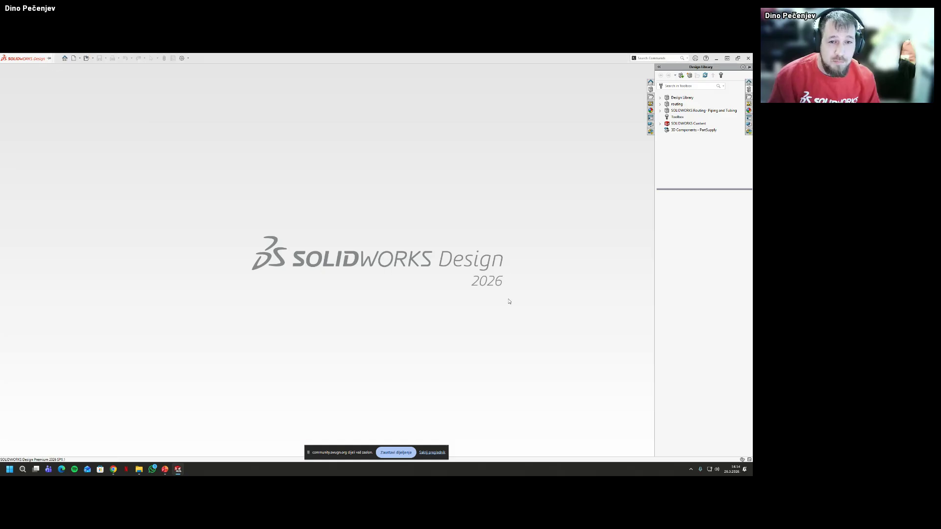
# Start opening a file and browse to the C:\ProgramData\SOLIDWORKS\SOLIDWORKS 2026 folder
pyautogui.click(379, 198)
pyautogui.write('C:\\ProgramData')
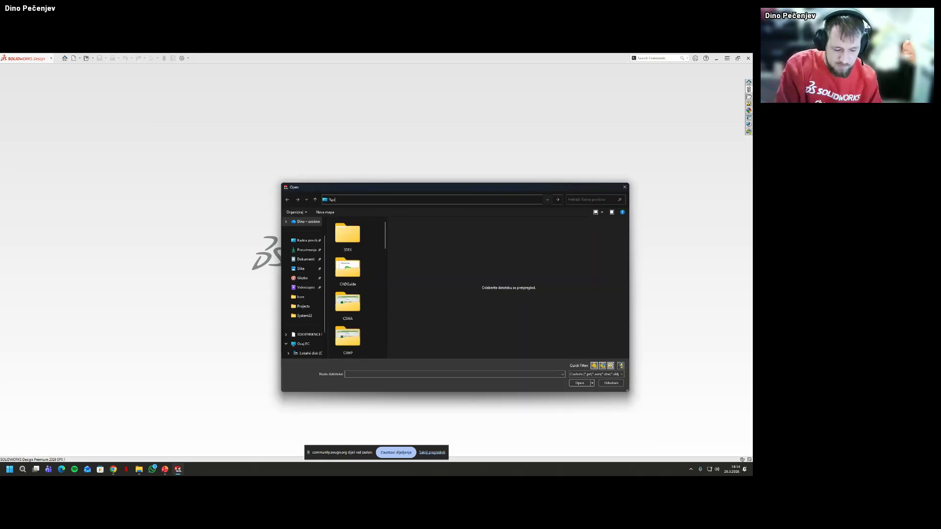
pyautogui.press('Return')
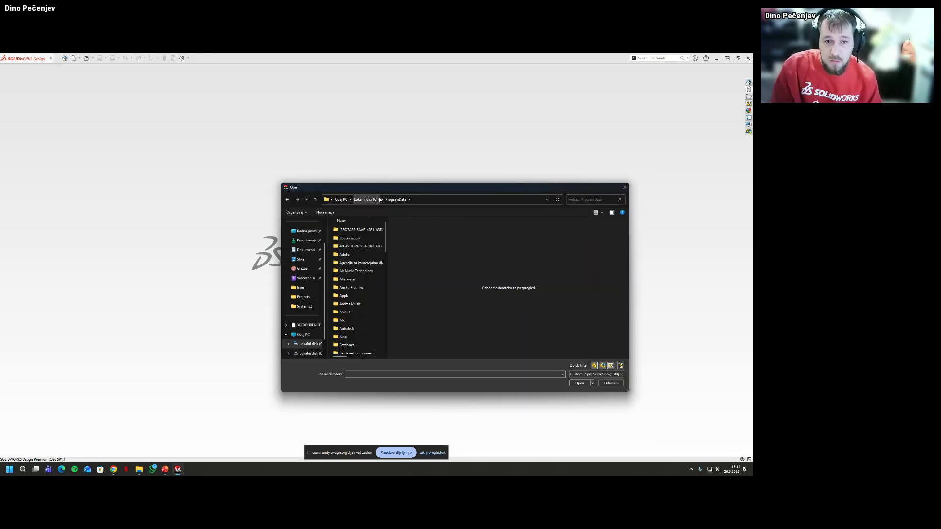
pyautogui.click(380, 199)
pyautogui.click(362, 263)
pyautogui.hscroll(3, 377, 261)
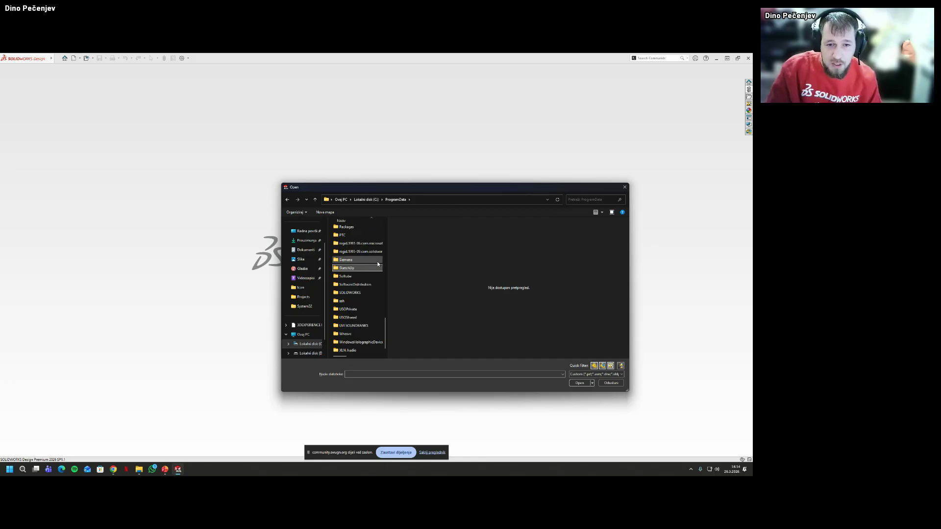
pyautogui.press('Down')
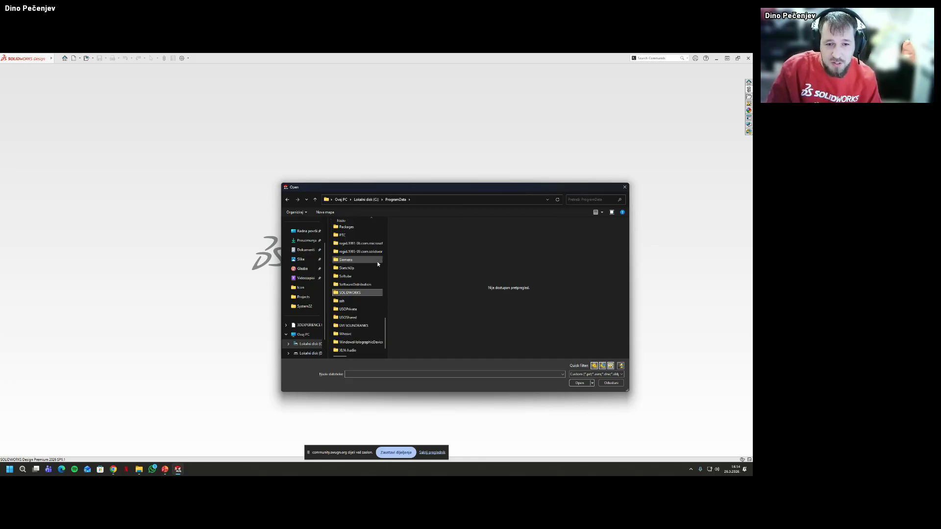
pyautogui.press('Return')
pyautogui.press('Down')
pyautogui.press('Return')
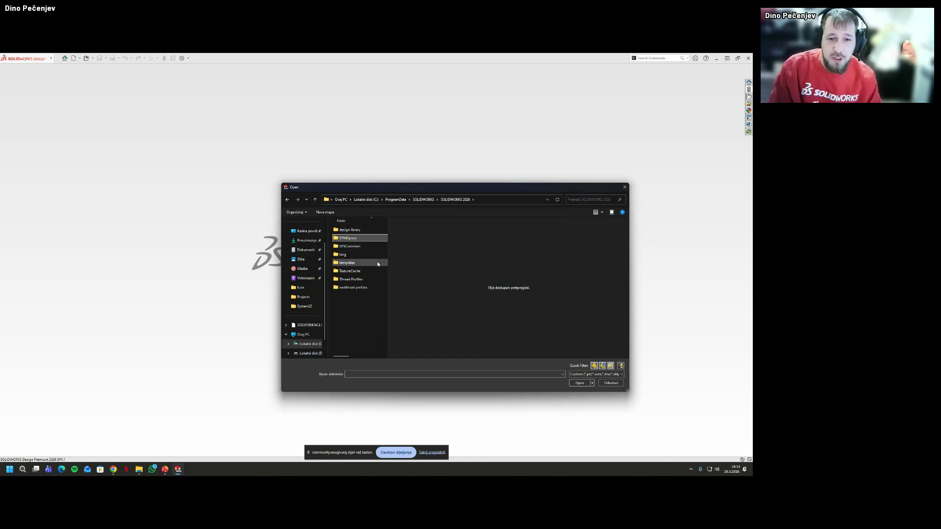
# Open the routing assembly template routeAssembly.ASMDOT from the templates folder
pyautogui.press('Return')
pyautogui.press('Down')
pyautogui.press('Down')
pyautogui.press('Down')
pyautogui.press('Down')
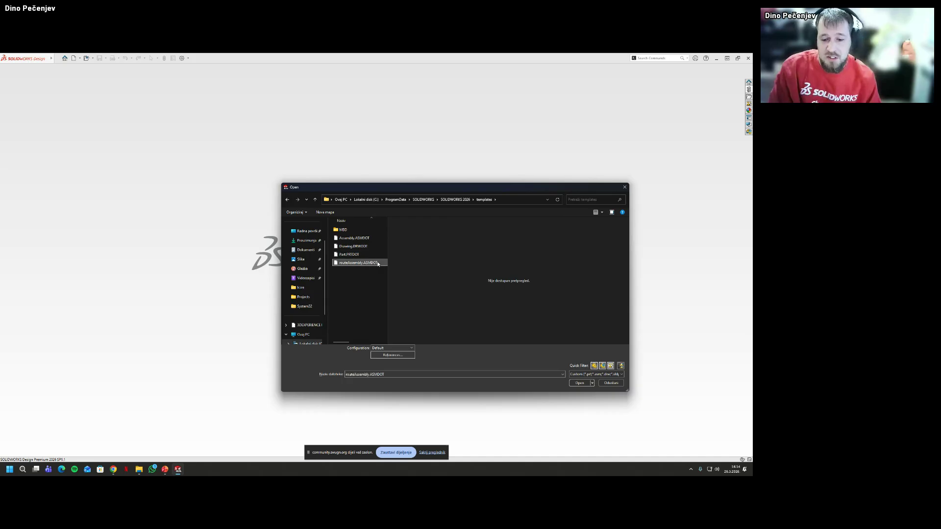
pyautogui.press('Return')
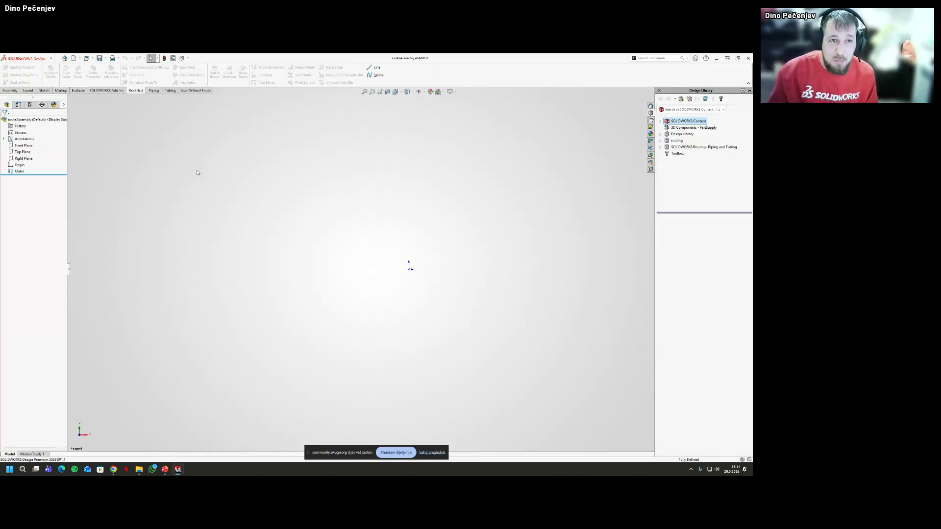
# Set the dimension font height in the template's document properties to 28 points
pyautogui.click(183, 58)
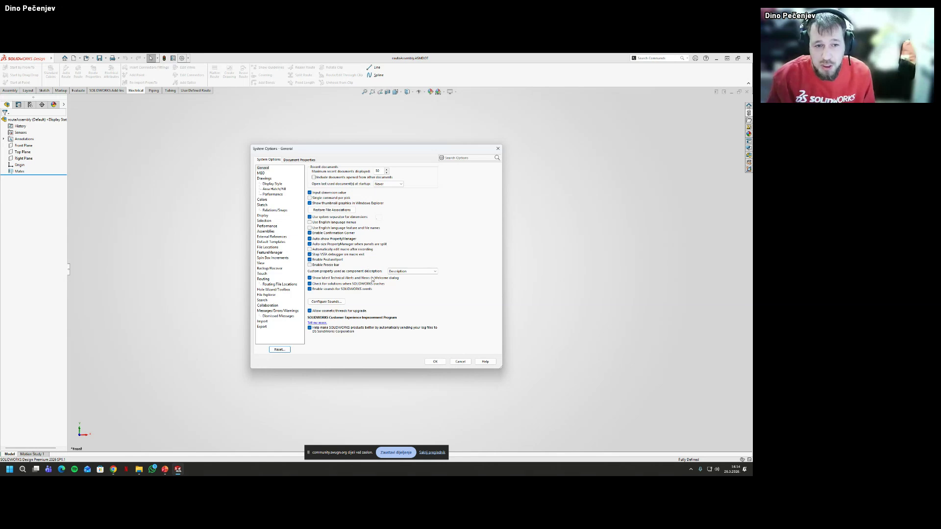
pyautogui.click(299, 160)
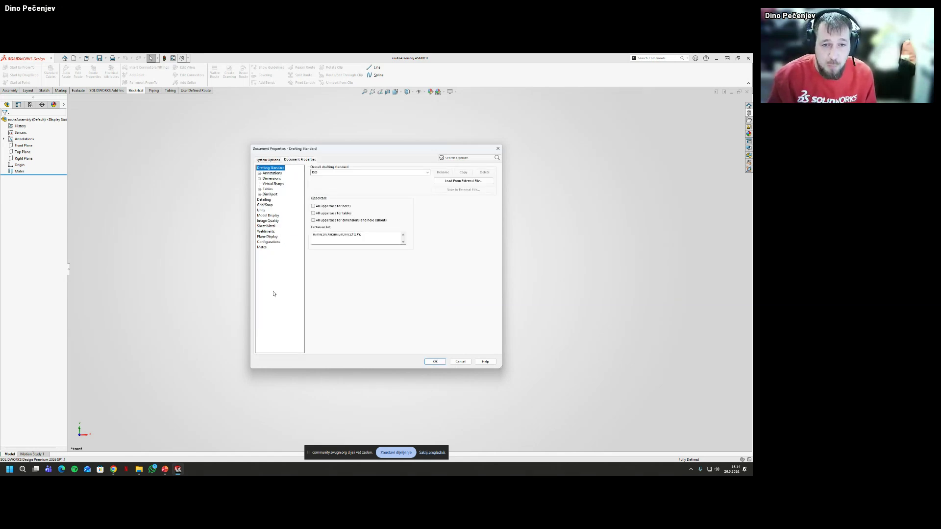
pyautogui.click(272, 179)
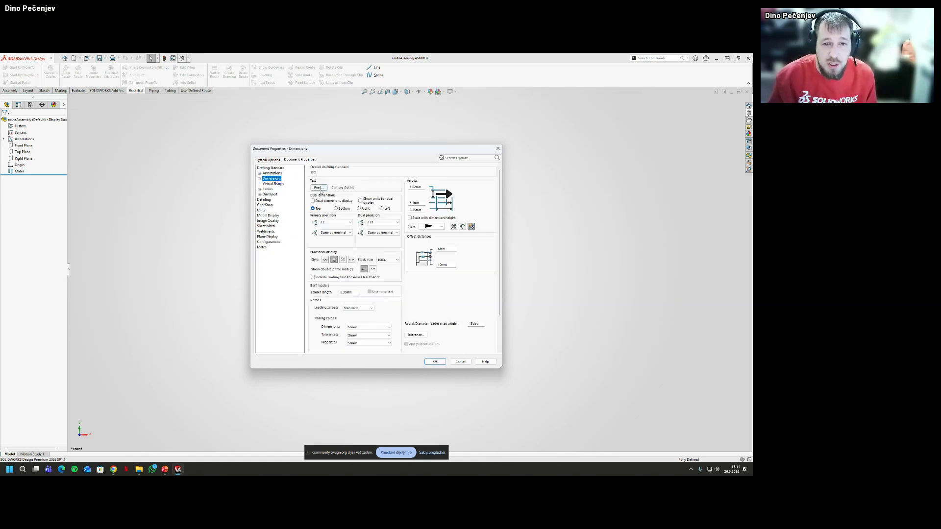
pyautogui.click(319, 188)
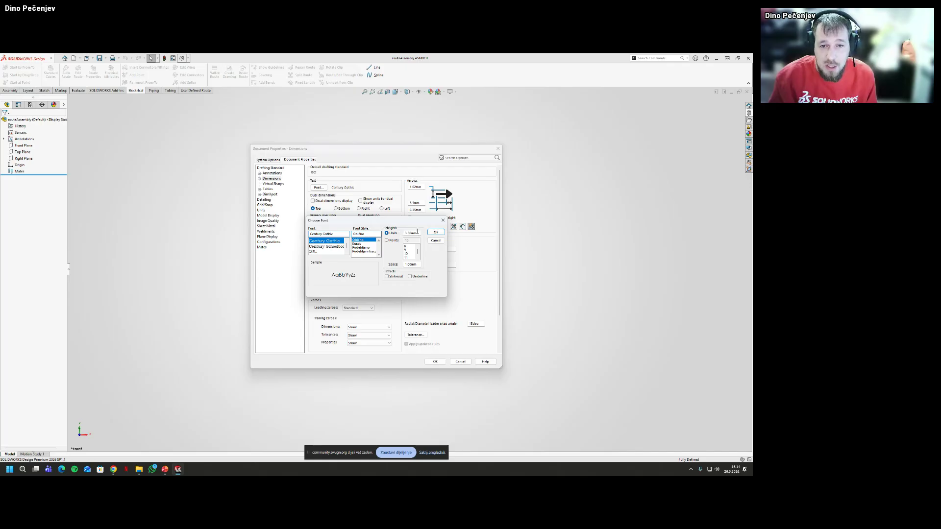
pyautogui.click(401, 240)
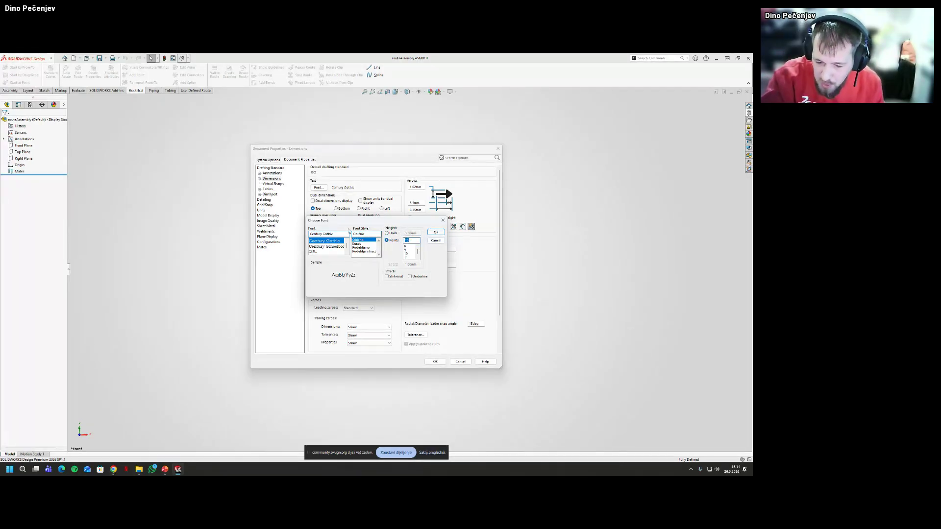
pyautogui.write('21')
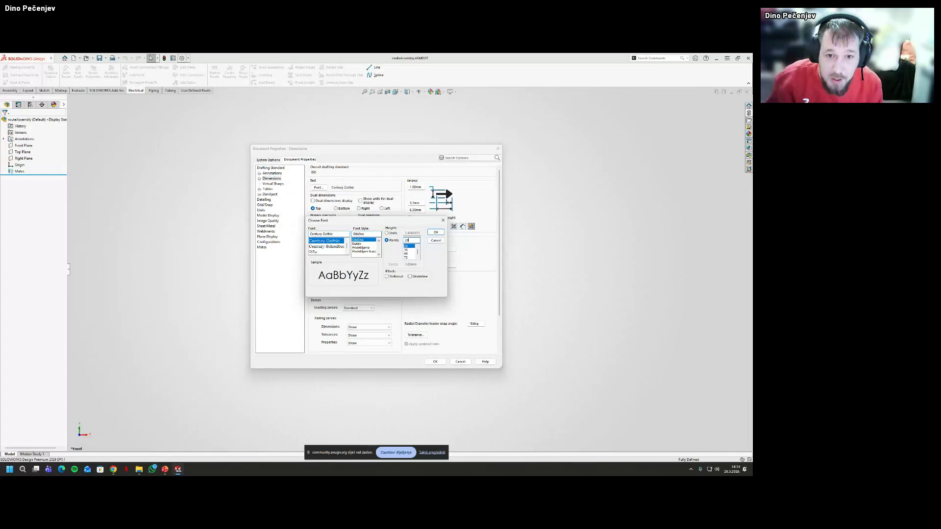
pyautogui.click(435, 232)
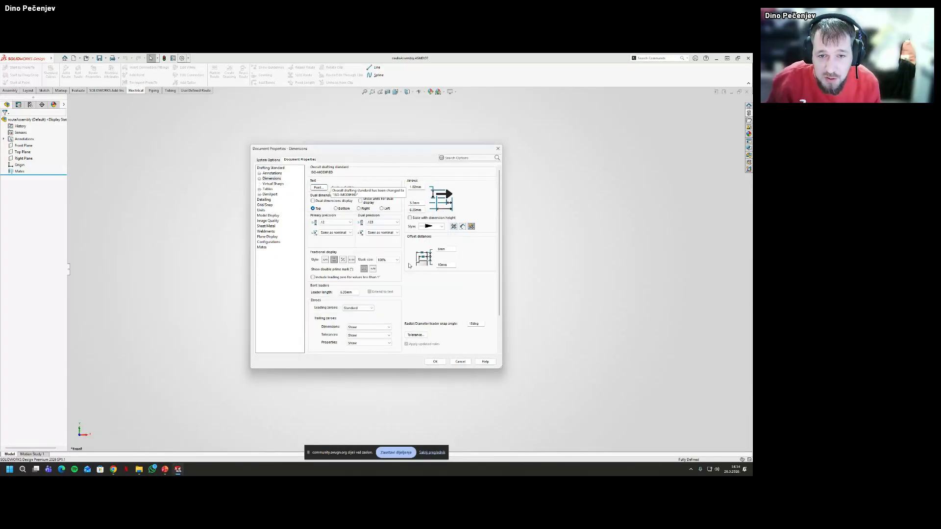
# Set the document's basic length unit to feet & inches
pyautogui.click(273, 222)
pyautogui.click(260, 210)
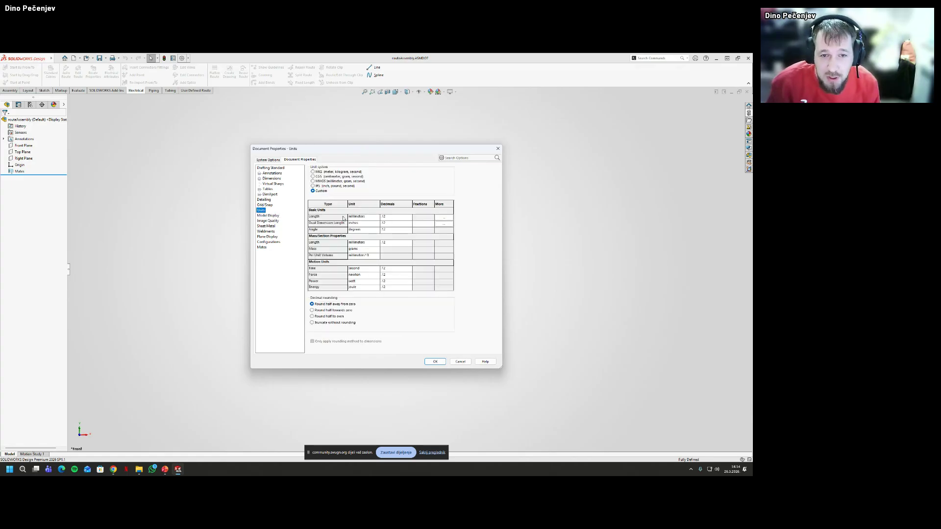
pyautogui.click(364, 217)
pyautogui.click(373, 218)
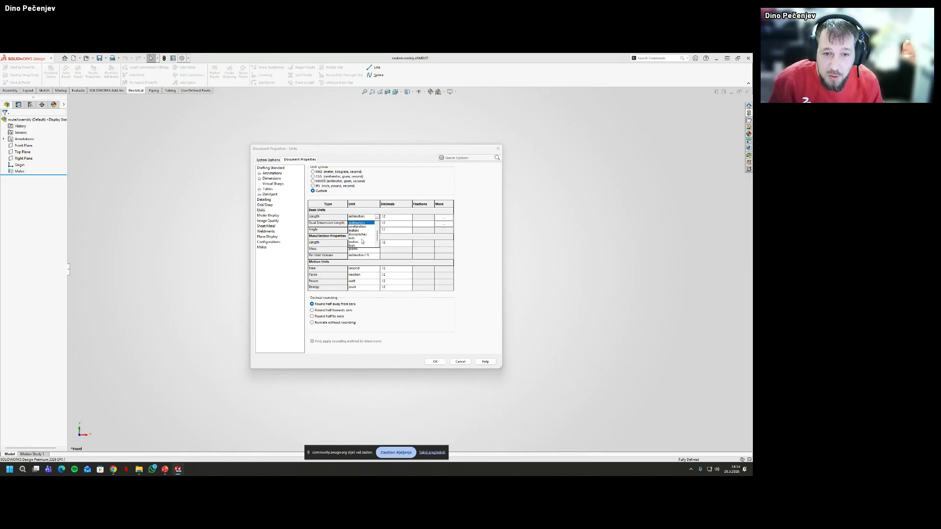
pyautogui.scroll(-1, 364, 244)
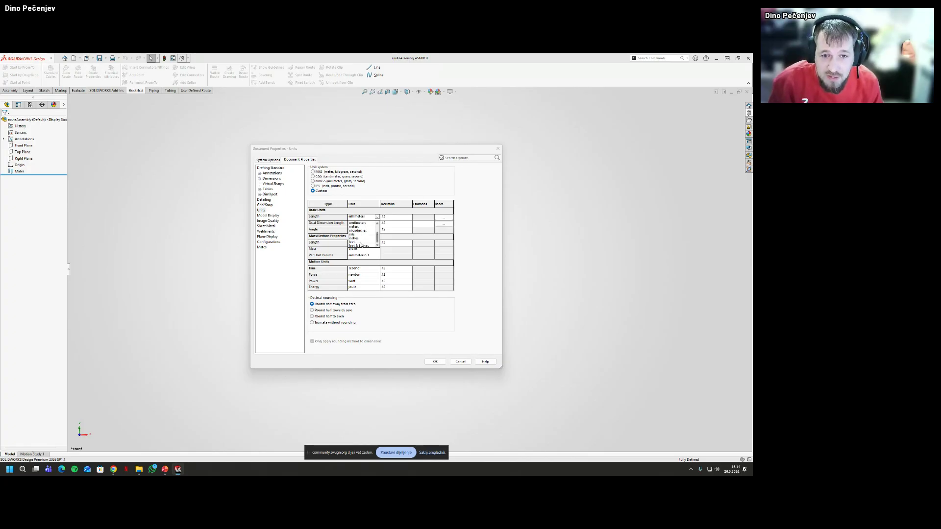
pyautogui.click(362, 245)
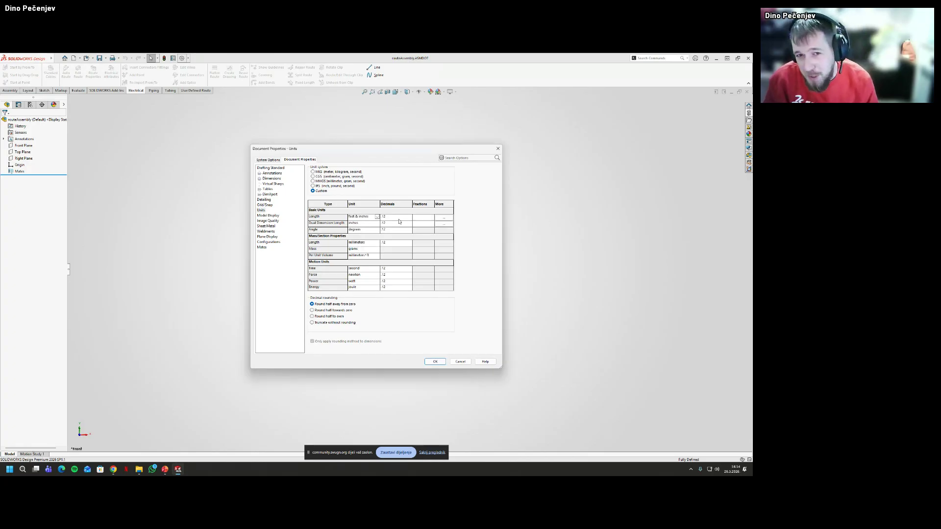
# Give the length unit a fraction denominator of 8, turn on rounding to the nearest fraction, and apply the document properties
pyautogui.click(426, 217)
pyautogui.write('8')
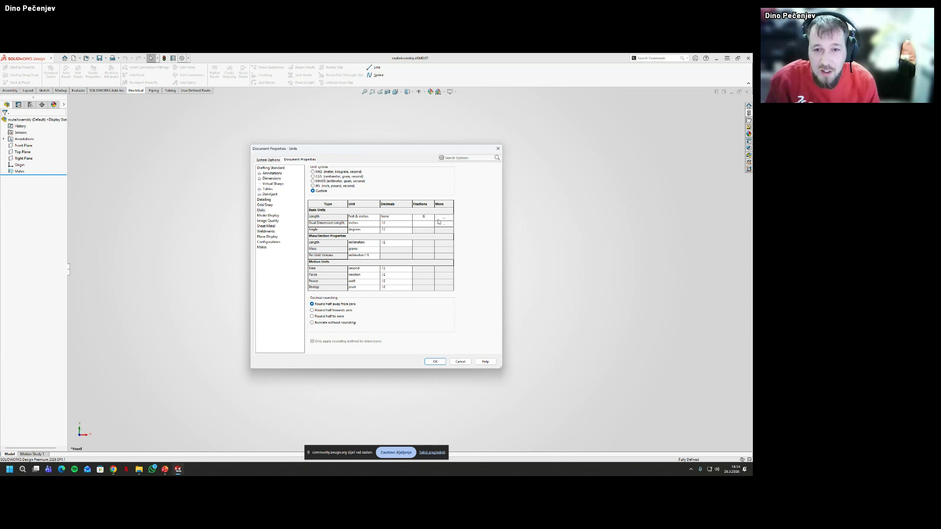
pyautogui.click(439, 221)
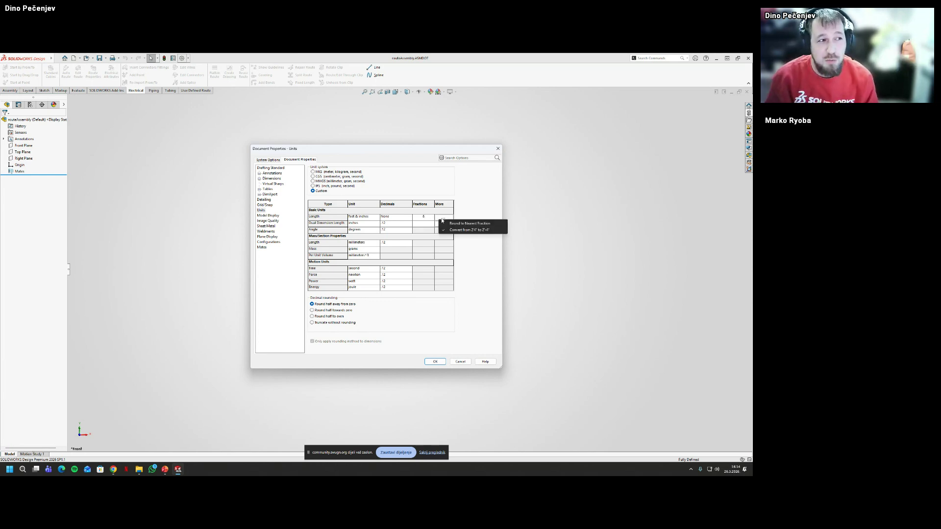
pyautogui.click(446, 224)
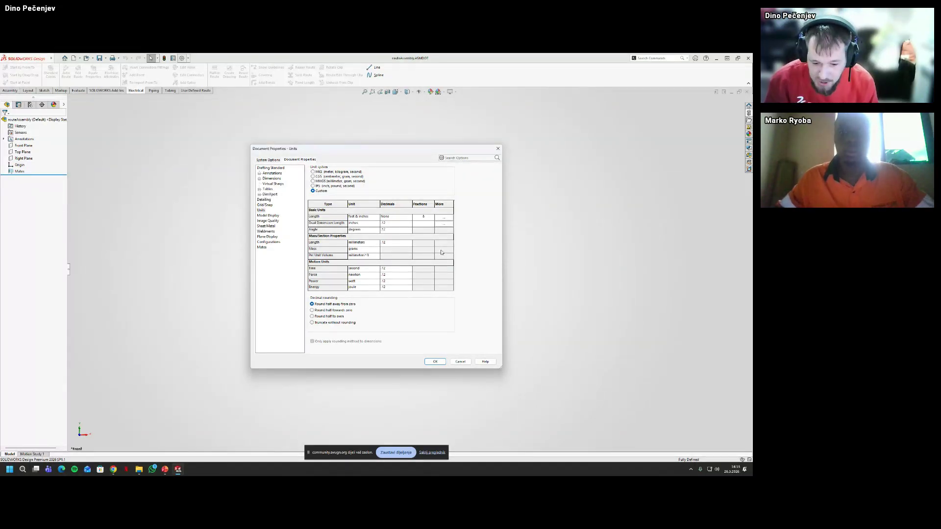
pyautogui.click(434, 361)
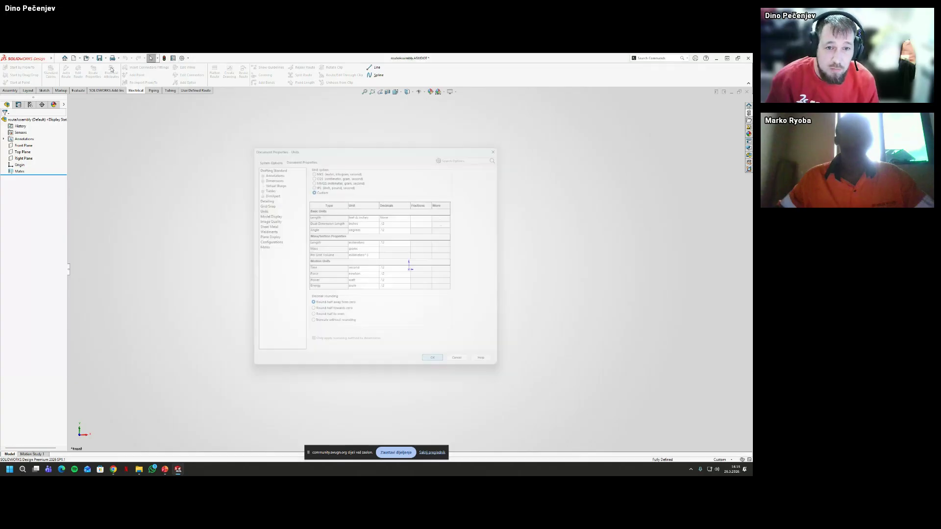
# Save the document as an assembly template named FT_IN-routeAssembly.ASMDOT in the templates folder
pyautogui.click(56, 59)
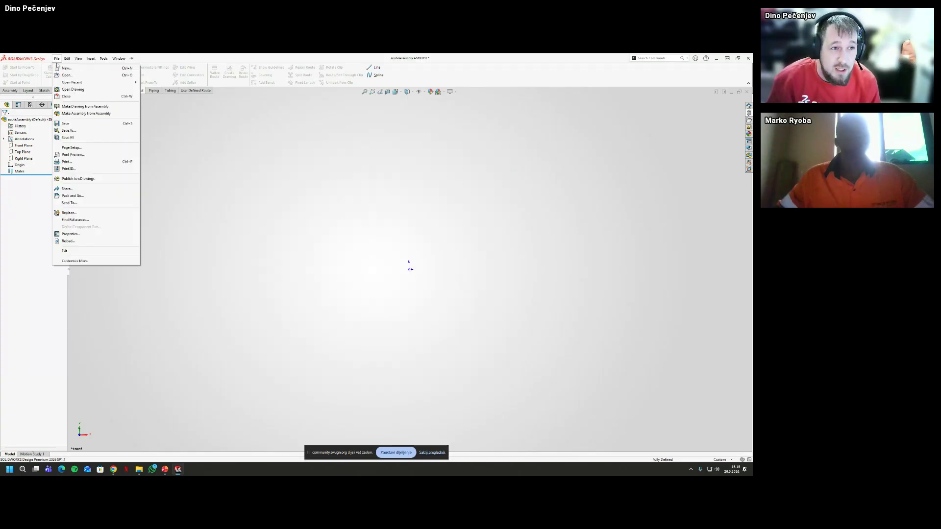
pyautogui.click(69, 132)
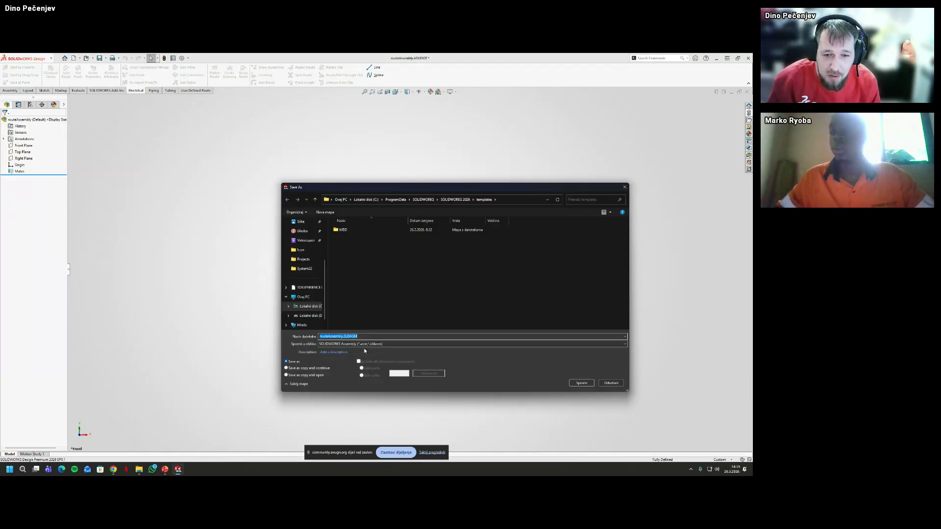
pyautogui.click(363, 345)
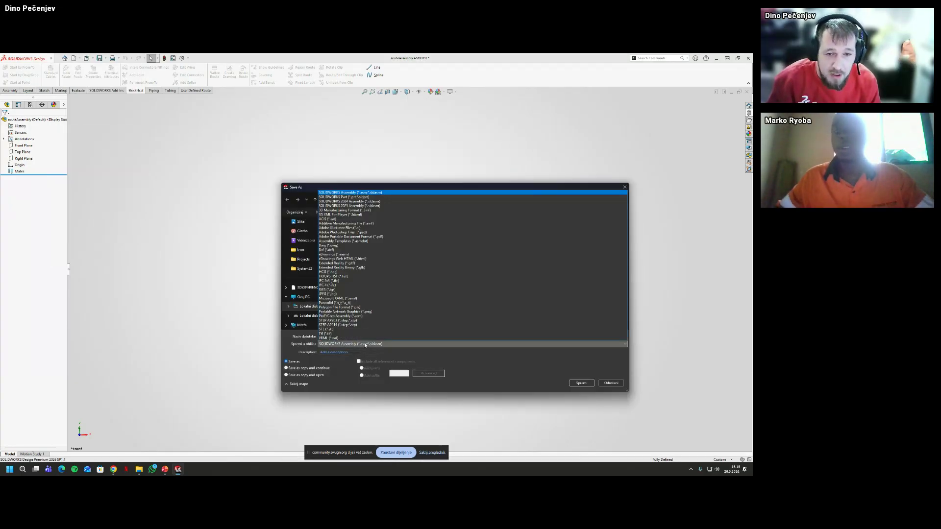
pyautogui.click(353, 240)
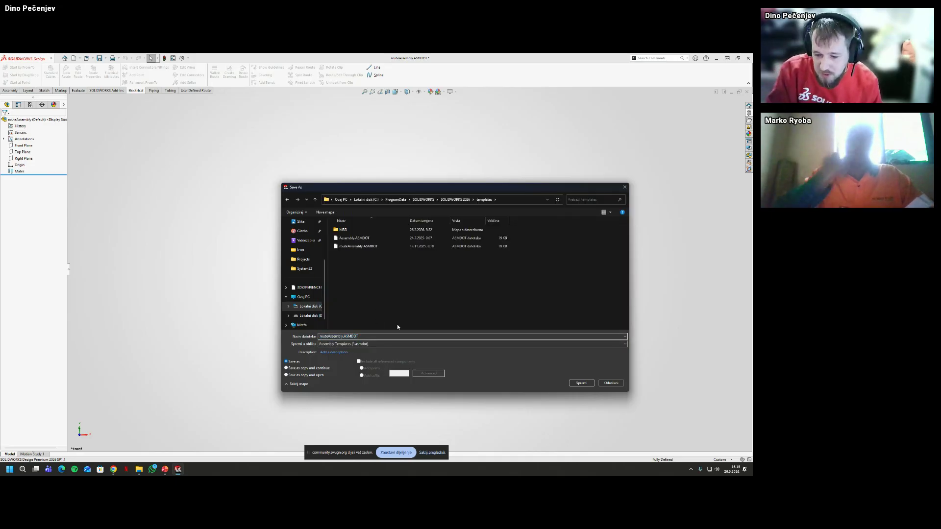
pyautogui.write('FT_i')
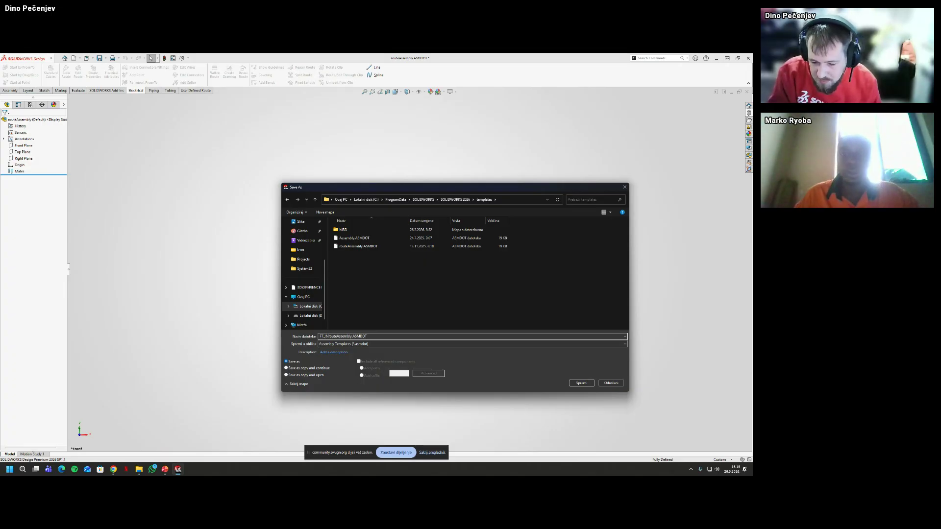
pyautogui.write('N-')
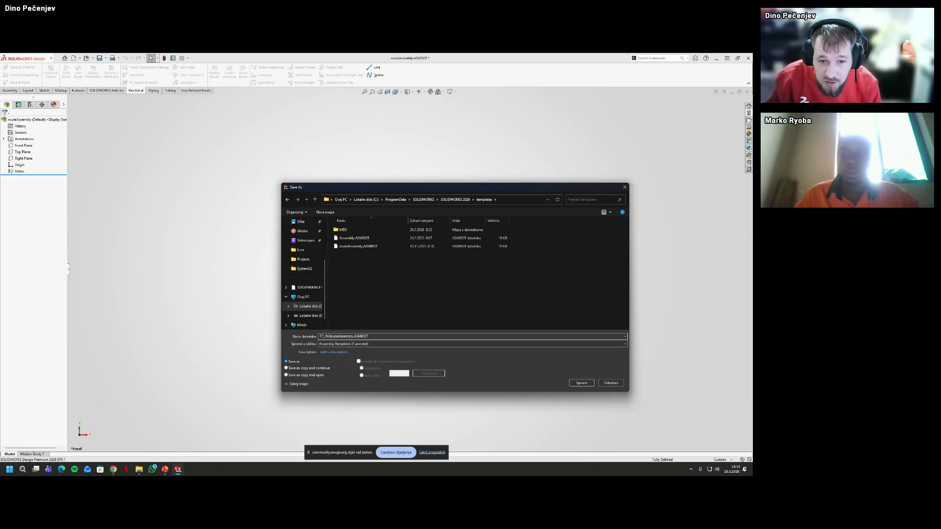
pyautogui.click(589, 385)
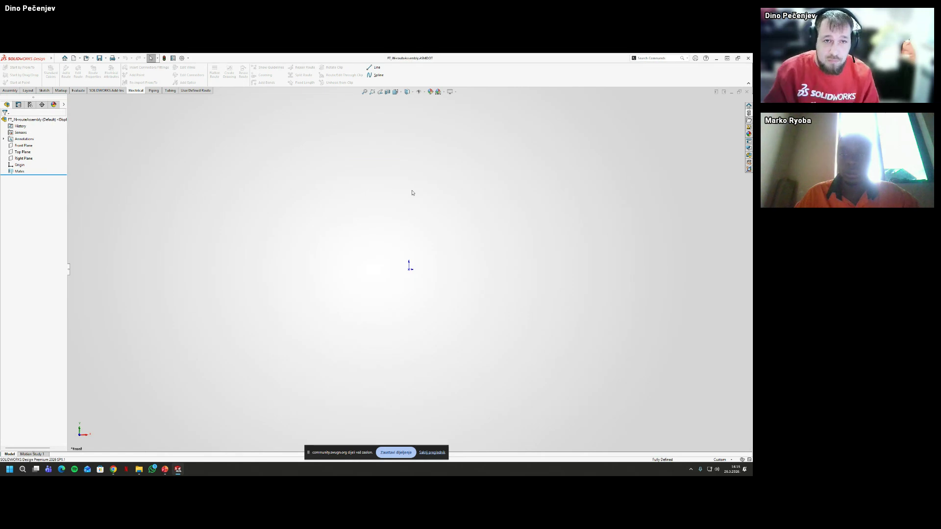
# Examine the default template paths in the system options, especially the full path of the assembly template
pyautogui.click(182, 59)
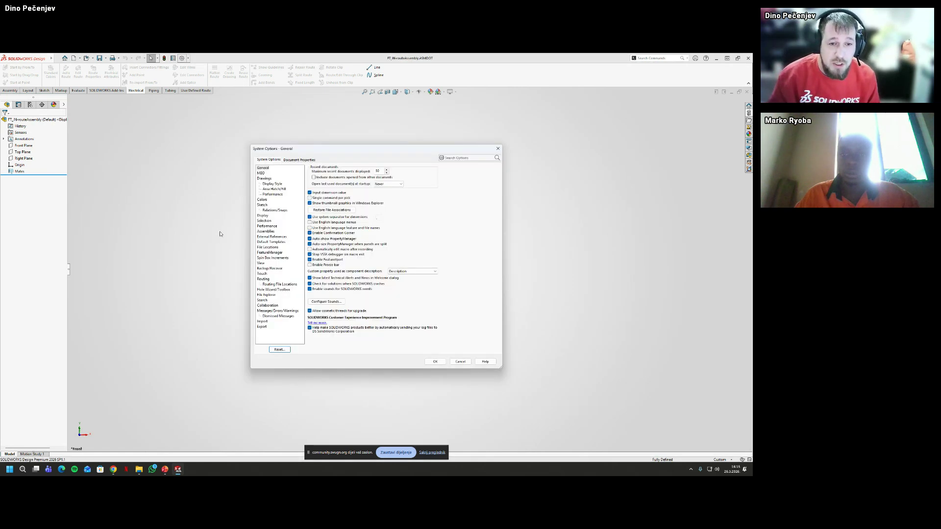
pyautogui.click(258, 242)
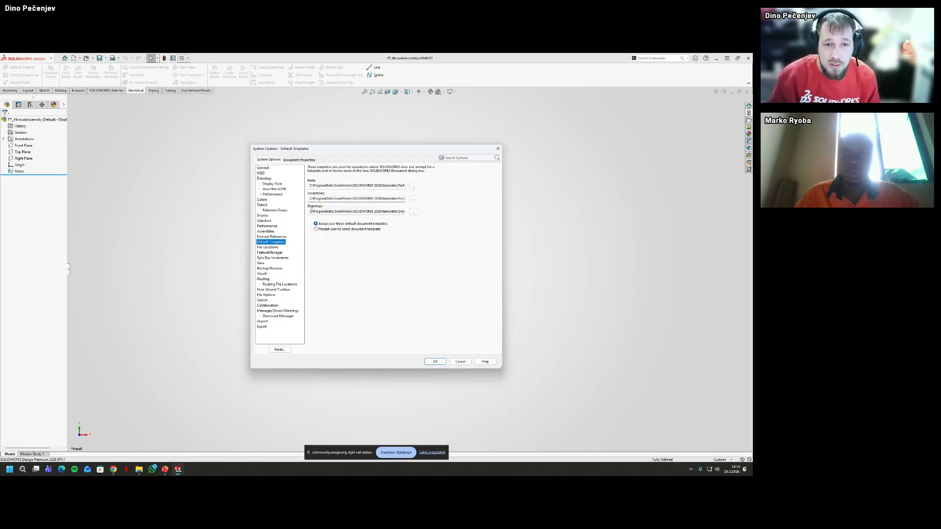
pyautogui.moveTo(310, 211); pyautogui.dragTo(408, 199)
pyautogui.click(358, 212)
pyautogui.click(381, 199)
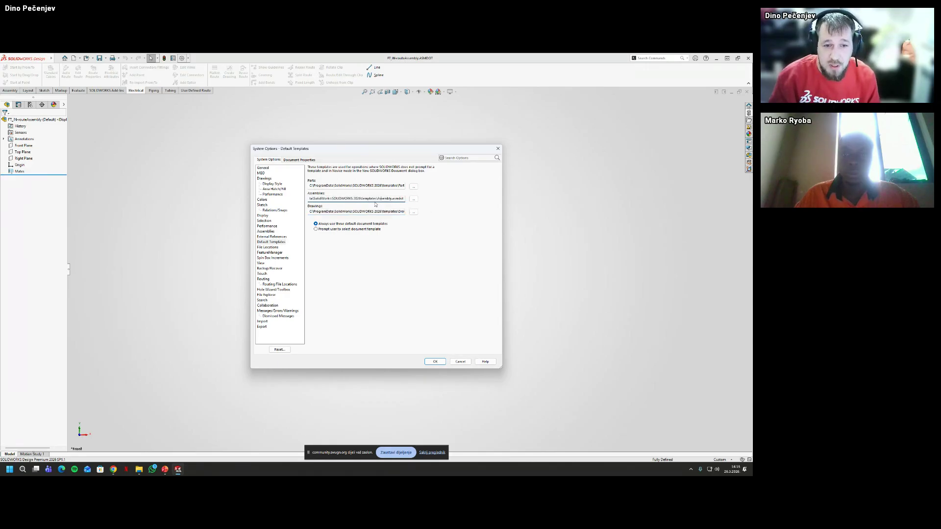
# Show the Routing File Locations settings in the system options
pyautogui.click(279, 284)
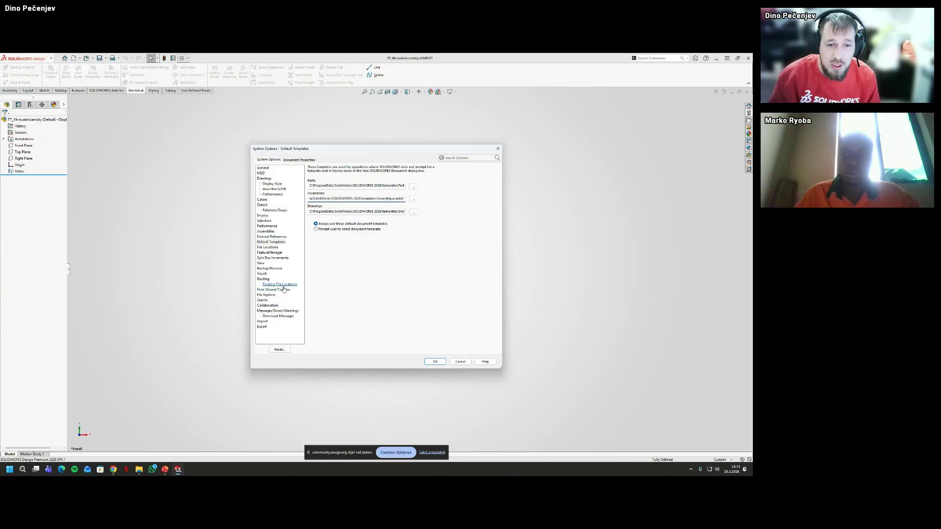
pyautogui.click(271, 242)
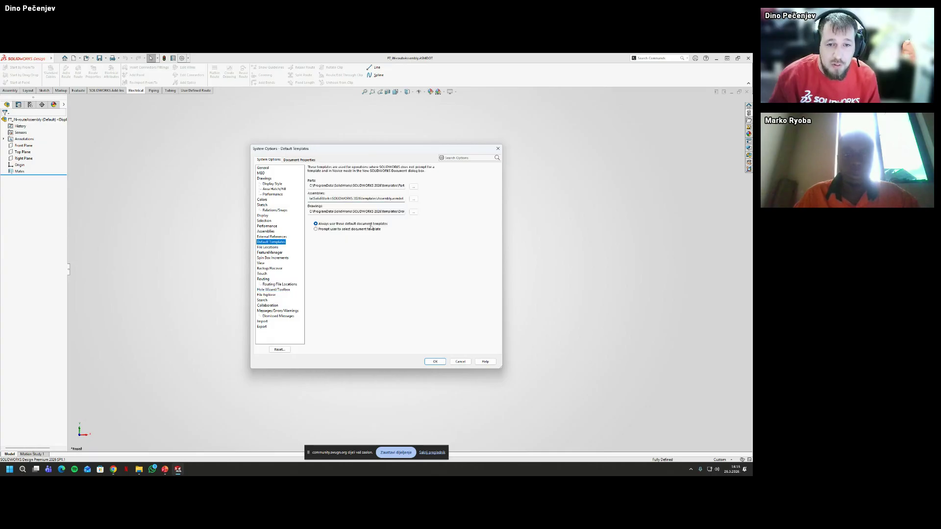
pyautogui.click(280, 284)
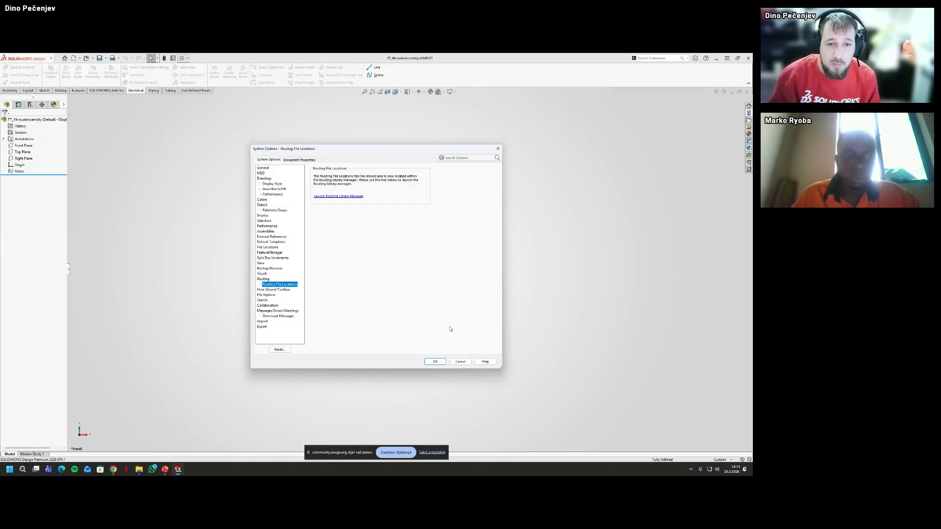
# Launch the Routing Library Manager and set the routing template to FT_IN-routeAssembly.ASMDOT from the templates folder
pyautogui.click(352, 197)
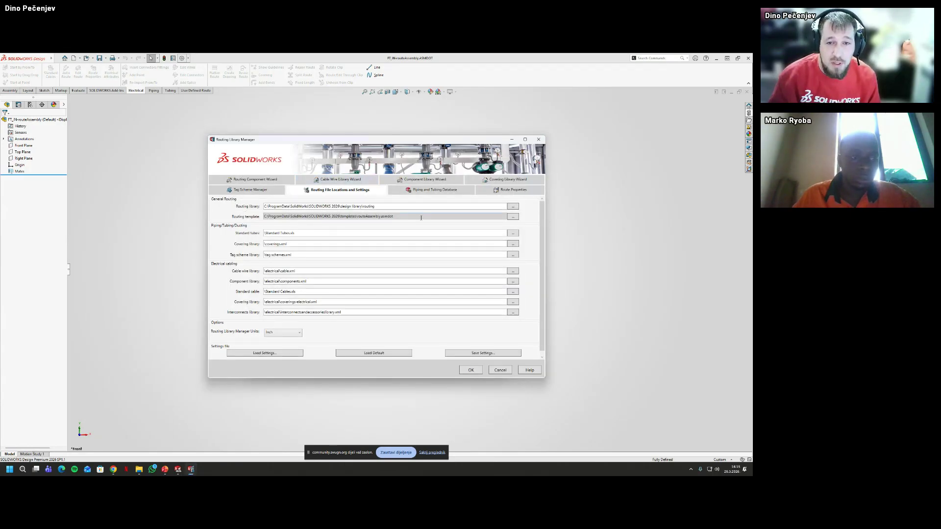
pyautogui.click(512, 217)
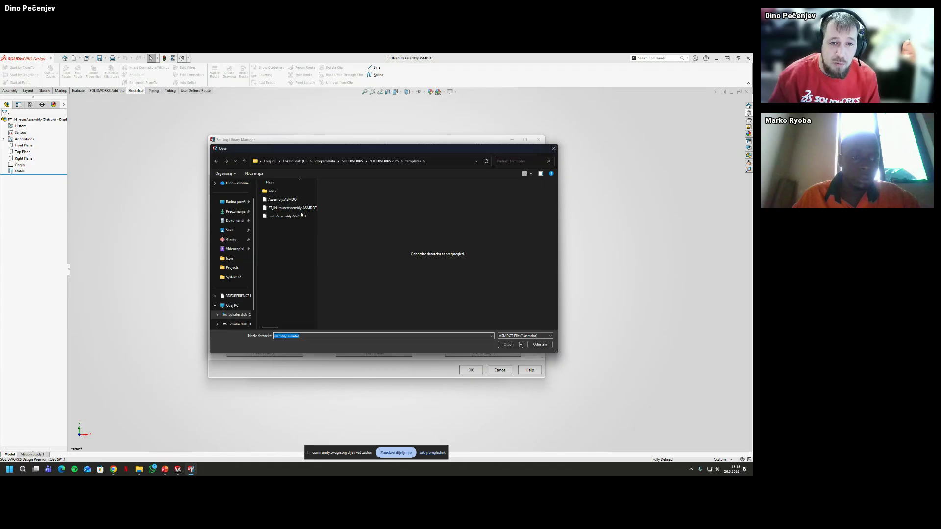
pyautogui.click(297, 208)
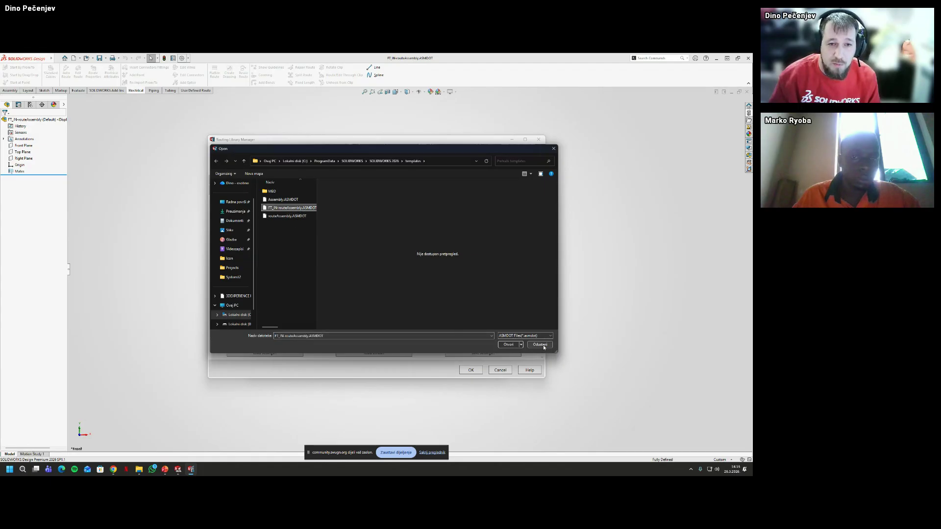
pyautogui.click(510, 345)
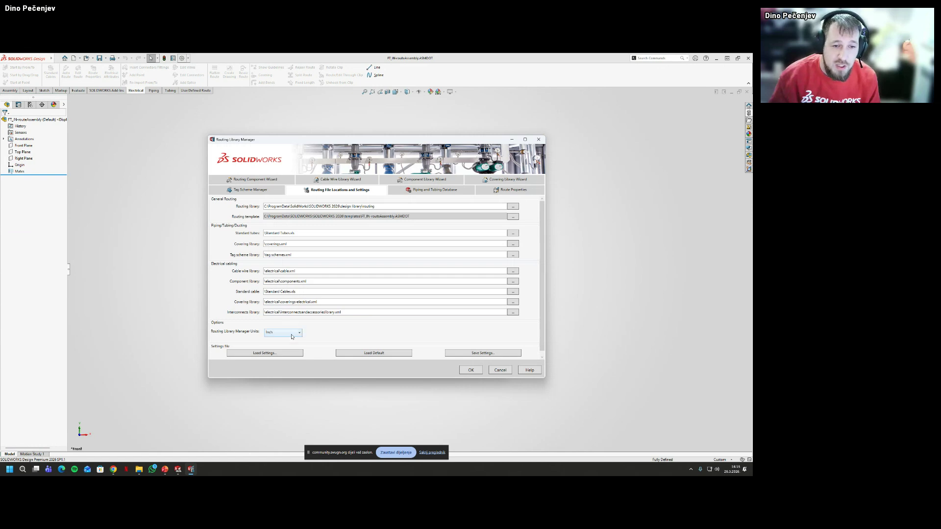
# Review the Routing Library Manager unit choices, then save the routing file locations and close the manager
pyautogui.click(293, 333)
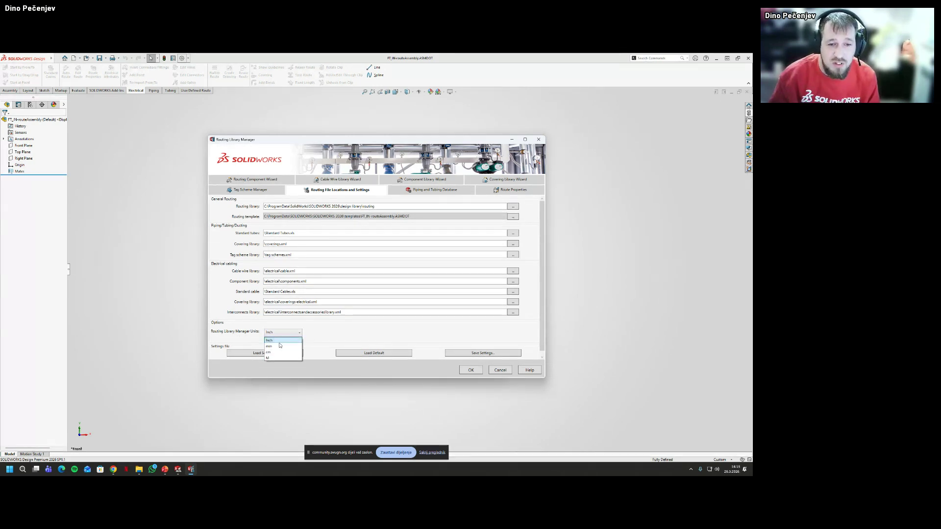
pyautogui.click(352, 344)
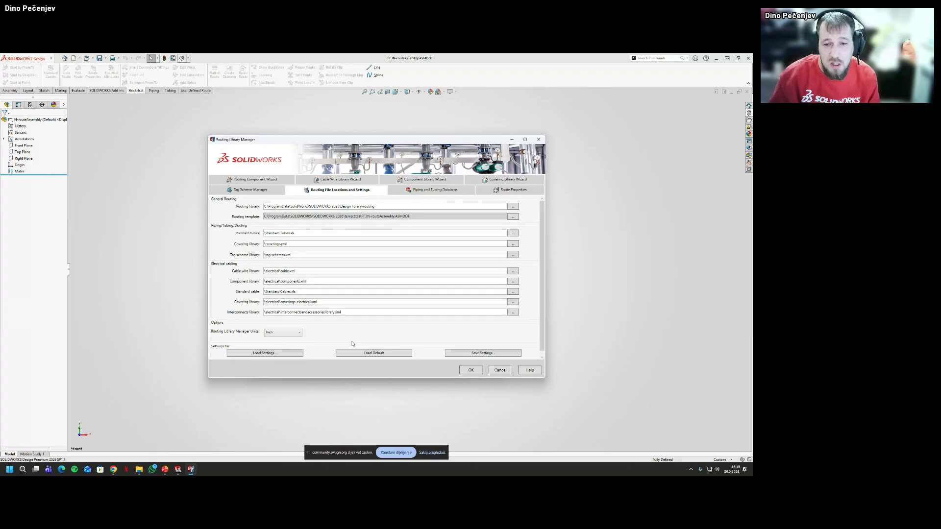
pyautogui.click(467, 368)
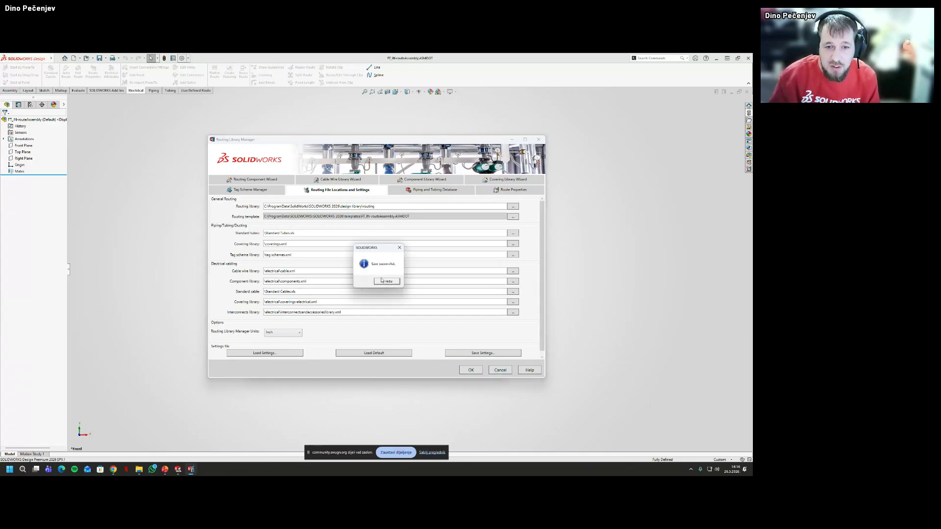
pyautogui.click(383, 281)
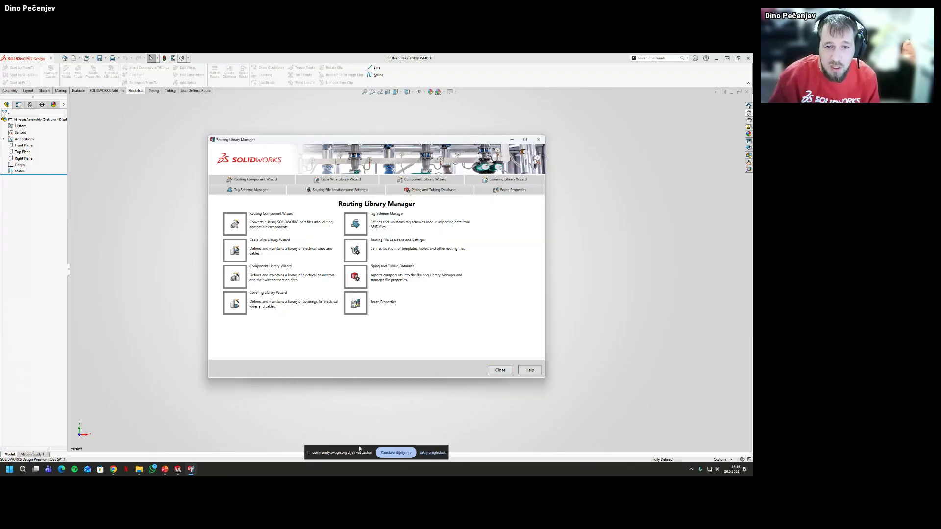
pyautogui.click(500, 370)
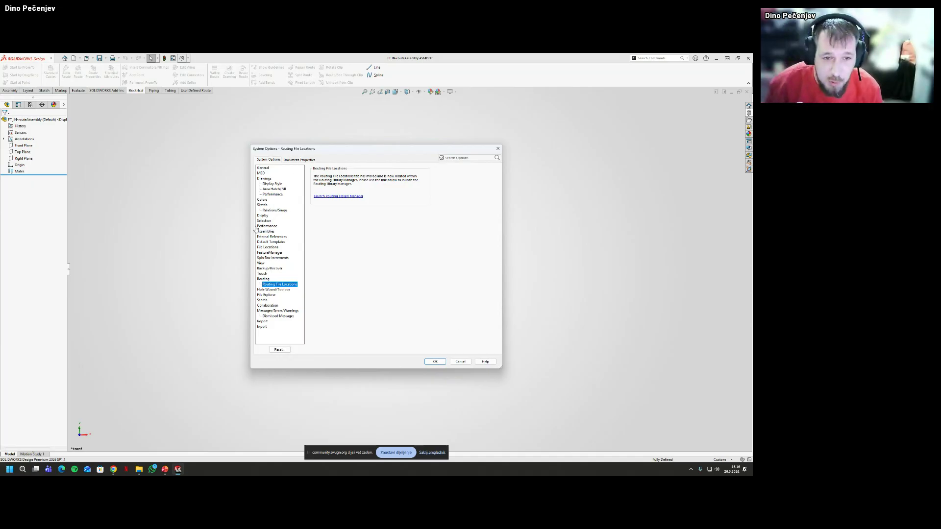
# Turn off saving the route assembly externally in the Routing system options
pyautogui.click(273, 253)
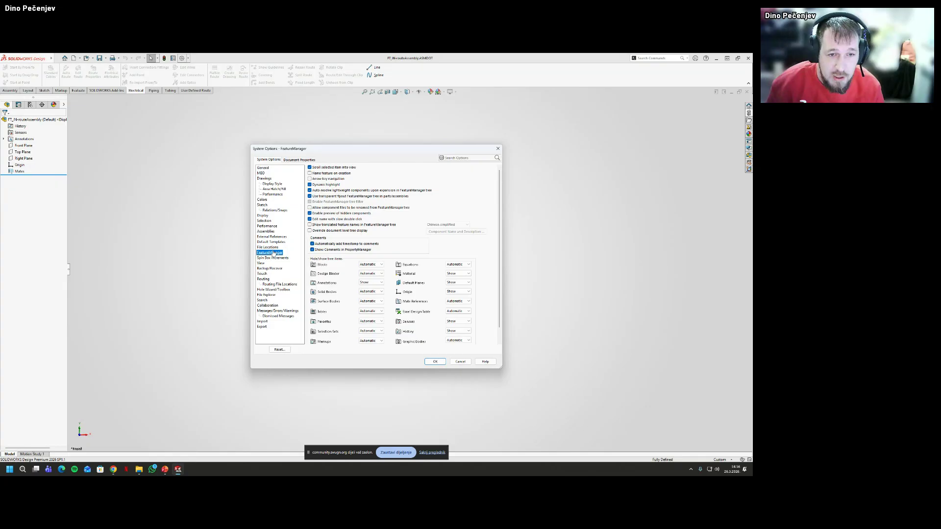
pyautogui.click(288, 279)
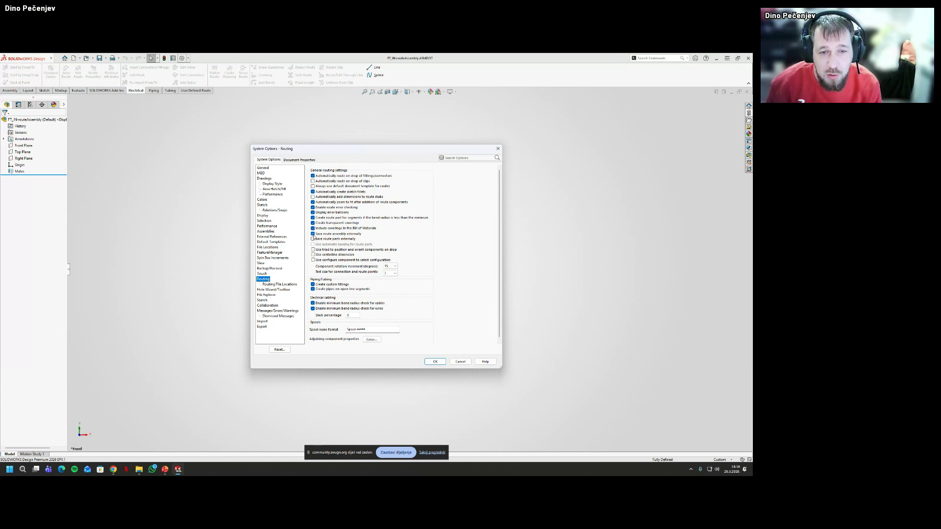
pyautogui.click(314, 235)
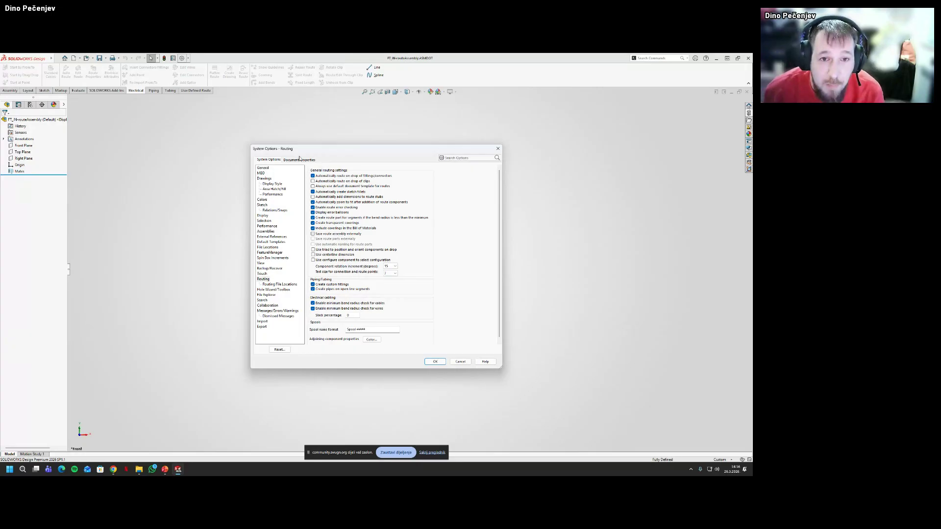
# Enable automatic routing on drop of clips, centerline dimensions, triad positioning on drop, and configure component for selecting configurations in the Routing options
pyautogui.click(313, 181)
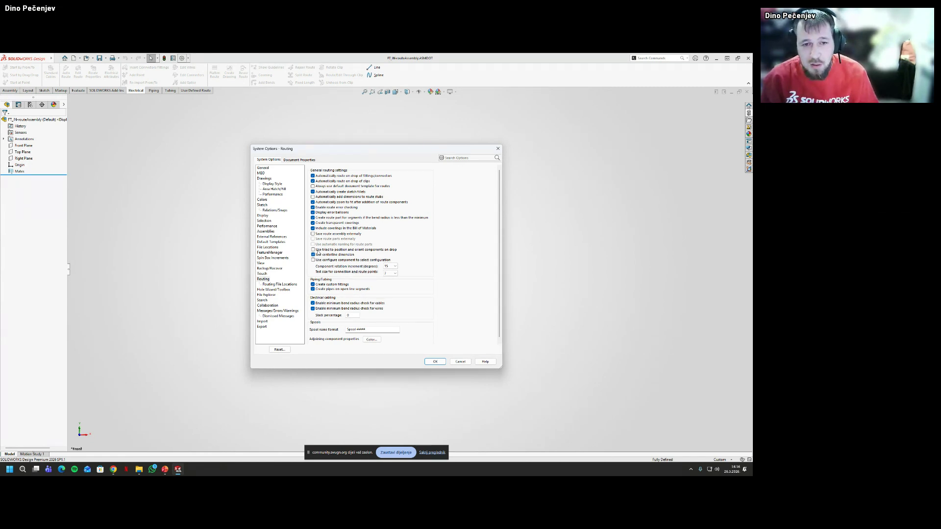
pyautogui.click(313, 250)
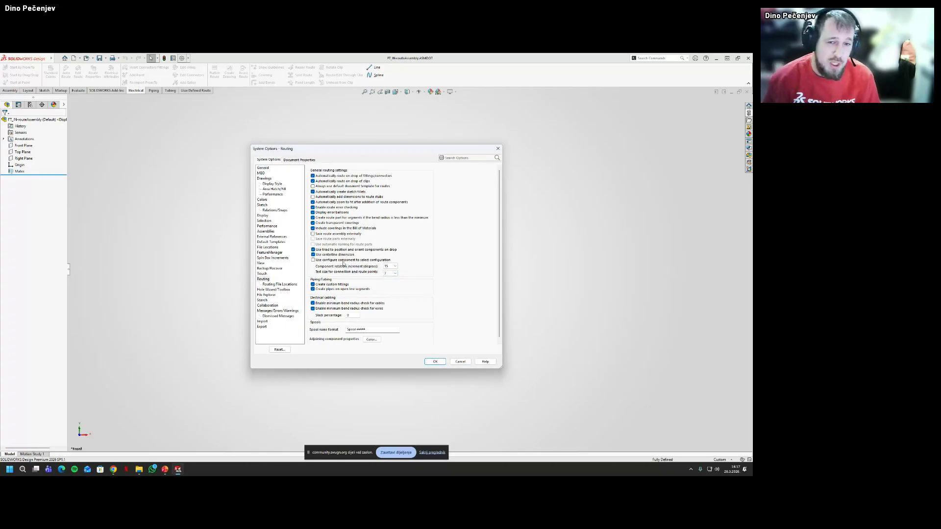
pyautogui.click(314, 261)
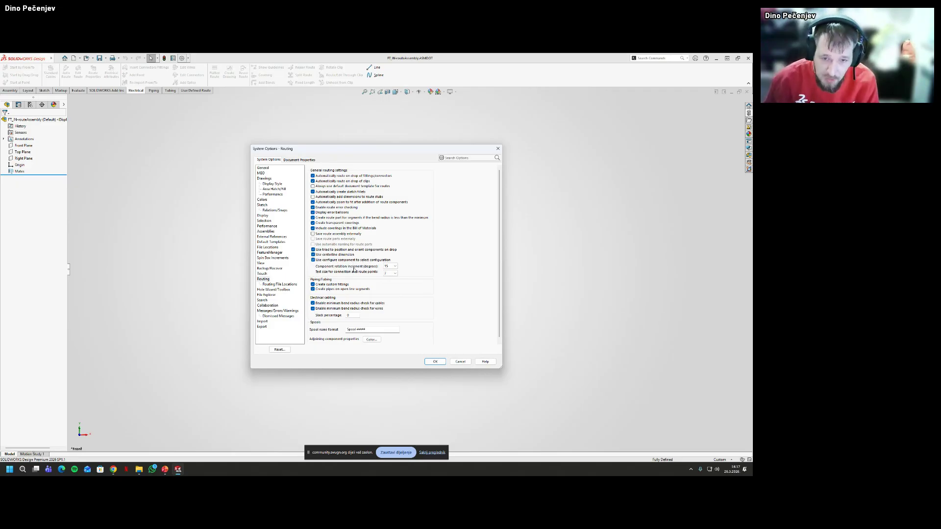
pyautogui.moveTo(372, 330); pyautogui.dragTo(339, 330)
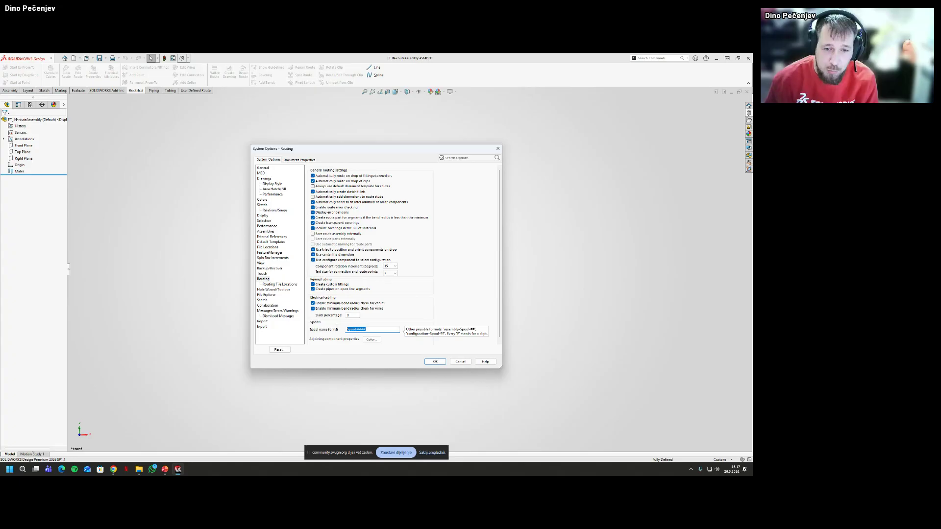
pyautogui.click(382, 330)
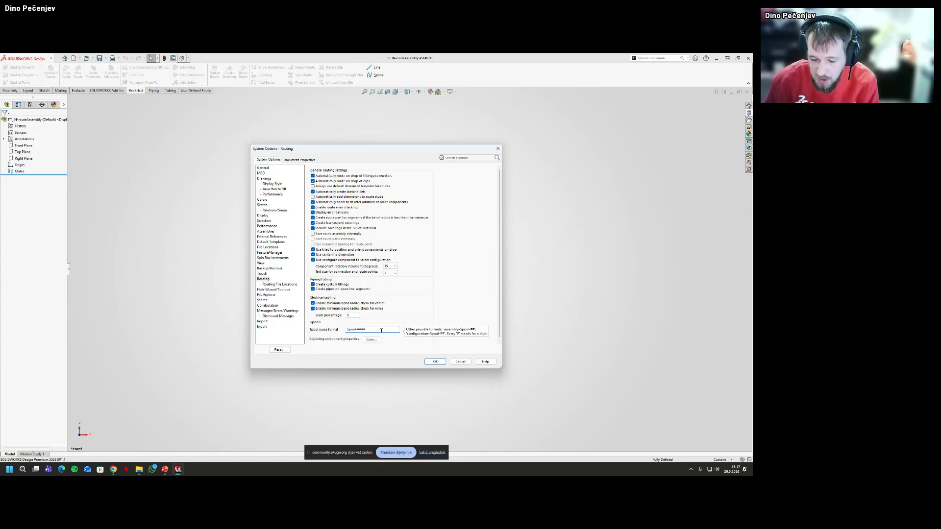
# Enable specified colors when editing parts in assemblies, choose Opaque assembly for in-context edit, and apply the system options
pyautogui.click(262, 199)
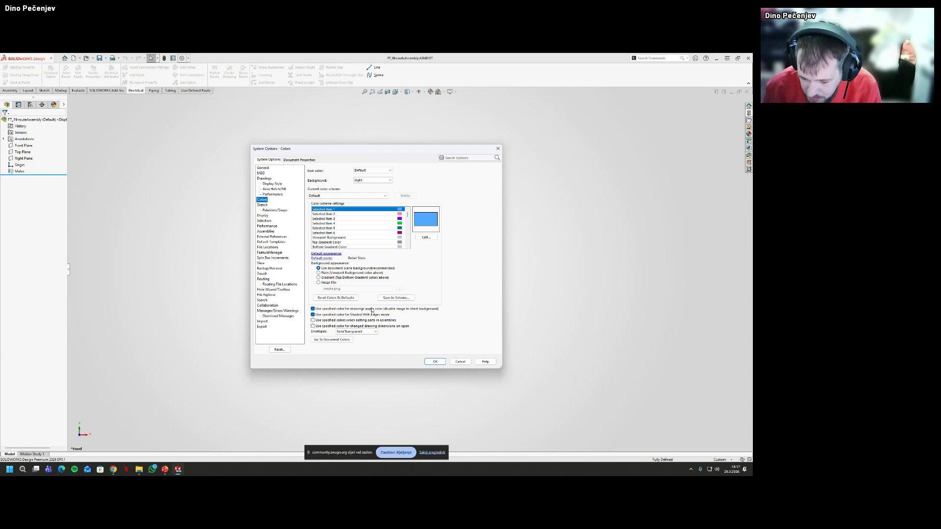
pyautogui.click(334, 321)
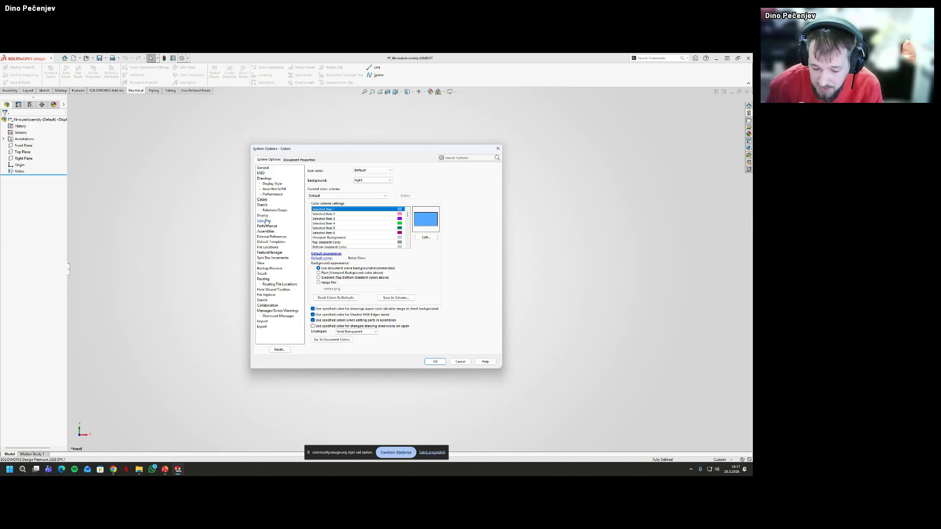
pyautogui.click(263, 216)
pyautogui.click(343, 235)
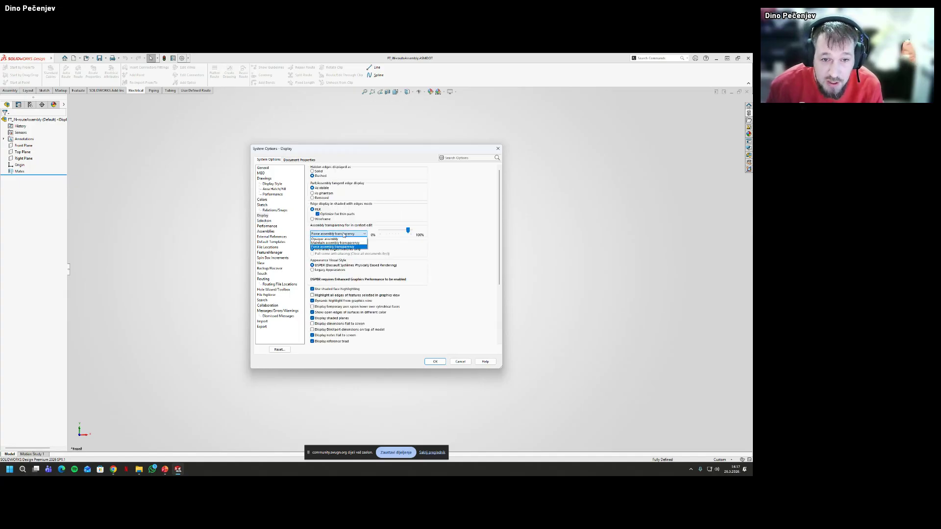
pyautogui.click(339, 239)
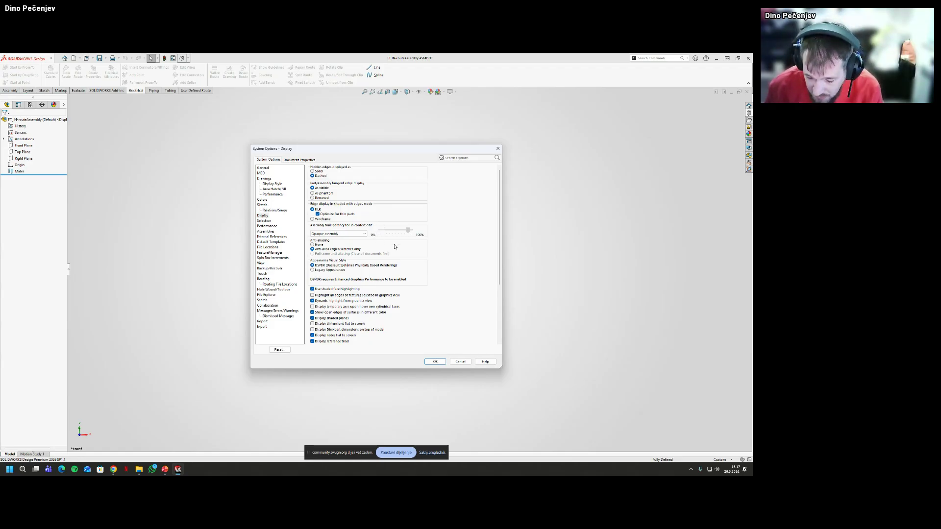
pyautogui.click(266, 231)
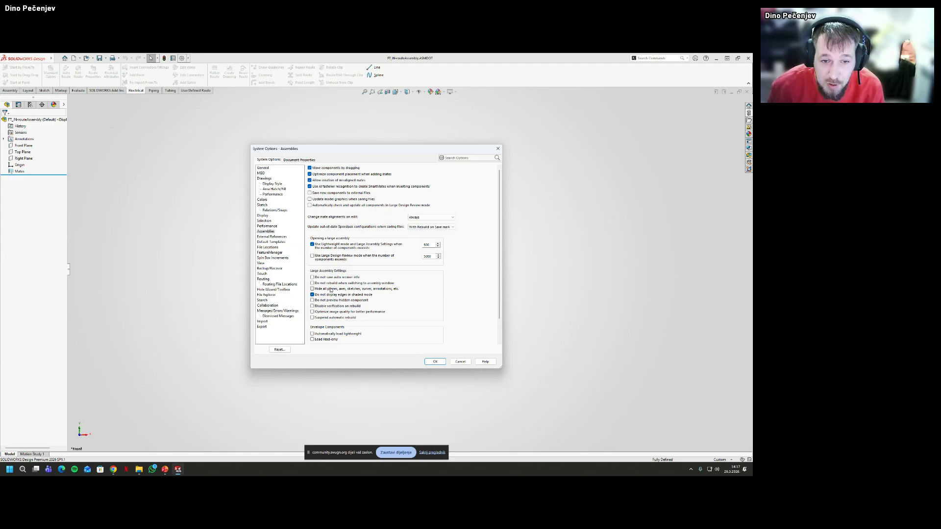
pyautogui.click(435, 361)
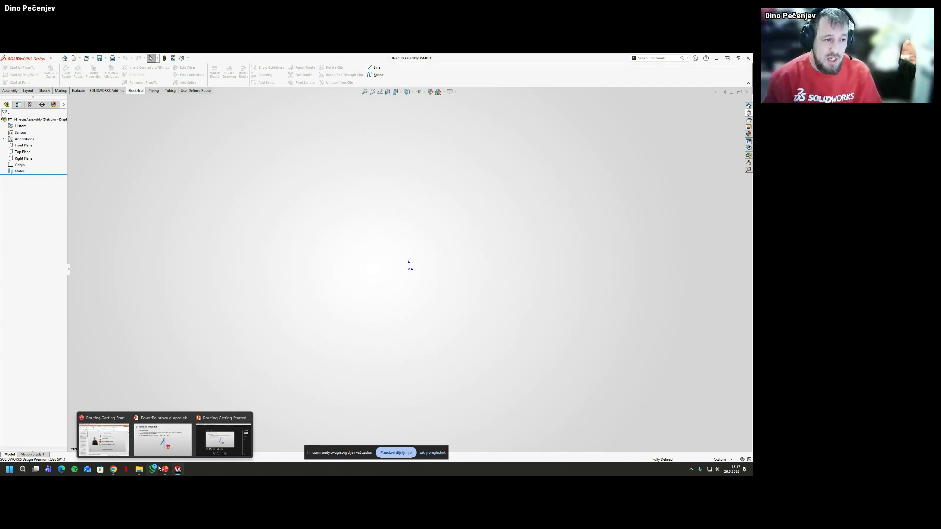
pyautogui.hotkey('alt', 'Tab')
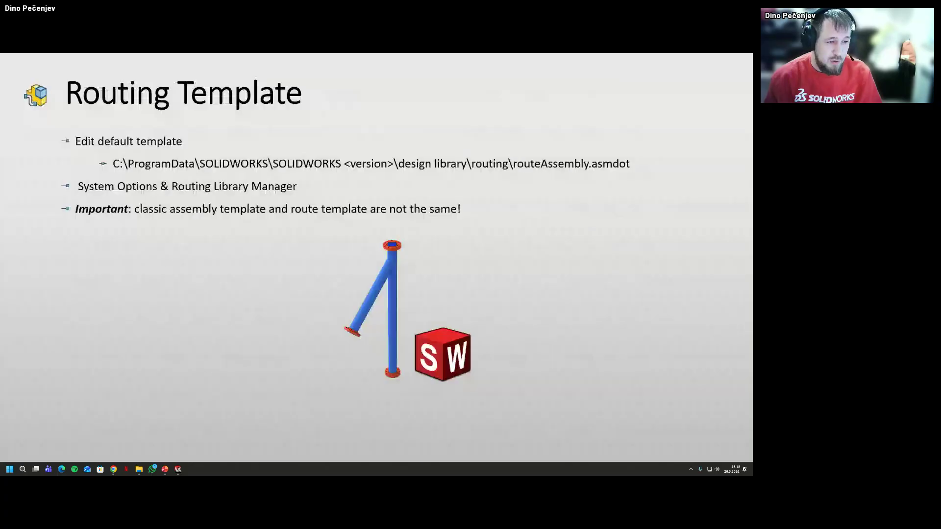
pyautogui.click(301, 307)
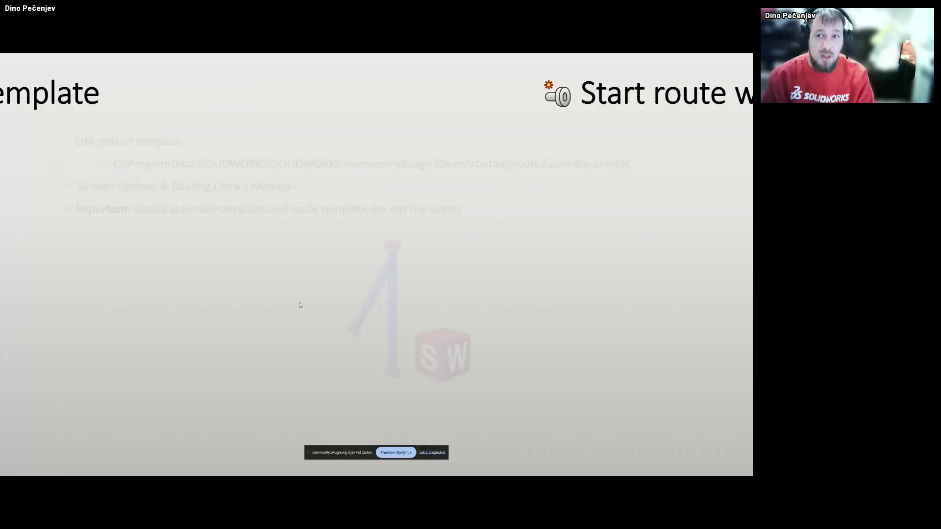
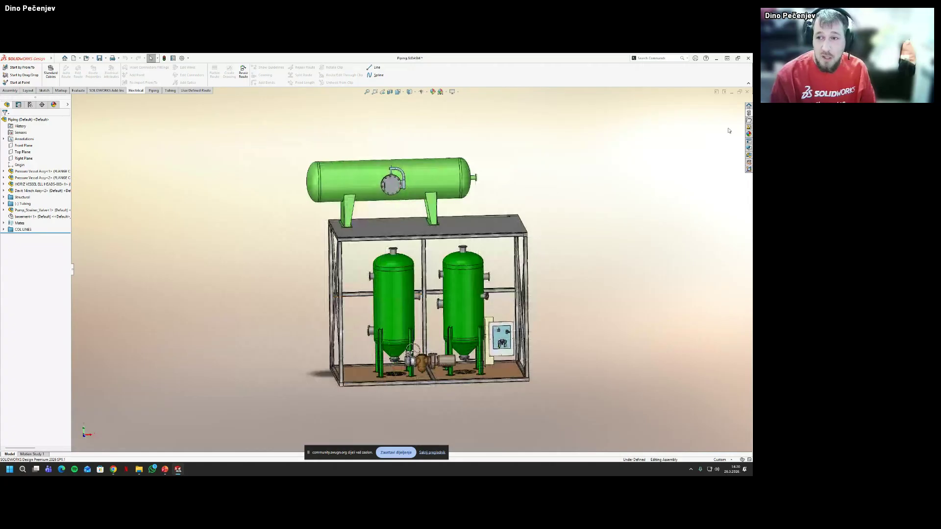
# Examine the Design Library, comparing the standalone routing folder with the contents of the main Design Library folder
pyautogui.click(749, 113)
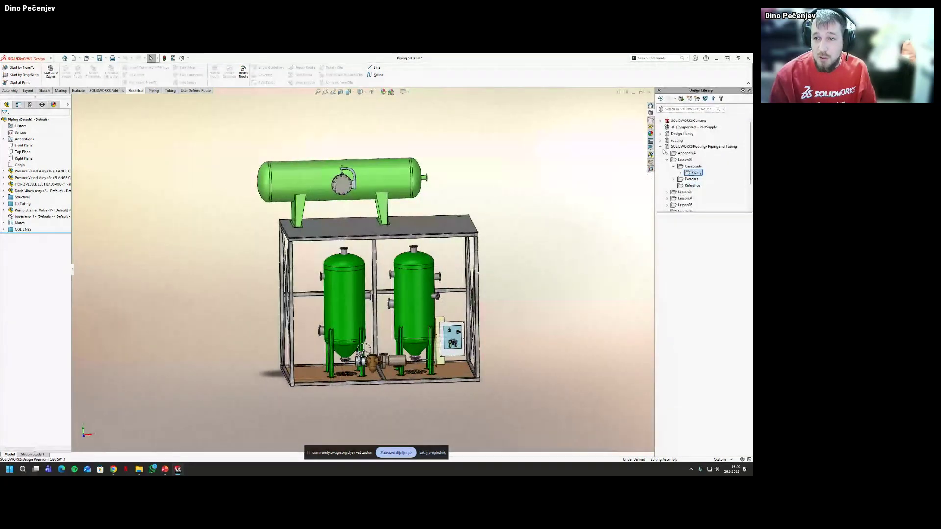
pyautogui.click(661, 147)
pyautogui.click(689, 135)
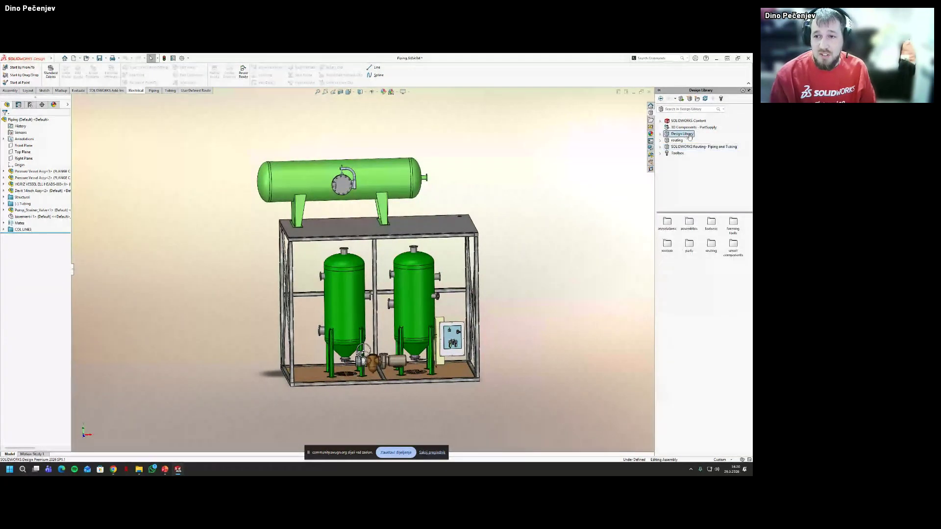
pyautogui.click(677, 140)
pyautogui.click(660, 141)
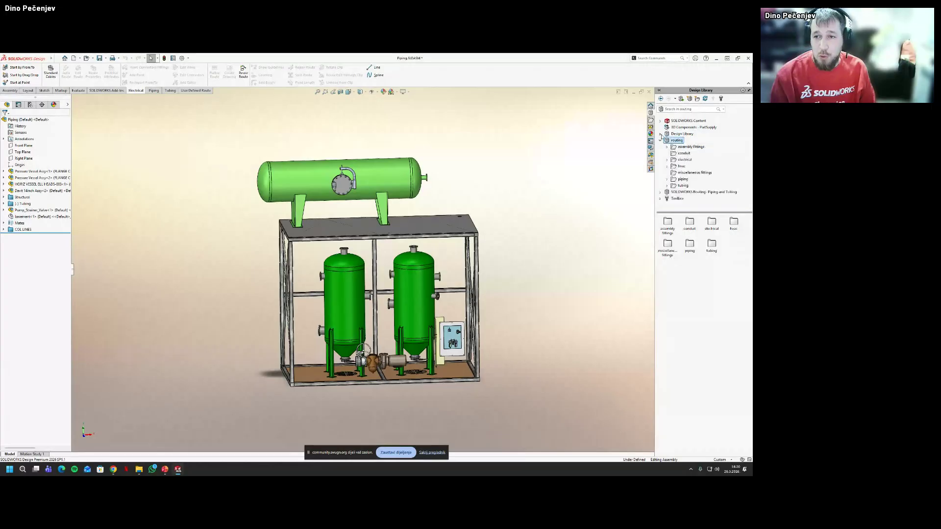
pyautogui.click(661, 134)
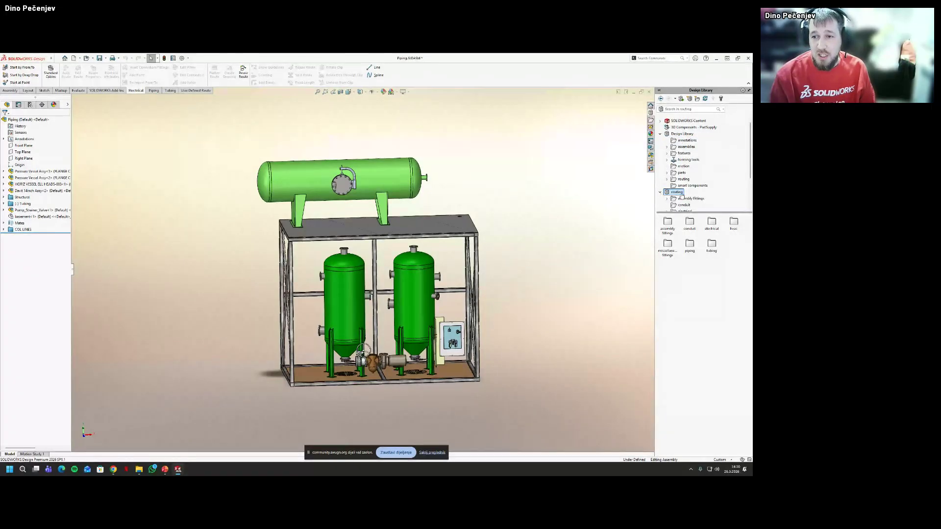
pyautogui.click(660, 134)
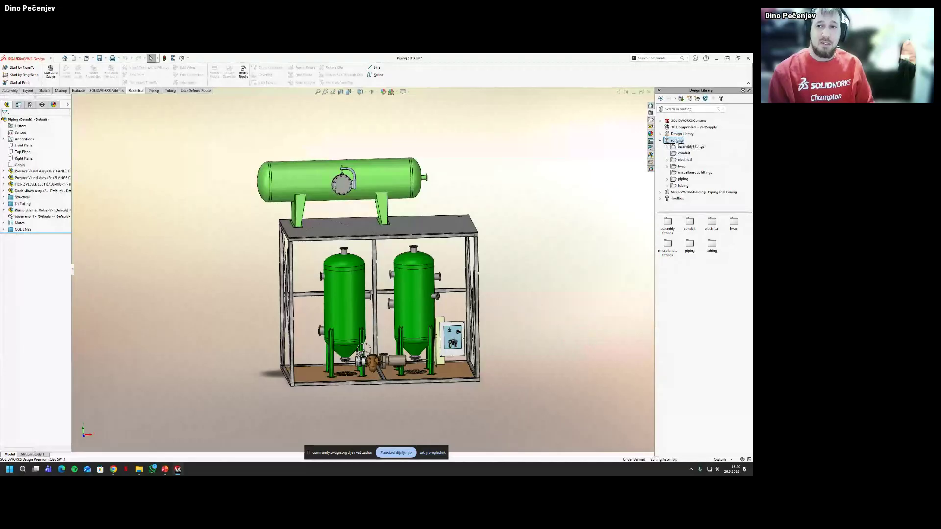
pyautogui.click(680, 134)
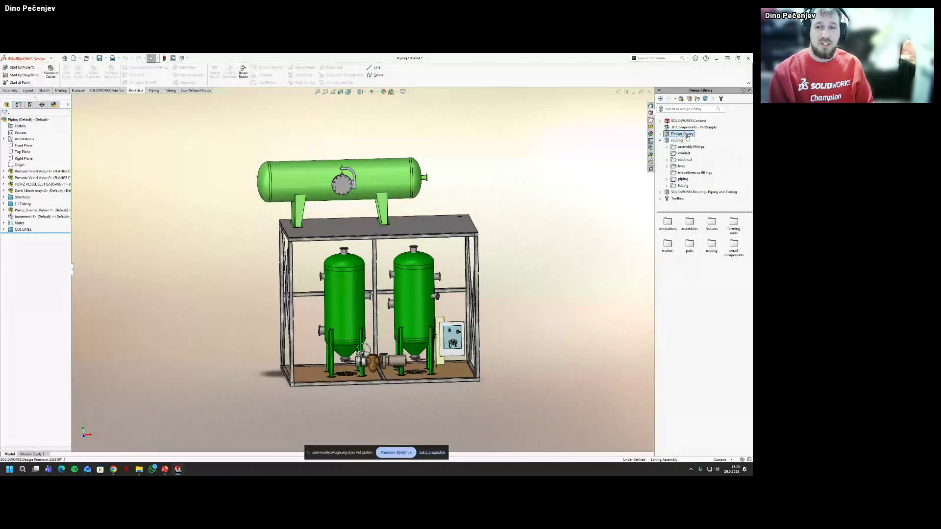
pyautogui.click(678, 140)
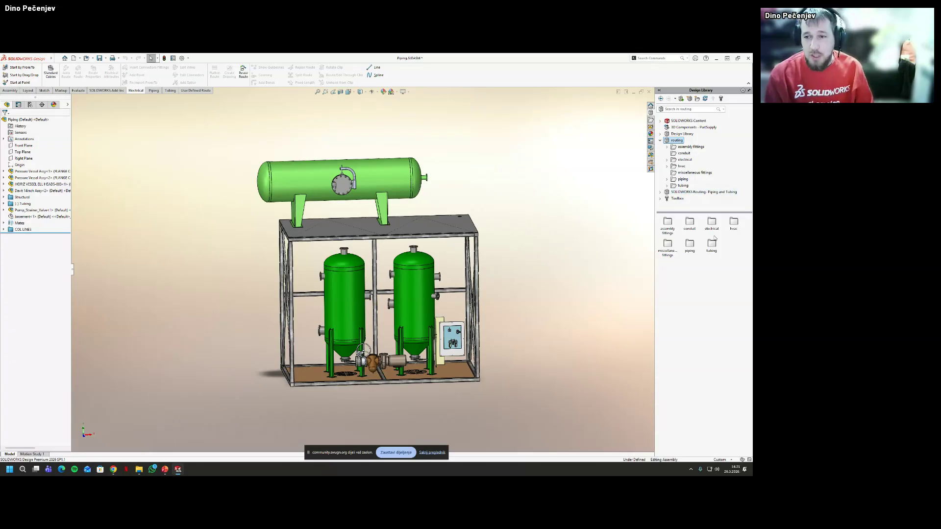
# Show the flange components from the piping folder of the routing library
pyautogui.doubleClick(690, 247)
pyautogui.doubleClick(734, 223)
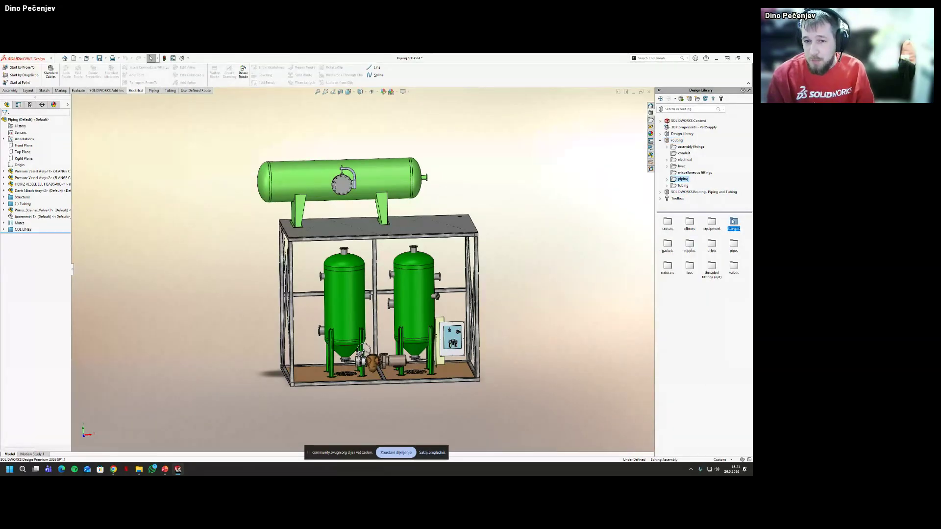
pyautogui.moveTo(373, 275); pyautogui.dragTo(251, 328, button='middle')
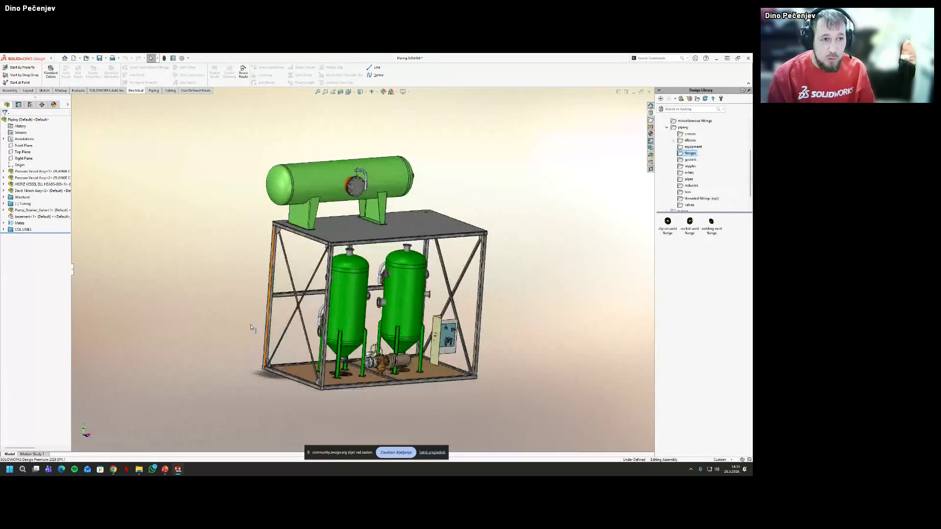
# Activate the No Structural display state of the piping assembly
pyautogui.click(30, 105)
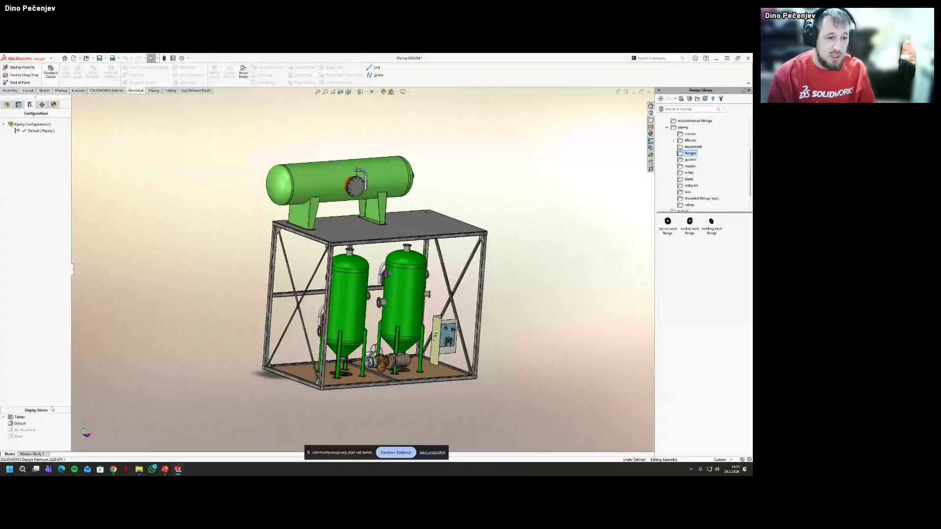
pyautogui.doubleClick(23, 430)
pyautogui.scroll(-5, 328, 352)
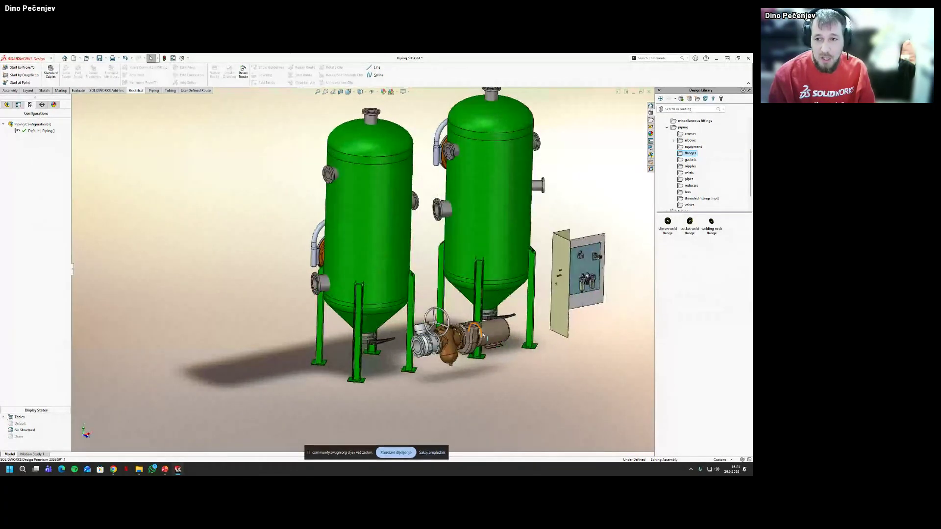
# Place a slip-on weld flange from the library on the open valve end beside the pump, using configuration Slip On Flange 400-NPS6
pyautogui.scroll(-4, 612, 232)
pyautogui.moveTo(667, 223); pyautogui.dragTo(437, 319)
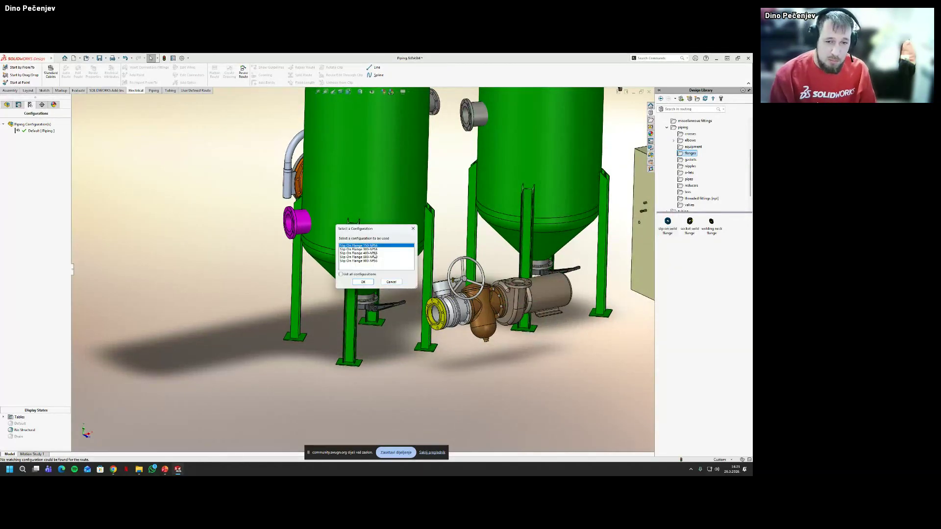
pyautogui.click(373, 253)
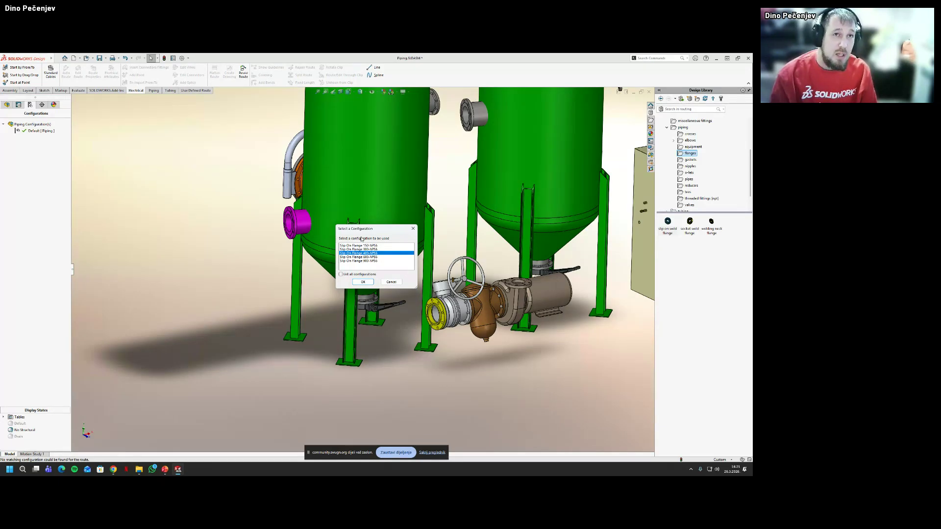
pyautogui.click(345, 275)
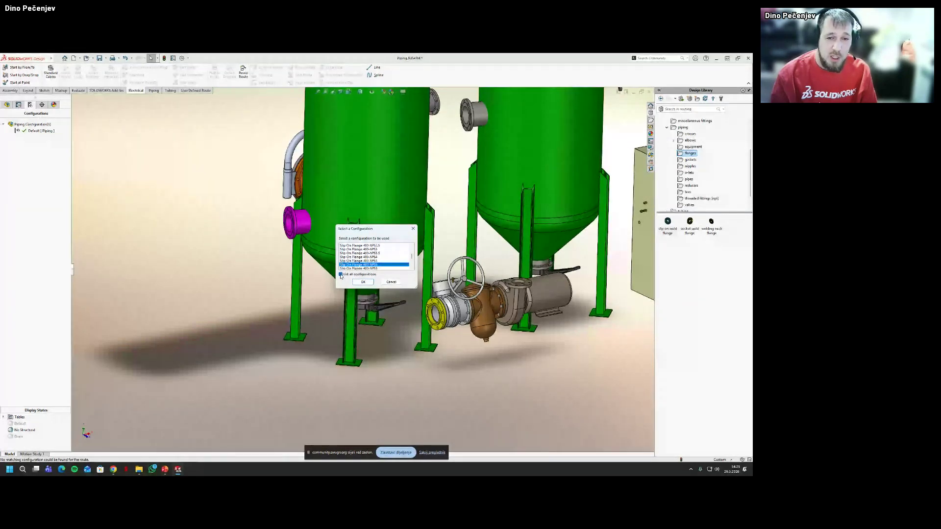
pyautogui.click(342, 275)
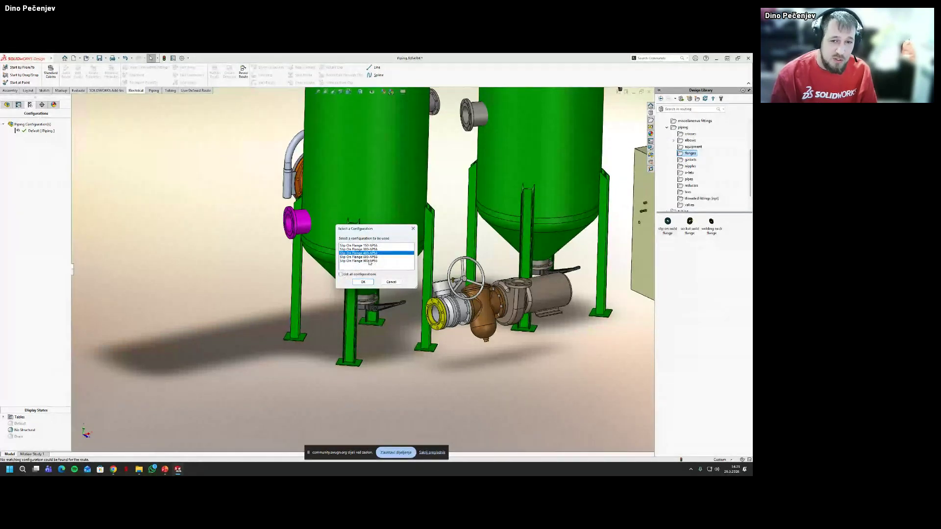
pyautogui.click(361, 282)
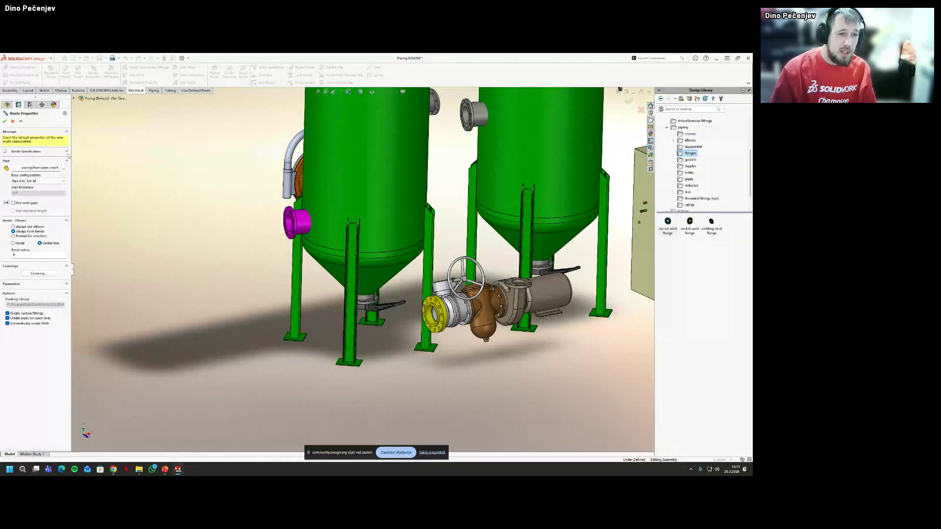
# Set the new route to always use elbows, then review its pipe, elbow and parameter settings
pyautogui.moveTo(72, 145); pyautogui.dragTo(88, 146)
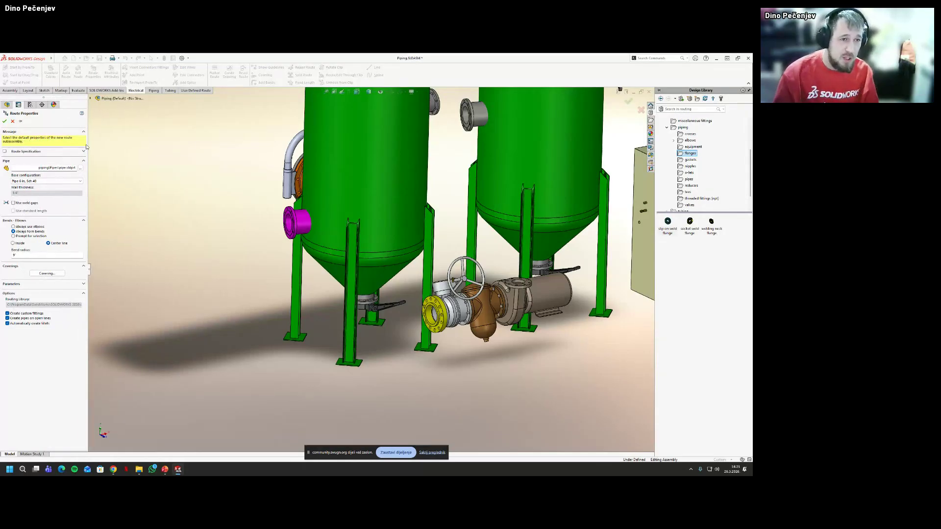
pyautogui.click(57, 169)
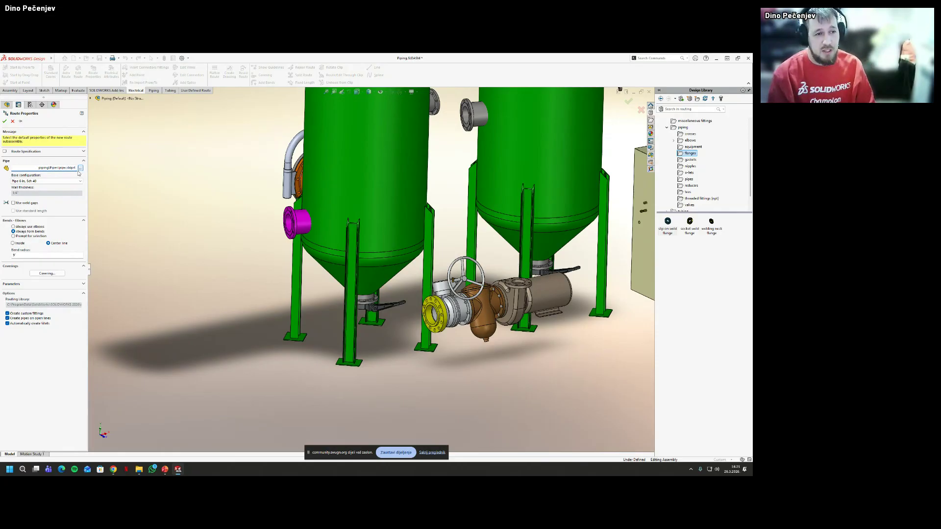
pyautogui.click(30, 227)
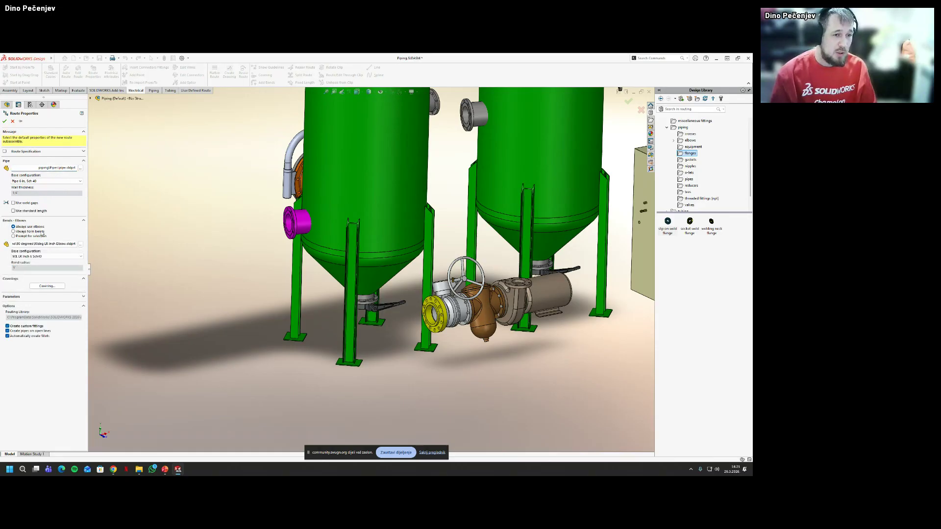
pyautogui.click(45, 256)
pyautogui.click(45, 259)
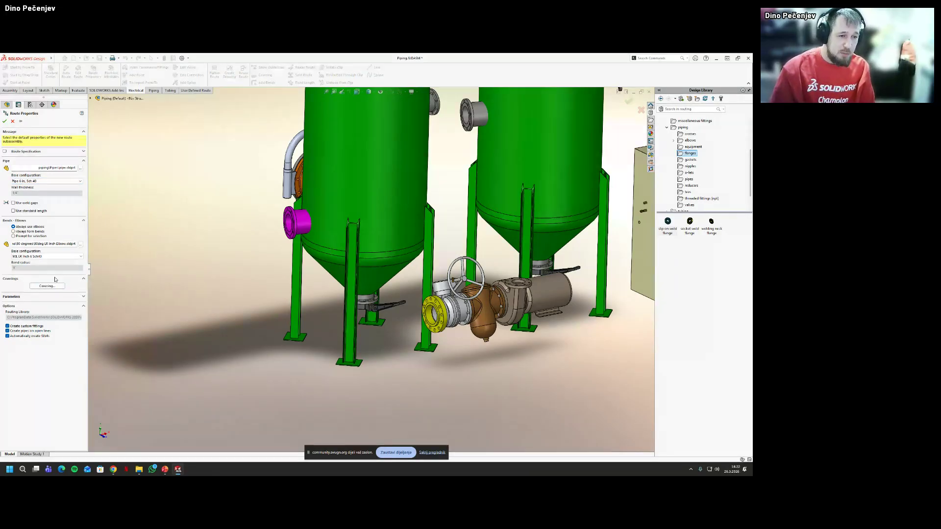
pyautogui.click(84, 296)
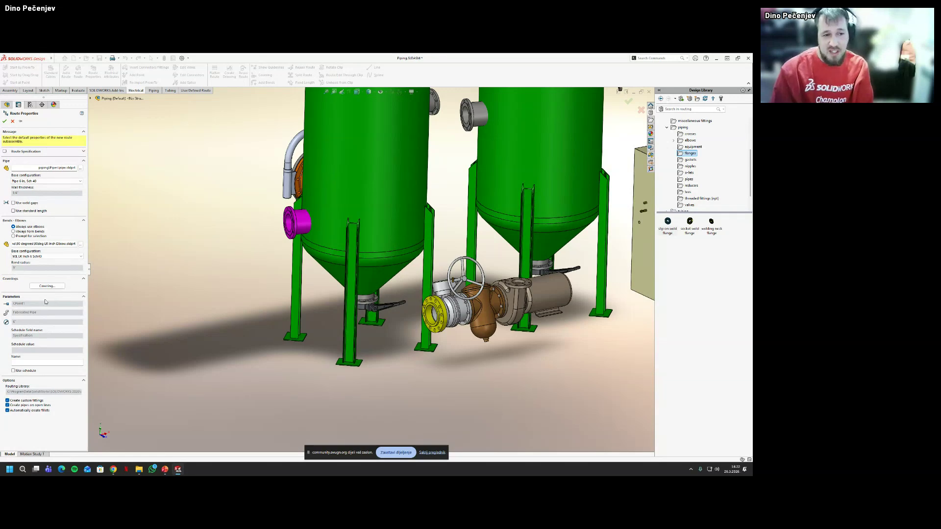
pyautogui.click(84, 297)
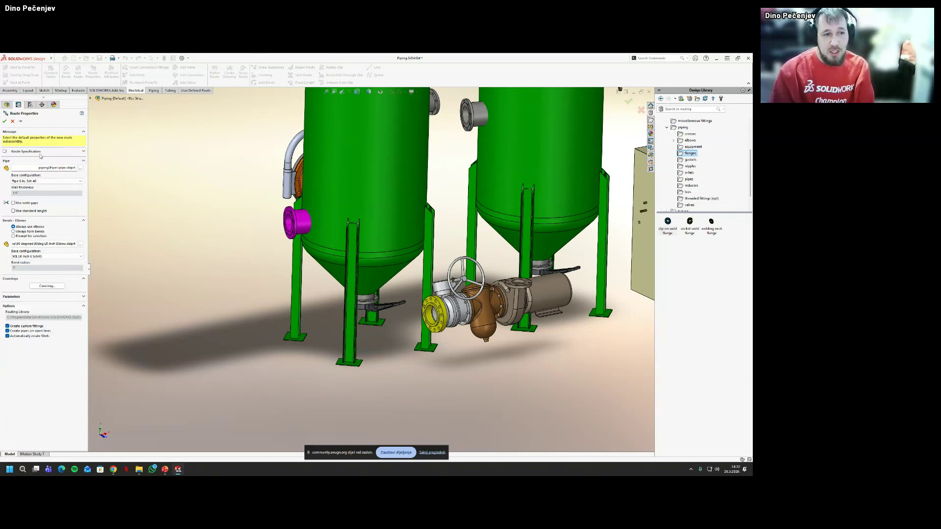
# Accept the route properties and create the route subassembly from the feet-and-inches route assembly template
pyautogui.click(4, 121)
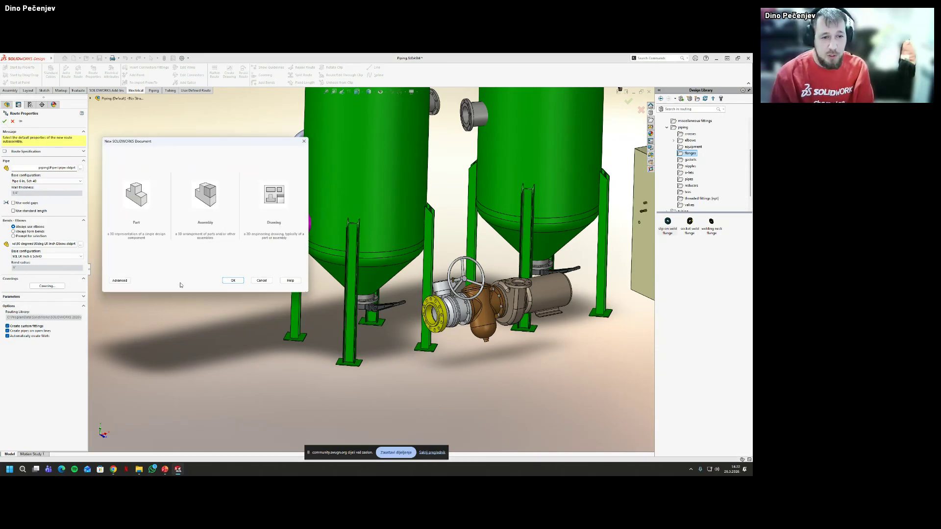
pyautogui.click(120, 279)
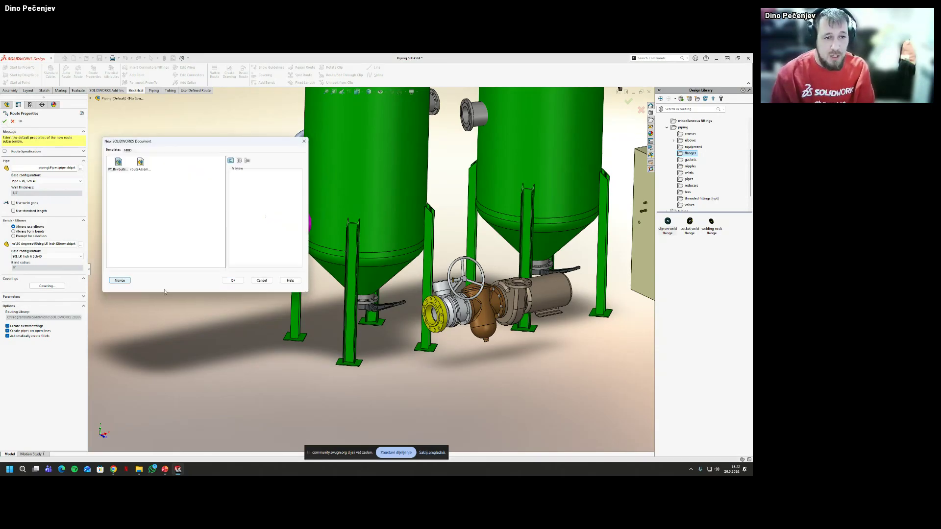
pyautogui.click(119, 164)
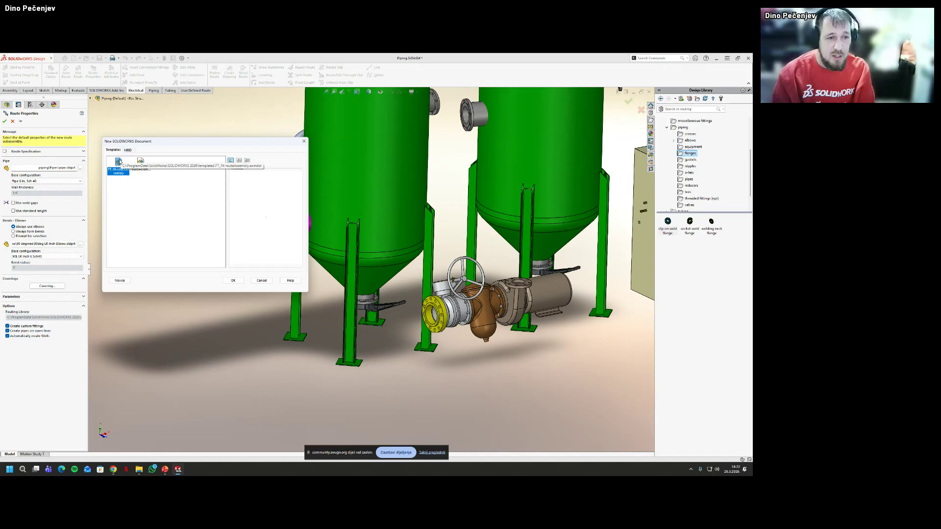
pyautogui.doubleClick(120, 163)
pyautogui.scroll(3, 365, 314)
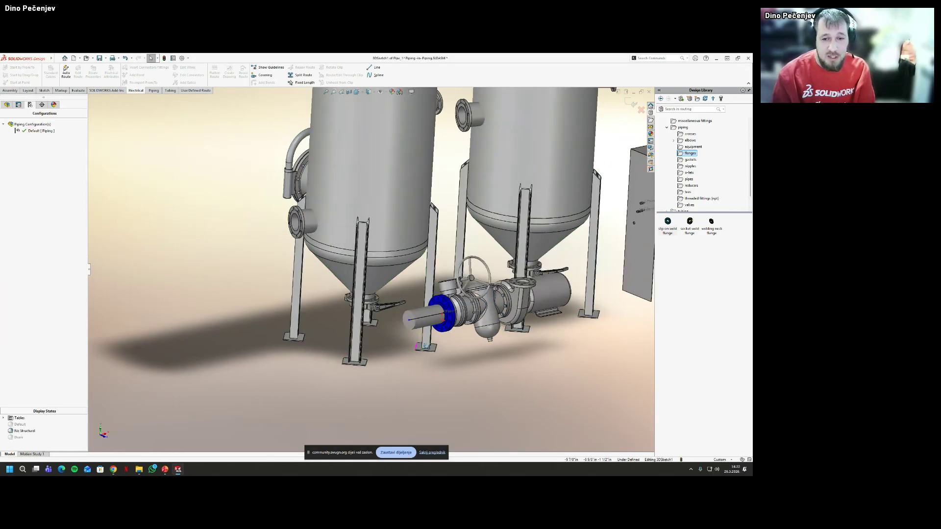
# Place a second slip-on weld flange on the lower side nozzle of the nearest vessel, using configuration Slip On Flange 400-NPS6
pyautogui.scroll(-3, 366, 332)
pyautogui.moveTo(668, 221); pyautogui.dragTo(329, 225)
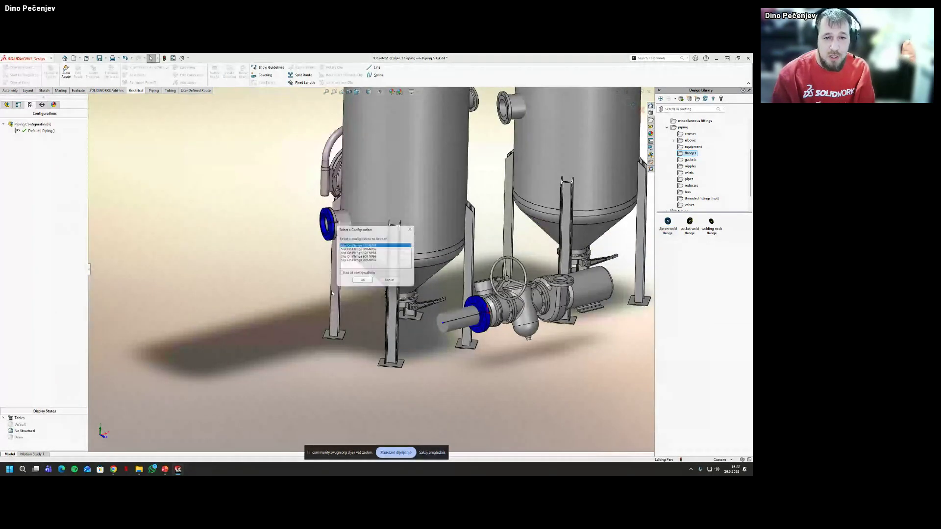
pyautogui.click(358, 253)
pyautogui.click(363, 280)
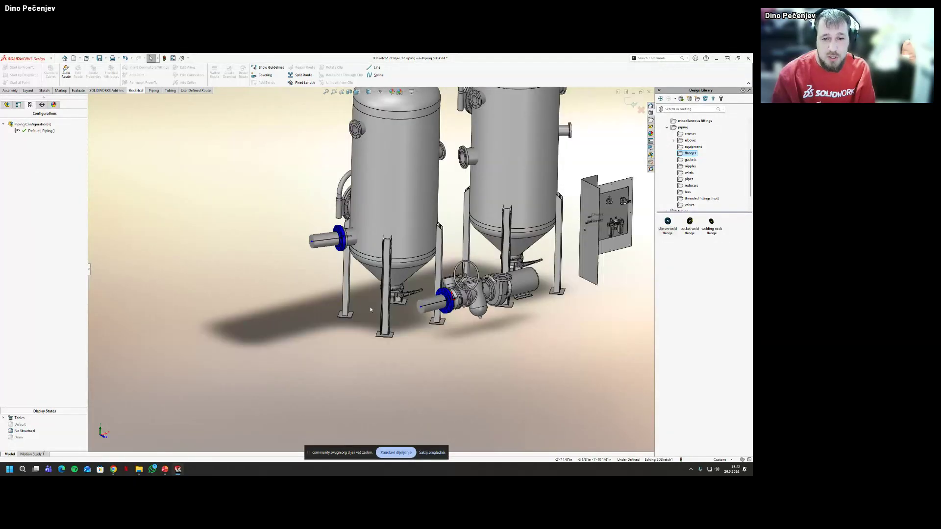
pyautogui.scroll(2, 368, 267)
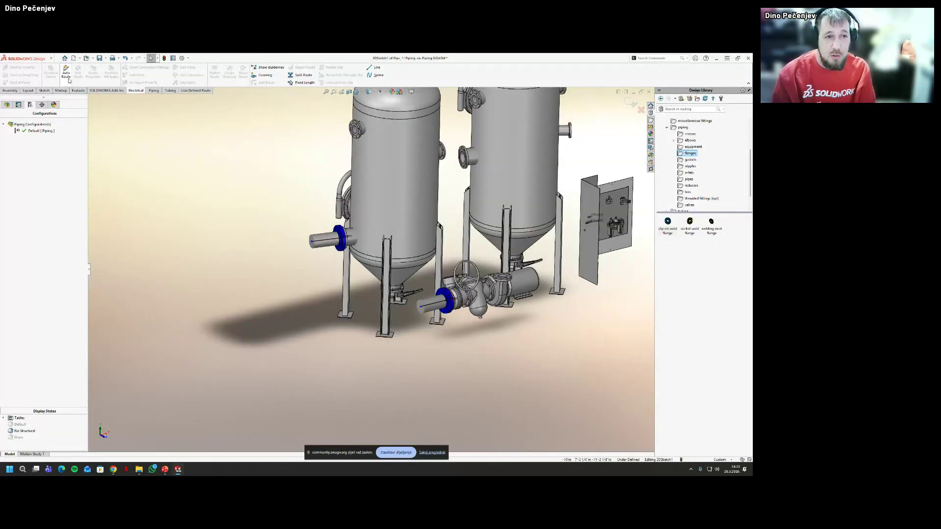
pyautogui.click(153, 91)
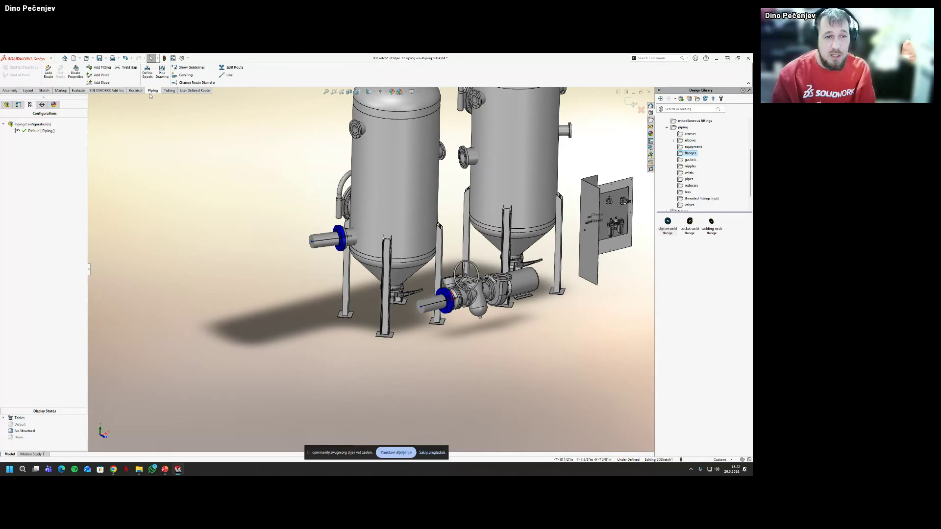
pyautogui.click(134, 92)
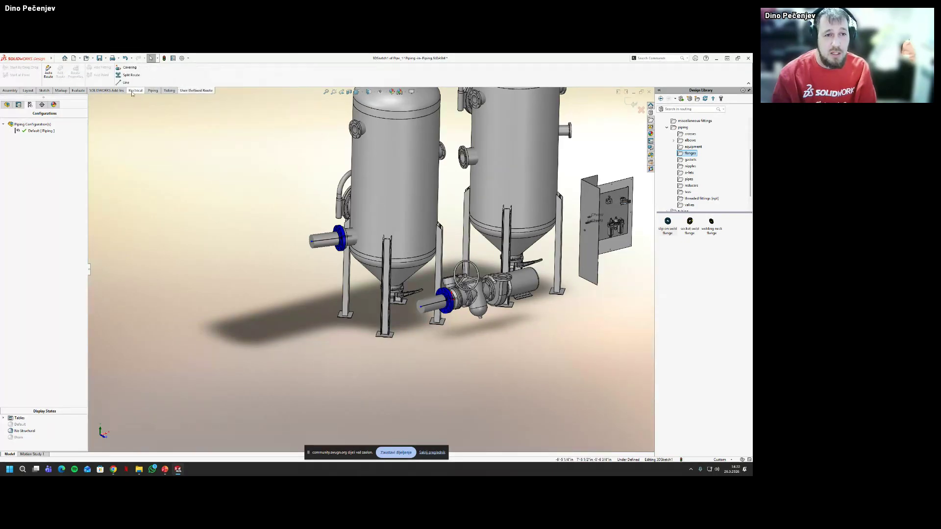
pyautogui.click(153, 91)
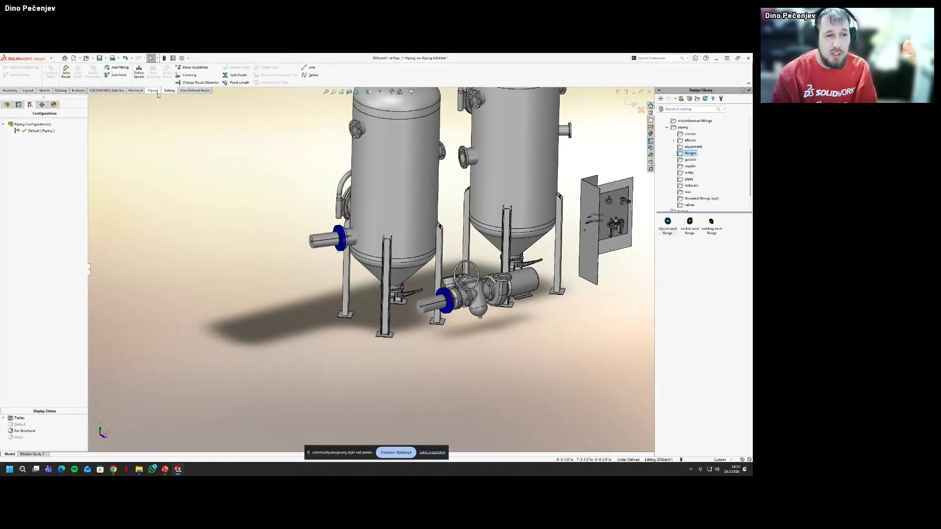
pyautogui.click(187, 92)
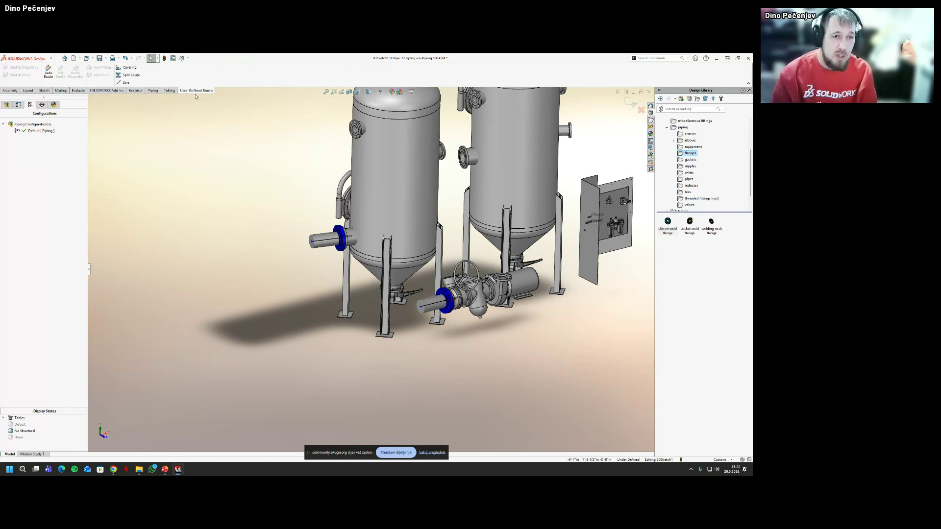
pyautogui.click(155, 91)
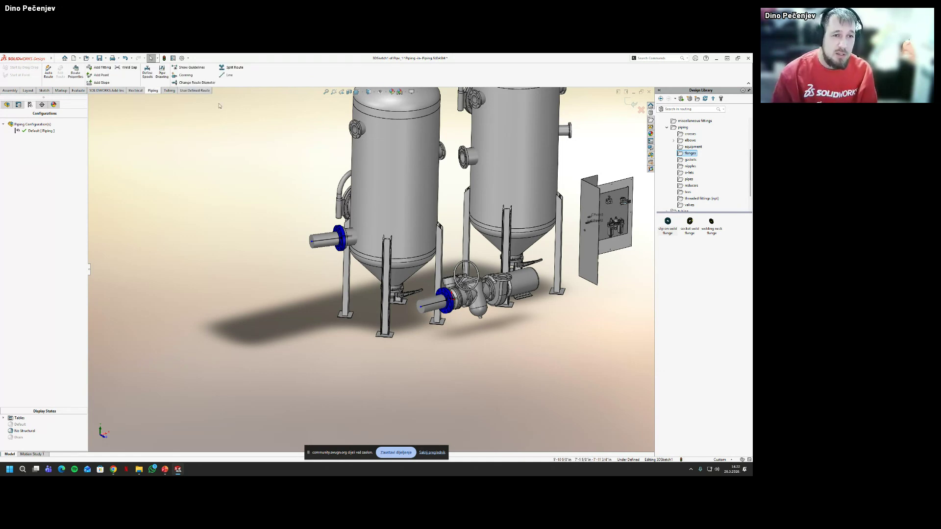
pyautogui.click(169, 90)
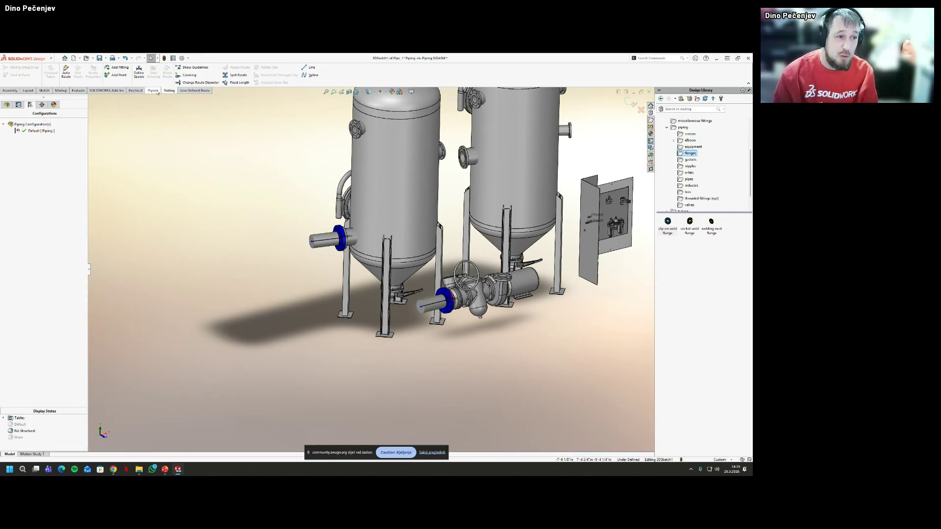
# Auto Route an orthogonal pipe from the stub end at the pump-side valve flange to the stub end at the vessel flange
pyautogui.click(156, 91)
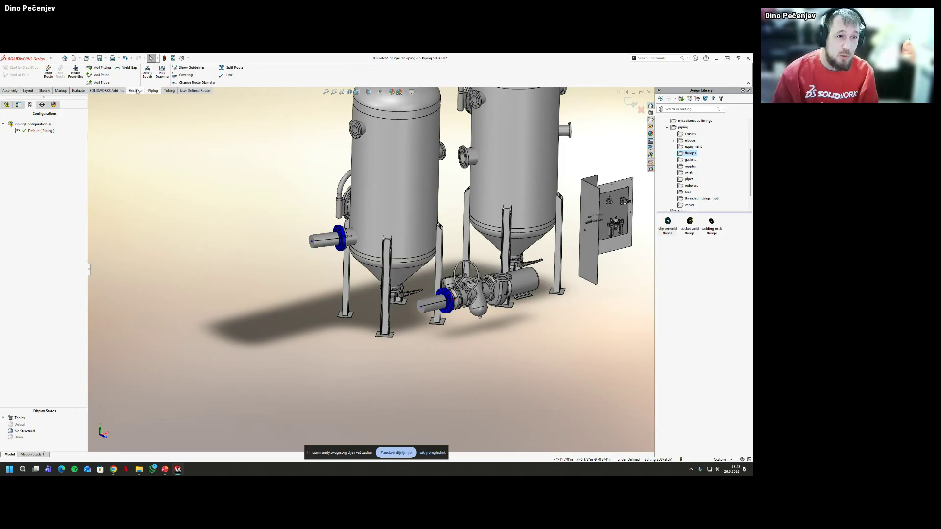
pyautogui.click(48, 72)
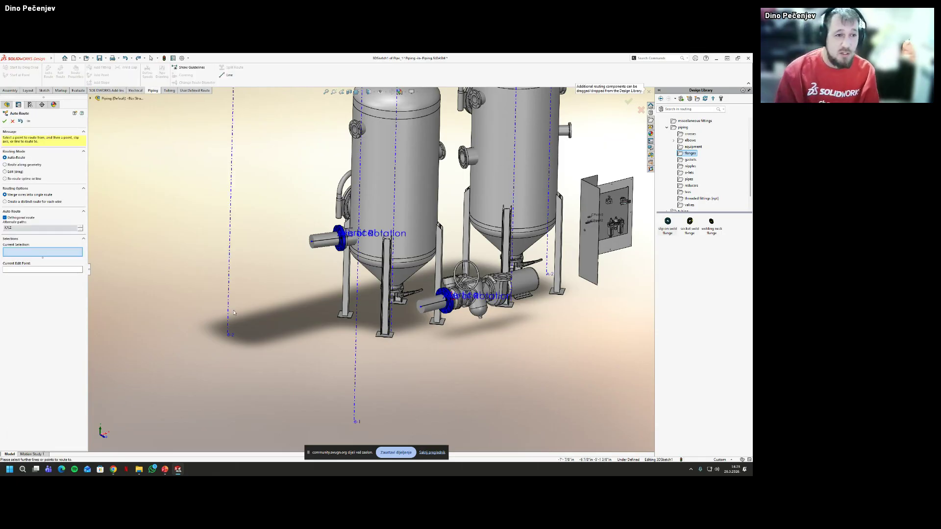
pyautogui.moveTo(293, 289); pyautogui.dragTo(280, 288, button='middle')
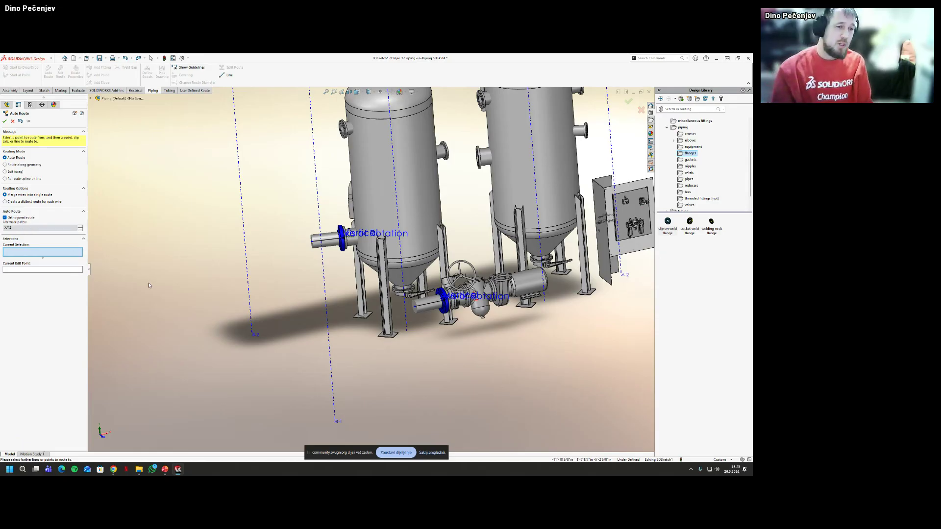
pyautogui.moveTo(181, 268); pyautogui.dragTo(202, 273, button='middle')
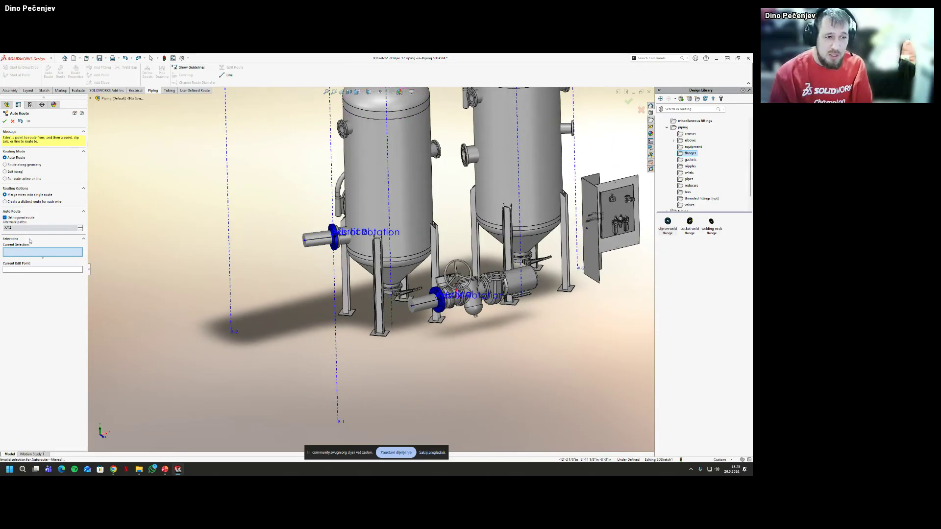
pyautogui.scroll(-4, 294, 265)
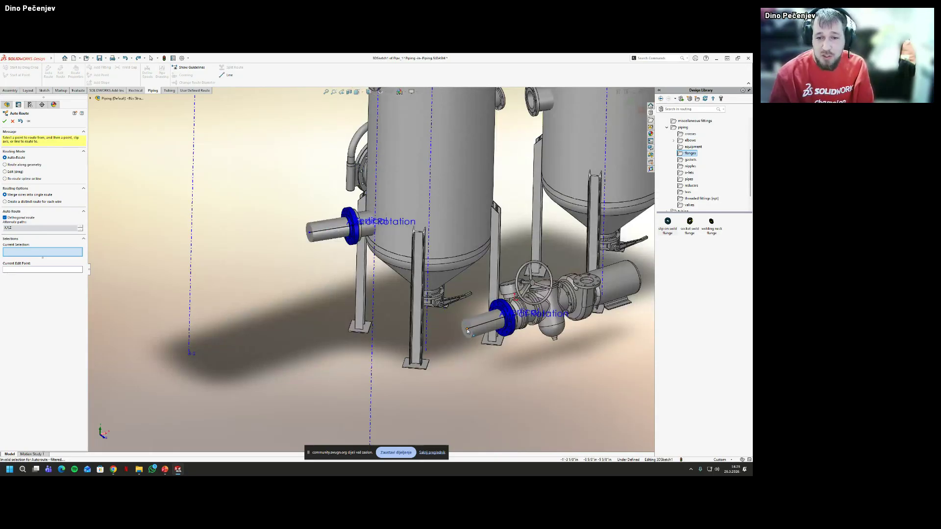
pyautogui.click(467, 330)
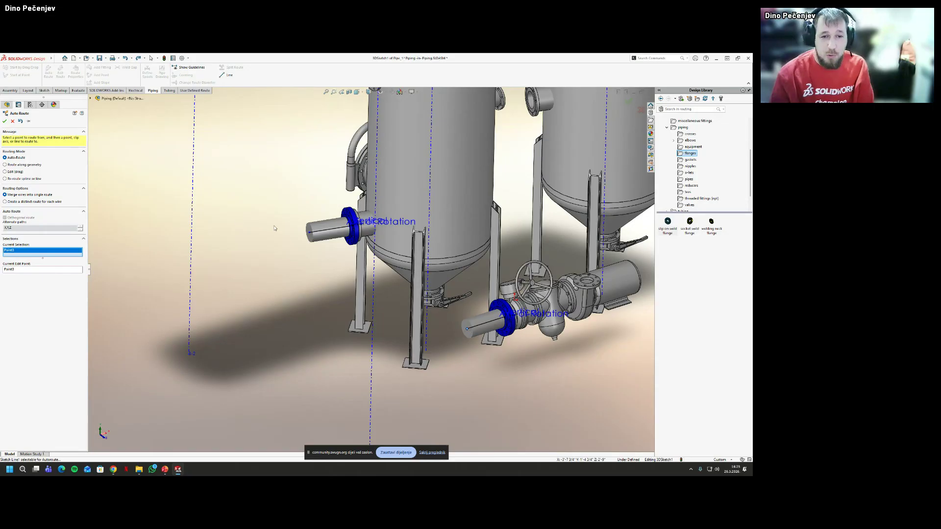
pyautogui.click(310, 232)
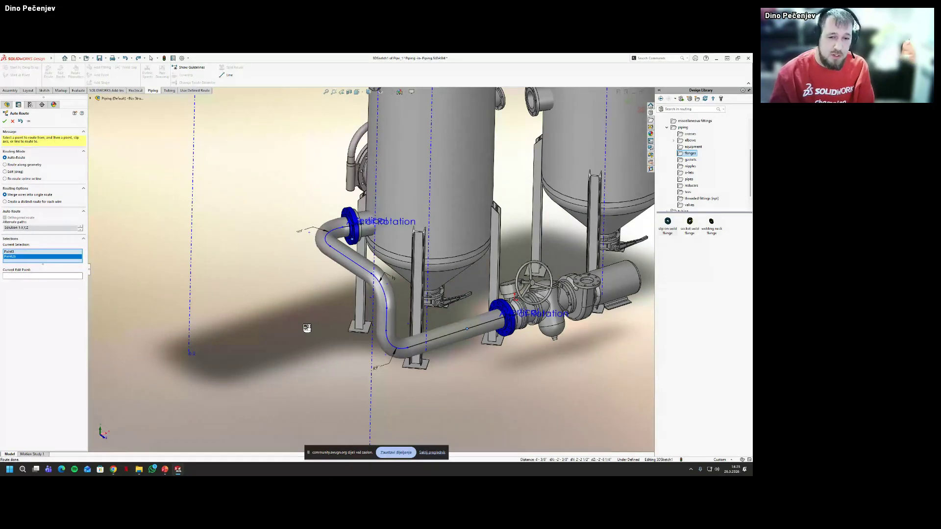
# Cycle through the alternate Auto Route paths and accept the one dropping from the vessel flange and running low to the valve flange
pyautogui.rightClick(289, 288)
pyautogui.rightClick(273, 319)
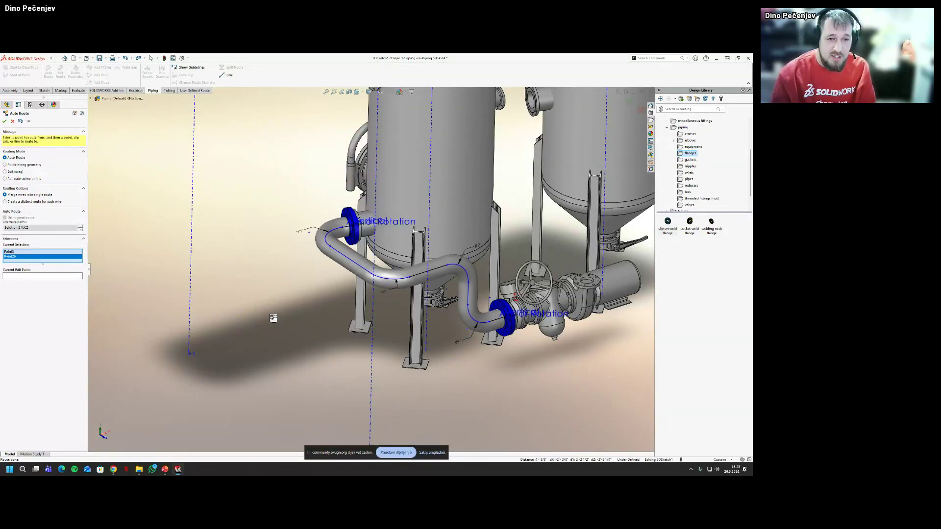
pyautogui.rightClick(275, 318)
pyautogui.rightClick(249, 269)
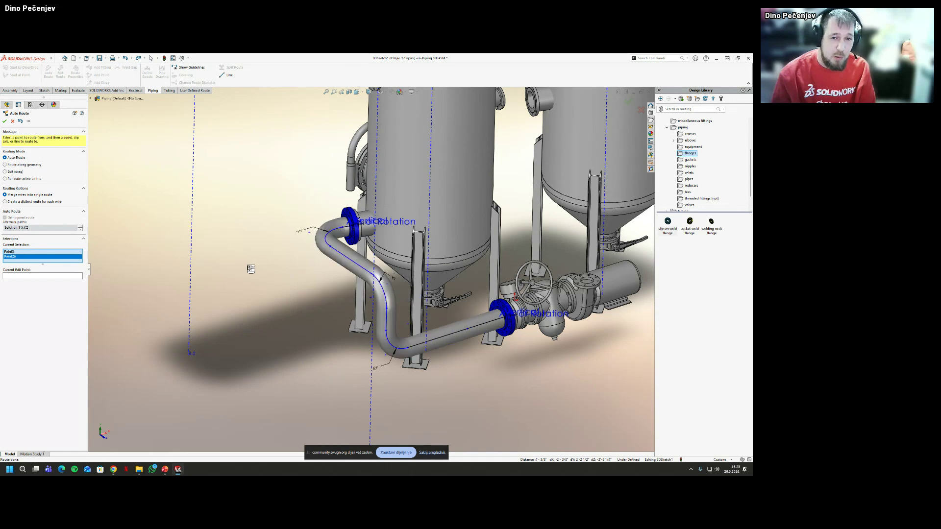
pyautogui.rightClick(231, 269)
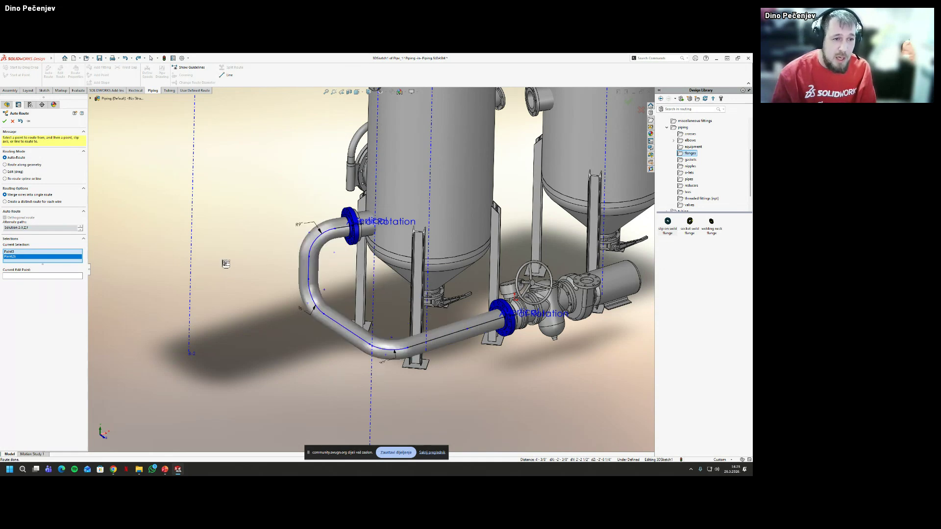
pyautogui.click(331, 308)
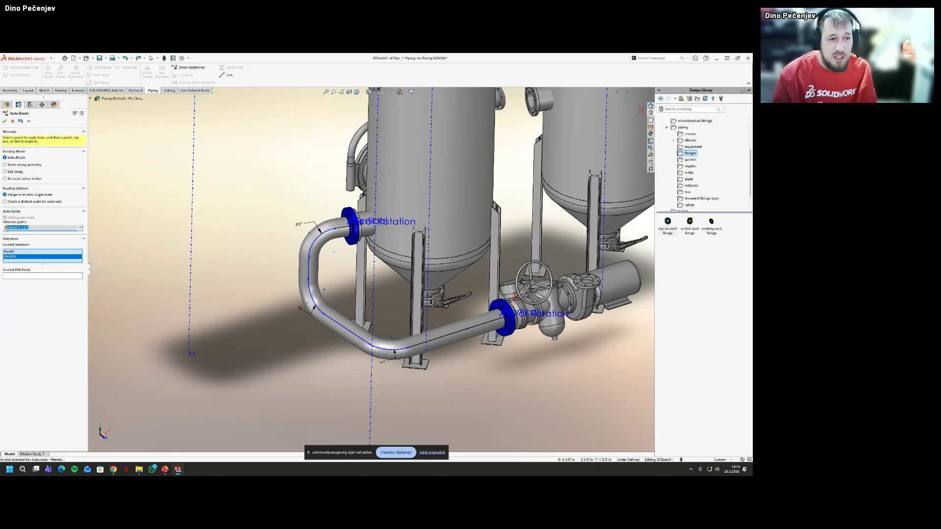
pyautogui.click(32, 230)
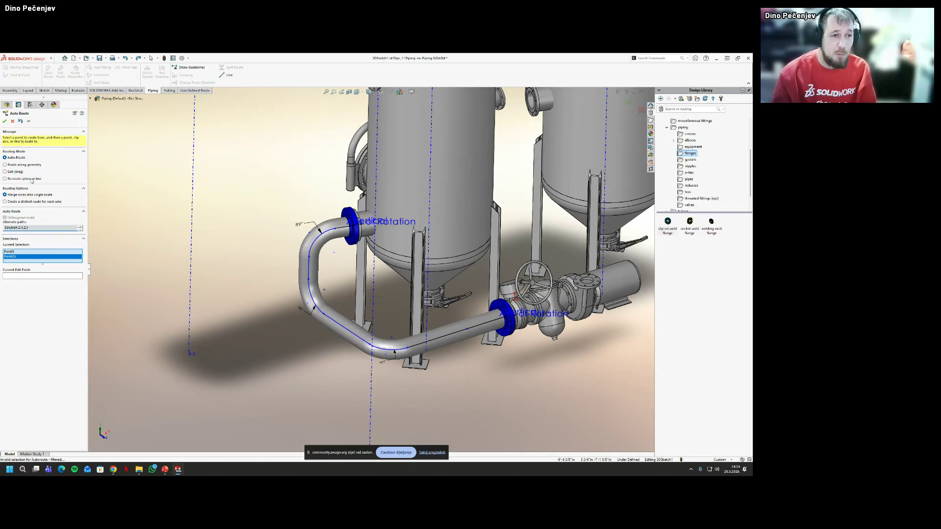
pyautogui.click(4, 121)
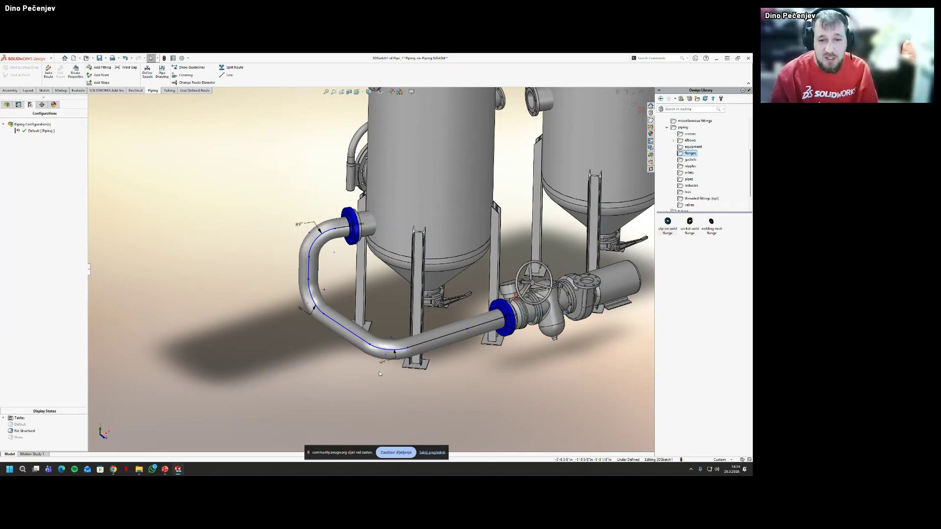
# Shift the low diagonal pipe segment slightly outward from the vessel, and exit the route sketch and route subassembly editing
pyautogui.moveTo(379, 372); pyautogui.dragTo(399, 301, button='middle')
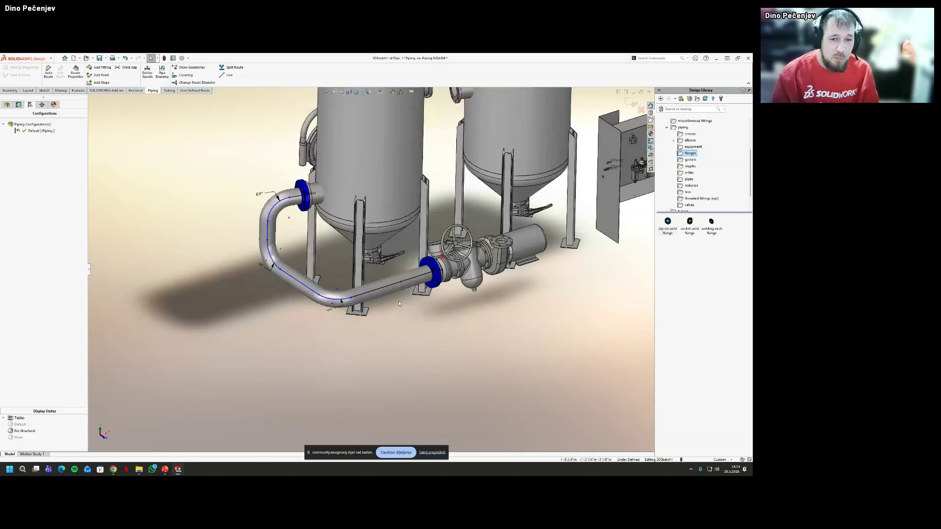
pyautogui.moveTo(297, 280)
pyautogui.mouseDown()
pyautogui.moveTo(267, 293)
pyautogui.moveTo(297, 282)
pyautogui.mouseUp()
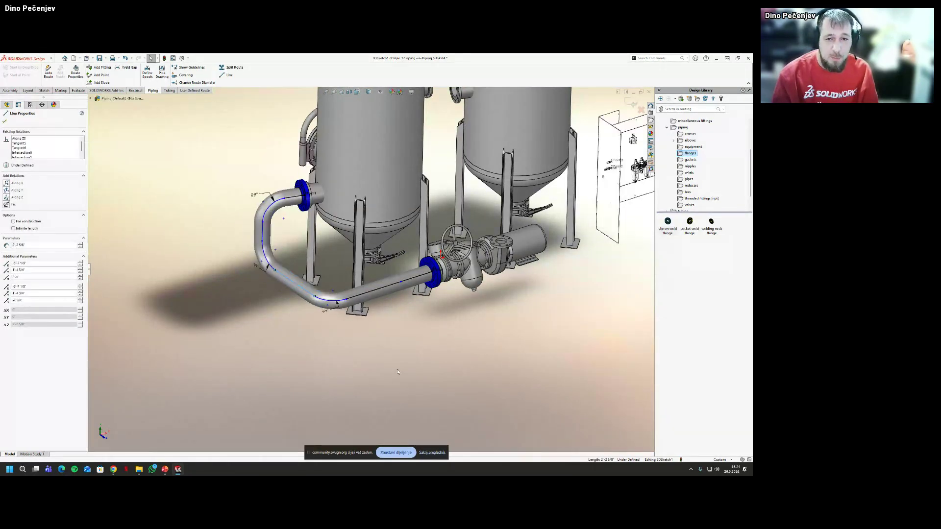
pyautogui.press('Escape')
pyautogui.click(633, 103)
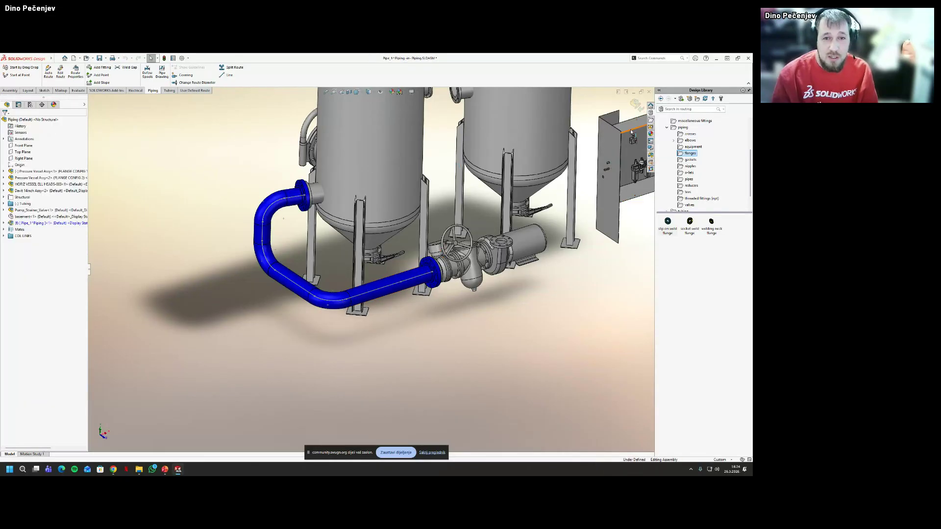
pyautogui.click(637, 104)
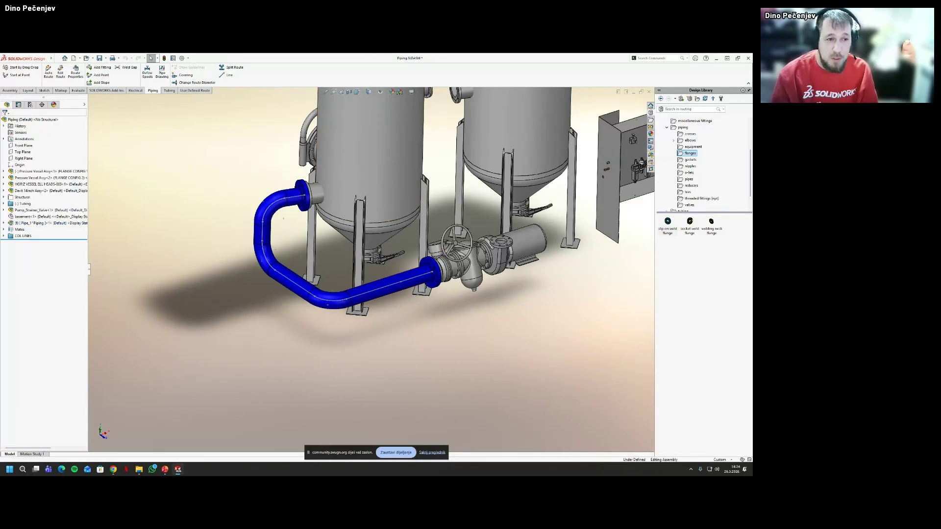
# Widen the feature tree and rename the new pipe route subassembly to 6in Route
pyautogui.click(63, 224)
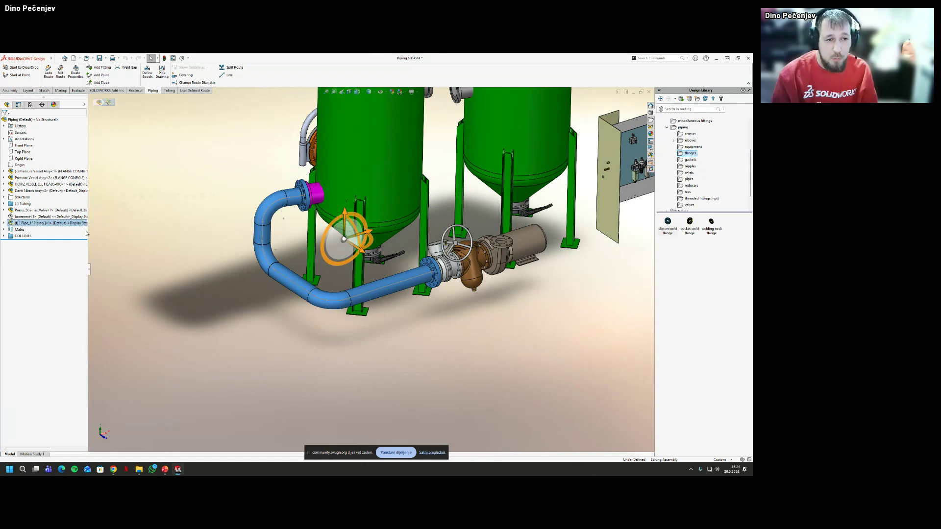
pyautogui.press('Escape')
pyautogui.moveTo(88, 231); pyautogui.dragTo(116, 231)
pyautogui.click(75, 223)
pyautogui.click(74, 225)
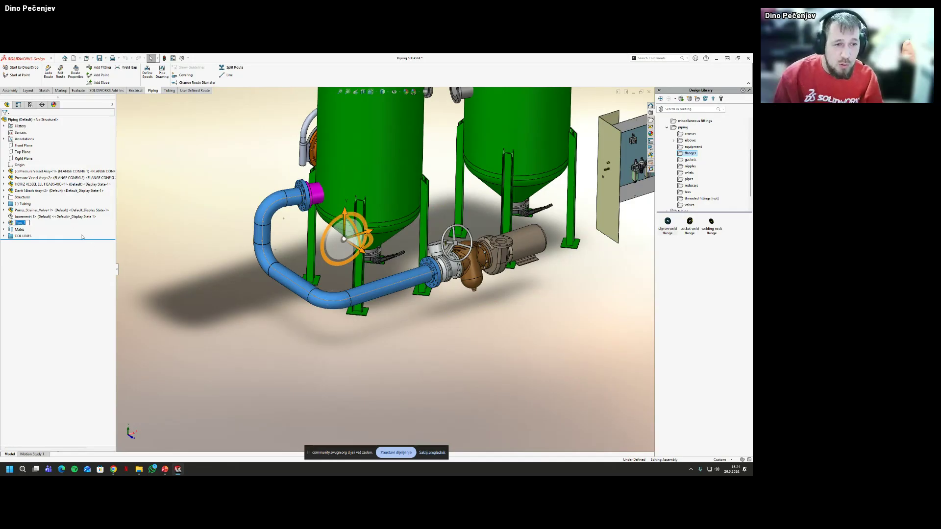
pyautogui.write('6')
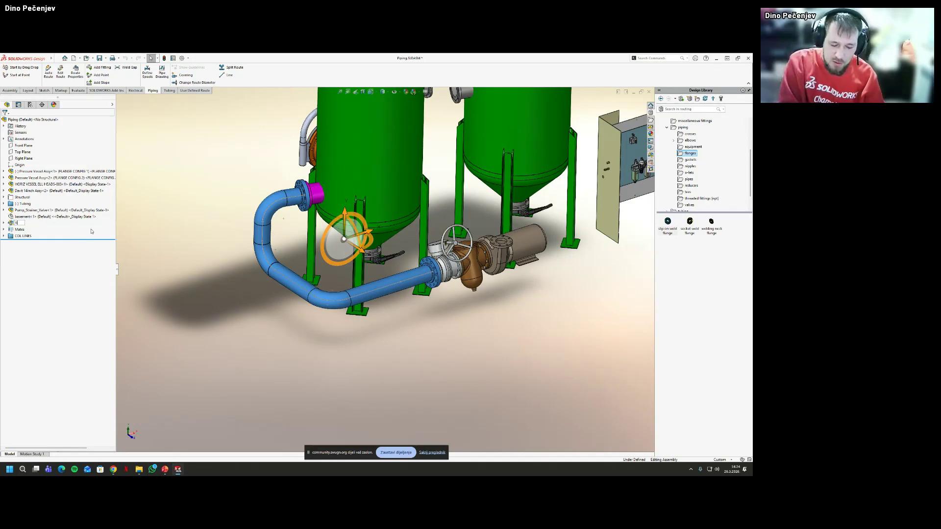
pyautogui.write('in')
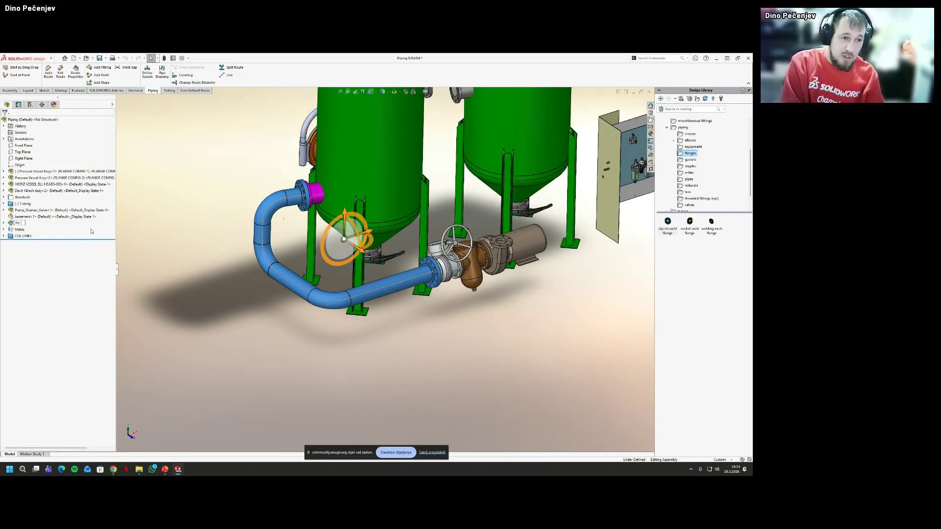
pyautogui.press('BackSpace')
pyautogui.press('BackSpace')
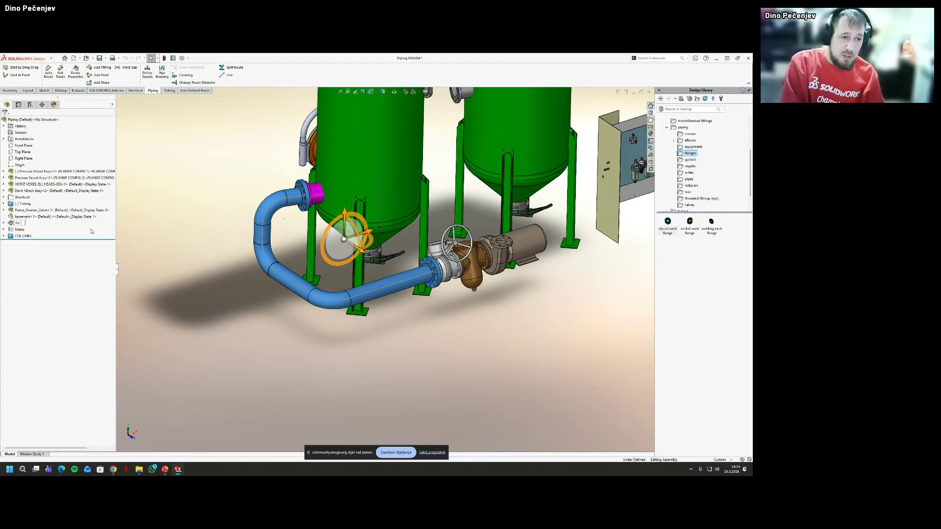
pyautogui.write('Route^Piping ]<1> (Default) <Display State-1>')
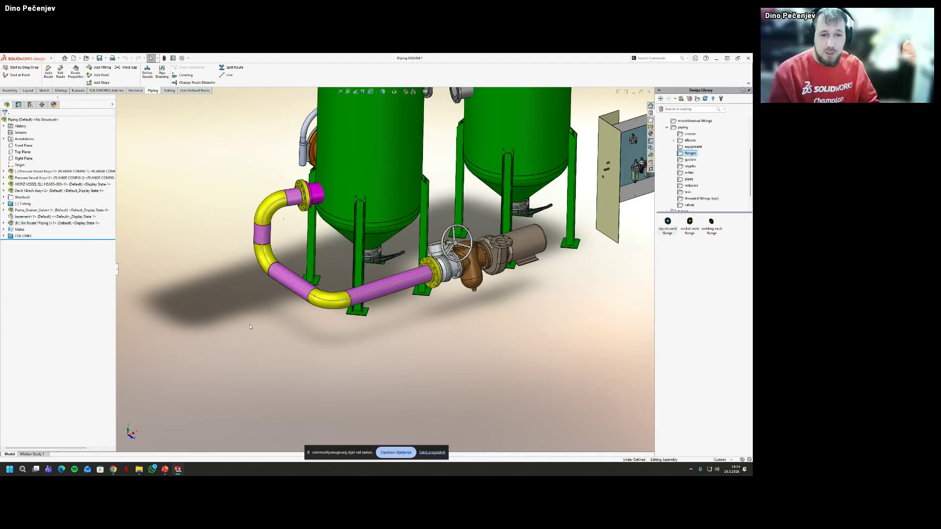
# Switch to the PowerPoint slide show and review the slide on creating a specification template and using clips
pyautogui.scroll(3, 382, 265)
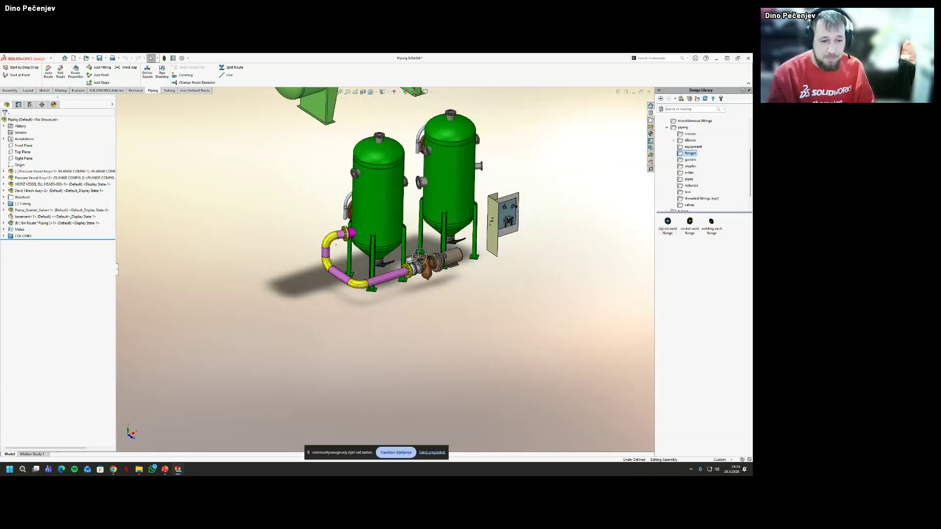
pyautogui.moveTo(166, 470)
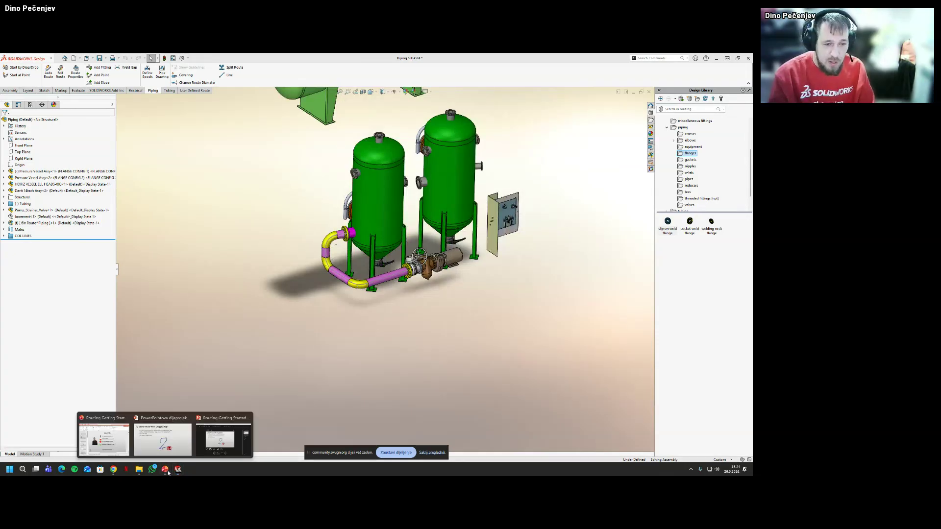
pyautogui.click(211, 441)
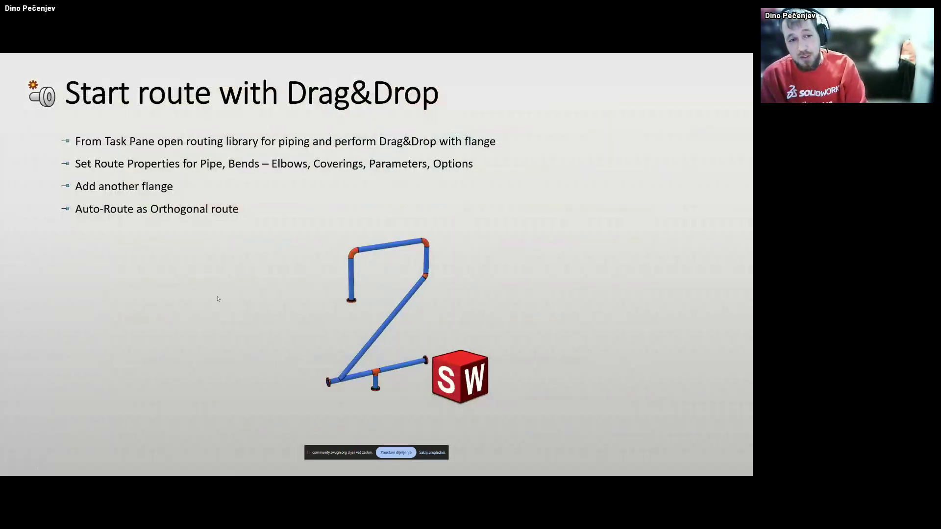
pyautogui.press('Right')
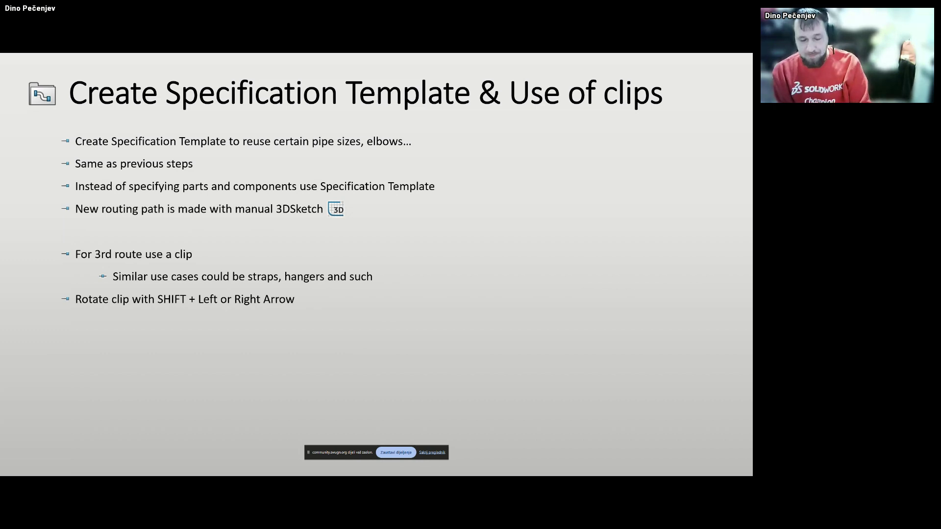
pyautogui.press('Right')
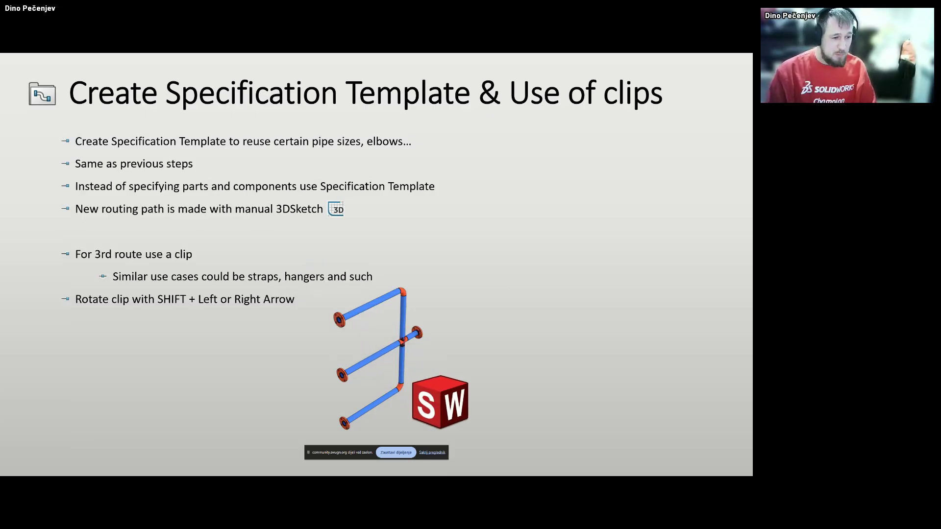
# Switch back to SOLIDWORKS and open the route properties settings in the Routing Library Manager
pyautogui.hotkey('alt', 'Tab')
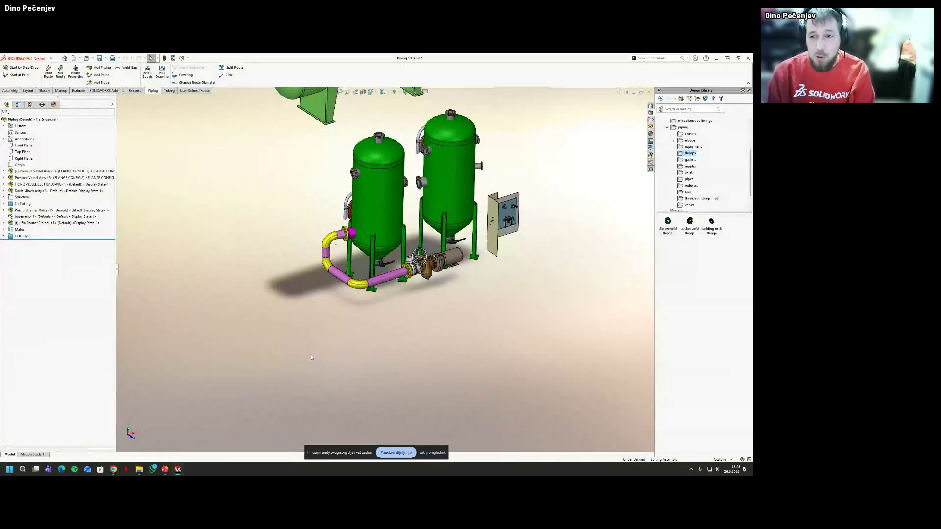
pyautogui.scroll(3, 202, 319)
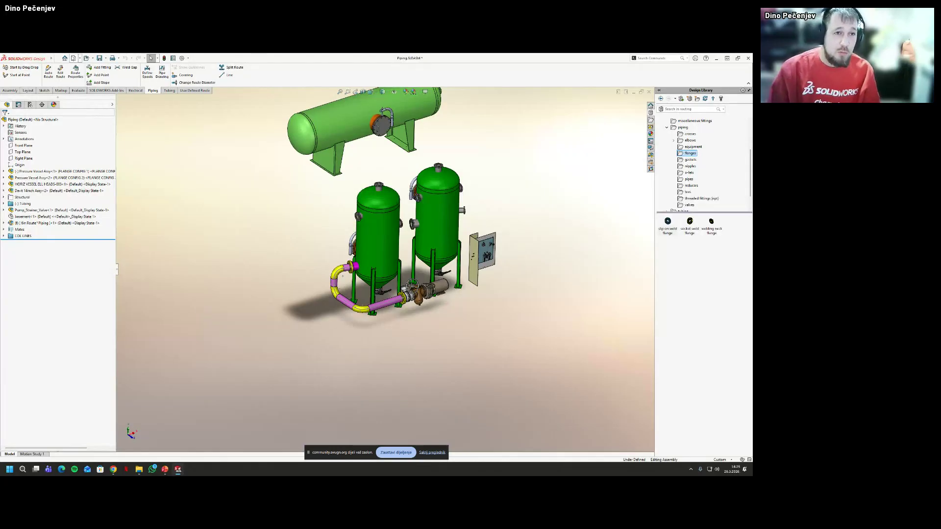
pyautogui.click(91, 58)
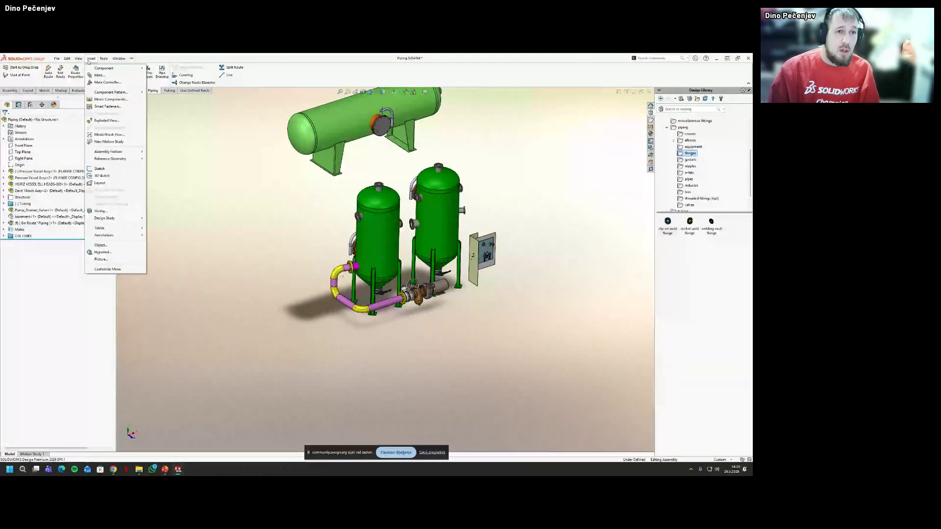
pyautogui.moveTo(101, 61)
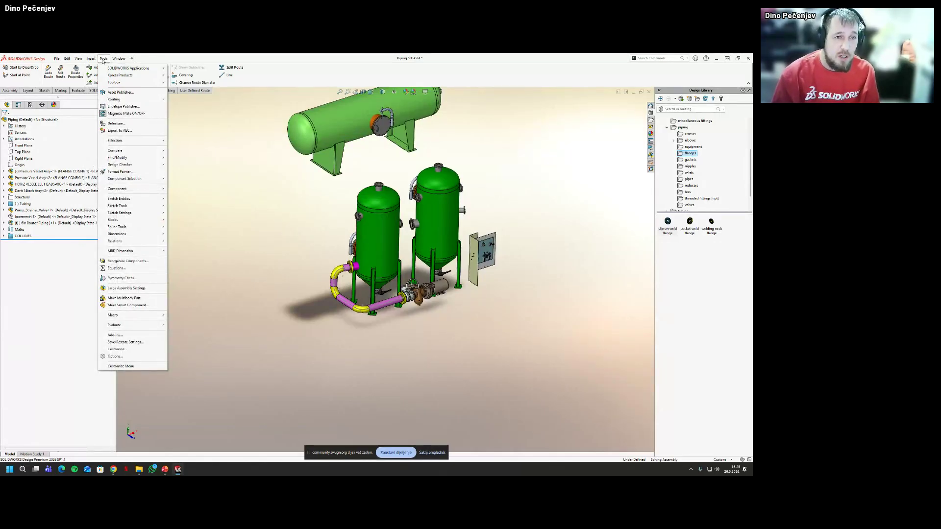
pyautogui.moveTo(147, 100)
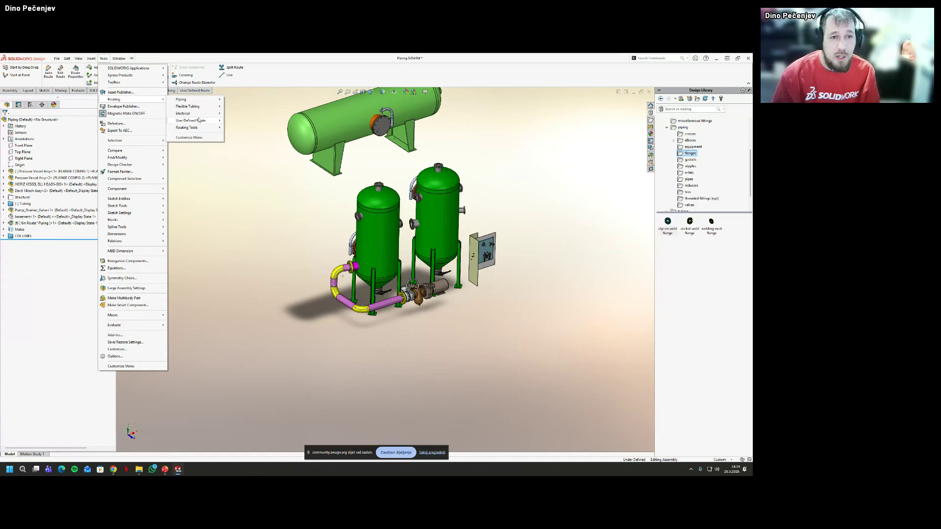
pyautogui.moveTo(197, 129)
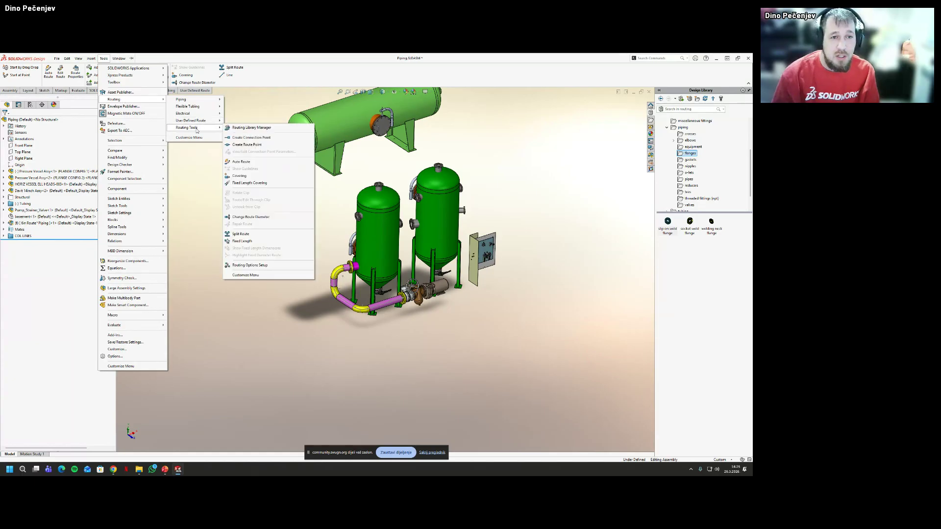
pyautogui.click(253, 129)
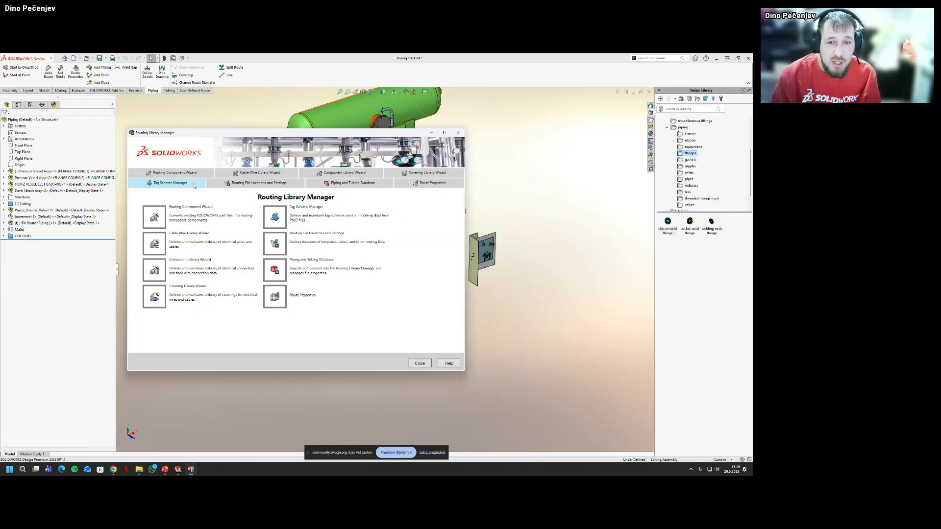
pyautogui.click(430, 183)
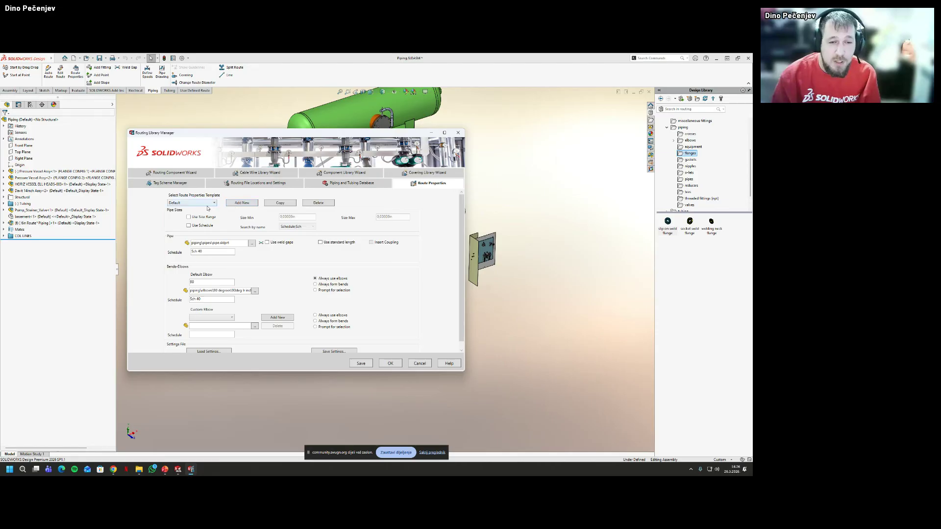
# Add a route properties template named SCH40 and set its schedule search name to Schedule:Sch
pyautogui.click(243, 203)
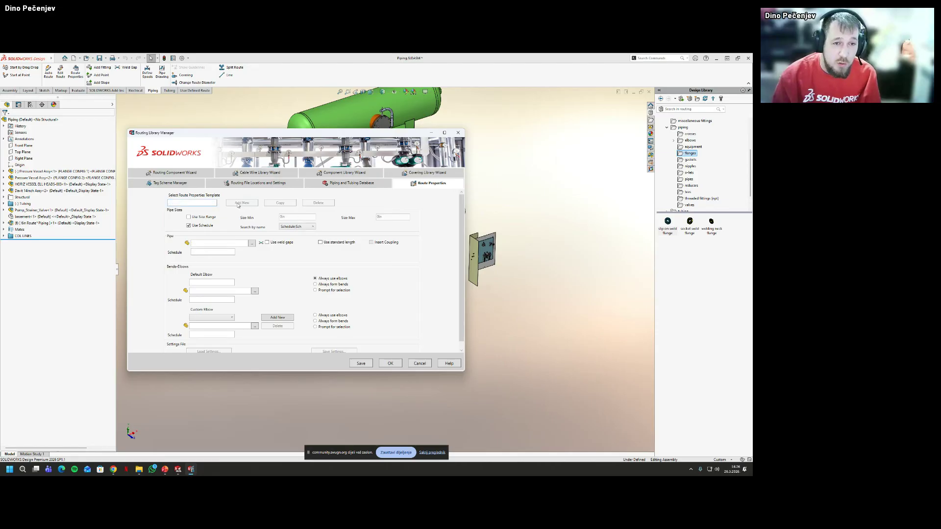
pyautogui.write('S')
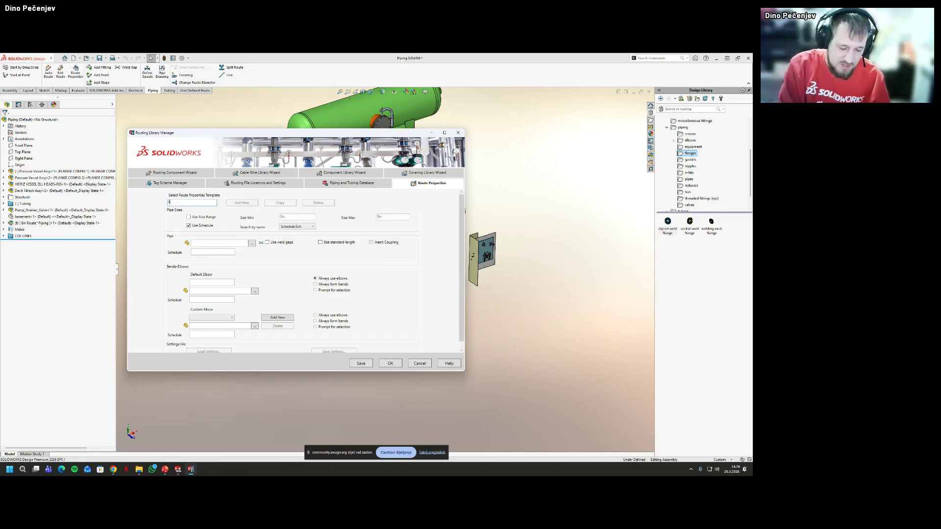
pyautogui.write('CH40')
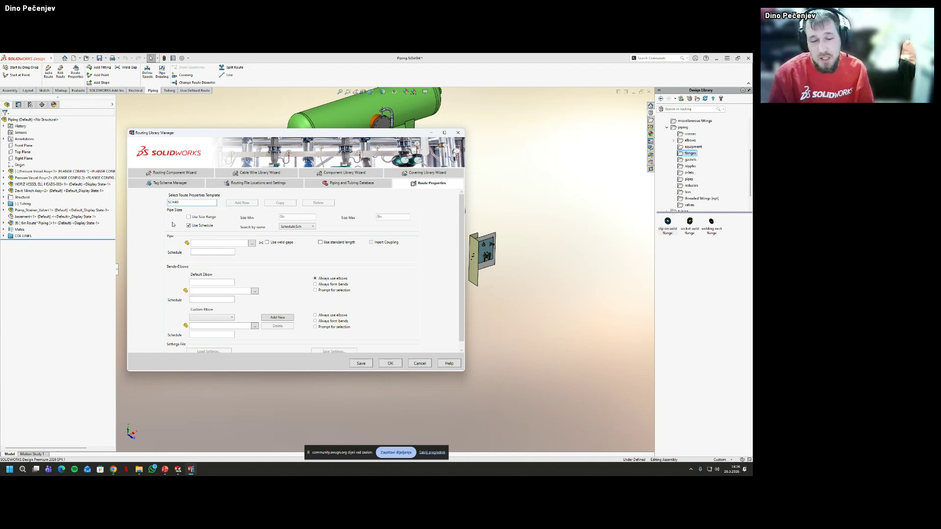
pyautogui.click(312, 226)
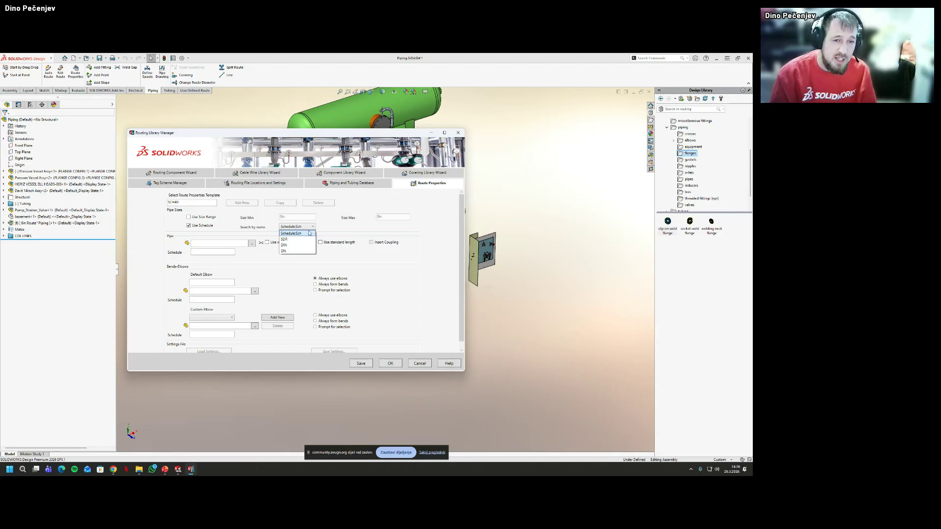
pyautogui.click(309, 233)
# Filter the pipe database by file name pipe.sldprt and accept the 4 in, Sch 40 configuration as the template's pipe
pyautogui.click(252, 244)
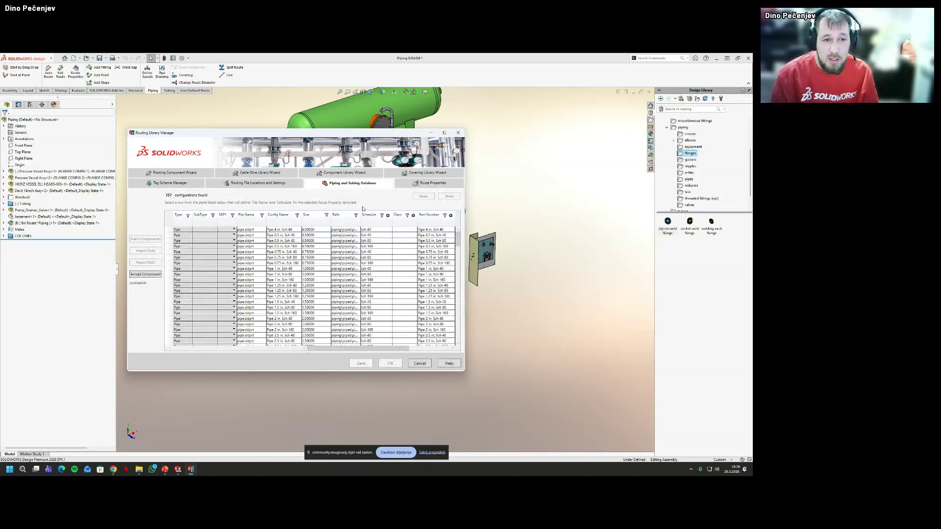
pyautogui.click(262, 215)
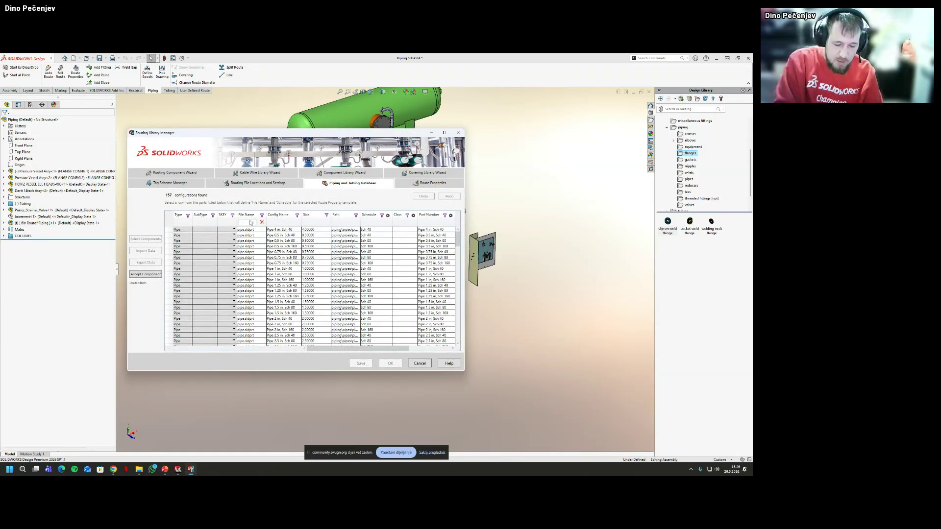
pyautogui.write('p')
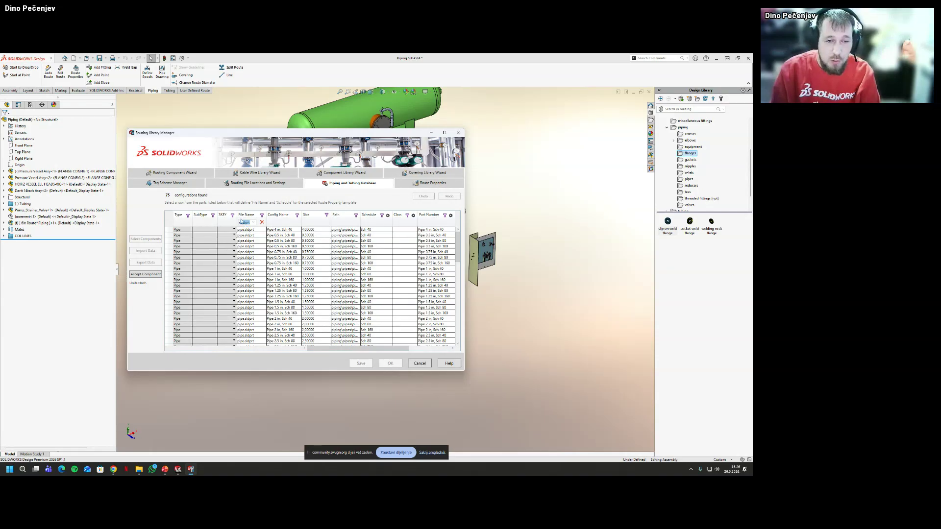
pyautogui.click(177, 252)
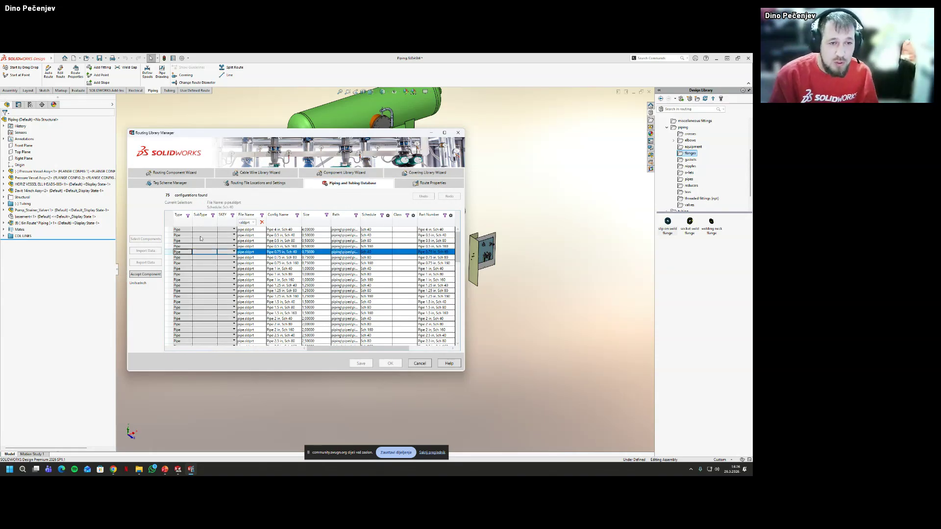
pyautogui.click(185, 230)
pyautogui.click(148, 276)
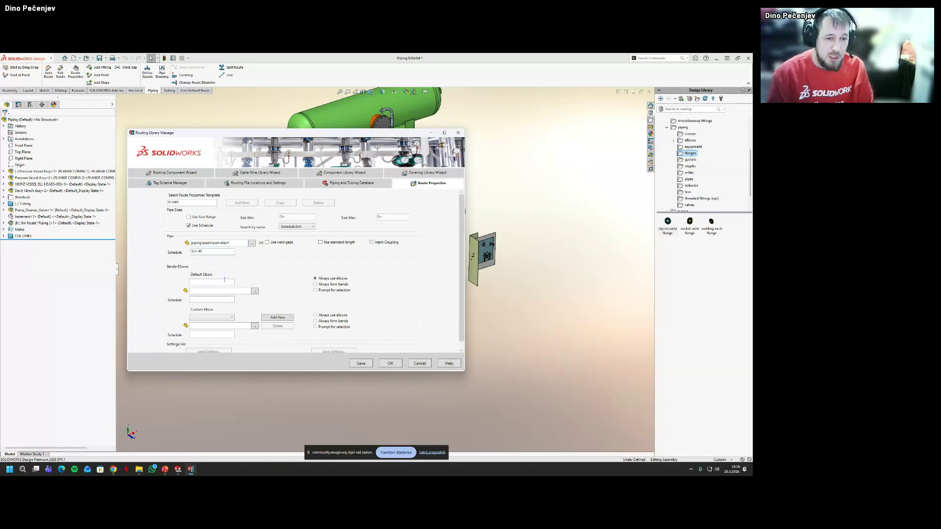
# Open the database selection for the default elbow and filter the elbows by schedule Sch 40
pyautogui.scroll(-1, 227, 289)
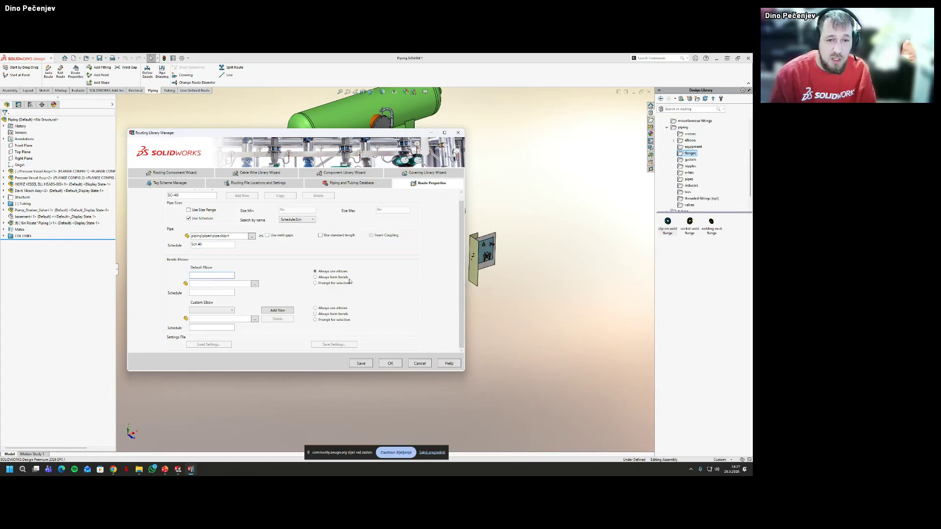
pyautogui.click(255, 284)
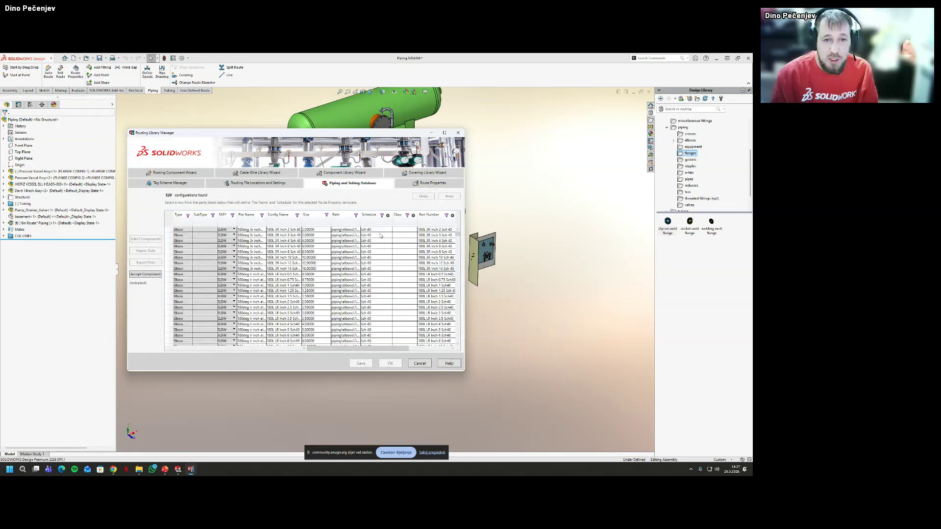
pyautogui.click(407, 216)
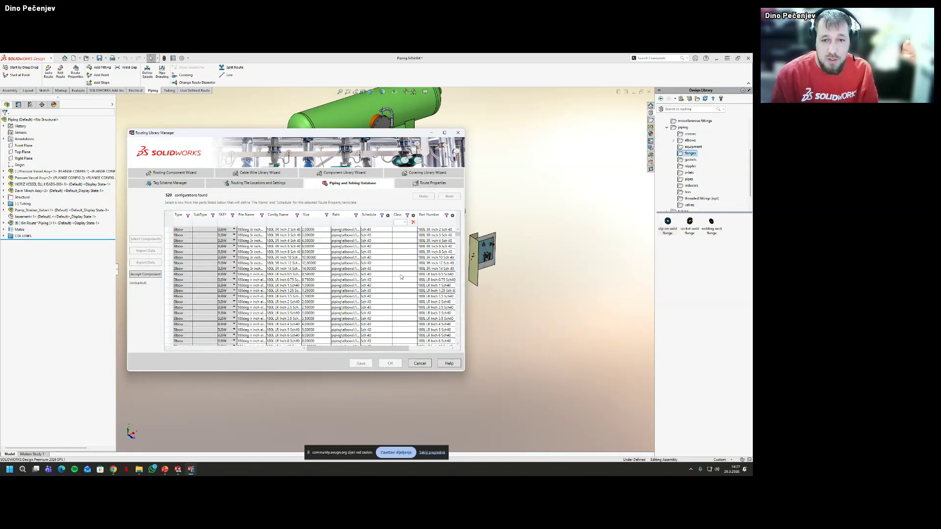
pyautogui.click(405, 223)
pyautogui.click(405, 223)
pyautogui.click(382, 216)
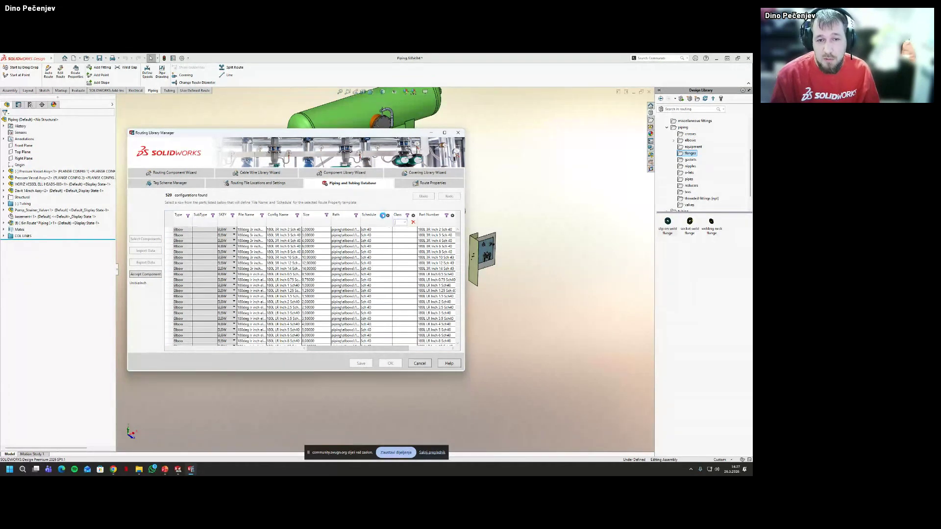
pyautogui.click(381, 223)
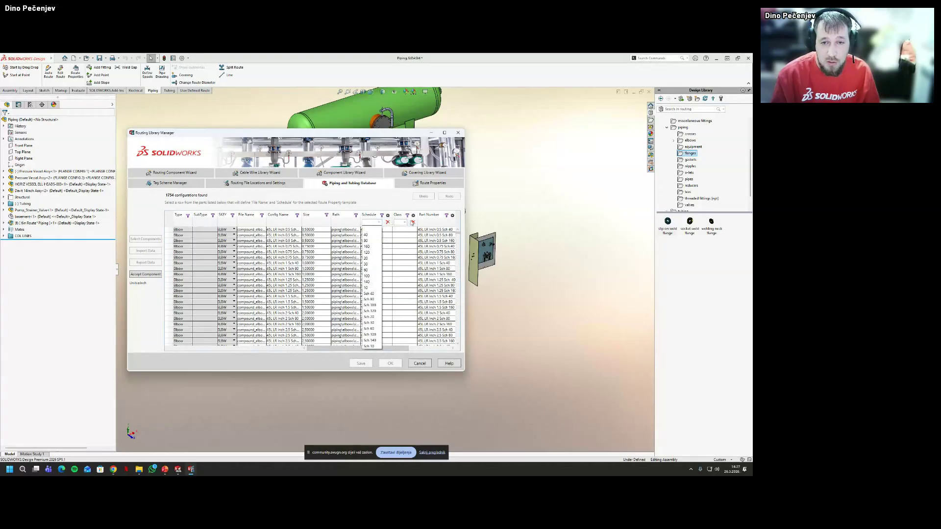
pyautogui.click(377, 222)
pyautogui.click(376, 222)
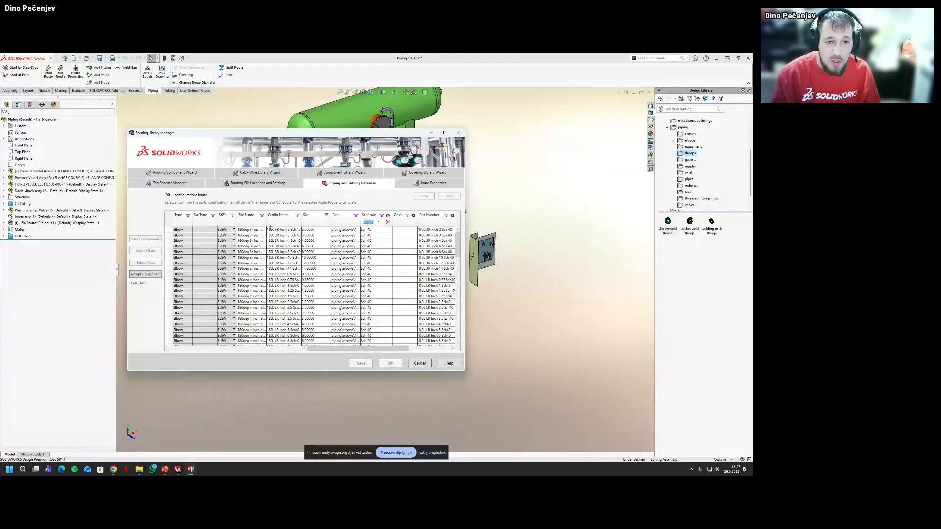
# Filter the elbows by file name 90deg lr inch elbow.sldprt and accept the 4 inch Sch40 configuration as the default elbow
pyautogui.click(262, 216)
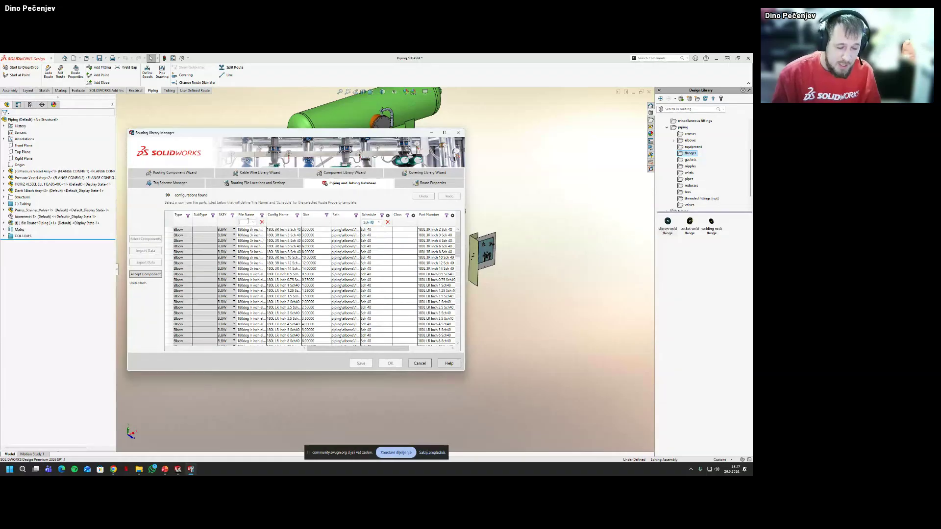
pyautogui.click(249, 222)
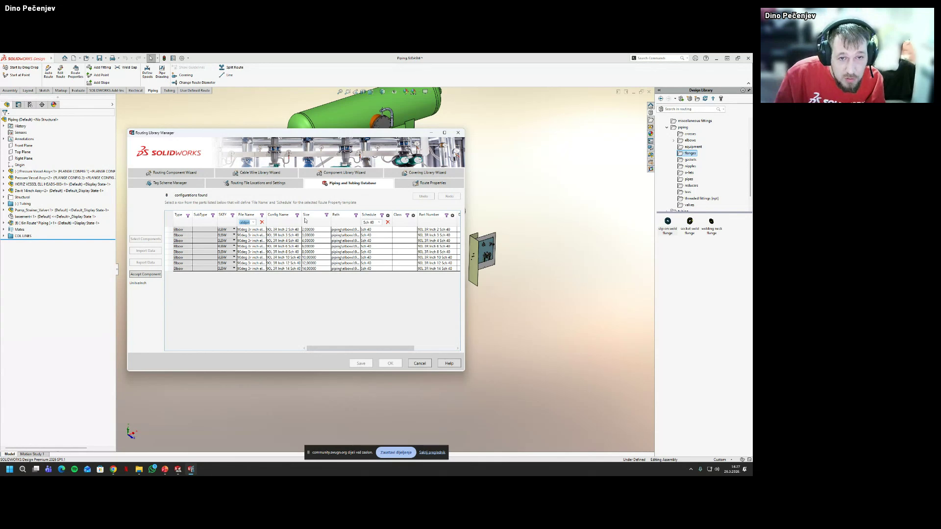
pyautogui.moveTo(301, 217); pyautogui.dragTo(326, 216)
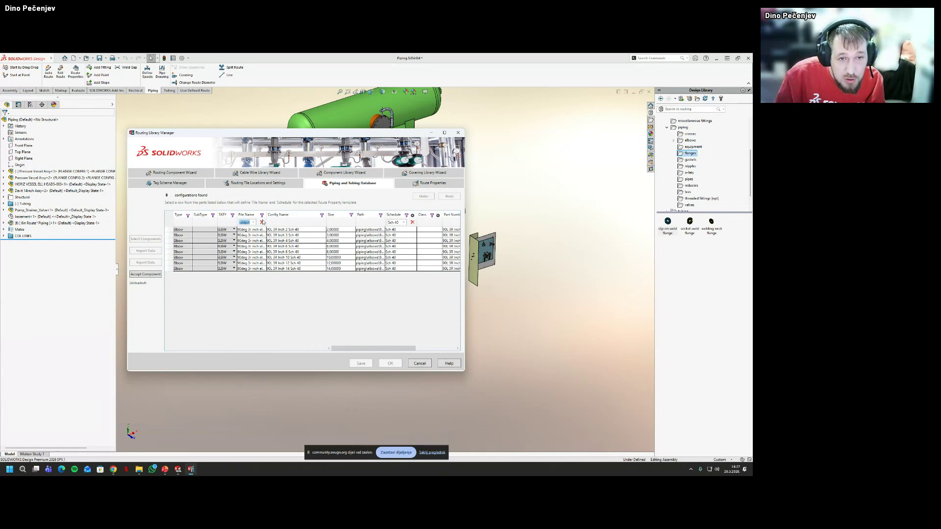
pyautogui.doubleClick(266, 217)
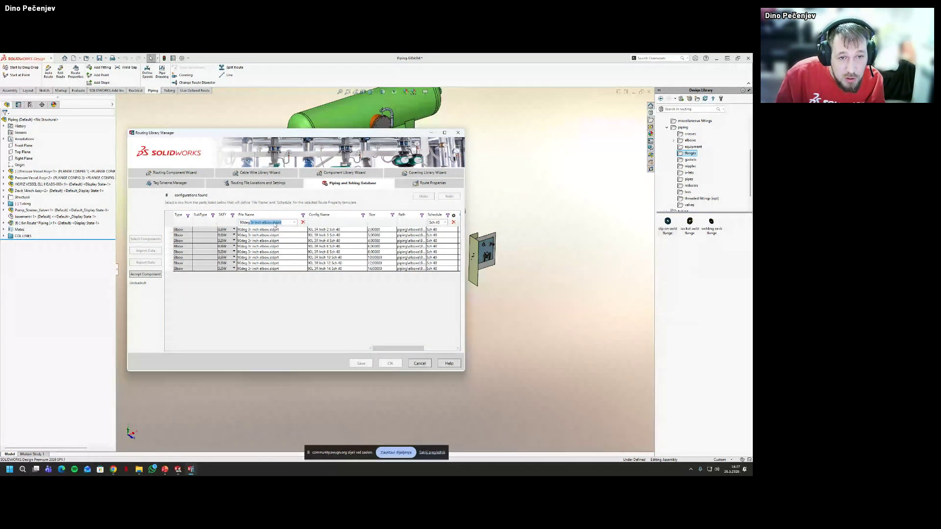
pyautogui.scroll(-1, 293, 224)
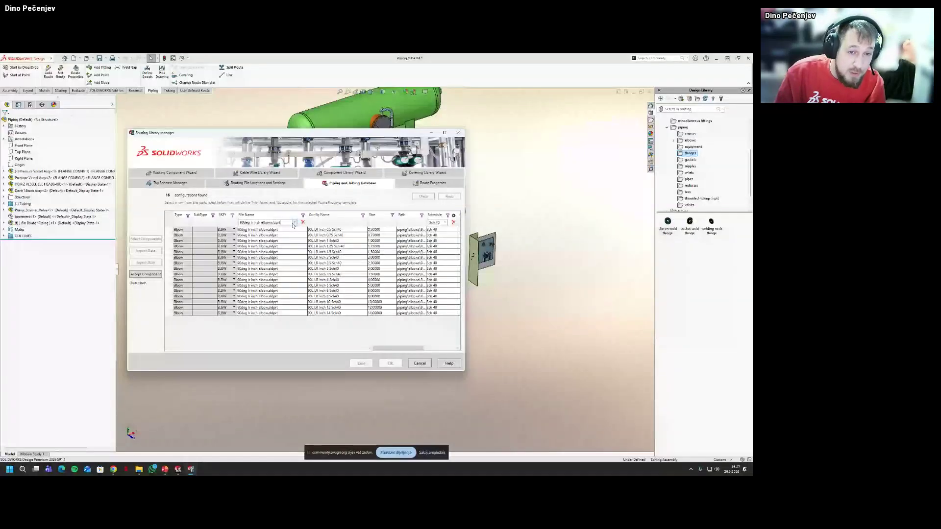
pyautogui.click(295, 223)
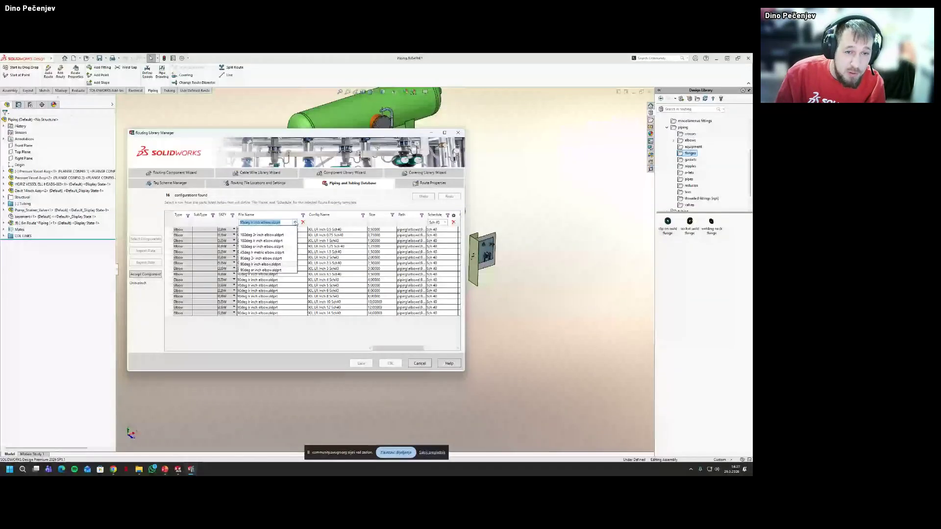
pyautogui.click(283, 265)
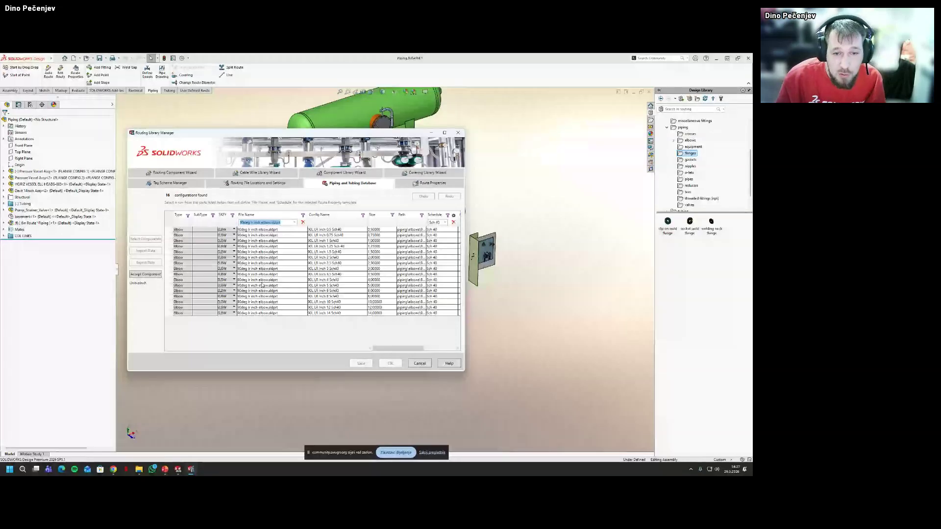
pyautogui.click(185, 280)
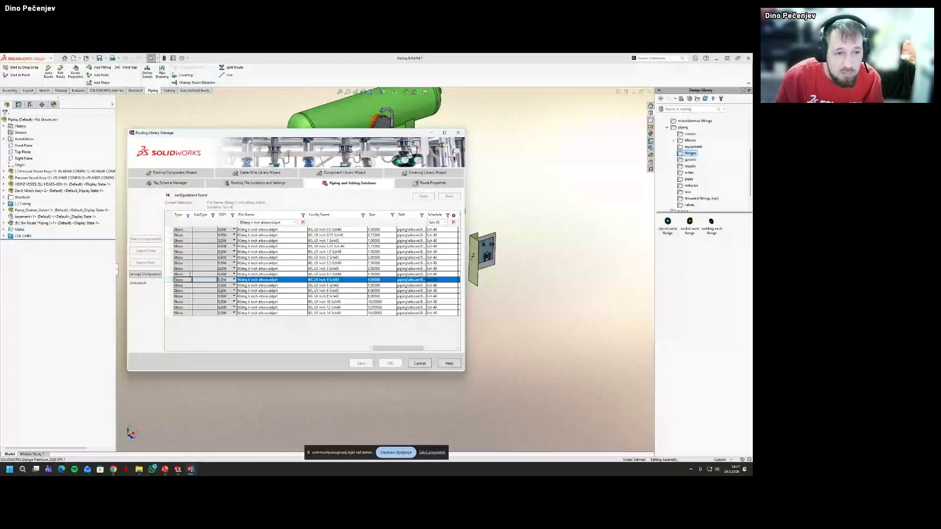
pyautogui.click(156, 274)
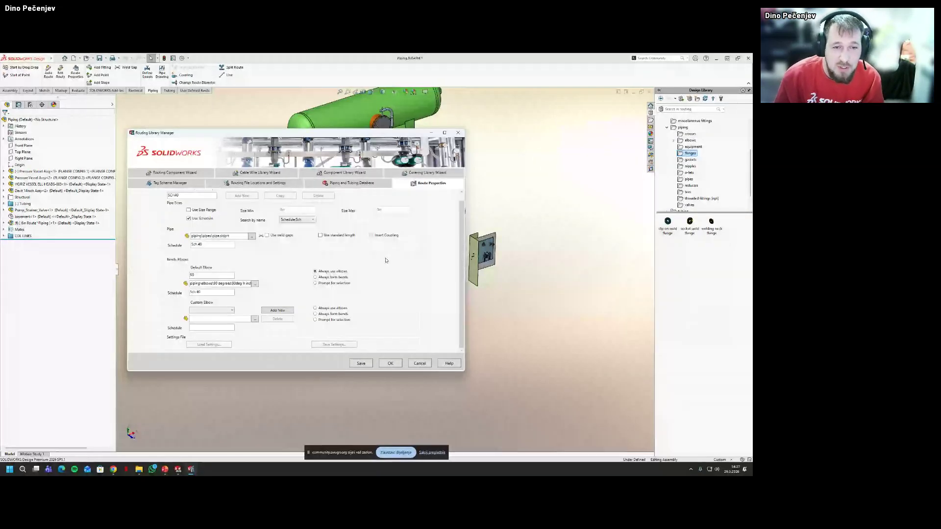
# Open the database selection for the custom elbow and filter the elbows by schedule 40
pyautogui.click(231, 310)
pyautogui.click(246, 319)
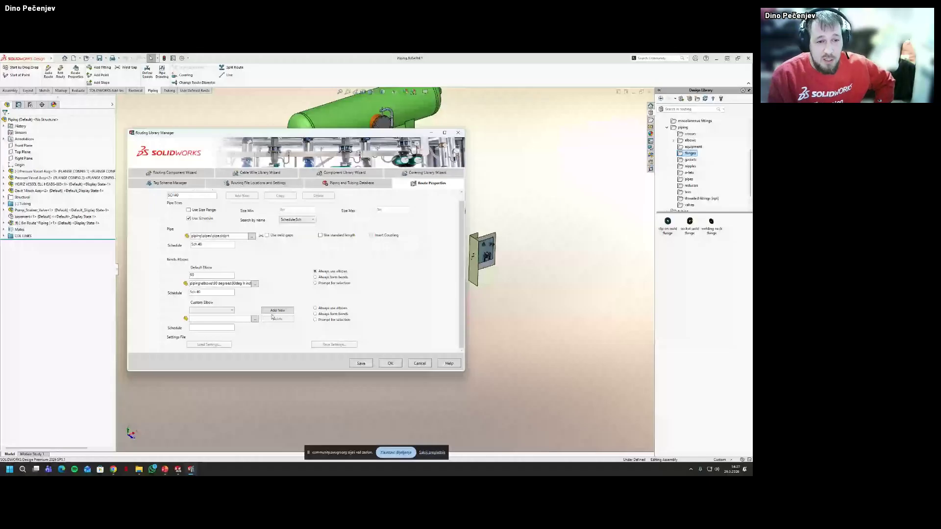
pyautogui.click(218, 311)
pyautogui.click(218, 319)
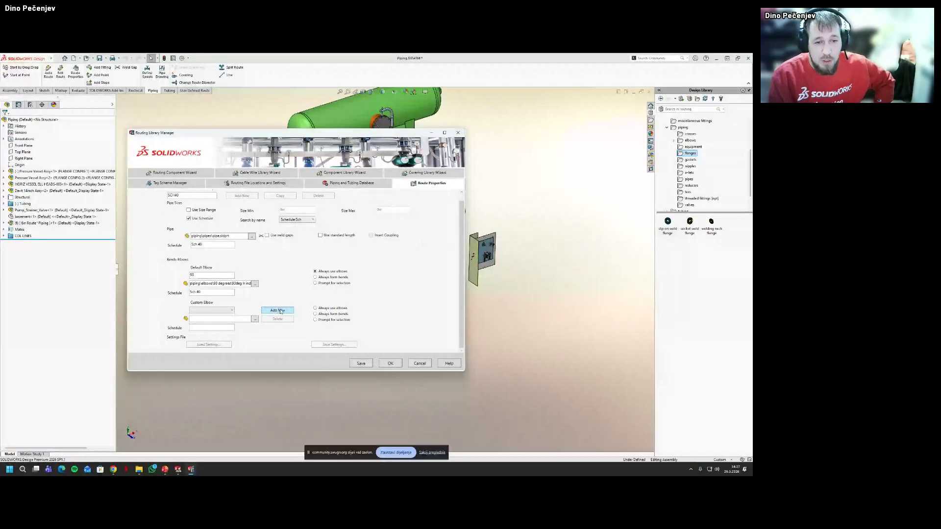
pyautogui.click(218, 311)
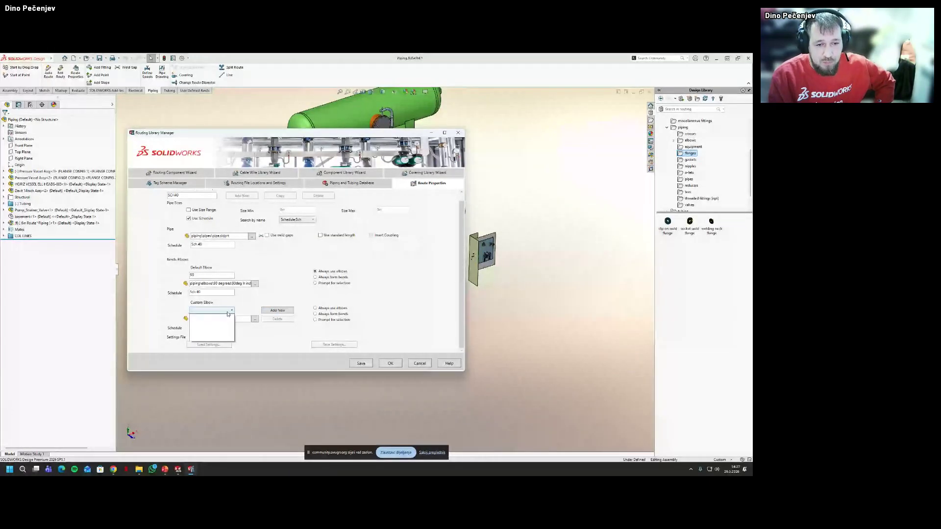
pyautogui.click(215, 318)
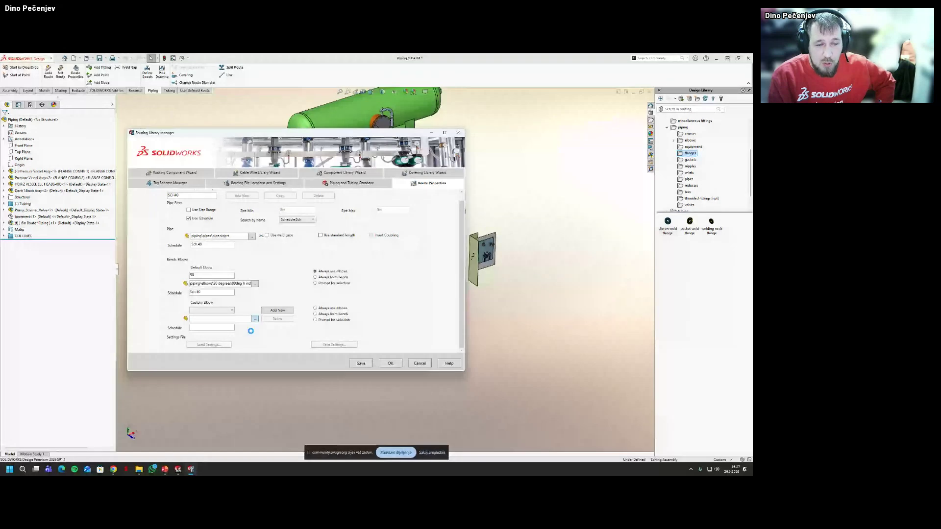
pyautogui.hotkey('ctrl', 'shift', 'Tab')
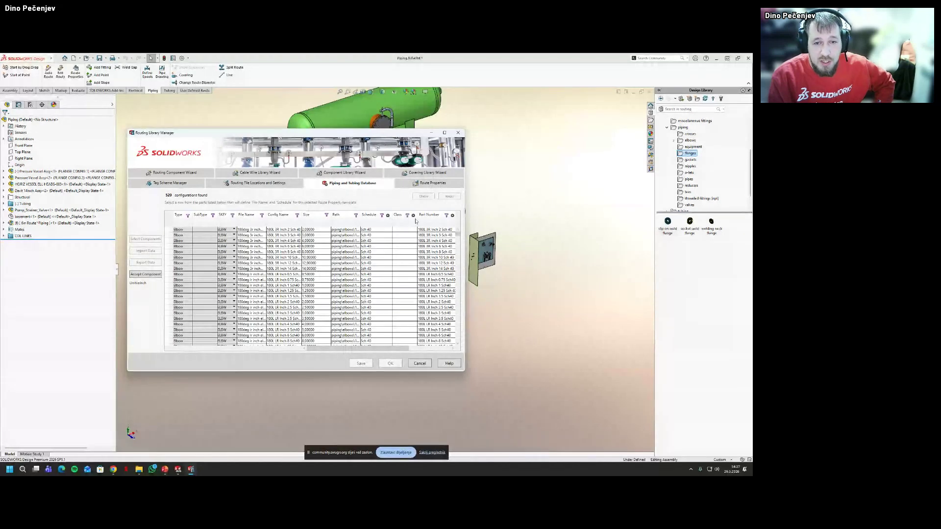
pyautogui.click(381, 216)
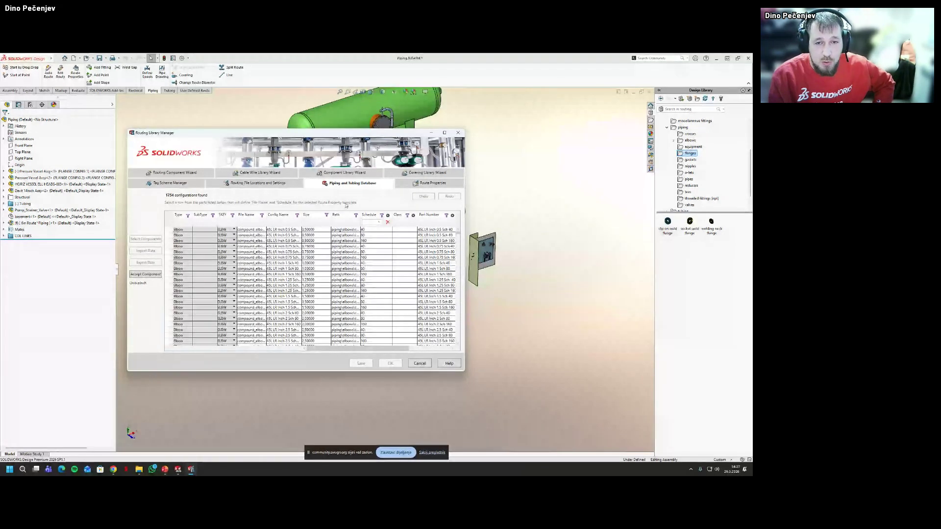
pyautogui.click(379, 223)
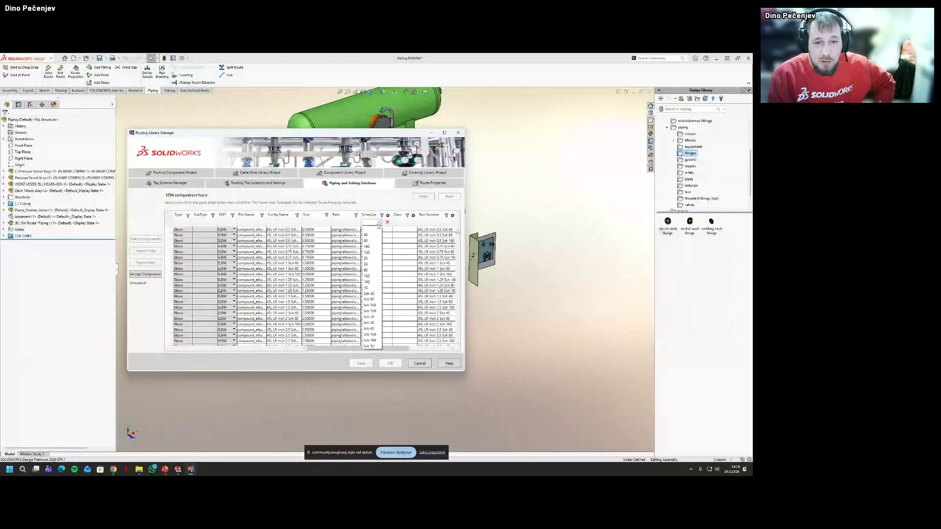
pyautogui.click(368, 235)
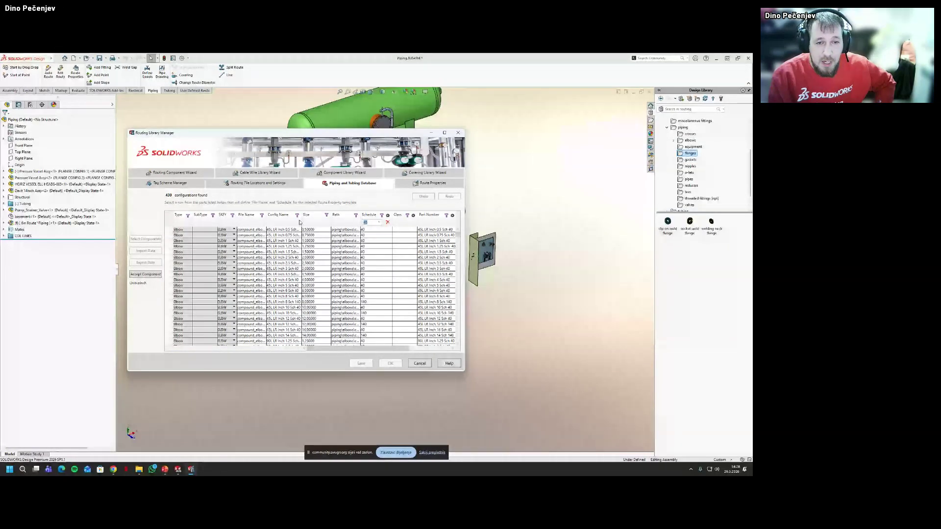
# Filter the elbows by file name 45deg lr inch elbow.sldprt and accept the 4 inch Sch 40 configuration as the custom elbow
pyautogui.click(262, 216)
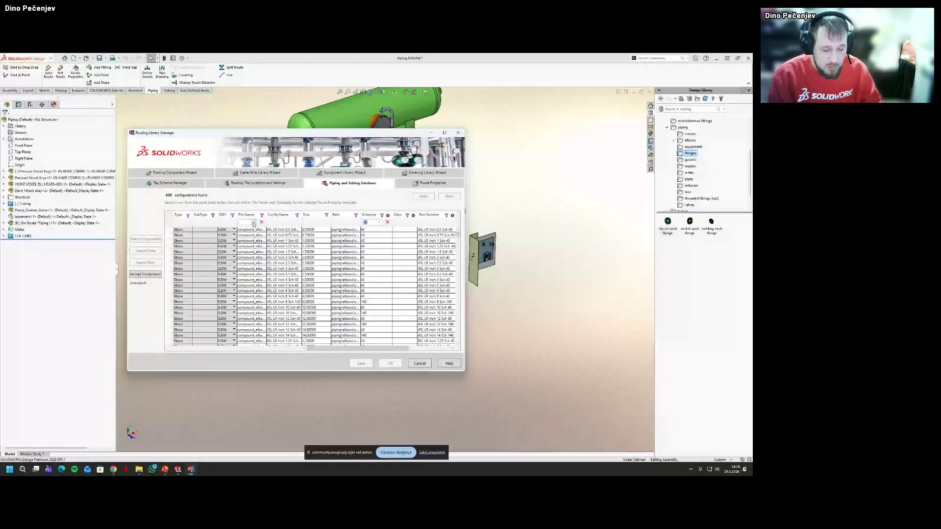
pyautogui.write('45d')
pyautogui.press('BackSpace')
pyautogui.press('BackSpace')
pyautogui.press('BackSpace')
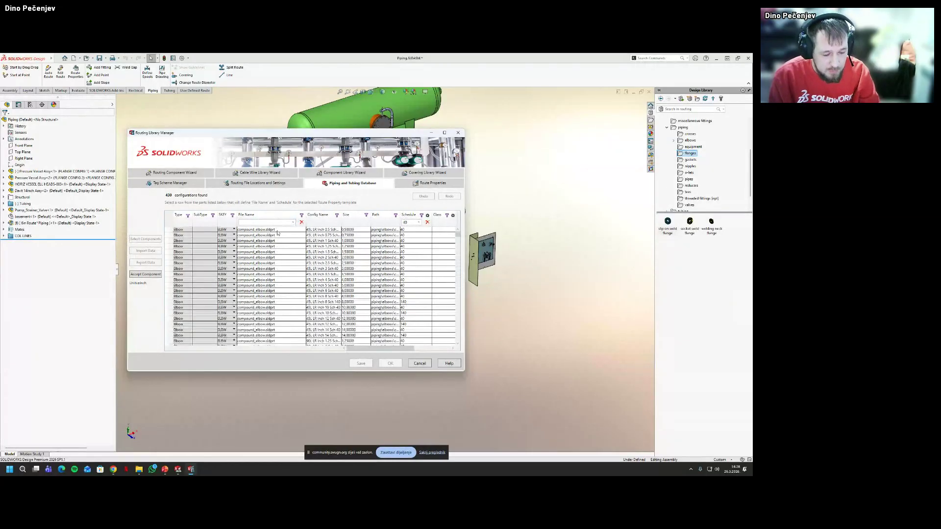
pyautogui.write('45deg lr inch elbow.sldprt')
pyautogui.press('Down')
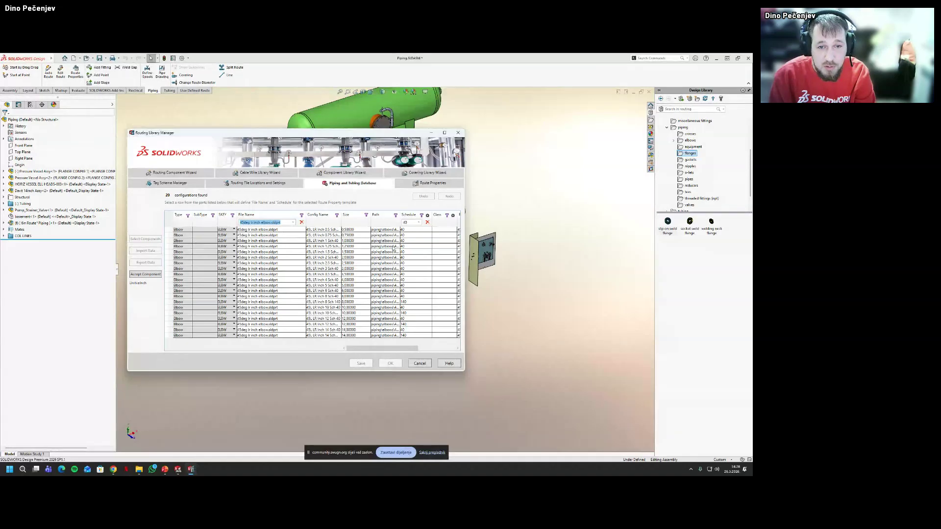
pyautogui.click(220, 280)
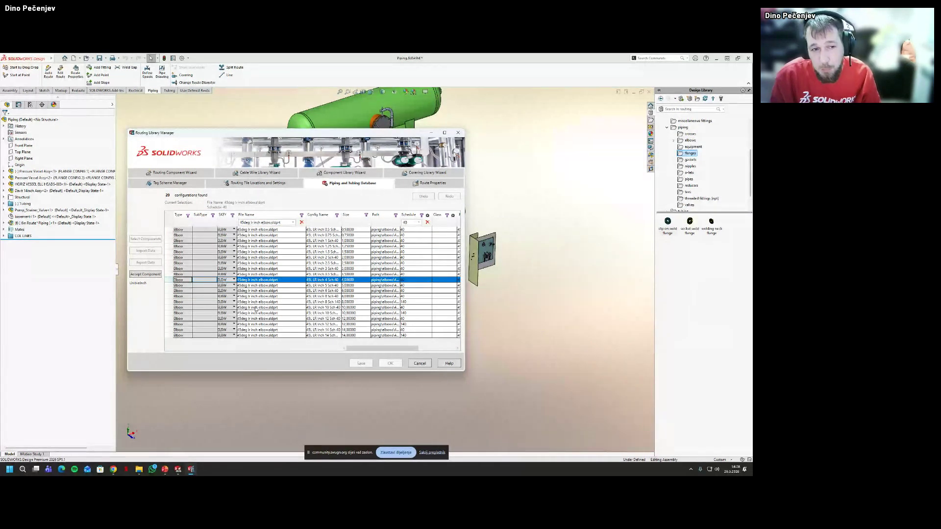
pyautogui.click(145, 274)
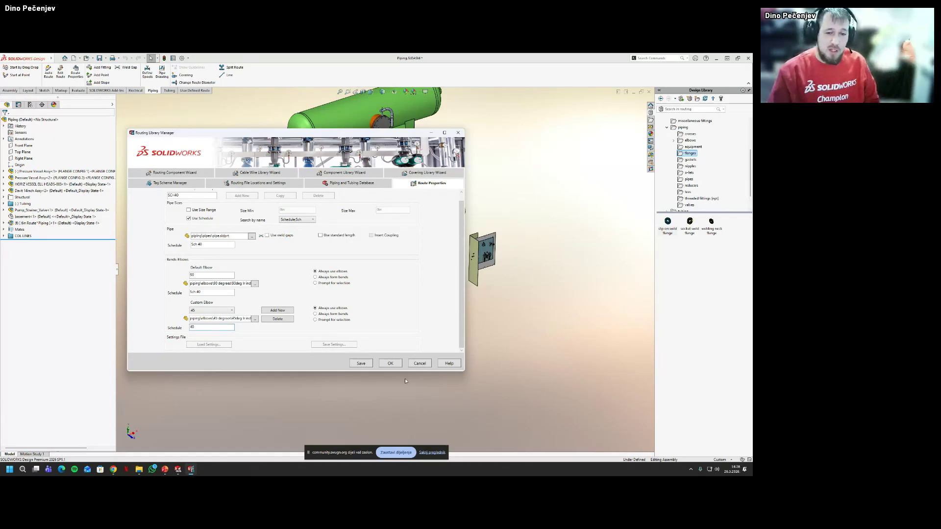
# Save the SCH40 route properties template and check the list of available templates
pyautogui.click(360, 364)
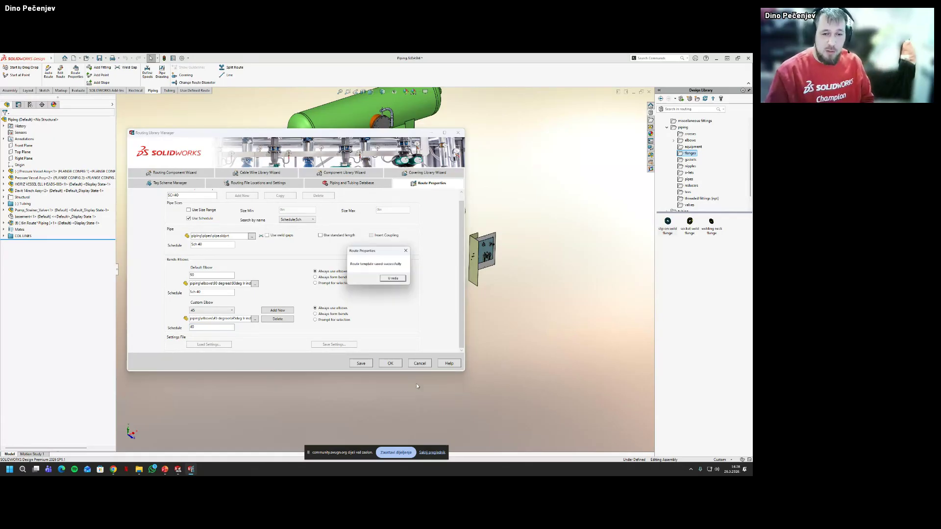
pyautogui.click(398, 278)
pyautogui.click(200, 198)
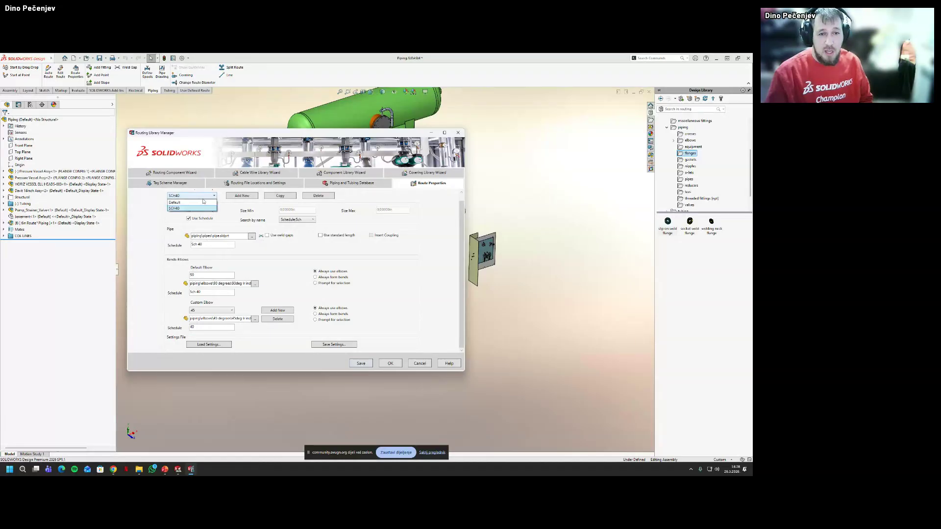
# Compare the settings of the Default and SCH40 route properties templates, ending on SCH40
pyautogui.click(193, 202)
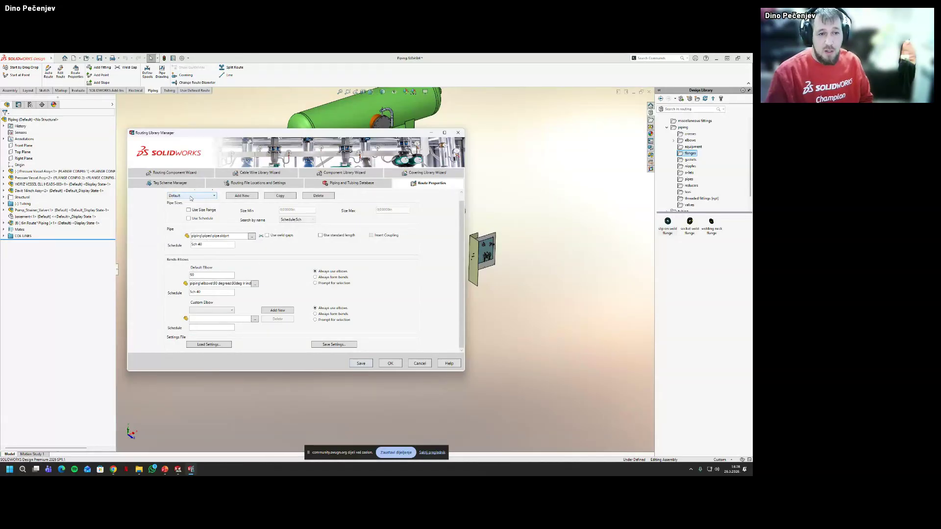
pyautogui.click(190, 196)
pyautogui.click(186, 208)
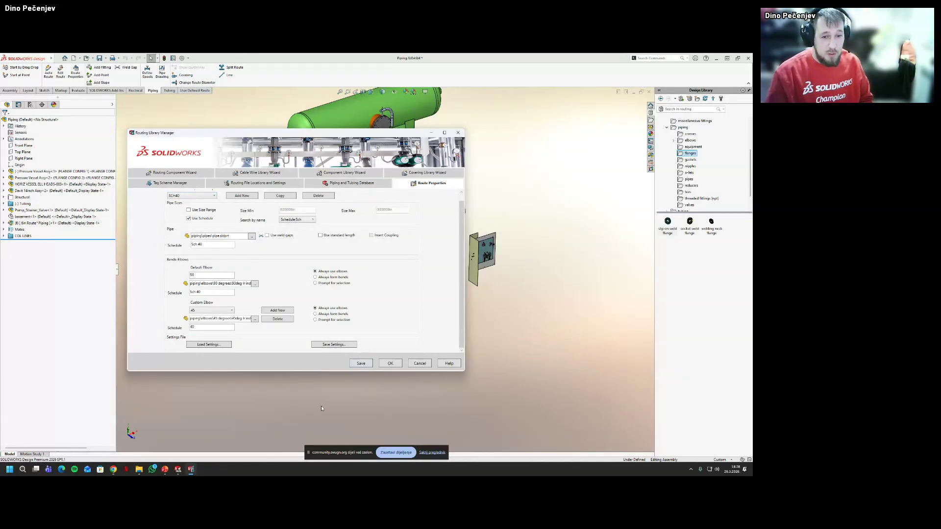
# Check the save location for the route specification file, accept the route properties, and close the Routing Library Manager
pyautogui.click(338, 344)
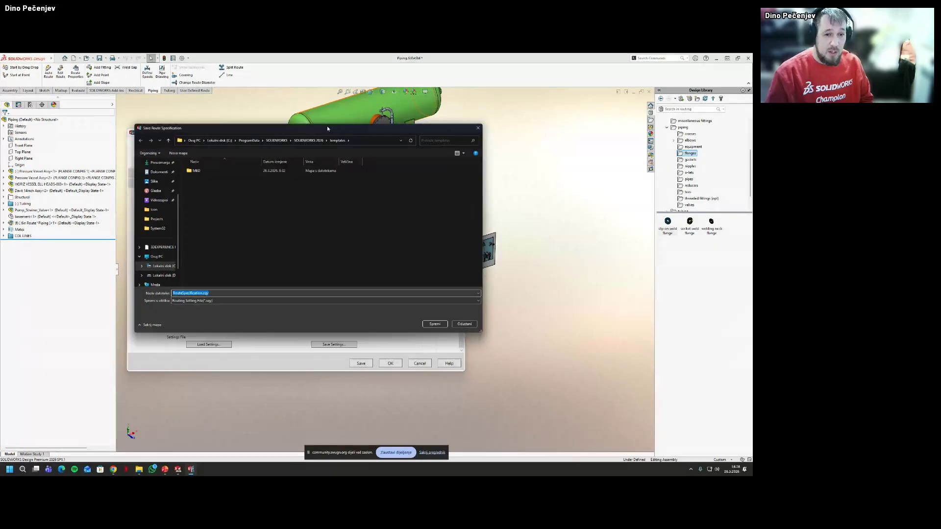
pyautogui.click(461, 296)
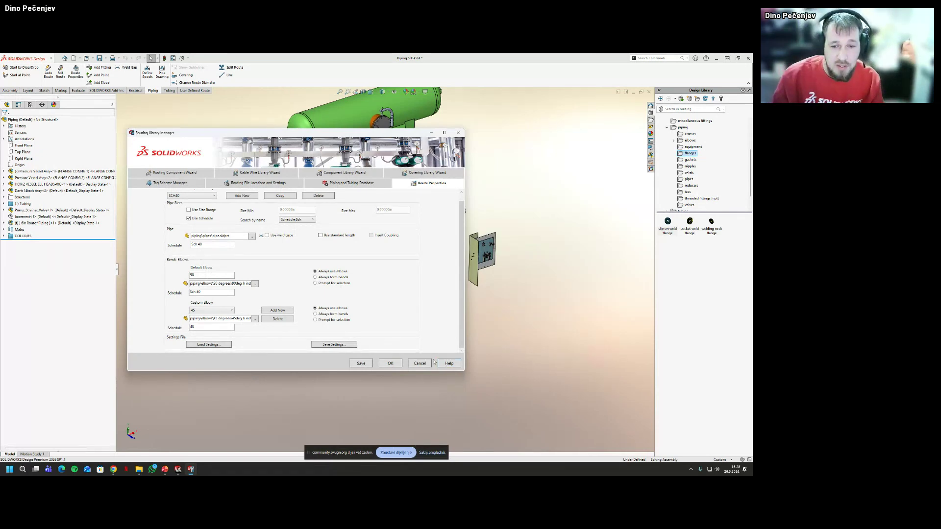
pyautogui.click(391, 363)
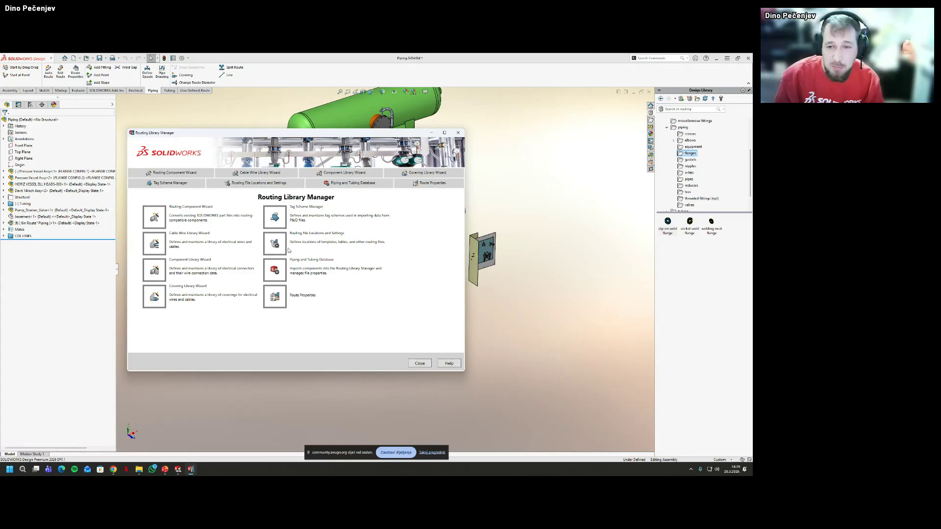
pyautogui.press('Escape')
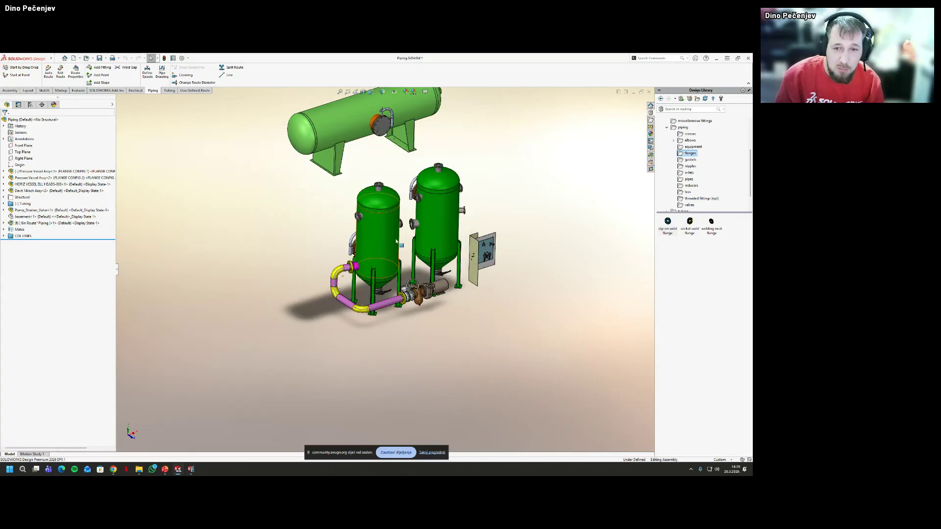
# Duplicate the No Structural display state of the piping assembly
pyautogui.press('f')
pyautogui.moveTo(372, 231); pyautogui.dragTo(314, 245, button='middle')
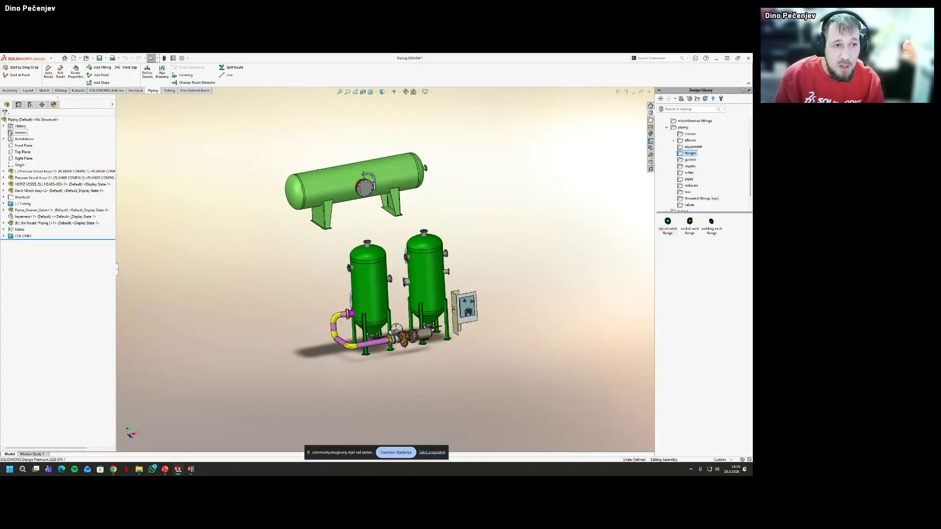
pyautogui.click(30, 105)
pyautogui.scroll(-3, 412, 170)
pyautogui.scroll(1, 411, 170)
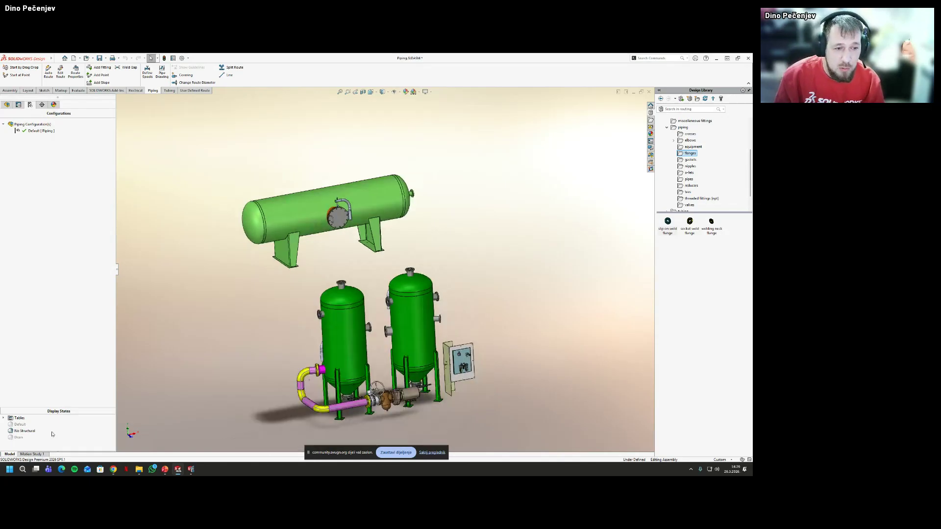
pyautogui.click(24, 431)
pyautogui.hotkey('ctrl', 'c')
pyautogui.hotkey('ctrl', 'v')
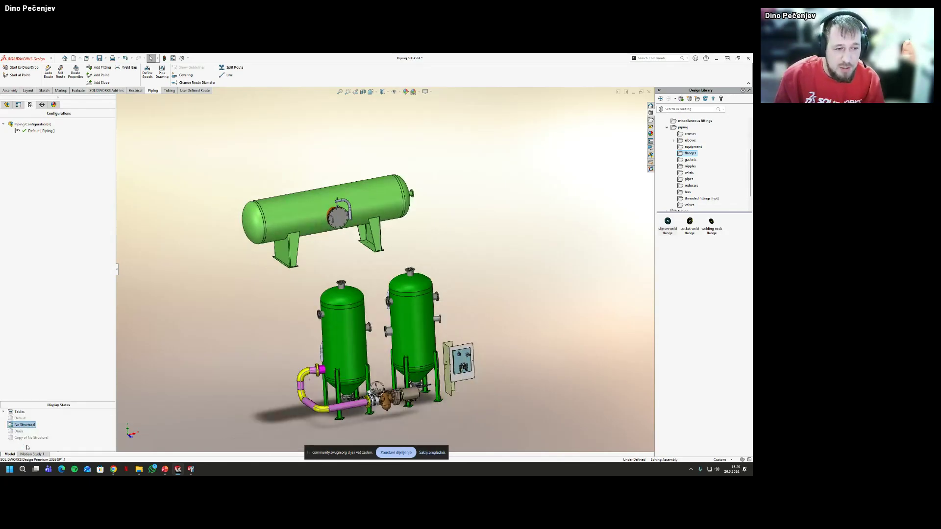
# Rename the copied display state to Lower Tank Only and activate it
pyautogui.click(27, 440)
pyautogui.press('F2')
pyautogui.write('Lower')
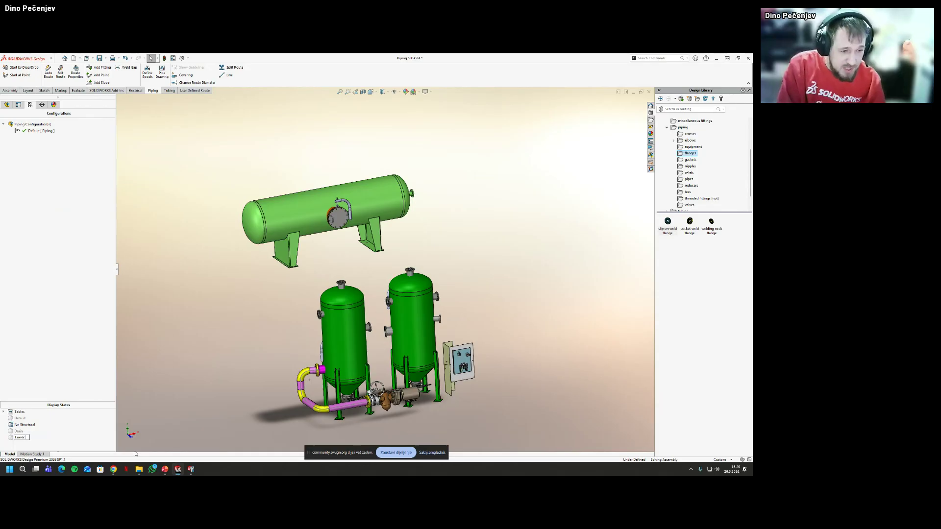
pyautogui.write(' Tank On')
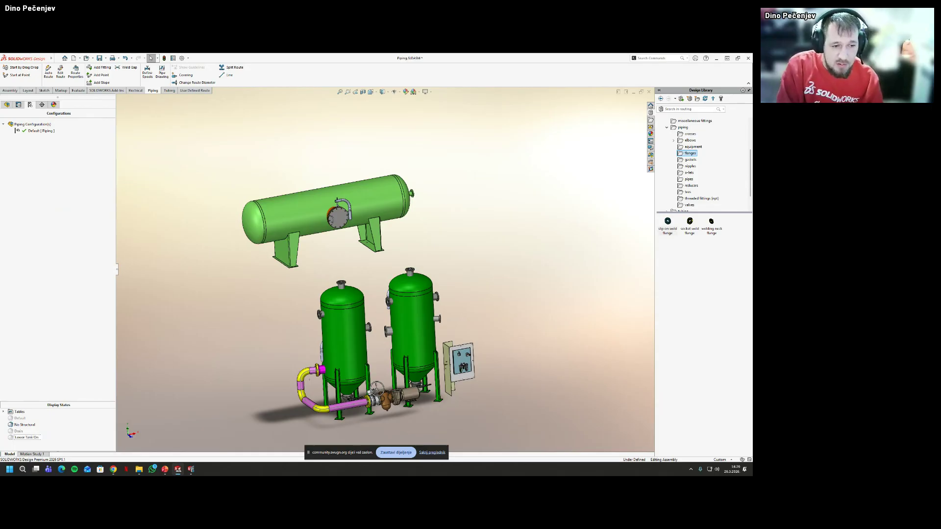
pyautogui.write('ly')
pyautogui.press('Return')
pyautogui.click(35, 439)
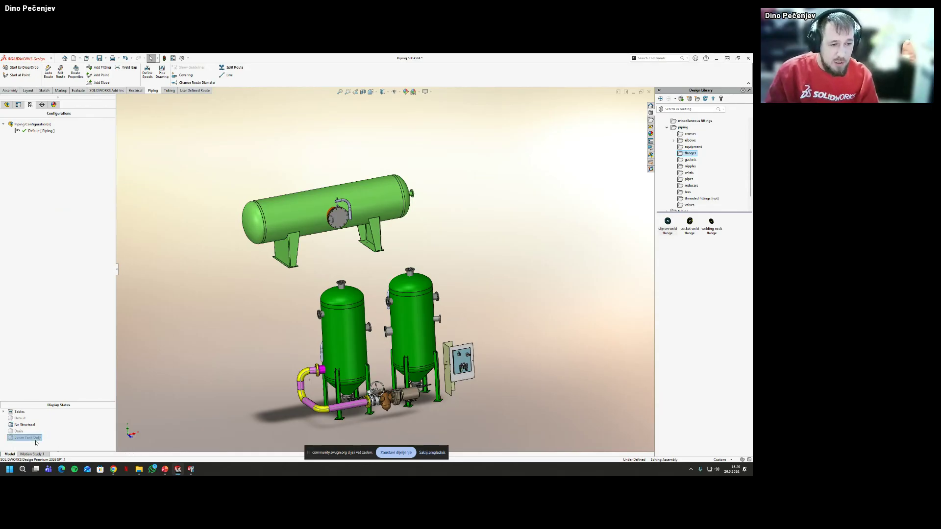
pyautogui.doubleClick(29, 437)
# Orient the assembly to the front and hide the upper horizontal vessel
pyautogui.press('space')
pyautogui.click(349, 288)
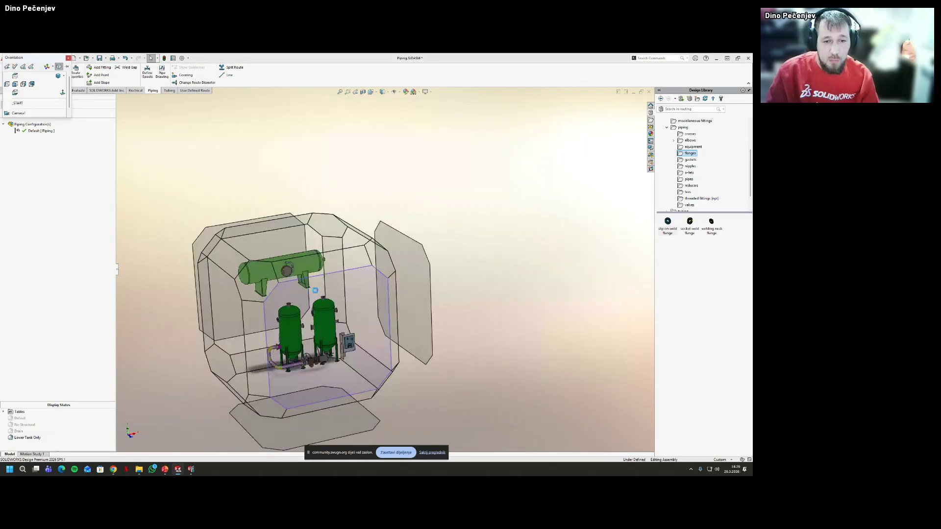
pyautogui.click(301, 164)
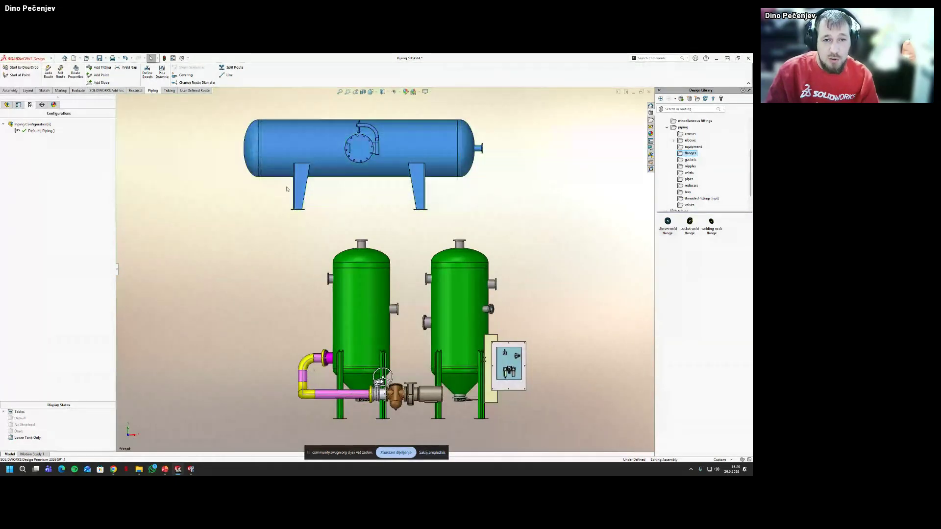
pyautogui.rightClick(303, 158)
pyautogui.click(346, 160)
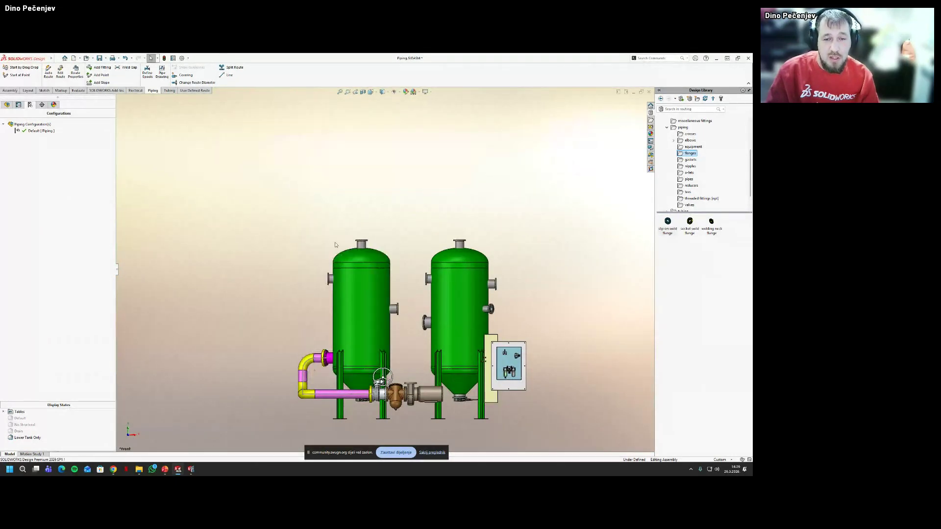
# Place a library slip-on weld flange in an NPS4 configuration on the upper side nozzle of the vessel with the existing pipe
pyautogui.moveTo(331, 226); pyautogui.dragTo(477, 242, button='middle')
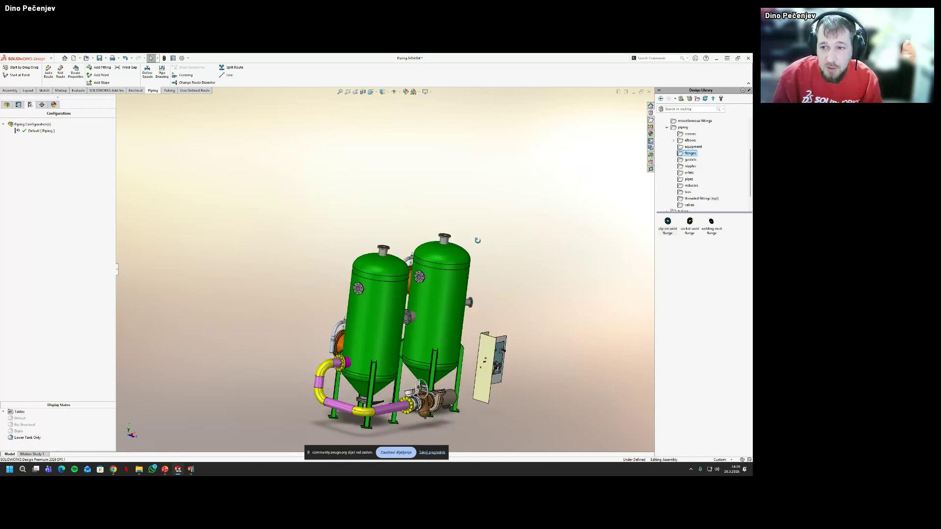
pyautogui.scroll(-3, 338, 295)
pyautogui.scroll(-3, 340, 294)
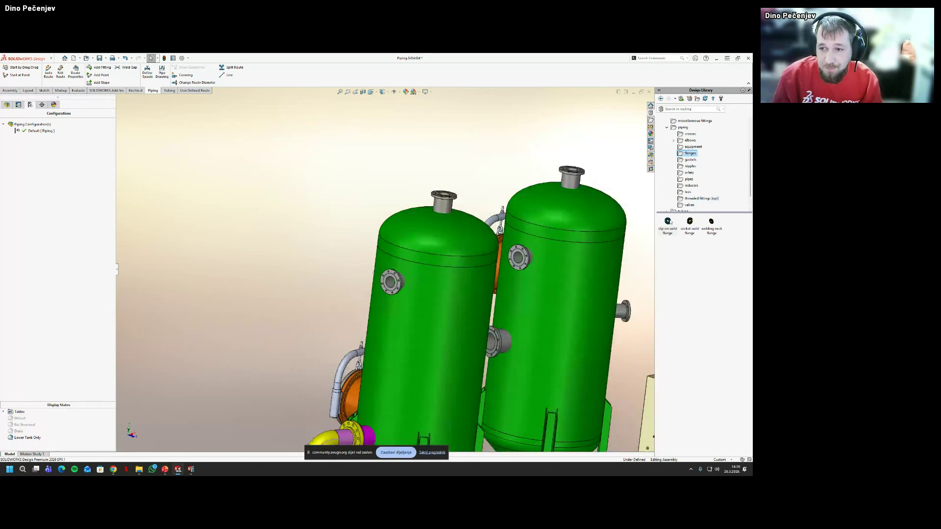
pyautogui.moveTo(668, 222); pyautogui.dragTo(394, 291)
pyautogui.click(373, 257)
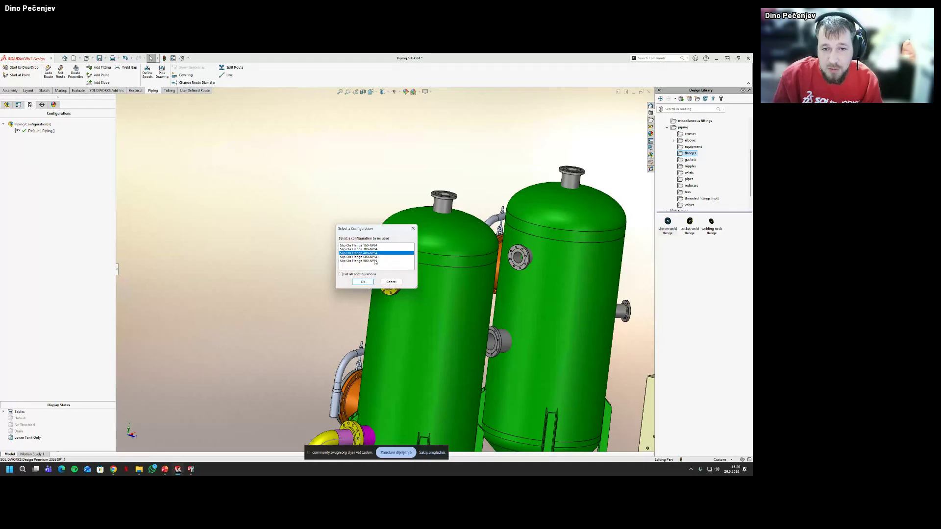
pyautogui.click(363, 282)
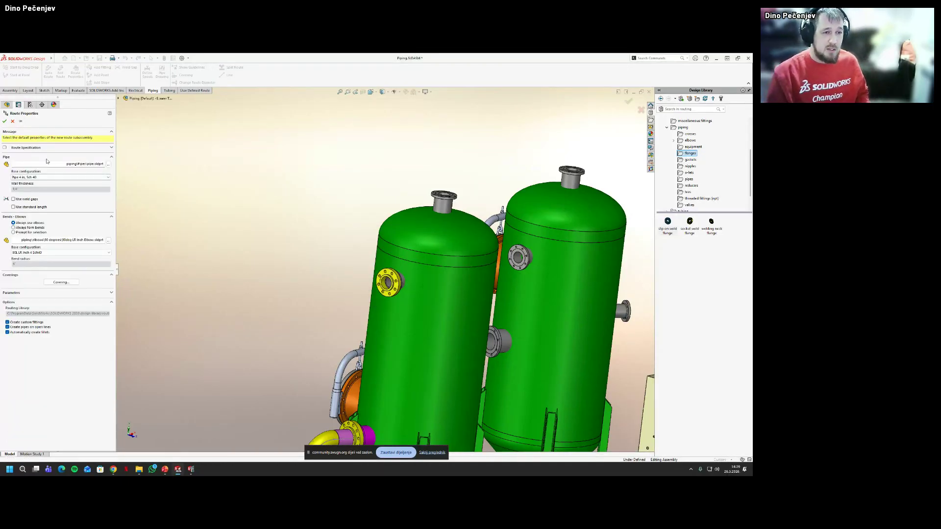
# Enable the route specification for the new route and apply the SCH40 template, overwriting the existing route properties
pyautogui.click(111, 148)
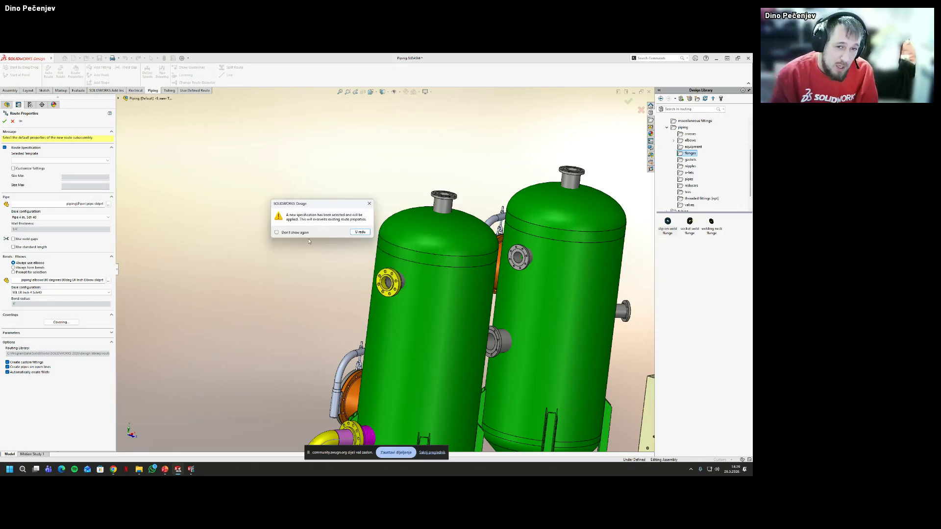
pyautogui.click(357, 233)
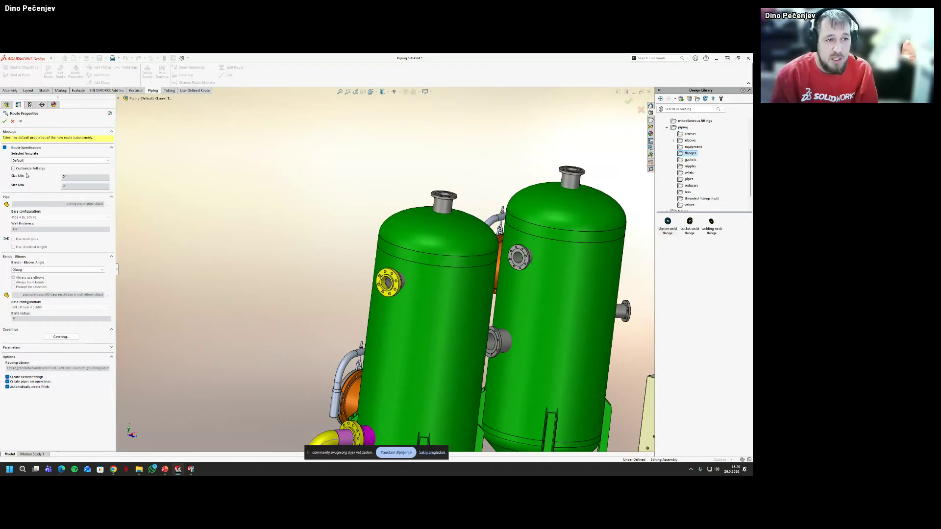
pyautogui.click(60, 161)
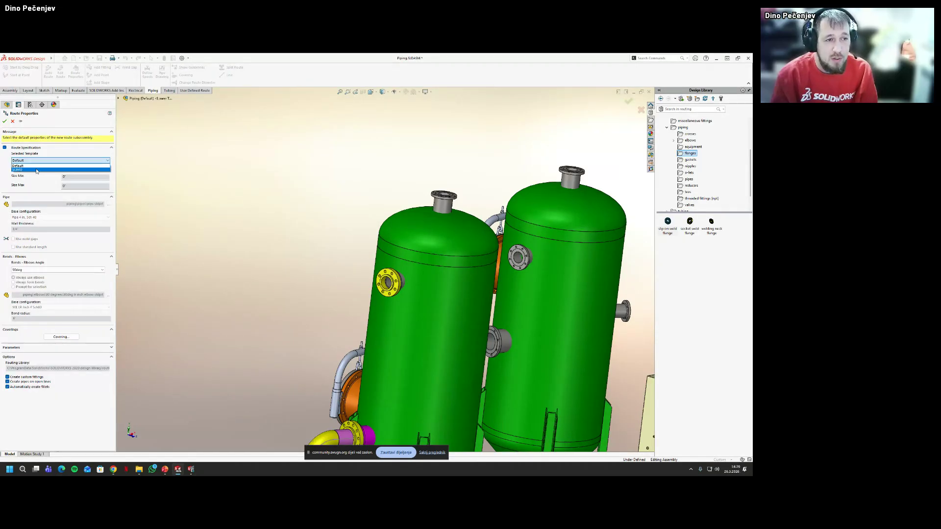
pyautogui.click(32, 171)
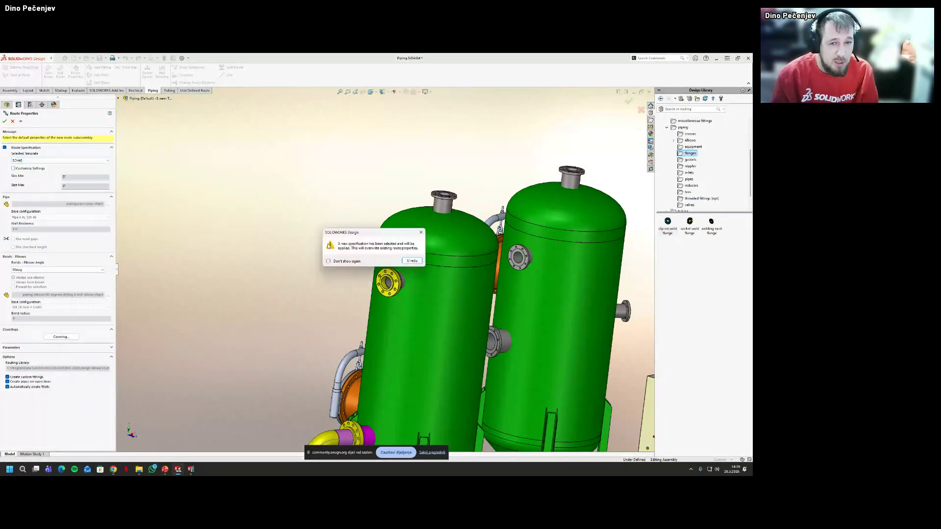
pyautogui.click(416, 262)
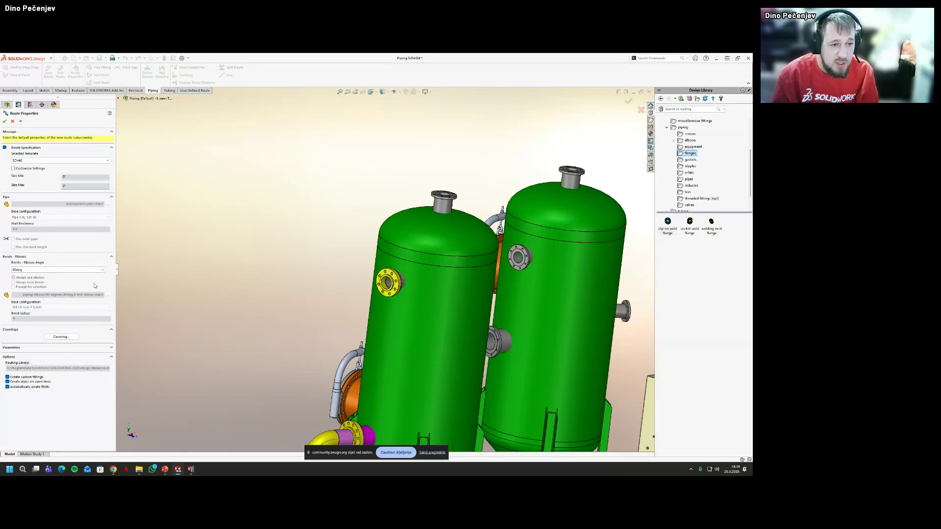
# Accept the route properties and create the route subassembly from the PT route assembly template
pyautogui.click(5, 121)
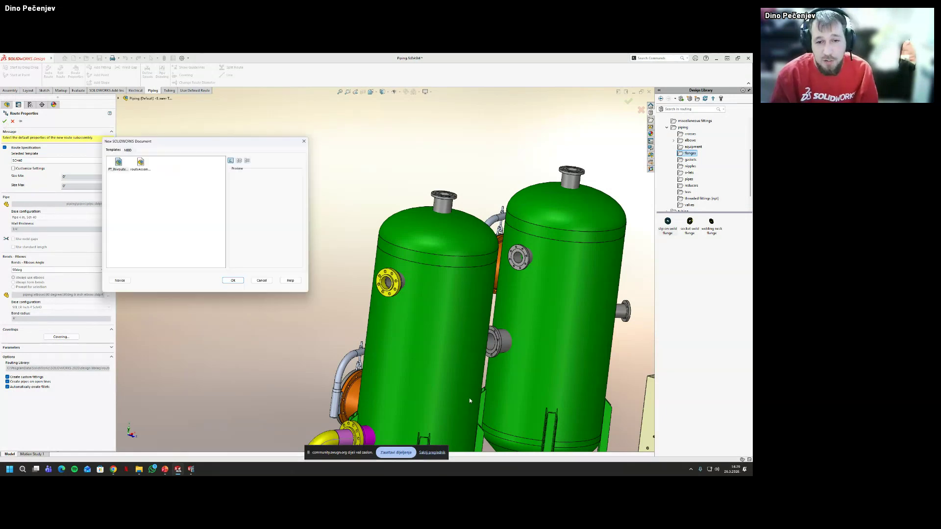
pyautogui.click(120, 162)
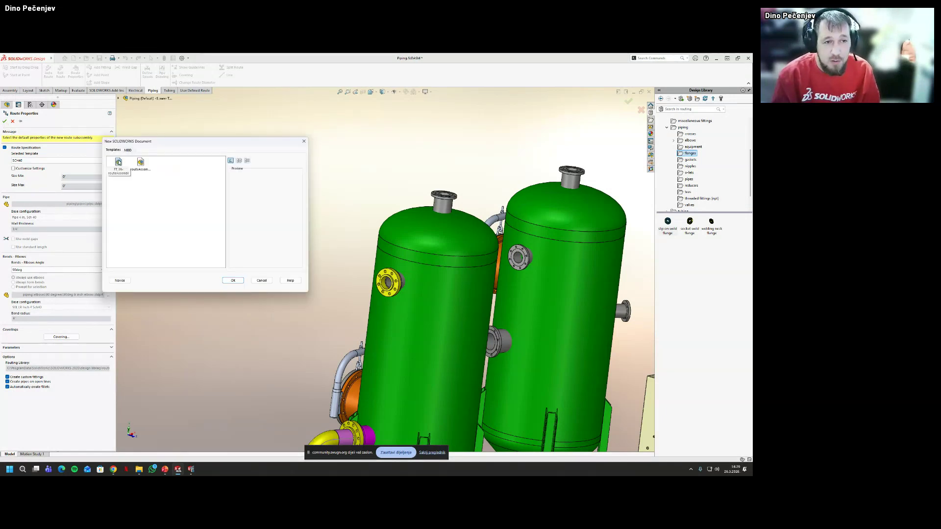
pyautogui.doubleClick(120, 162)
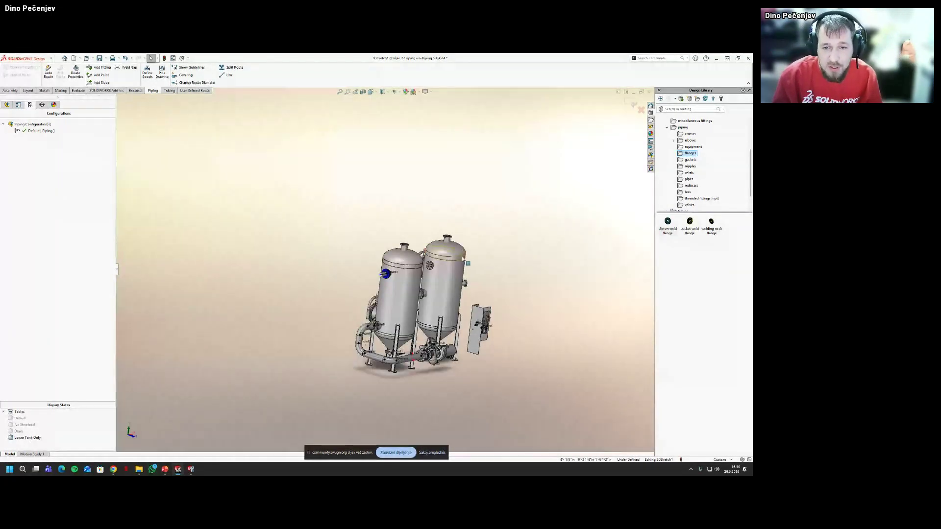
# Add a matching NPS4 slip-on weld flange to the upper side nozzle of the second vertical vessel
pyautogui.scroll(4, 465, 258)
pyautogui.moveTo(709, 235); pyautogui.dragTo(424, 280)
pyautogui.click(358, 249)
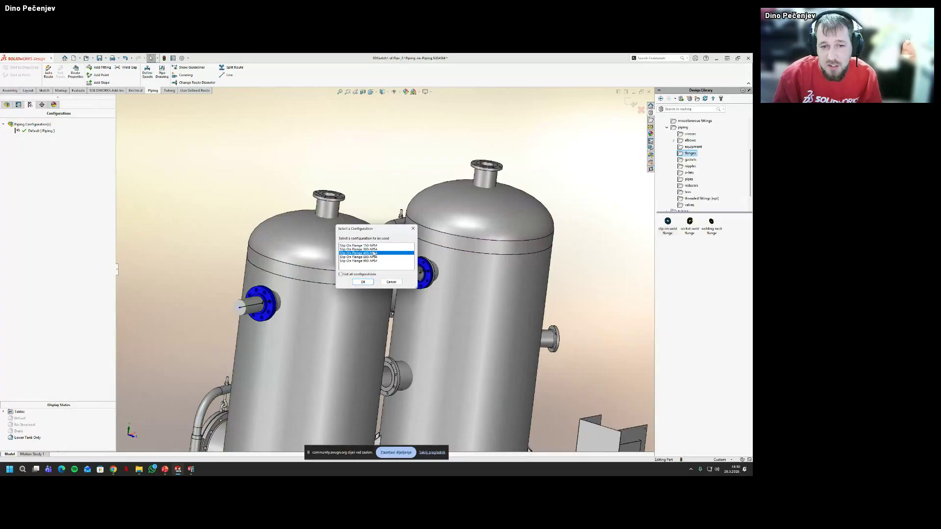
pyautogui.click(362, 279)
pyautogui.scroll(-5, 456, 341)
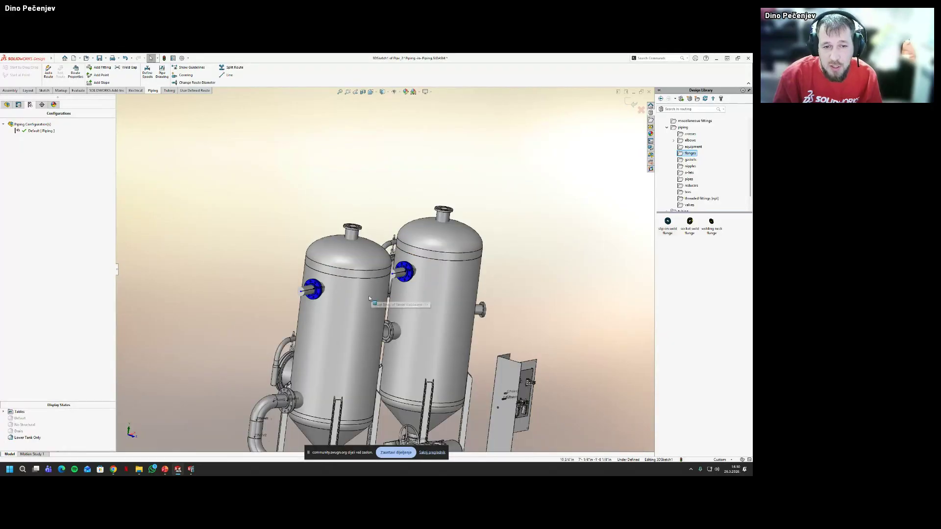
pyautogui.moveTo(369, 296); pyautogui.dragTo(351, 319, button='middle')
pyautogui.scroll(-5, 351, 317)
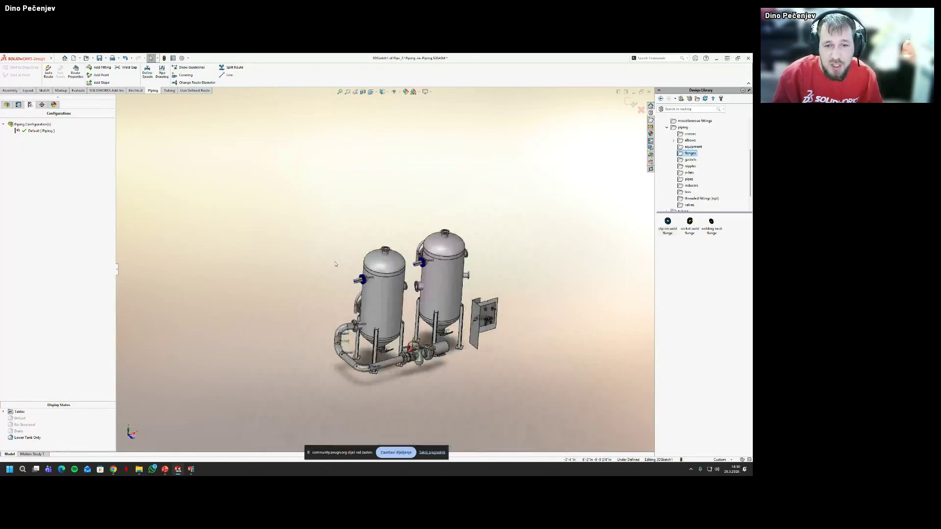
pyautogui.press('space')
pyautogui.click(315, 254)
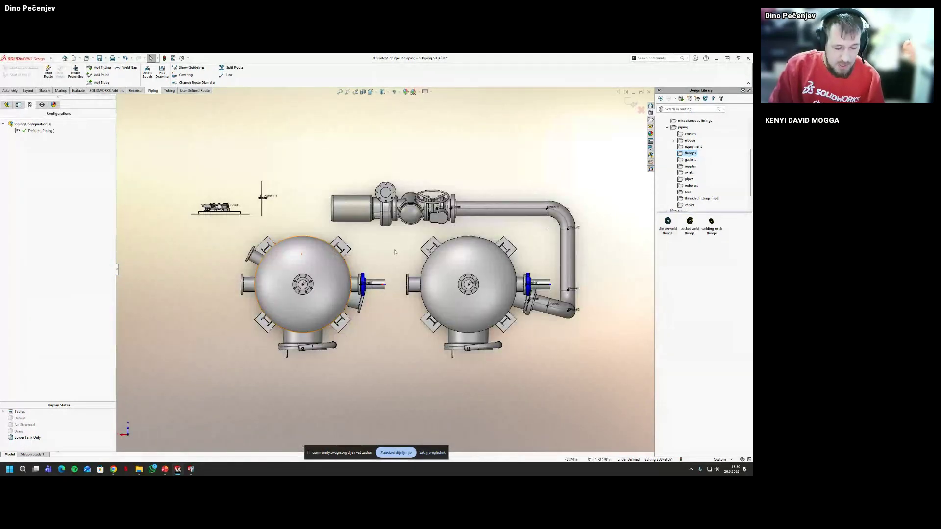
pyautogui.hotkey('ctrl', '5')
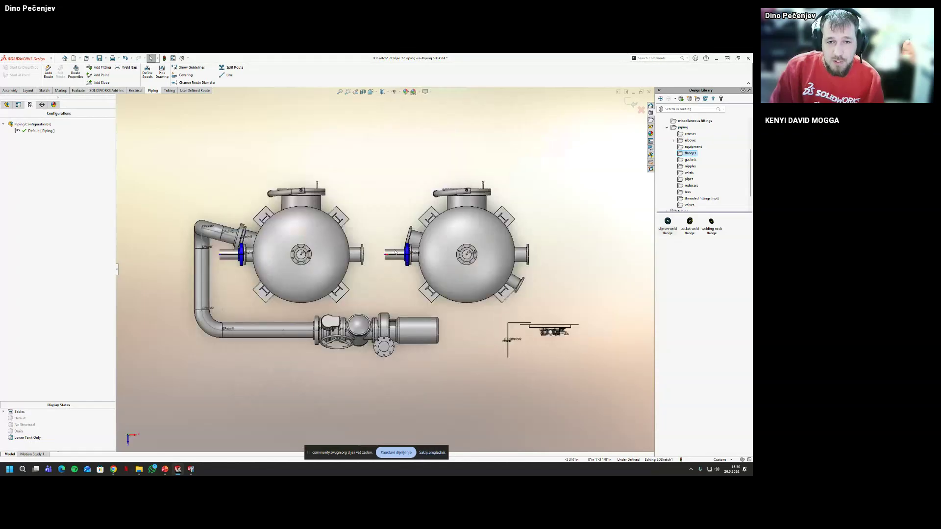
pyautogui.scroll(-3, 300, 166)
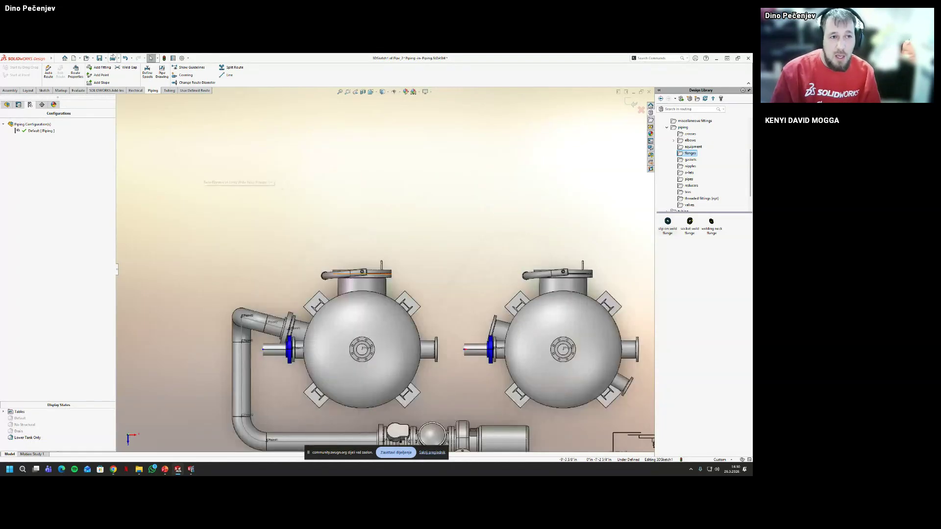
pyautogui.press('l')
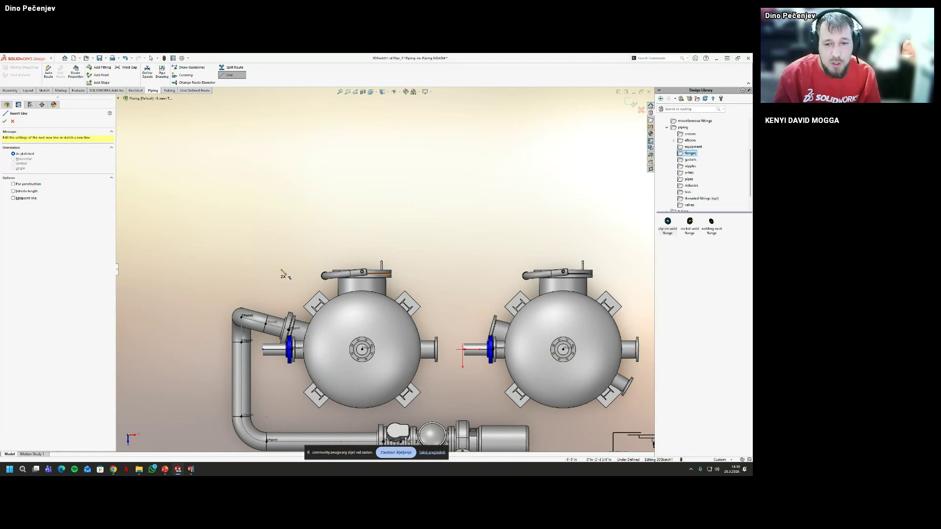
pyautogui.moveTo(281, 276); pyautogui.dragTo(311, 181, button='middle')
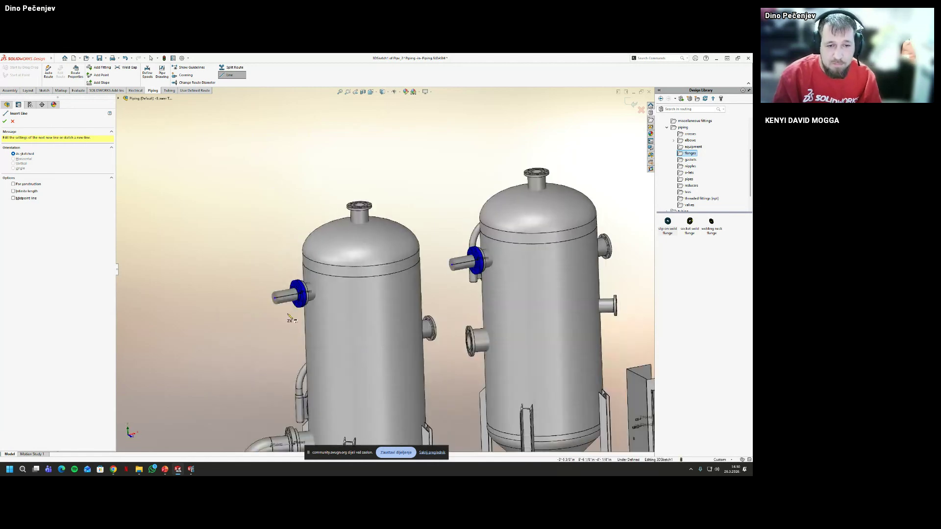
pyautogui.click(275, 298)
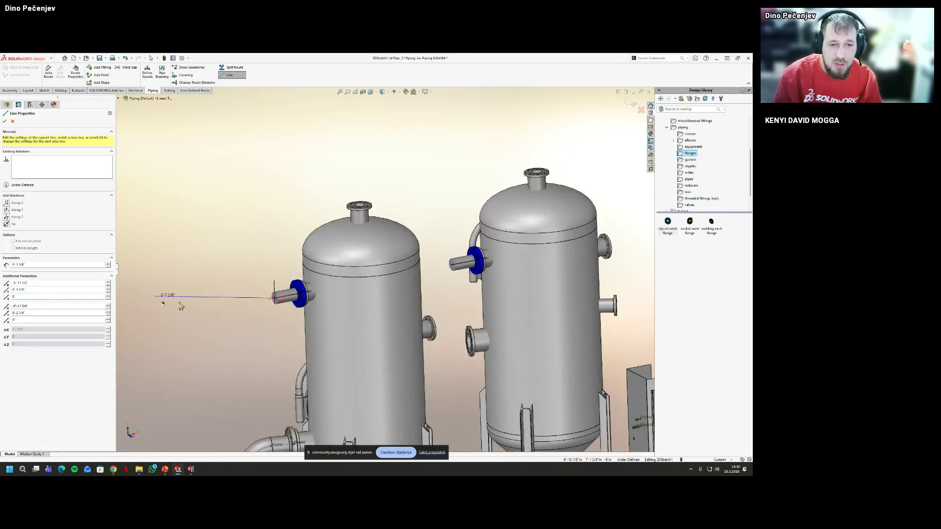
pyautogui.press('Escape')
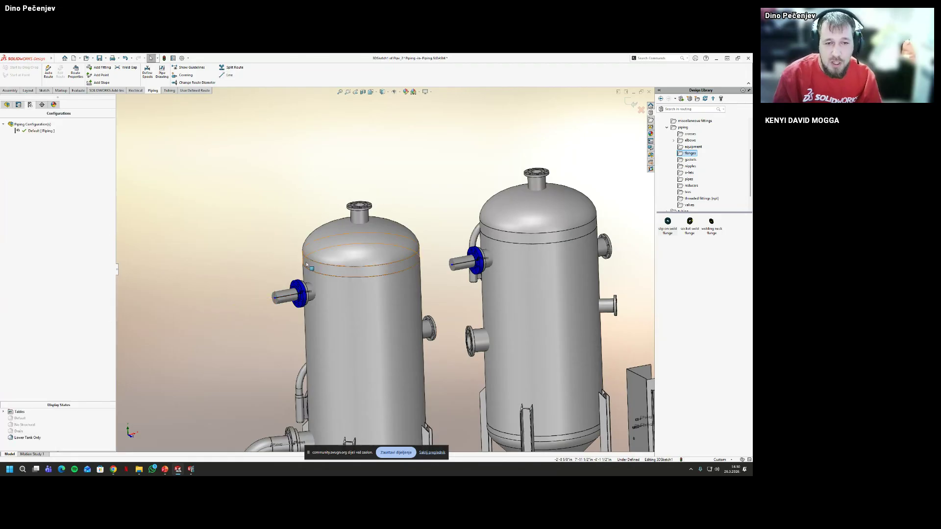
# From the top view, extend the pipe stub on the first vessel's new flange outward beyond the existing pipe, to about 2'-10"
pyautogui.moveTo(308, 185); pyautogui.dragTo(316, 207, button='middle')
pyautogui.press('space')
pyautogui.click(316, 207)
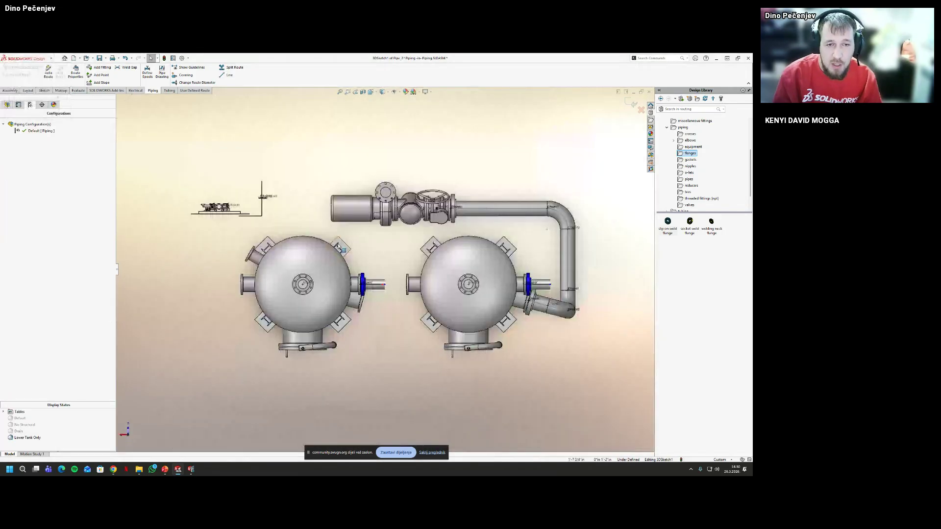
pyautogui.hotkey('alt', 'Right')
pyautogui.hotkey('alt', 'Right')
pyautogui.hotkey('alt', 'Right')
pyautogui.hotkey('alt', 'Right')
pyautogui.hotkey('alt', 'Right')
pyautogui.hotkey('alt', 'Right')
pyautogui.hotkey('alt', 'Right')
pyautogui.hotkey('alt', 'Right')
pyautogui.hotkey('alt', 'Right')
pyautogui.hotkey('alt', 'Right')
pyautogui.hotkey('alt', 'Right')
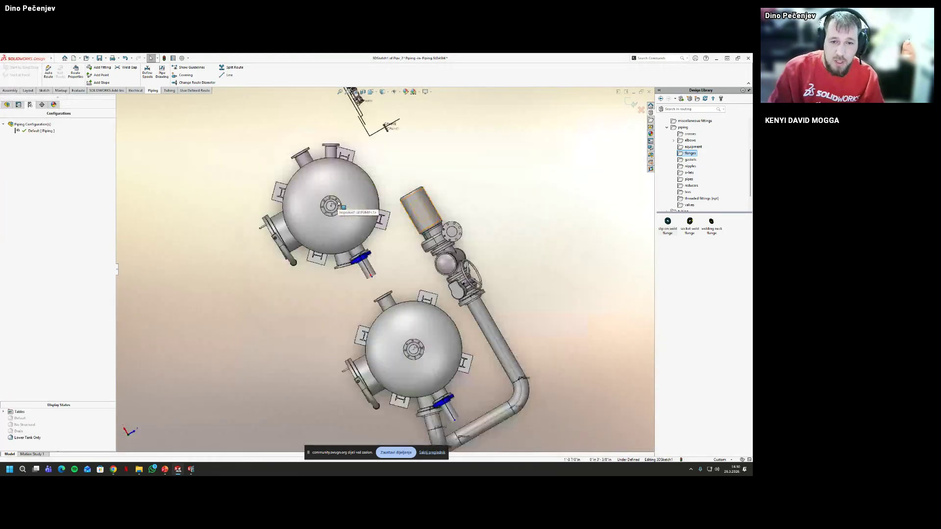
pyautogui.scroll(-2, 338, 204)
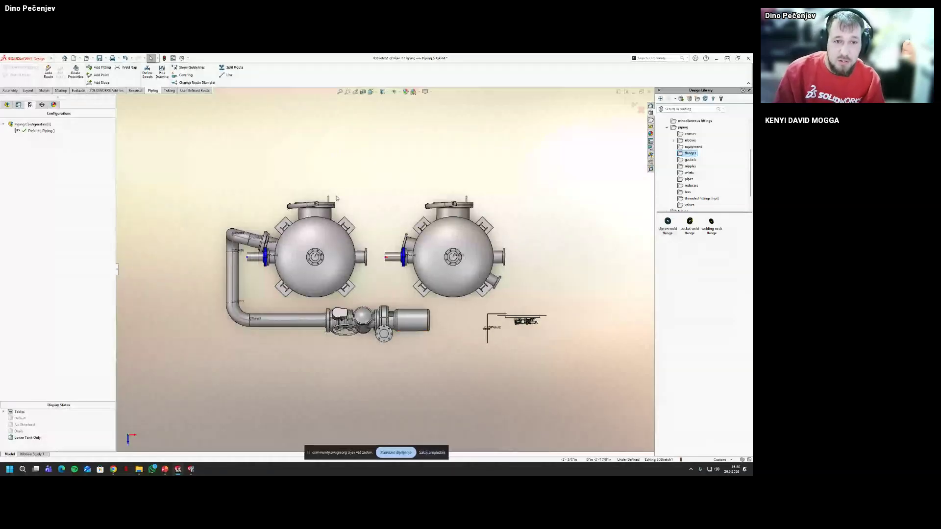
pyautogui.scroll(2, 256, 303)
pyautogui.moveTo(256, 294); pyautogui.dragTo(201, 295)
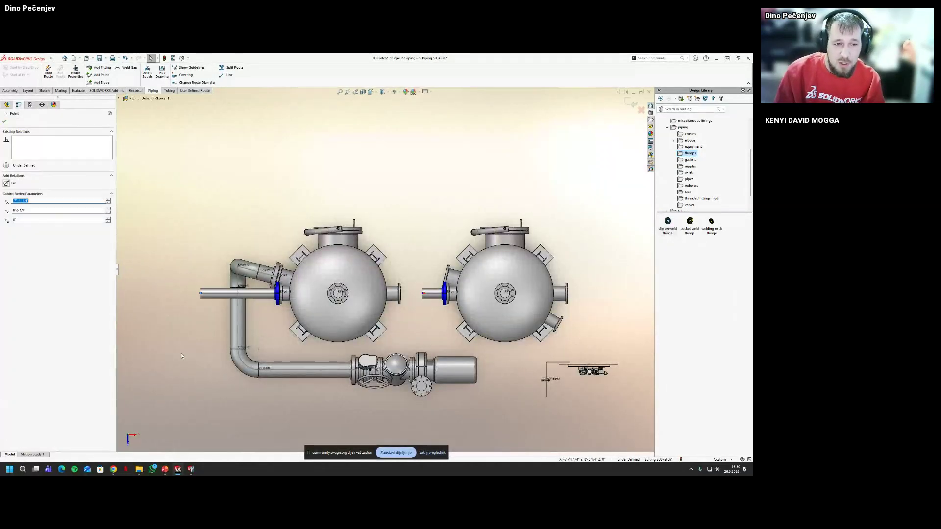
# Sketch route lines from the extended stub's end: straight along Z, a 45-degree diagonal, along X past the first vessel, and back toward the second flange
pyautogui.press('l')
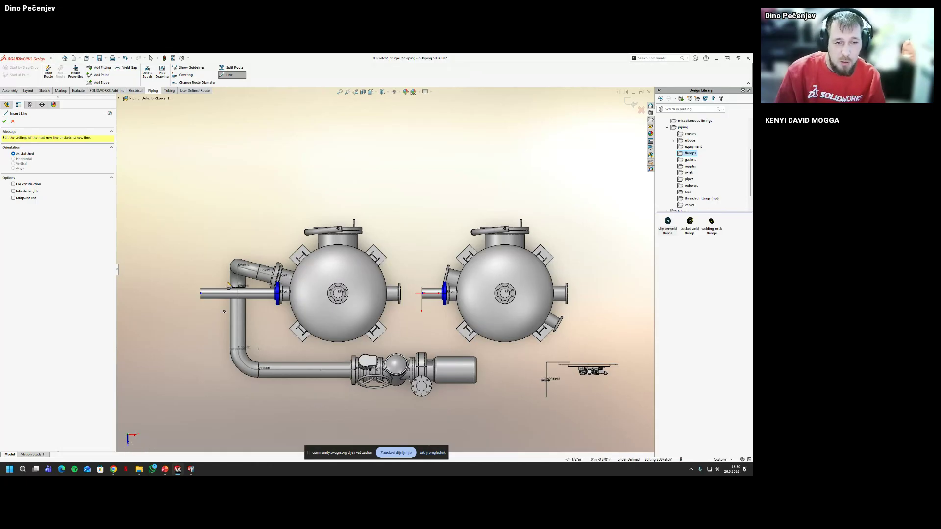
pyautogui.click(201, 294)
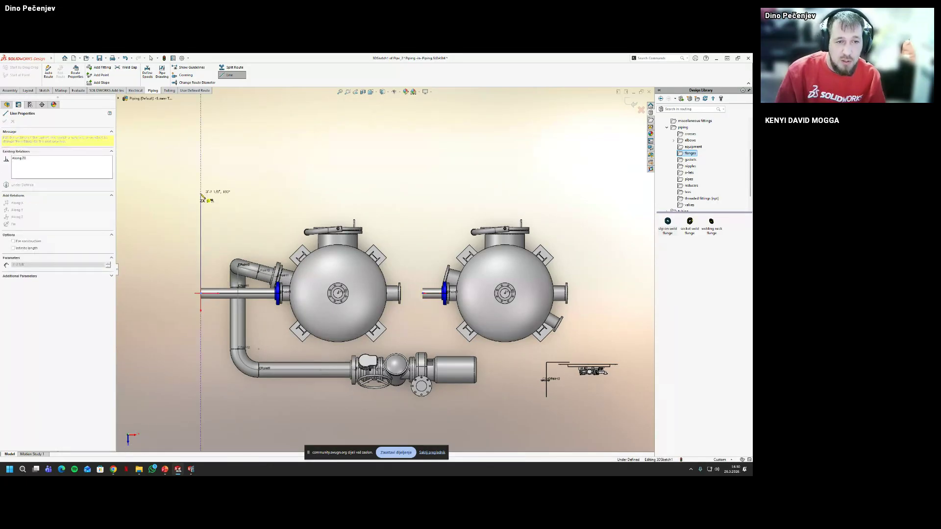
pyautogui.click(201, 194)
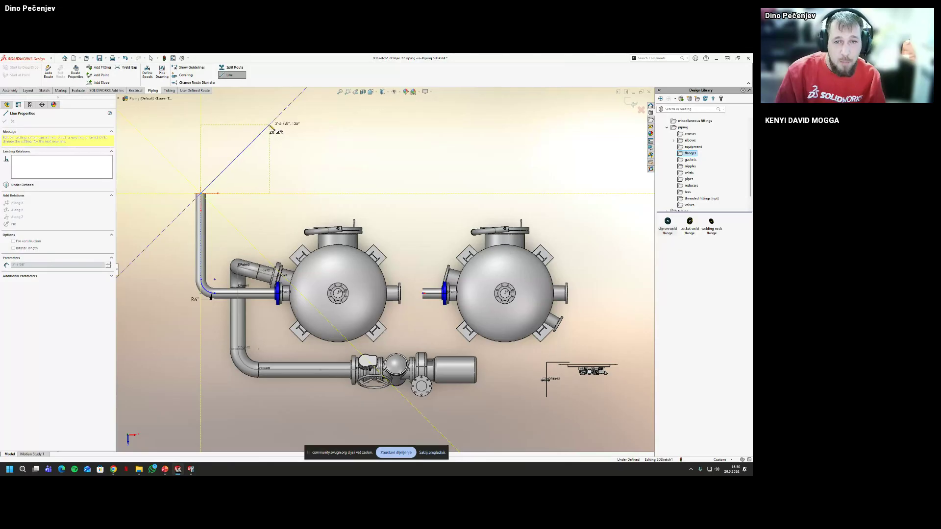
pyautogui.click(269, 125)
pyautogui.click(422, 126)
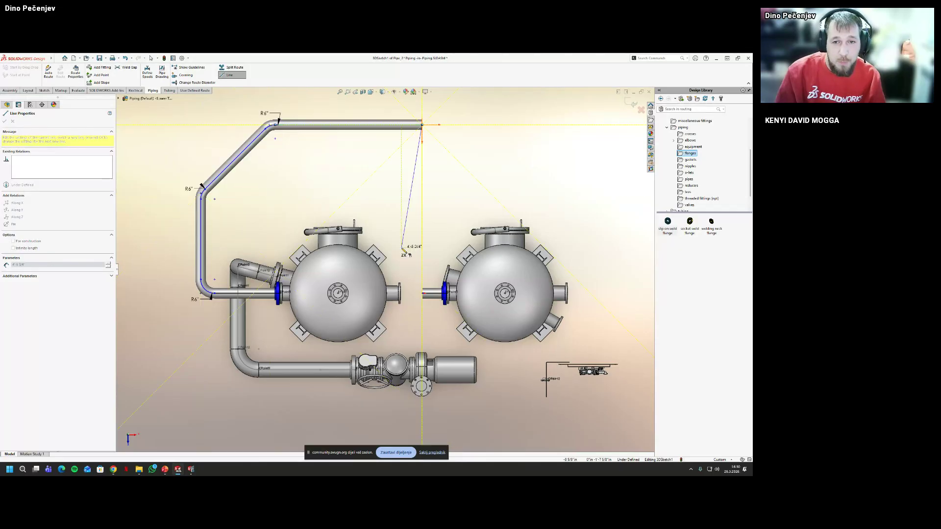
pyautogui.click(423, 206)
pyautogui.press('Escape')
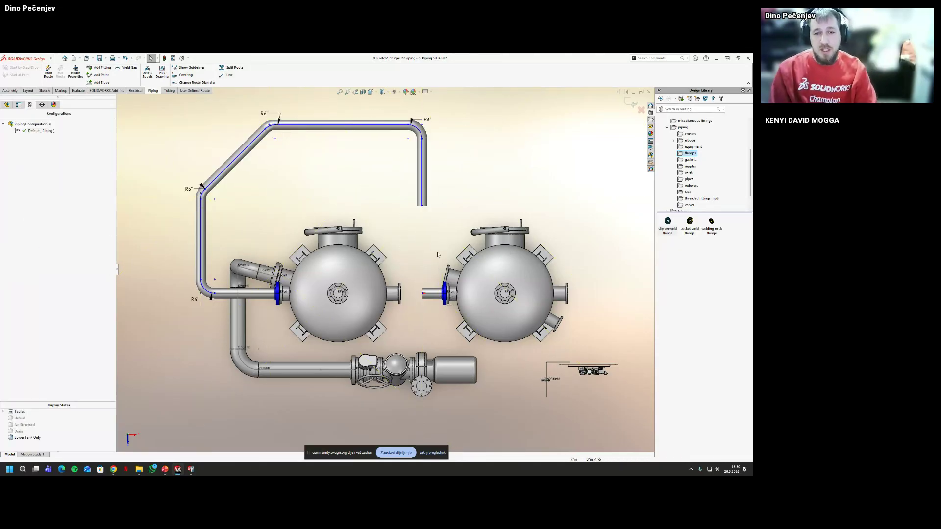
# Try connecting the second vessel's flange stub to the route's open end with a sketched line, and delete that segment
pyautogui.click(422, 205)
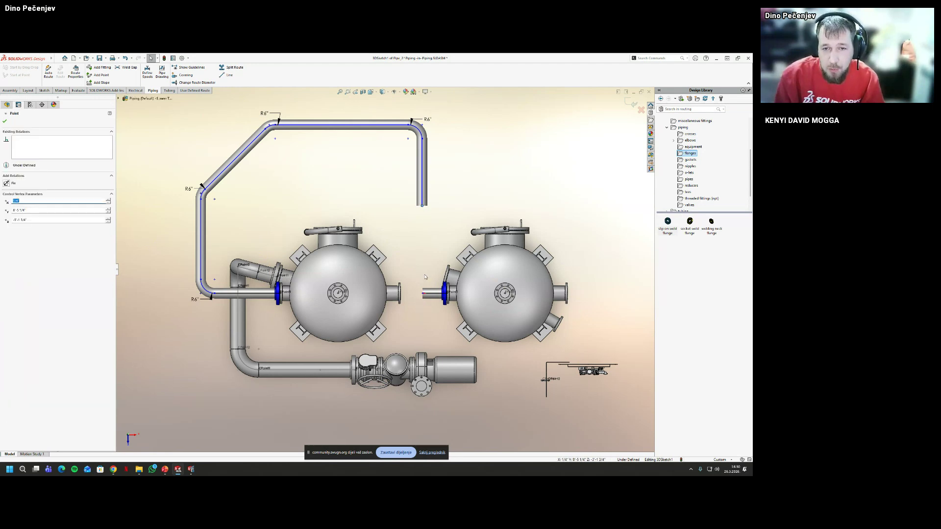
pyautogui.press('Escape')
pyautogui.press('l')
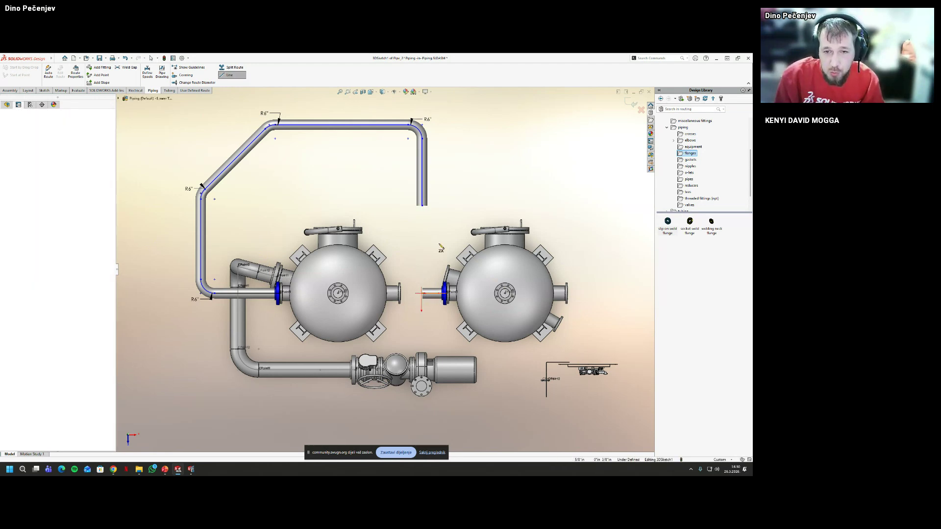
pyautogui.scroll(-3, 440, 306)
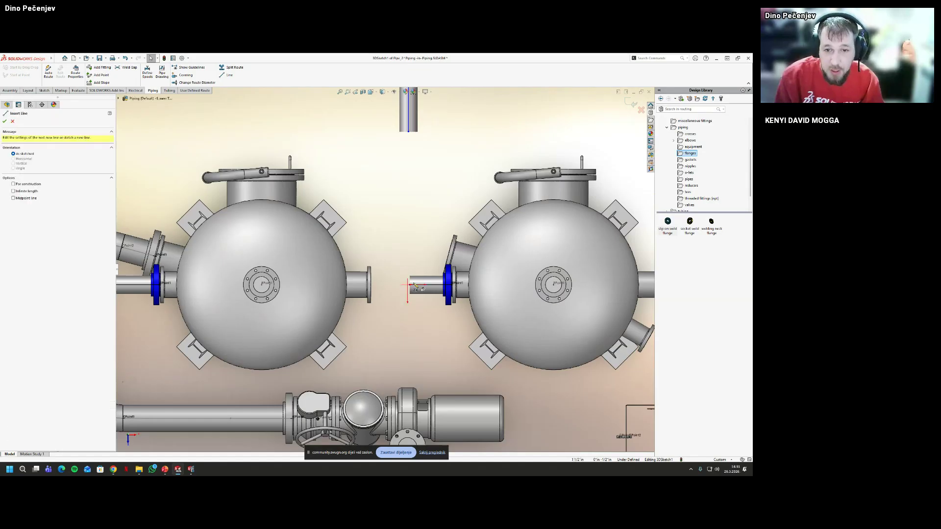
pyautogui.click(414, 286)
pyautogui.doubleClick(410, 171)
pyautogui.press('Escape')
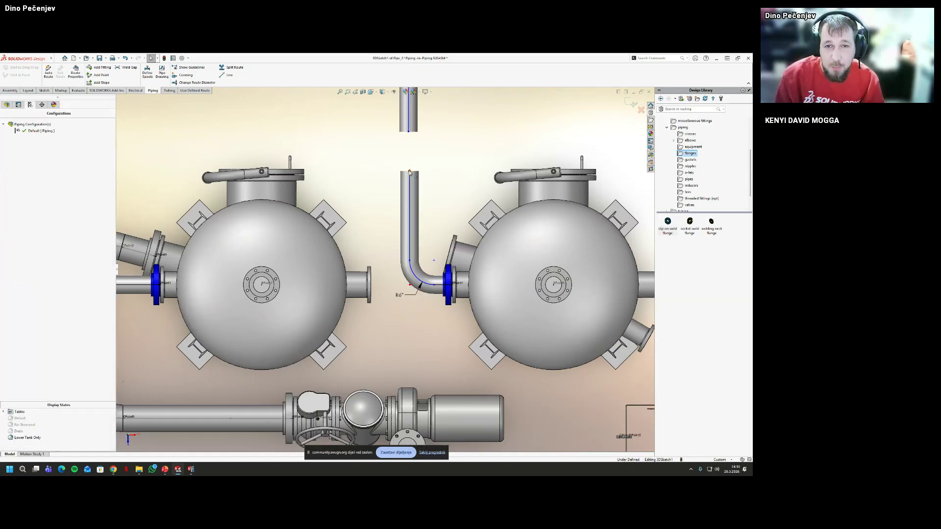
pyautogui.scroll(3, 392, 206)
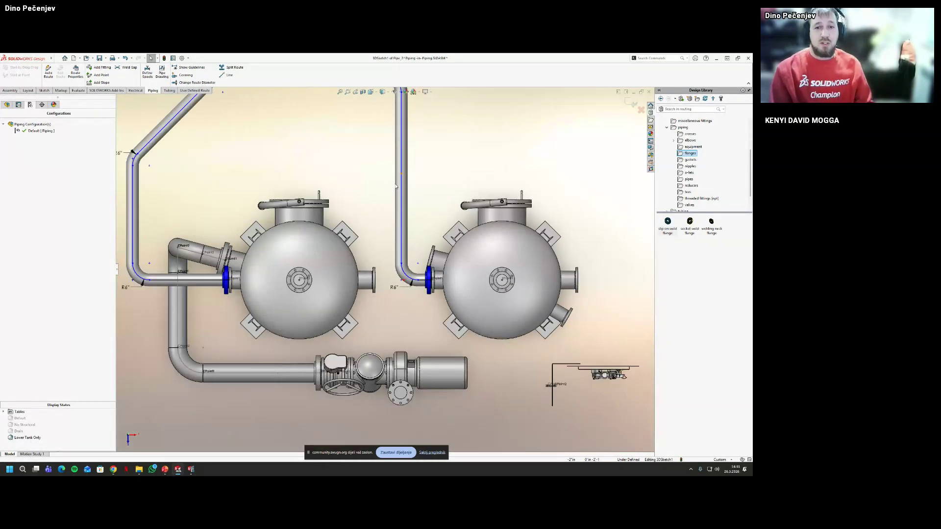
pyautogui.click(402, 180)
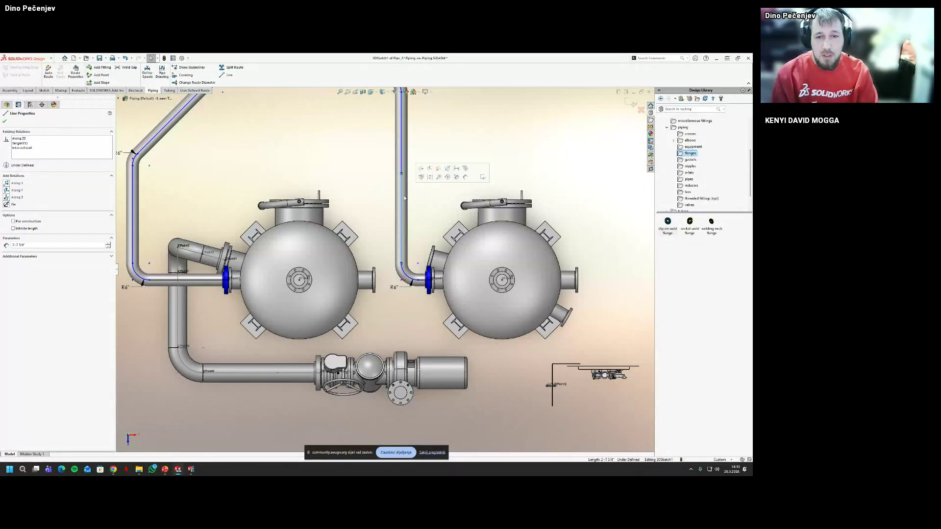
pyautogui.press('Delete')
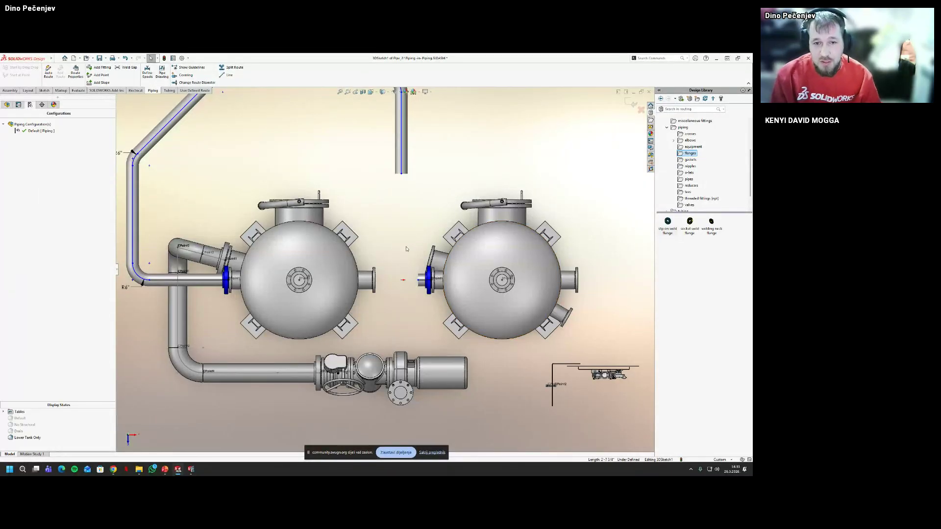
# Merge the endpoint of the second vessel's flange stub with the open end of the sketched route
pyautogui.click(419, 281)
pyautogui.keyDown('ctrl'); pyautogui.click(401, 174); pyautogui.keyUp('ctrl')
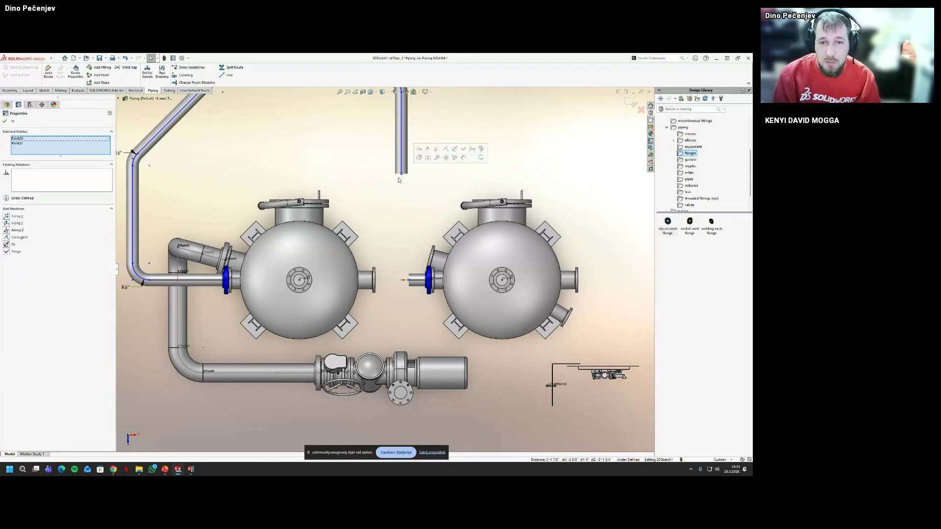
pyautogui.click(7, 252)
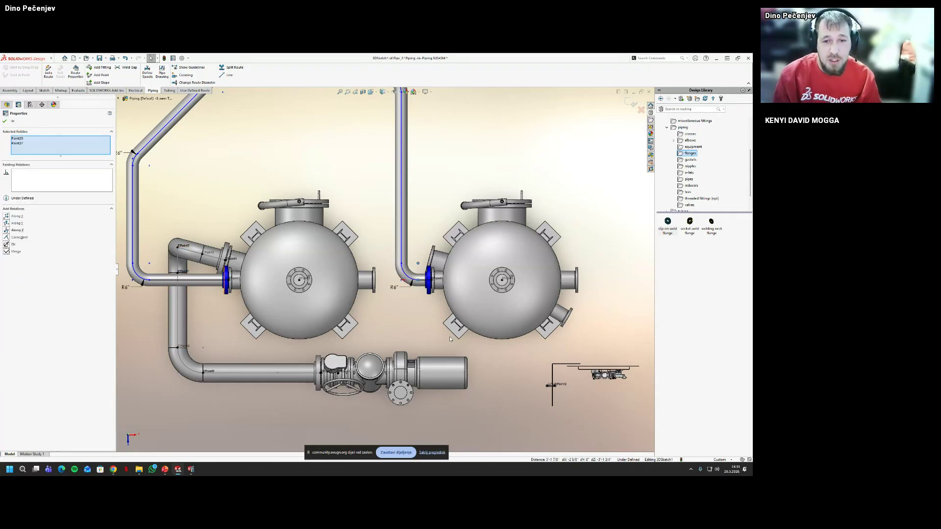
pyautogui.scroll(2, 449, 336)
pyautogui.press('Escape')
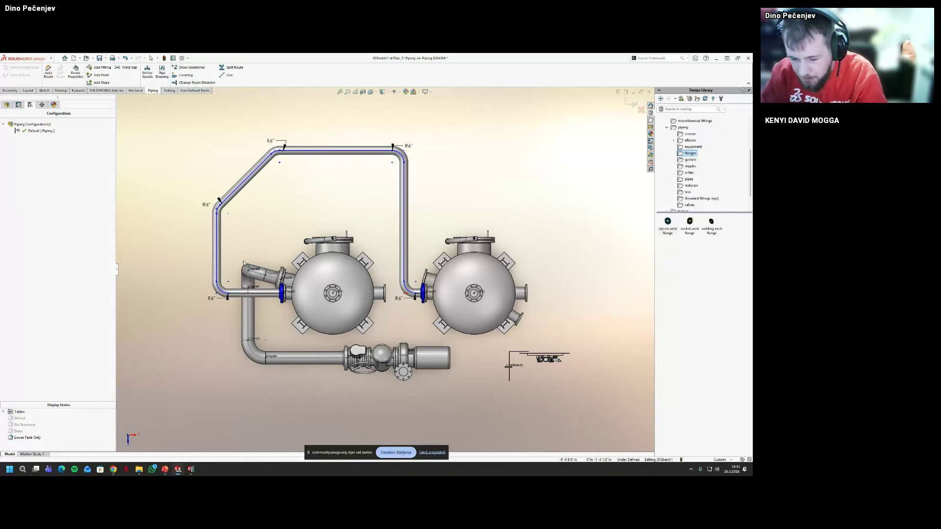
# Dimension the horizontal pipe leg at the first vessel's flange and set it to 12 inches
pyautogui.click(262, 294)
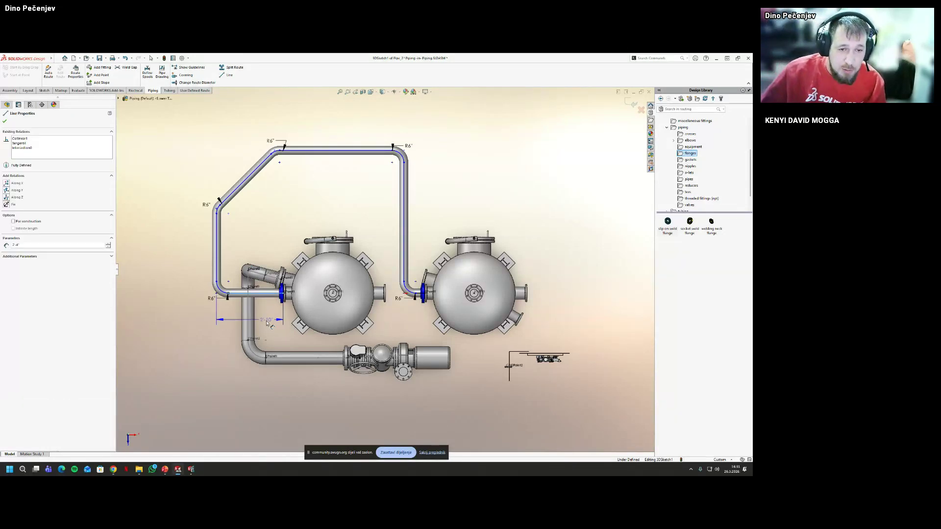
pyautogui.click(191, 329)
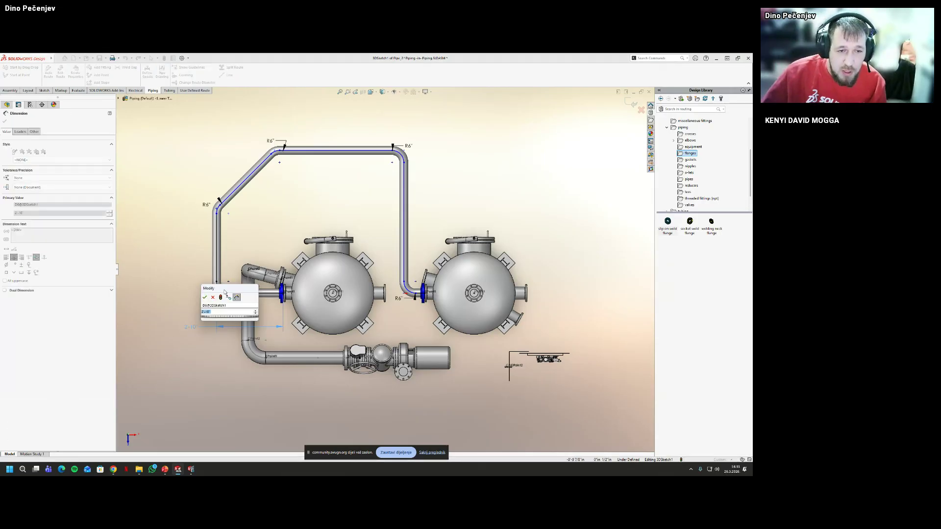
pyautogui.moveTo(221, 283); pyautogui.dragTo(152, 265)
pyautogui.write('12')
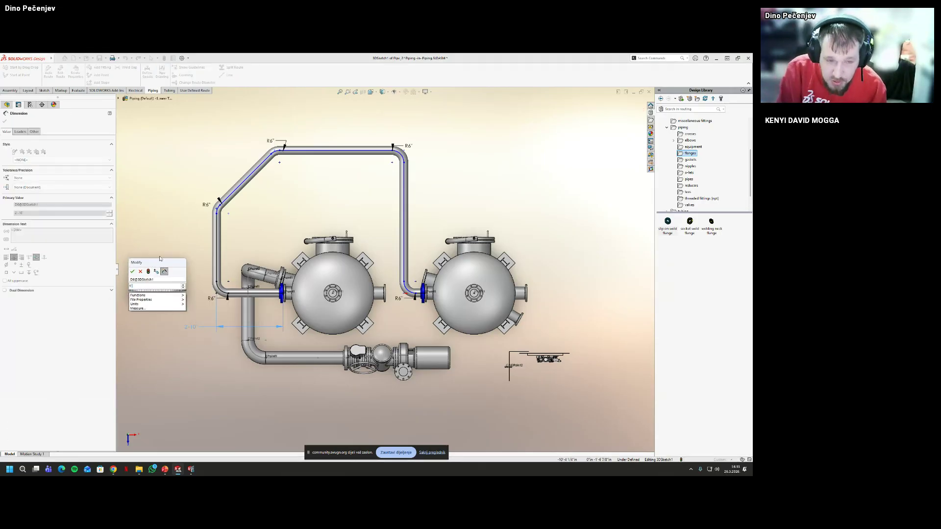
pyautogui.press('Return')
pyautogui.scroll(-8, 260, 319)
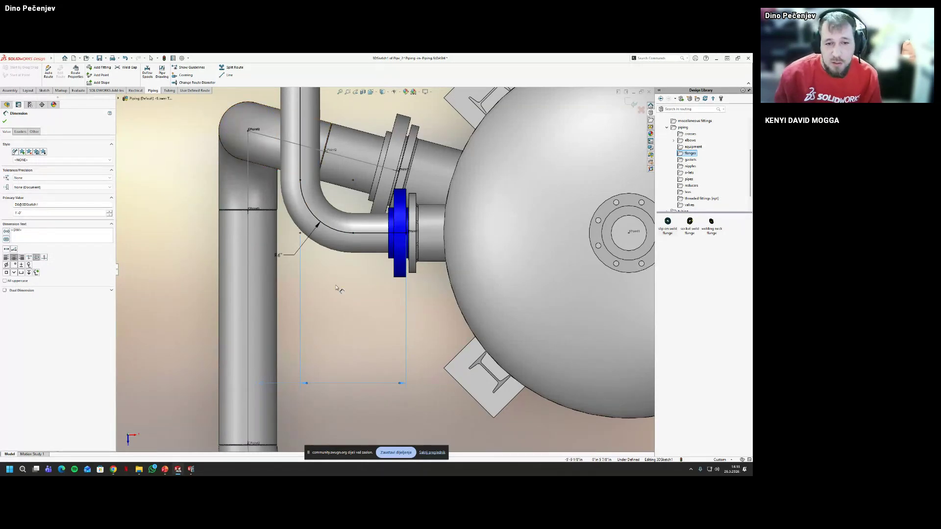
pyautogui.press('Escape')
# Dimension the straight route leg beside the first vessel, between its elbow and the diagonal, and set it to 1'4"
pyautogui.scroll(3, 338, 247)
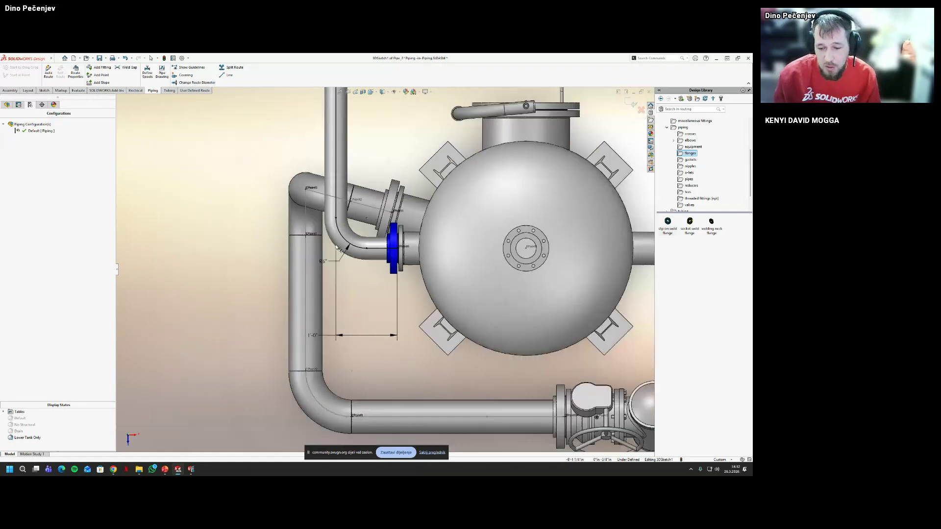
pyautogui.keyDown('ctrl'); pyautogui.moveTo(338, 248); pyautogui.dragTo(365, 270, button='middle'); pyautogui.keyUp('ctrl')
pyautogui.click(363, 186)
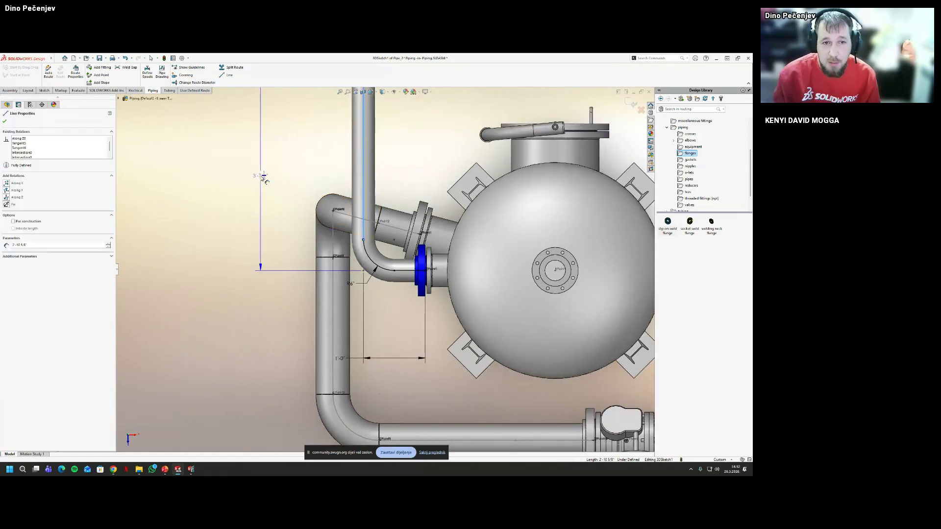
pyautogui.click(289, 195)
pyautogui.write("1'4")
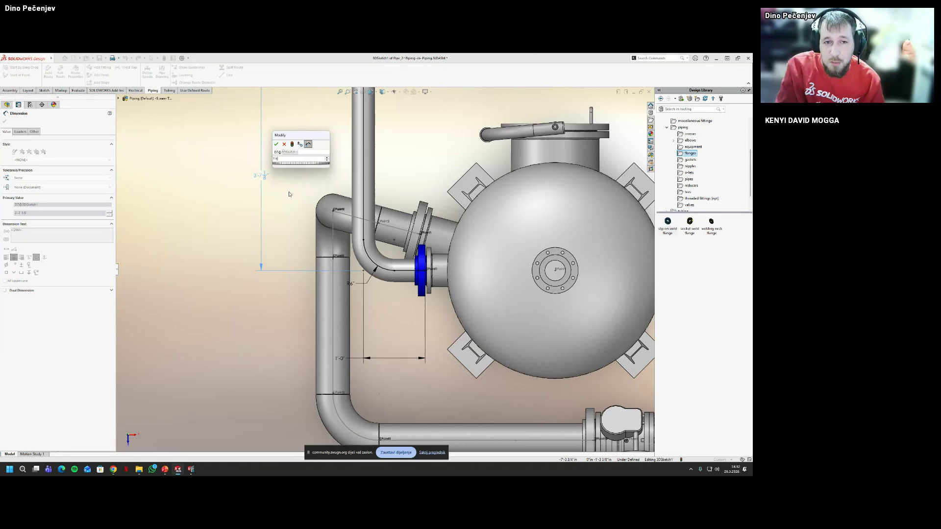
pyautogui.press('Return')
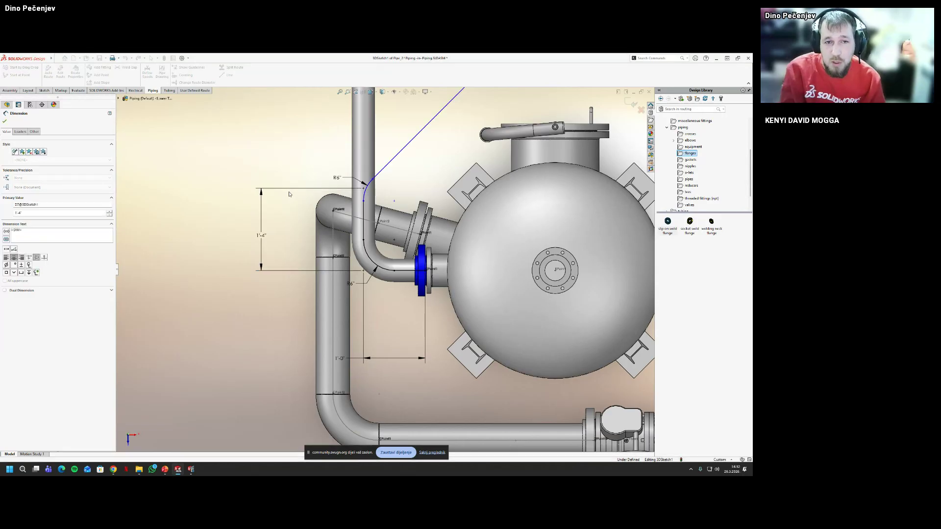
# Dimension the angle between the diagonal route line and the straight leg beside the first vessel at 45 degrees
pyautogui.scroll(3, 387, 238)
pyautogui.scroll(-3, 387, 238)
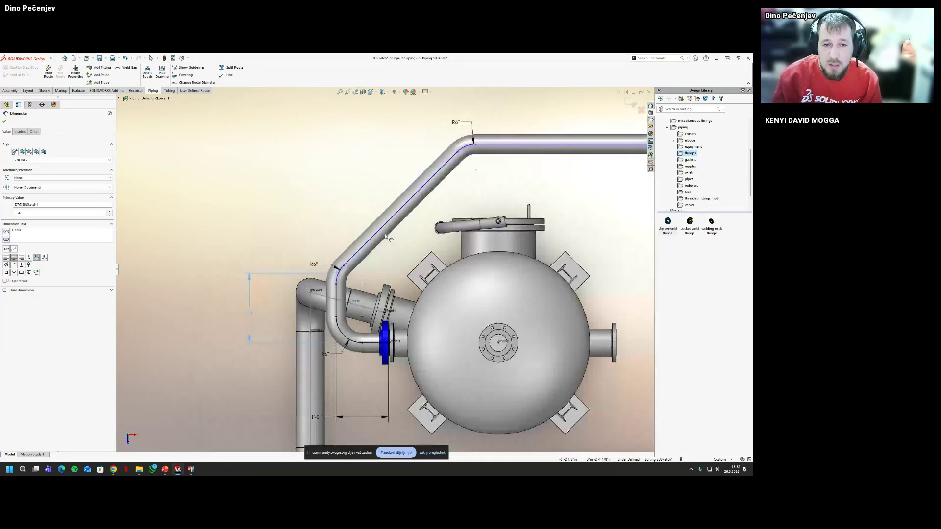
pyautogui.click(387, 236)
pyautogui.click(336, 294)
pyautogui.click(374, 189)
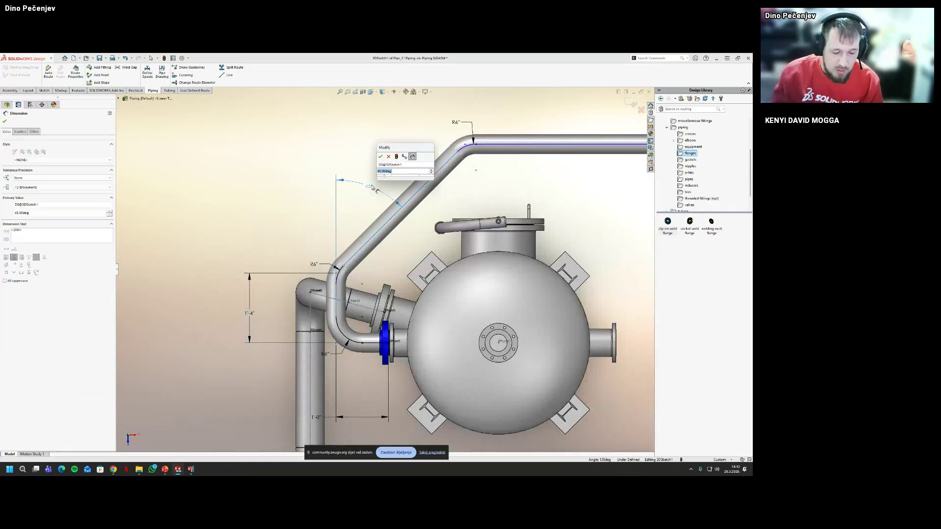
pyautogui.press('Return')
# Dimension the long route run across between the two vessels and set its length to 4'
pyautogui.scroll(3, 593, 247)
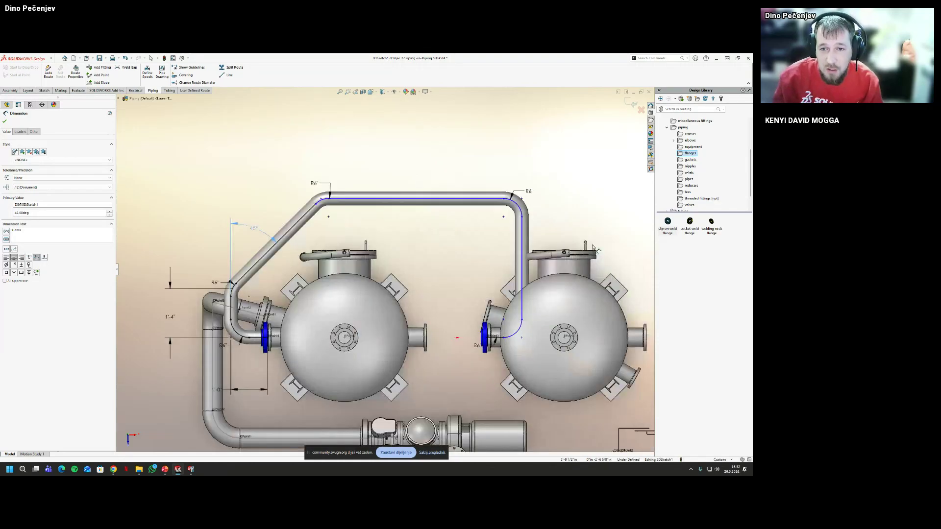
pyautogui.click(439, 200)
pyautogui.click(424, 162)
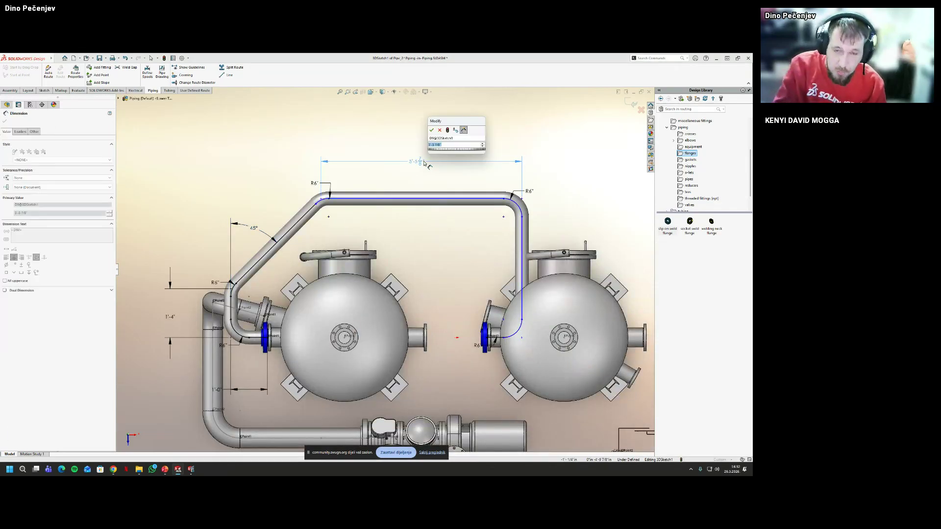
pyautogui.write("4'")
pyautogui.press('Return')
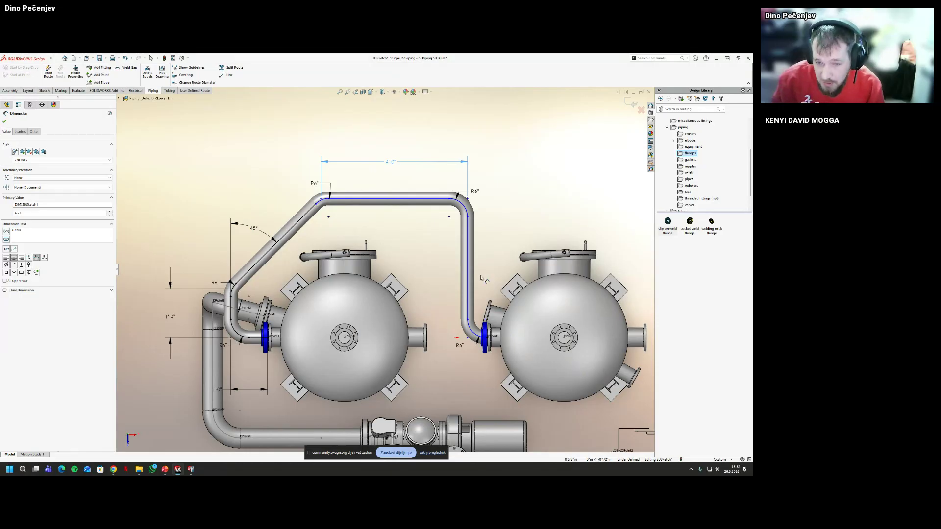
# Shift the route leg beside the second vessel away from its flange, then dimension the short leg at that flange to 1'
pyautogui.press('Escape')
pyautogui.moveTo(467, 269); pyautogui.dragTo(448, 267)
pyautogui.press('Escape')
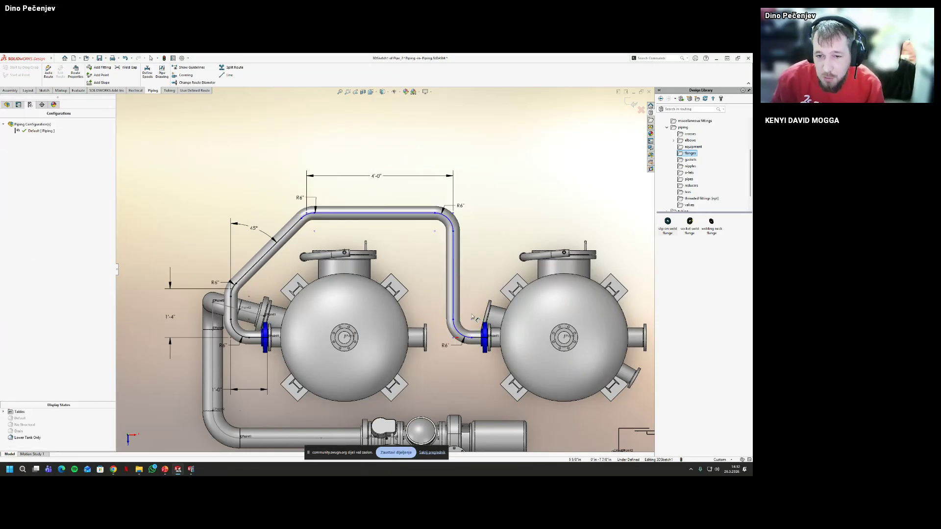
pyautogui.click(481, 342)
pyautogui.click(471, 367)
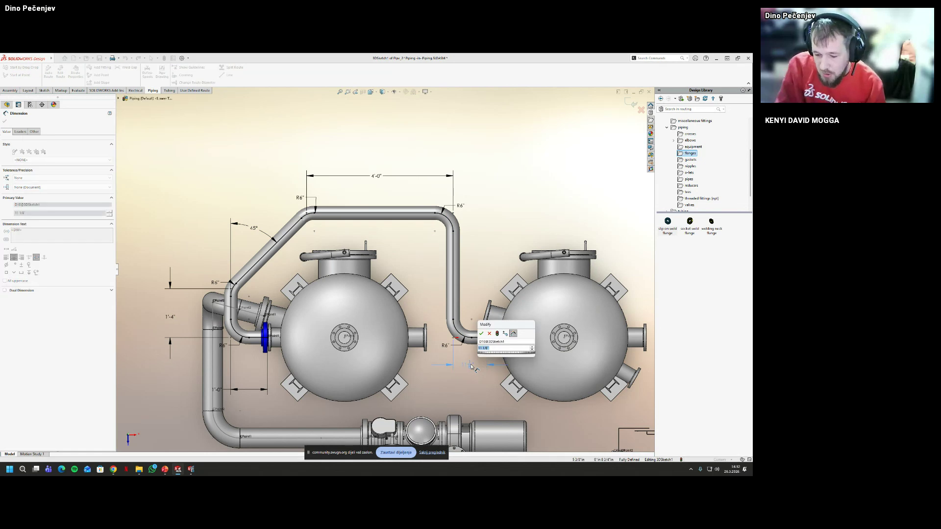
pyautogui.write('1')
pyautogui.press('Return')
pyautogui.press('Escape')
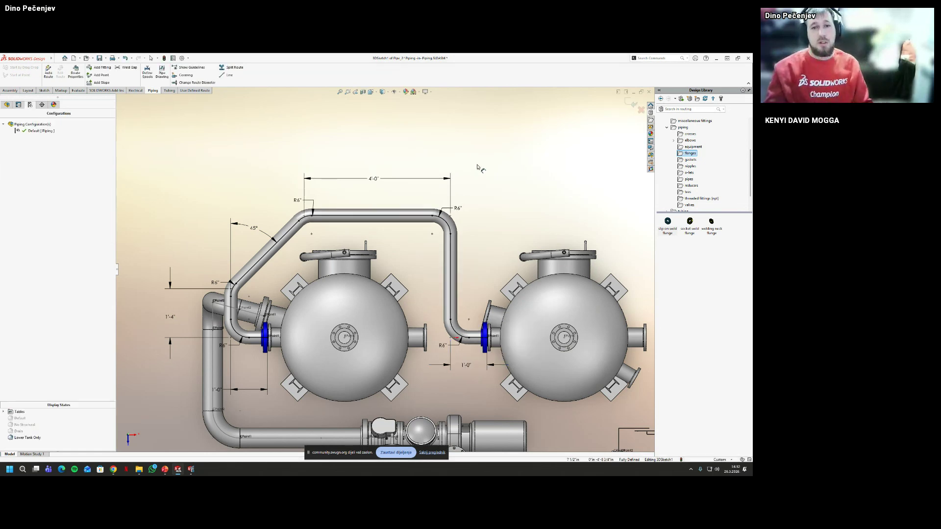
# Finish the vessel-to-vessel route, return to the top-level assembly and activate its Default display state
pyautogui.click(633, 104)
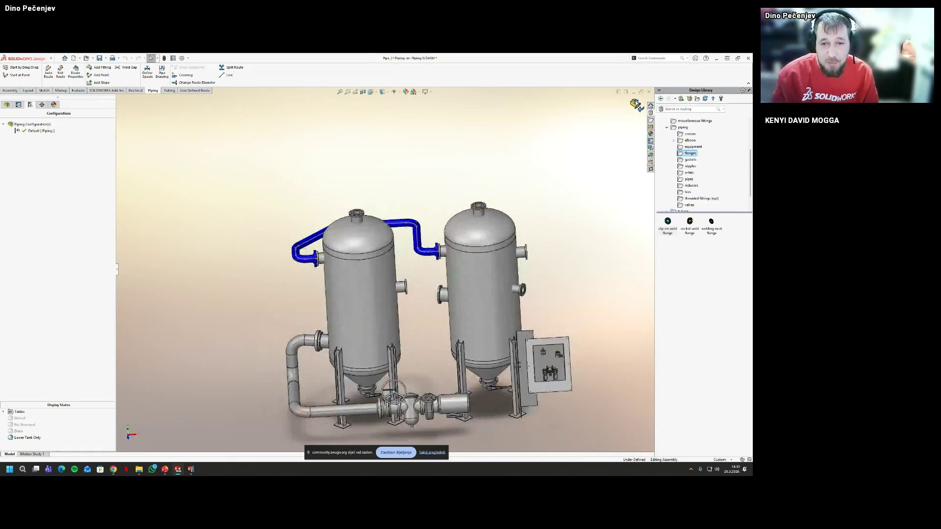
pyautogui.click(636, 104)
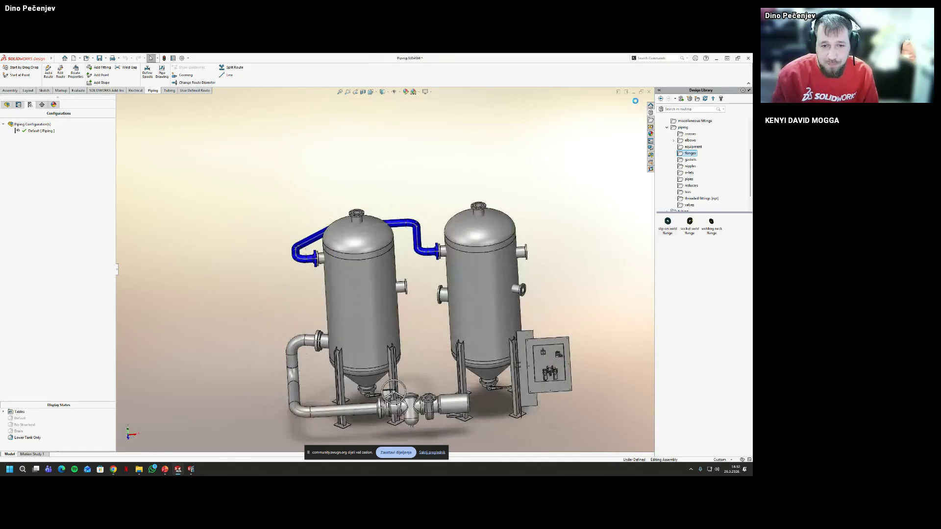
pyautogui.click(7, 104)
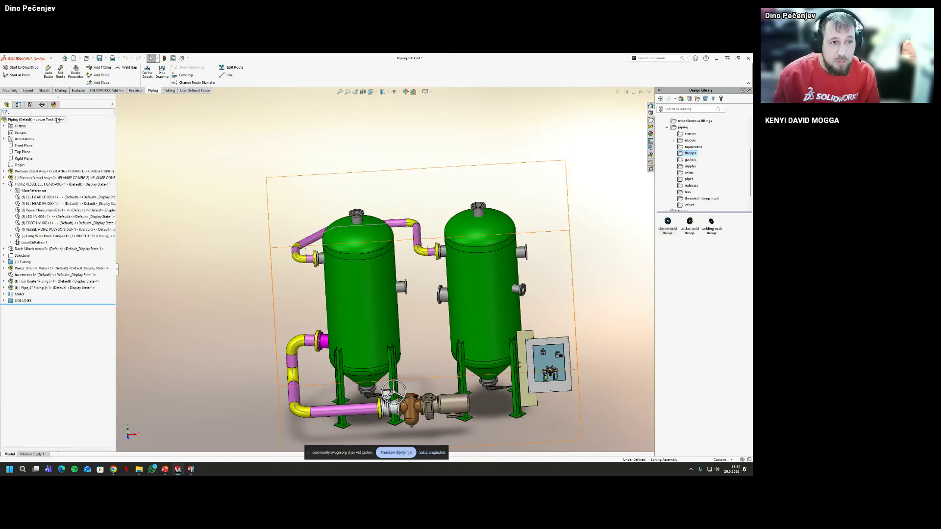
pyautogui.click(30, 104)
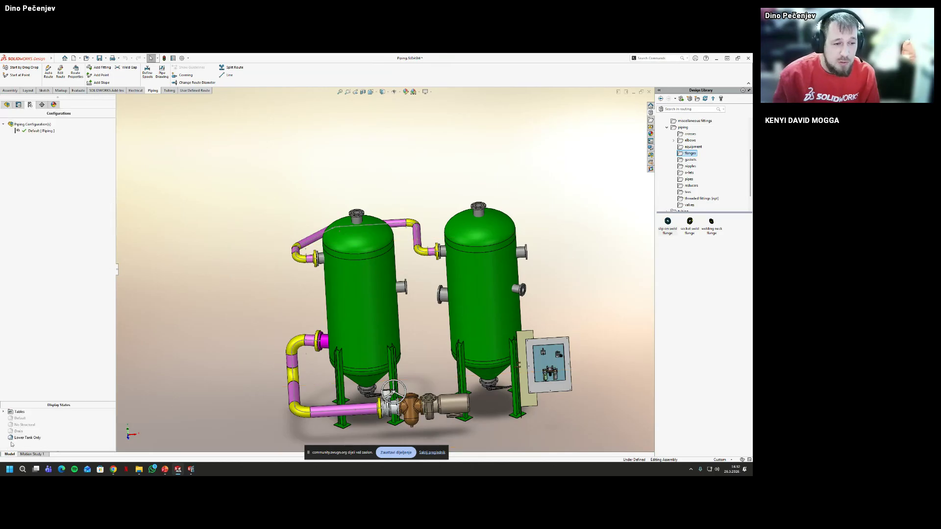
pyautogui.doubleClick(21, 419)
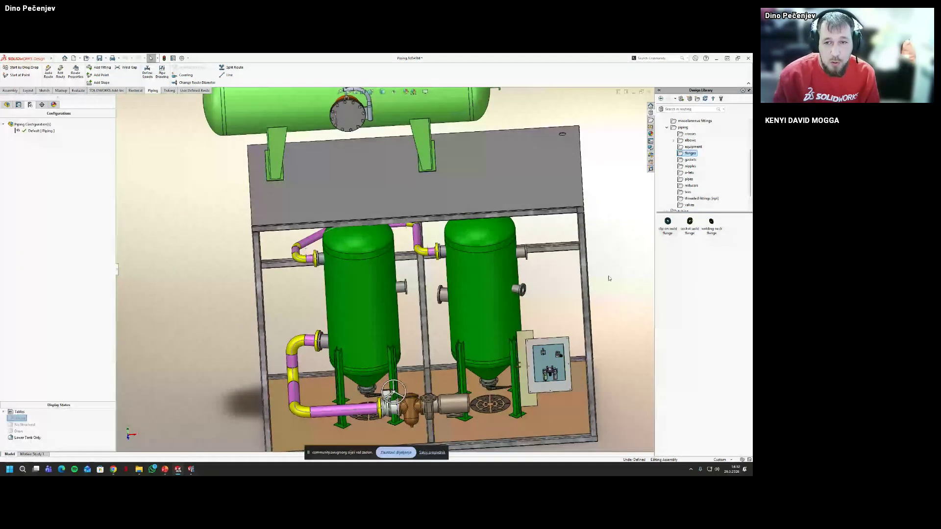
# Start a new pipe route with a slip-on weld flange on the horizontal vessel's end nozzle, accepting the default flange configuration and route properties
pyautogui.hotkey('ctrl', '7')
pyautogui.scroll(-4, 466, 196)
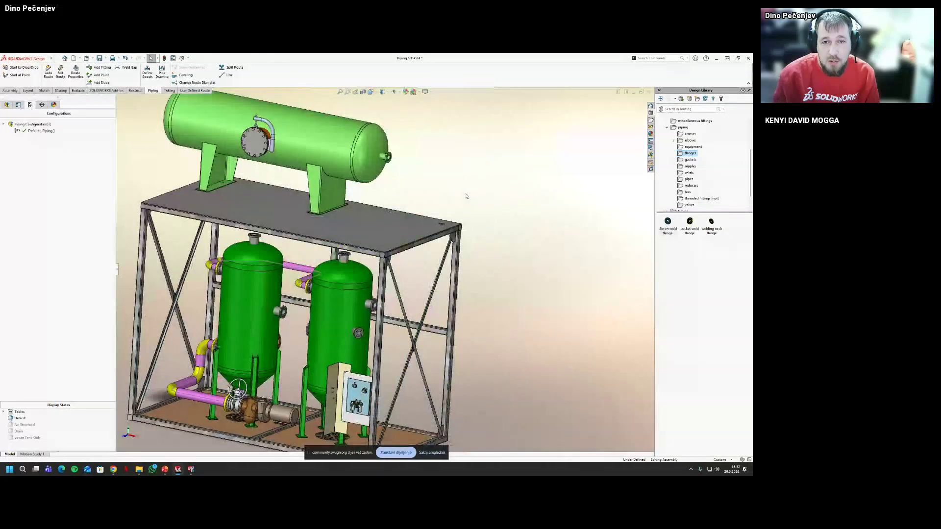
pyautogui.scroll(-3, 466, 196)
pyautogui.click(7, 105)
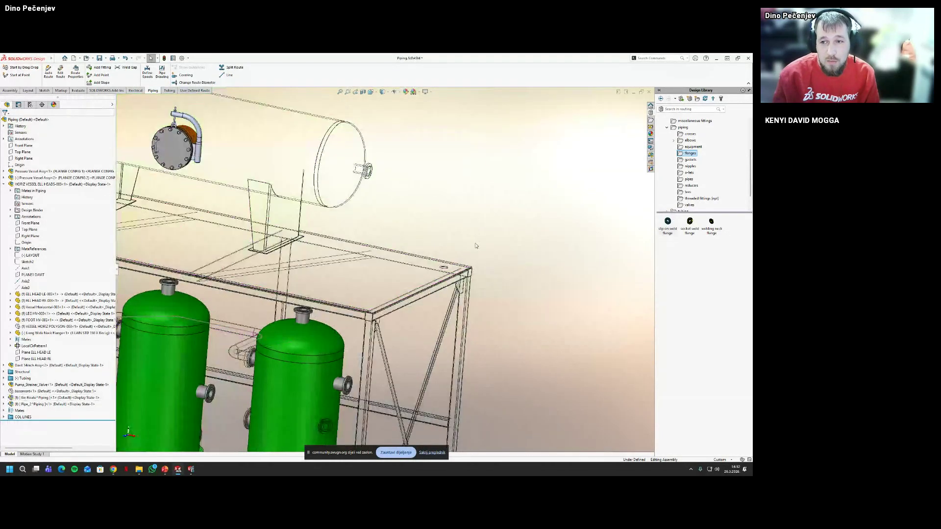
pyautogui.moveTo(668, 222); pyautogui.dragTo(368, 171)
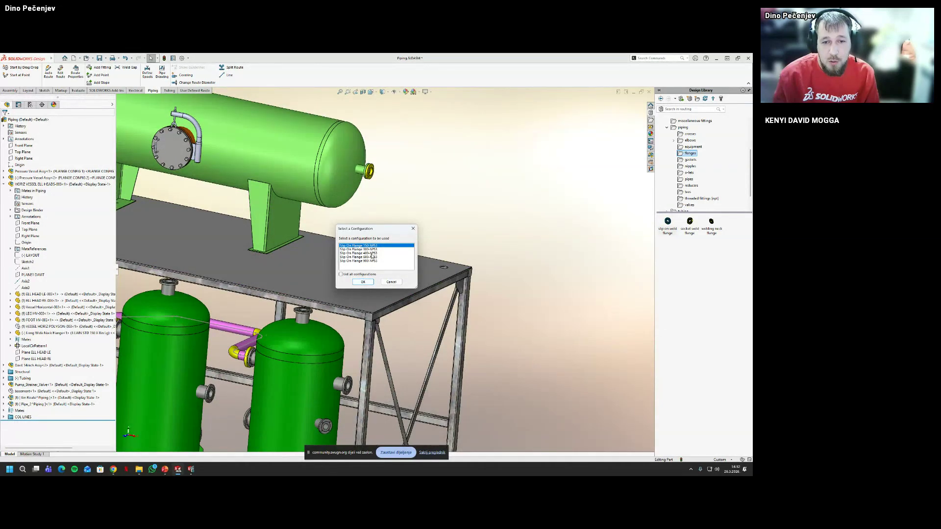
pyautogui.click(368, 283)
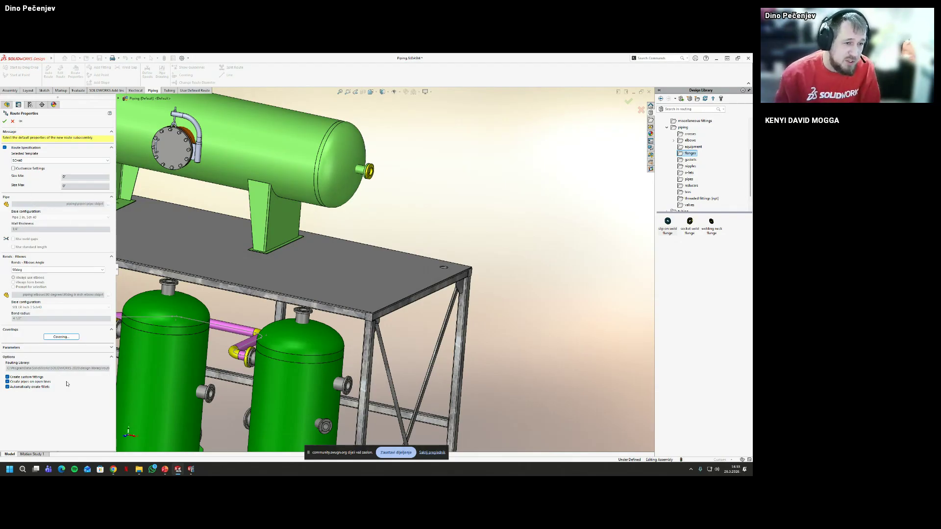
pyautogui.click(4, 121)
pyautogui.doubleClick(120, 161)
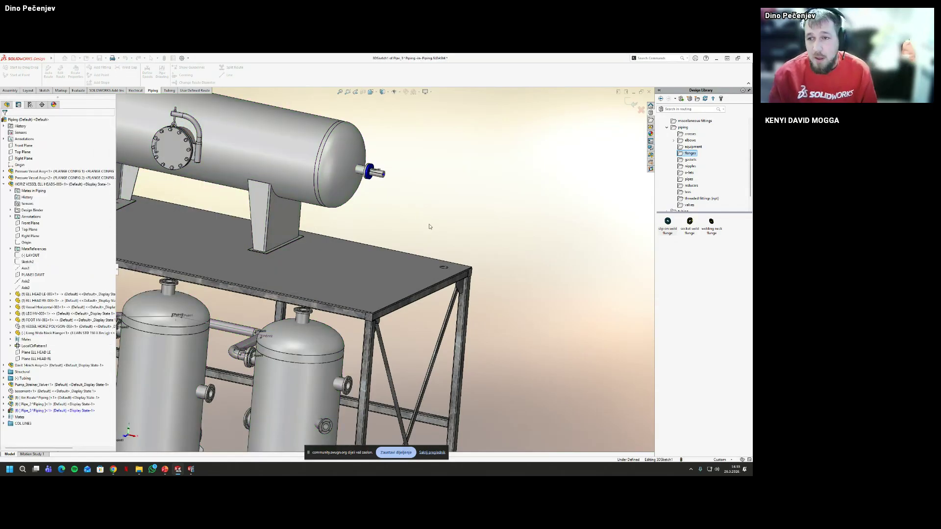
# Open the Lesson03 Case Study Piping folder of the SOLIDWORKS Routing - Piping and Tubing design library
pyautogui.scroll(3, 695, 159)
pyautogui.click(660, 141)
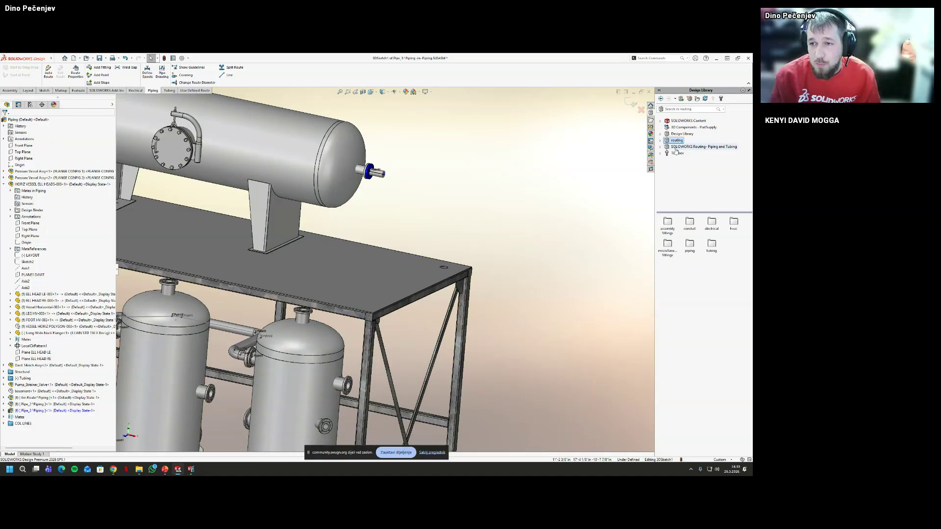
pyautogui.click(703, 147)
pyautogui.doubleClick(712, 224)
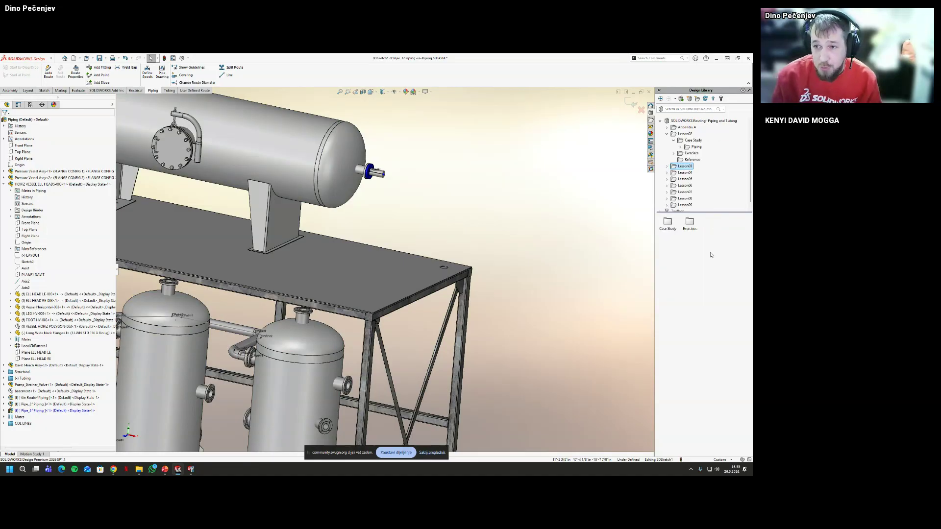
pyautogui.doubleClick(674, 224)
pyautogui.click(668, 222)
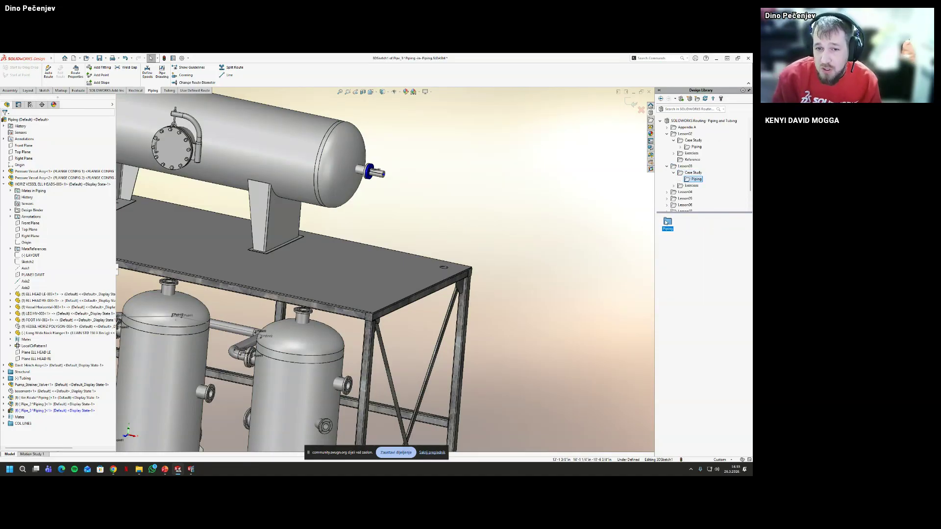
# Place the riser clamp from the Piping library folder at the hole near the platform's corner
pyautogui.scroll(-5, 412, 267)
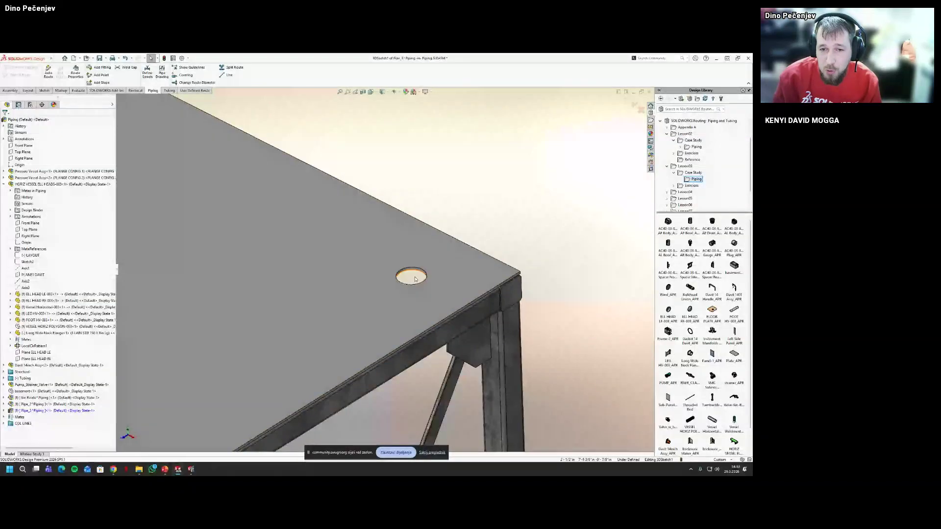
pyautogui.scroll(5, 367, 288)
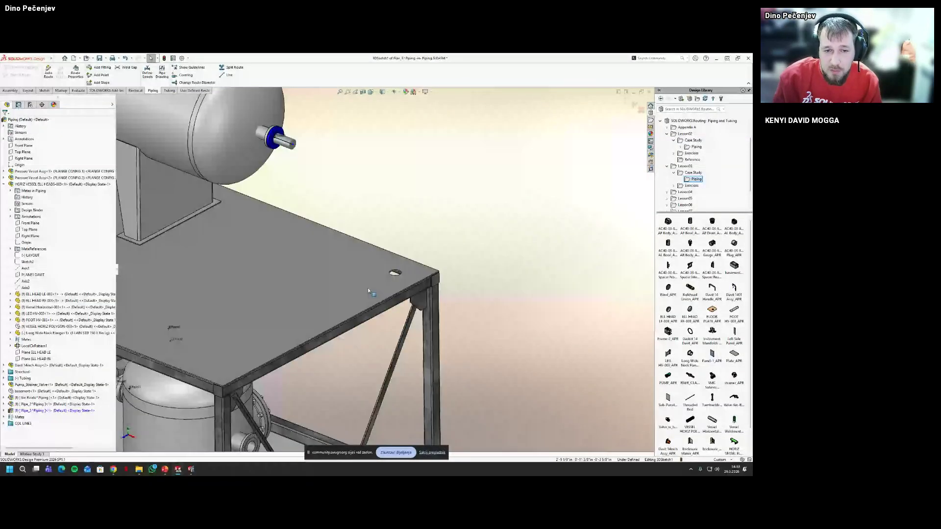
pyautogui.moveTo(368, 287); pyautogui.dragTo(356, 350, button='middle')
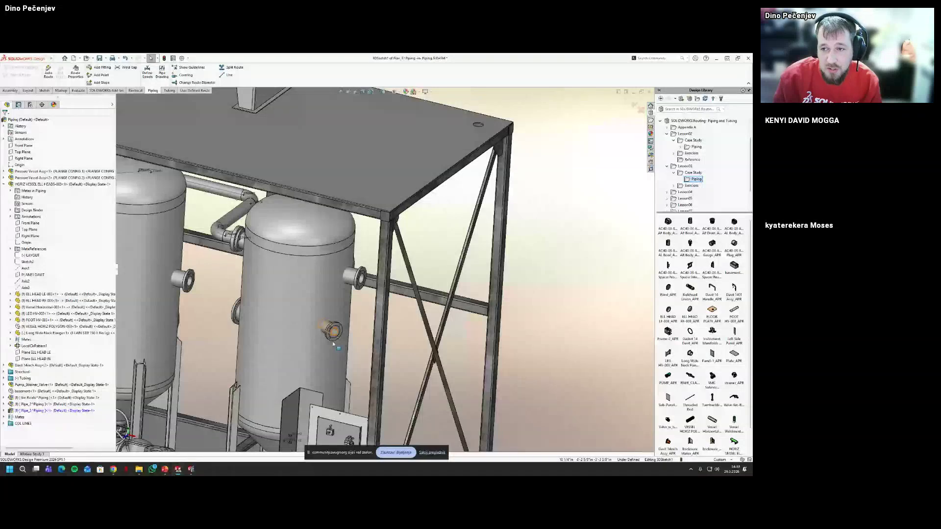
pyautogui.scroll(2, 339, 337)
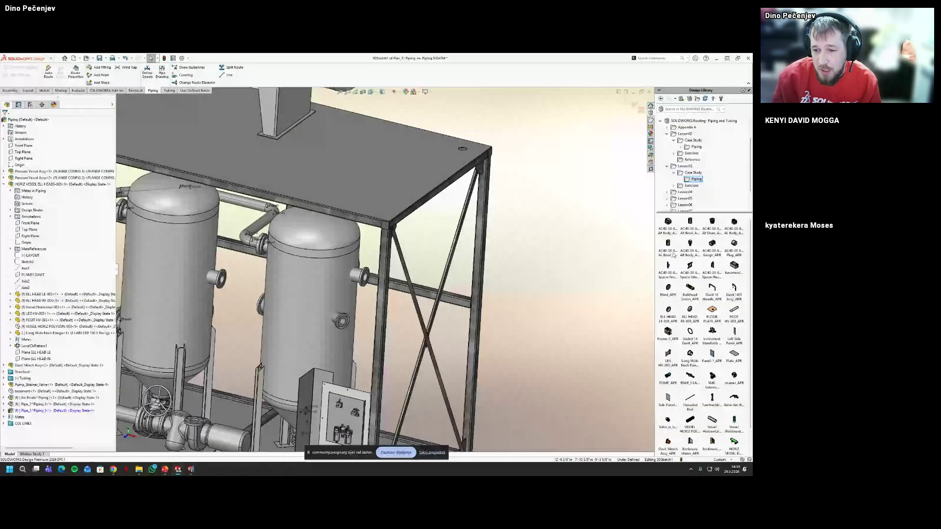
pyautogui.scroll(-1, 674, 255)
pyautogui.scroll(-1, 517, 206)
pyautogui.moveTo(517, 207); pyautogui.dragTo(436, 183, button='middle')
pyautogui.moveTo(690, 349); pyautogui.dragTo(374, 261)
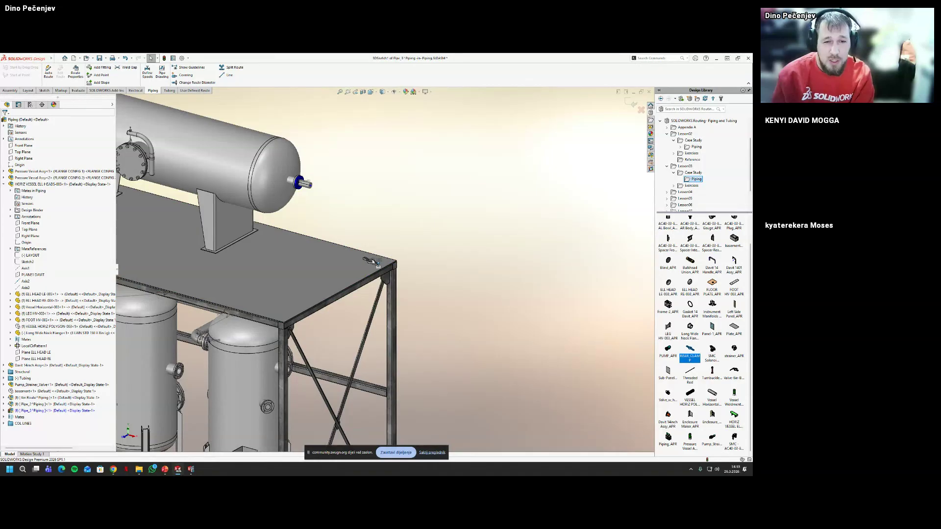
pyautogui.moveTo(373, 262); pyautogui.dragTo(371, 261)
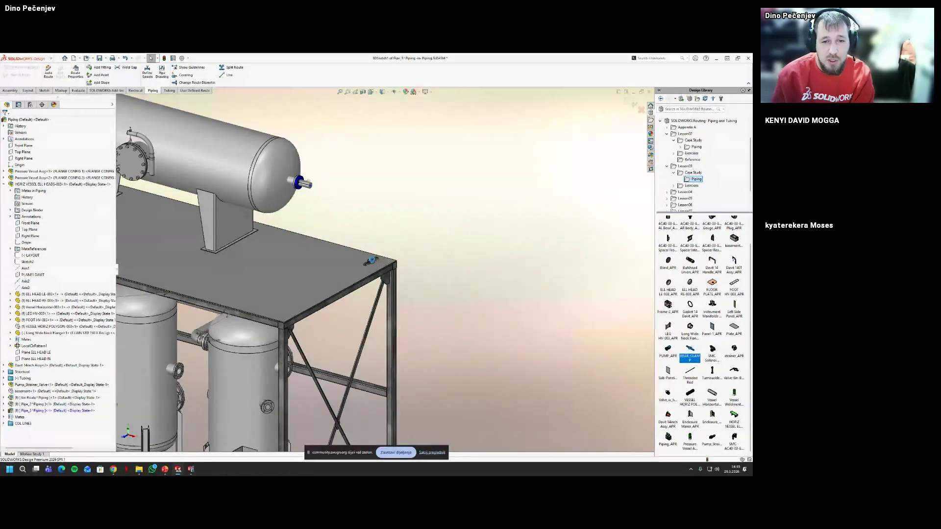
# Auto Route the pipe from the end of the horizontal vessel's flange stub to the axis of the riser clamp
pyautogui.scroll(-5, 353, 201)
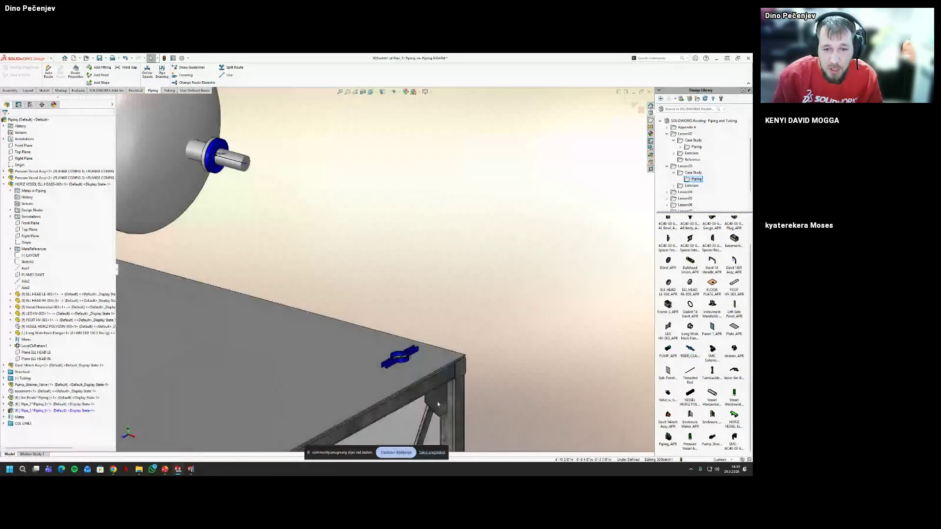
pyautogui.click(48, 73)
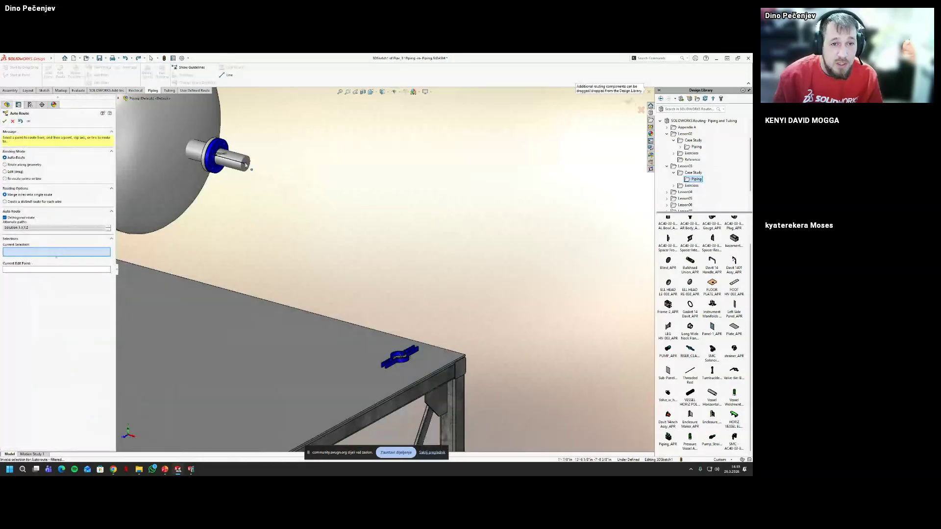
pyautogui.scroll(-4, 421, 359)
pyautogui.scroll(-6, 421, 360)
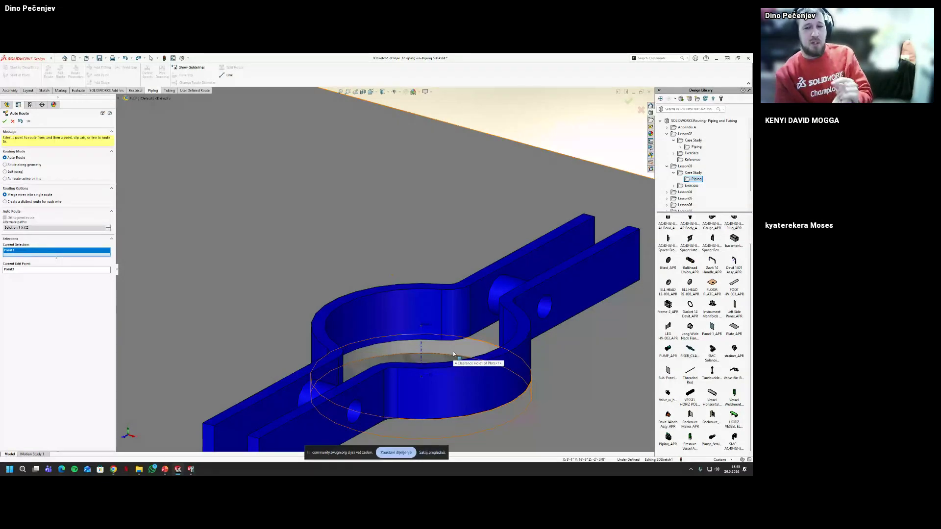
pyautogui.click(421, 338)
pyautogui.scroll(5, 427, 345)
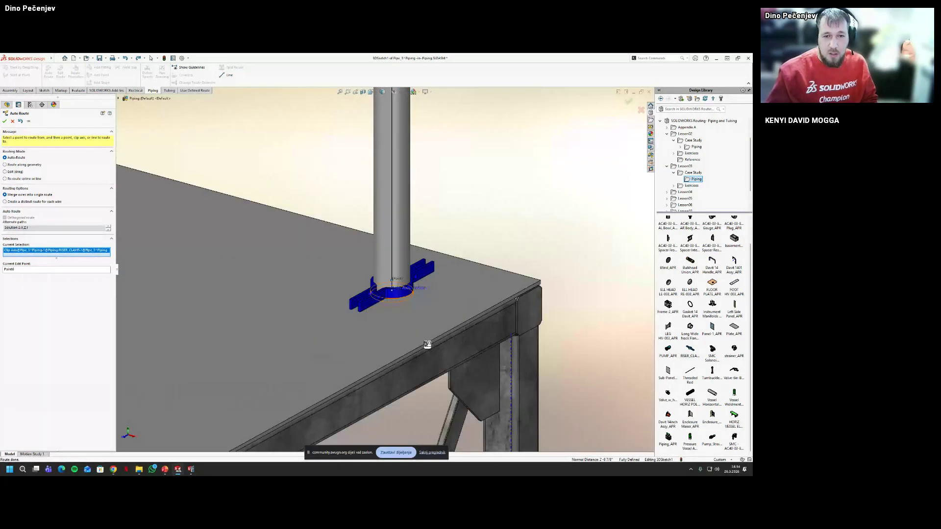
# Accept the Auto Route between the horizontal vessel's flange stub and the riser clamp
pyautogui.scroll(5, 428, 344)
pyautogui.scroll(-6, 385, 265)
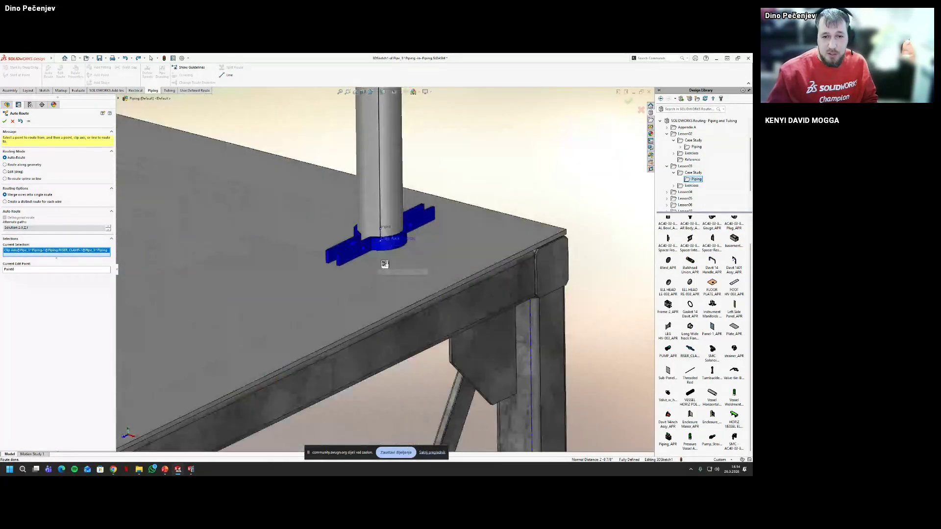
pyautogui.scroll(4, 383, 273)
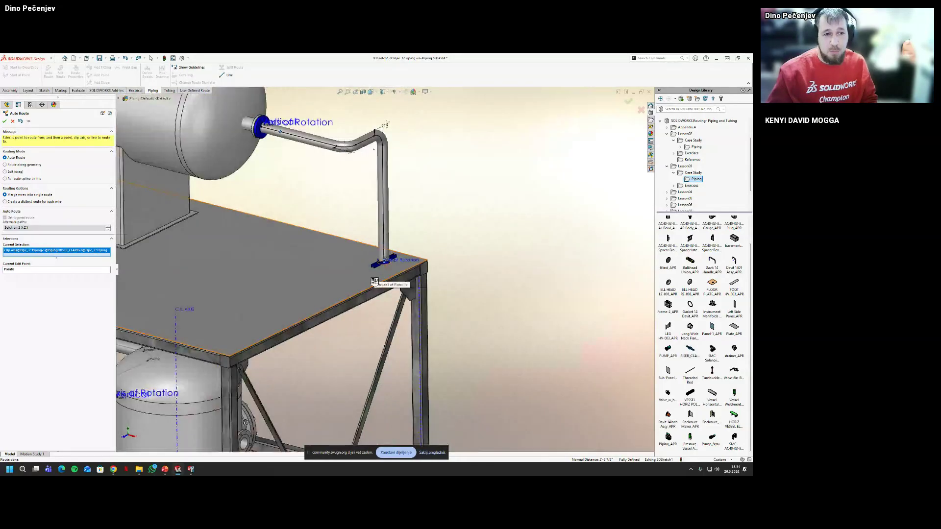
pyautogui.scroll(1, 374, 281)
pyautogui.click(5, 122)
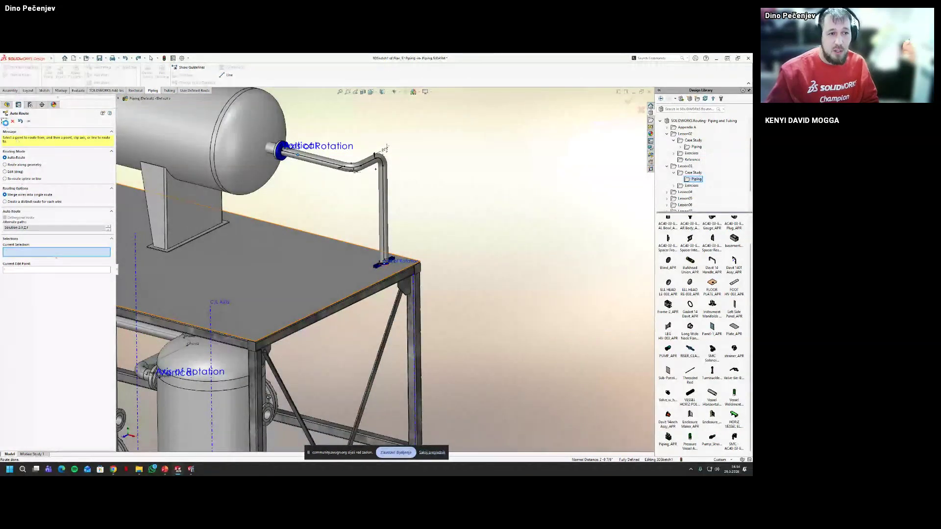
# Extend the end of the vertical pipe down through the riser clamp to a point below the platform
pyautogui.scroll(-6, 332, 210)
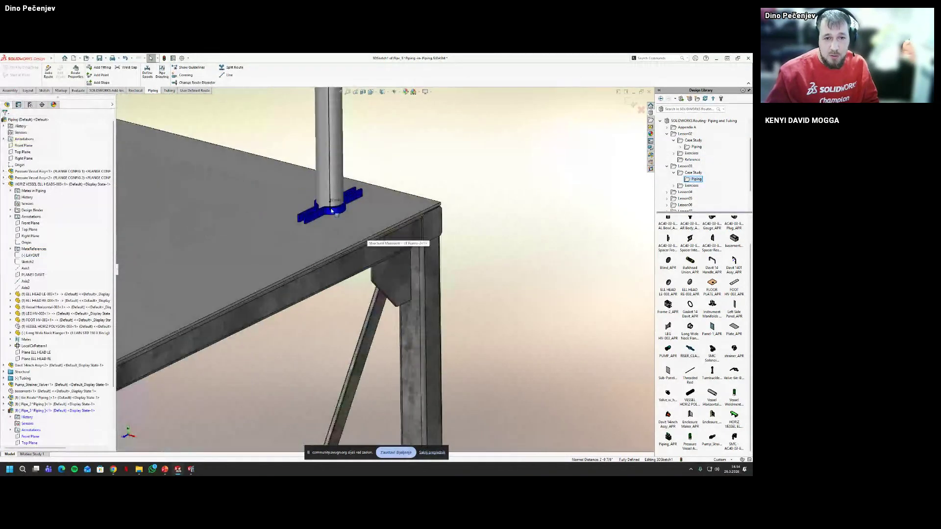
pyautogui.click(331, 212)
pyautogui.moveTo(332, 212)
pyautogui.mouseDown()
pyautogui.moveTo(352, 390)
pyautogui.moveTo(332, 308)
pyautogui.mouseUp()
pyautogui.click(331, 233)
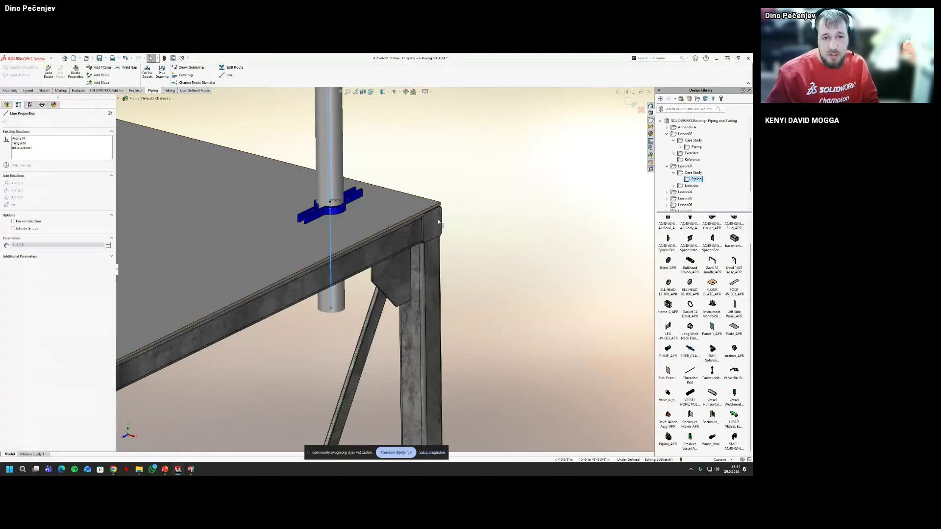
pyautogui.press('Escape')
# Open the flanges folder inside the piping folder of the routing design library
pyautogui.scroll(5, 292, 407)
pyautogui.scroll(-5, 313, 341)
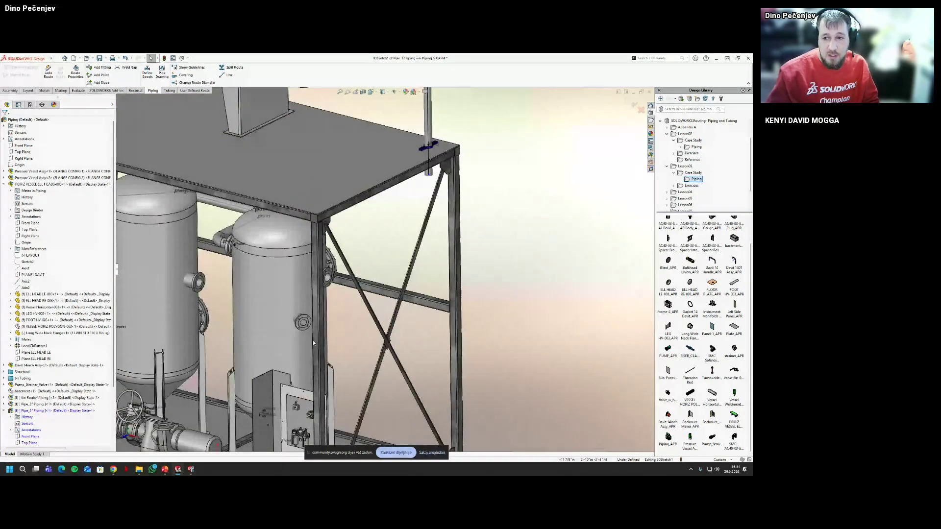
pyautogui.moveTo(312, 340); pyautogui.dragTo(341, 340, button='middle')
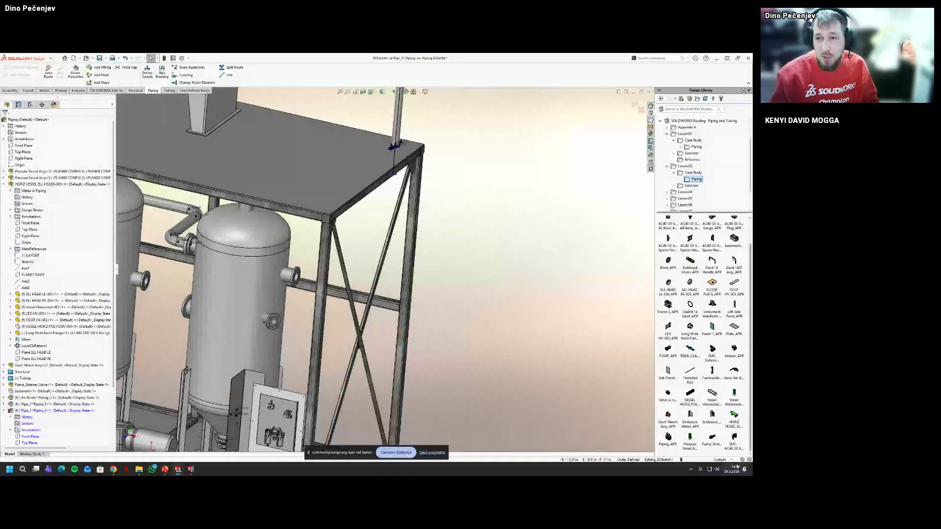
pyautogui.scroll(2, 691, 140)
pyautogui.click(680, 140)
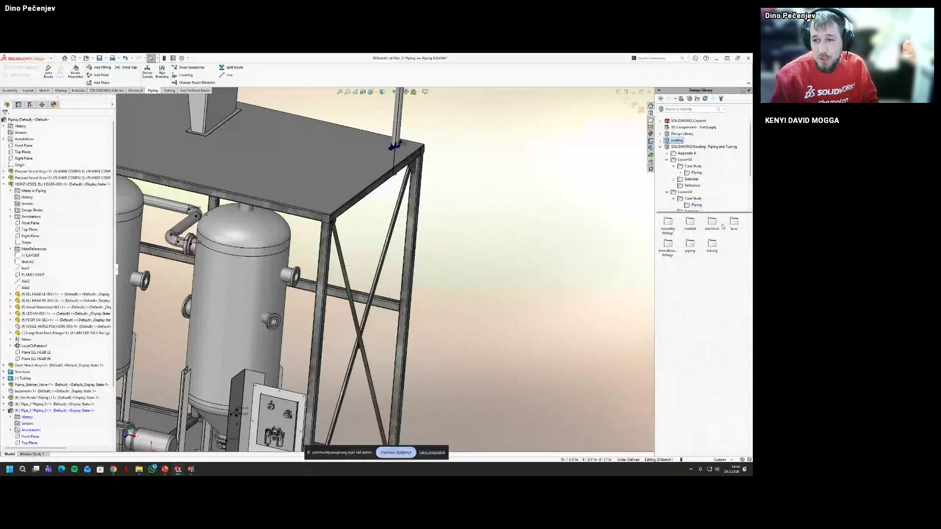
pyautogui.doubleClick(693, 244)
pyautogui.doubleClick(735, 223)
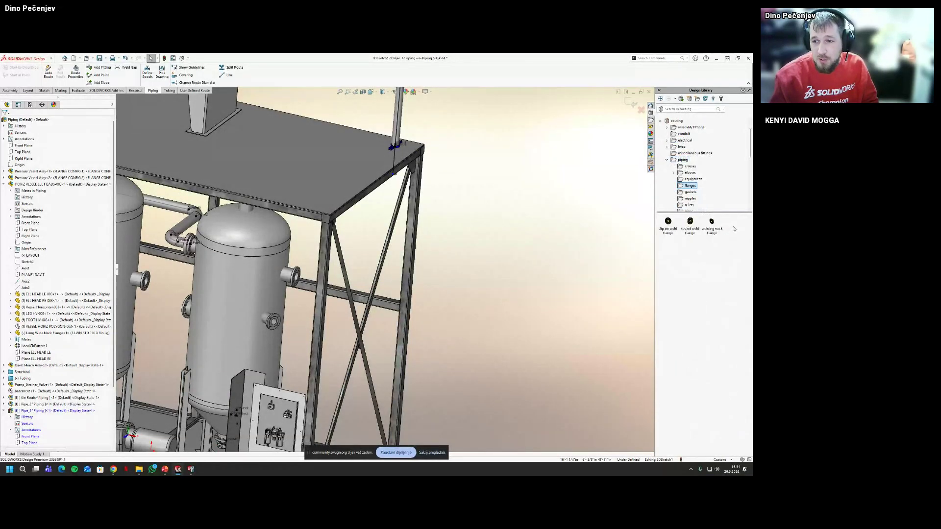
# Add a slip-on weld flange in its default configuration to the lower side nozzle of the vertical vessel beside the control panel
pyautogui.scroll(-5, 238, 339)
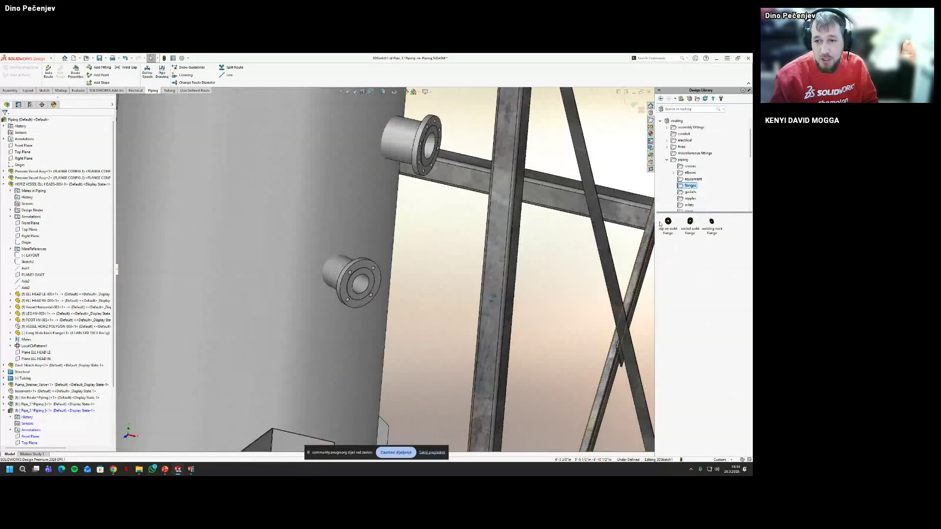
pyautogui.moveTo(668, 222); pyautogui.dragTo(362, 284)
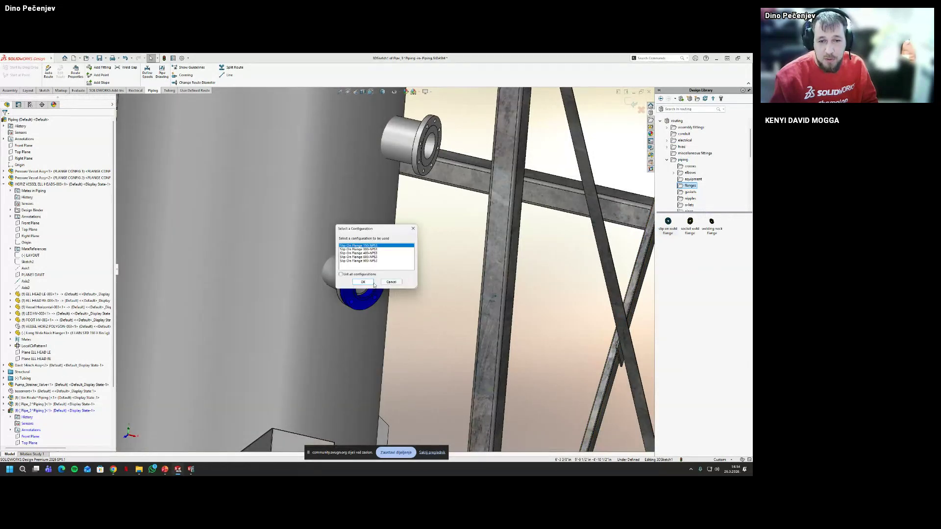
pyautogui.click(393, 280)
pyautogui.scroll(5, 515, 325)
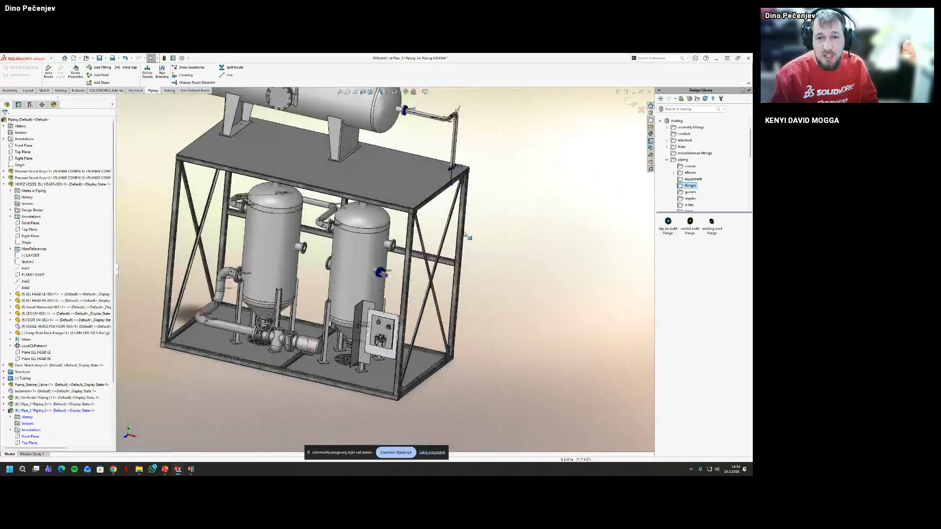
# Auto Route the pipe from its open end below the platform to the new vessel flange stub, using an alternate path solution
pyautogui.scroll(-4, 466, 236)
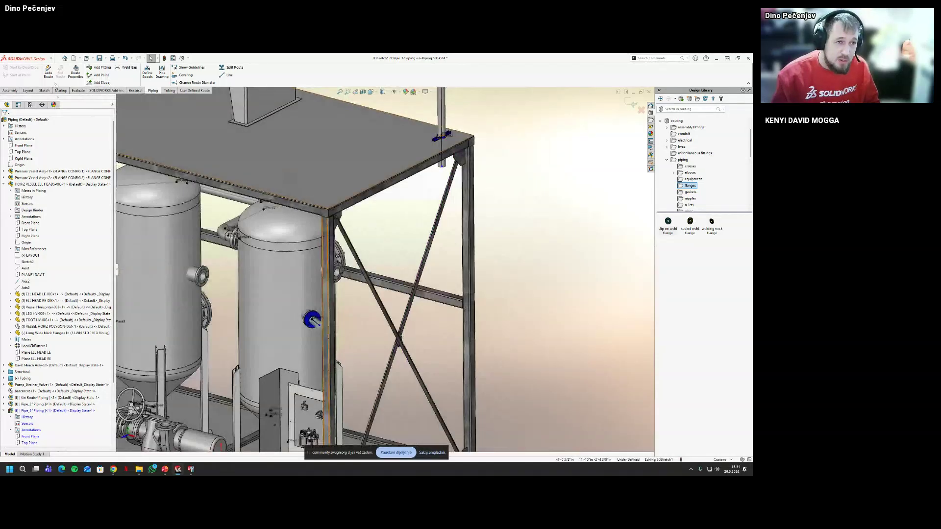
pyautogui.click(51, 76)
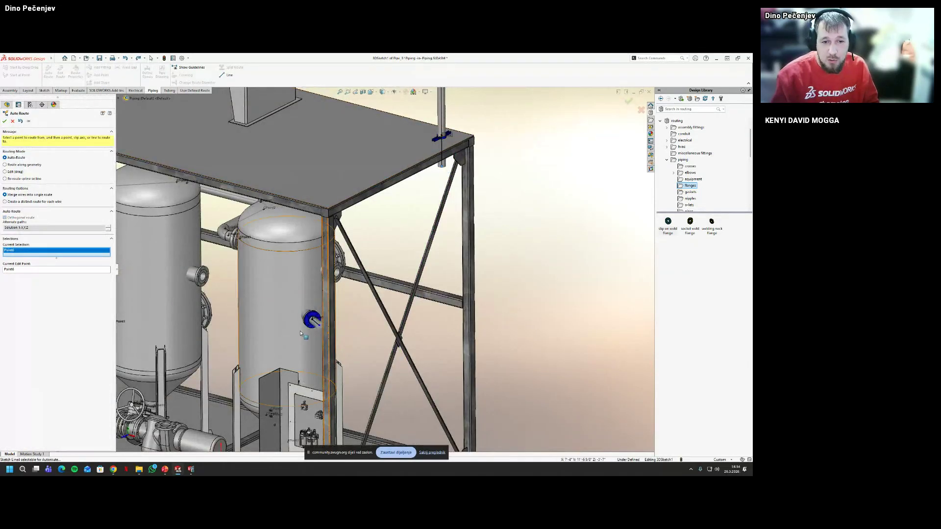
pyautogui.click(313, 322)
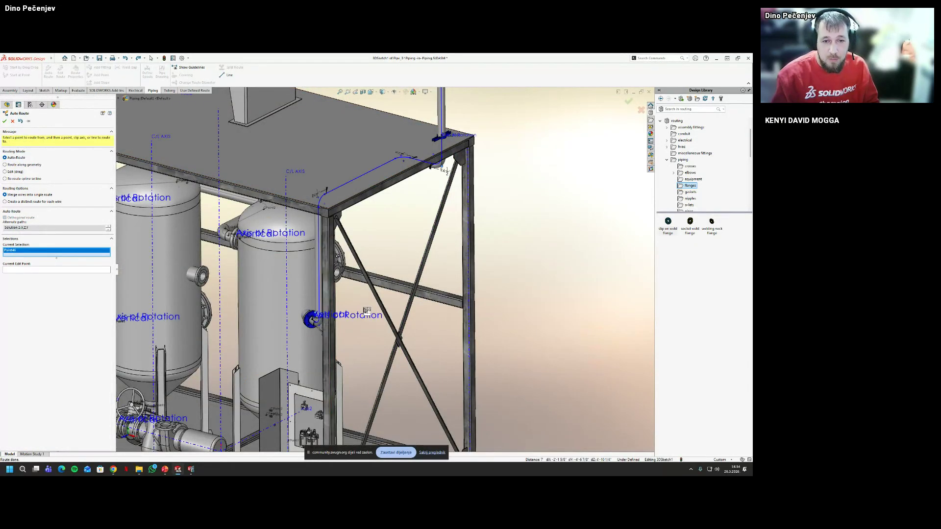
pyautogui.moveTo(368, 310); pyautogui.dragTo(372, 216, button='middle')
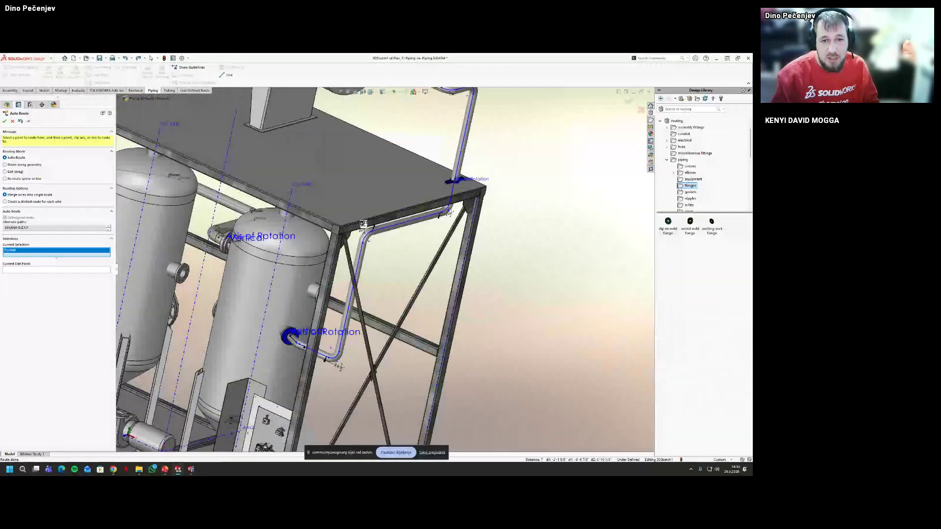
pyautogui.click(6, 120)
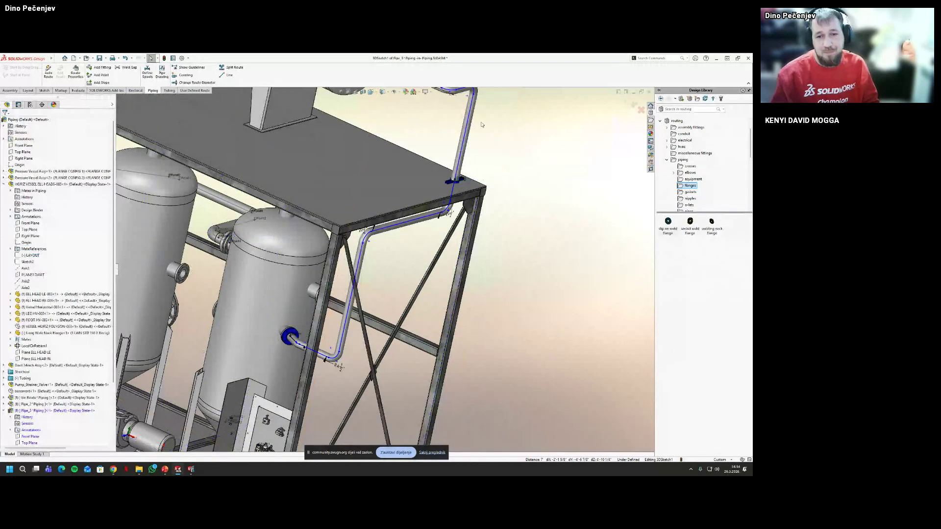
# Make the vertical pipe centreline at the platform corner collinear with the riser clamp's axis line
pyautogui.moveTo(466, 268); pyautogui.dragTo(425, 180, button='middle')
pyautogui.scroll(-5, 412, 269)
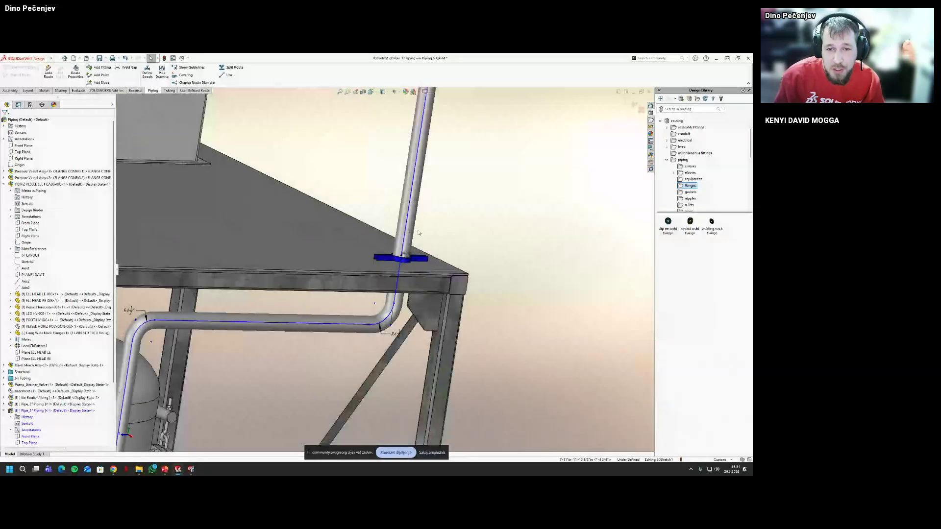
pyautogui.click(466, 290)
pyautogui.moveTo(466, 290); pyautogui.dragTo(487, 297, button='middle')
pyautogui.press('Escape')
pyautogui.click(487, 297)
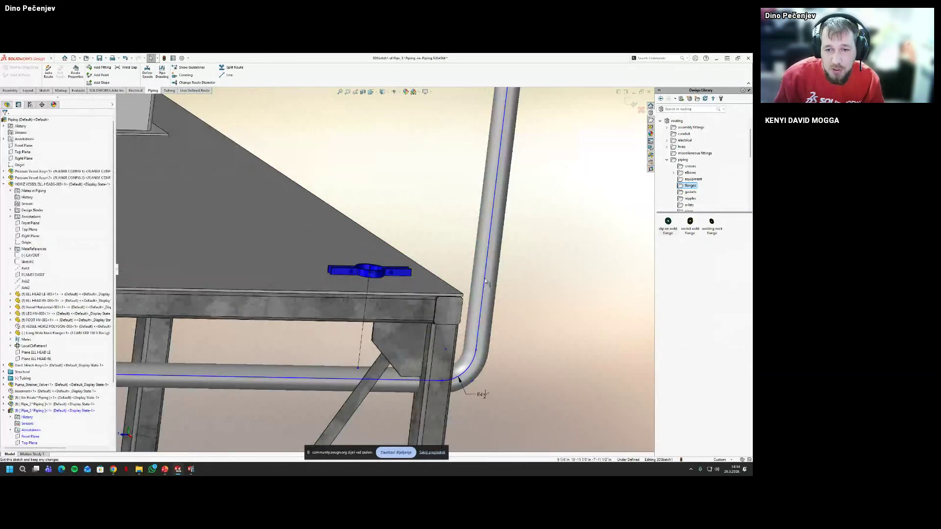
pyautogui.scroll(-10, 357, 273)
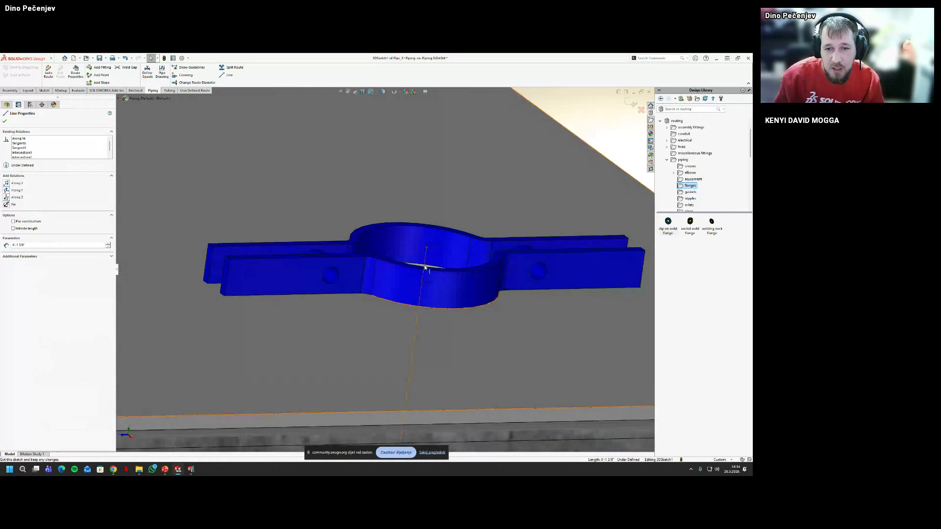
pyautogui.keyDown('ctrl'); pyautogui.click(423, 274); pyautogui.keyUp('ctrl')
pyautogui.scroll(5, 424, 277)
pyautogui.scroll(3, 397, 269)
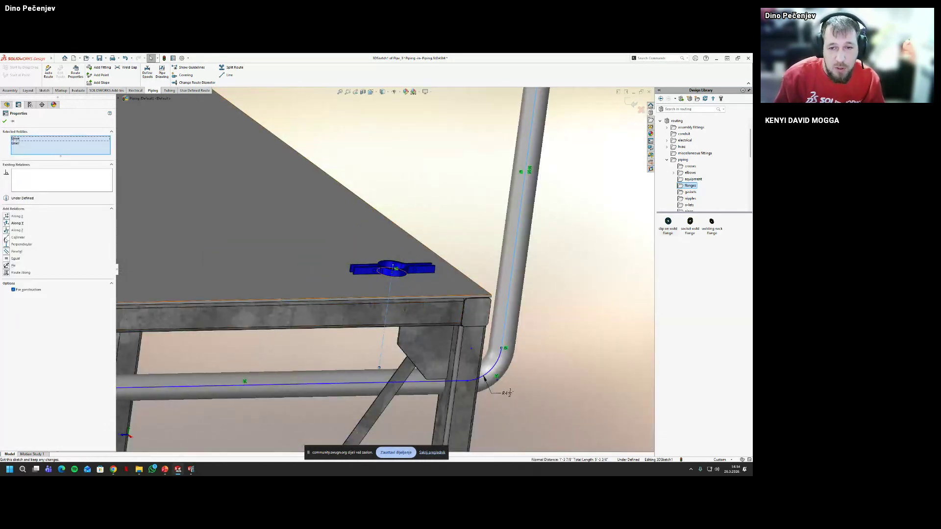
pyautogui.click(575, 275)
# Dimension the horizontal pipe run under the platform from the frame beam's lower edge and set the distance to 1 ft
pyautogui.scroll(5, 348, 315)
pyautogui.hotkey('ctrl', '1')
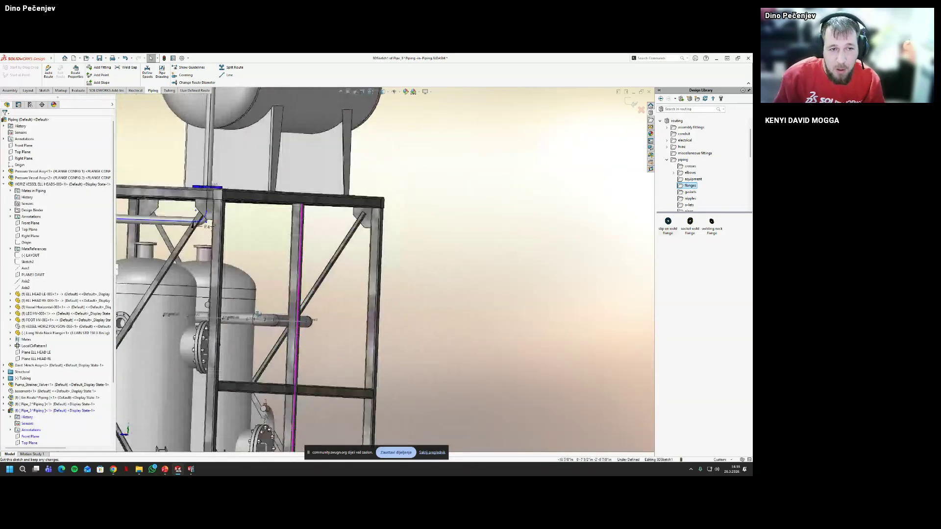
pyautogui.scroll(4, 308, 345)
pyautogui.moveTo(414, 318); pyautogui.dragTo(174, 320, button='middle')
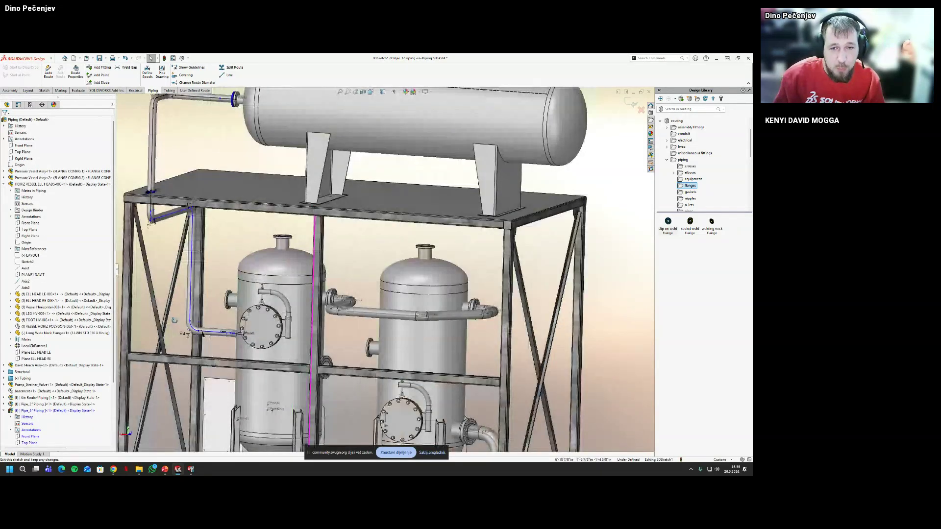
pyautogui.scroll(5, 174, 321)
pyautogui.moveTo(390, 222); pyautogui.dragTo(374, 159, button='middle')
pyautogui.scroll(2, 338, 125)
pyautogui.click(338, 127)
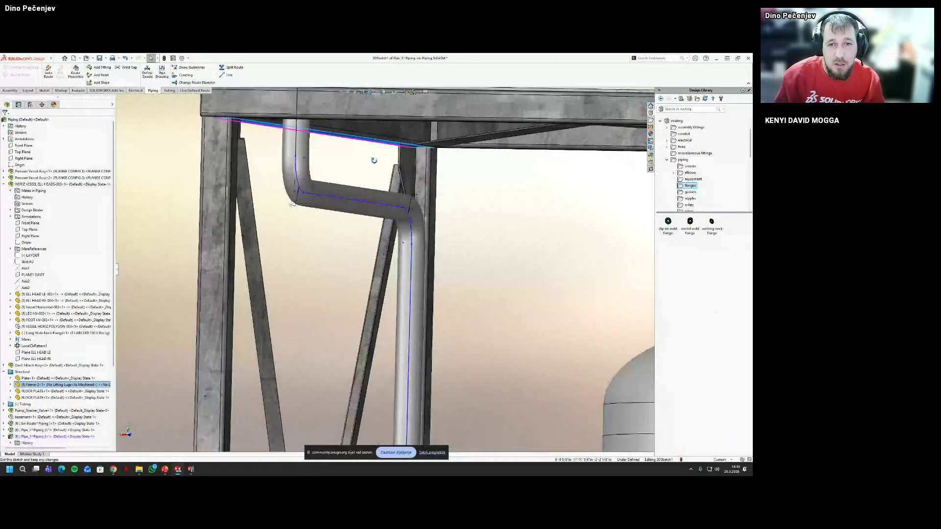
pyautogui.click(338, 246)
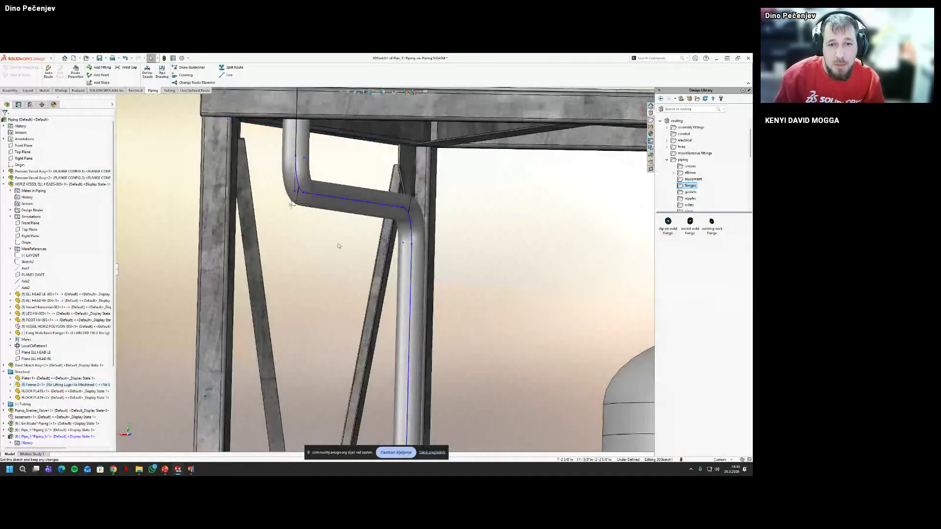
pyautogui.click(357, 204)
pyautogui.moveTo(357, 158)
pyautogui.mouseDown(button='middle')
pyautogui.moveTo(379, 141)
pyautogui.moveTo(367, 146)
pyautogui.moveTo(534, 213)
pyautogui.mouseUp(button='middle')
pyautogui.press('Escape')
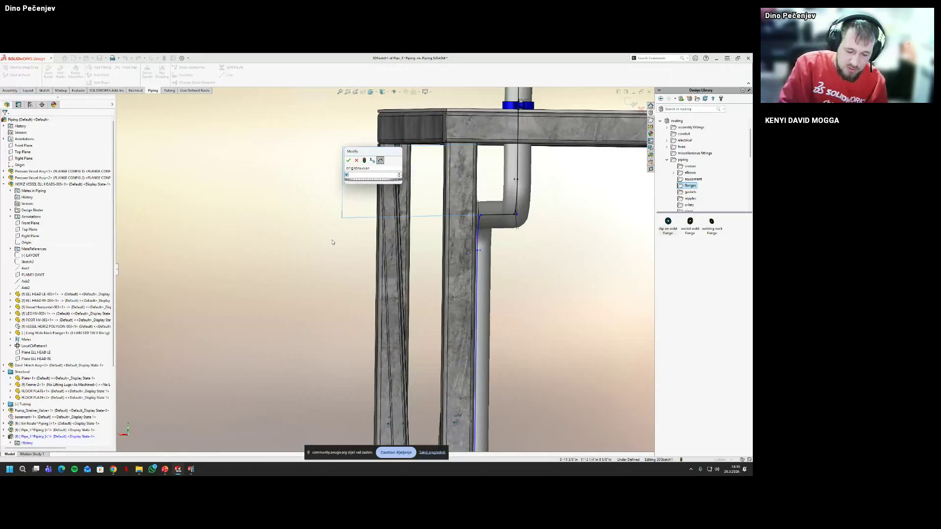
pyautogui.press('Return')
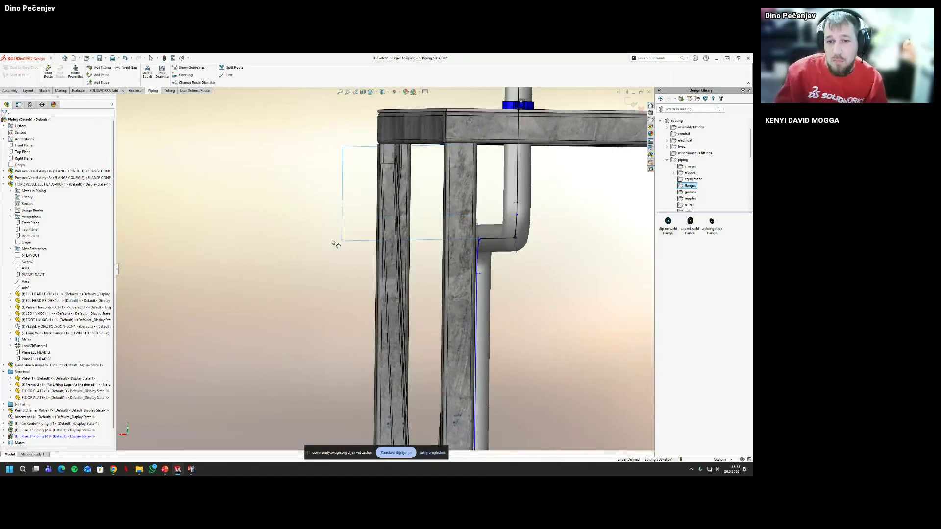
# Reposition the lower vertical pipe run between the platform and the vertical vessel's flange by moving its centreline
pyautogui.moveTo(287, 256); pyautogui.dragTo(486, 267, button='middle')
pyautogui.scroll(5, 378, 278)
pyautogui.scroll(-3, 527, 347)
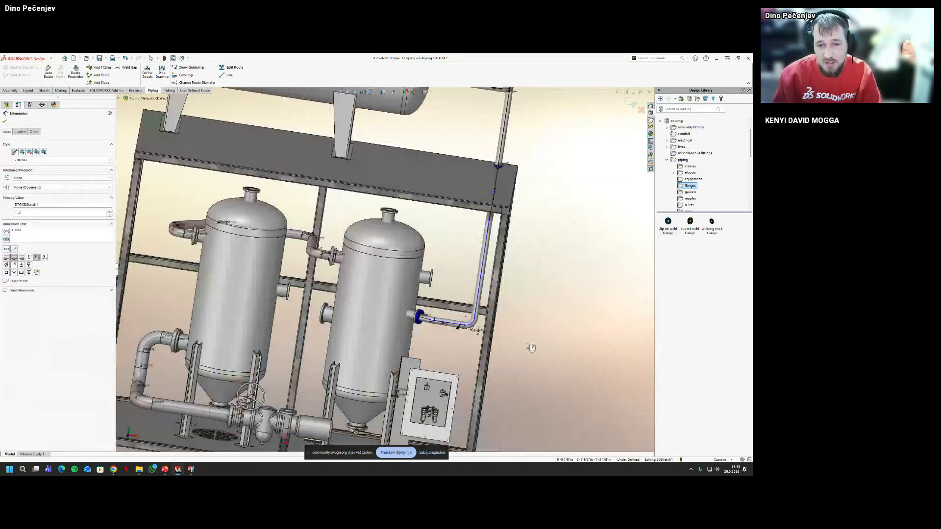
pyautogui.moveTo(528, 346); pyautogui.dragTo(545, 286, button='middle')
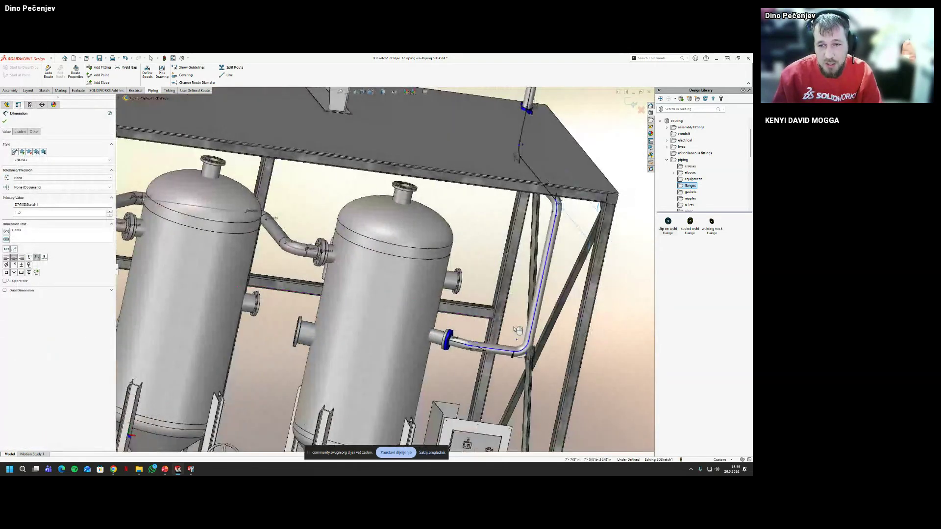
pyautogui.click(544, 284)
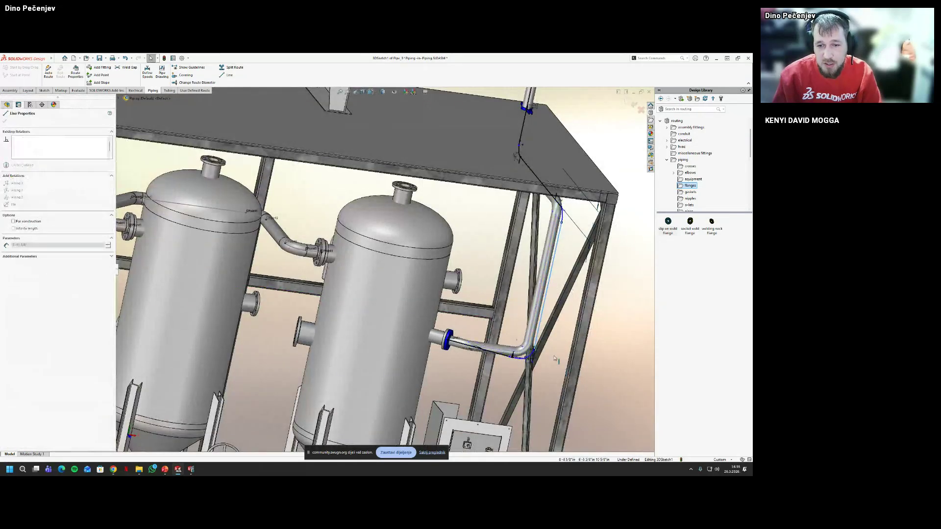
pyautogui.press('Escape')
pyautogui.moveTo(591, 361); pyautogui.dragTo(571, 366, button='middle')
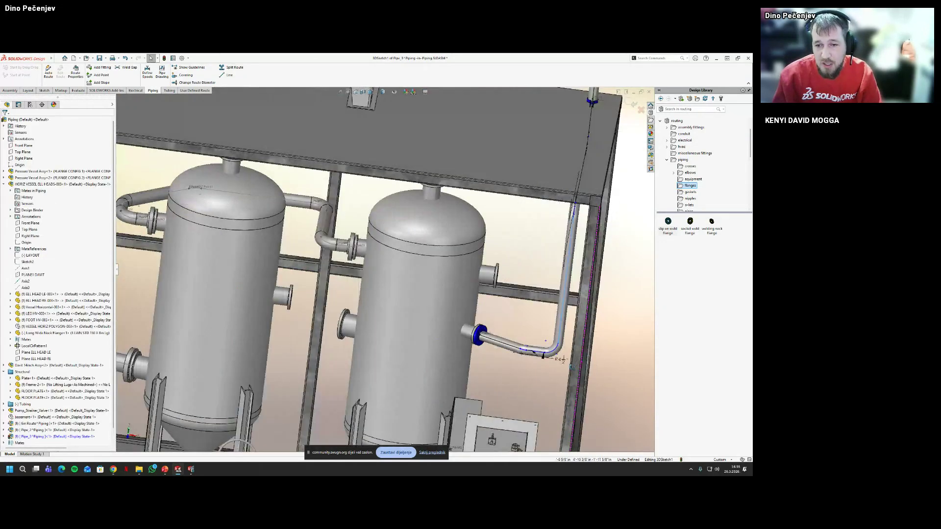
pyautogui.scroll(-2, 607, 359)
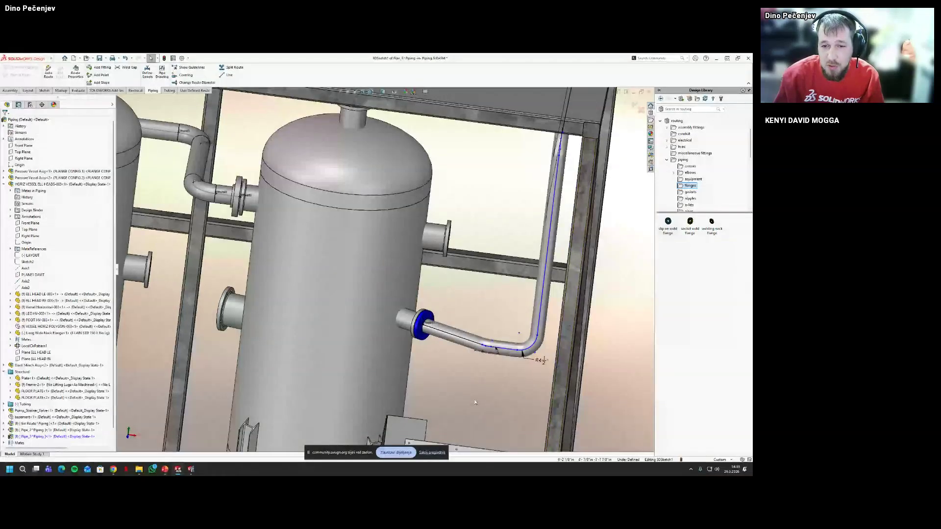
# Finish the route sketch with a form bend at the shallow corner beside the vertical vessel's flange, and leave route editing
pyautogui.click(497, 346)
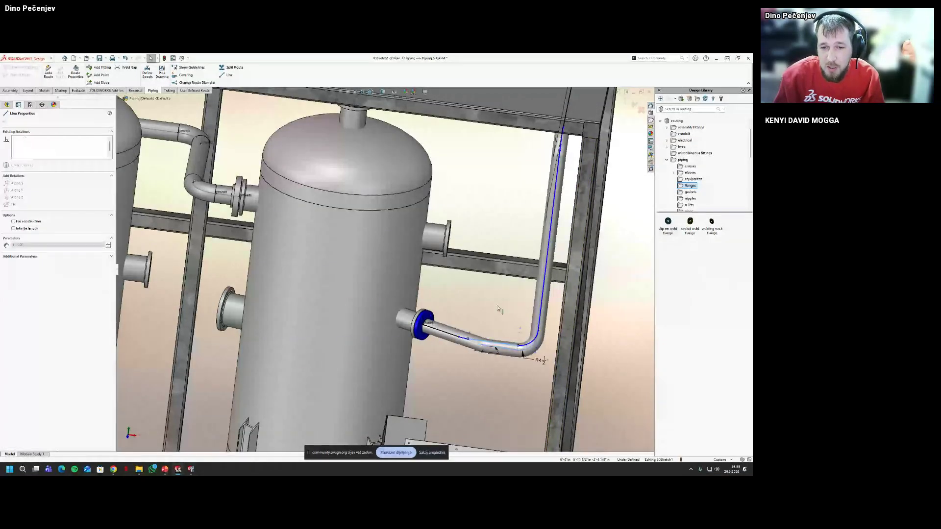
pyautogui.press('Escape')
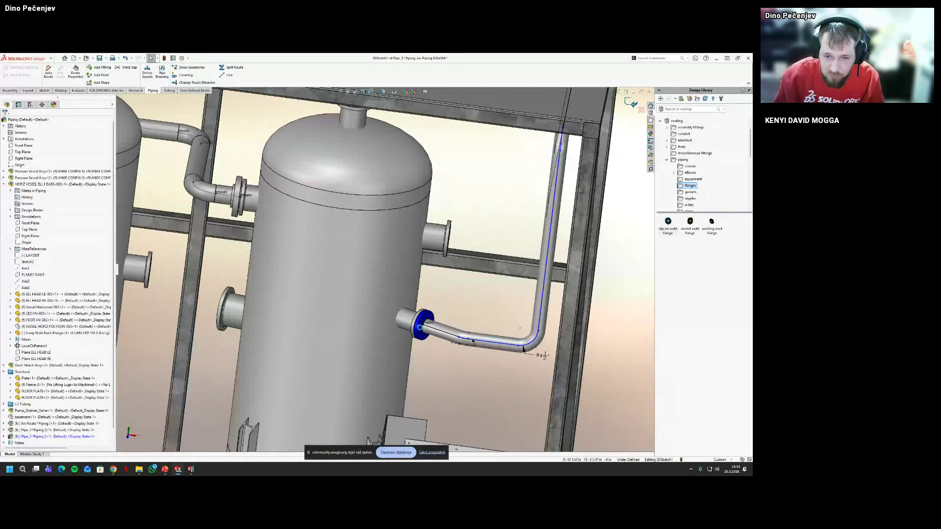
pyautogui.hotkey('ctrl', 'b')
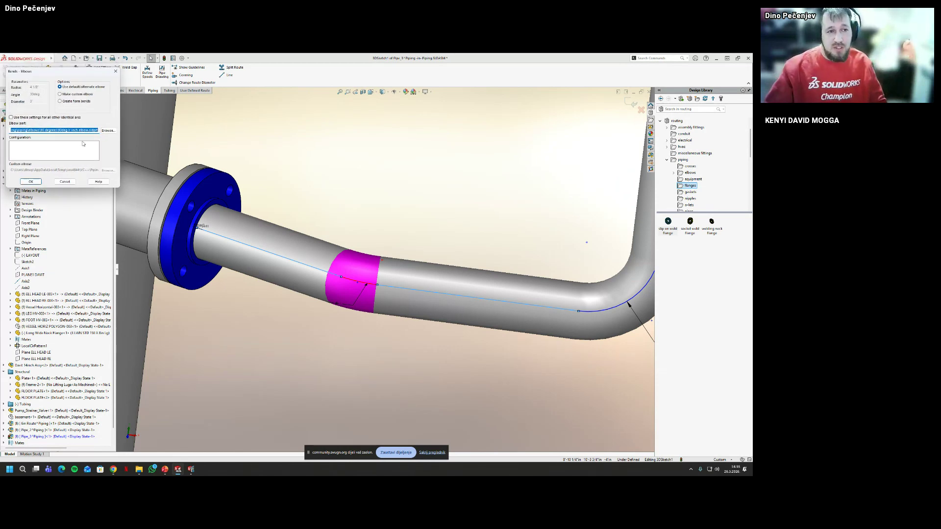
pyautogui.click(83, 101)
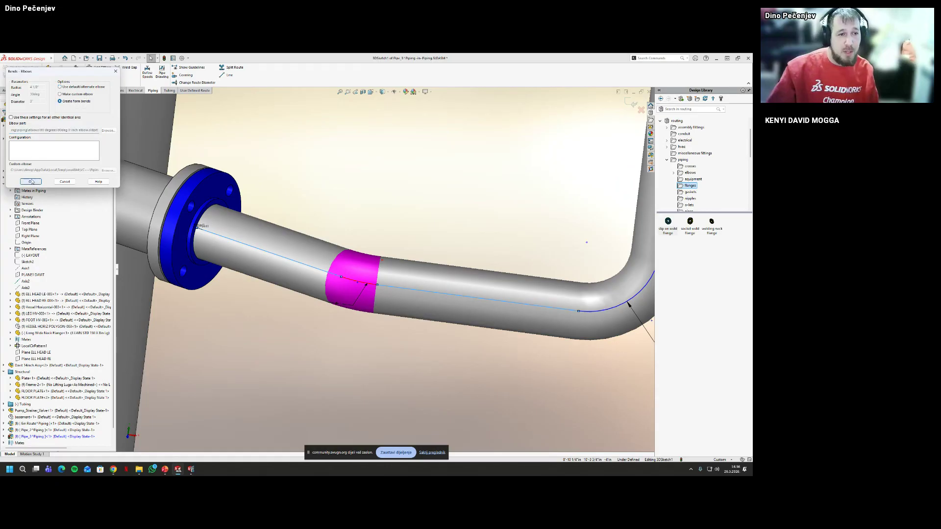
pyautogui.click(31, 182)
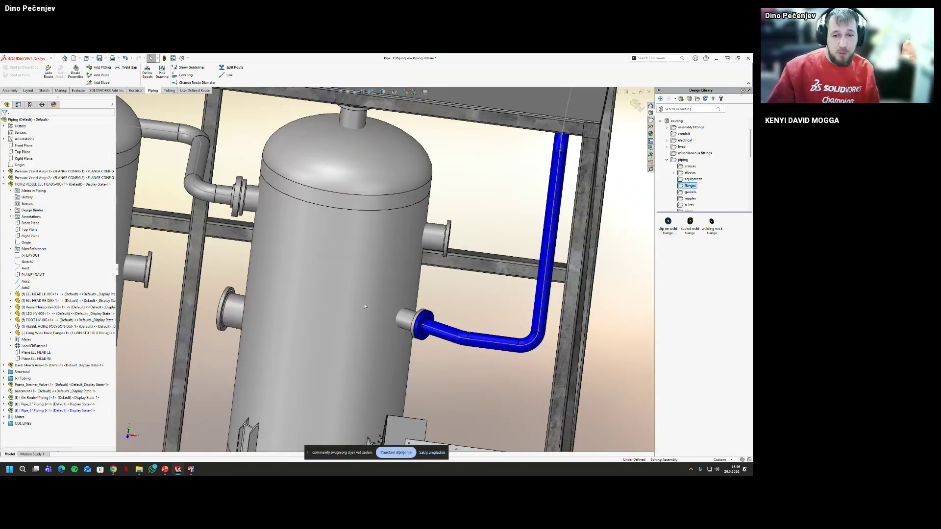
pyautogui.scroll(-5, 461, 339)
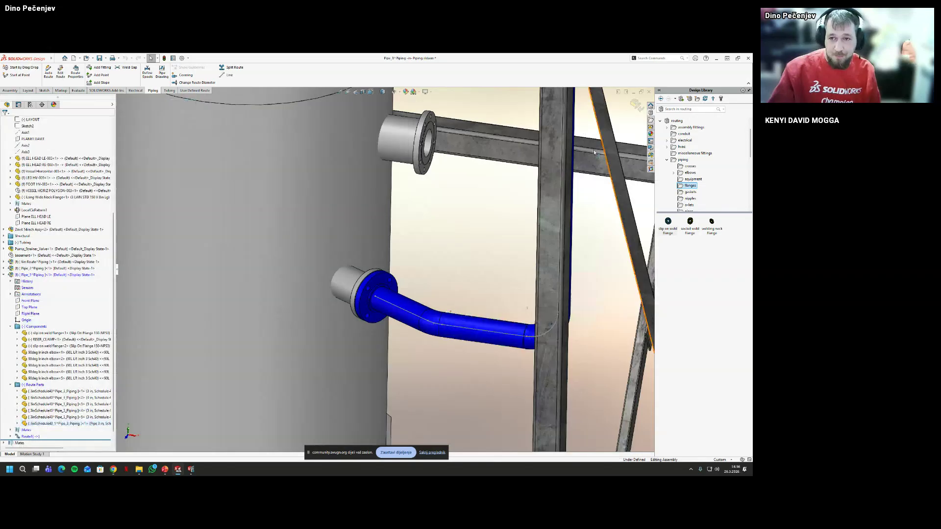
pyautogui.click(637, 104)
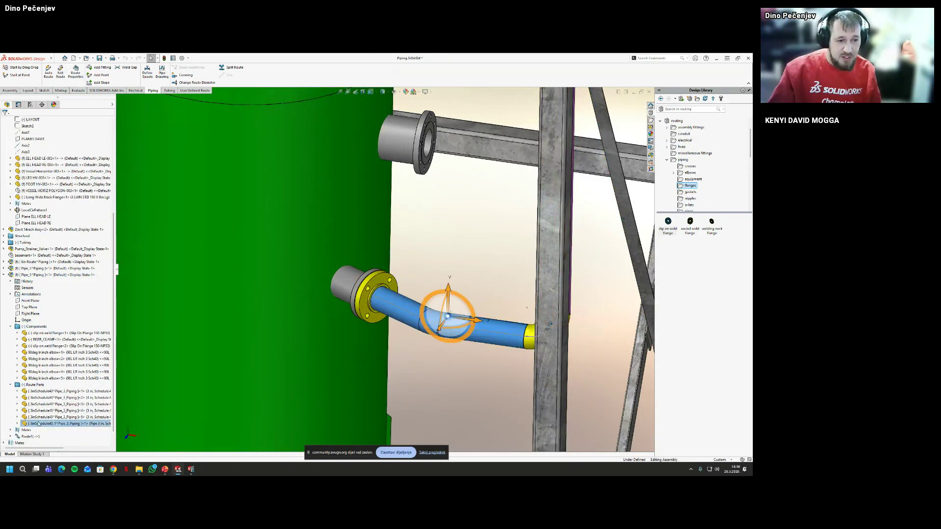
# Reopen the pipe route between the platform and the vertical vessel's side nozzle for editing
pyautogui.click(511, 366)
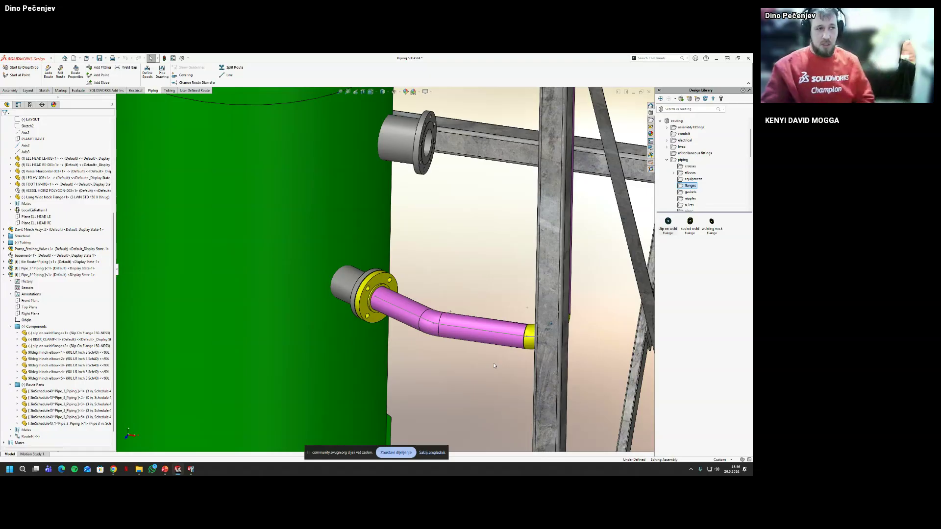
pyautogui.rightClick(489, 340)
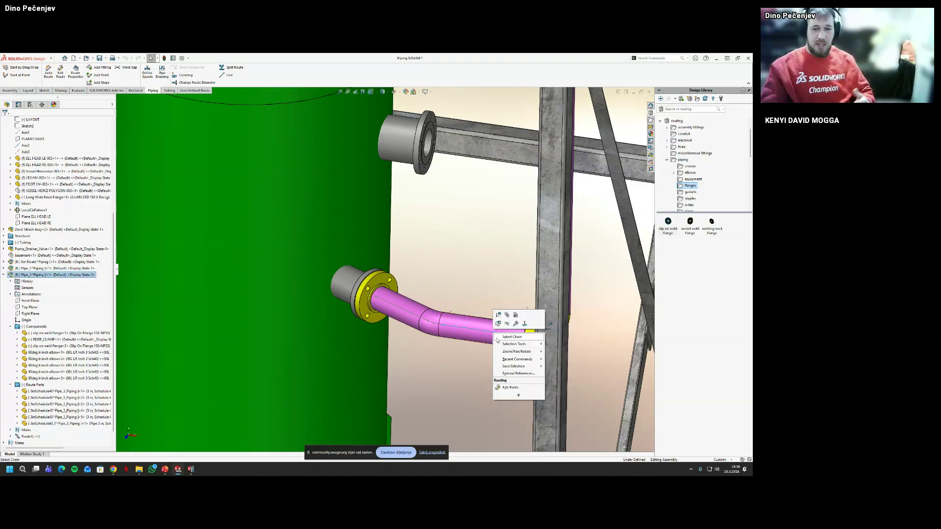
pyautogui.click(519, 387)
pyautogui.scroll(-8, 459, 290)
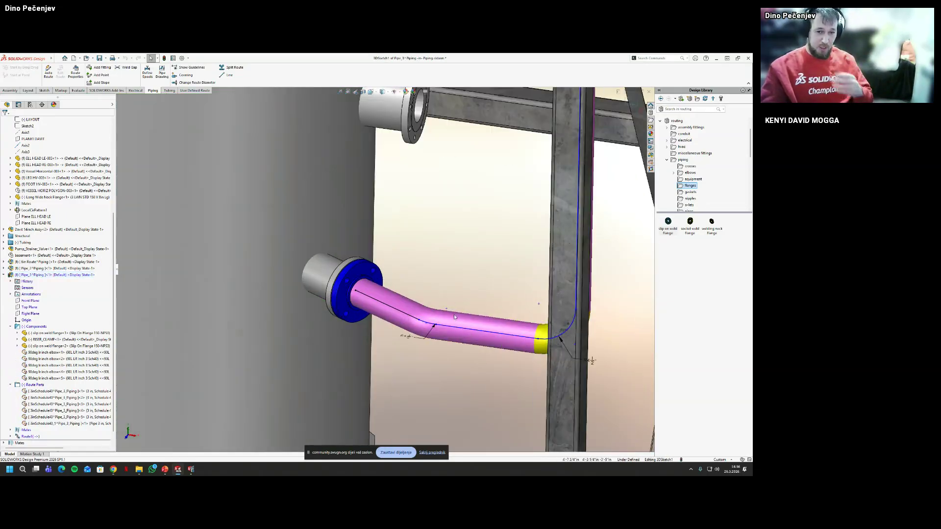
pyautogui.scroll(3, 447, 337)
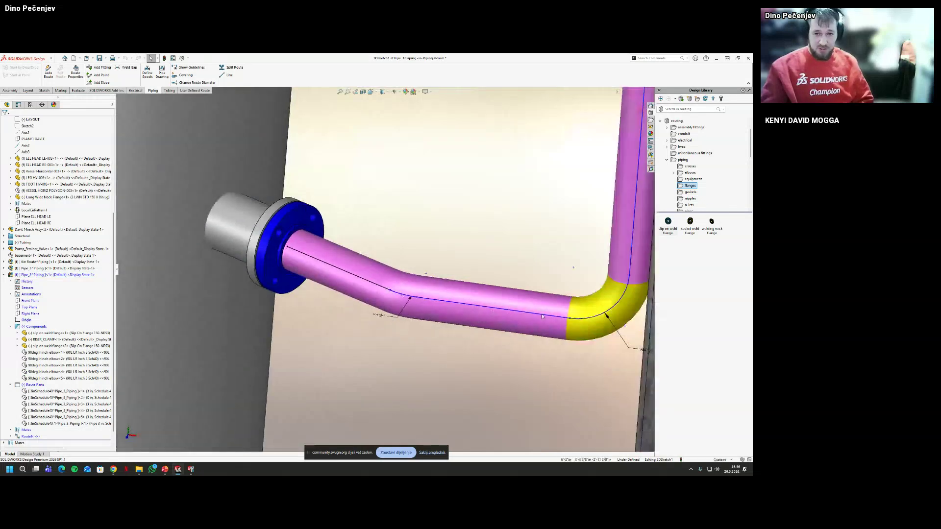
# Review the alternate elbow options for the form bend near the vessel flange, cancel without applying one, and exit the route sketch
pyautogui.rightClick(428, 301)
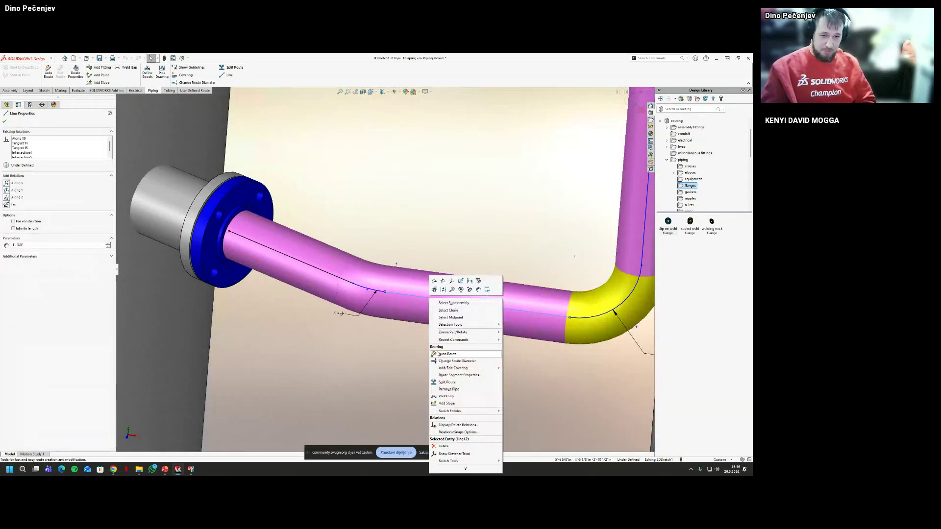
pyautogui.click(353, 319)
pyautogui.rightClick(373, 292)
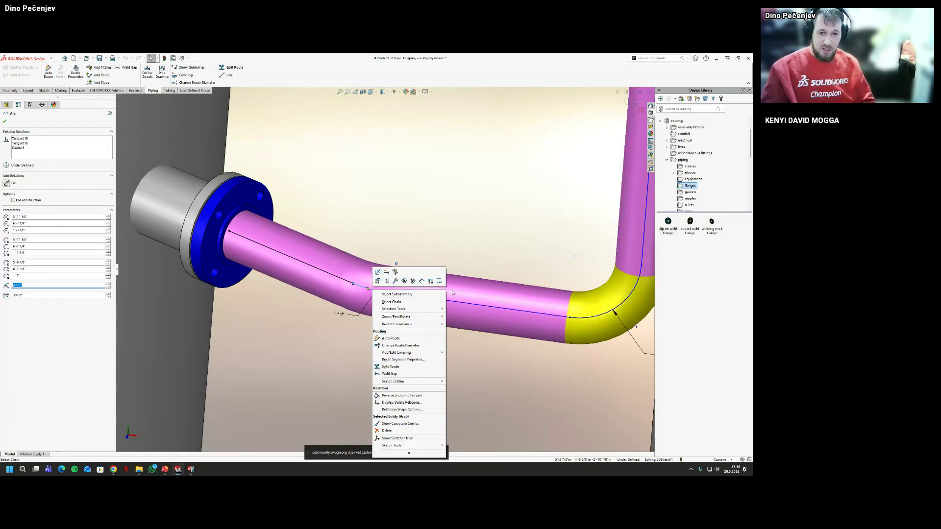
pyautogui.click(431, 281)
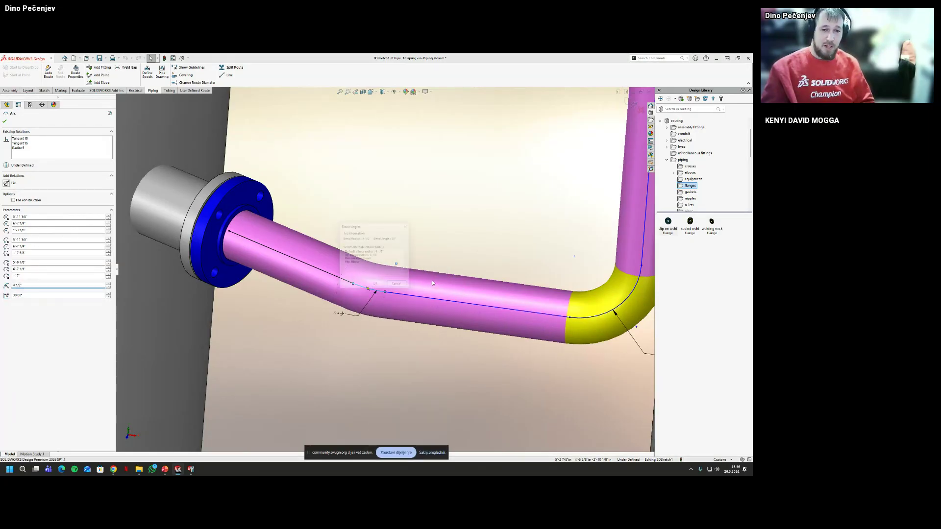
pyautogui.moveTo(383, 227); pyautogui.dragTo(299, 170)
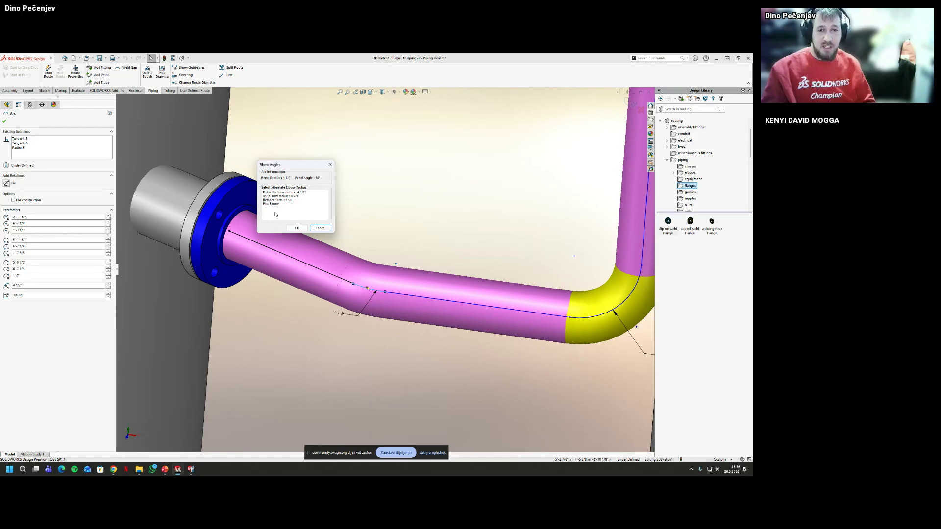
pyautogui.click(289, 196)
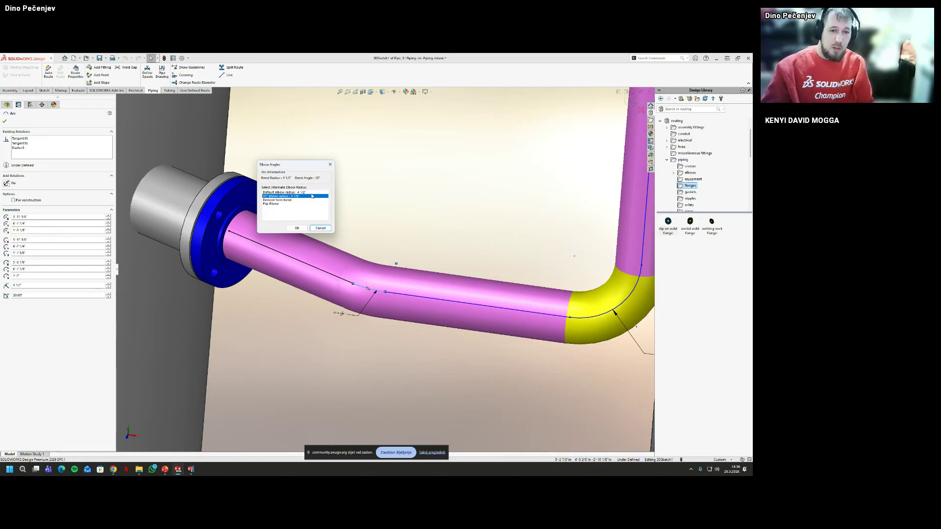
pyautogui.click(287, 201)
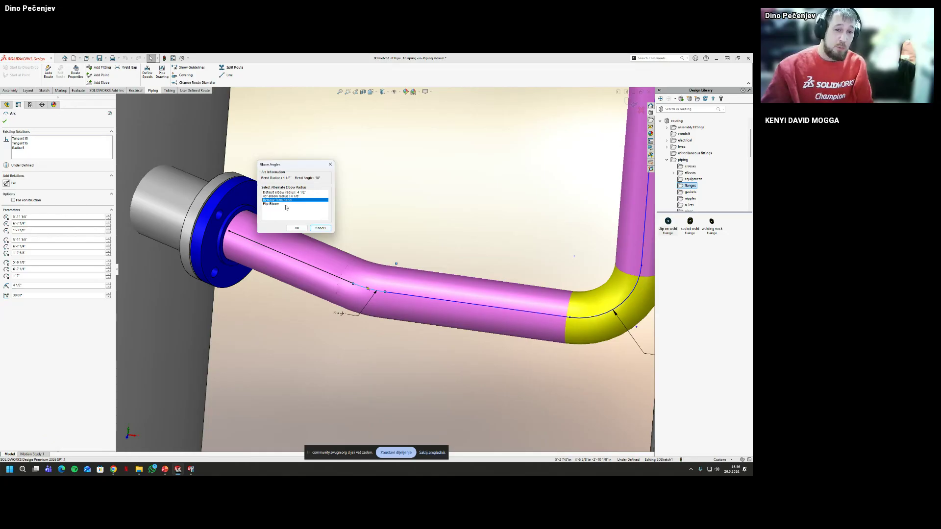
pyautogui.click(321, 229)
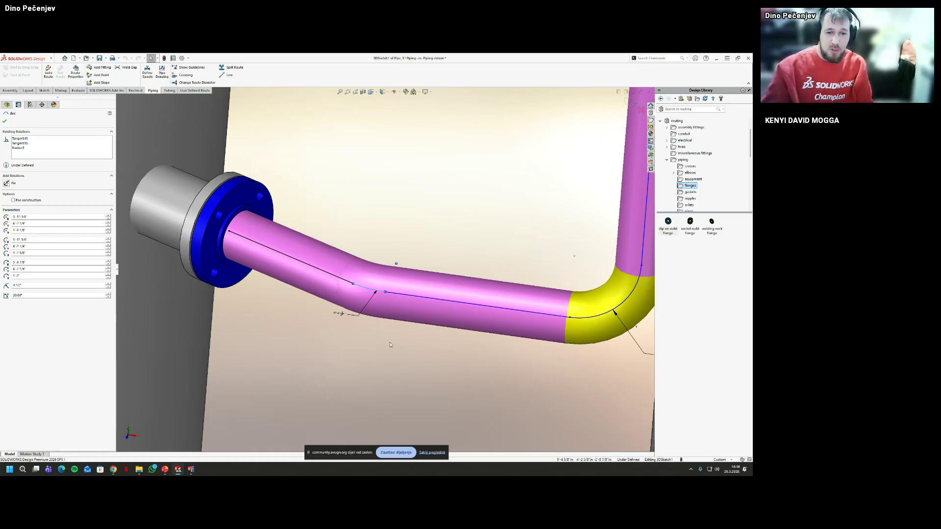
pyautogui.rightClick(376, 291)
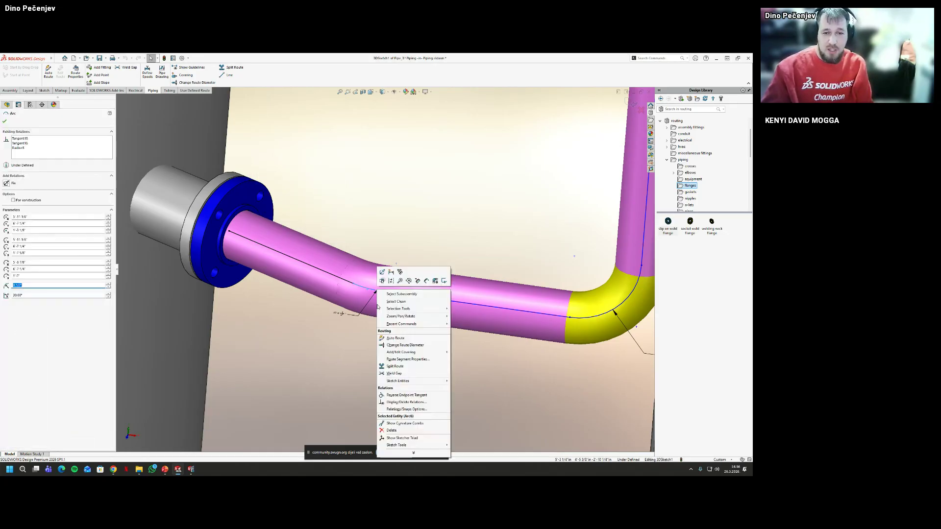
pyautogui.click(435, 281)
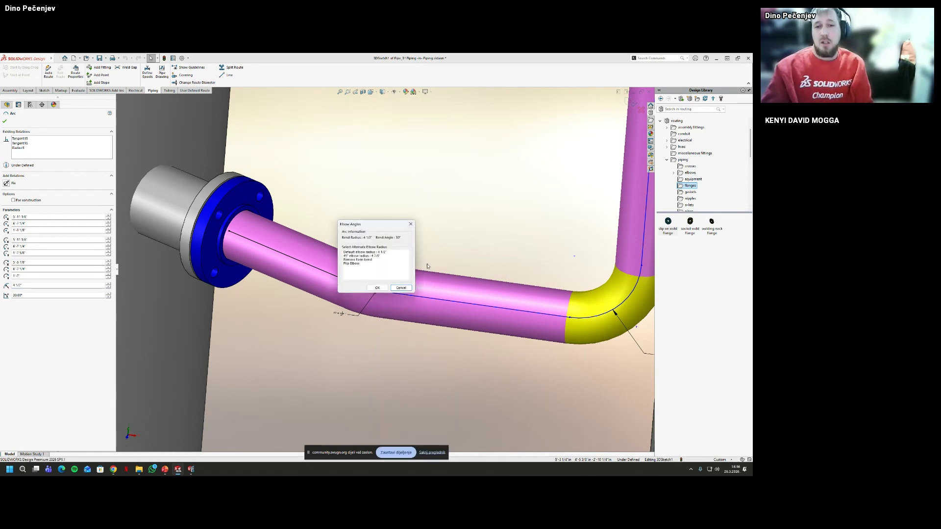
pyautogui.click(401, 288)
pyautogui.click(631, 103)
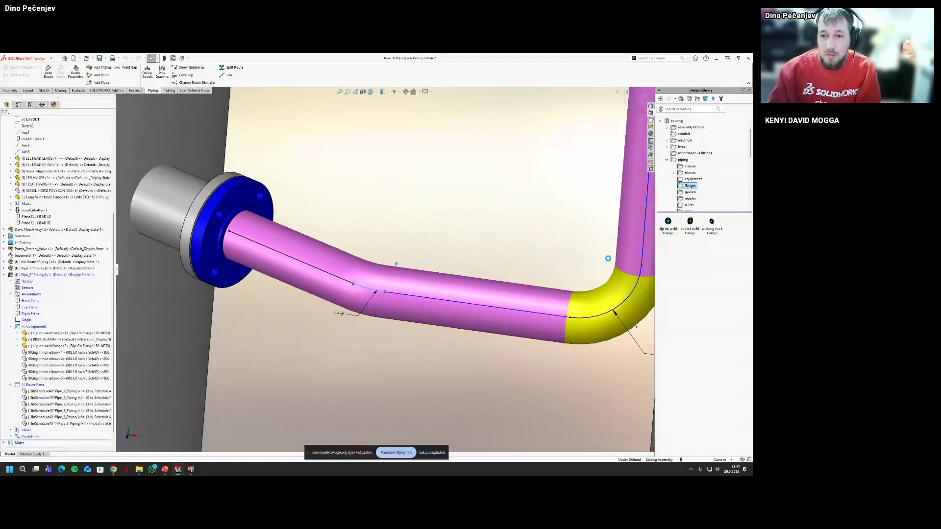
# Examine the finished pipe route from the horizontal vessel through the platform clamp to the vertical vessel
pyautogui.scroll(10, 551, 178)
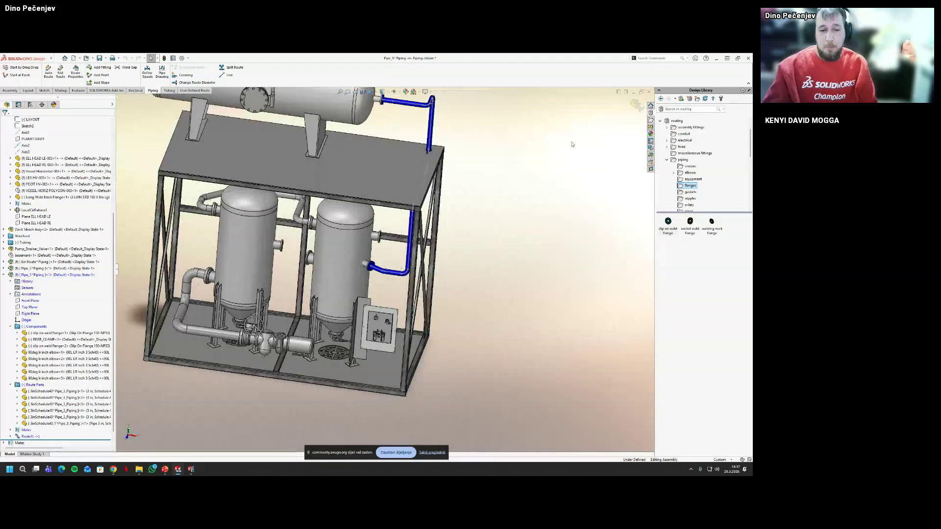
pyautogui.scroll(2, 339, 248)
pyautogui.scroll(-2, 328, 198)
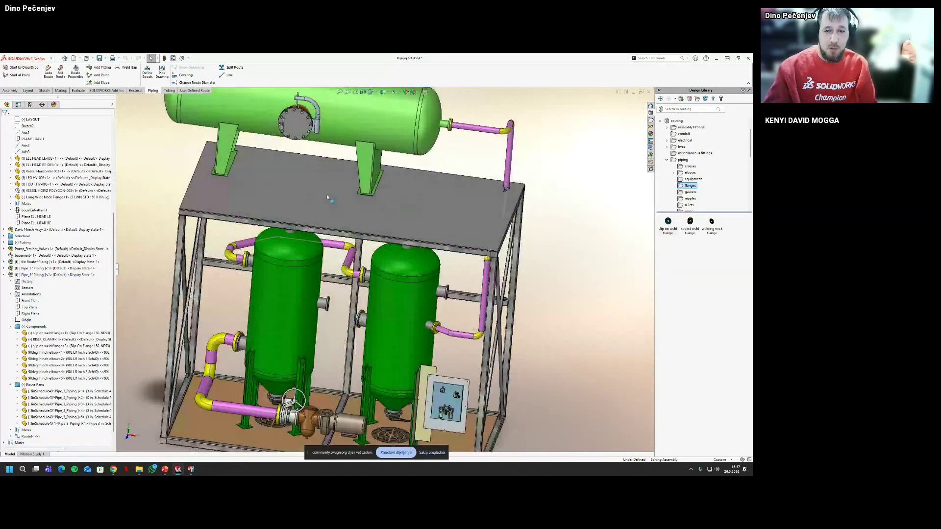
pyautogui.moveTo(490, 226); pyautogui.dragTo(473, 209, button='middle')
pyautogui.scroll(-5, 473, 216)
pyautogui.scroll(5, 473, 216)
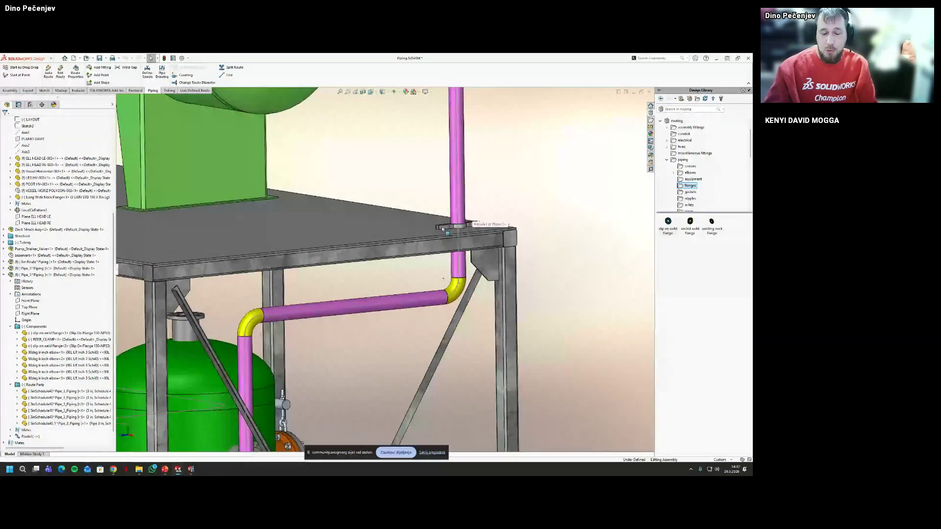
pyautogui.press('f')
pyautogui.moveTo(283, 377); pyautogui.dragTo(284, 375, button='middle')
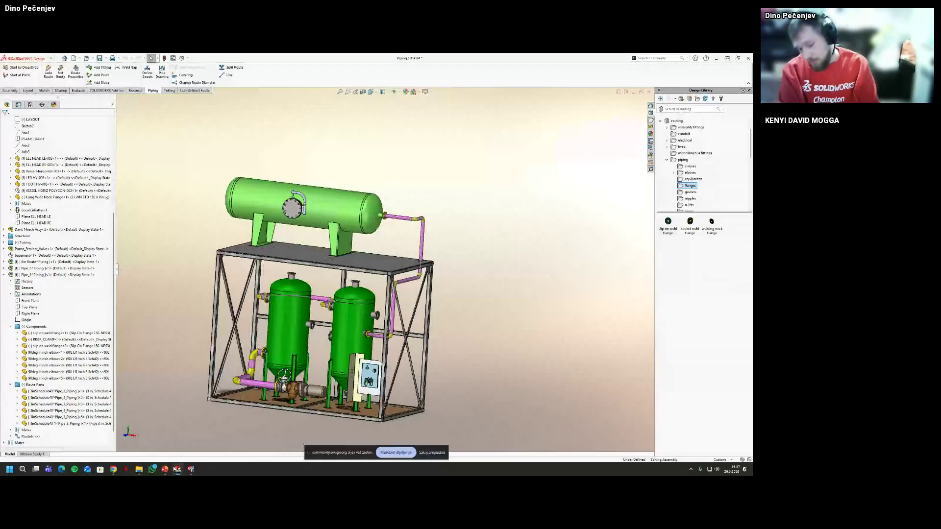
pyautogui.click(166, 470)
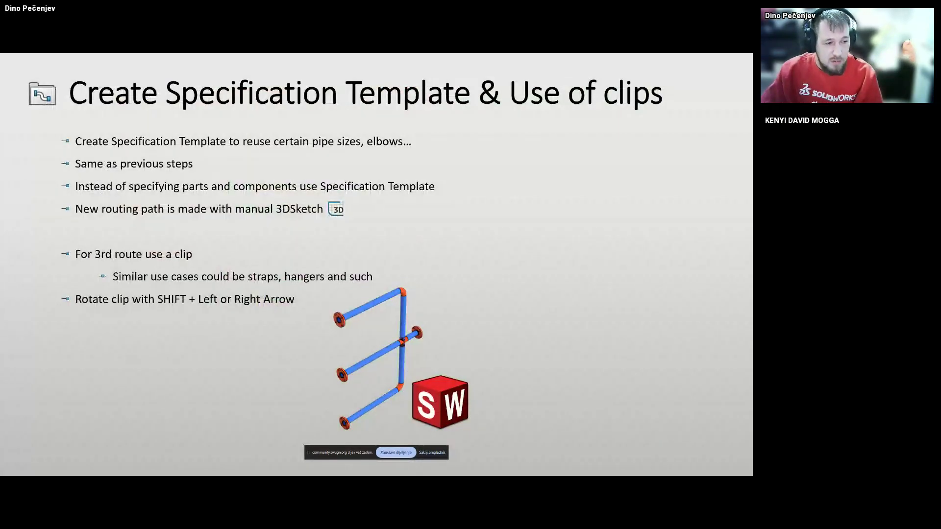
pyautogui.press('Right')
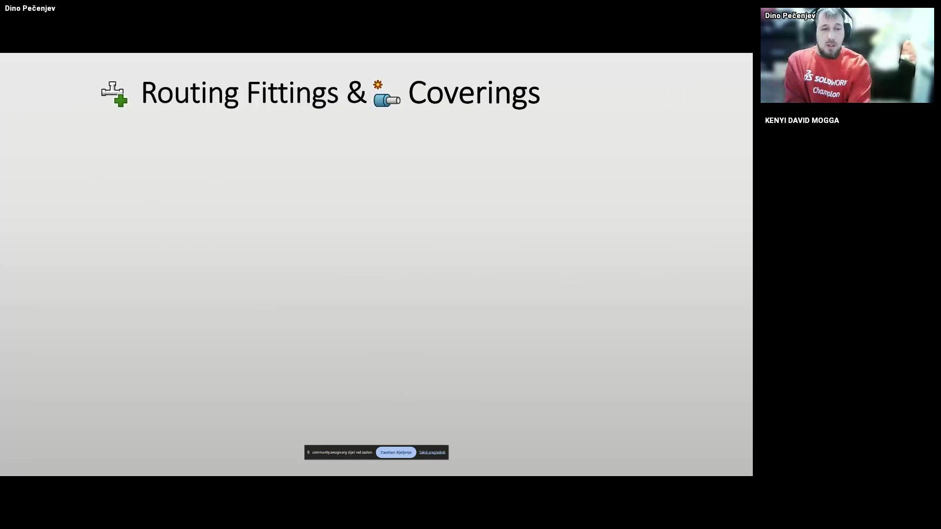
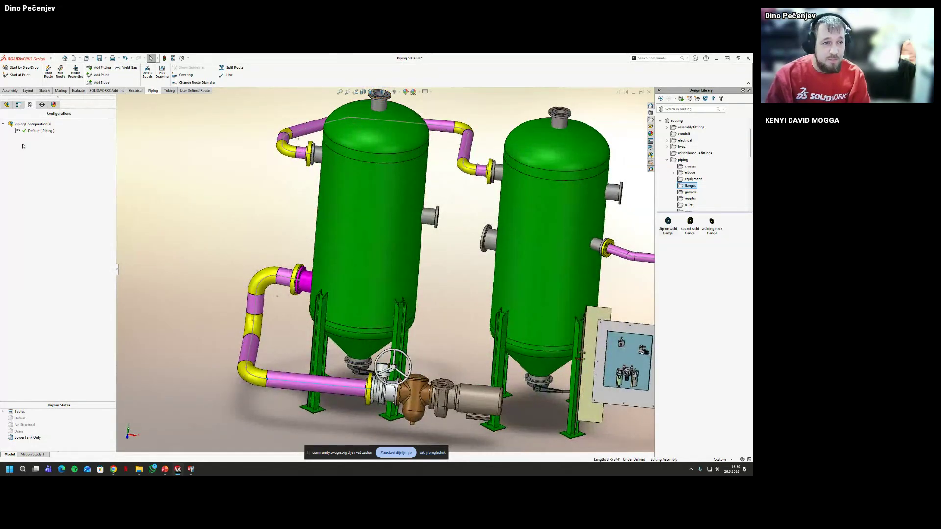
# Open the 6in pipe route between the pump strainer assembly and the first vertical vessel for editing
pyautogui.click(7, 104)
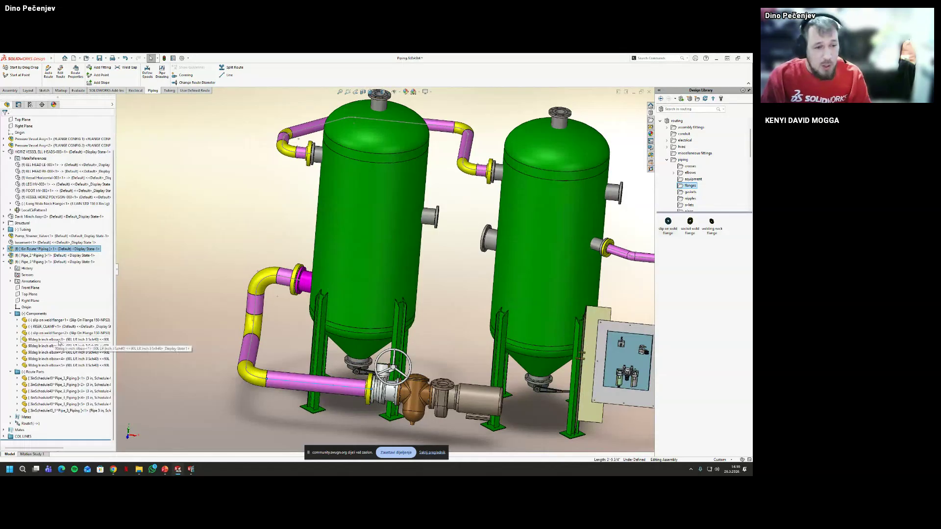
pyautogui.rightClick(338, 390)
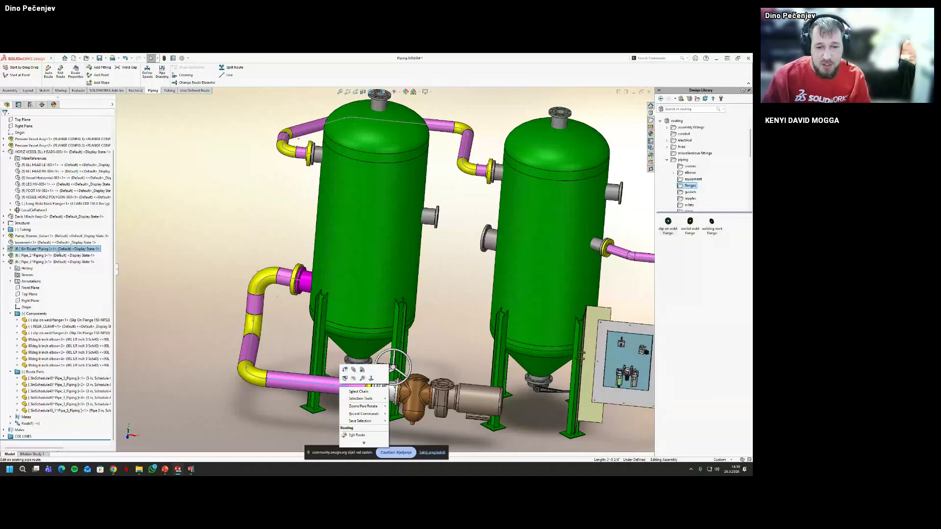
pyautogui.click(357, 436)
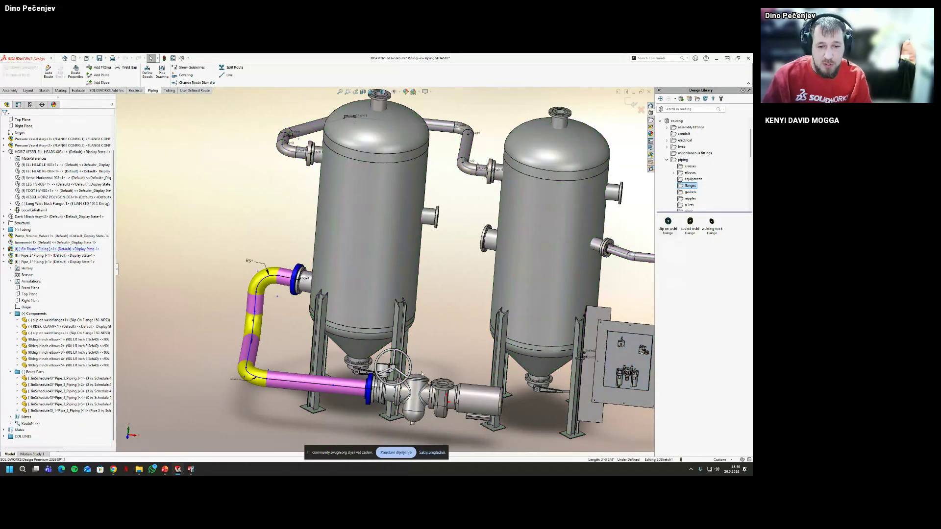
pyautogui.scroll(3, 421, 374)
pyautogui.moveTo(421, 374); pyautogui.dragTo(369, 256, button='middle')
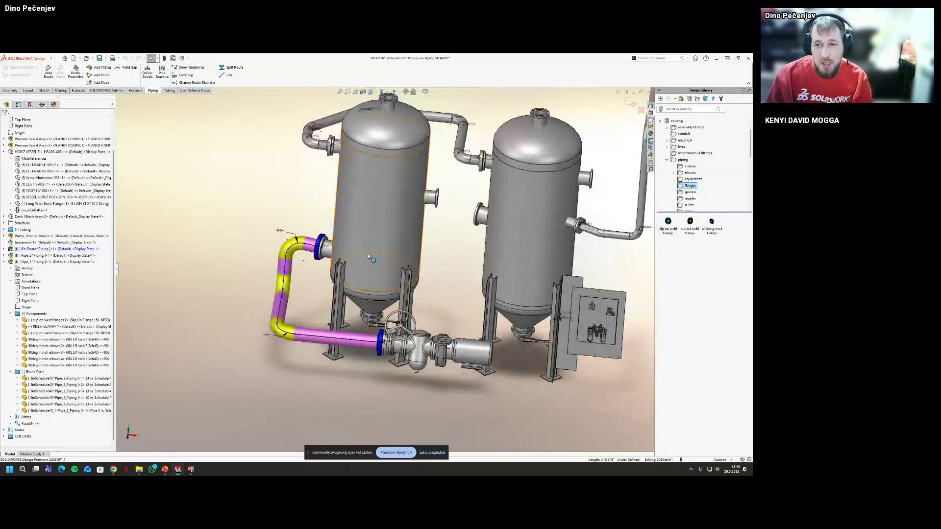
# Open the tees folder of the routing piping library and bring the lower run of the 6in route into view
pyautogui.scroll(2, 369, 257)
pyautogui.scroll(-1, 684, 157)
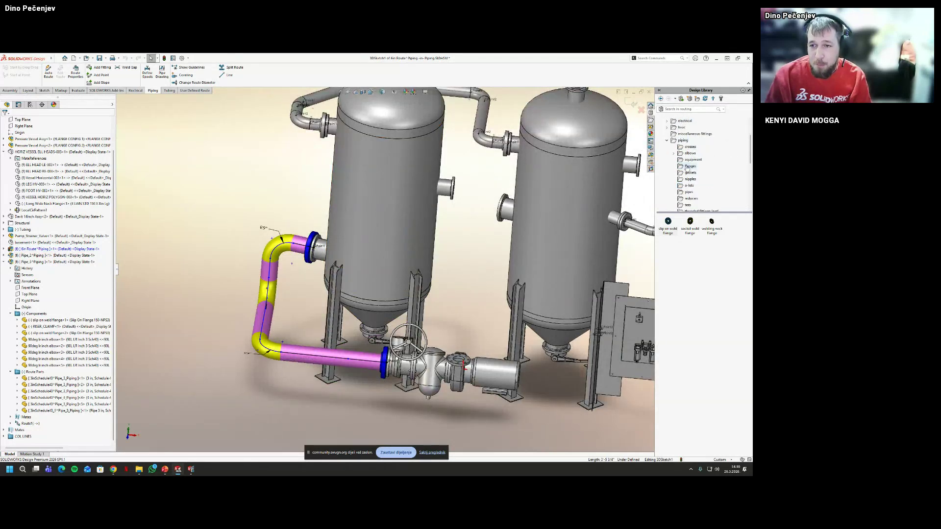
pyautogui.scroll(-1, 706, 186)
pyautogui.click(687, 186)
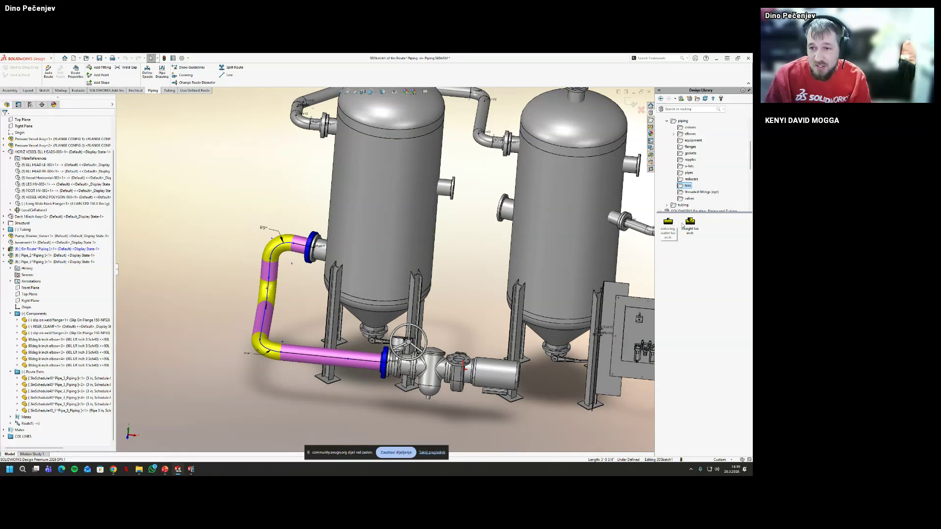
pyautogui.scroll(3, 392, 240)
pyautogui.scroll(-3, 408, 179)
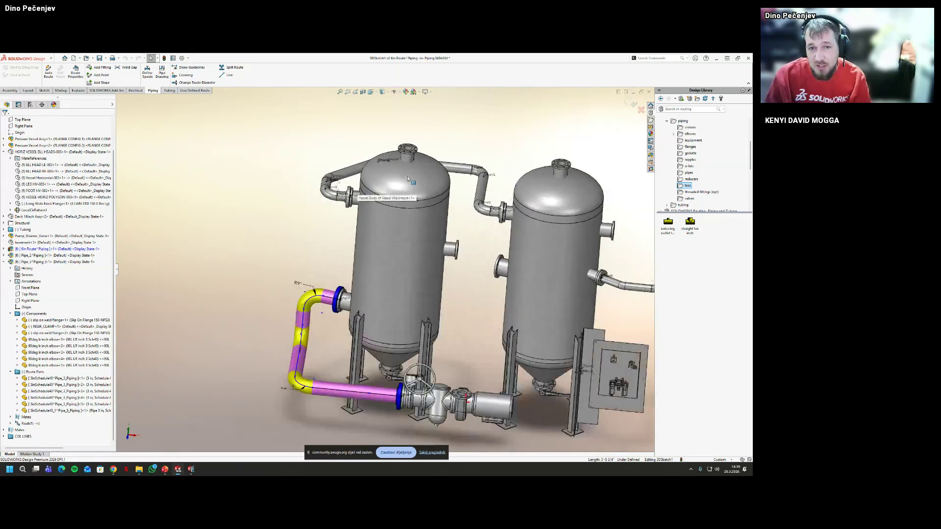
pyautogui.moveTo(422, 274); pyautogui.dragTo(435, 342, button='middle')
# Place a reducing outlet tee with its branch facing up on the 6in route's lower horizontal run, using the second listed configuration
pyautogui.click(667, 225)
pyautogui.moveTo(668, 224); pyautogui.dragTo(406, 327)
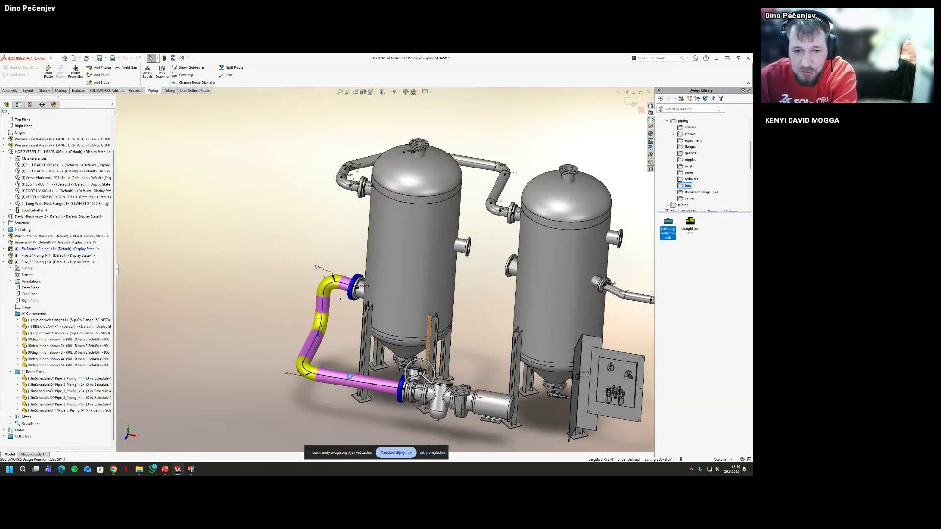
pyautogui.moveTo(350, 377)
pyautogui.mouseDown()
pyautogui.moveTo(367, 387)
pyautogui.moveTo(352, 385)
pyautogui.mouseUp()
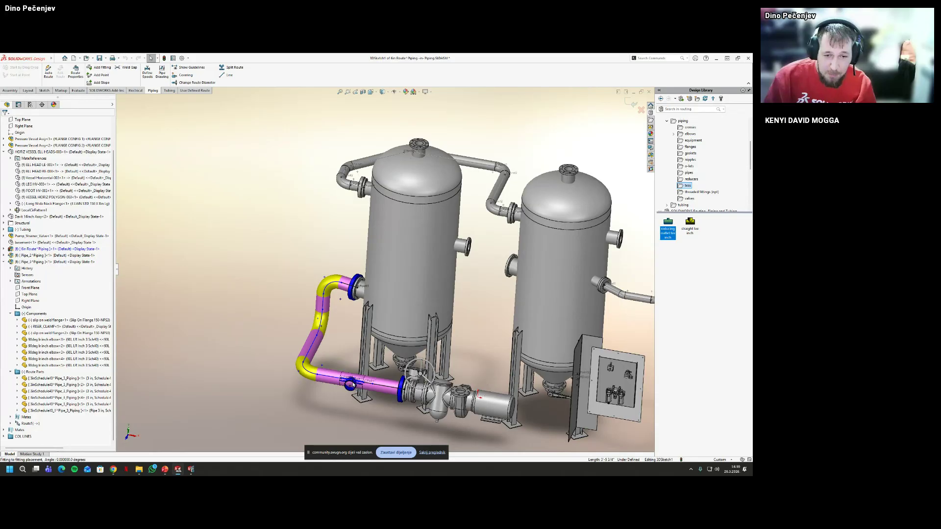
pyautogui.press('Tab')
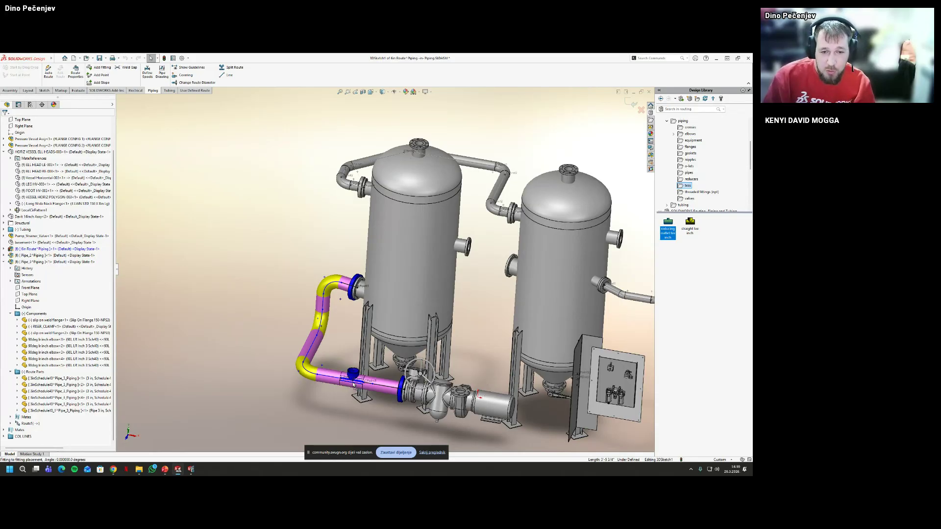
pyautogui.click(353, 385)
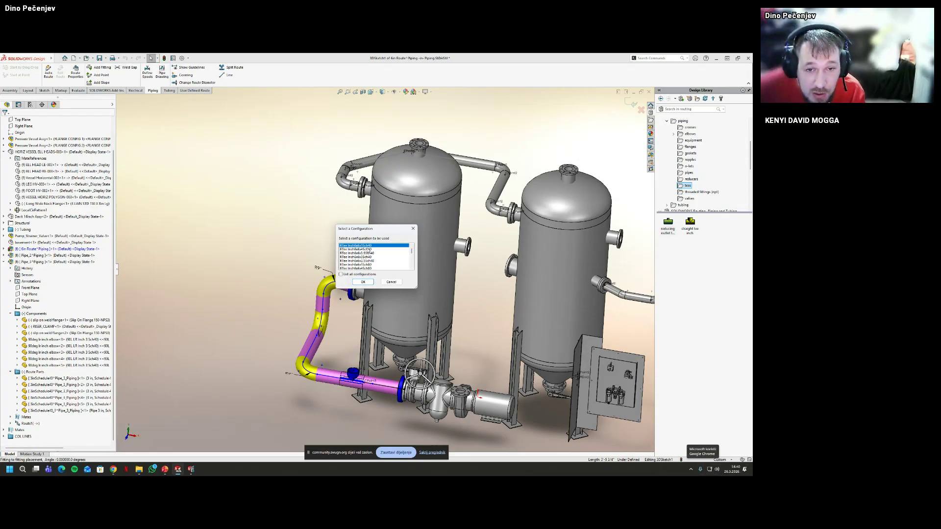
pyautogui.click(371, 249)
pyautogui.click(369, 283)
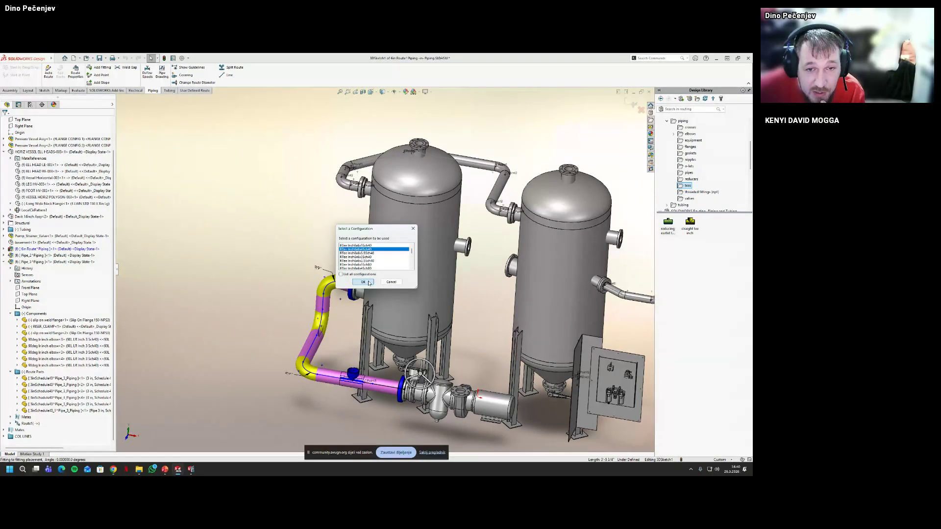
# Rotate the placed tee about the lower pipe run and select its branch line for editing
pyautogui.moveTo(341, 298); pyautogui.dragTo(331, 350, button='middle')
pyautogui.moveTo(331, 352)
pyautogui.mouseDown()
pyautogui.moveTo(354, 309)
pyautogui.moveTo(357, 319)
pyautogui.mouseUp()
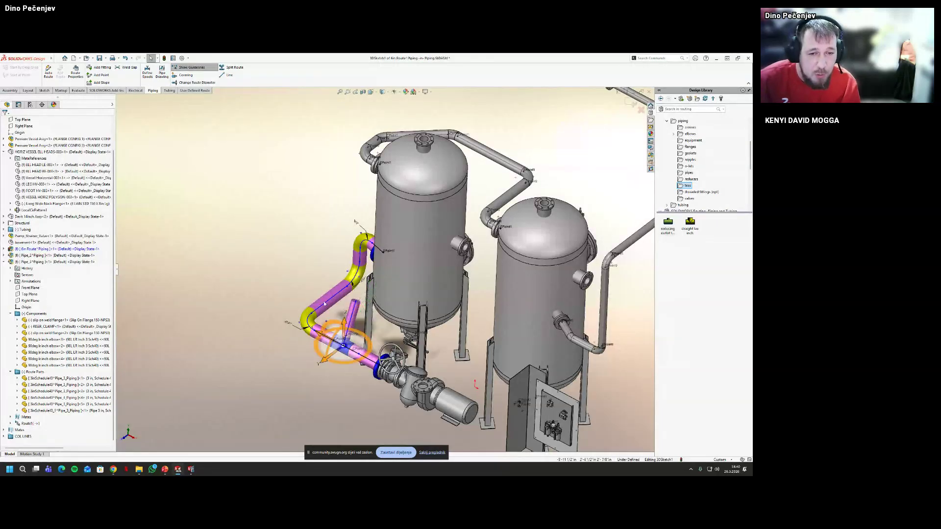
pyautogui.scroll(-2, 360, 321)
pyautogui.click(199, 346)
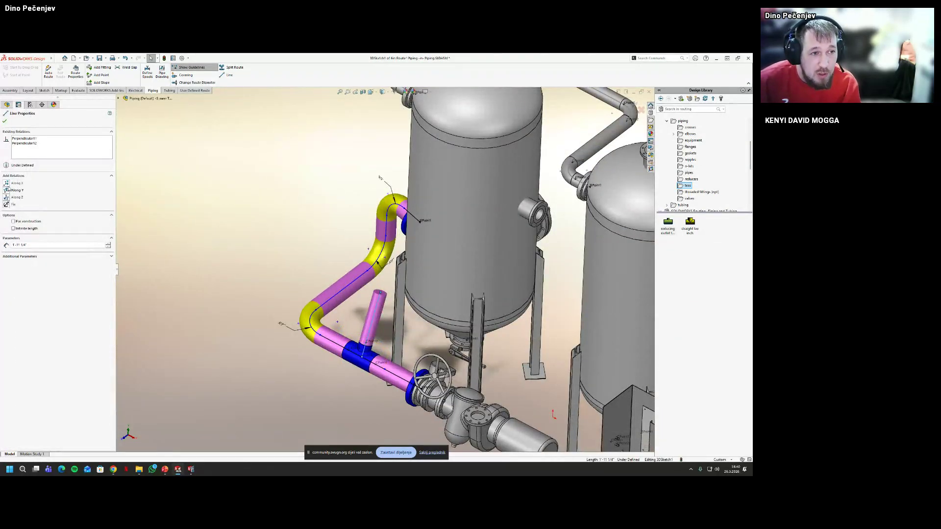
# Add an Along Y relation to the branch line of the tee in the lower pipe run
pyautogui.click(7, 190)
pyautogui.click(328, 388)
pyautogui.moveTo(328, 388); pyautogui.dragTo(353, 387, button='middle')
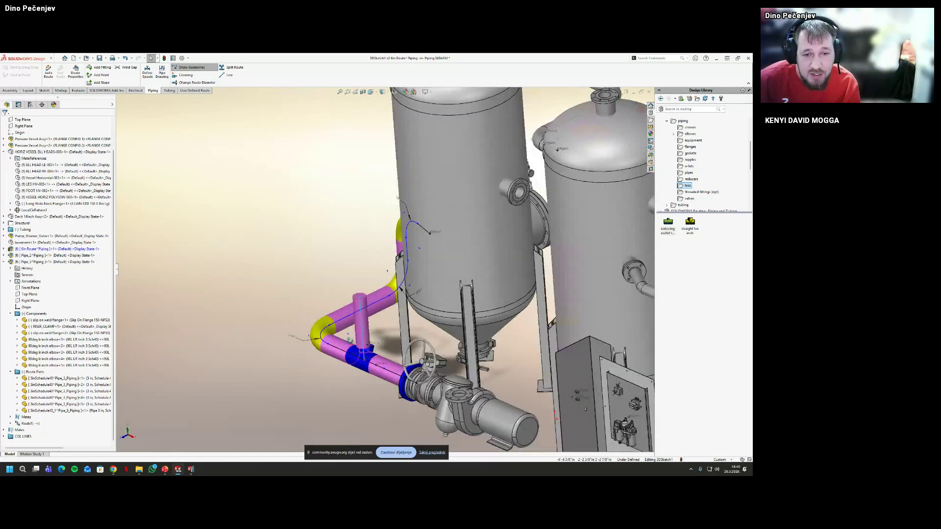
pyautogui.scroll(5, 437, 258)
pyautogui.moveTo(426, 260); pyautogui.dragTo(436, 258, button='middle')
pyautogui.scroll(-2, 437, 258)
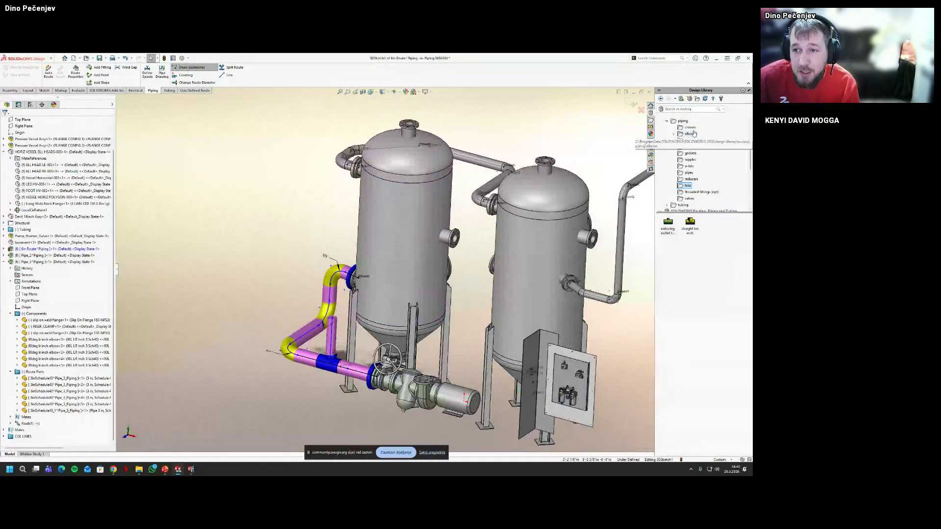
# Place slip-on weld flanges with the Slip On Flange 150-NPS4 configuration on the first vessel's free side nozzle and its top nozzle
pyautogui.click(690, 146)
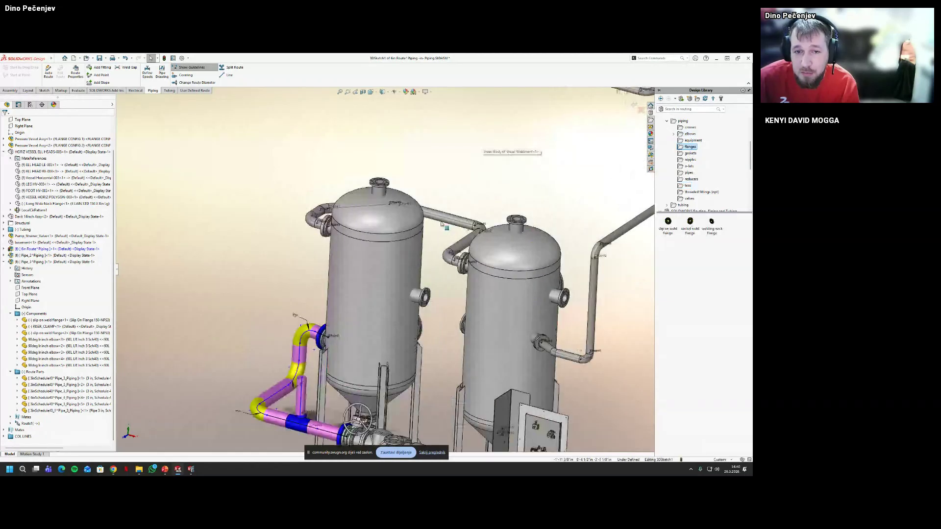
pyautogui.moveTo(668, 221); pyautogui.dragTo(425, 297)
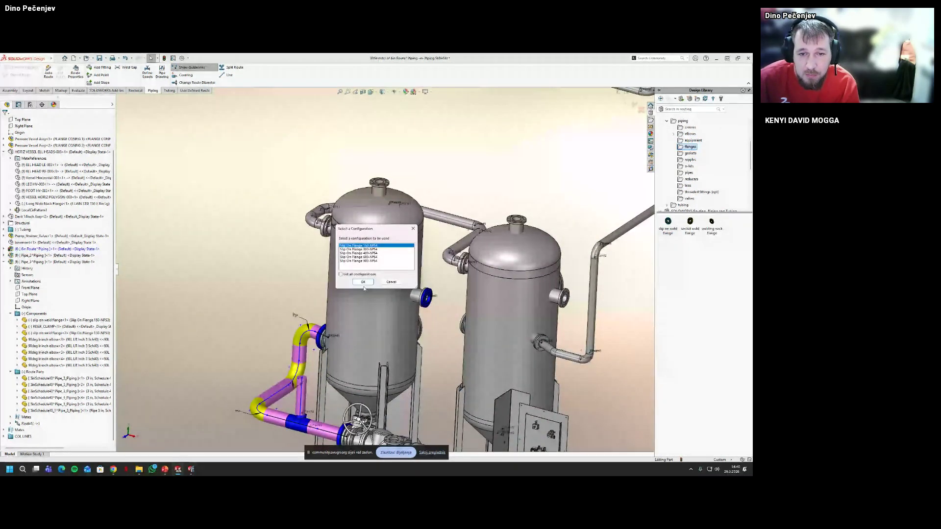
pyautogui.click(364, 283)
pyautogui.moveTo(669, 223); pyautogui.dragTo(385, 209)
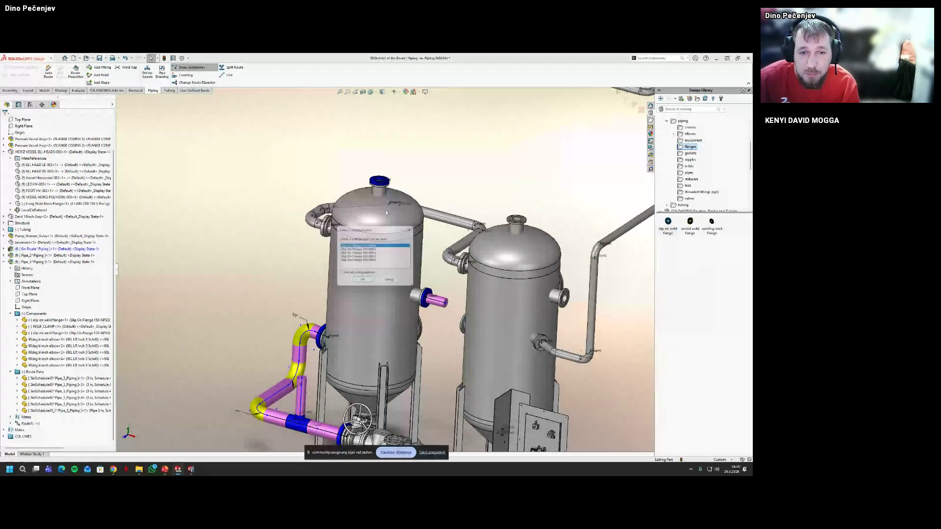
pyautogui.click(365, 296)
pyautogui.moveTo(368, 297); pyautogui.dragTo(146, 92, button='middle')
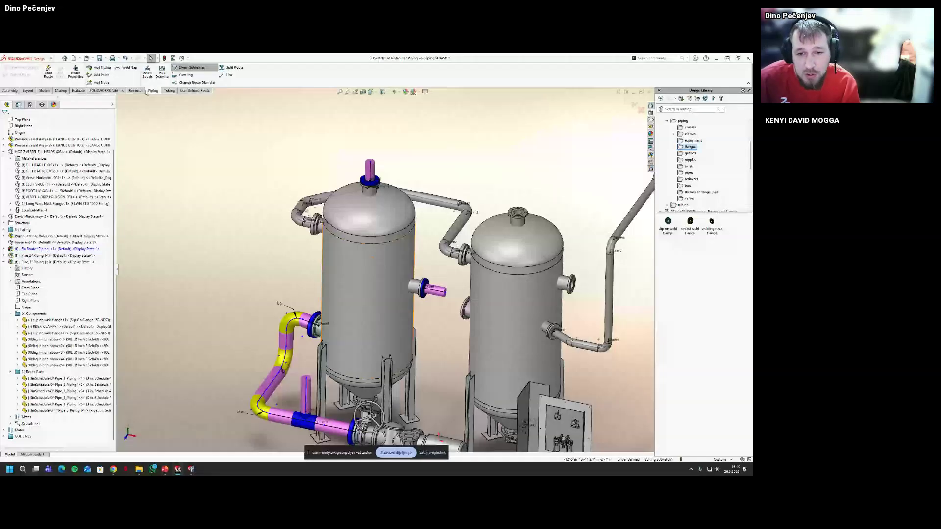
# Auto-route a pipe from the lower tee's branch end to the pipe stub on the vessel's side nozzle flange
pyautogui.click(48, 71)
pyautogui.click(305, 379)
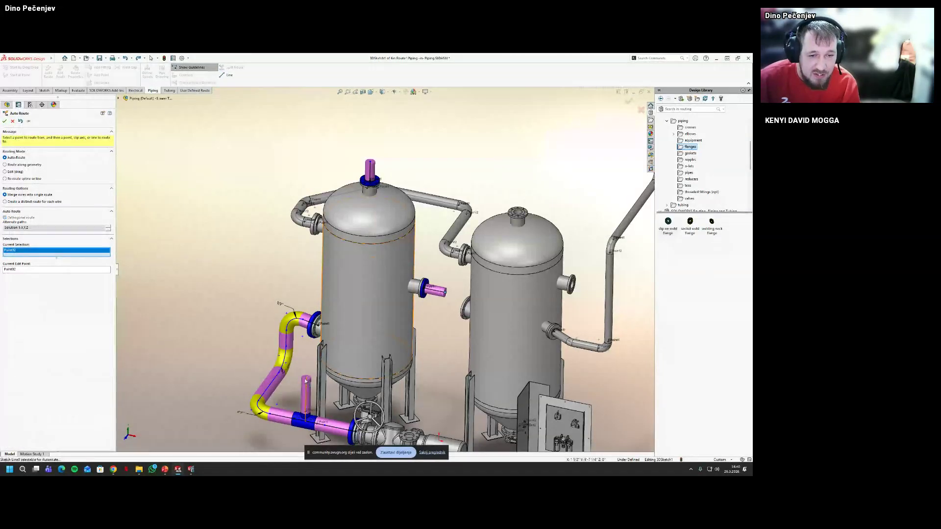
pyautogui.click(444, 292)
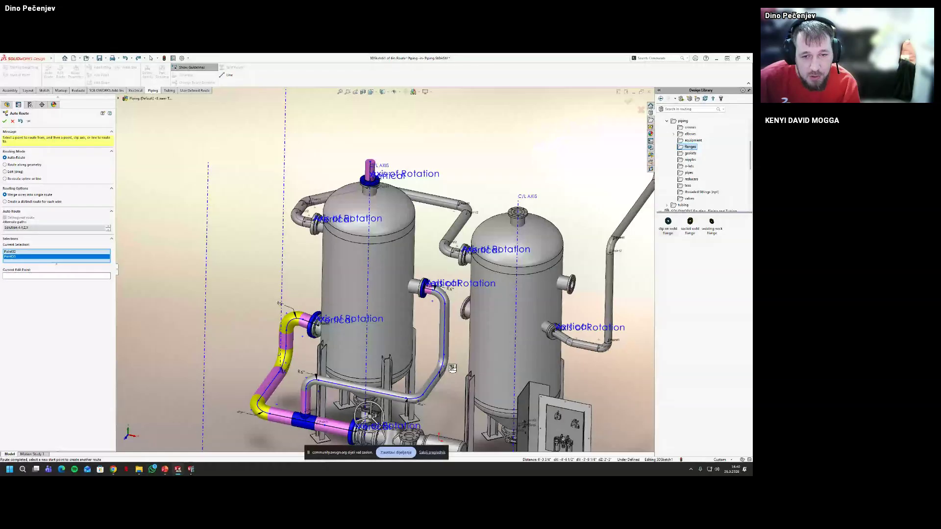
pyautogui.moveTo(452, 369); pyautogui.dragTo(387, 308, button='middle')
pyautogui.press('Return')
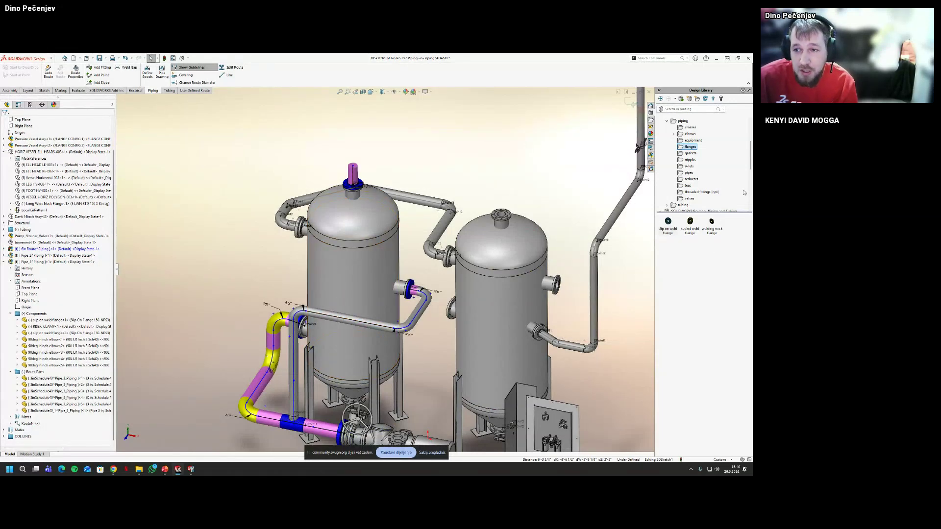
# Insert a straight tee in the Tee Inch 4 Sch40 configuration on the new pipe's long horizontal run
pyautogui.click(688, 185)
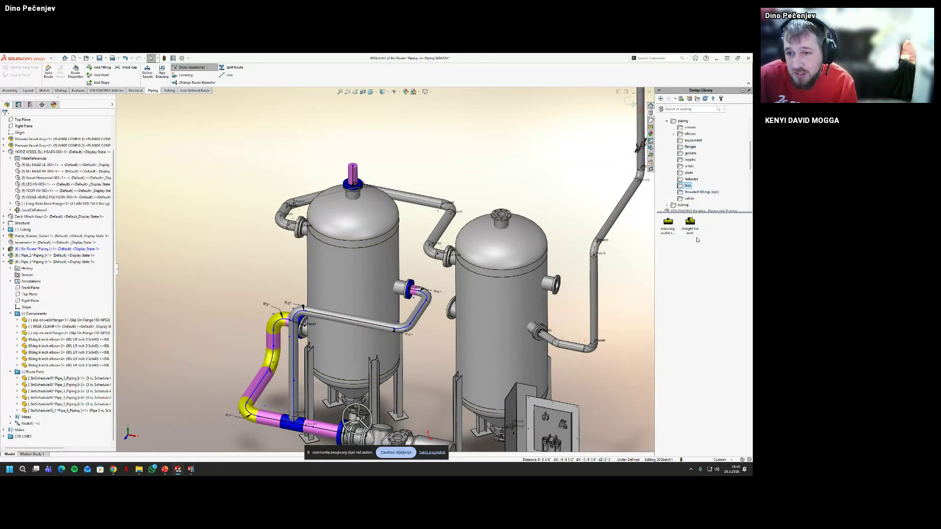
pyautogui.moveTo(691, 225); pyautogui.dragTo(345, 322)
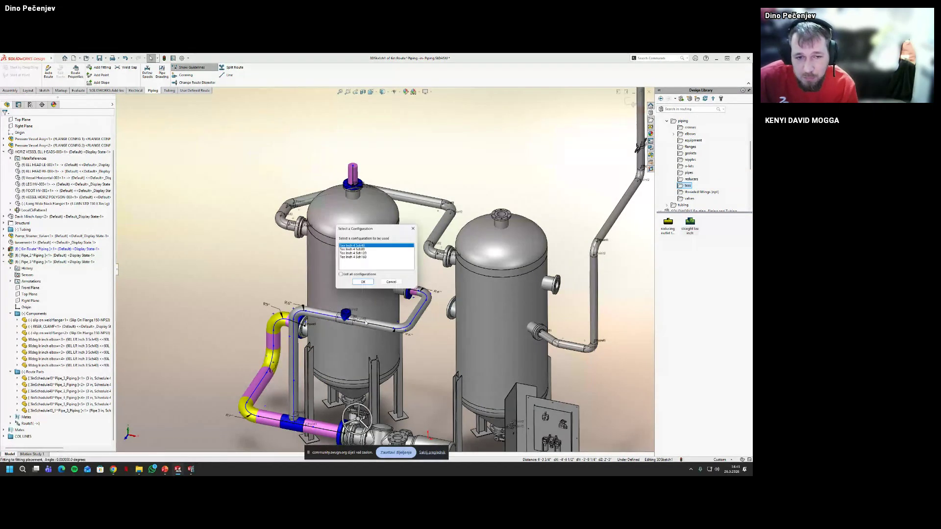
pyautogui.press('Return')
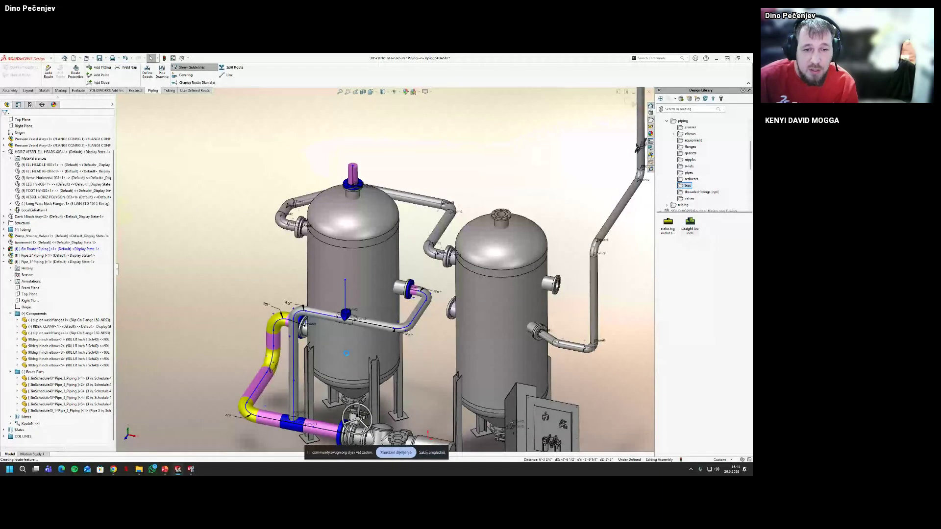
pyautogui.scroll(2, 355, 336)
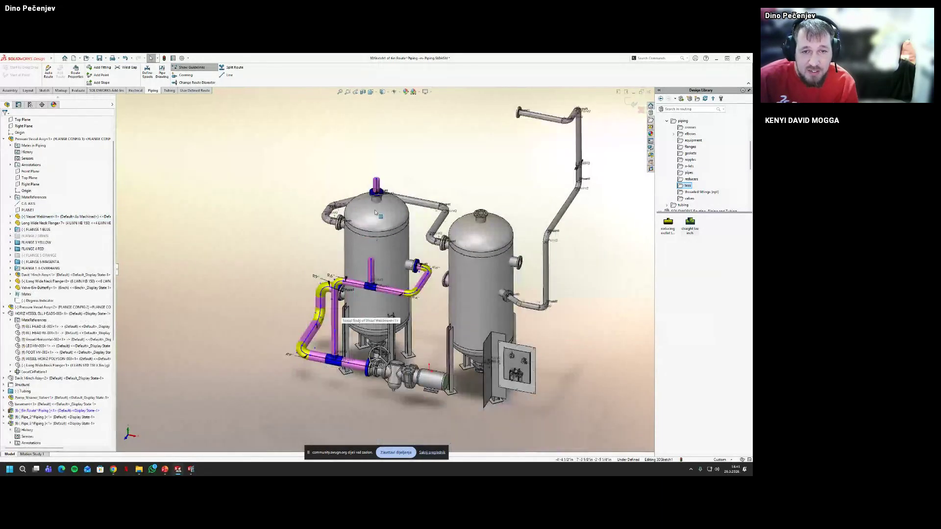
# Extend the straight tee's upward branch to about the height of the vessel's top nozzle
pyautogui.scroll(-2, 376, 196)
pyautogui.moveTo(369, 288); pyautogui.dragTo(379, 196)
pyautogui.click(420, 207)
pyautogui.press('Escape')
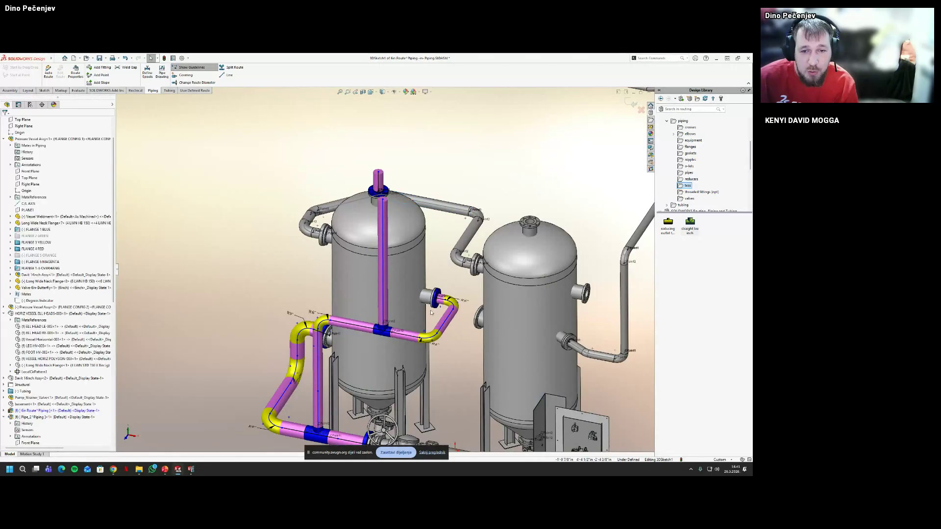
# Sketch a route line from the end of the top nozzle's pipe stub towards the straight tee's vertical branch
pyautogui.moveTo(420, 206); pyautogui.dragTo(392, 144, button='middle')
pyautogui.press('l')
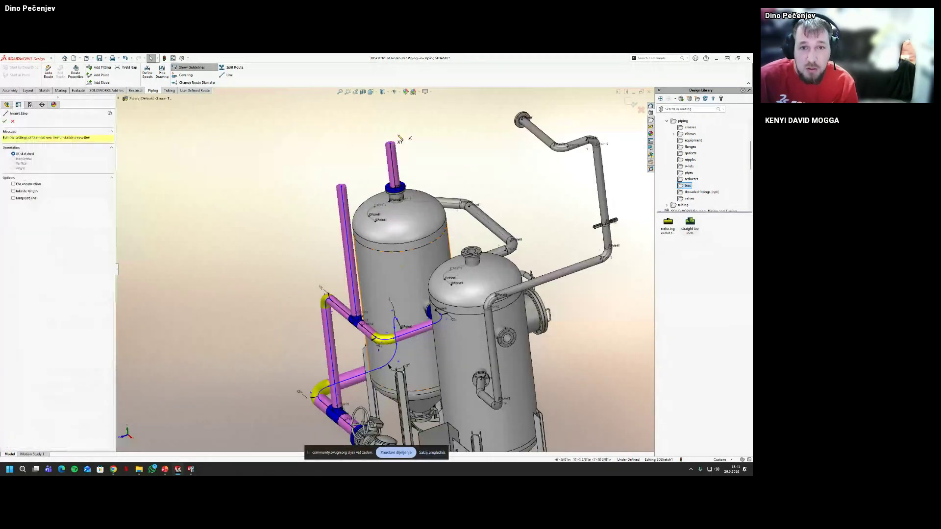
pyautogui.click(392, 145)
pyautogui.click(355, 171)
pyautogui.press('Escape')
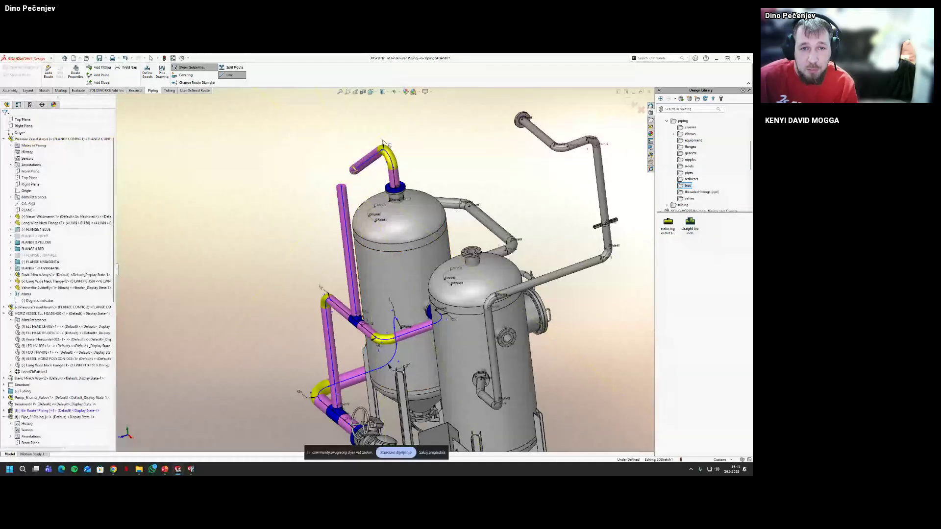
# Merge the new line's free endpoint with the upper endpoint of the straight tee's branch
pyautogui.click(355, 172)
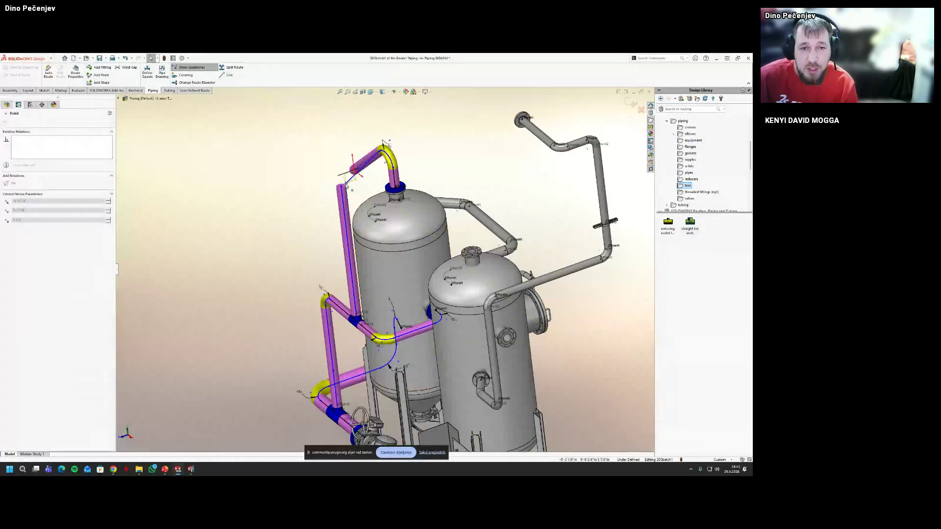
pyautogui.keyDown('ctrl'); pyautogui.click(342, 186); pyautogui.keyUp('ctrl')
pyautogui.click(405, 160)
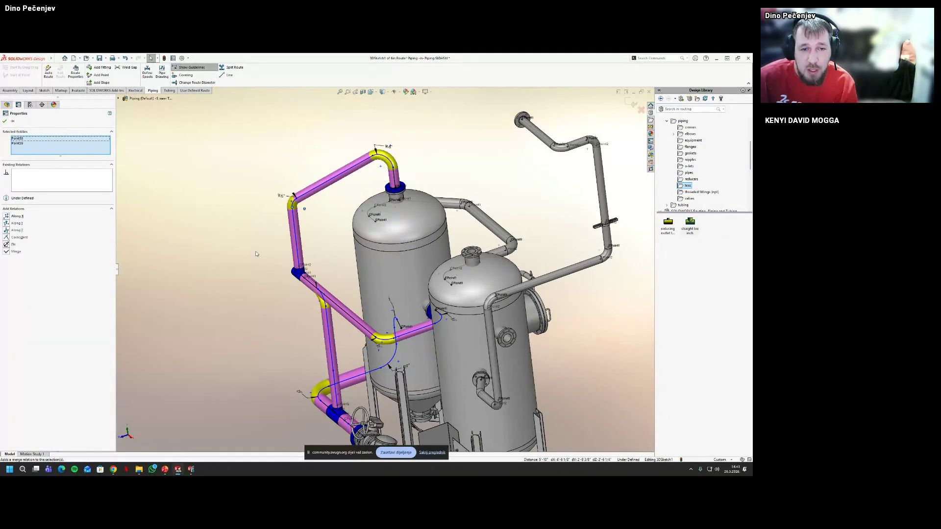
# Make the sloped upper pipe line parallel to the assembly's Top Plane
pyautogui.moveTo(255, 253); pyautogui.dragTo(390, 134, button='middle')
pyautogui.click(428, 320)
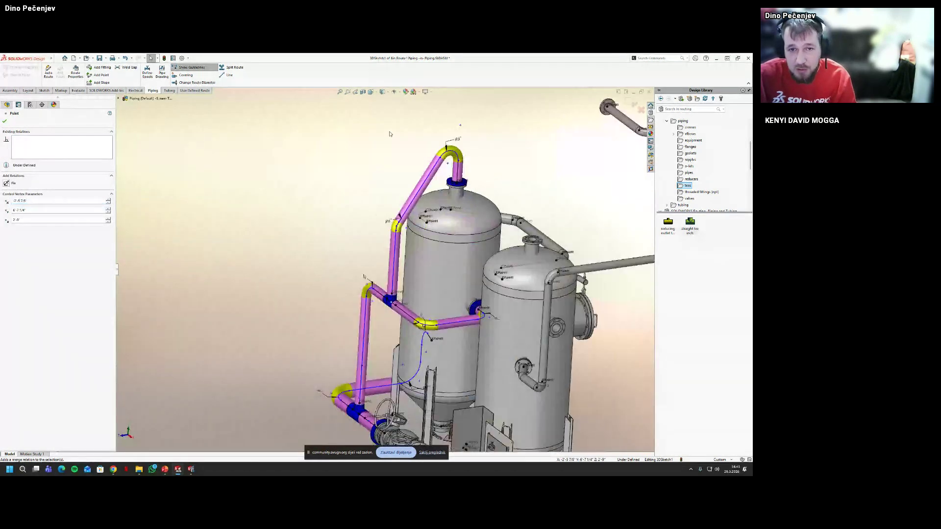
pyautogui.click(420, 190)
pyautogui.moveTo(420, 191)
pyautogui.mouseDown(button='middle')
pyautogui.moveTo(385, 228)
pyautogui.moveTo(356, 184)
pyautogui.moveTo(314, 181)
pyautogui.mouseUp(button='middle')
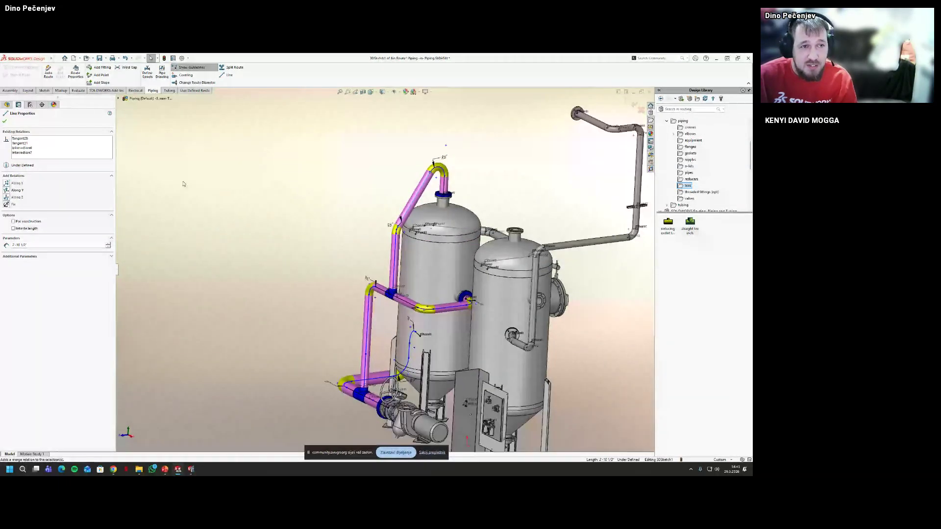
pyautogui.click(119, 98)
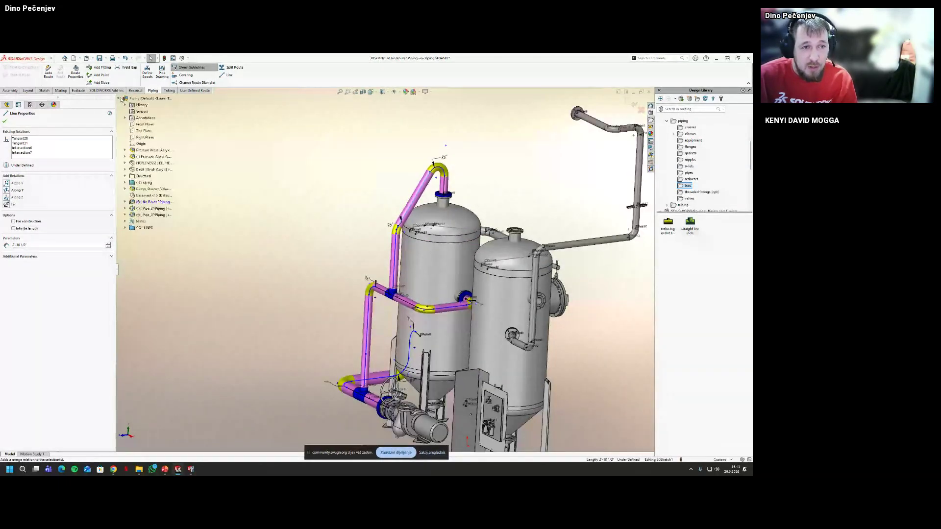
pyautogui.keyDown('ctrl'); pyautogui.click(145, 136); pyautogui.keyUp('ctrl')
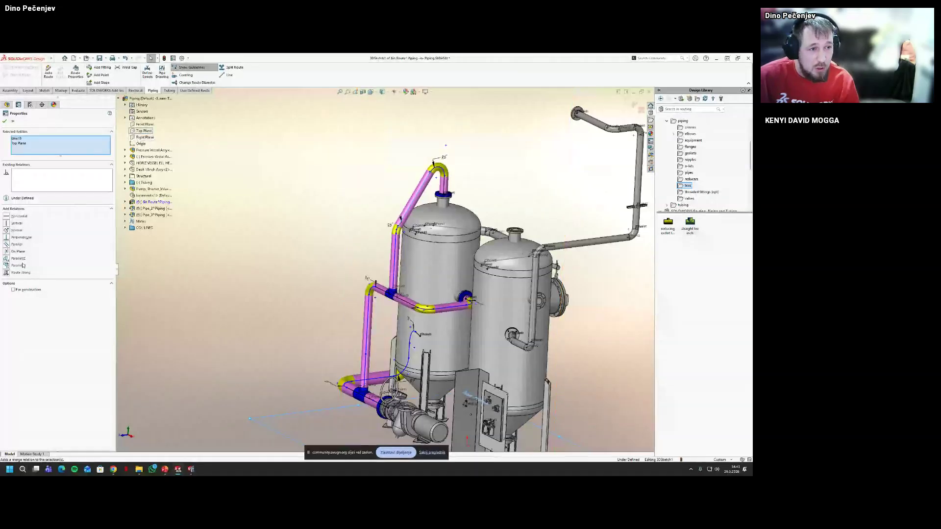
pyautogui.click(6, 244)
pyautogui.click(319, 212)
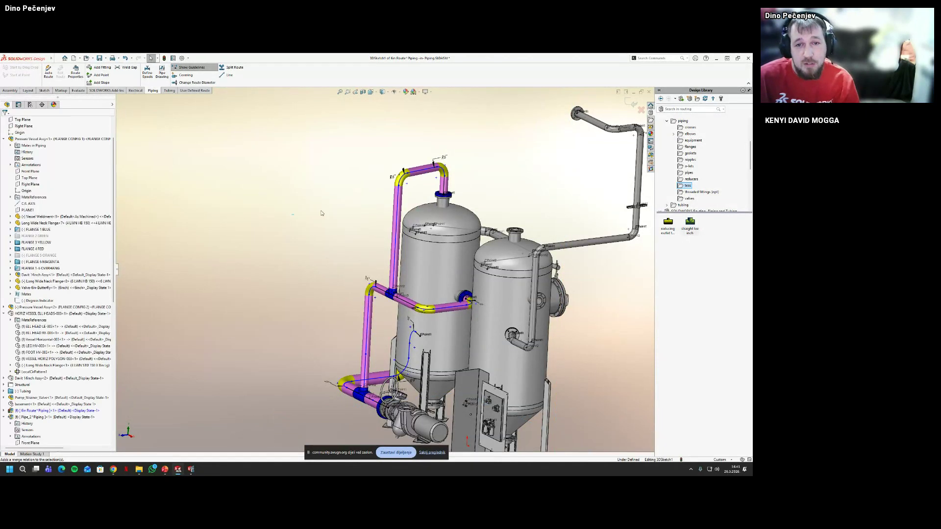
# Add an Equal relation between the two horizontal route lines on either side of the straight tee
pyautogui.moveTo(321, 213); pyautogui.dragTo(492, 255, button='middle')
pyautogui.moveTo(395, 390); pyautogui.dragTo(393, 322, button='middle')
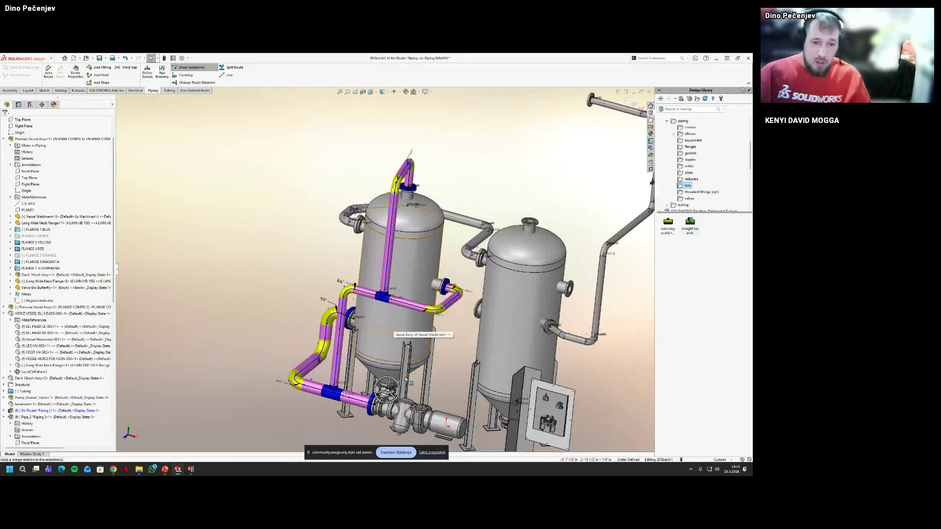
pyautogui.scroll(2, 394, 320)
pyautogui.scroll(-2, 296, 353)
pyautogui.moveTo(330, 320); pyautogui.dragTo(420, 253, button='middle')
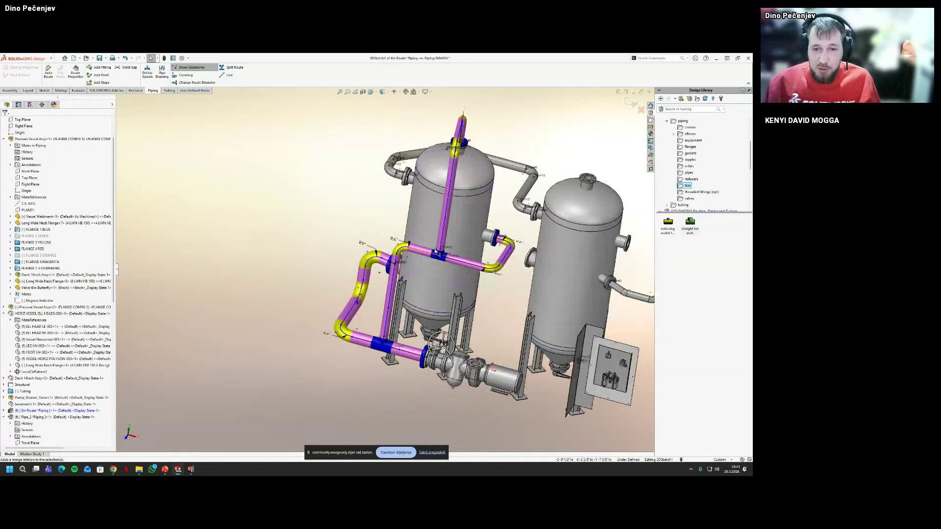
pyautogui.click(422, 252)
pyautogui.keyDown('ctrl'); pyautogui.click(466, 261); pyautogui.keyUp('ctrl')
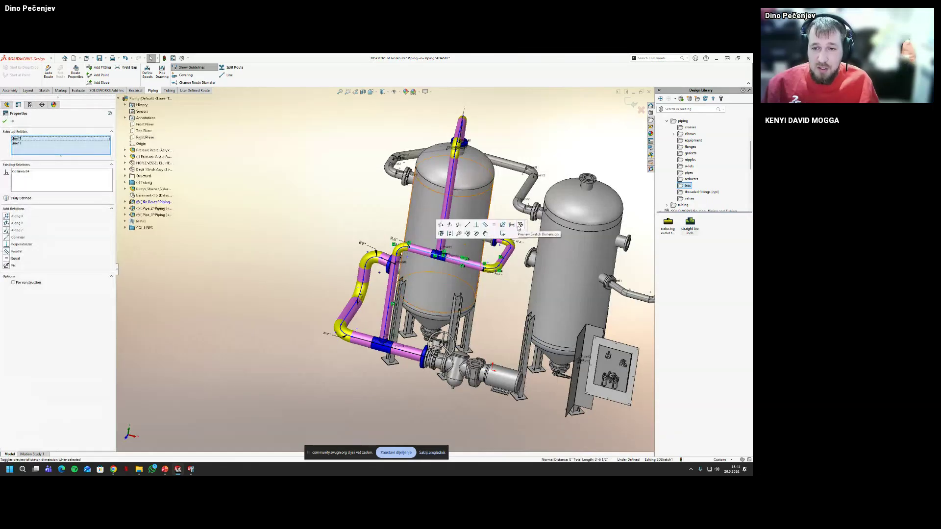
pyautogui.click(497, 230)
pyautogui.click(502, 326)
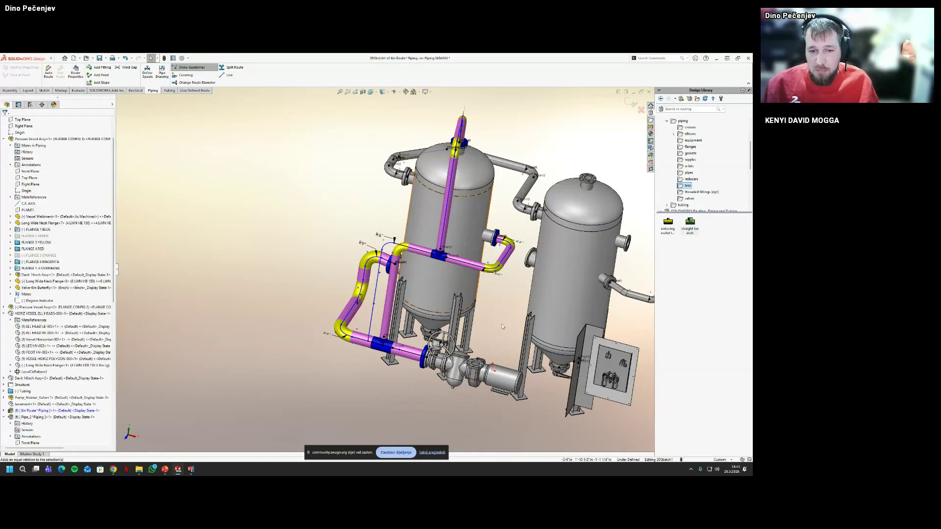
# Dimension the lower route line between the reducing tee and the valve-side flange, and set its length to 1'-8"
pyautogui.moveTo(502, 326); pyautogui.dragTo(490, 343, button='middle')
pyautogui.click(377, 403)
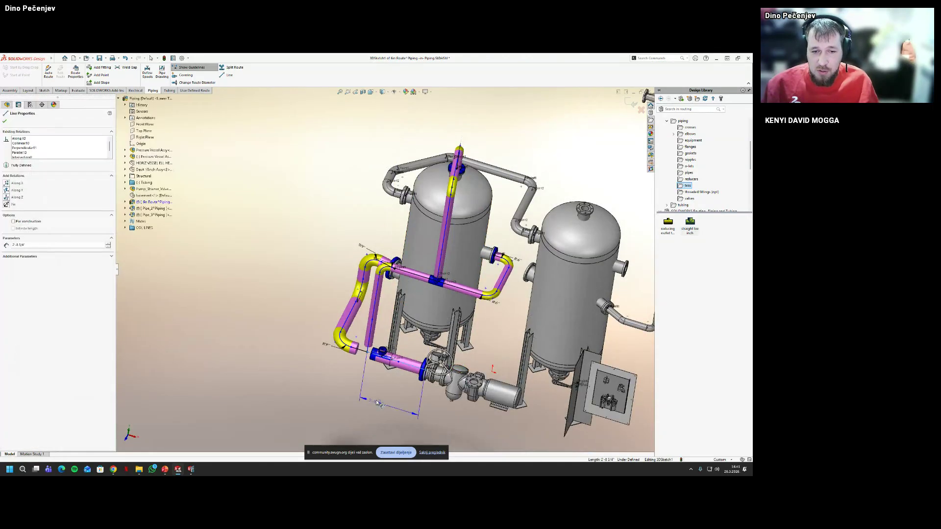
pyautogui.moveTo(377, 403); pyautogui.dragTo(391, 396)
pyautogui.scroll(-6, 388, 382)
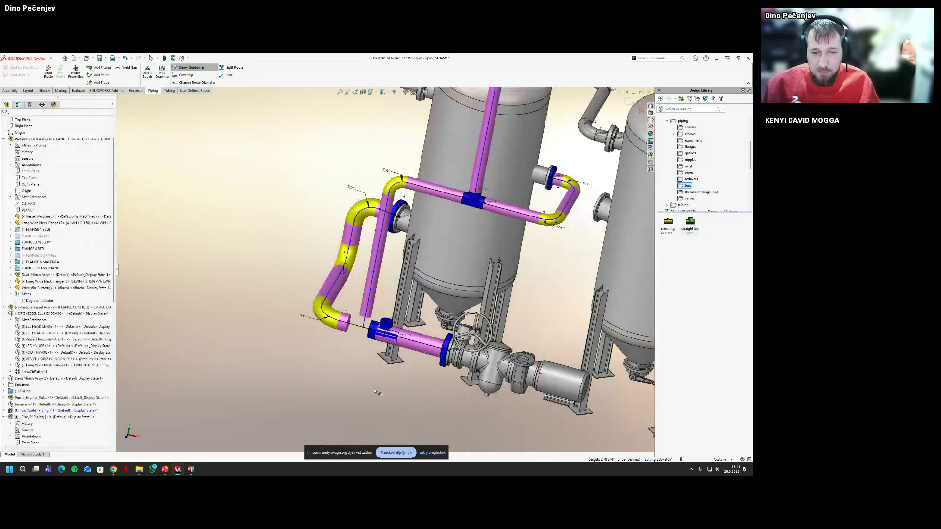
pyautogui.moveTo(383, 365); pyautogui.dragTo(431, 293, button='middle')
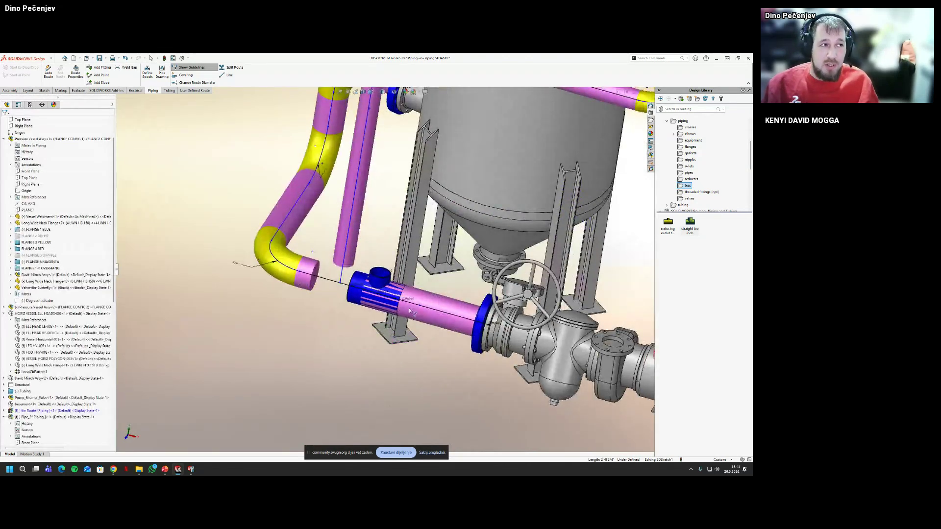
pyautogui.click(438, 314)
pyautogui.click(407, 385)
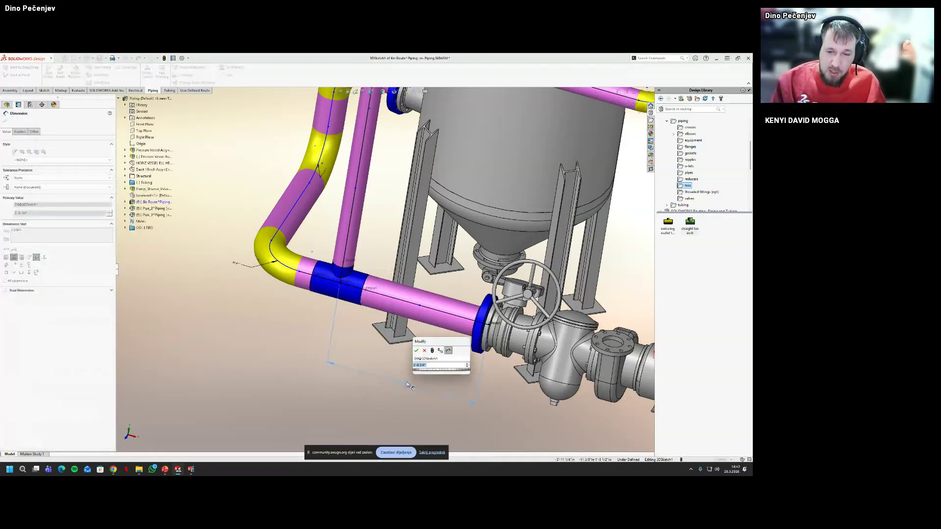
pyautogui.write('=21')
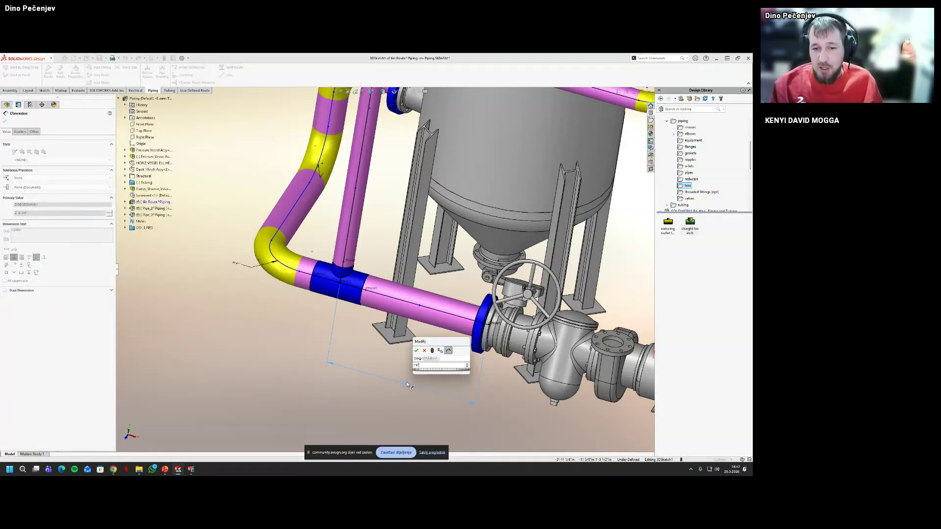
pyautogui.press('Return')
pyautogui.press('Escape')
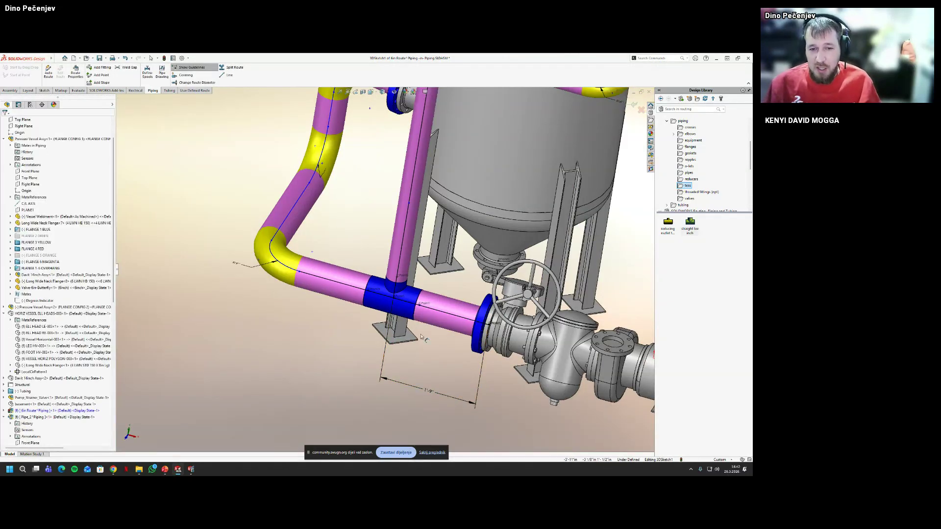
# Select the reducing outlet tee in the lower pipe run and examine it up close
pyautogui.scroll(-3, 444, 274)
pyautogui.scroll(-5, 385, 320)
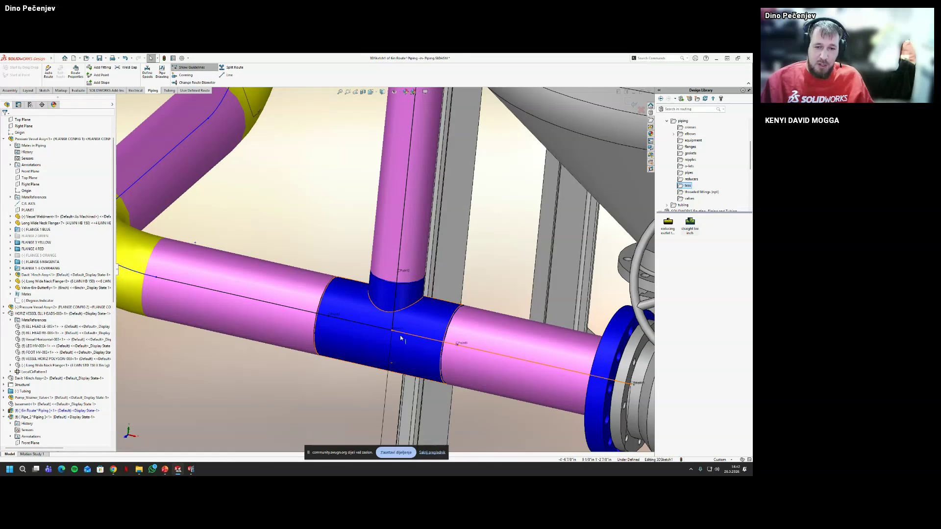
pyautogui.click(382, 337)
pyautogui.moveTo(352, 320); pyautogui.dragTo(353, 362, button='middle')
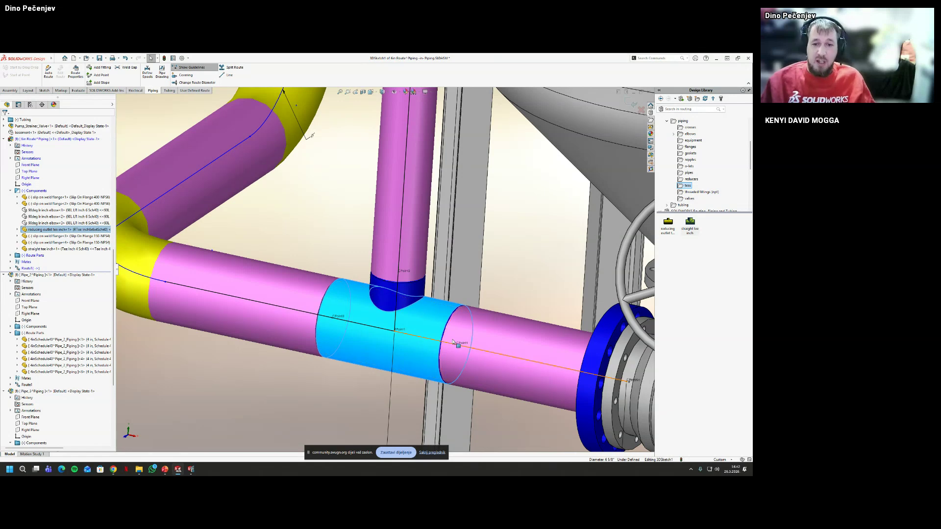
# Dimension the short route line leaving the first vessel's side nozzle flange, and set its length to 1'-0"
pyautogui.press('f')
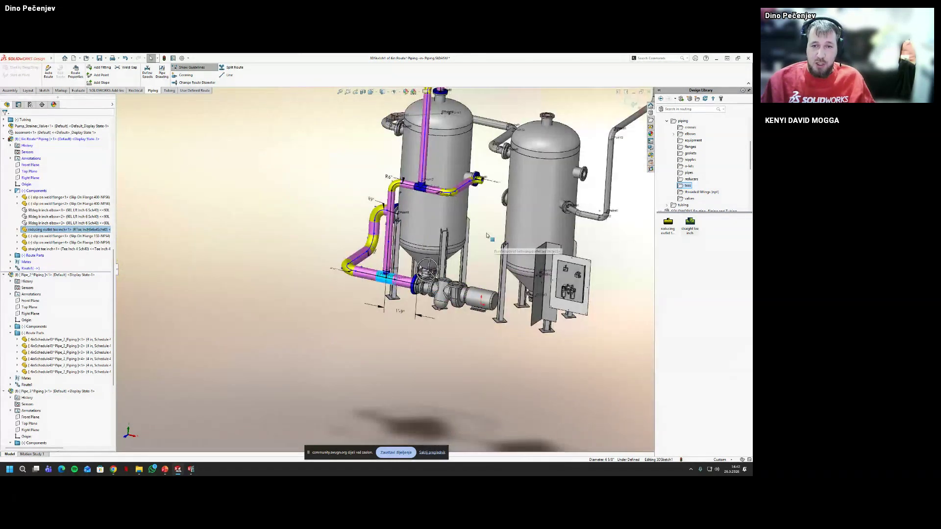
pyautogui.scroll(-3, 445, 237)
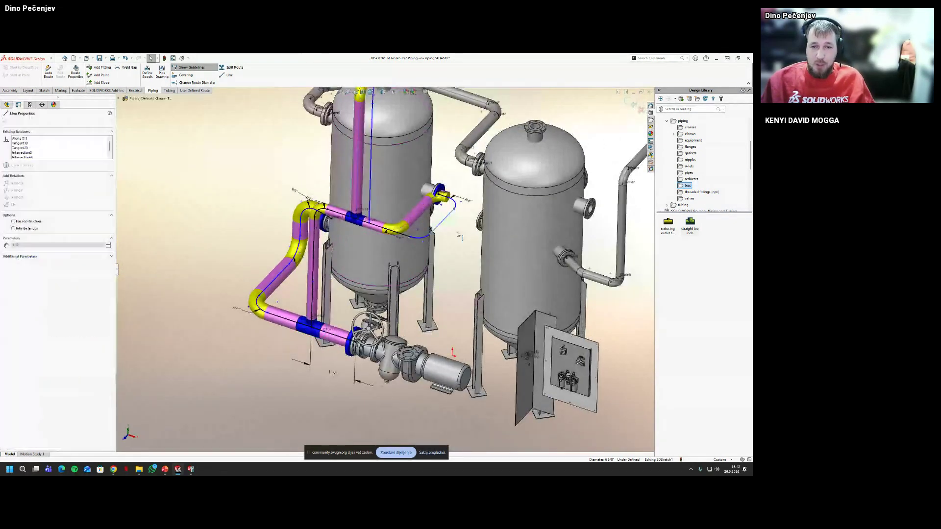
pyautogui.moveTo(448, 300); pyautogui.dragTo(447, 278, button='right')
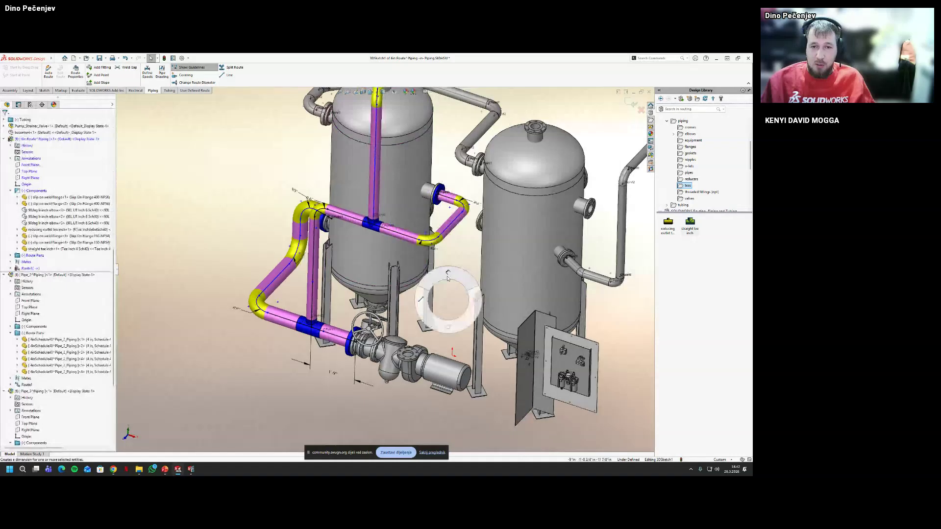
pyautogui.click(454, 199)
pyautogui.click(449, 181)
pyautogui.press('Return')
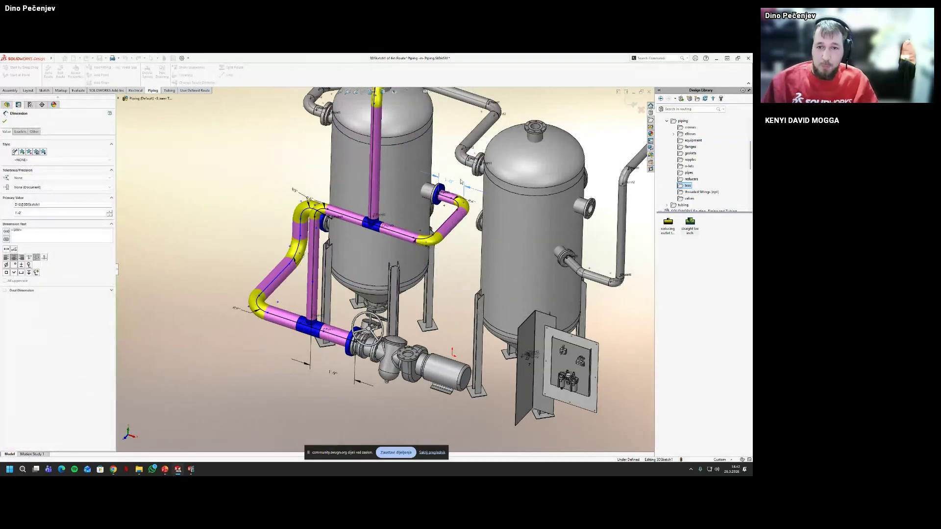
# Dimension the vertical route line above the first vessel's top nozzle flange, and set its length to 24 inches
pyautogui.scroll(-5, 380, 165)
pyautogui.scroll(5, 380, 166)
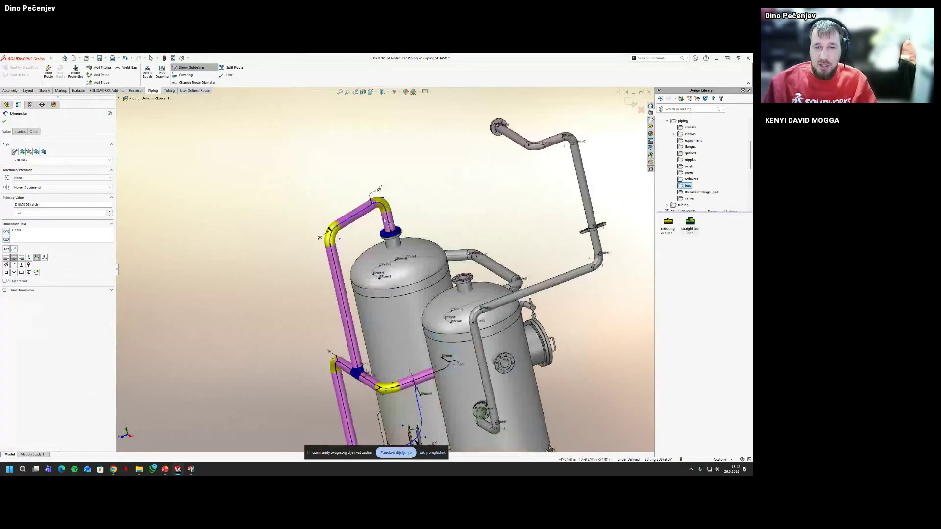
pyautogui.click(410, 215)
pyautogui.click(412, 215)
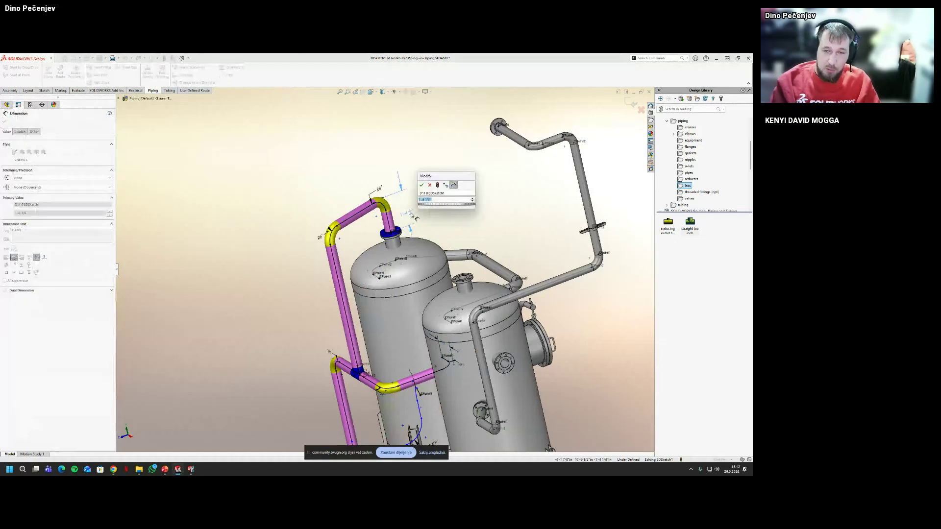
pyautogui.write('24')
pyautogui.press('Return')
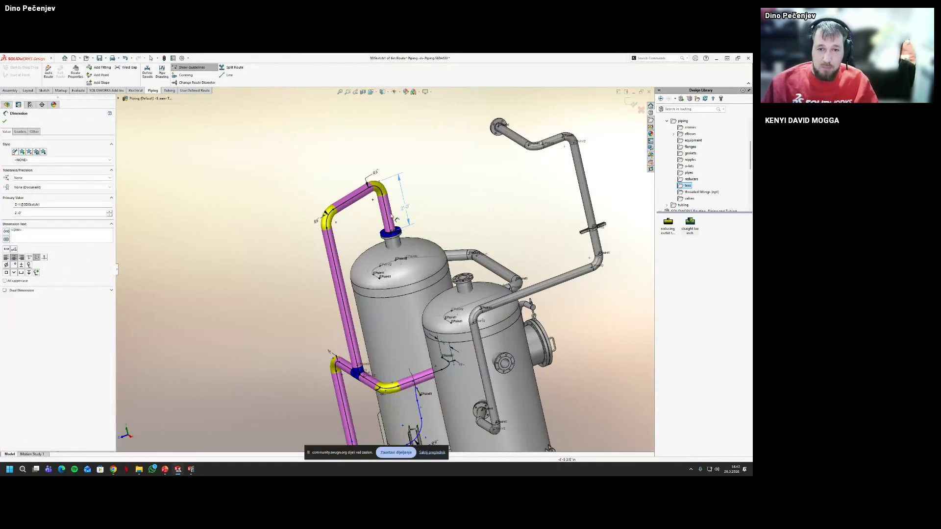
# Change the length of the vertical line above the top nozzle flange to 12 inches
pyautogui.click(458, 194)
pyautogui.doubleClick(409, 208)
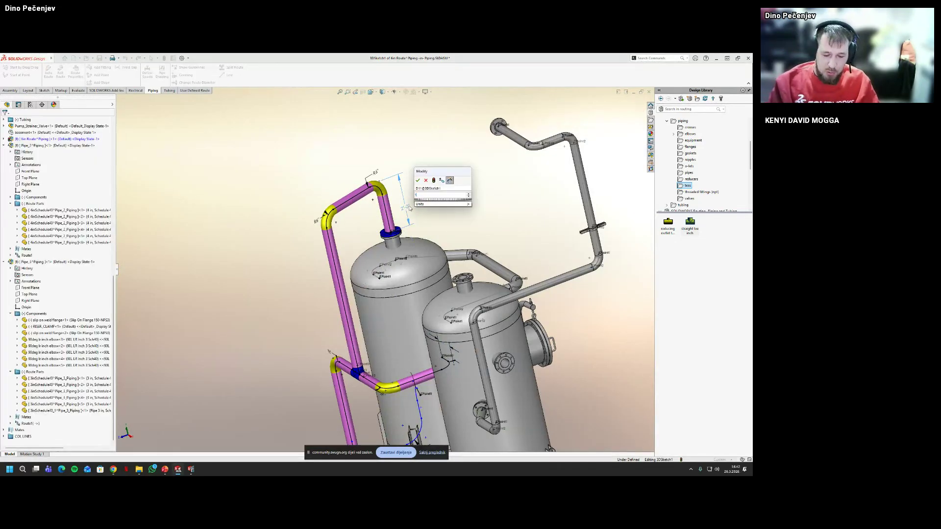
pyautogui.write('12')
pyautogui.press('Return')
pyautogui.click(442, 236)
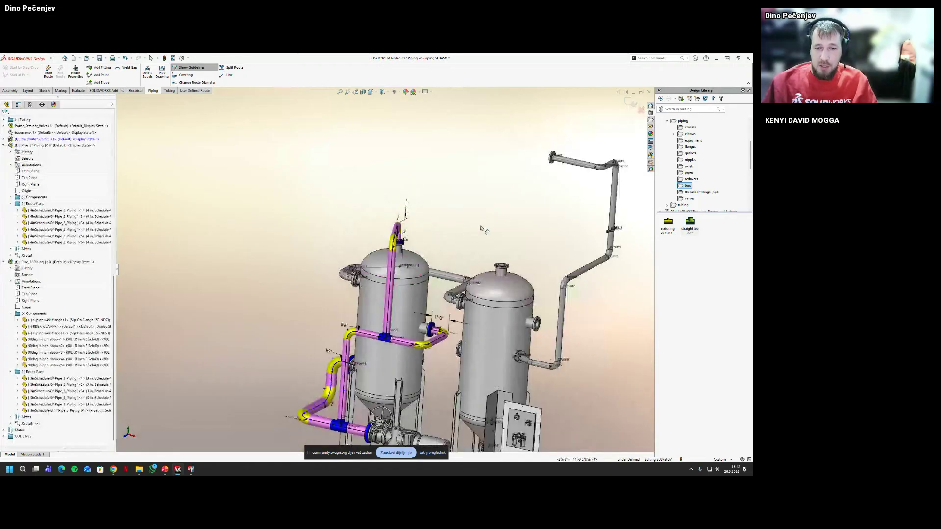
# Exit the 3D route sketch to finish the pipe route between the pump and the first vessel
pyautogui.moveTo(441, 236); pyautogui.dragTo(592, 207, button='middle')
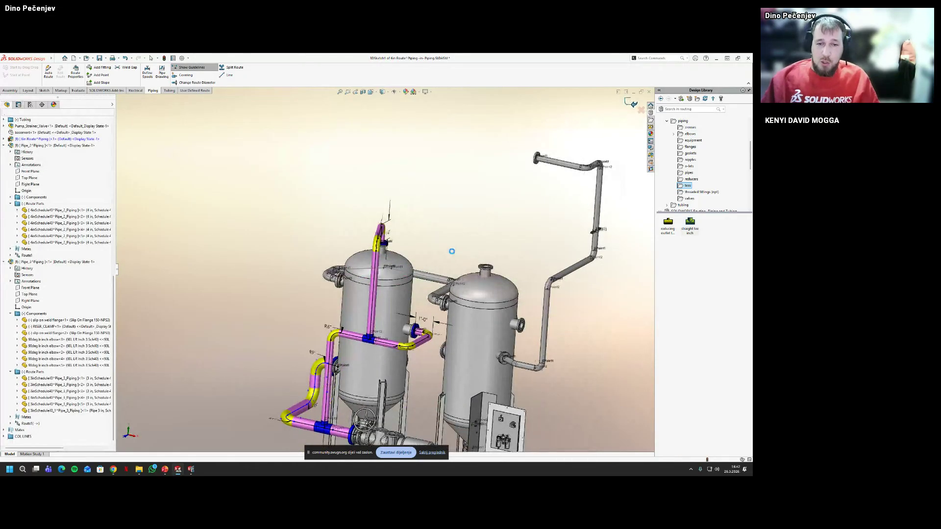
pyautogui.click(632, 103)
pyautogui.scroll(3, 434, 345)
pyautogui.scroll(-3, 434, 345)
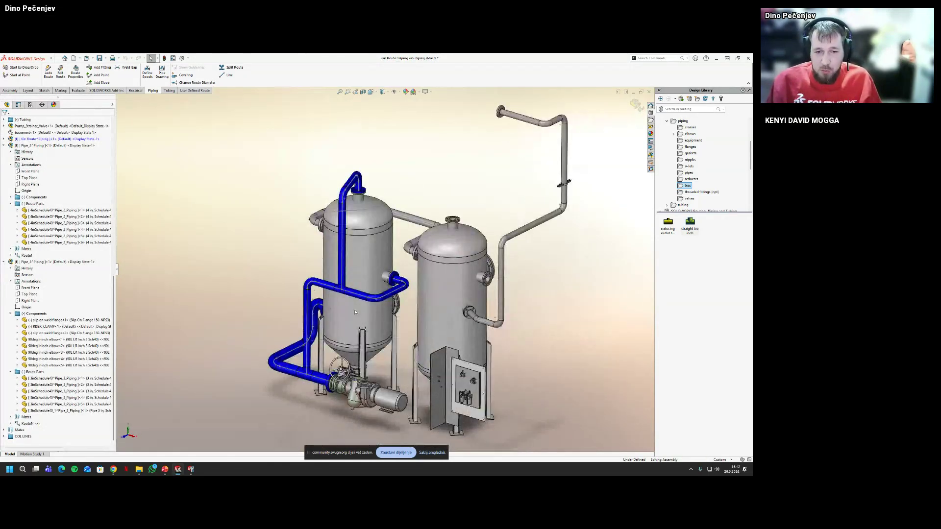
pyautogui.moveTo(333, 307); pyautogui.dragTo(359, 378, button='middle')
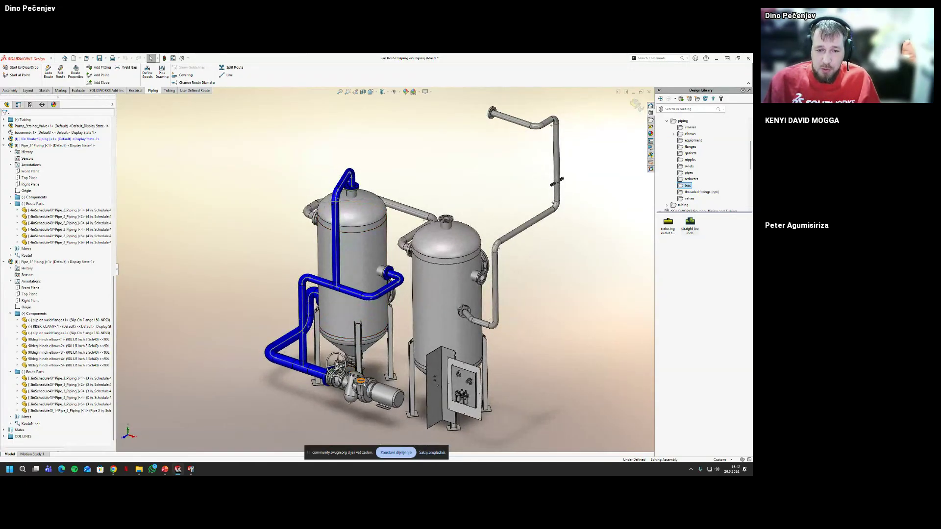
pyautogui.click(360, 379)
pyautogui.click(446, 222)
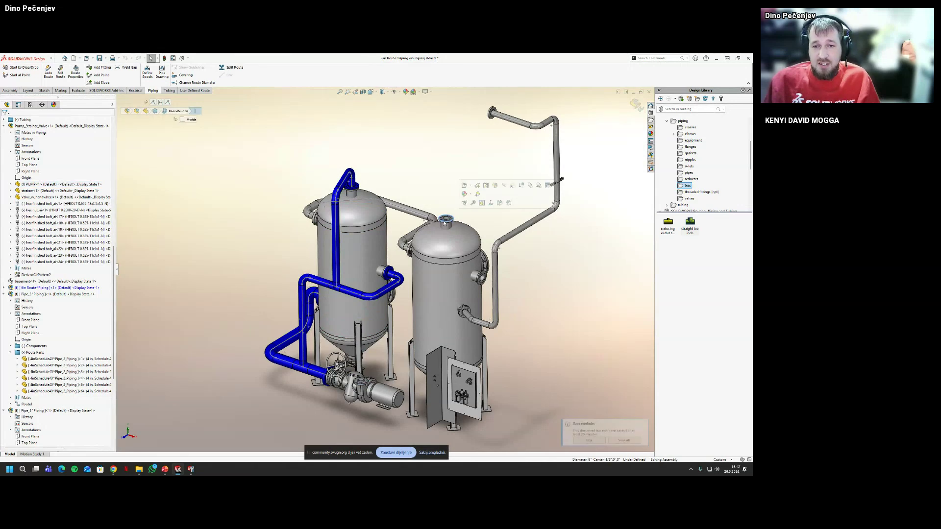
pyautogui.moveTo(444, 211); pyautogui.dragTo(417, 196, button='middle')
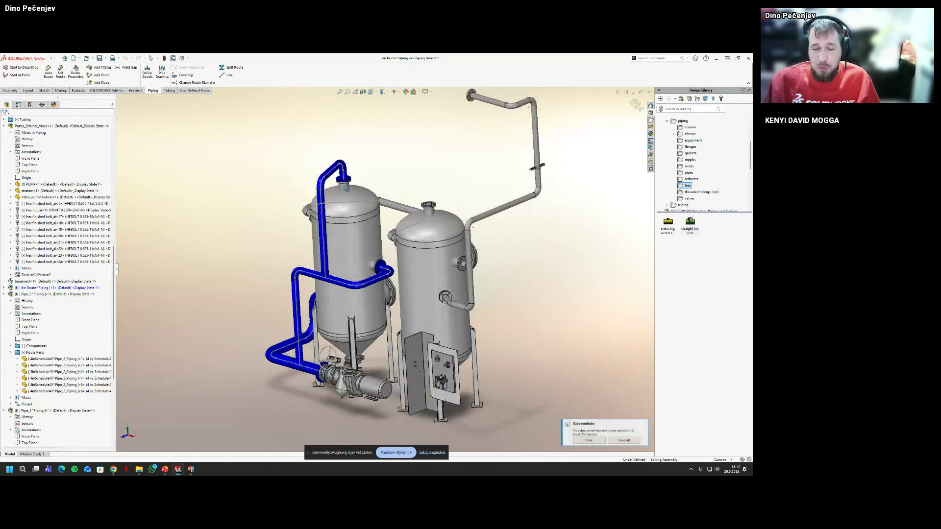
pyautogui.scroll(-3, 355, 188)
pyautogui.moveTo(356, 187); pyautogui.dragTo(417, 226, button='middle')
pyautogui.click(324, 179)
pyautogui.click(179, 182)
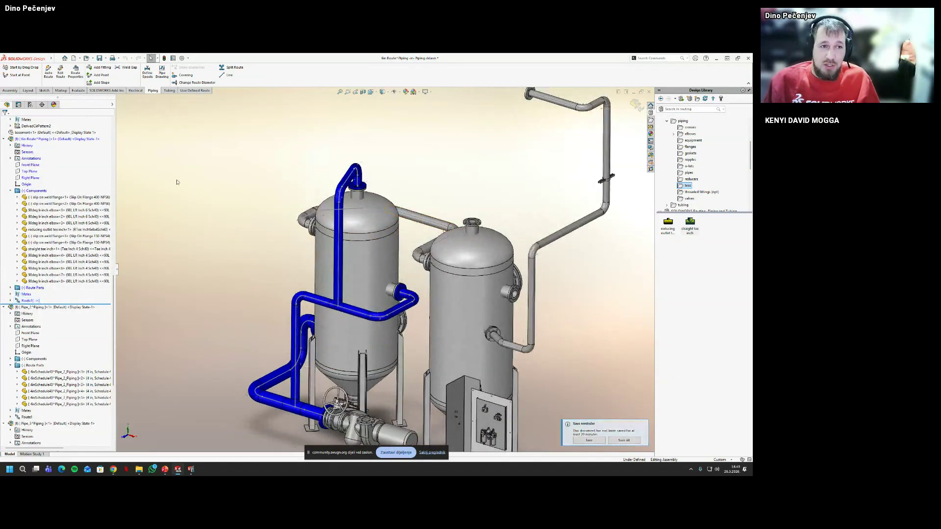
# Create a reference plane parallel to the route assembly's Top Plane and coincident with the route line above the first vessel
pyautogui.click(10, 91)
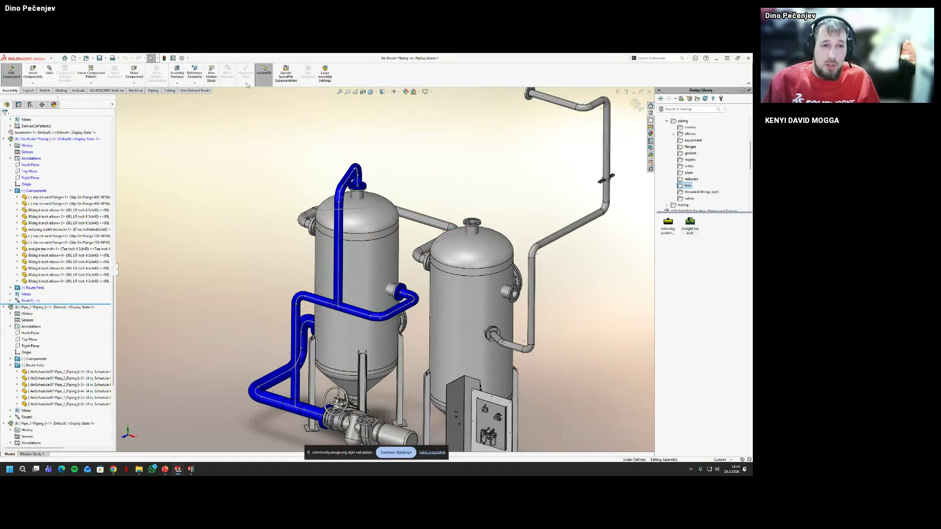
pyautogui.click(187, 80)
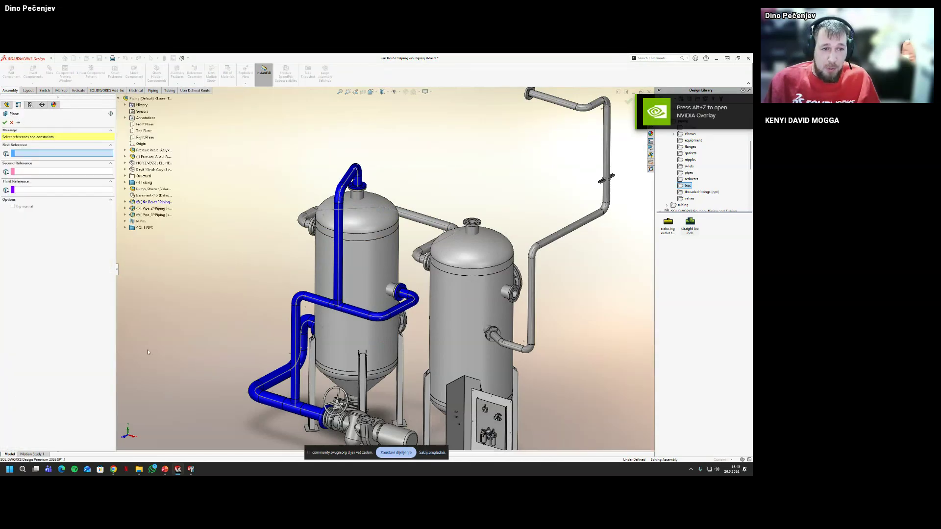
pyautogui.click(126, 202)
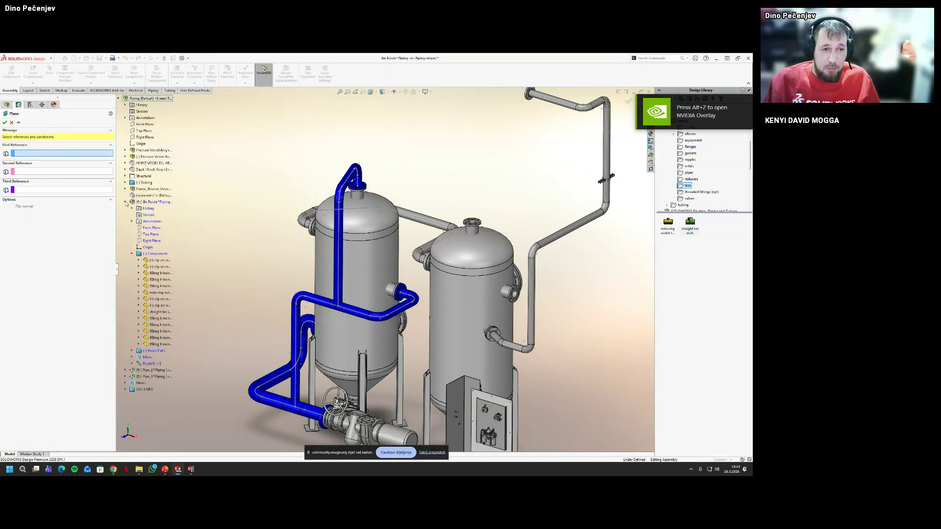
pyautogui.click(148, 235)
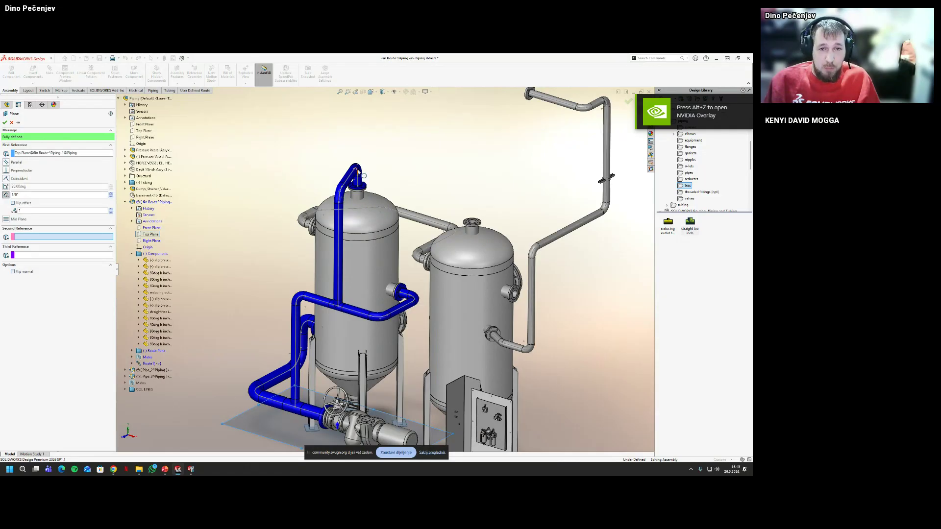
pyautogui.click(351, 178)
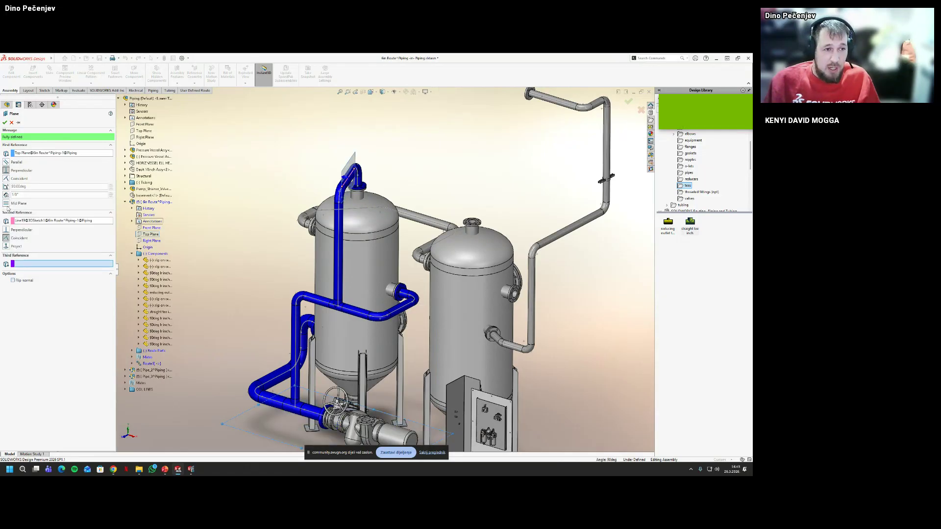
pyautogui.click(6, 162)
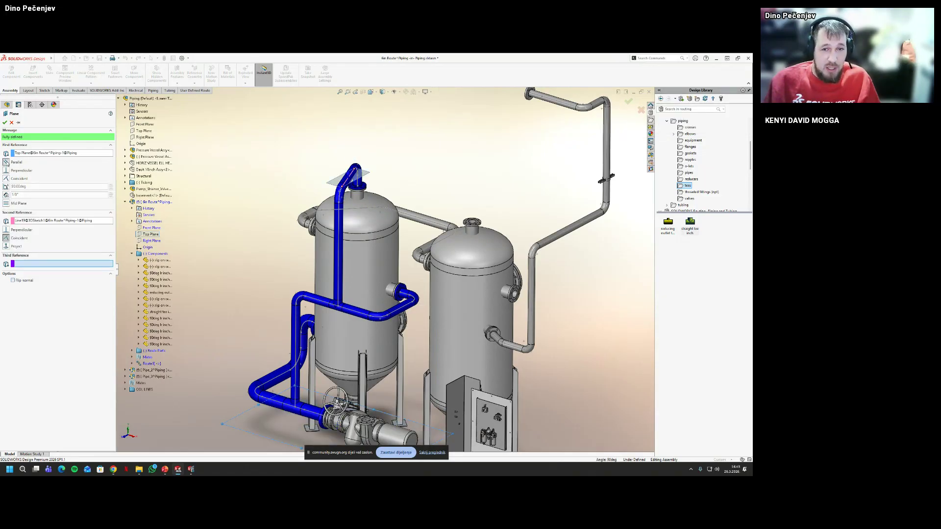
pyautogui.click(5, 123)
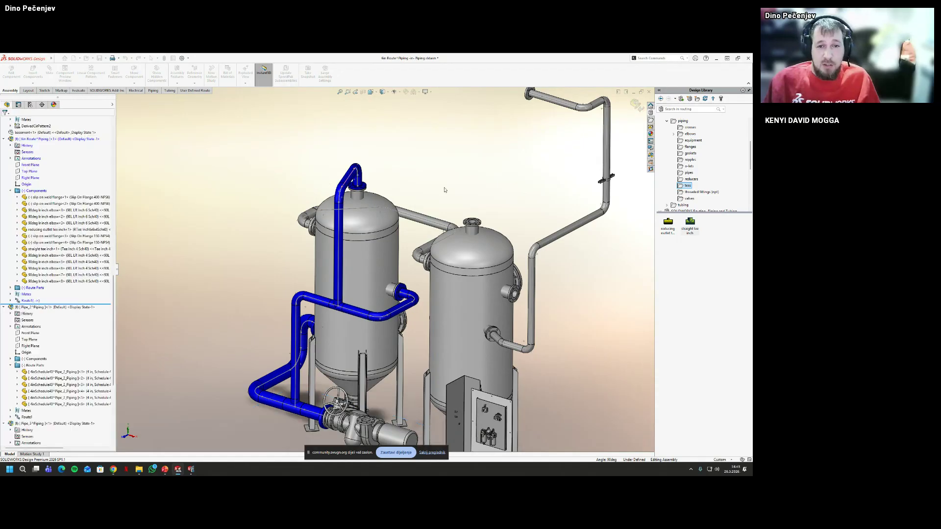
pyautogui.moveTo(425, 182); pyautogui.dragTo(436, 178)
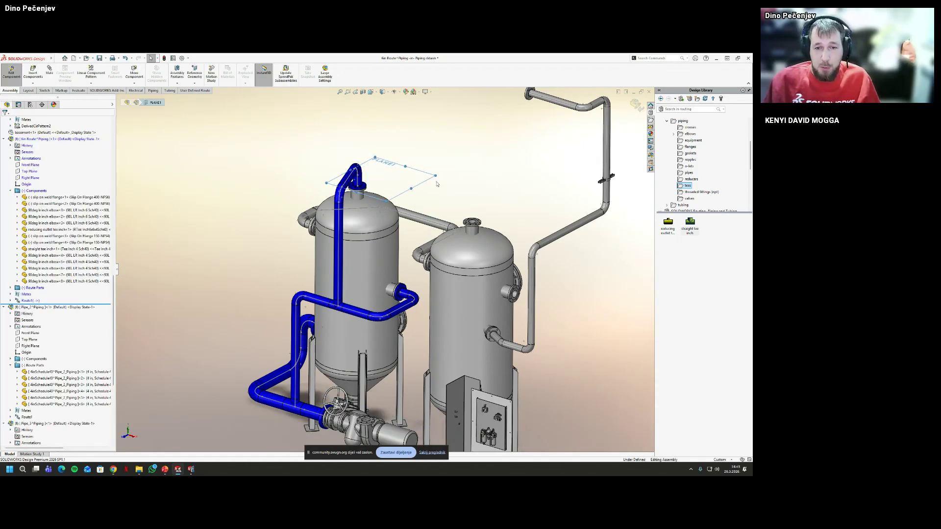
pyautogui.click(430, 160)
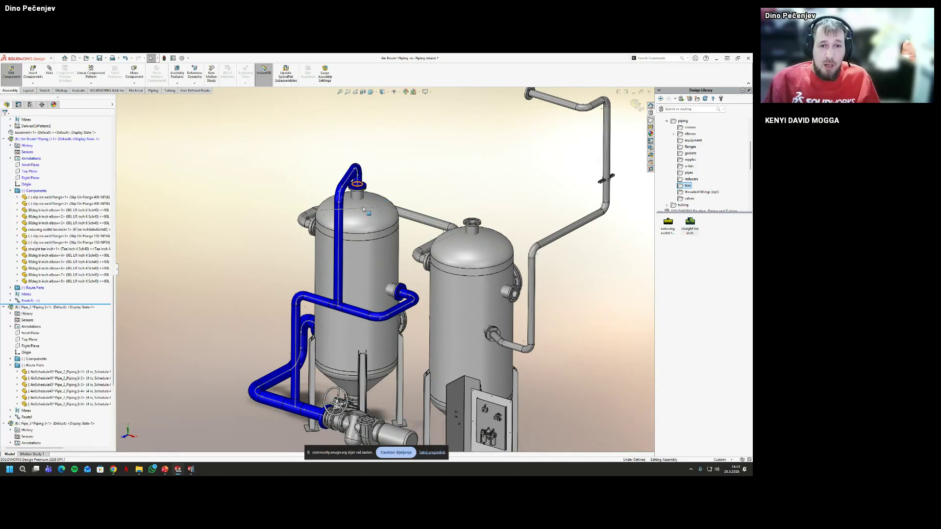
# Start a pipe covering and select the branch segment rising from the straight tee to the first vessel's top nozzle
pyautogui.click(153, 91)
pyautogui.scroll(-3, 324, 181)
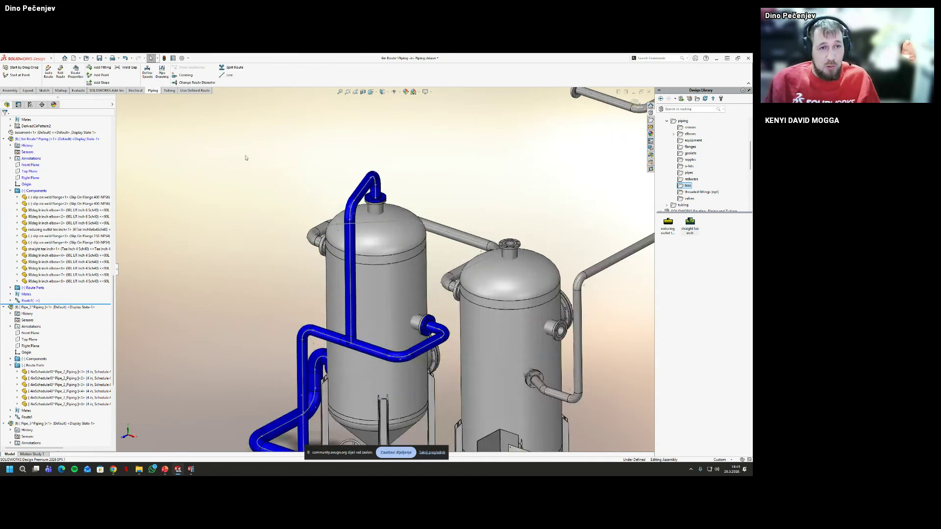
pyautogui.scroll(-2, 235, 152)
pyautogui.click(186, 75)
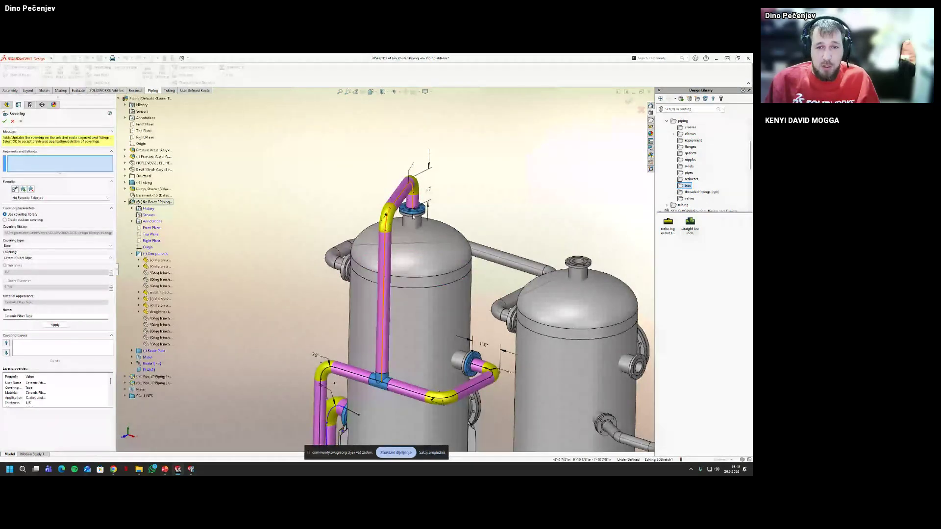
pyautogui.click(382, 279)
pyautogui.scroll(-3, 423, 306)
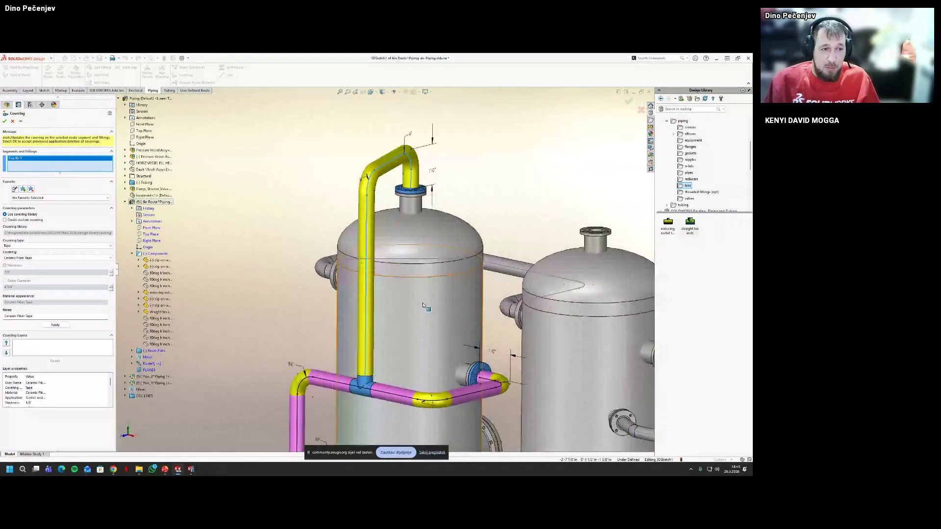
pyautogui.moveTo(423, 306); pyautogui.dragTo(279, 271, button='middle')
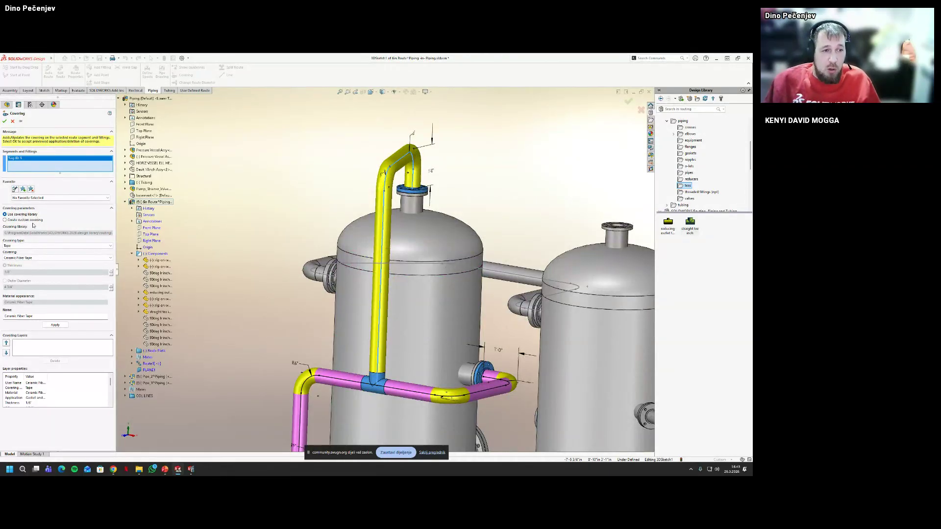
# Define the covering as a custom one specified by thickness, and assign it the Glass material from Other Non-metals
pyautogui.click(5, 220)
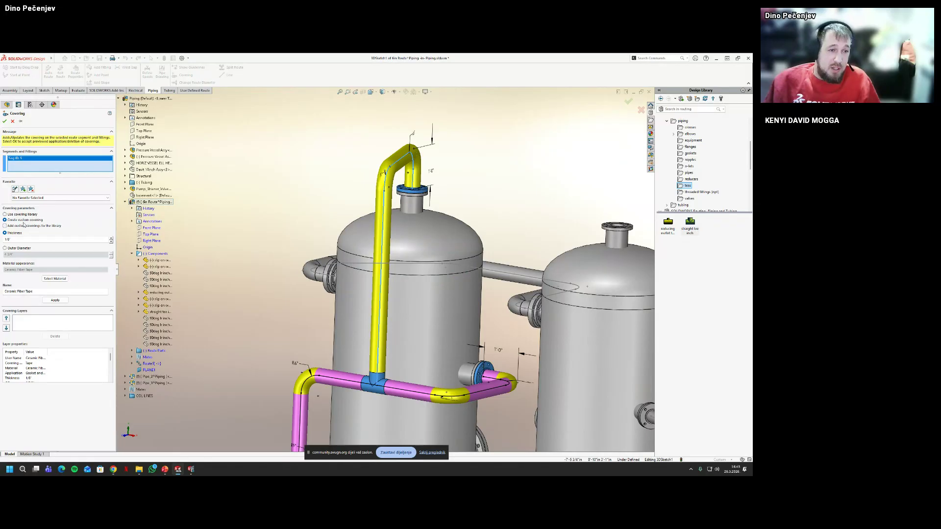
pyautogui.click(44, 239)
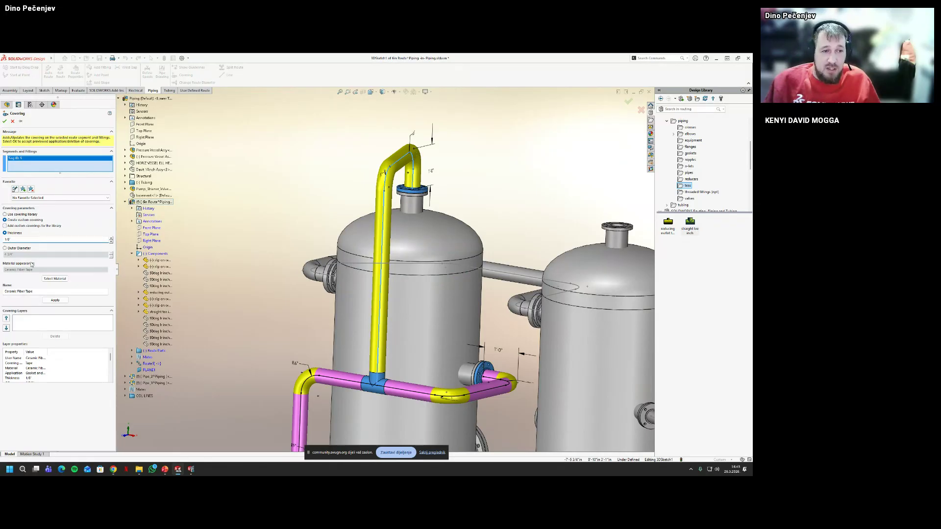
pyautogui.click(59, 280)
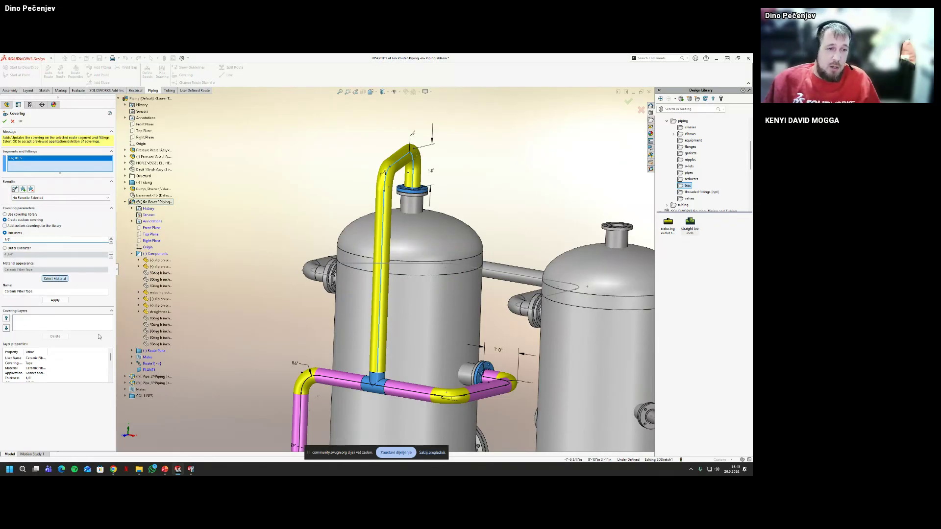
pyautogui.click(275, 184)
pyautogui.write('glass')
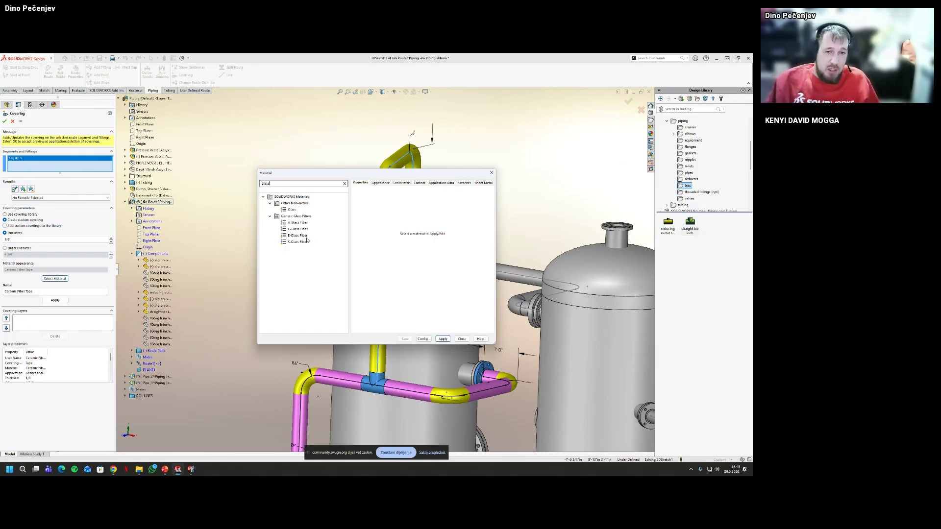
pyautogui.click(292, 216)
pyautogui.click(292, 209)
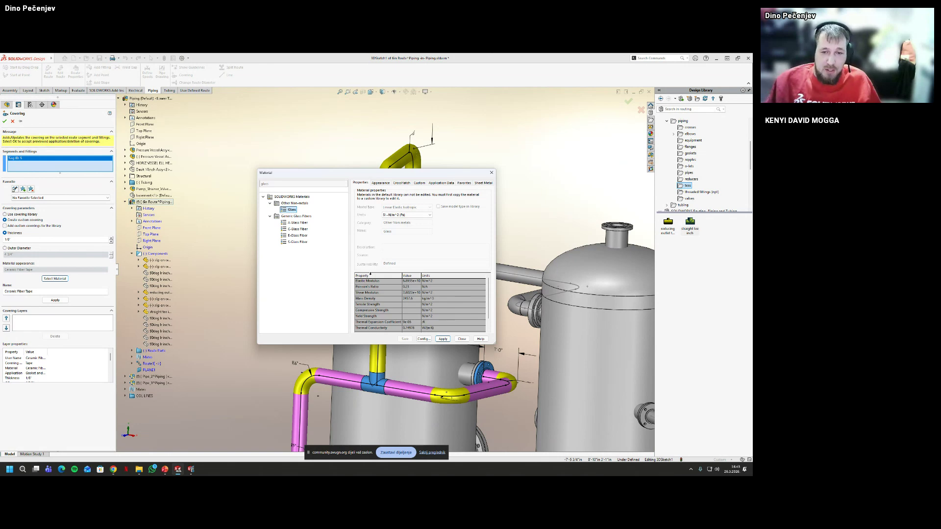
pyautogui.click(443, 339)
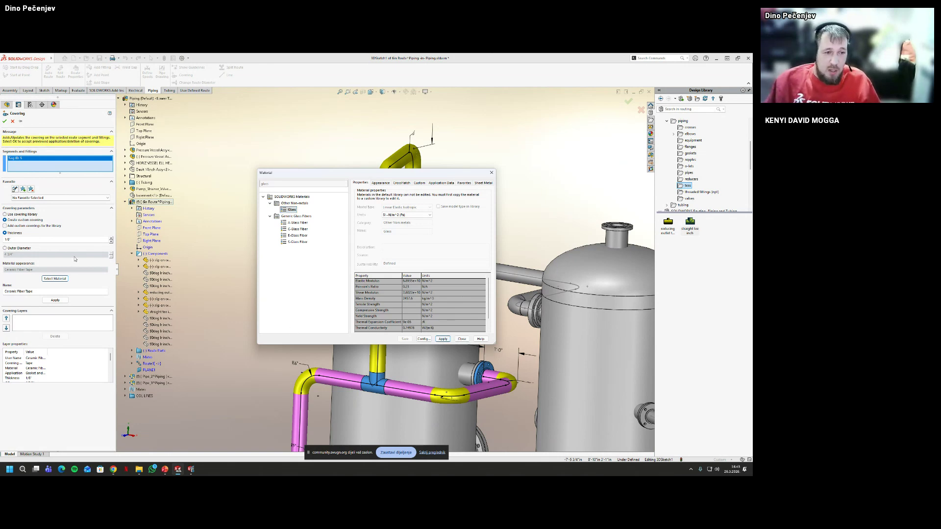
pyautogui.click(461, 340)
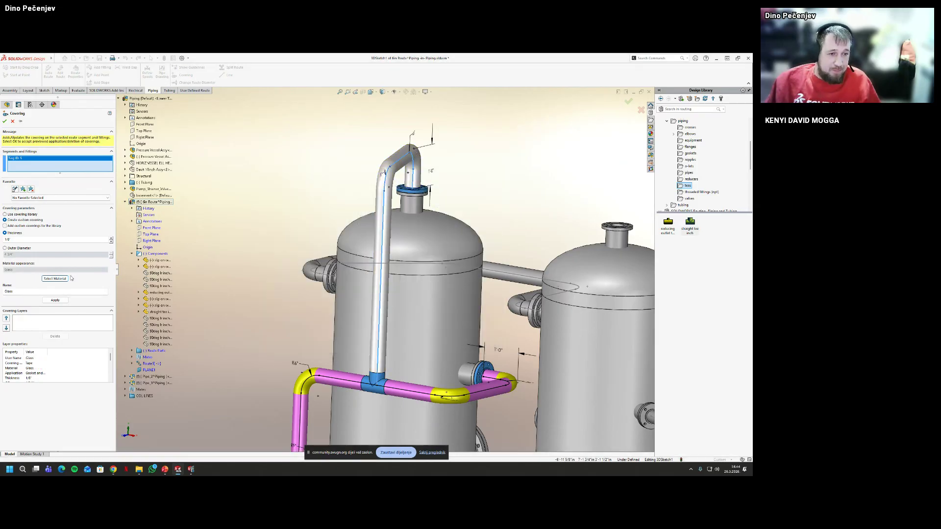
# Apply the custom Glass covering layer and add a Glass Fiber Tape layer from the covering library
pyautogui.click(55, 300)
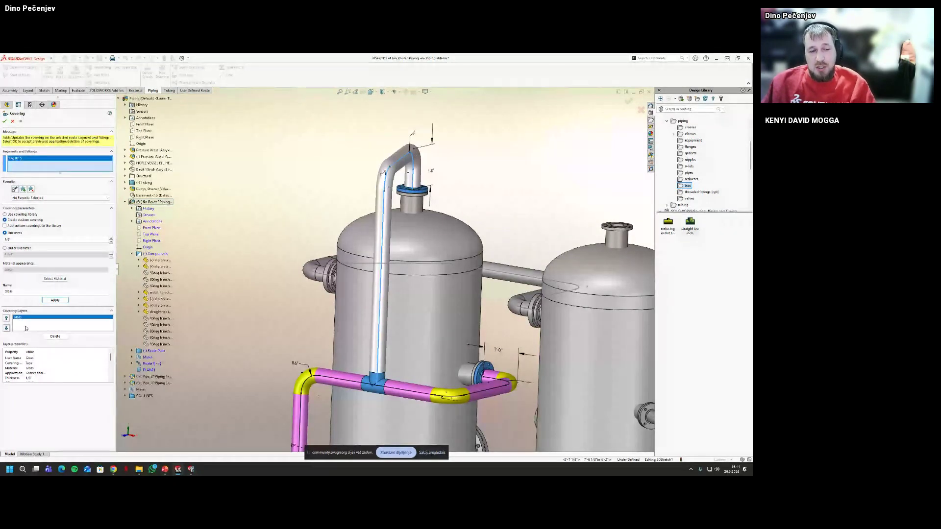
pyautogui.click(23, 216)
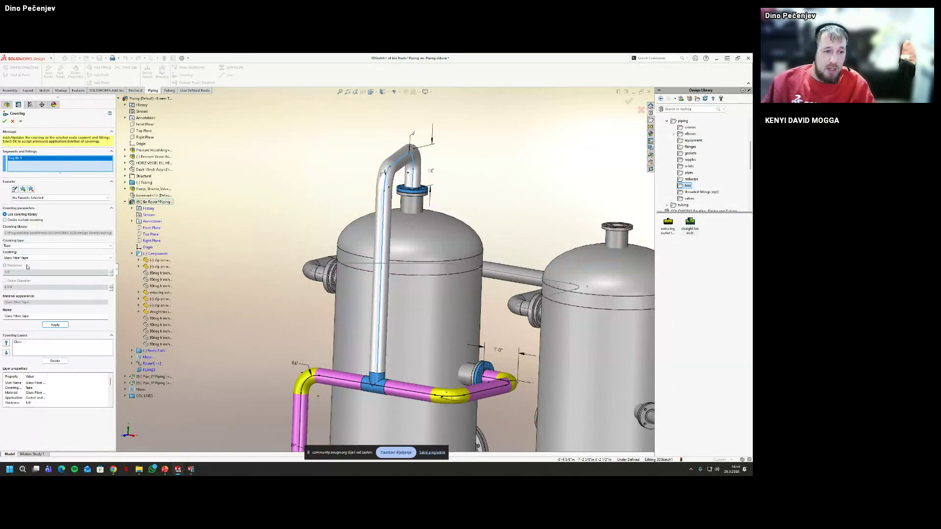
pyautogui.click(55, 326)
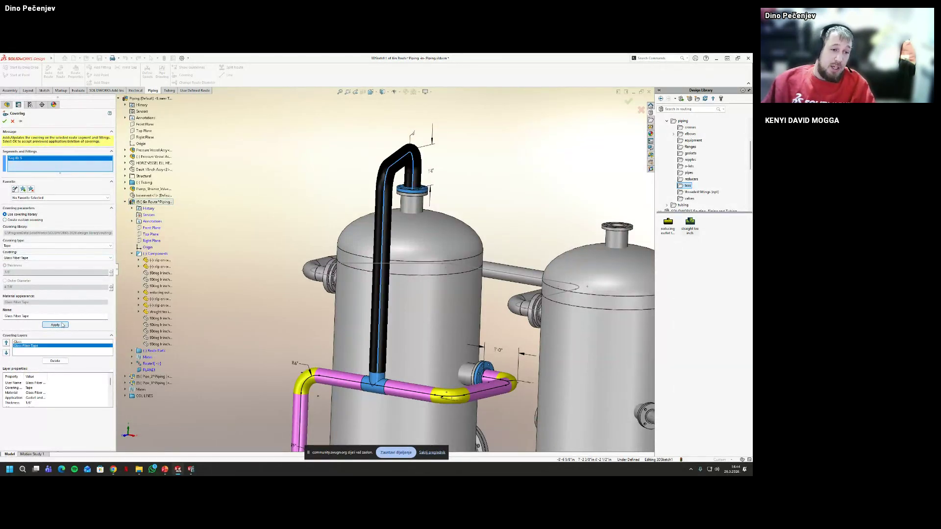
# Move the Glass Fiber Tape layer above the Glass layer and accept the covering
pyautogui.click(7, 343)
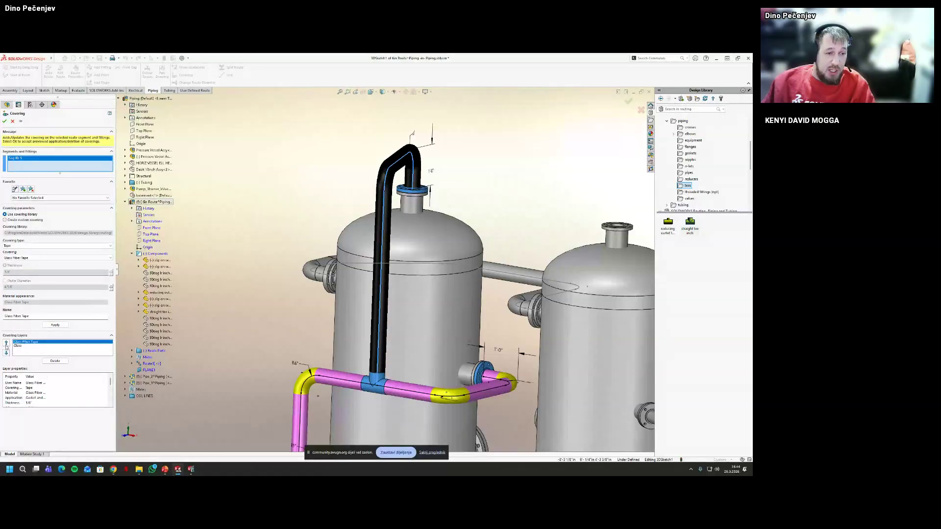
pyautogui.click(22, 347)
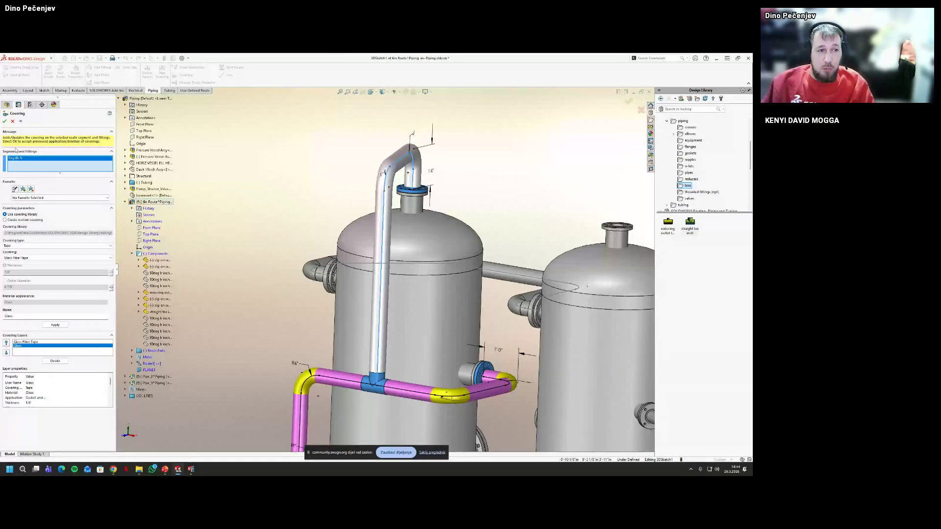
pyautogui.click(4, 121)
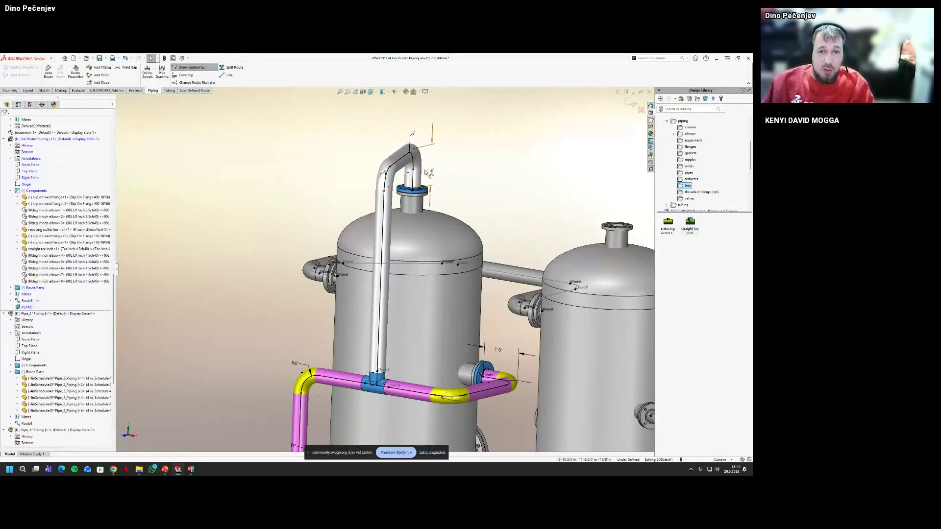
# Reopen the covering to check its layers, accept it, and exit the route sketch back to the top-level assembly
pyautogui.click(186, 77)
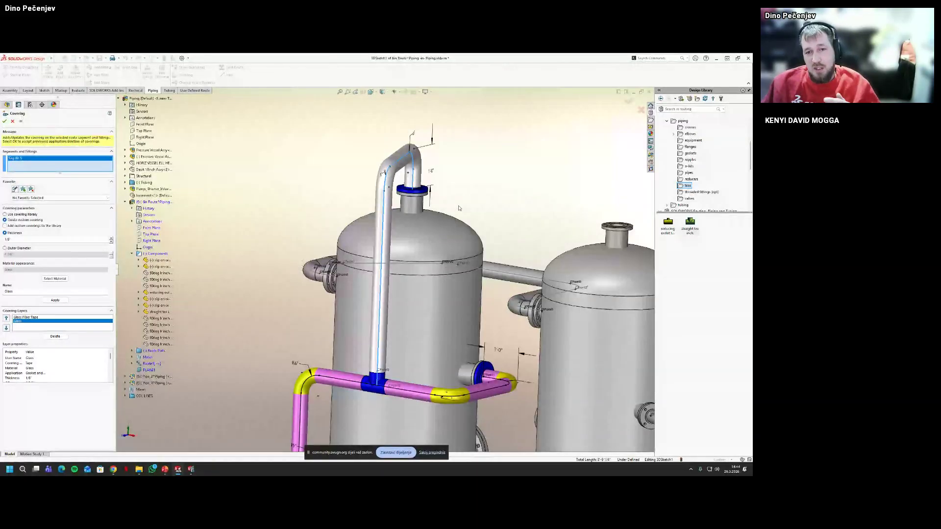
pyautogui.moveTo(481, 168); pyautogui.dragTo(196, 314, button='middle')
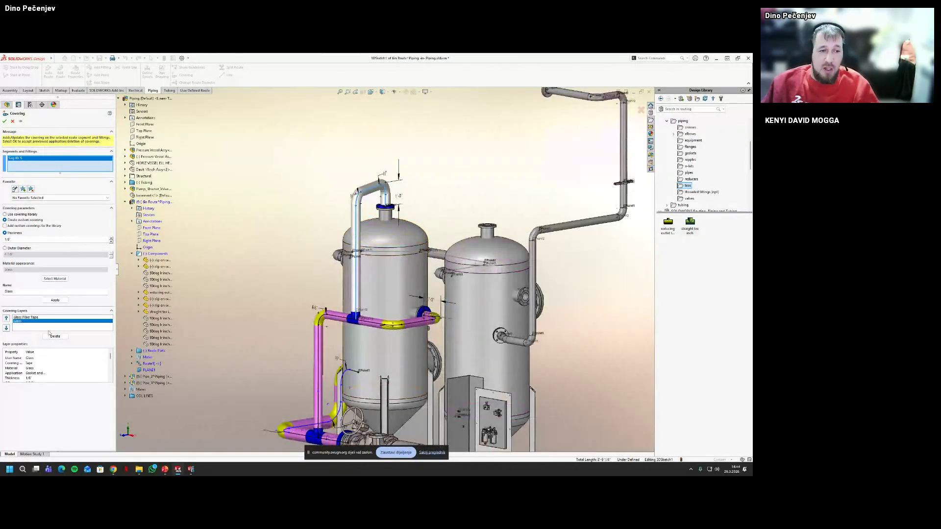
pyautogui.click(4, 121)
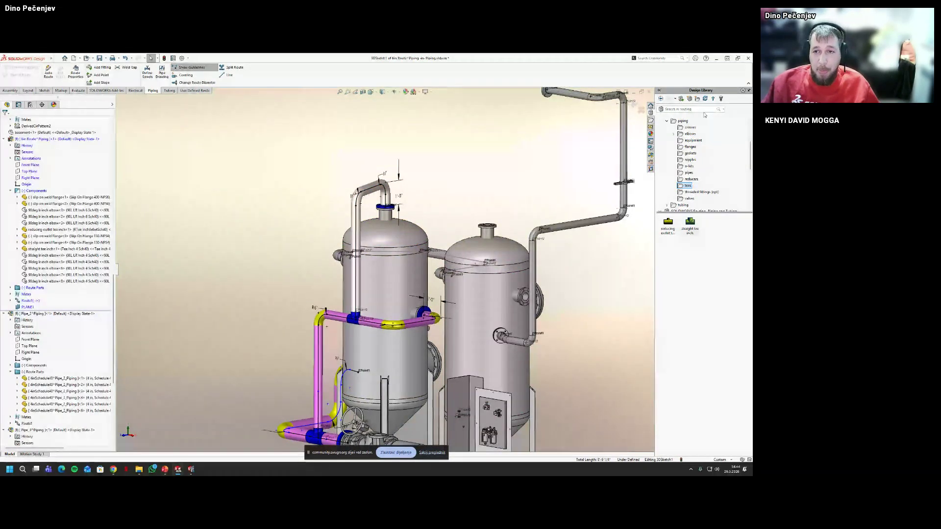
pyautogui.click(638, 105)
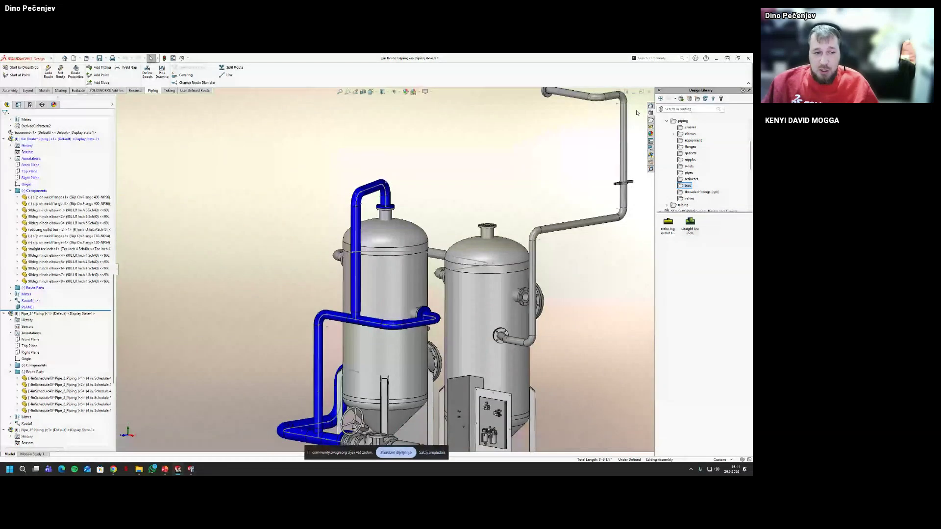
pyautogui.click(637, 112)
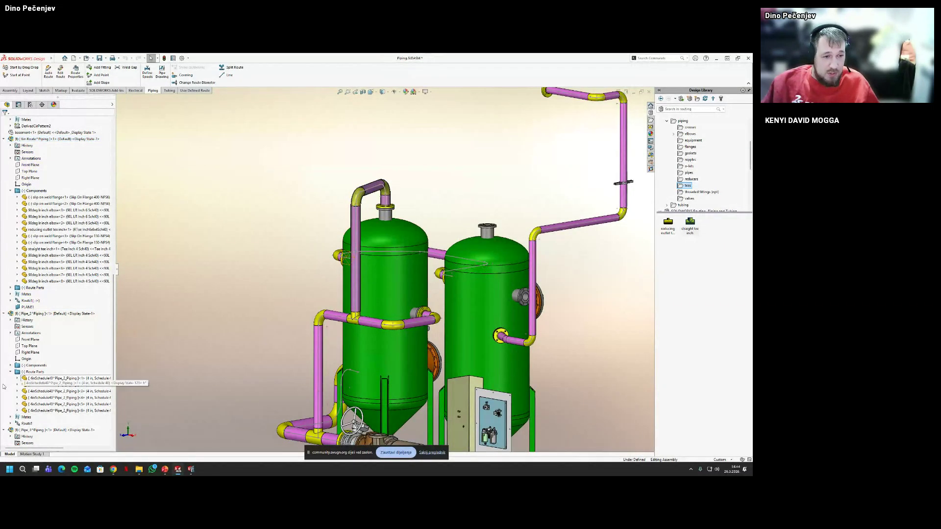
# Examine the piping subassemblies in the feature tree and locate the covering part among the pump route's route parts
pyautogui.click(10, 365)
pyautogui.scroll(-4, 57, 408)
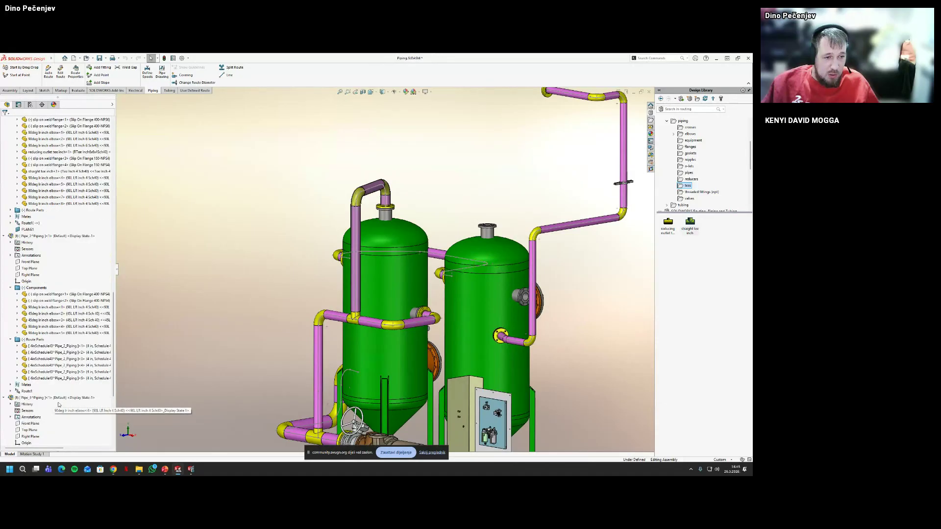
pyautogui.click(72, 379)
pyautogui.scroll(1, 274, 274)
pyautogui.scroll(2, 274, 274)
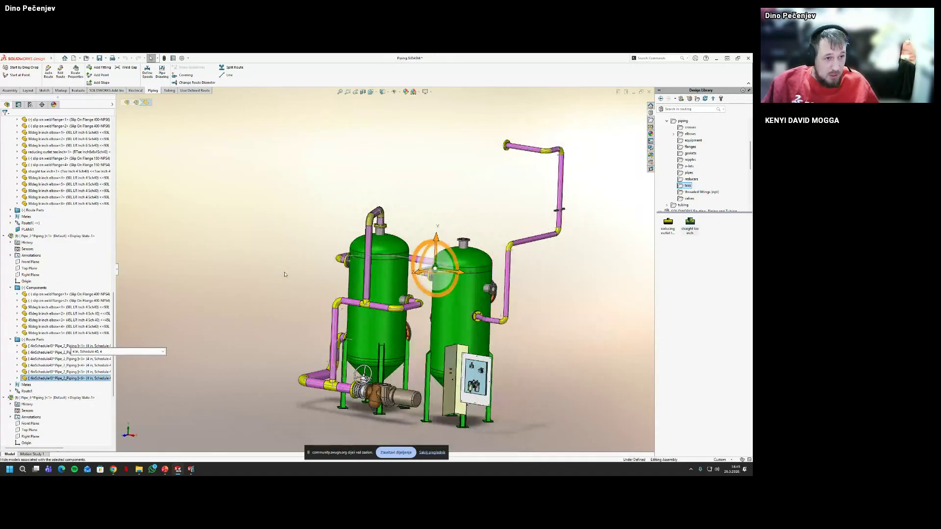
pyautogui.click(90, 236)
pyautogui.scroll(6, 90, 236)
pyautogui.scroll(1, 90, 236)
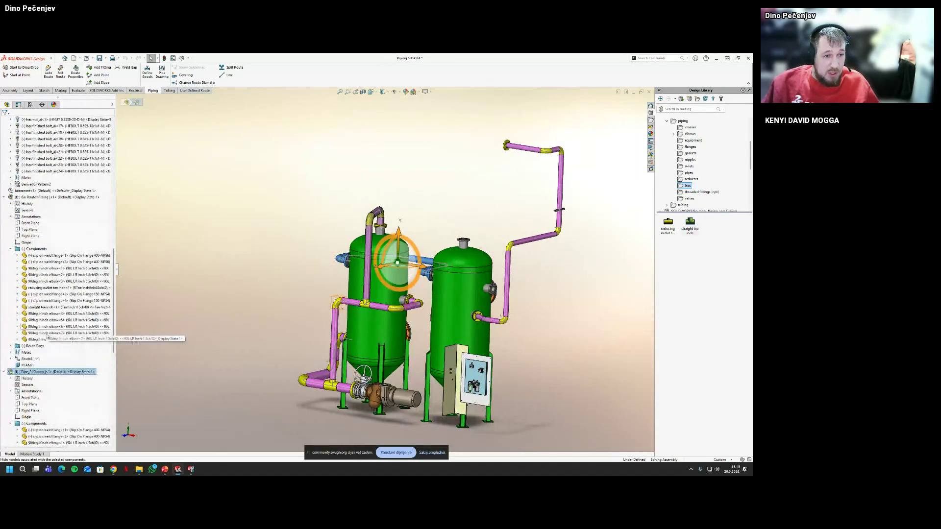
pyautogui.click(68, 275)
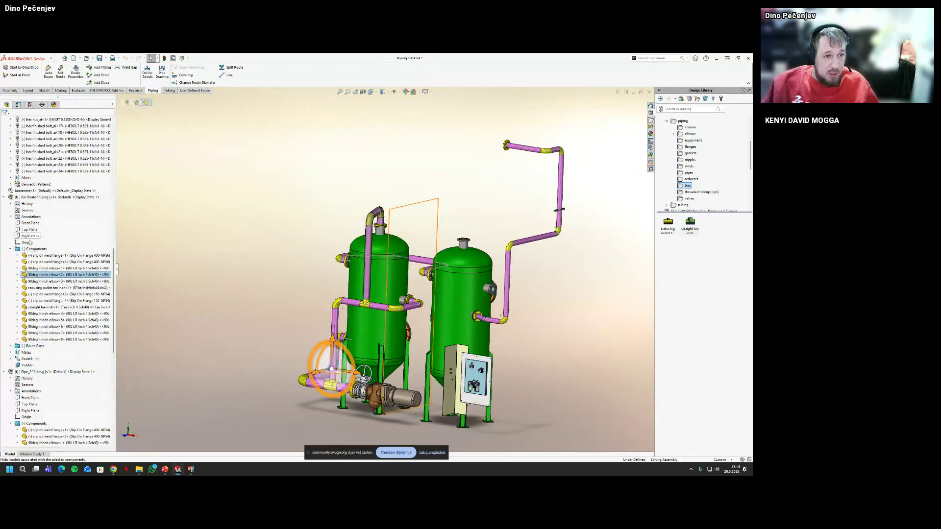
pyautogui.click(10, 346)
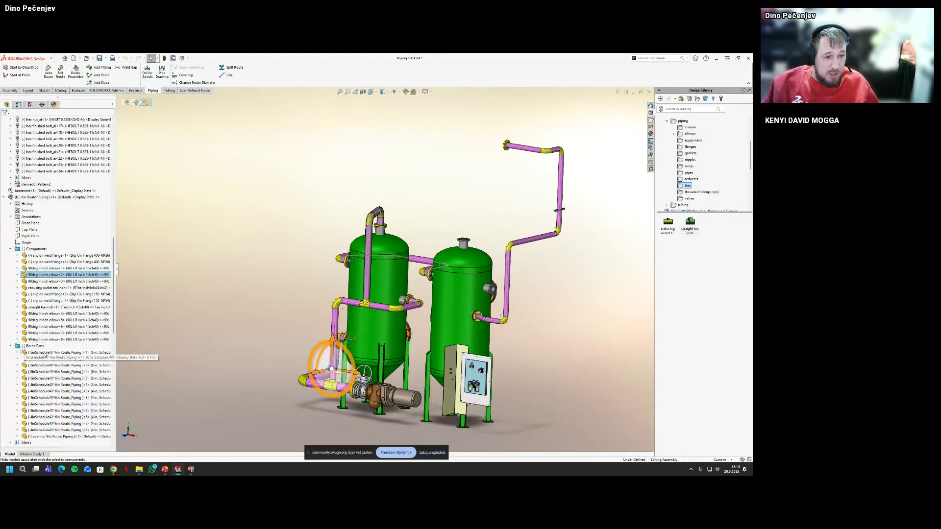
pyautogui.click(82, 435)
pyautogui.scroll(-3, 83, 375)
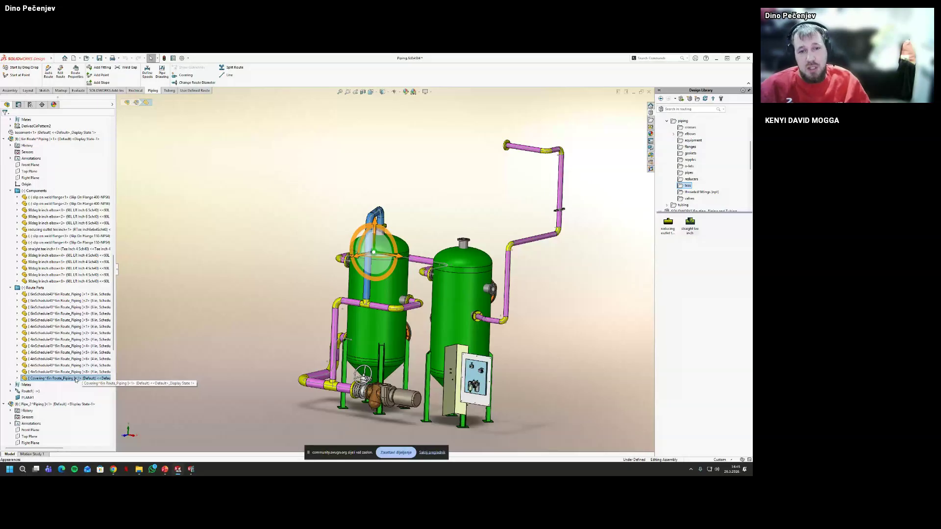
pyautogui.moveTo(441, 255); pyautogui.dragTo(468, 242, button='middle')
pyautogui.press('Escape')
pyautogui.scroll(1, 351, 361)
pyautogui.scroll(-2, 351, 361)
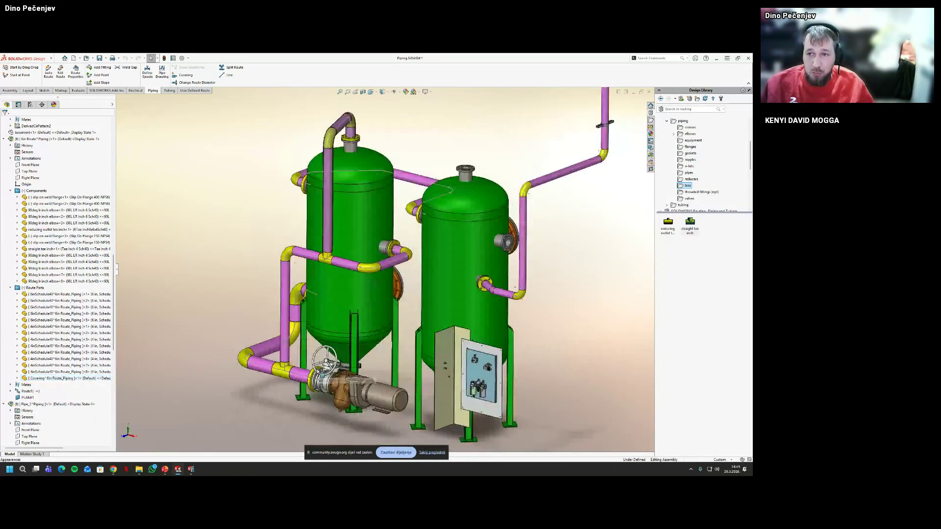
# Open the piping library's flanges folder and try to place a slip on weld flange on the pump
pyautogui.click(690, 146)
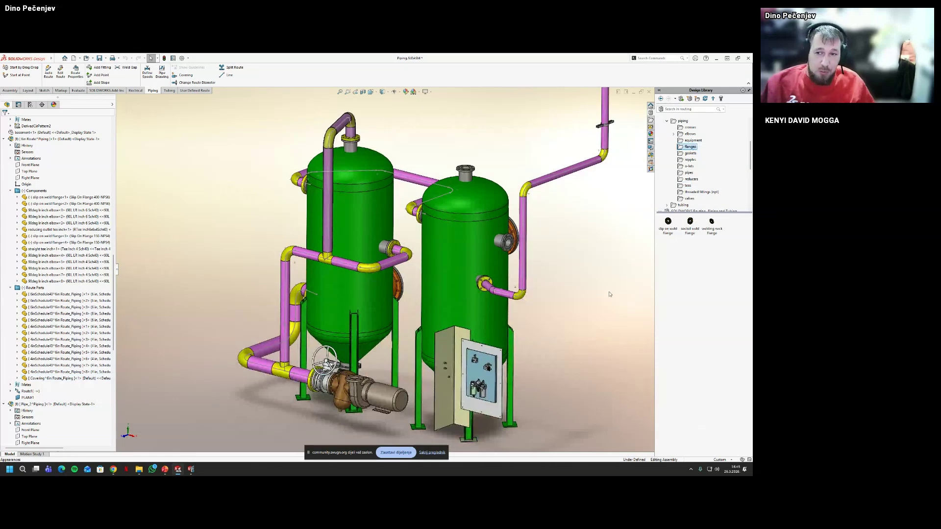
pyautogui.moveTo(668, 223); pyautogui.dragTo(615, 129)
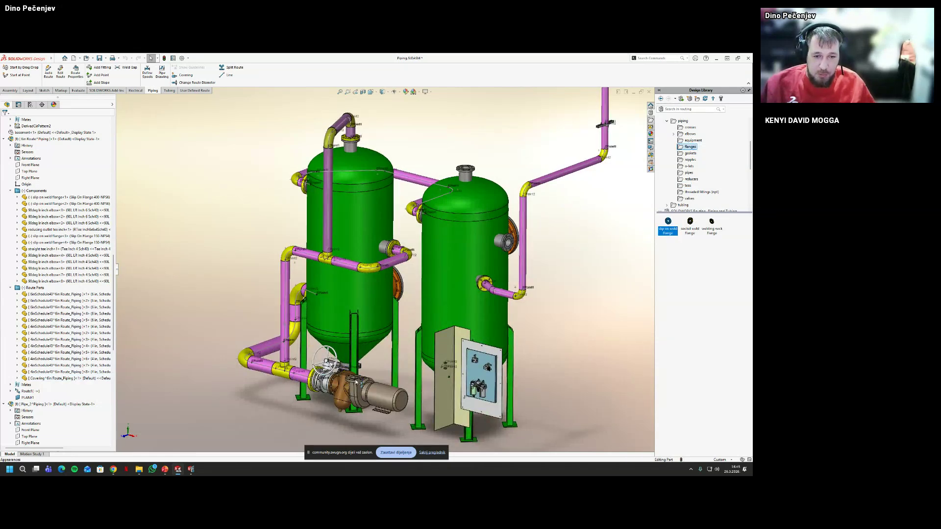
pyautogui.moveTo(355, 382); pyautogui.dragTo(345, 387)
pyautogui.press('Escape')
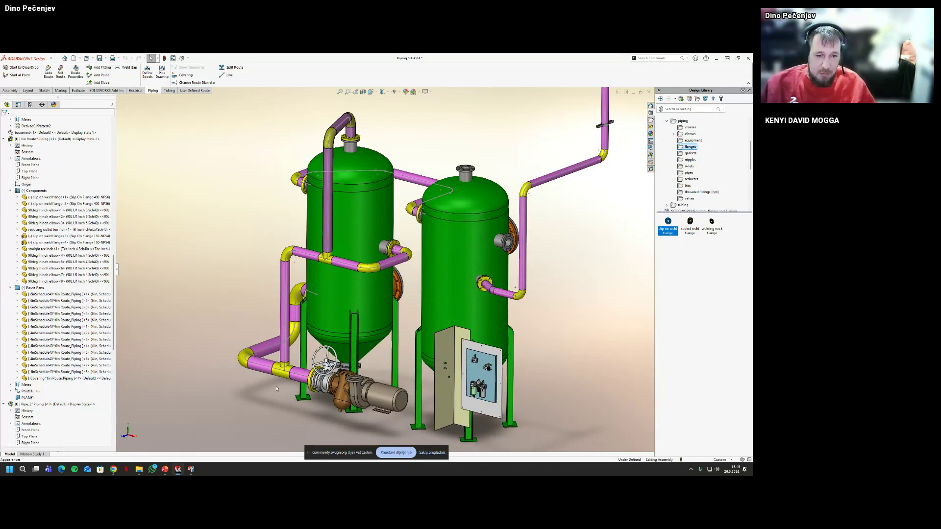
# Place a slip on weld flange on the pump's upward-facing outlet
pyautogui.moveTo(260, 385); pyautogui.dragTo(289, 384, button='middle')
pyautogui.scroll(-2, 286, 383)
pyautogui.scroll(-2, 285, 384)
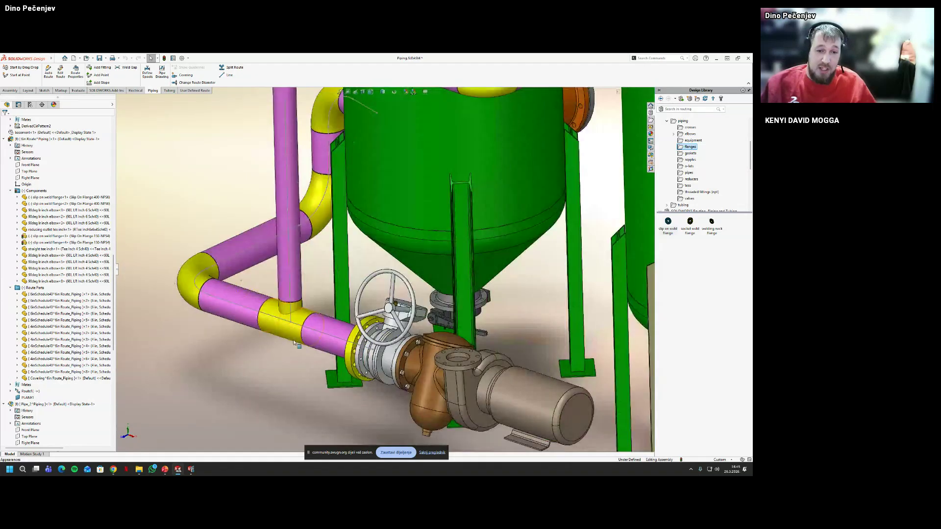
pyautogui.moveTo(668, 222); pyautogui.dragTo(467, 363)
pyautogui.moveTo(467, 363); pyautogui.dragTo(493, 351, button='middle')
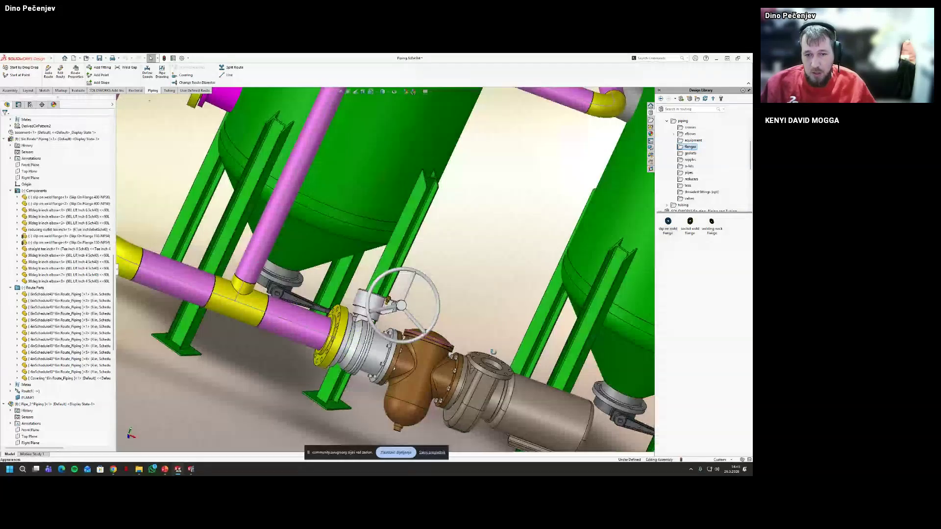
pyautogui.scroll(10, 493, 352)
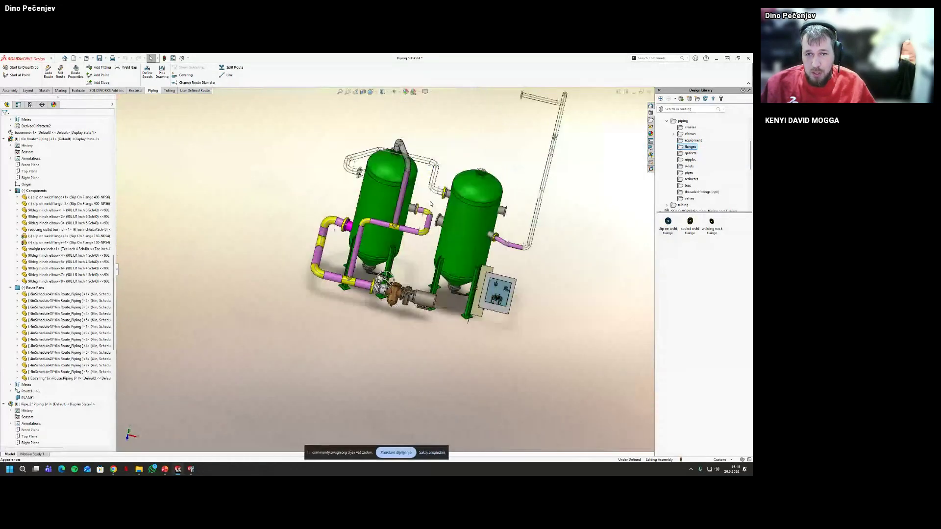
pyautogui.moveTo(430, 204); pyautogui.dragTo(437, 290, button='middle')
pyautogui.scroll(-5, 437, 289)
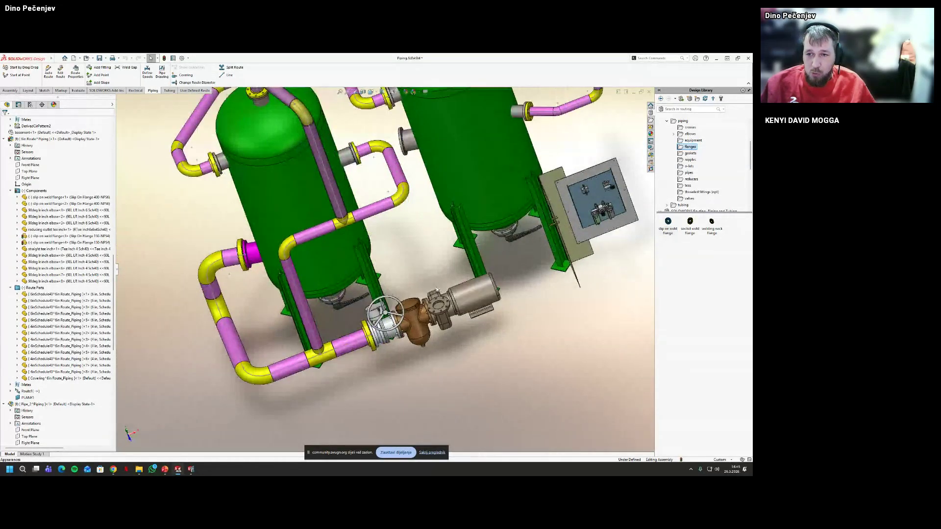
pyautogui.scroll(-3, 437, 290)
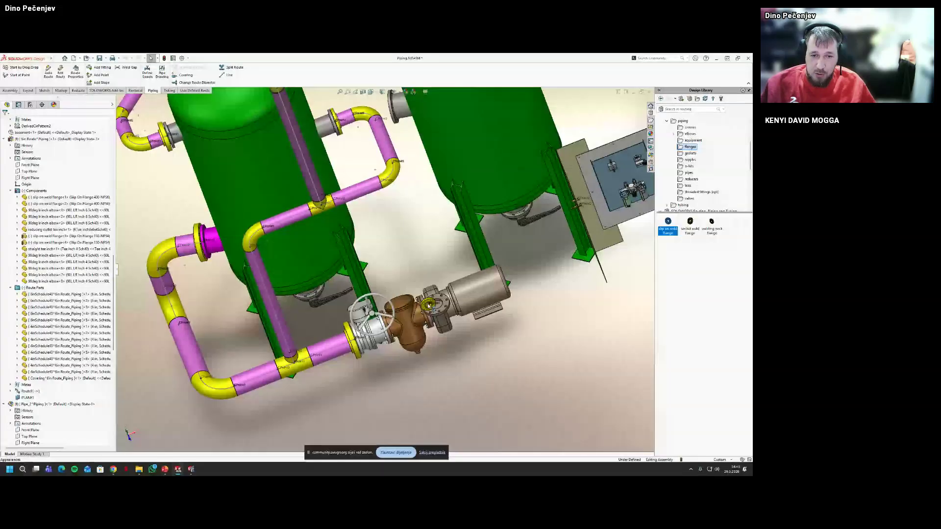
pyautogui.moveTo(430, 305); pyautogui.dragTo(446, 310)
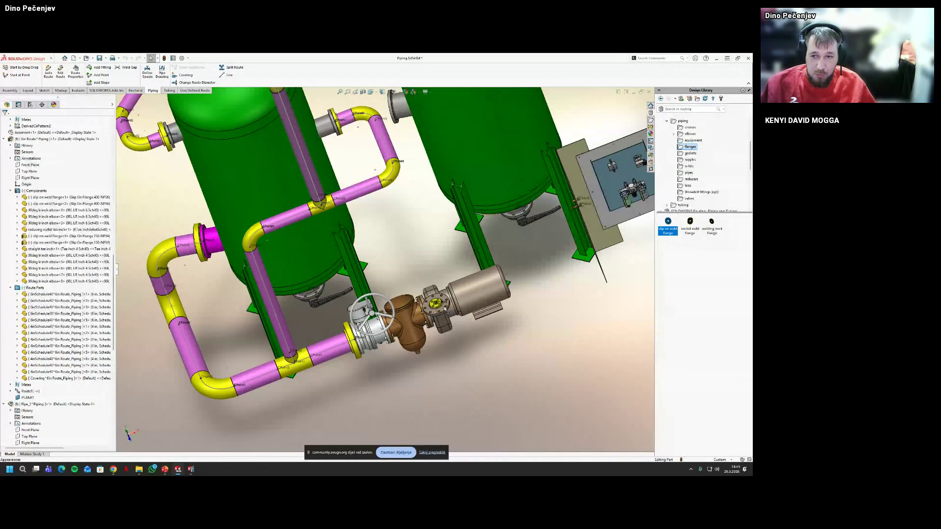
pyautogui.moveTo(445, 309); pyautogui.dragTo(444, 310)
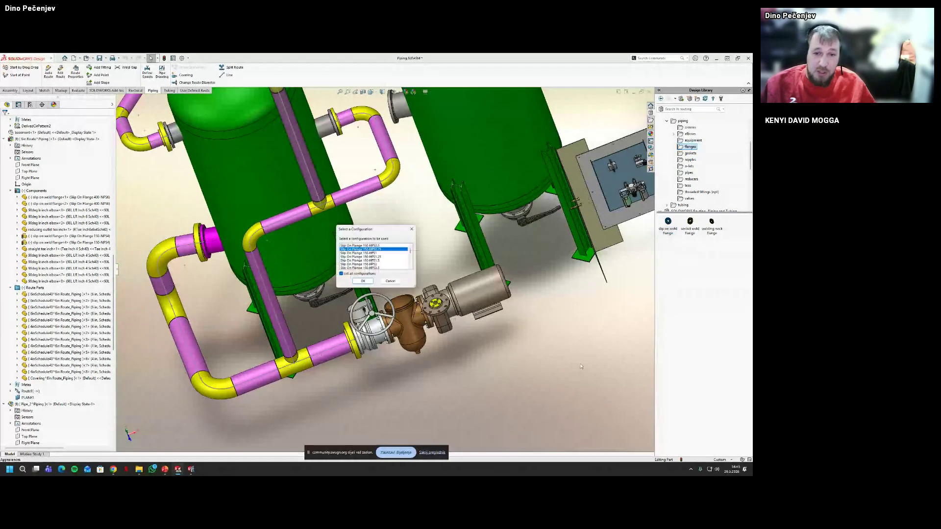
# Choose a Slip On Flange 400 configuration for the pump outlet flange and start its route with the default route properties and assembly template
pyautogui.scroll(-4, 387, 264)
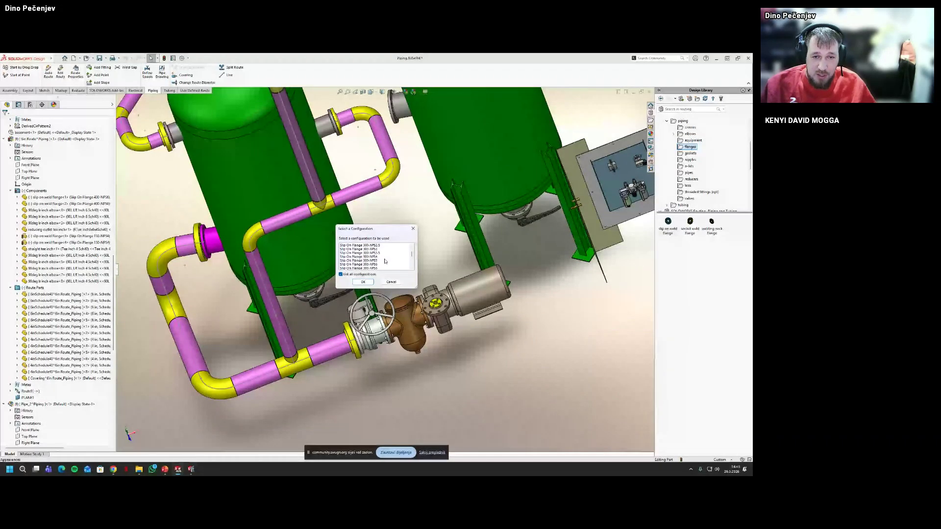
pyautogui.scroll(5, 385, 261)
pyautogui.click(381, 258)
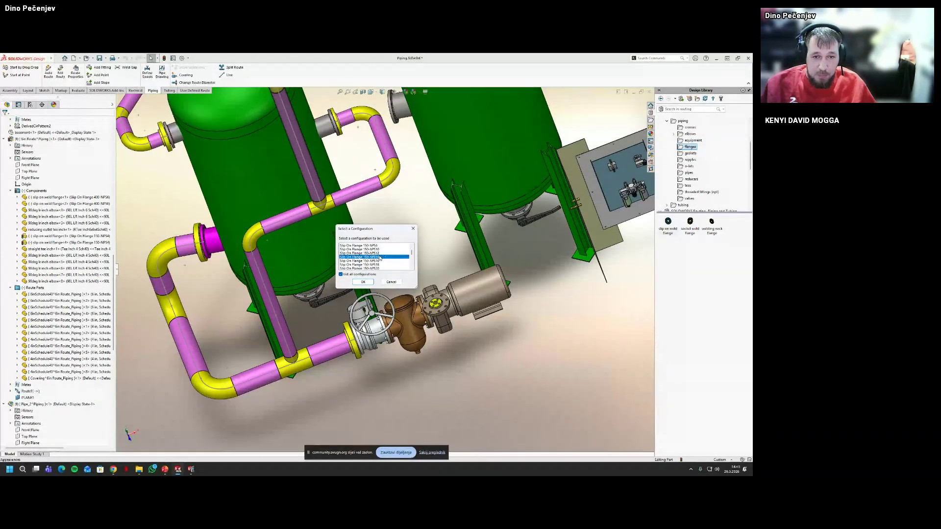
pyautogui.scroll(-1, 382, 258)
pyautogui.click(382, 261)
pyautogui.scroll(-1, 390, 262)
pyautogui.scroll(-8, 391, 264)
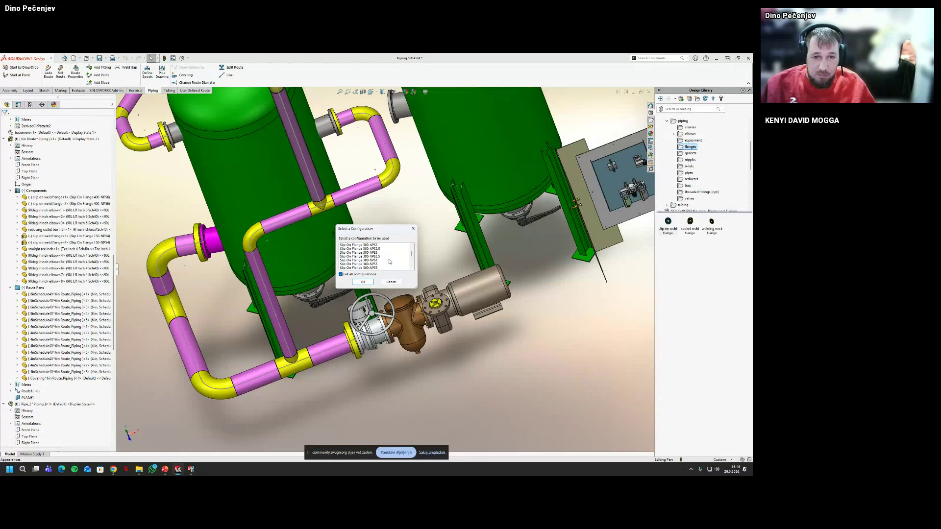
pyautogui.scroll(-3, 385, 262)
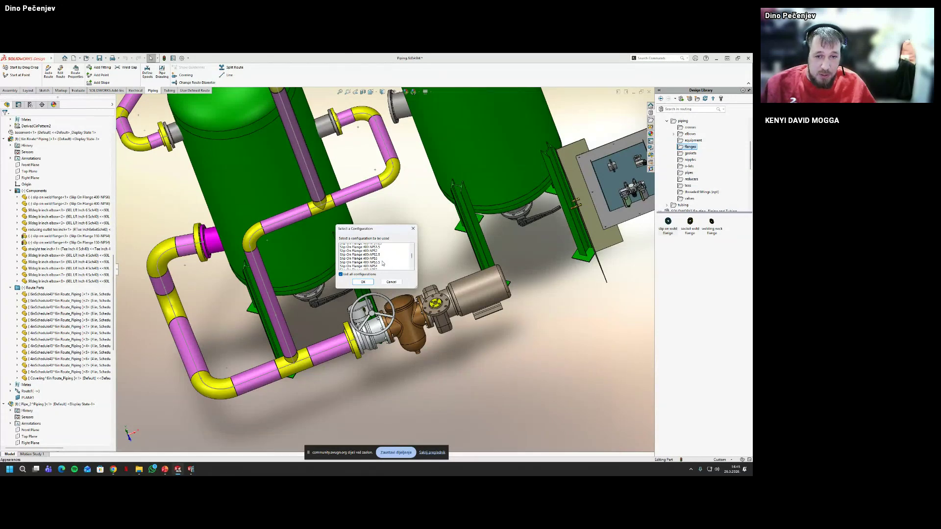
pyautogui.doubleClick(382, 263)
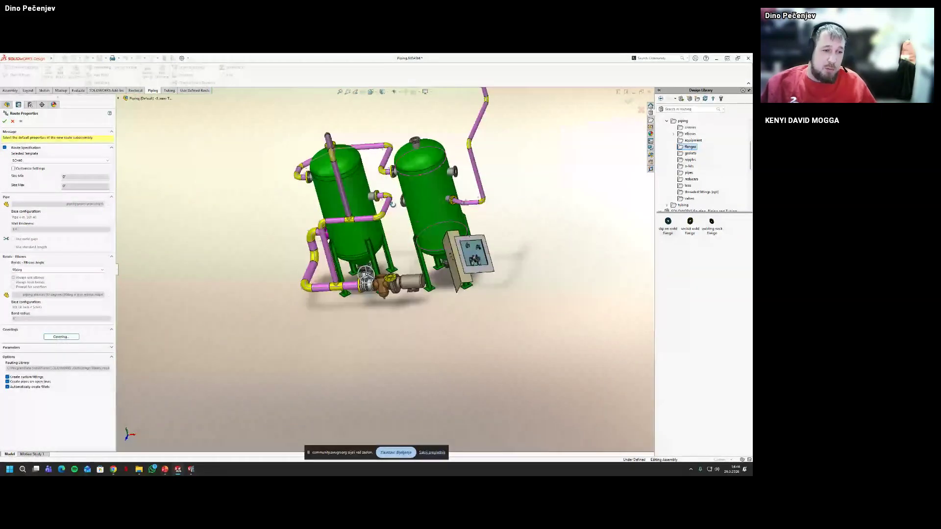
pyautogui.click(5, 122)
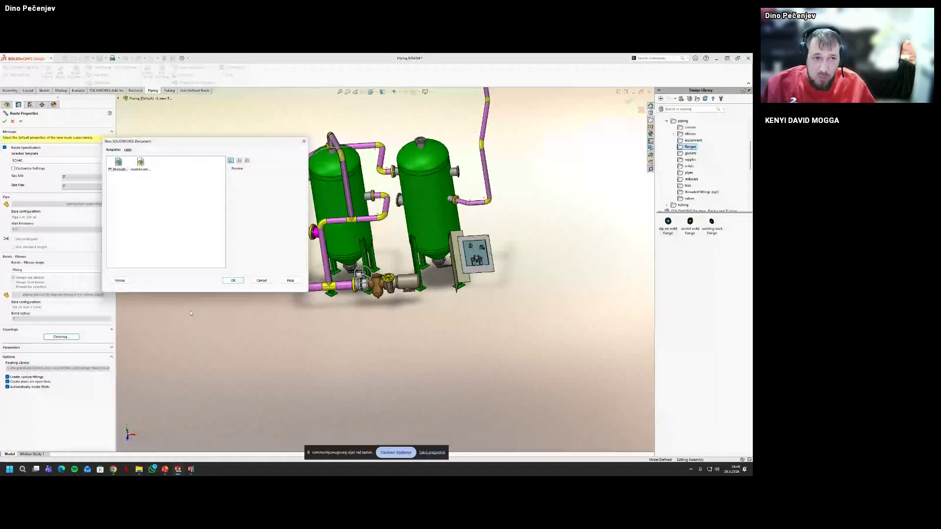
pyautogui.click(239, 281)
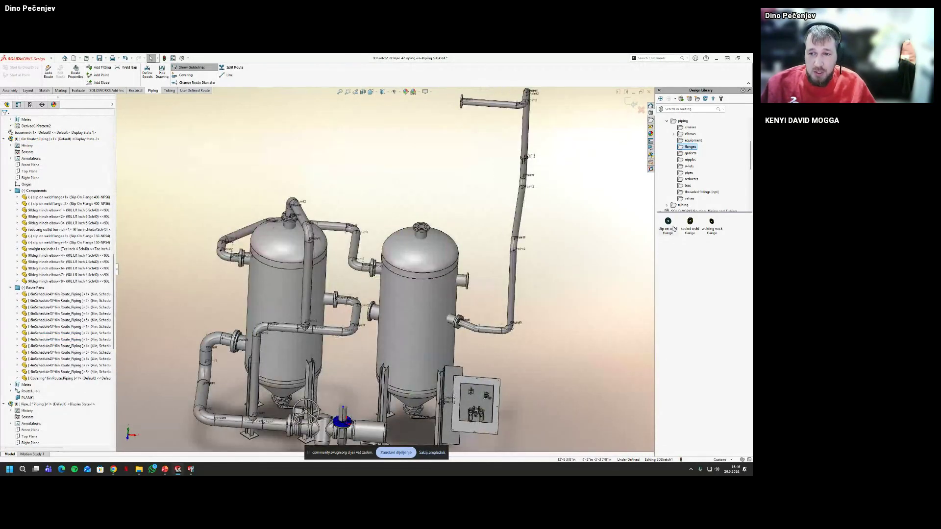
# Add a slip on weld flange, configuration Slip On Flange 150-NPS4, on the top nozzle of the vessel beside the control cabinet and exit the route sketch
pyautogui.moveTo(674, 228); pyautogui.dragTo(422, 229)
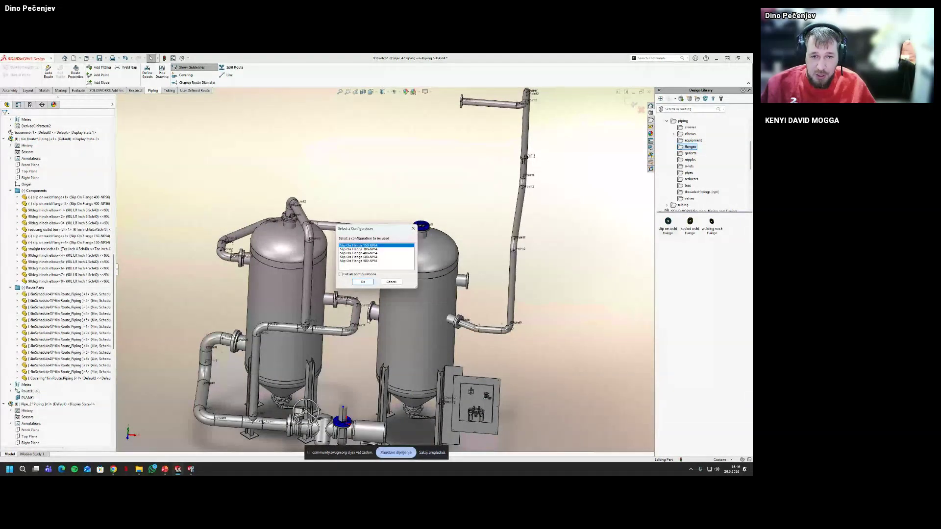
pyautogui.press('Return')
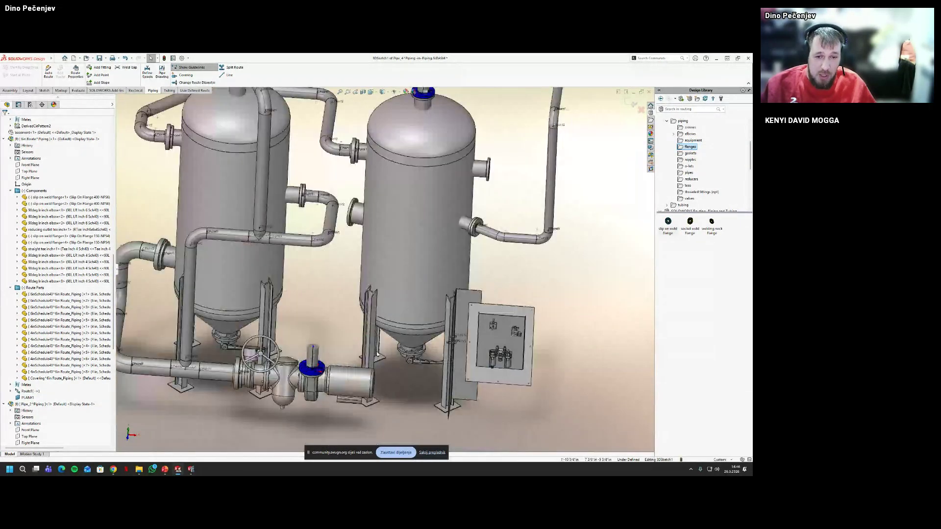
pyautogui.scroll(5, 376, 354)
pyautogui.rightClick(366, 331)
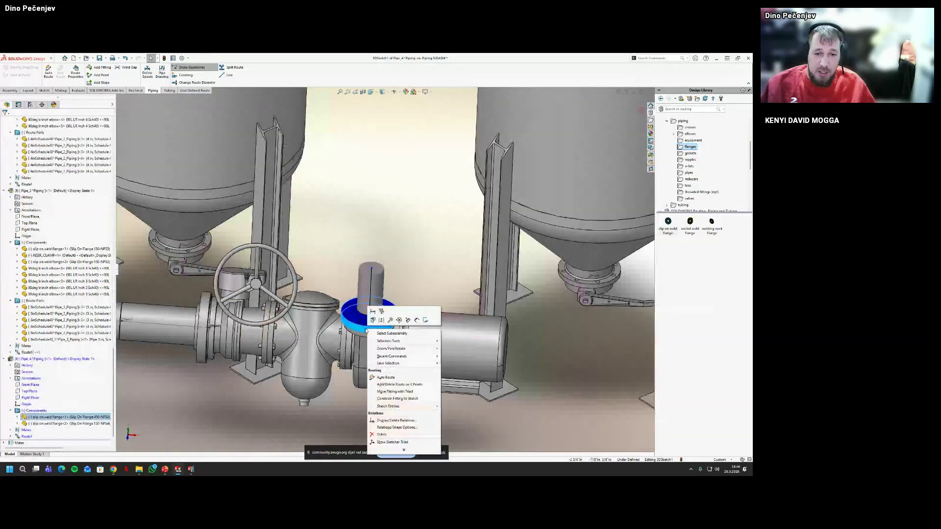
pyautogui.click(639, 108)
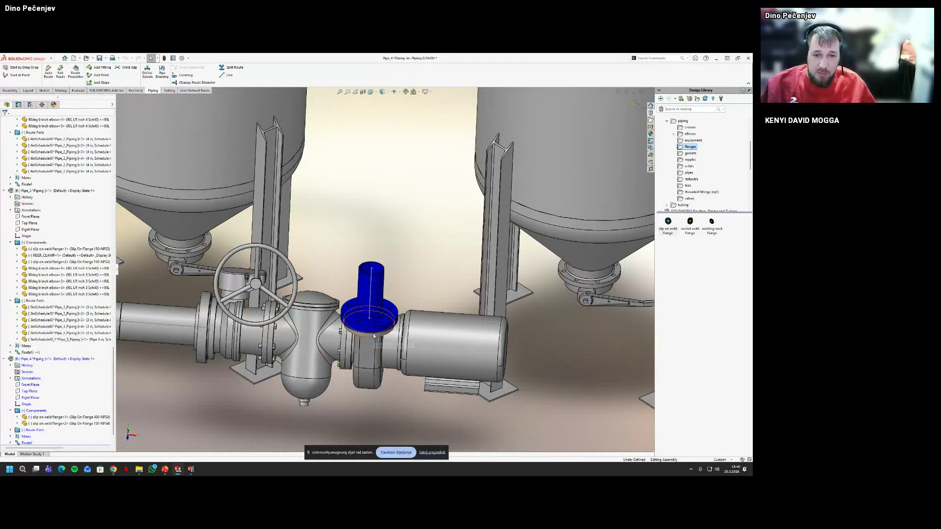
# Change the pump outlet flange's configuration to Slip On Flange 150-NPS4
pyautogui.rightClick(365, 333)
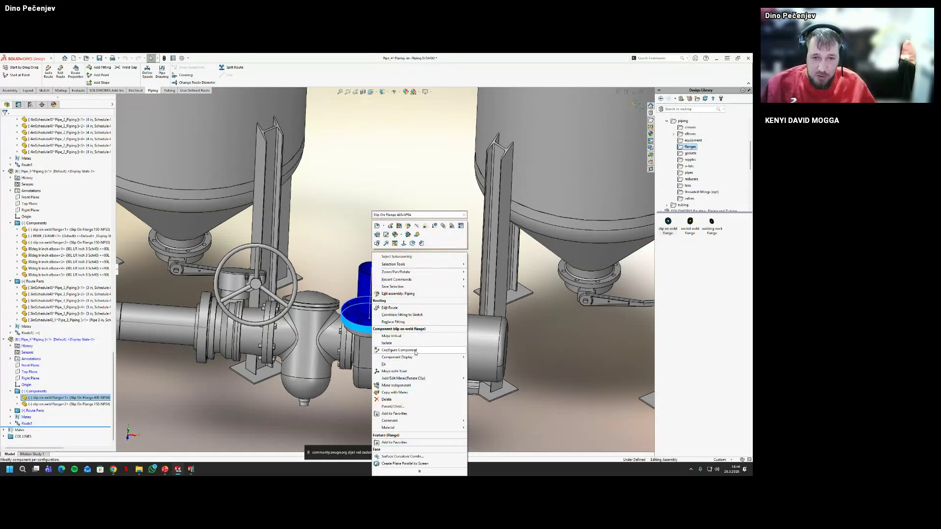
pyautogui.click(442, 214)
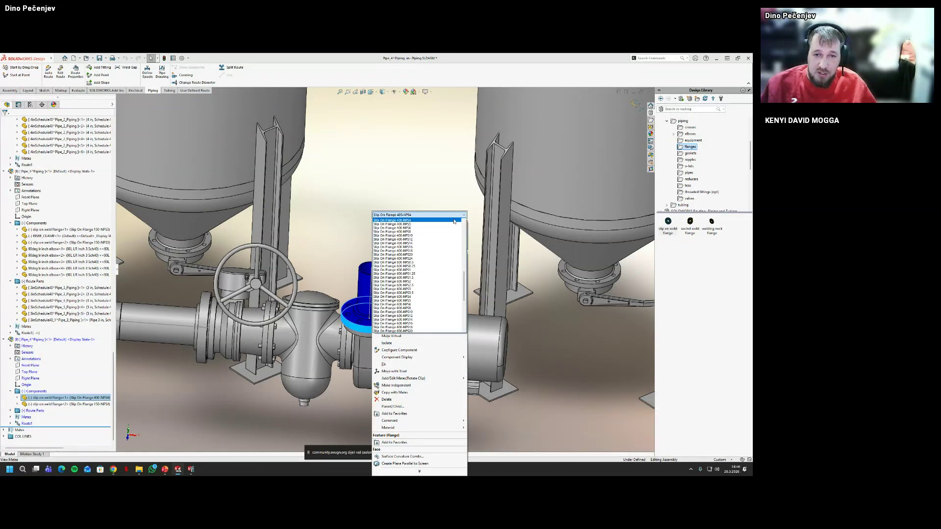
pyautogui.scroll(3, 438, 243)
pyautogui.scroll(8, 438, 243)
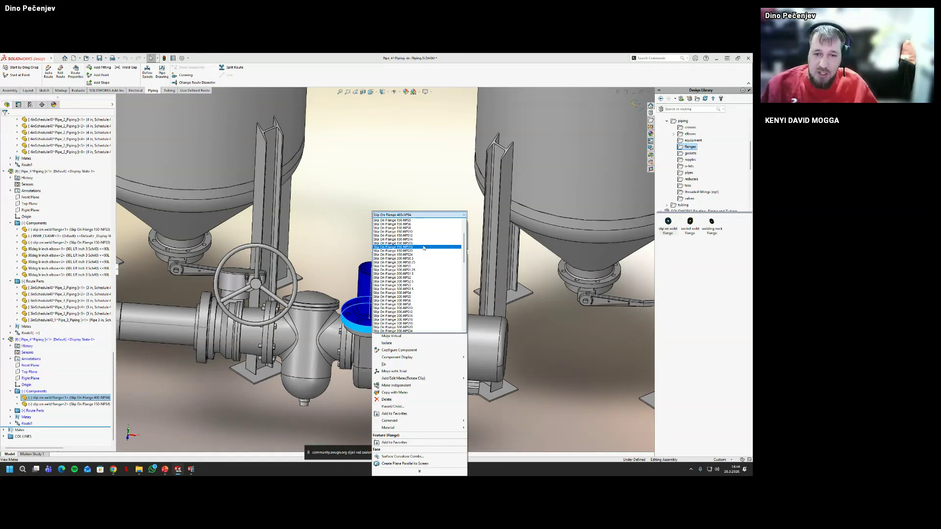
pyautogui.scroll(2, 424, 248)
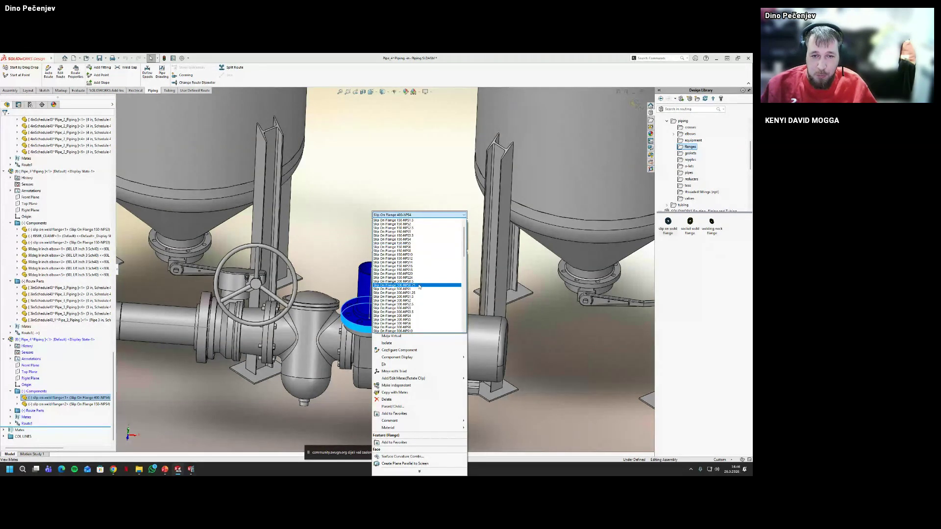
pyautogui.scroll(1, 422, 279)
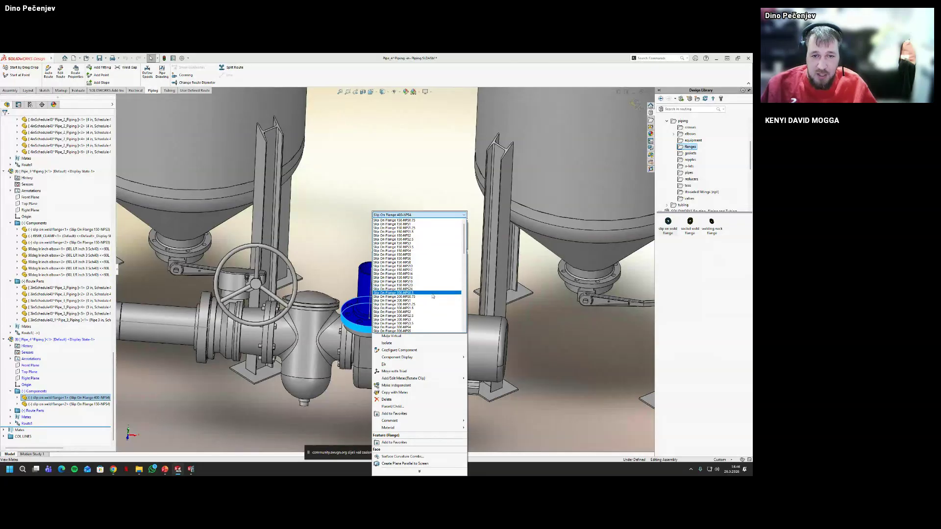
pyautogui.scroll(1, 424, 280)
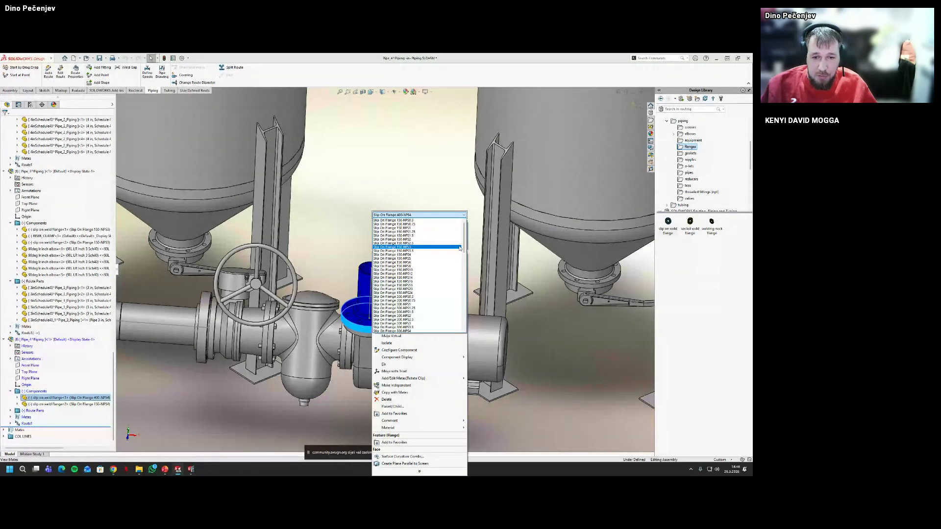
pyautogui.moveTo(463, 248)
pyautogui.mouseDown()
pyautogui.moveTo(466, 337)
pyautogui.moveTo(468, 262)
pyautogui.mouseUp()
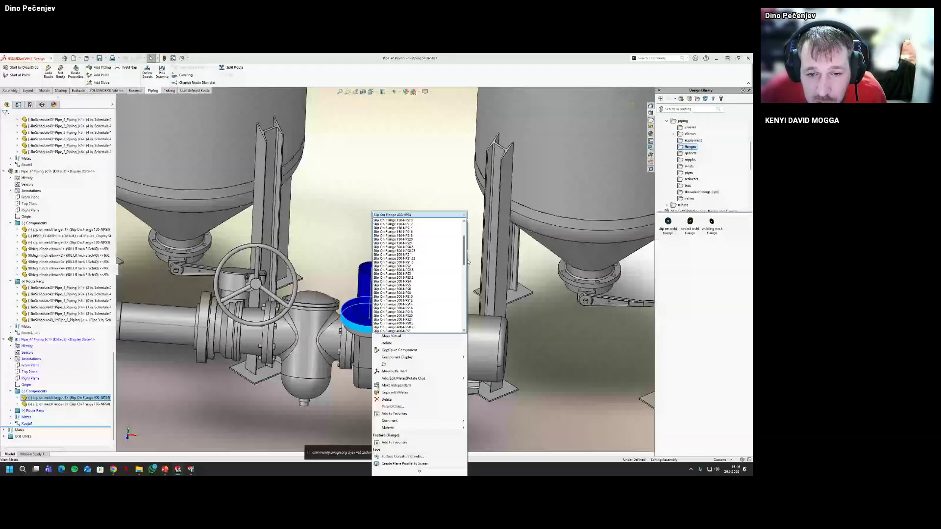
pyautogui.scroll(3, 436, 274)
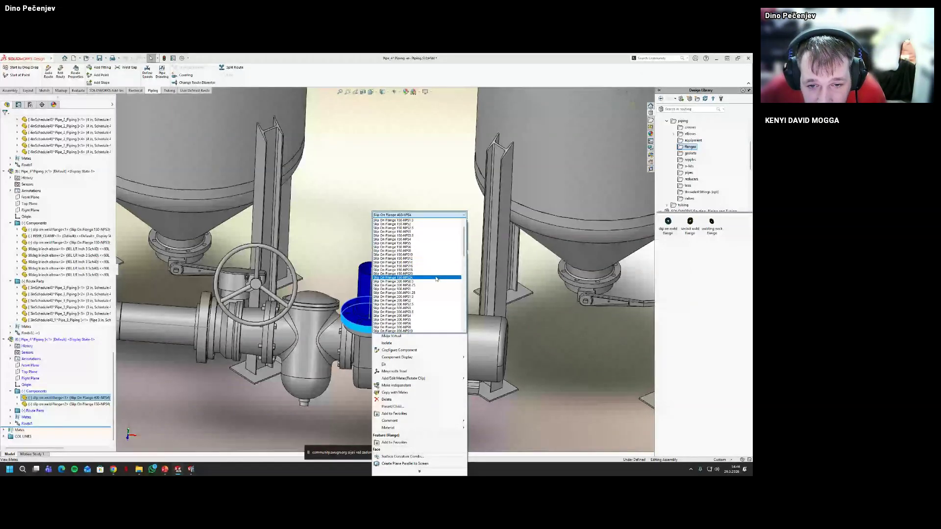
pyautogui.click(426, 240)
pyautogui.press('Return')
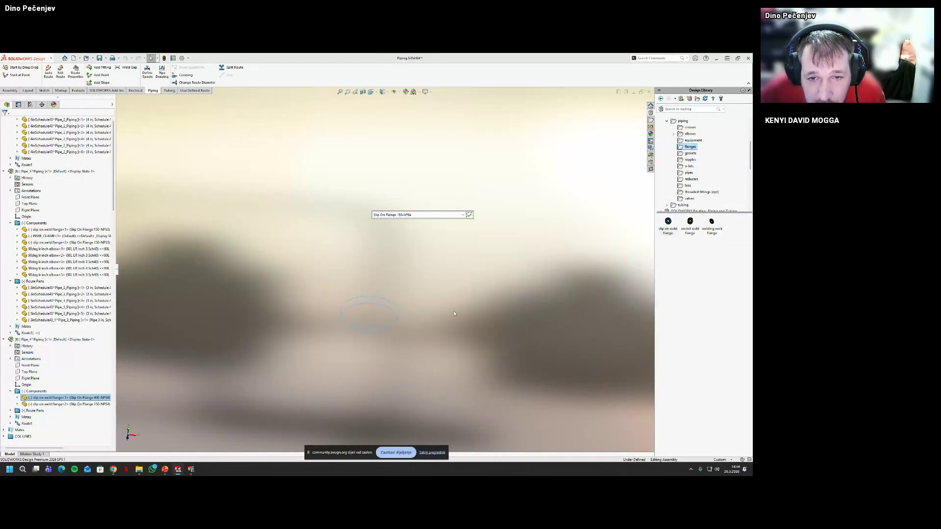
# Reopen the pump outlet route for editing and auto-route an orthogonal pipe from the outlet flange to the flange on top of the second vessel
pyautogui.scroll(3, 378, 271)
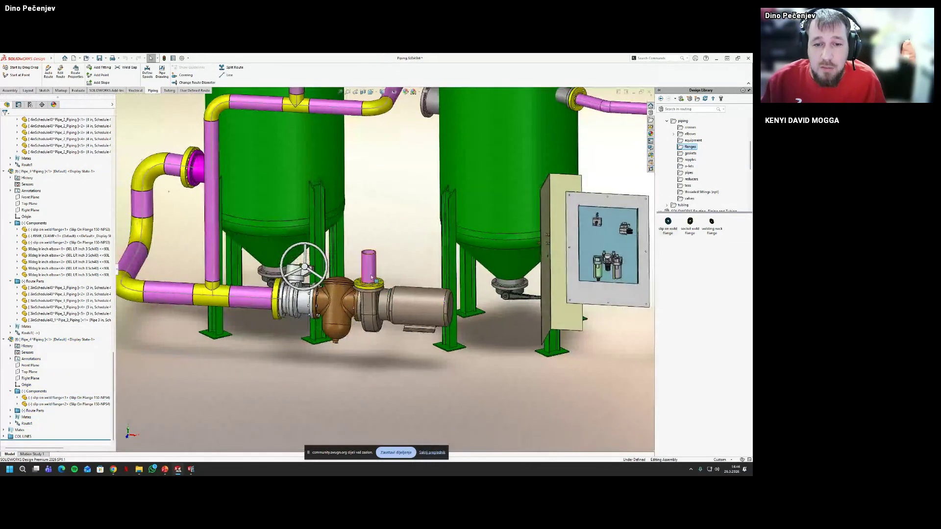
pyautogui.rightClick(372, 267)
pyautogui.click(401, 309)
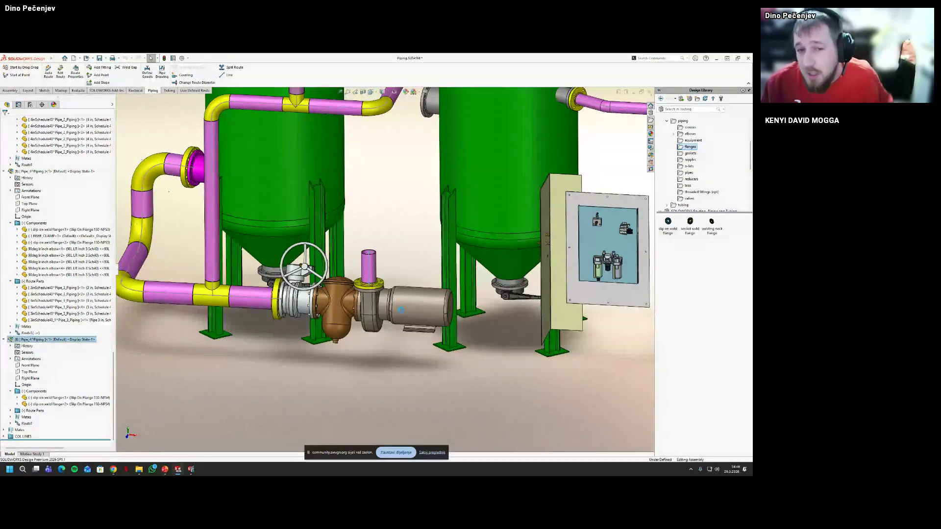
pyautogui.scroll(5, 390, 208)
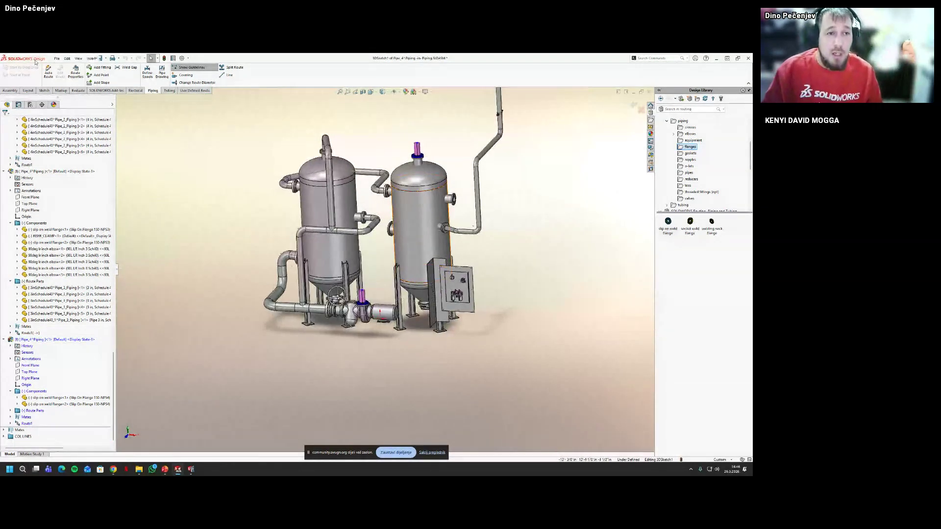
pyautogui.click(48, 72)
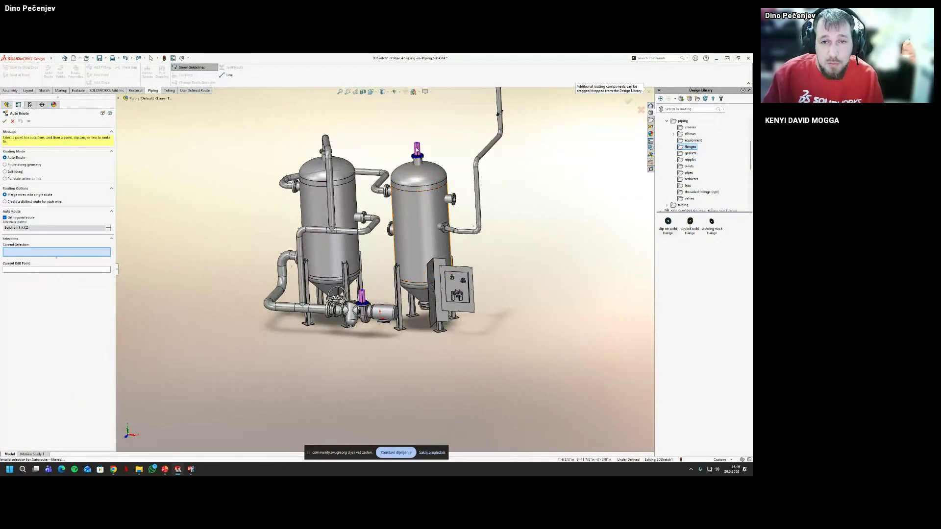
pyautogui.click(362, 296)
pyautogui.click(417, 148)
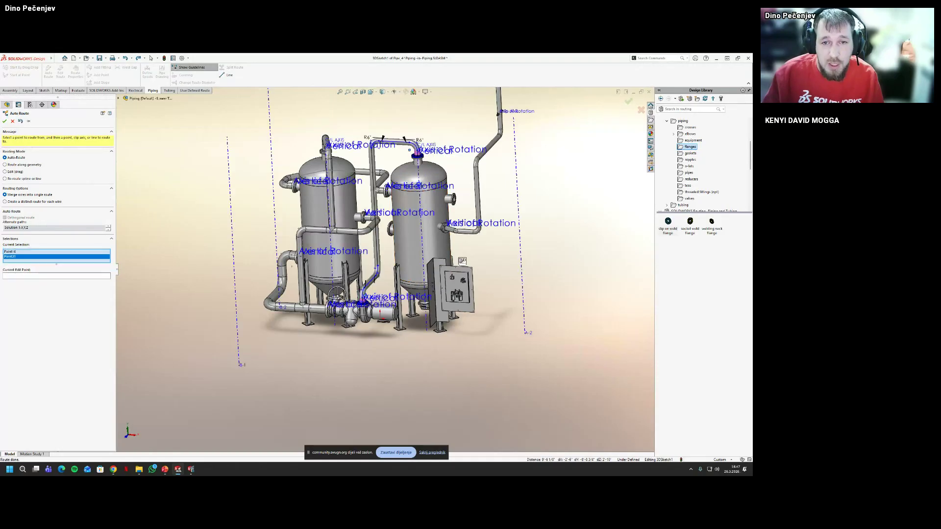
pyautogui.moveTo(466, 244); pyautogui.dragTo(416, 247, button='middle')
pyautogui.press('f')
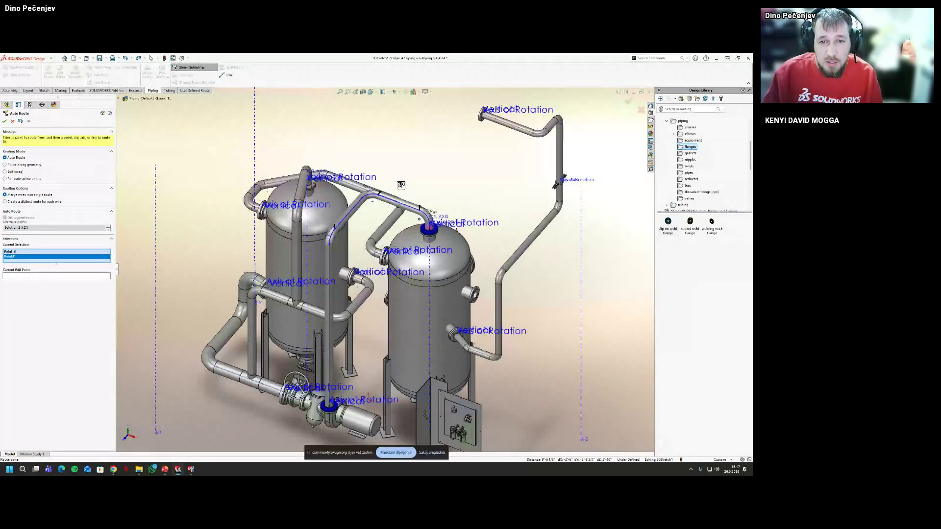
pyautogui.moveTo(401, 185); pyautogui.dragTo(243, 105, button='middle')
pyautogui.click(4, 121)
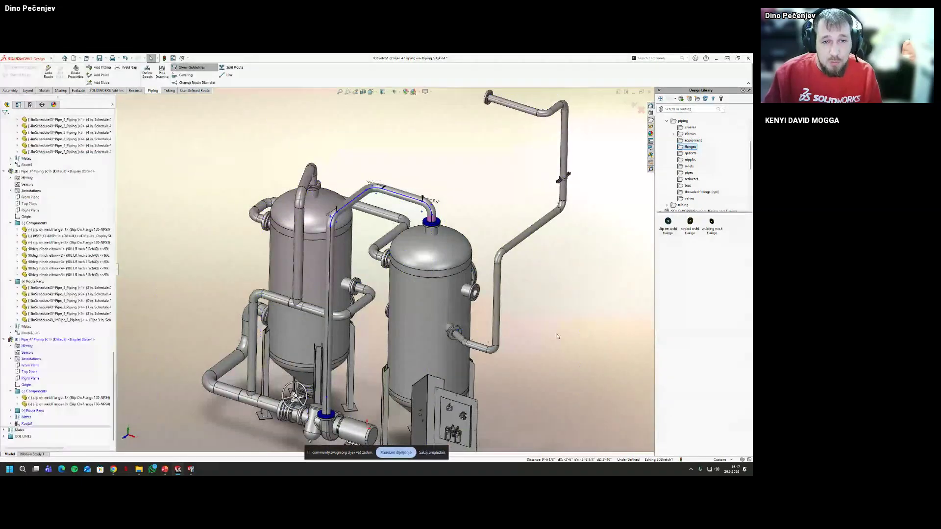
pyautogui.scroll(-3, 482, 152)
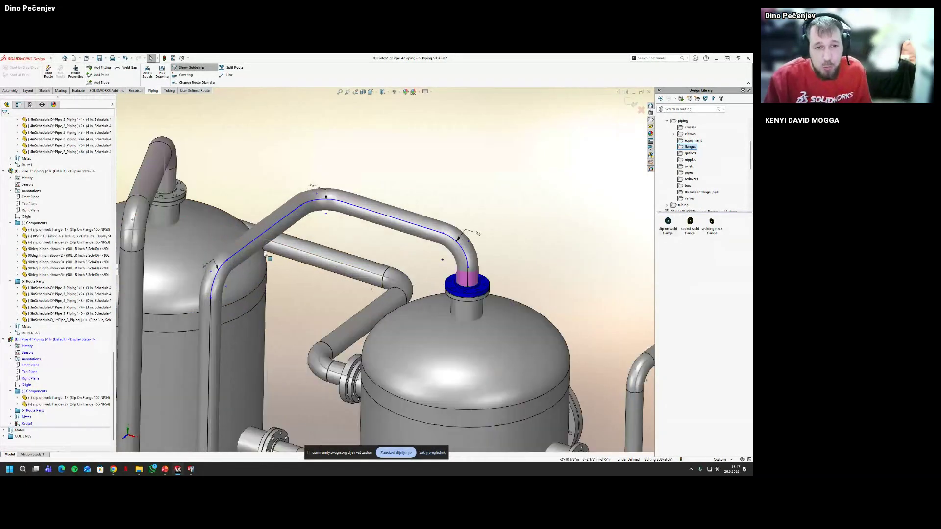
pyautogui.scroll(-2, 238, 250)
pyautogui.scroll(-1, 259, 252)
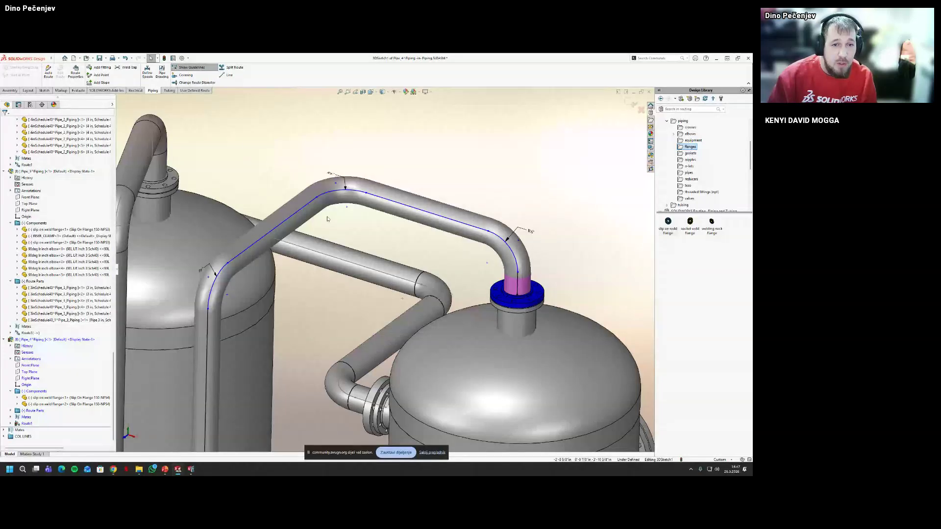
pyautogui.click(271, 232)
pyautogui.rightClick(272, 231)
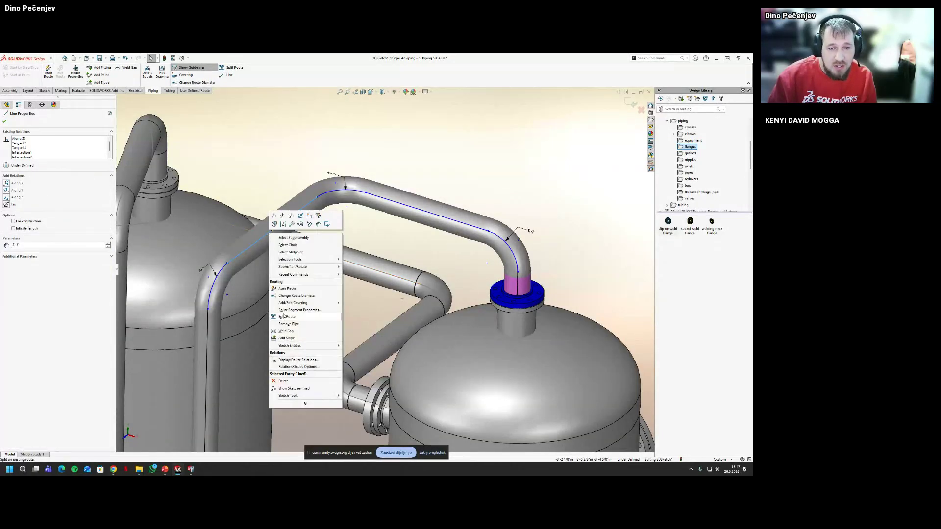
pyautogui.click(287, 317)
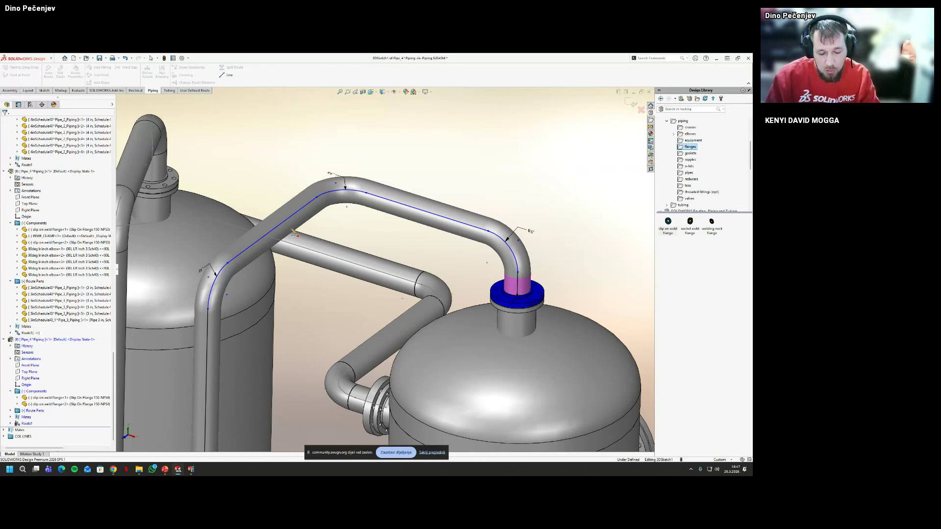
# Sketch a construction line about 1 ft 5.5 in long starting on the new route's overhead segment nearest the pump riser
pyautogui.press('l')
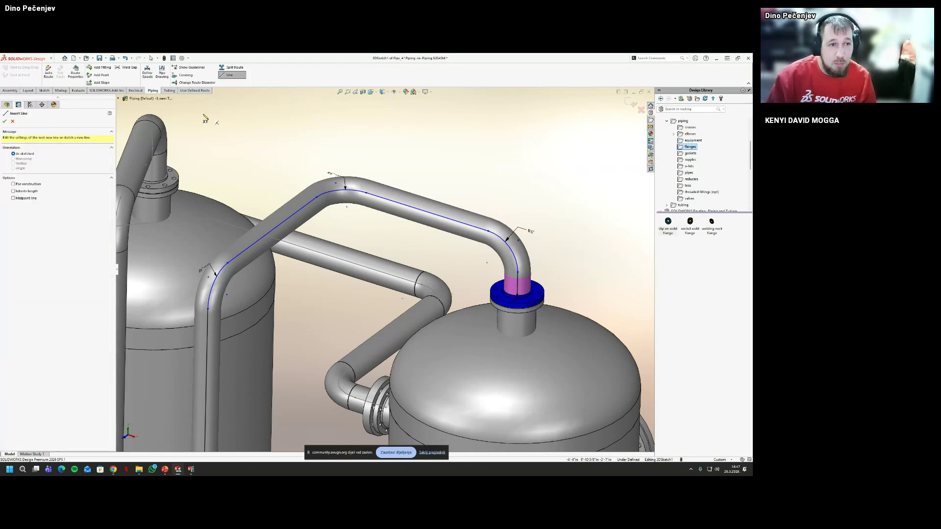
pyautogui.click(16, 185)
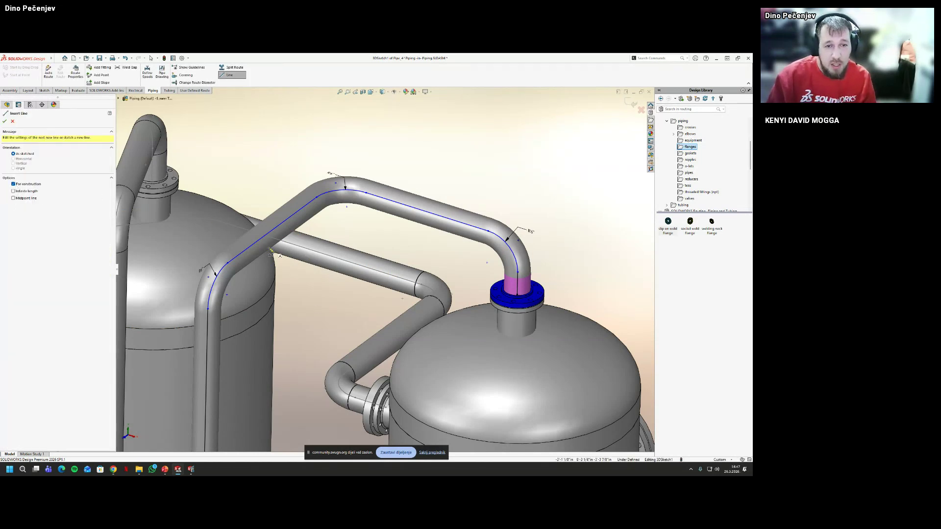
pyautogui.click(259, 239)
pyautogui.click(335, 310)
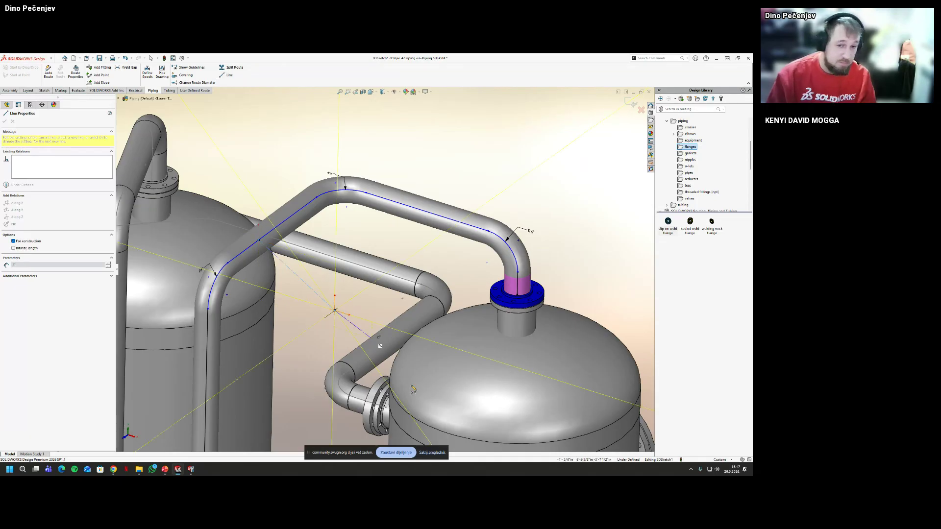
pyautogui.scroll(2, 384, 268)
pyautogui.press('Escape')
pyautogui.moveTo(290, 279); pyautogui.dragTo(355, 286, button='middle')
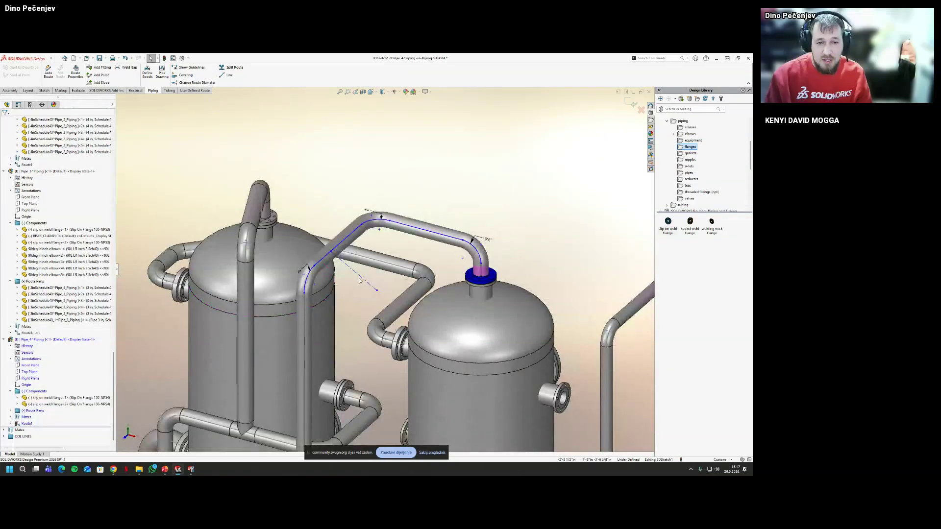
# Add a sketch relation between the construction line on the overhead segment and the pump outlet route's Front Plane
pyautogui.click(361, 281)
pyautogui.click(119, 98)
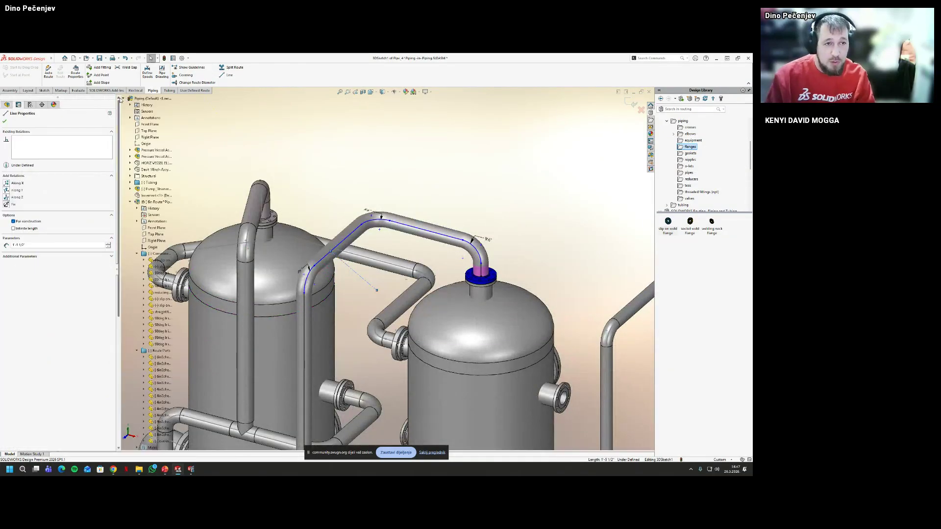
pyautogui.press('f')
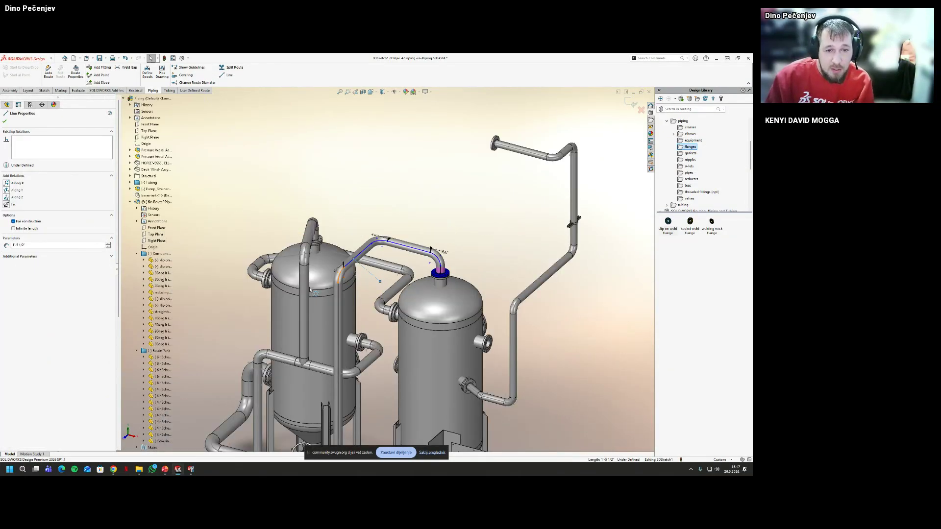
pyautogui.scroll(-5, 192, 220)
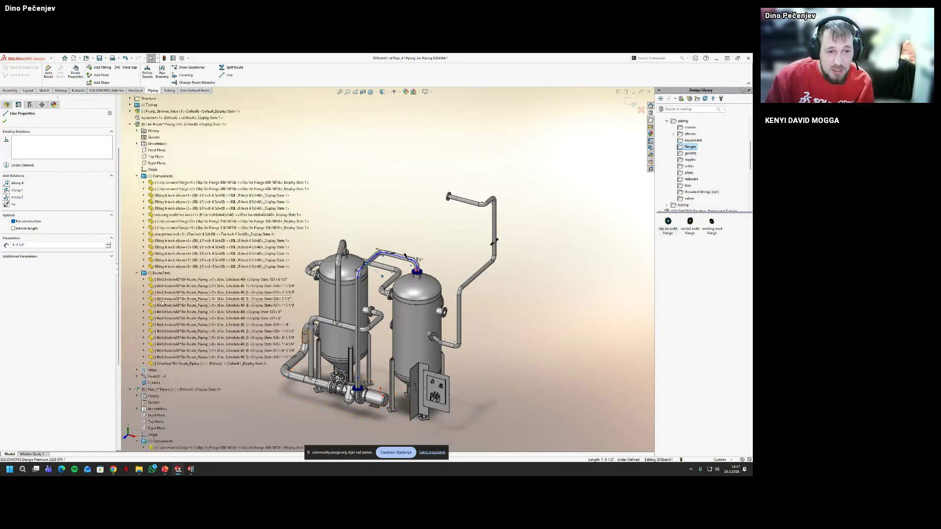
pyautogui.scroll(-3, 539, 235)
pyautogui.scroll(2, 593, 230)
pyautogui.keyDown('ctrl'); pyautogui.moveTo(592, 231); pyautogui.dragTo(546, 233, button='middle'); pyautogui.keyUp('ctrl')
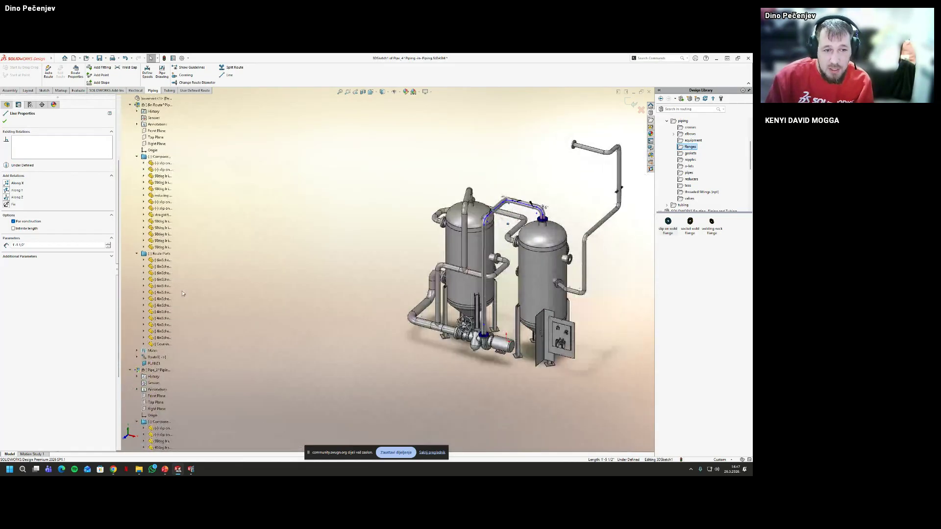
pyautogui.scroll(-9, 182, 294)
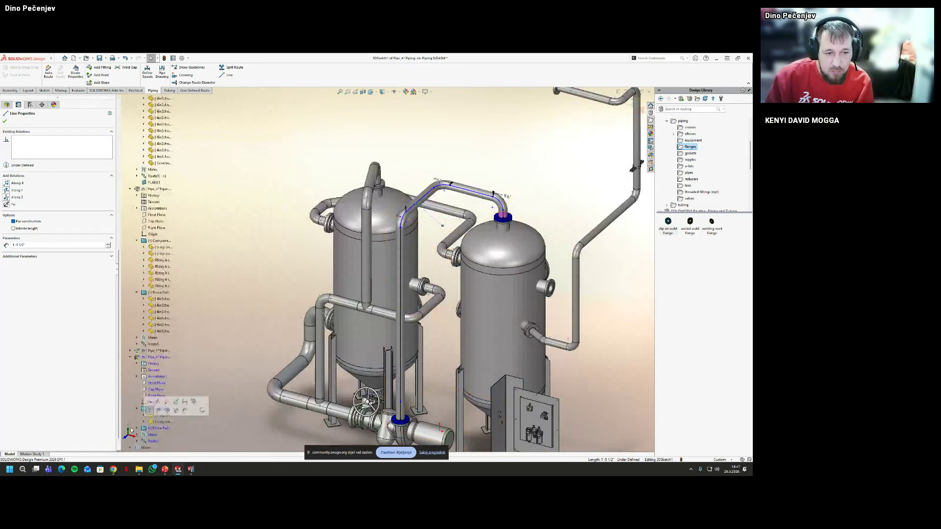
pyautogui.scroll(-1, 149, 399)
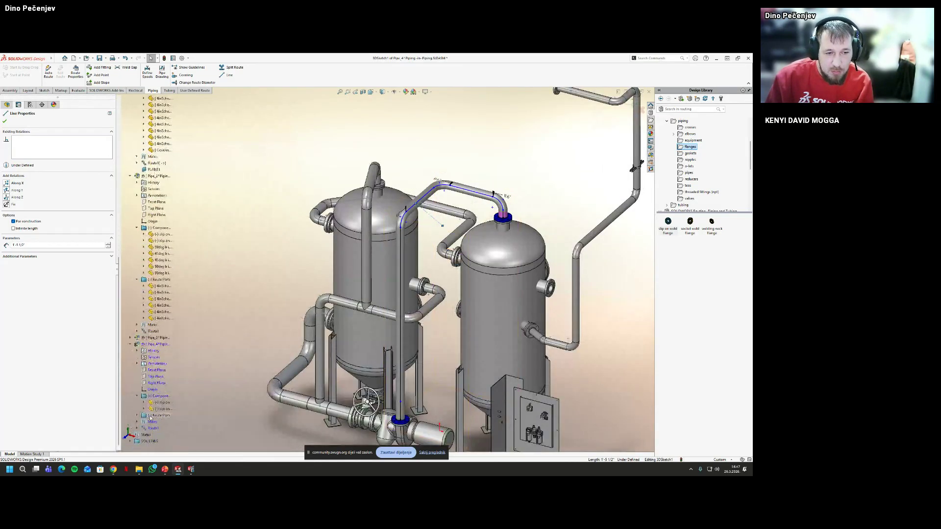
pyautogui.keyDown('ctrl'); pyautogui.click(157, 370); pyautogui.keyUp('ctrl')
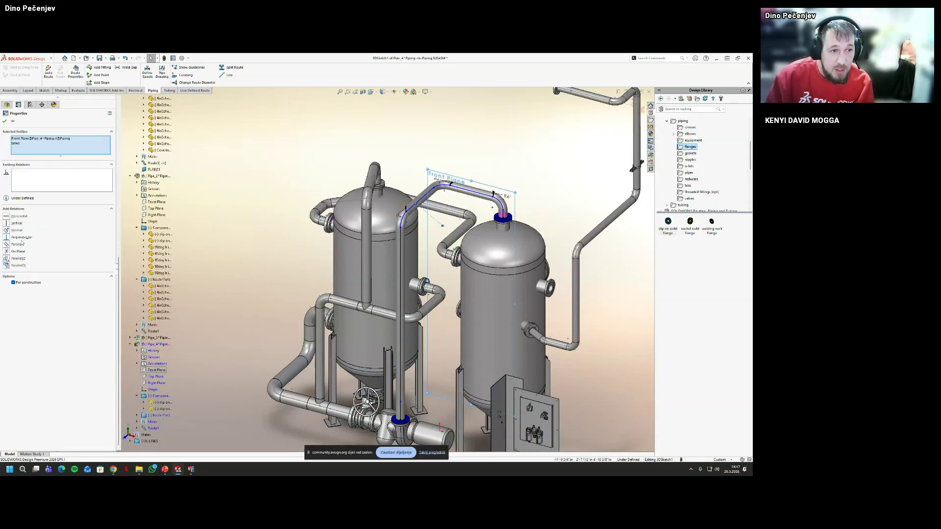
pyautogui.press('Escape')
pyautogui.scroll(-5, 443, 196)
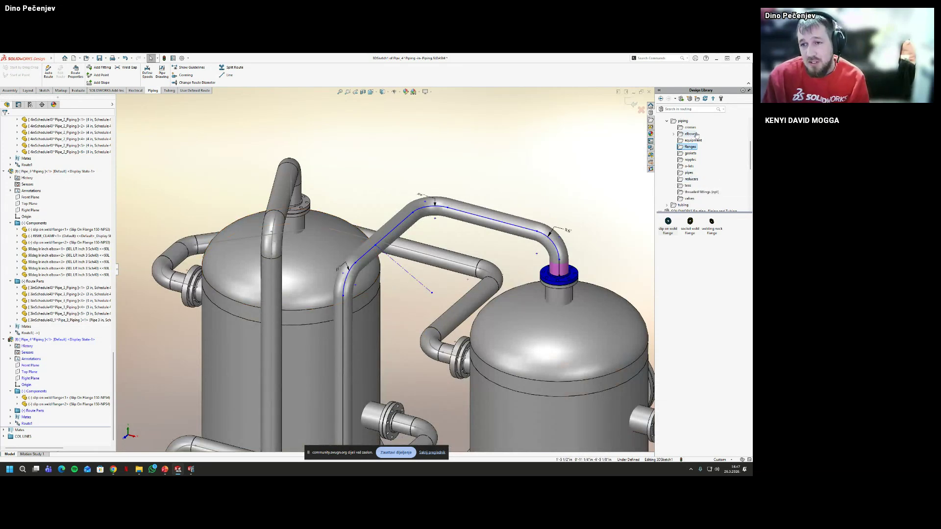
# Insert a straight tee, configuration Tee Inch 4 Sch40, where the construction line meets the overhead segment, with its branch following that line
pyautogui.click(689, 187)
pyautogui.click(689, 235)
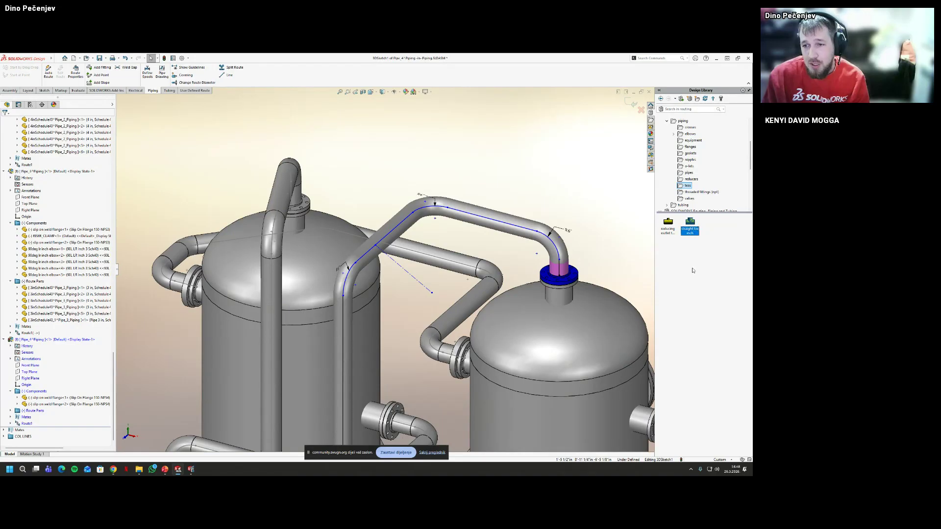
pyautogui.moveTo(691, 222); pyautogui.dragTo(375, 248)
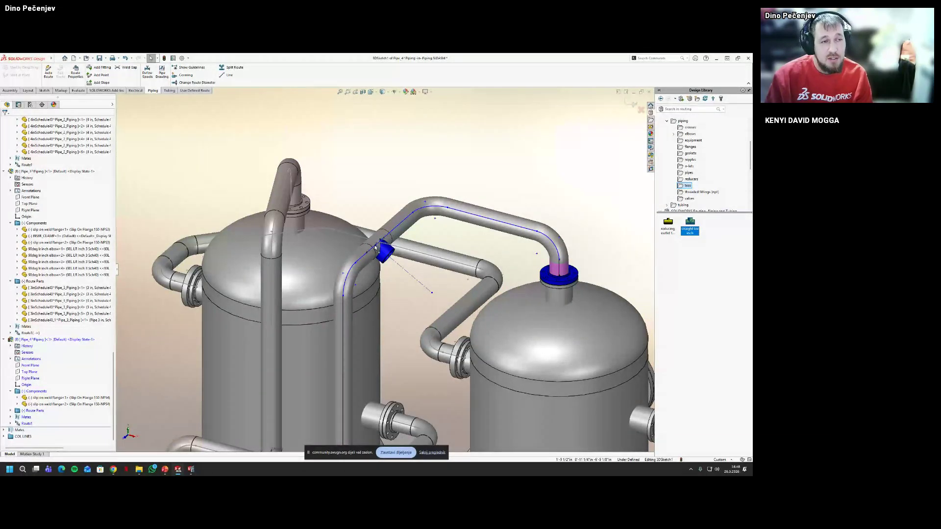
pyautogui.click(375, 247)
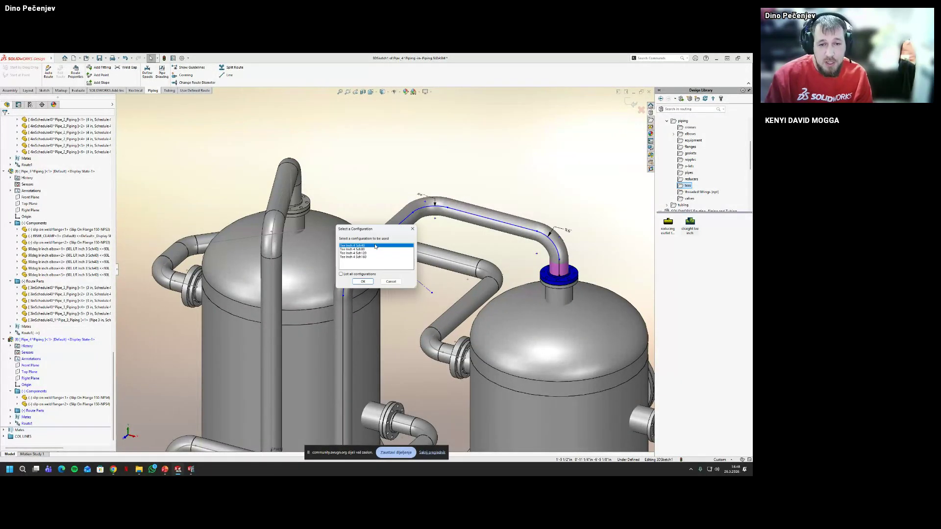
pyautogui.click(368, 283)
pyautogui.moveTo(369, 290); pyautogui.dragTo(437, 319, button='middle')
pyautogui.scroll(5, 471, 348)
pyautogui.scroll(-3, 474, 354)
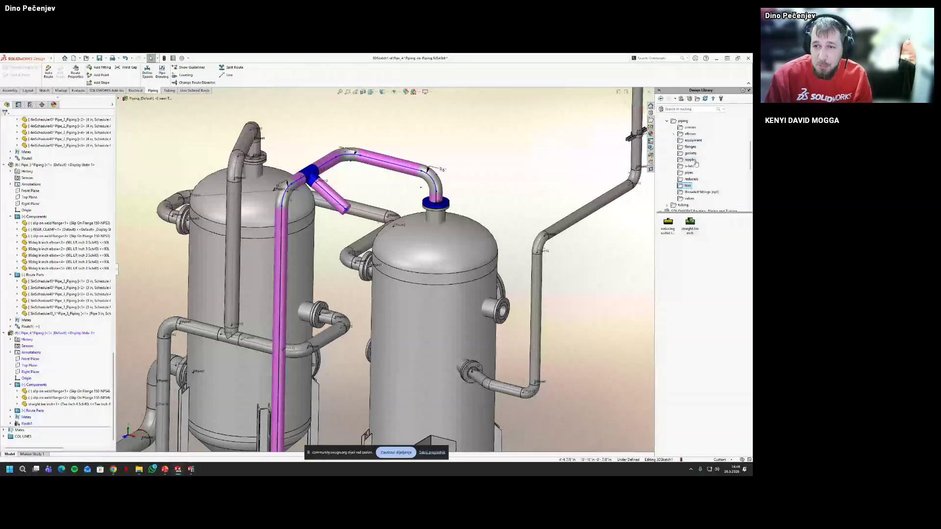
# Place a slip on weld flange, configuration Slip On Flange 150-NPS4, on the open side nozzle of the second vessel
pyautogui.click(691, 147)
pyautogui.moveTo(668, 223); pyautogui.dragTo(500, 317)
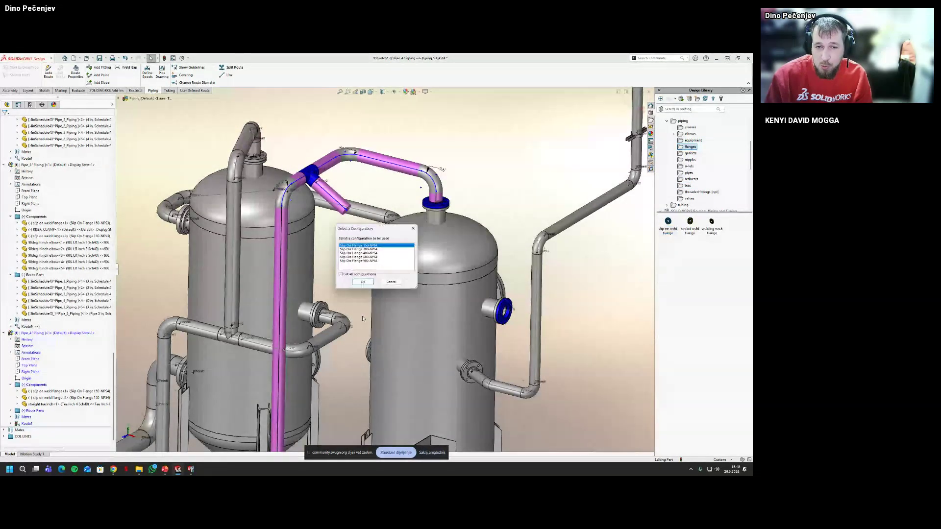
pyautogui.click(364, 283)
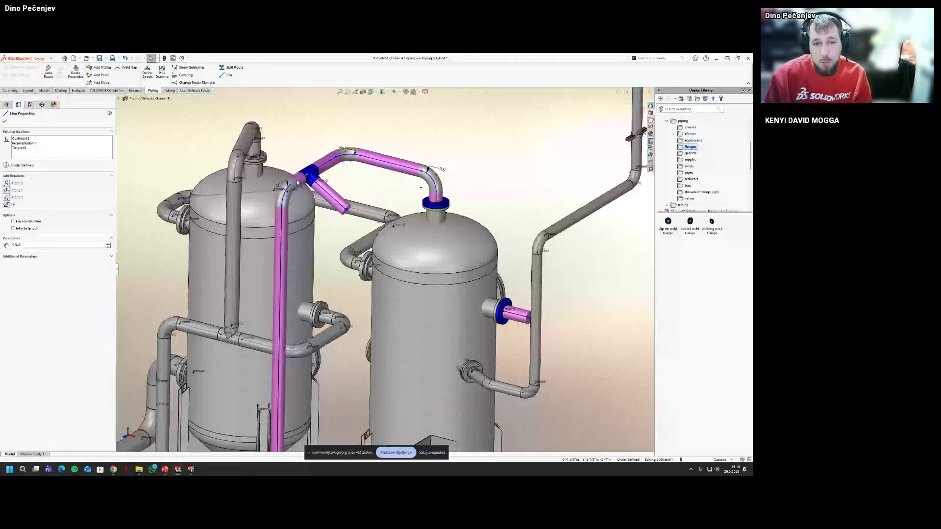
# Try deleting the short route segment between the riser elbow and the tee, and undo the deletion
pyautogui.scroll(-4, 313, 201)
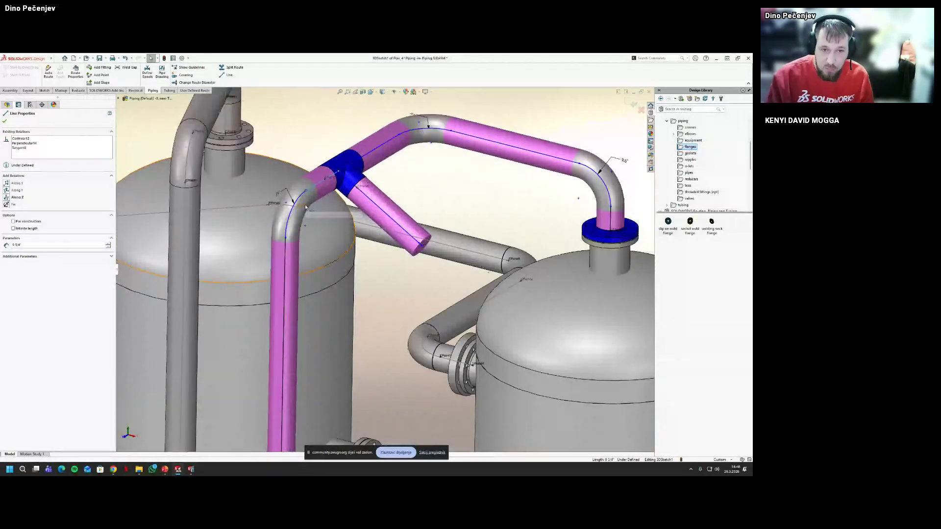
pyautogui.press('Delete')
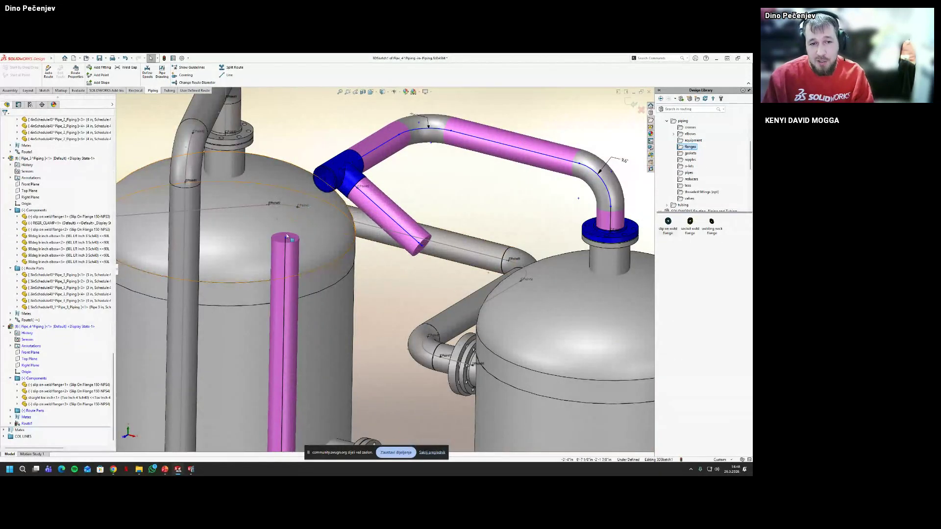
pyautogui.hotkey('ctrl', 'z')
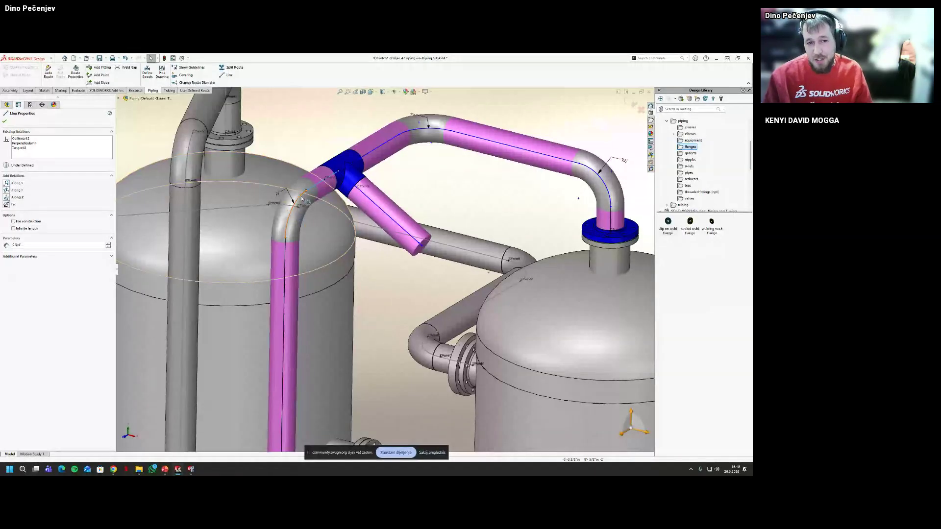
pyautogui.click(512, 213)
# Auto-route a pipe from the tee branch to the second vessel's side flange, using the alternate path that descends right after the branch
pyautogui.scroll(3, 552, 425)
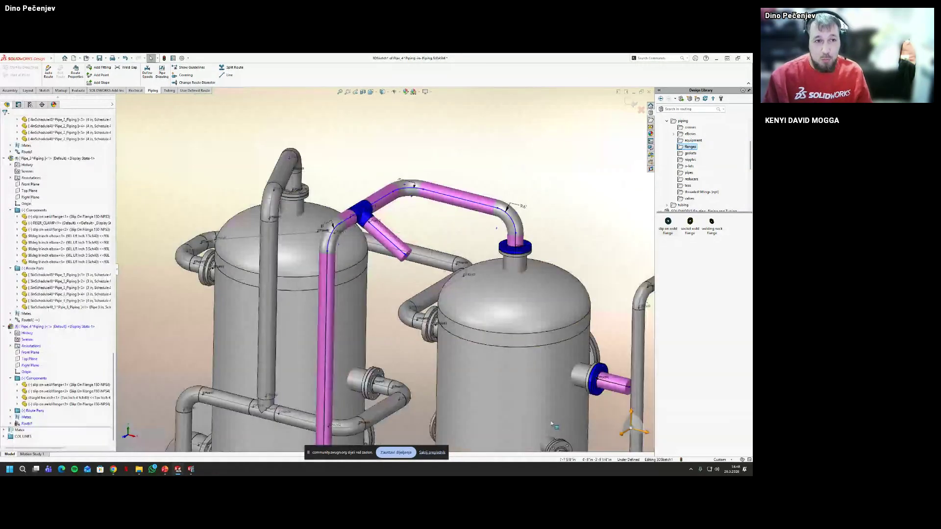
pyautogui.scroll(3, 552, 424)
pyautogui.click(53, 71)
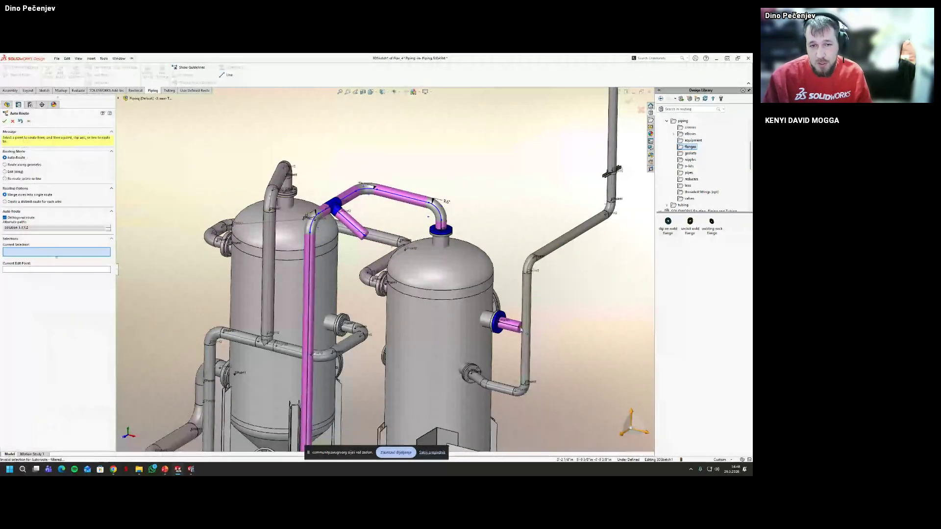
pyautogui.scroll(-2, 363, 267)
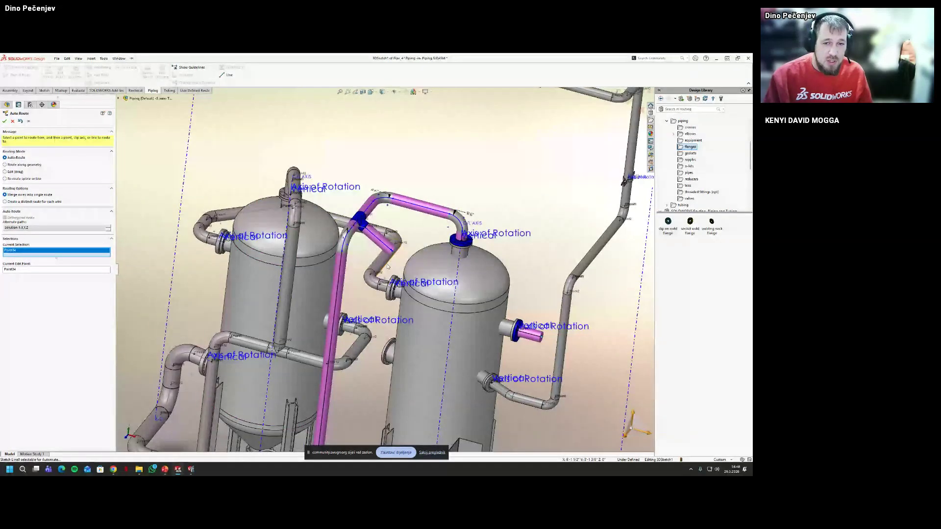
pyautogui.scroll(-2, 387, 266)
pyautogui.click(389, 294)
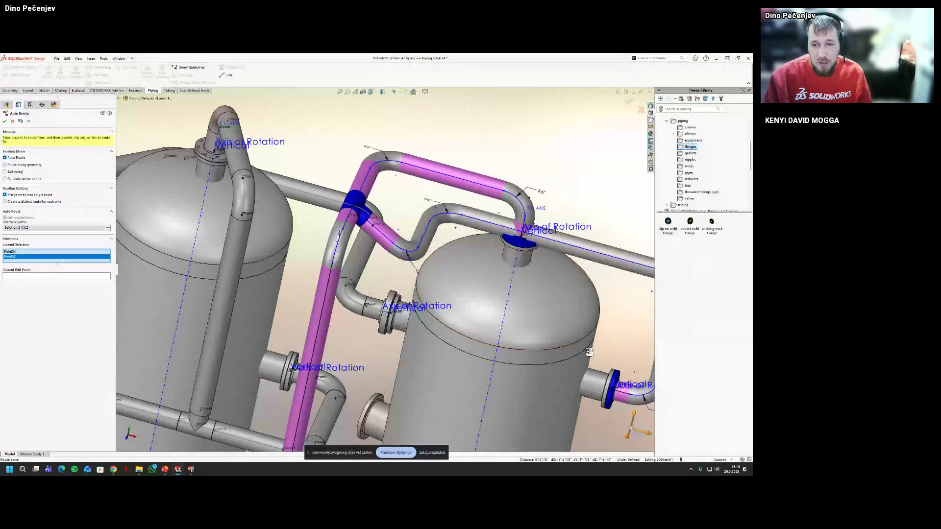
pyautogui.moveTo(495, 314); pyautogui.dragTo(627, 324, button='middle')
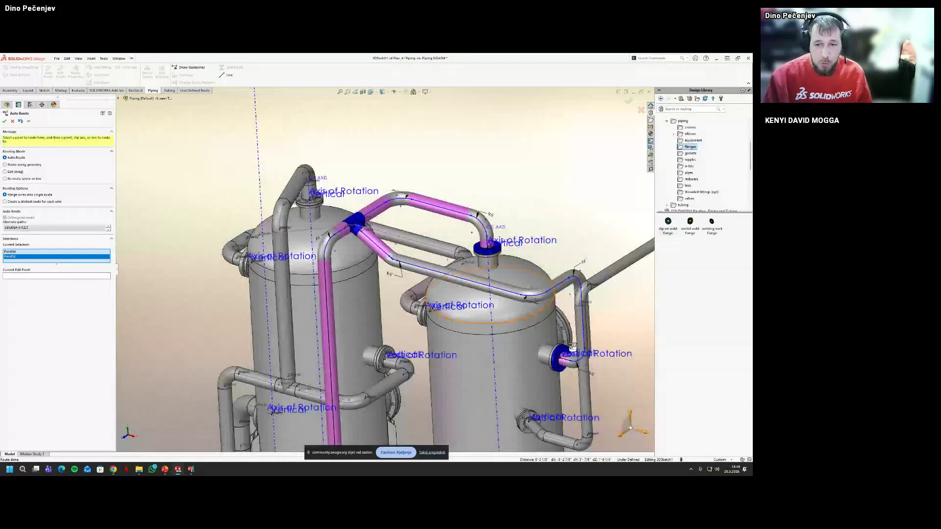
pyautogui.rightClick(628, 324)
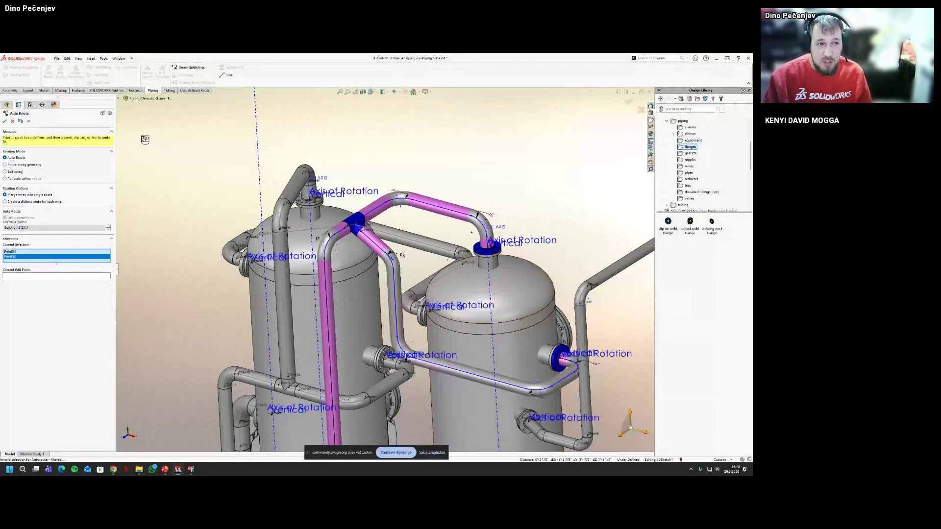
pyautogui.click(4, 121)
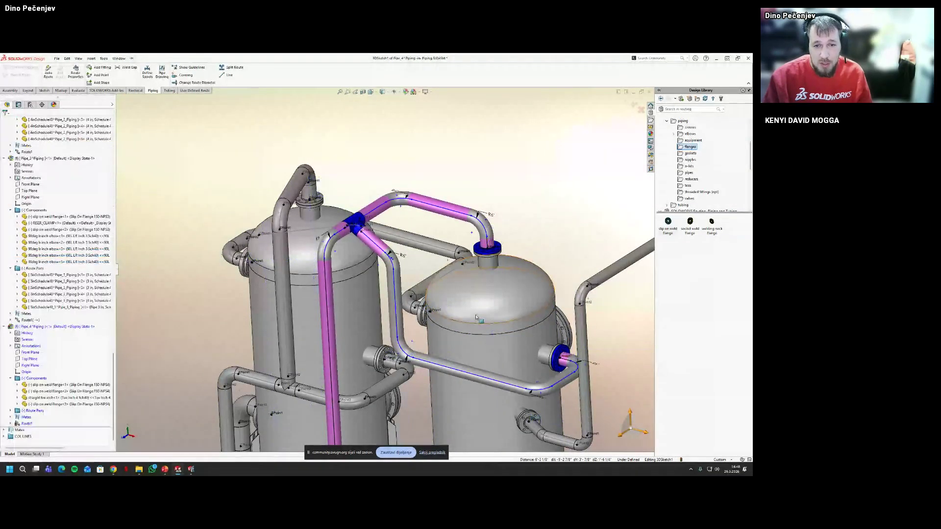
# Try moving the branch's vertical run toward the second vessel, and undo back to the bare tee branch
pyautogui.moveTo(396, 300); pyautogui.dragTo(445, 317)
pyautogui.press('Escape')
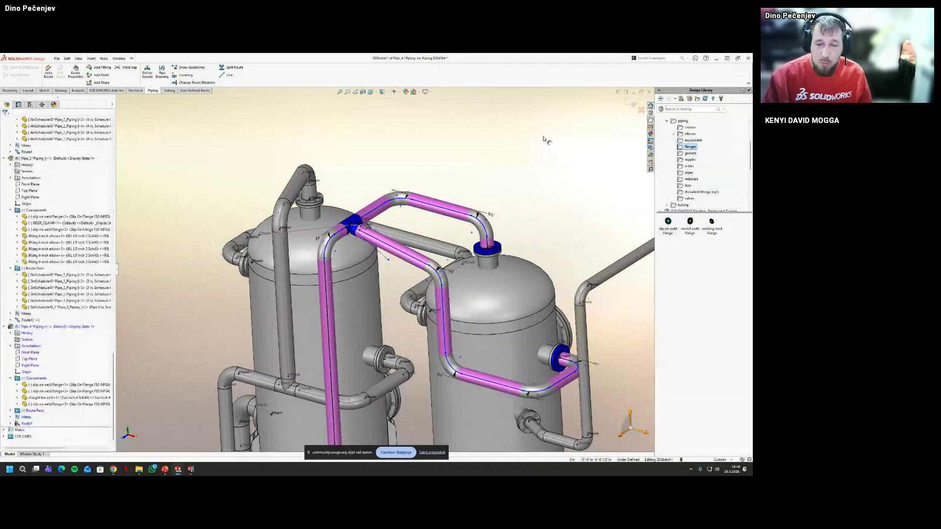
pyautogui.click(443, 327)
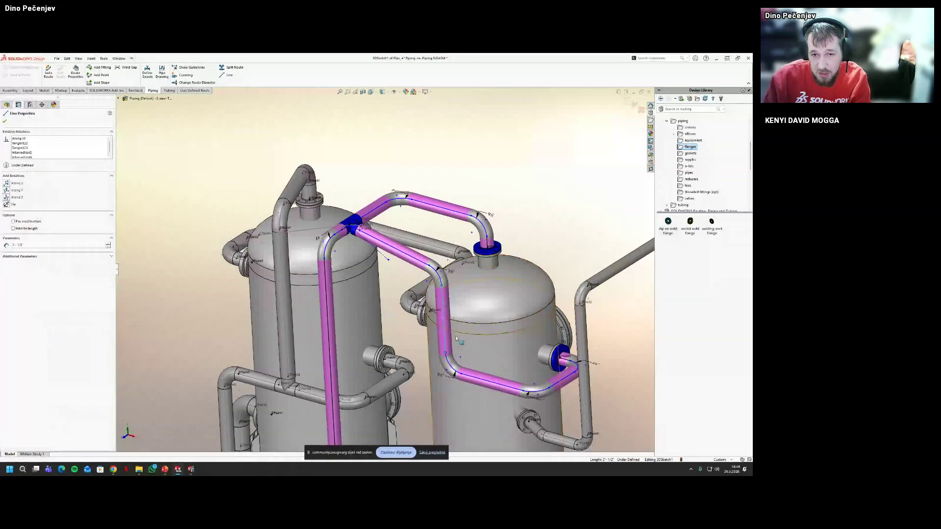
pyautogui.hotkey('ctrl', 'z')
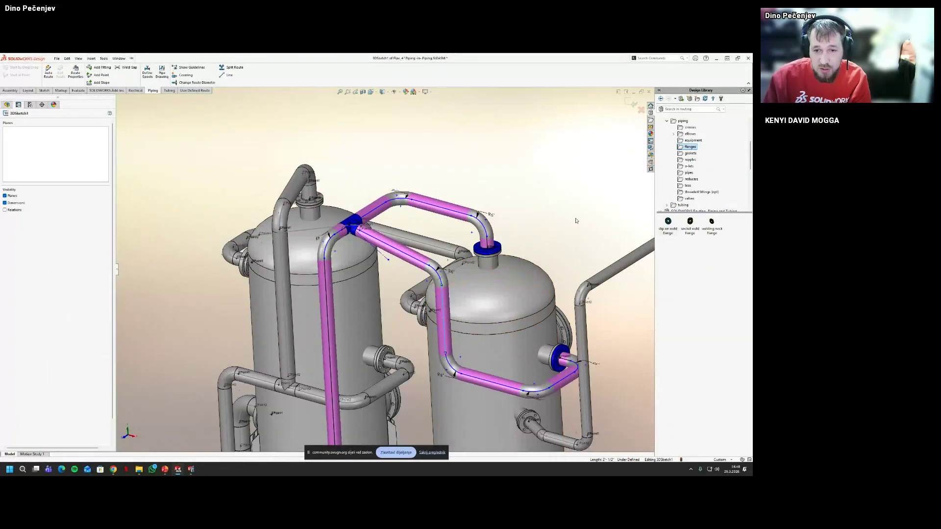
pyautogui.hotkey('ctrl', 'z')
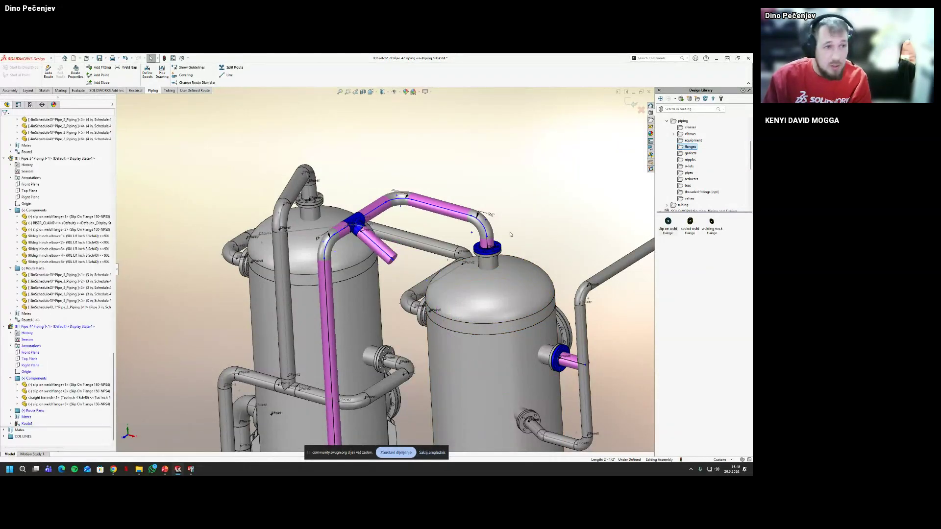
pyautogui.click(48, 72)
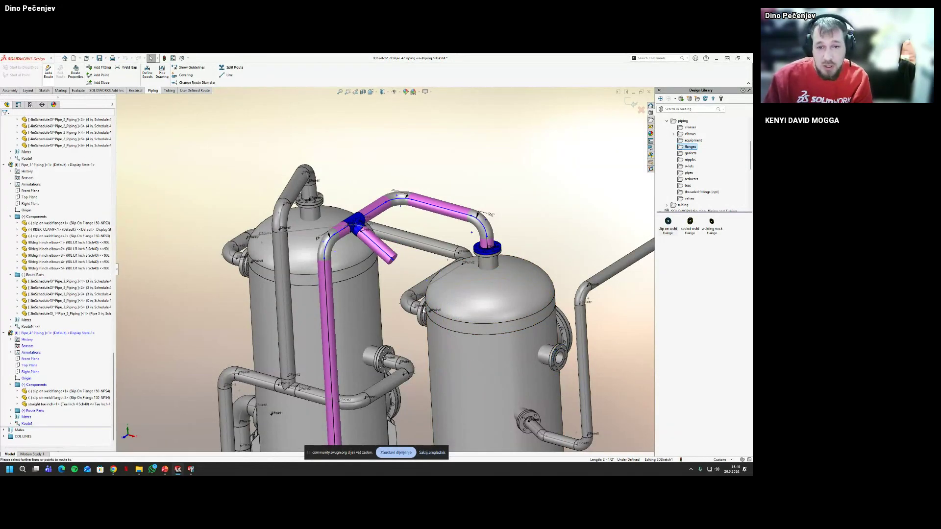
pyautogui.click(393, 260)
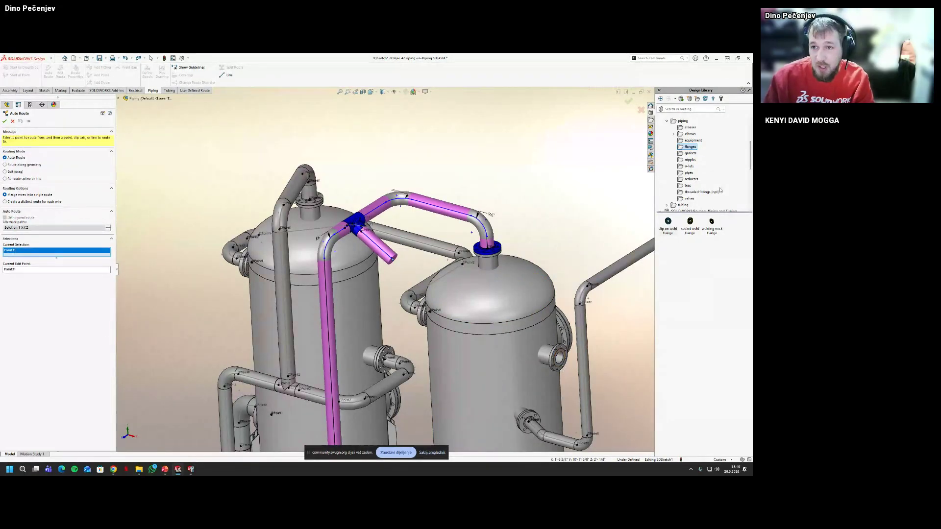
pyautogui.press('Escape')
# Add a slip on weld flange, configuration Slip On Flange 150-NPS4, to the second vessel's open side nozzle again
pyautogui.click(667, 225)
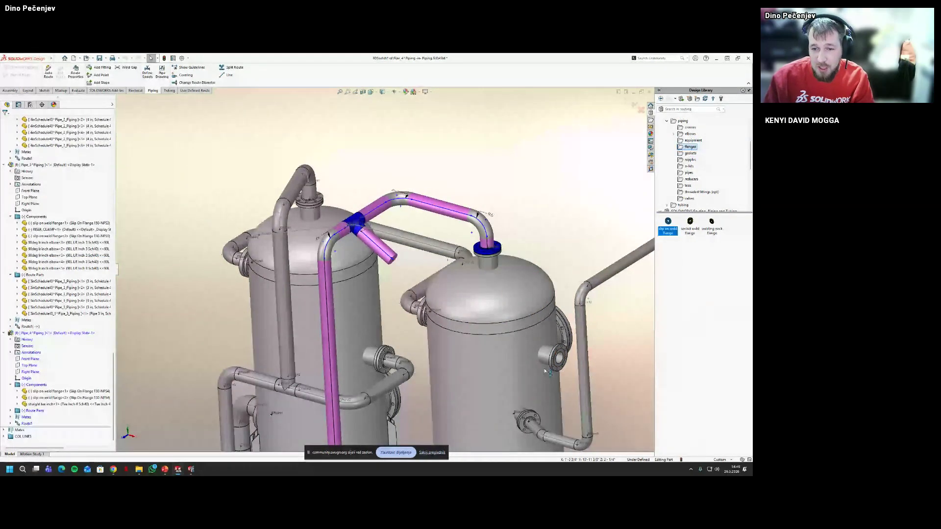
pyautogui.moveTo(545, 372); pyautogui.dragTo(558, 367)
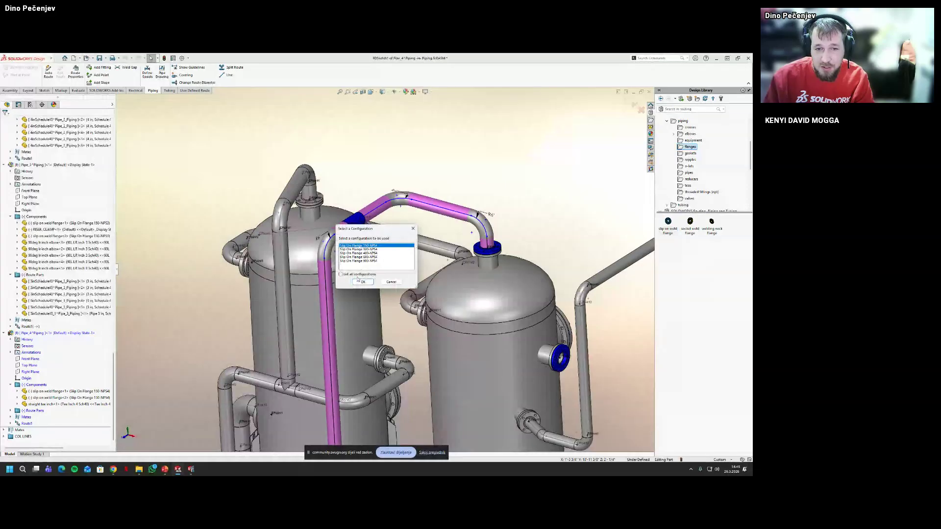
pyautogui.click(361, 281)
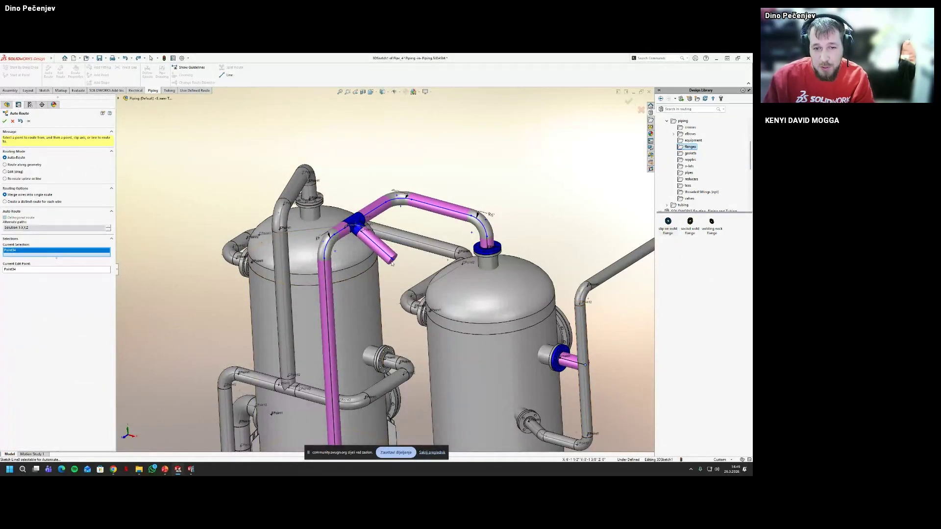
# Auto-route a pipe from the tee branch to the side nozzle flange, accepting the path that crosses over the second vessel's shoulder
pyautogui.click(585, 364)
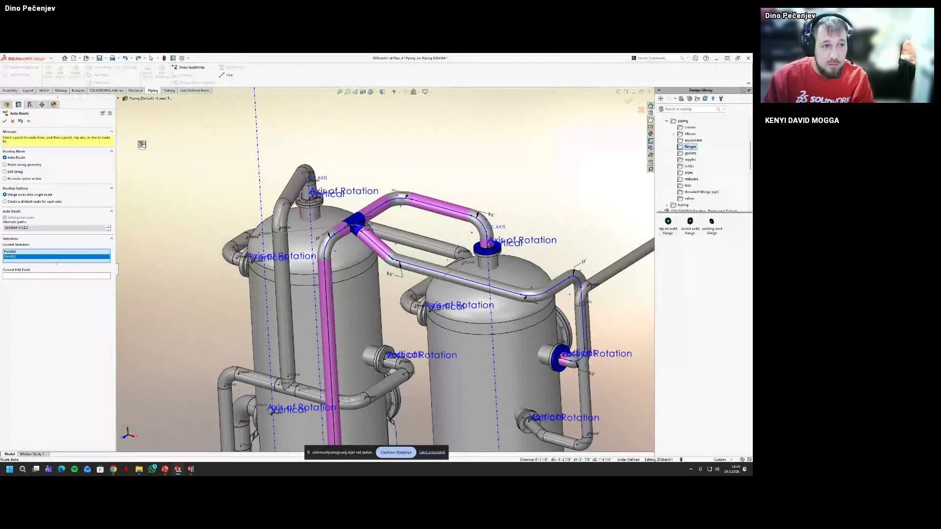
pyautogui.click(4, 121)
pyautogui.moveTo(491, 274); pyautogui.dragTo(530, 289, button='middle')
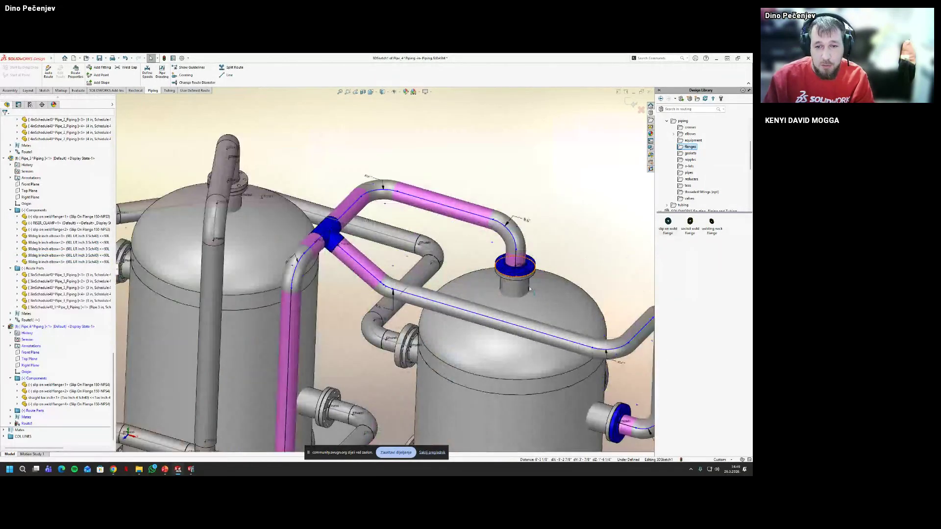
# Set the angle between the tee's sloping branch segment and the long run toward the second vessel to 135 degrees
pyautogui.click(376, 277)
pyautogui.click(419, 299)
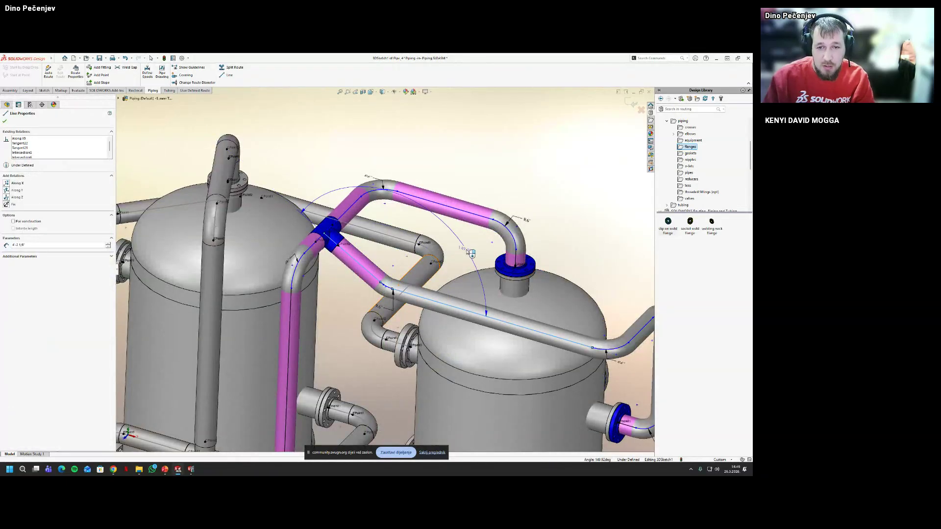
pyautogui.click(462, 253)
pyautogui.write('135')
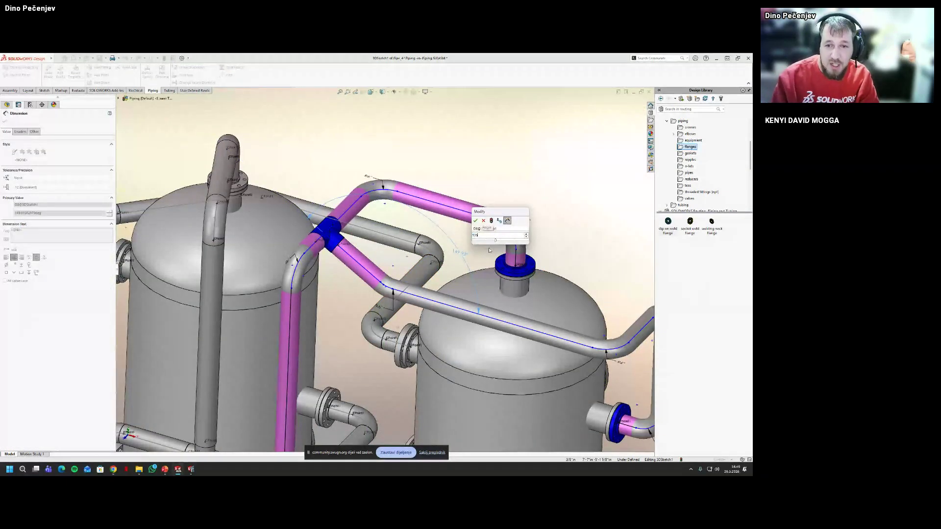
pyautogui.press('Return')
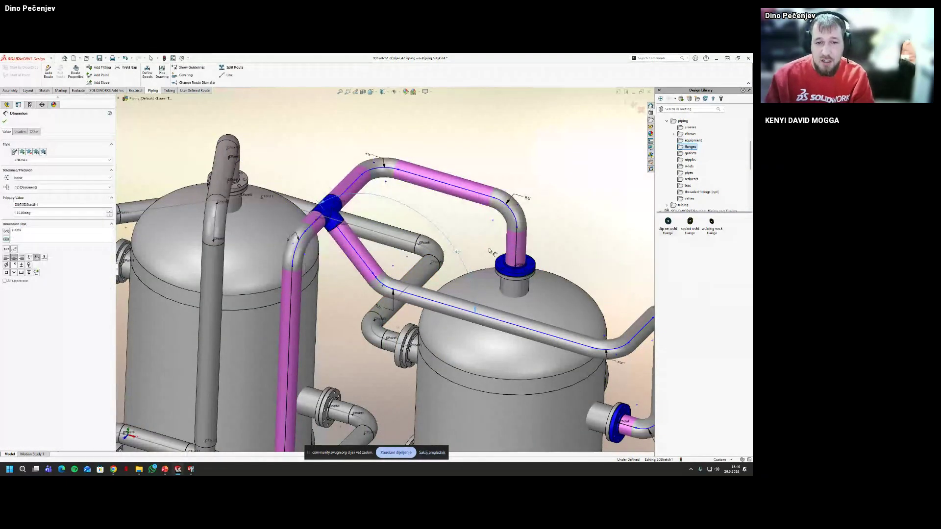
pyautogui.click(458, 231)
# Try sliding the tee along its pipe against the elbow at the top of the pump outlet riser
pyautogui.moveTo(458, 230); pyautogui.dragTo(480, 294, button='middle')
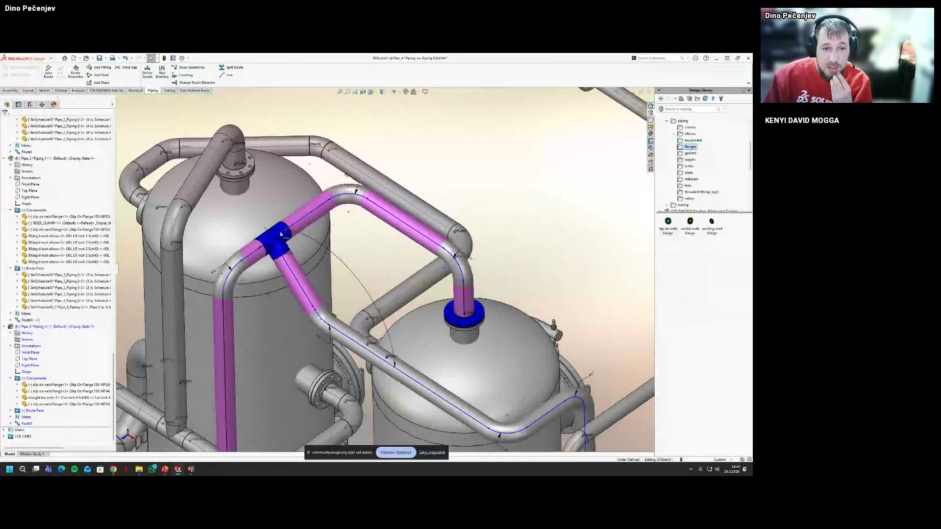
pyautogui.rightClick(252, 254)
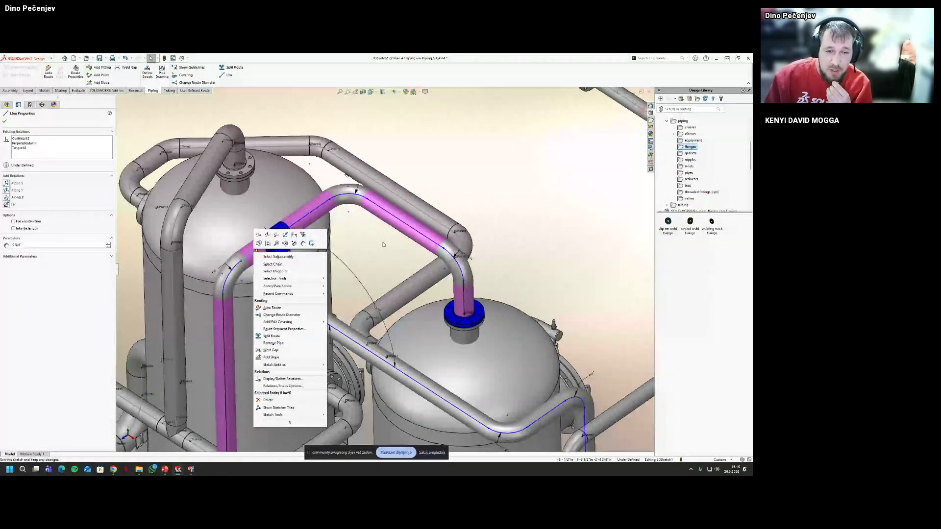
pyautogui.click(258, 235)
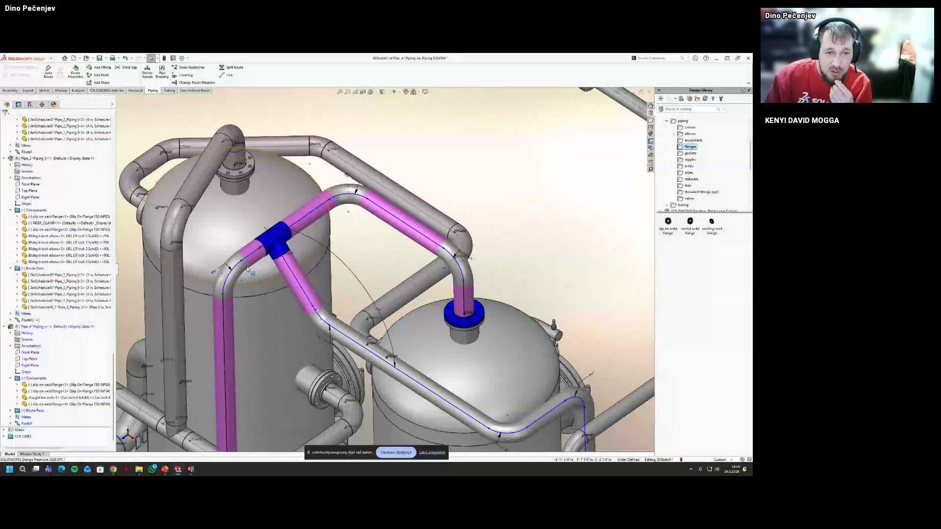
pyautogui.scroll(3, 247, 269)
pyautogui.click(294, 237)
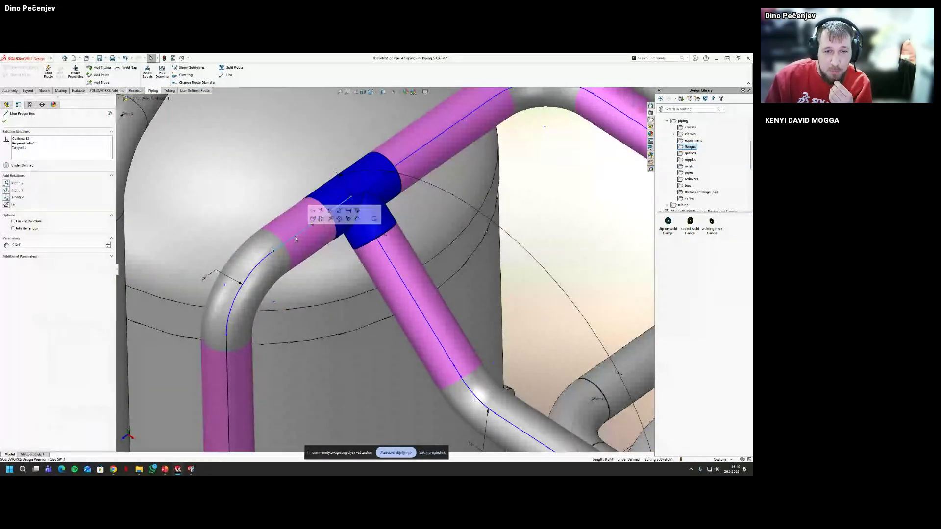
pyautogui.rightClick(295, 239)
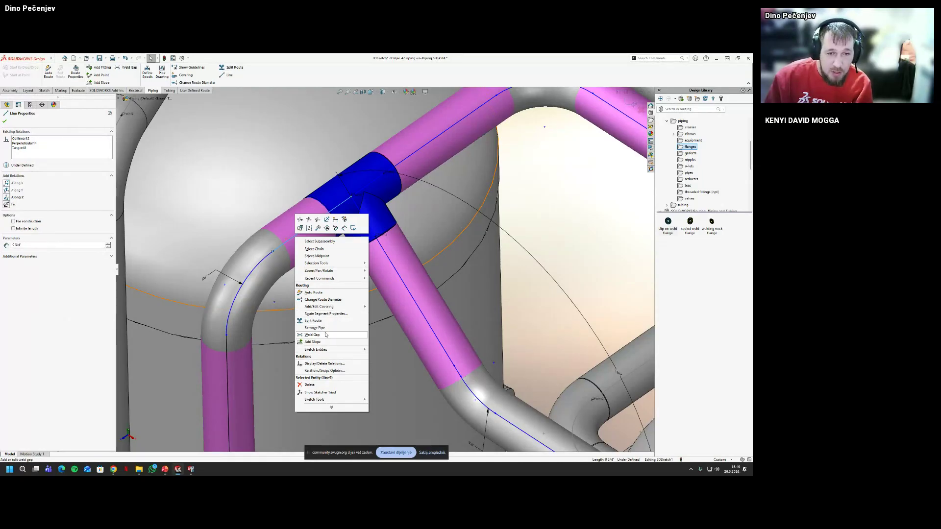
pyautogui.moveTo(328, 338); pyautogui.dragTo(386, 272, button='middle')
pyautogui.press('Escape')
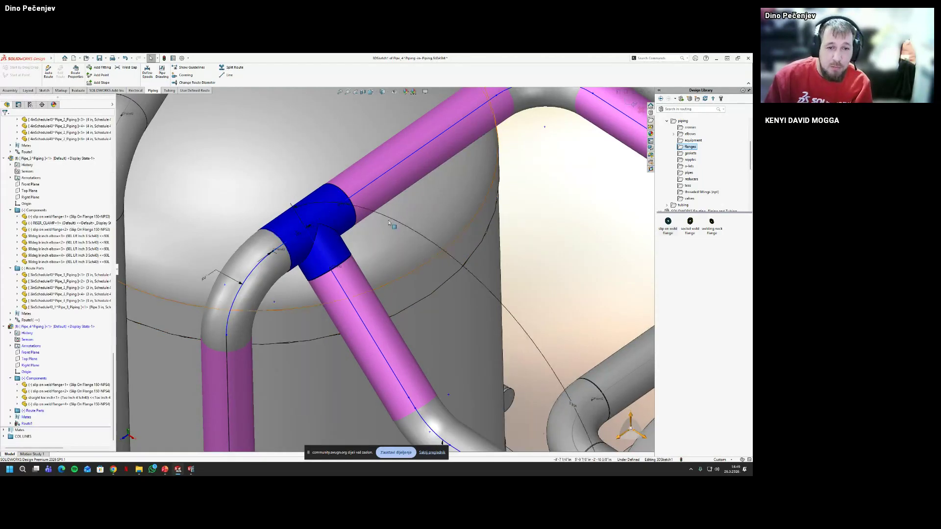
pyautogui.moveTo(343, 247); pyautogui.dragTo(299, 237, button='middle')
# Remove the short pipe between the riser's top elbow and the tee, and exit the route sketch
pyautogui.click(298, 237)
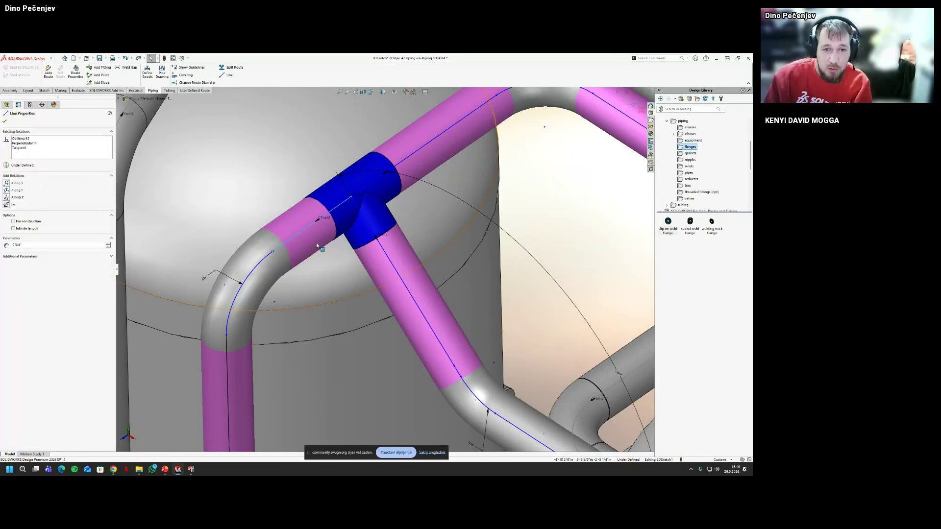
pyautogui.rightClick(297, 236)
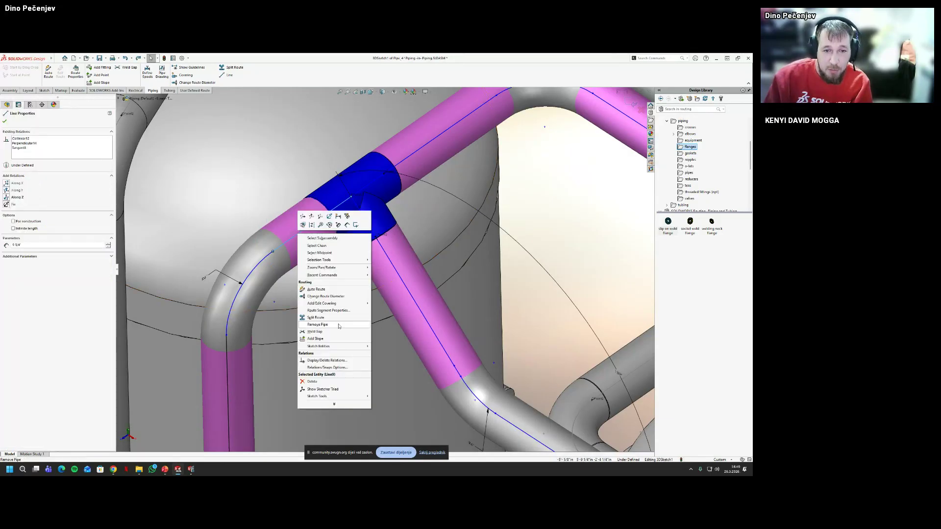
pyautogui.click(318, 325)
pyautogui.scroll(5, 300, 284)
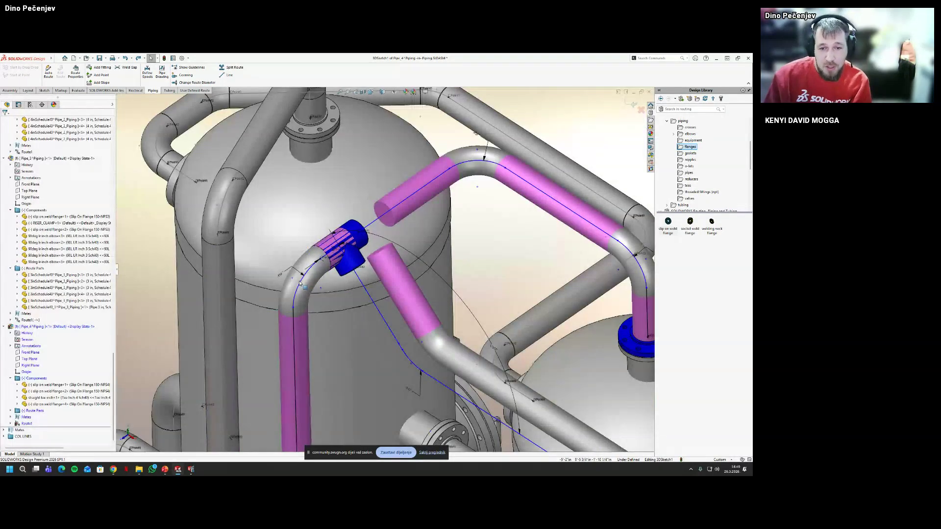
pyautogui.scroll(3, 300, 283)
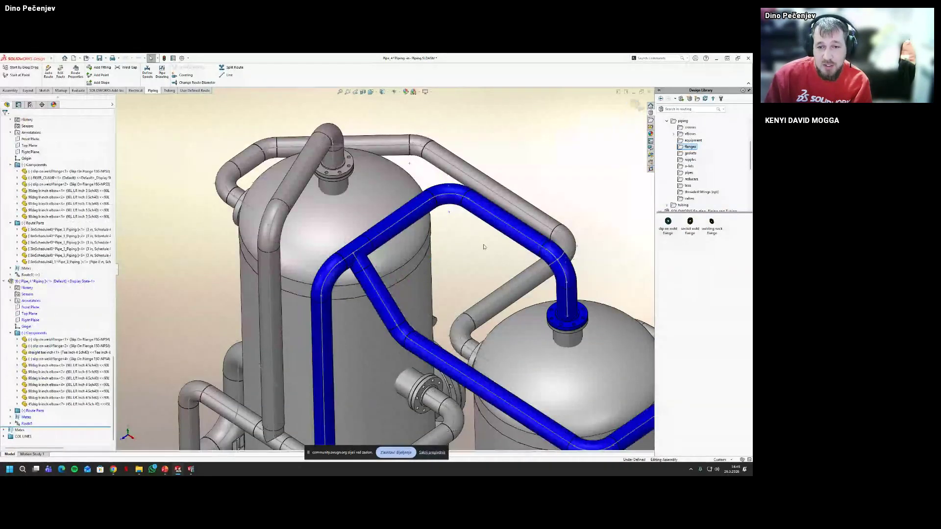
# Edit the outlet route and add an On Plane relation between the line after the tee and the main route's PLANE1
pyautogui.moveTo(484, 247); pyautogui.dragTo(398, 261, button='middle')
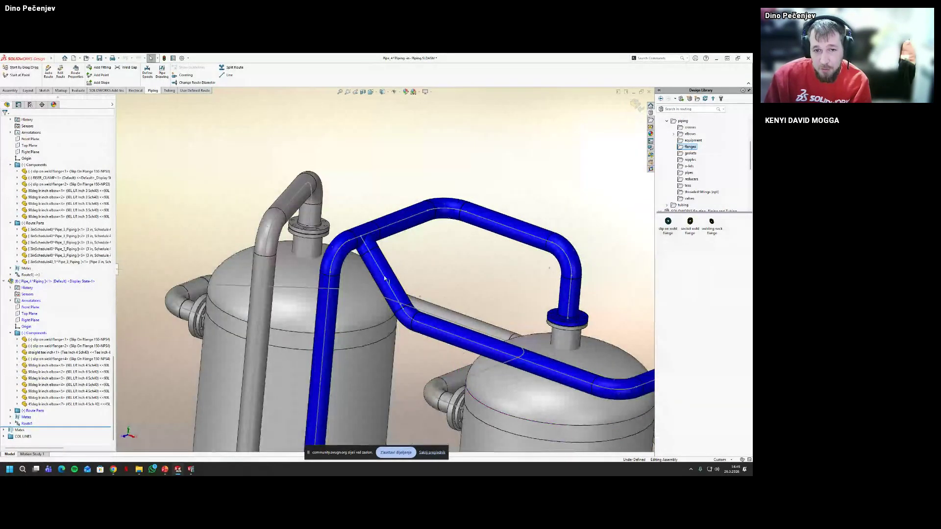
pyautogui.rightClick(385, 279)
pyautogui.click(407, 330)
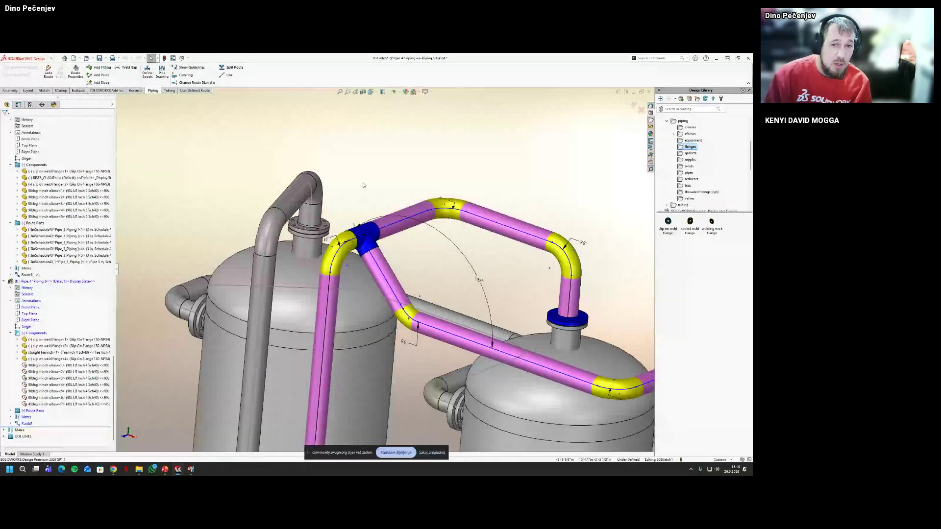
pyautogui.click(384, 229)
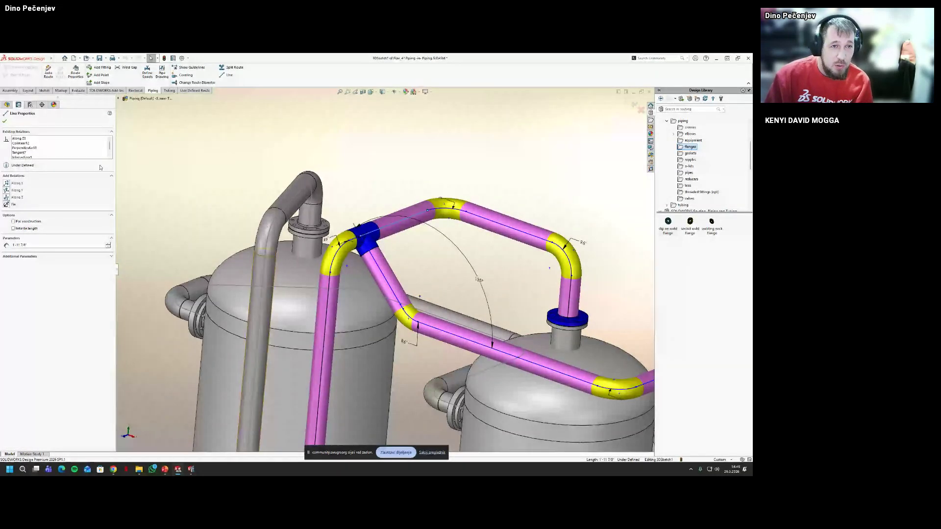
pyautogui.click(118, 98)
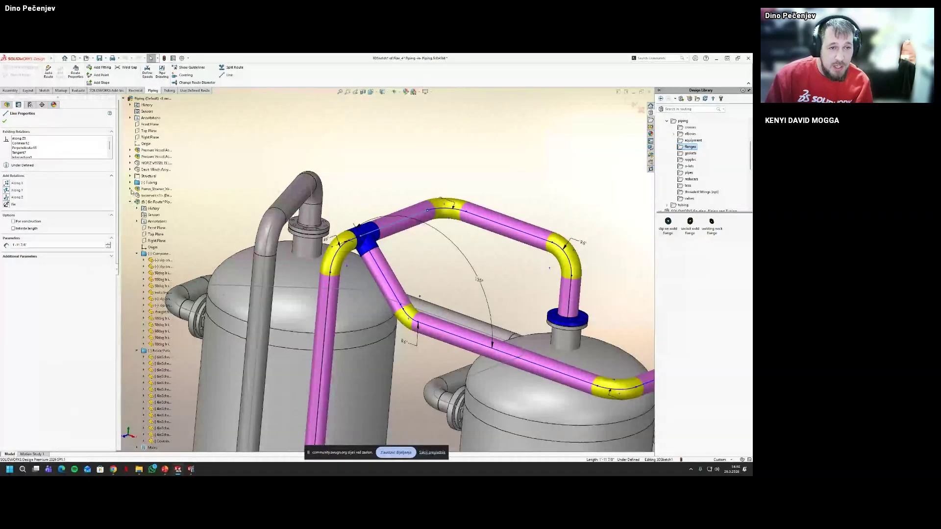
pyautogui.scroll(-15, 131, 190)
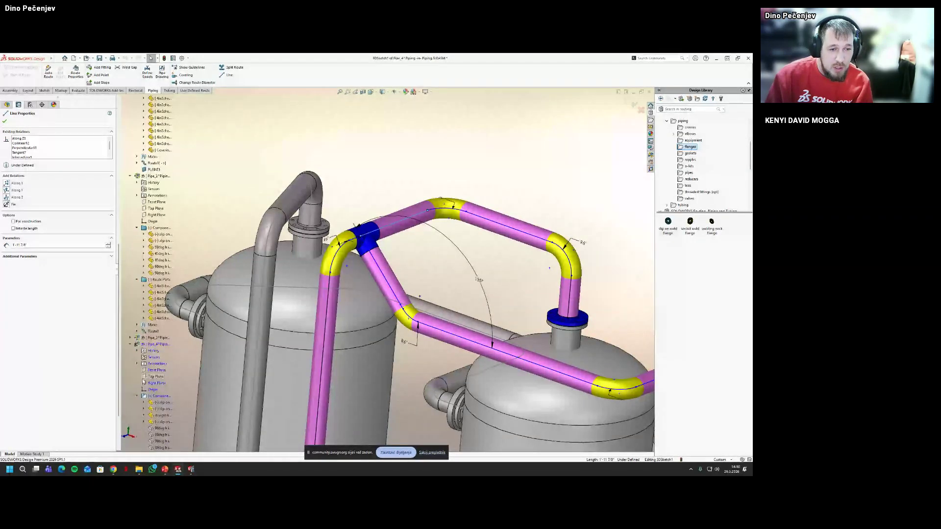
pyautogui.click(130, 279)
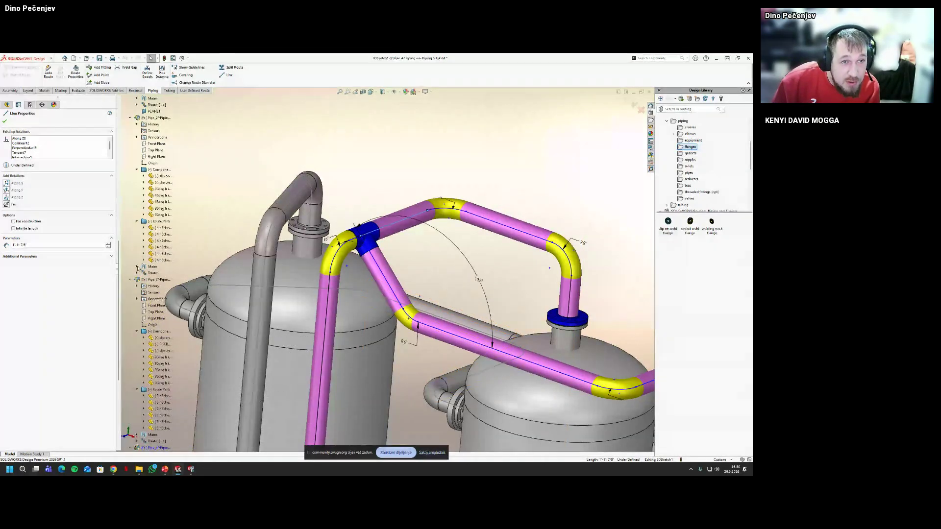
pyautogui.scroll(5, 154, 247)
pyautogui.keyDown('ctrl'); pyautogui.click(153, 208); pyautogui.keyUp('ctrl')
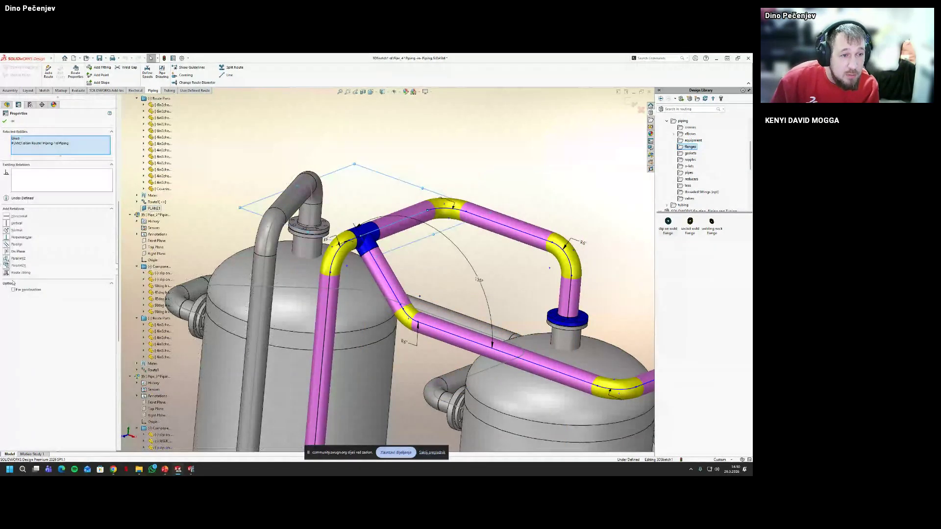
pyautogui.click(7, 253)
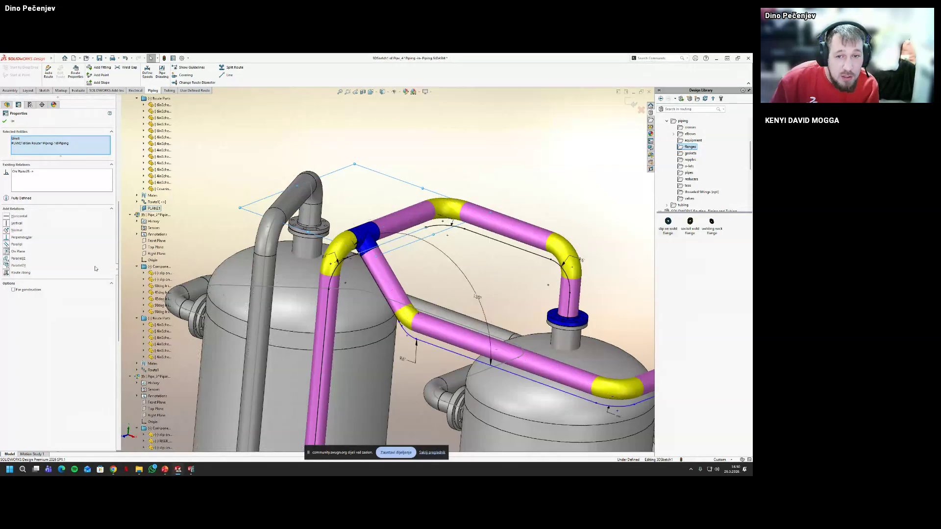
pyautogui.press('Escape')
# Finish editing the route and its sub-assembly, returning to the top-level piping assembly
pyautogui.moveTo(443, 236); pyautogui.dragTo(406, 227, button='middle')
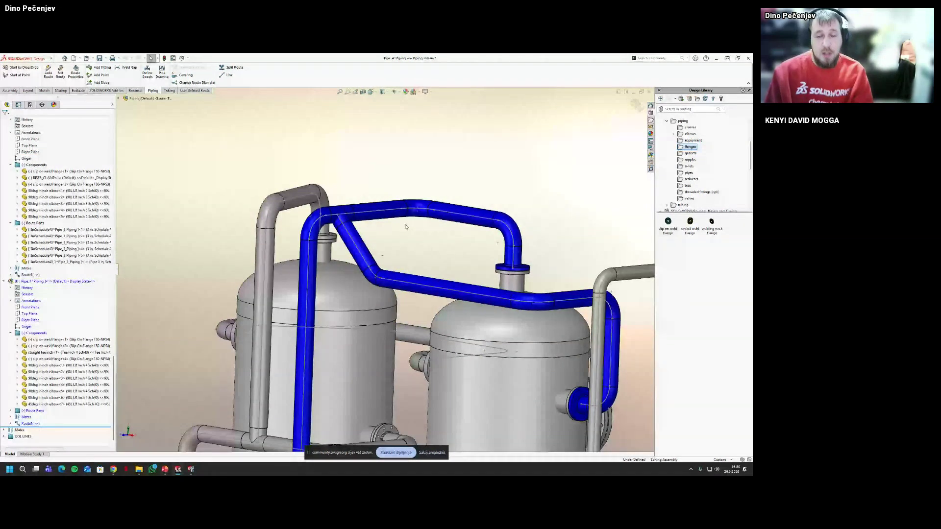
pyautogui.moveTo(406, 227); pyautogui.dragTo(561, 184, button='middle')
pyautogui.click(636, 104)
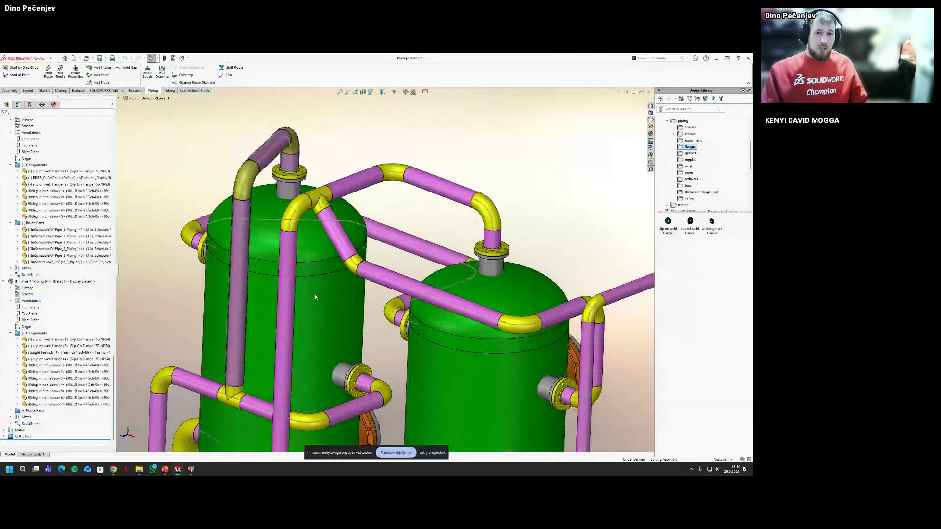
pyautogui.moveTo(503, 217); pyautogui.dragTo(458, 234, button='middle')
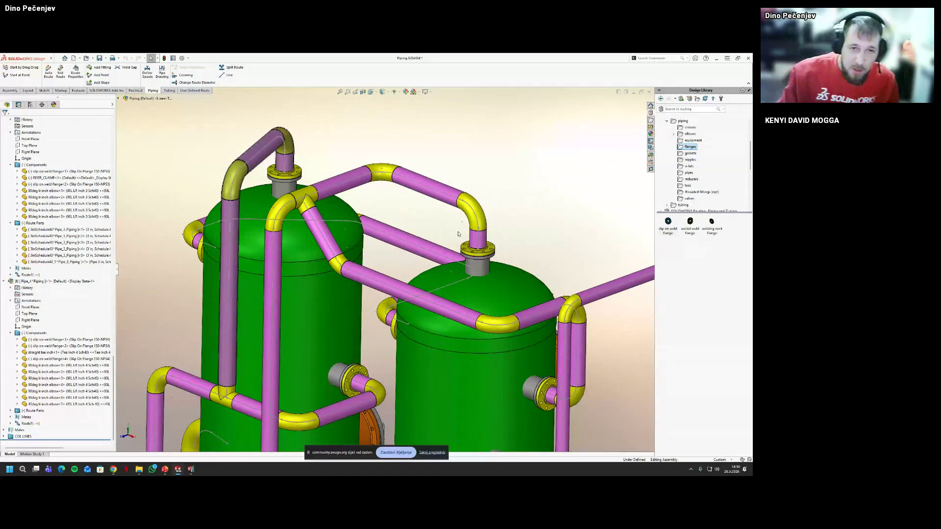
# Enter the outlet route's sub-assembly and delete the two straight pipes on either side of the upper run's middle elbow
pyautogui.rightClick(351, 181)
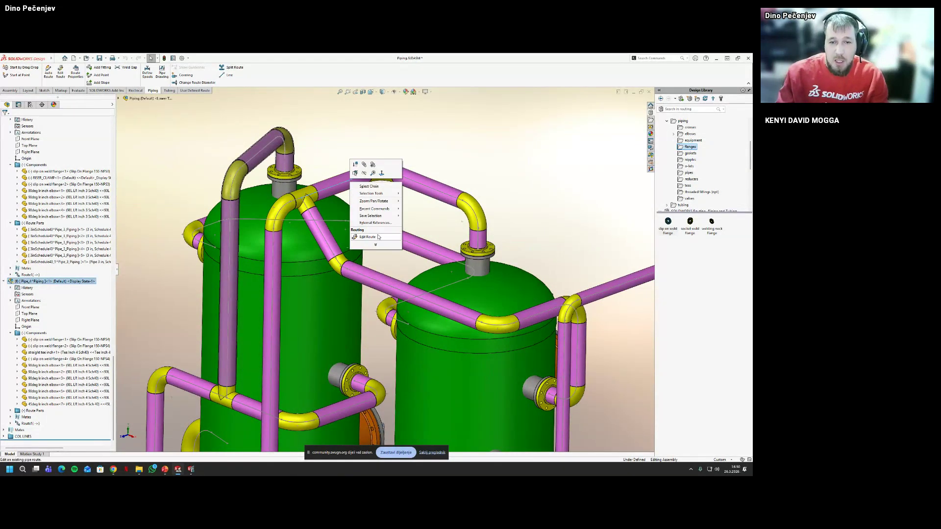
pyautogui.click(378, 237)
pyautogui.moveTo(442, 227); pyautogui.dragTo(346, 148)
pyautogui.click(412, 221)
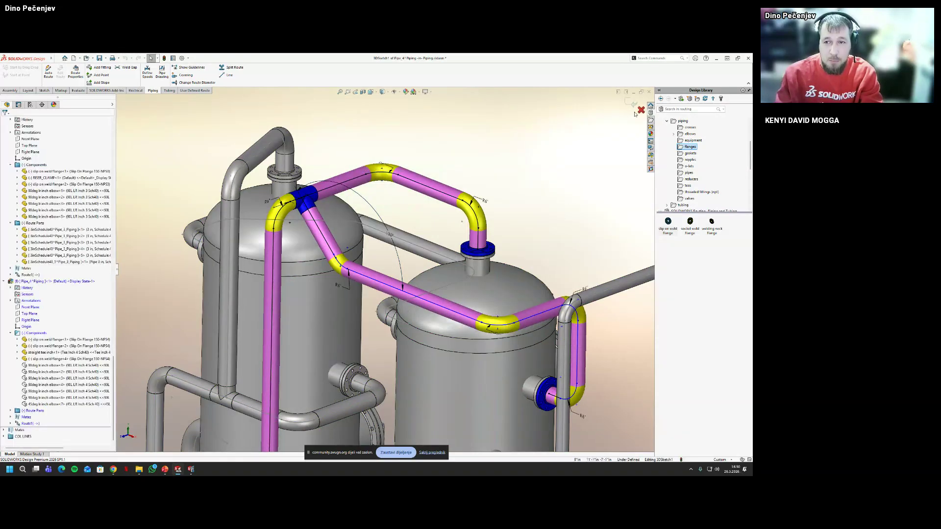
pyautogui.click(639, 110)
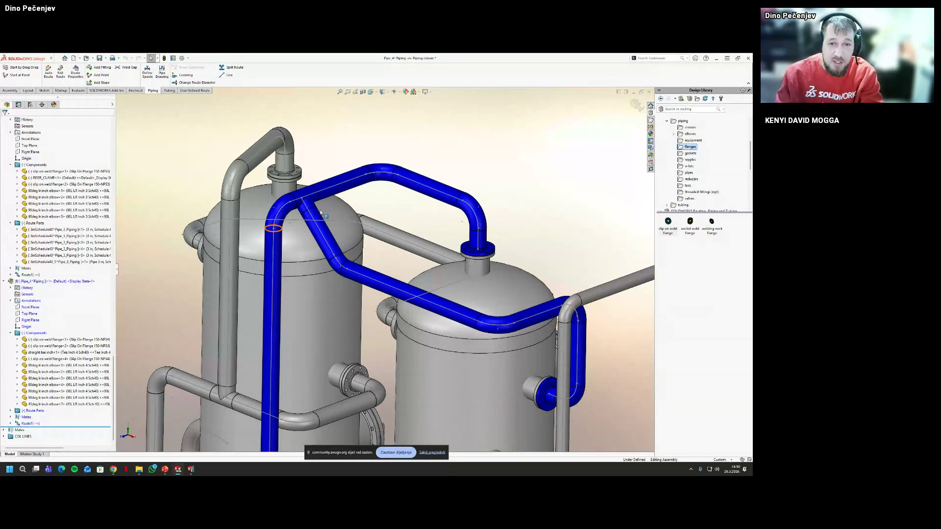
pyautogui.click(338, 182)
pyautogui.press('Delete')
pyautogui.press('Return')
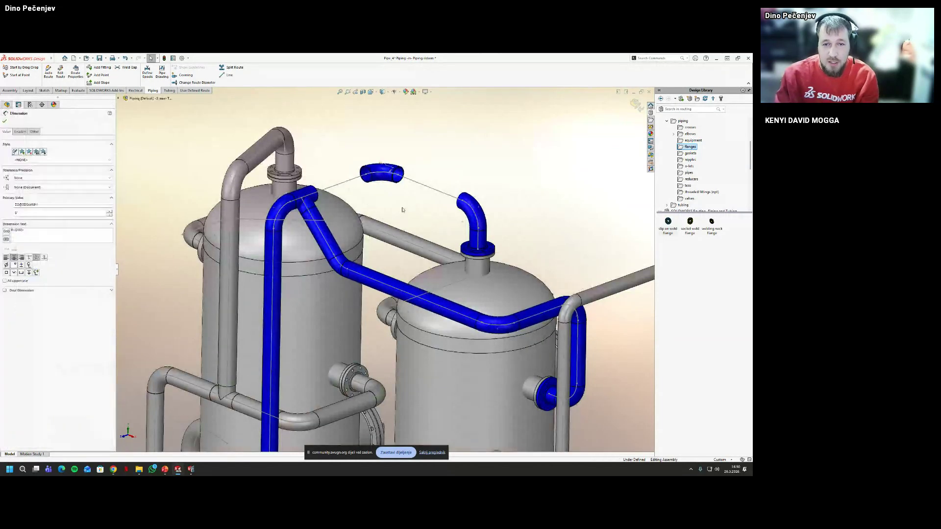
# Delete the upper run's middle elbow and the two branch pipes on either side of the elbow at the second vessel's shoulder
pyautogui.click(384, 173)
pyautogui.keyDown('ctrl'); pyautogui.click(396, 287); pyautogui.keyUp('ctrl')
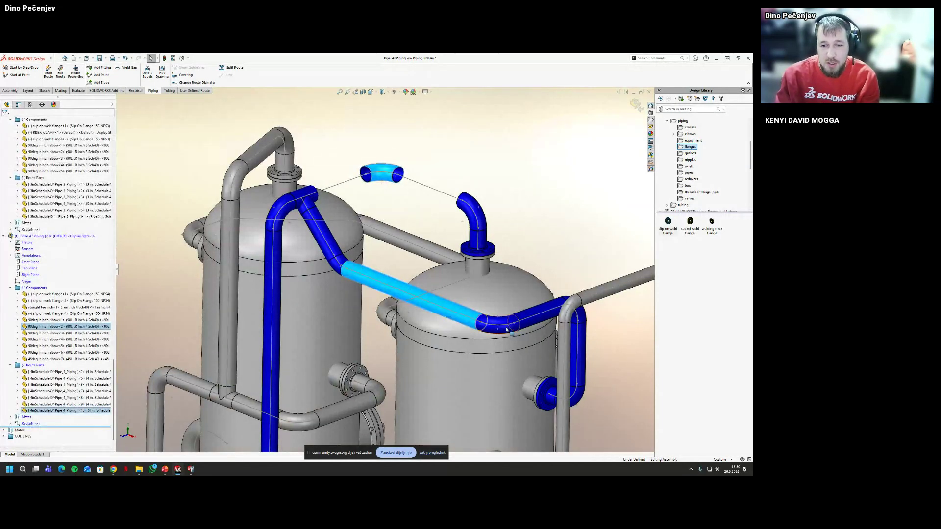
pyautogui.keyDown('ctrl'); pyautogui.click(532, 314); pyautogui.keyUp('ctrl')
pyautogui.press('Delete')
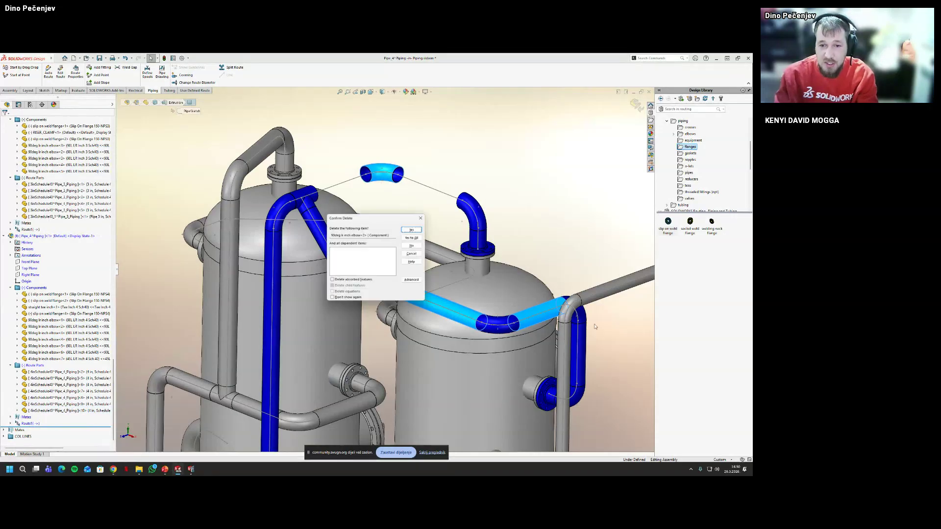
pyautogui.press('Return')
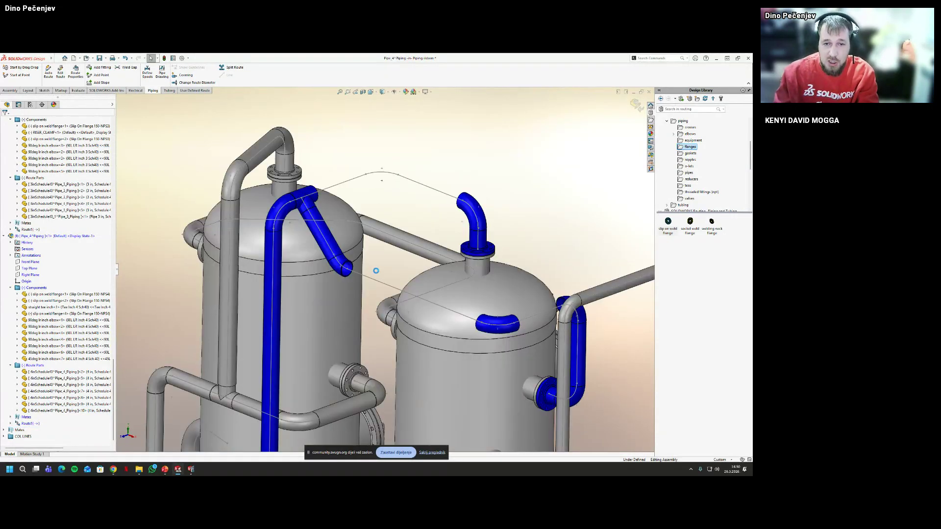
# Edit the outlet route and exit its sketch to regenerate the deleted pipes and elbow
pyautogui.rightClick(377, 283)
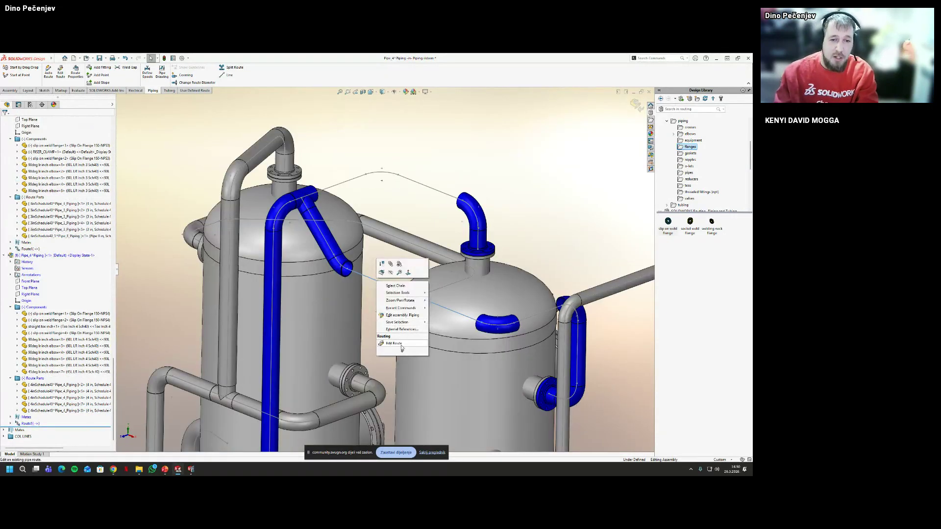
pyautogui.click(401, 345)
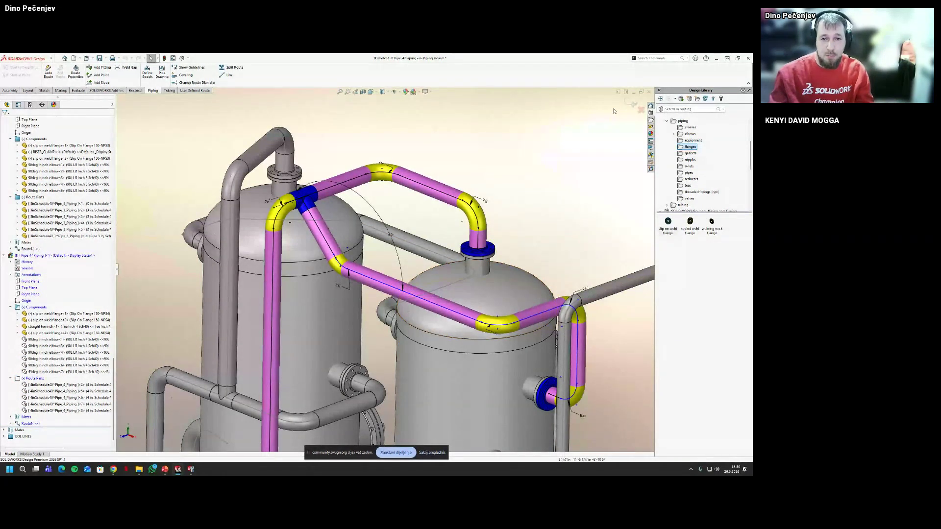
pyautogui.click(632, 105)
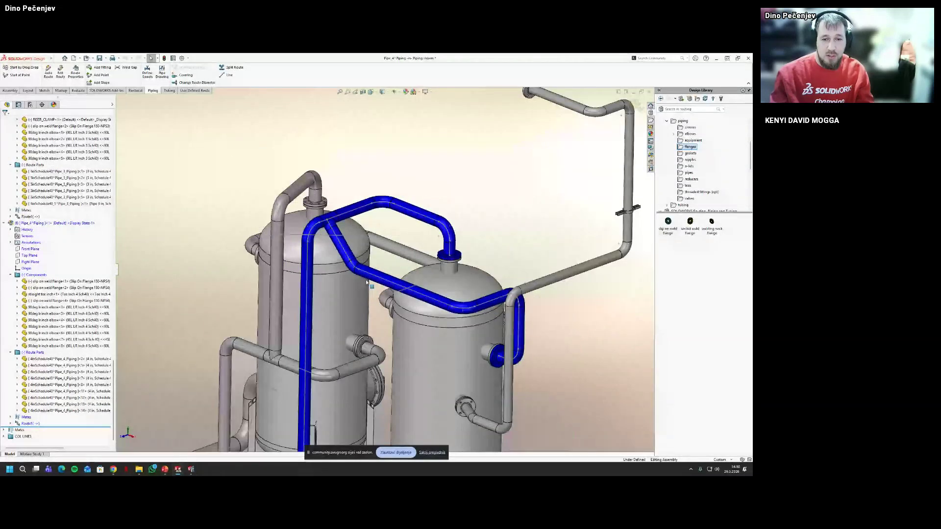
# Review the Route Segment Properties of the branch's long straight run in the outlet route, and return to the top-level assembly
pyautogui.scroll(-2, 367, 282)
pyautogui.rightClick(377, 256)
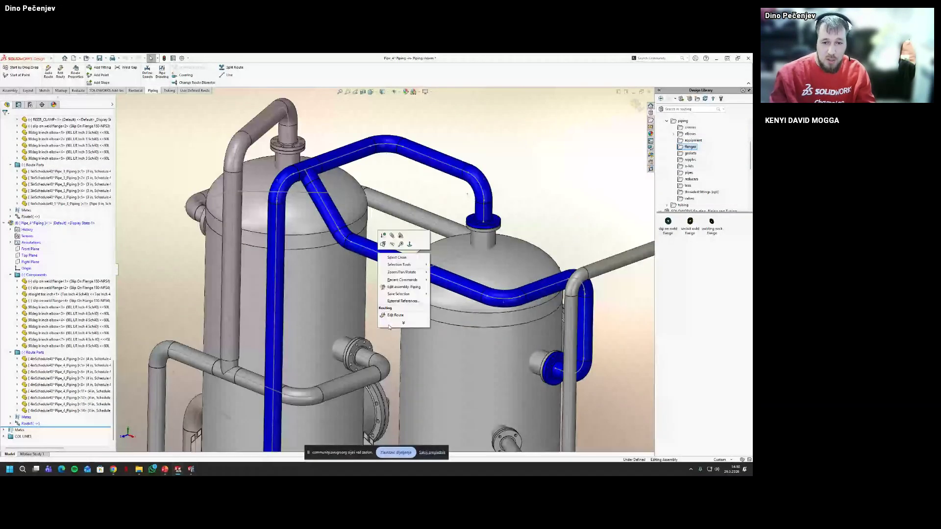
pyautogui.click(395, 315)
pyautogui.rightClick(378, 256)
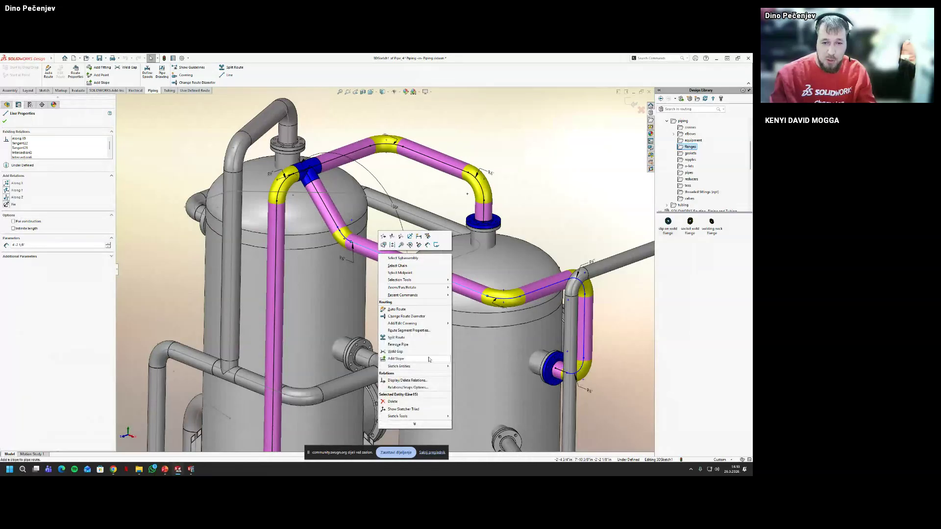
pyautogui.click(412, 330)
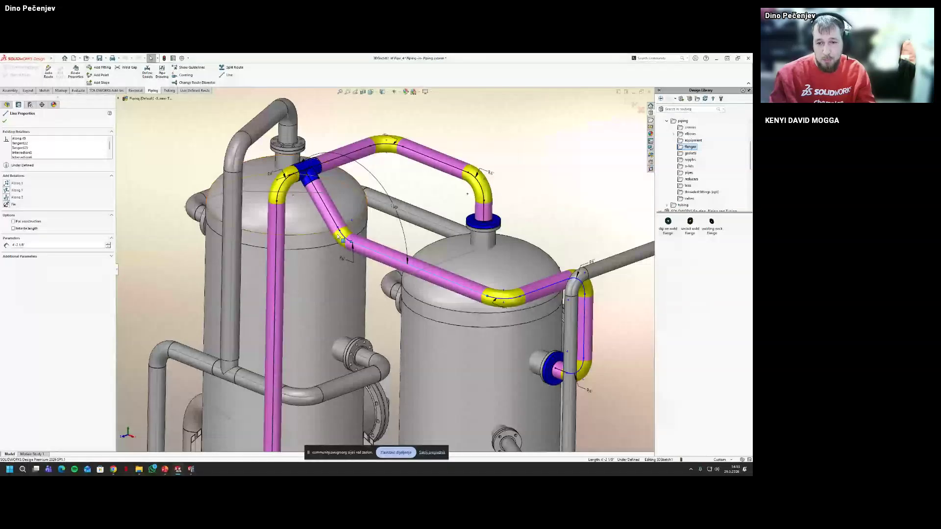
pyautogui.rightClick(453, 285)
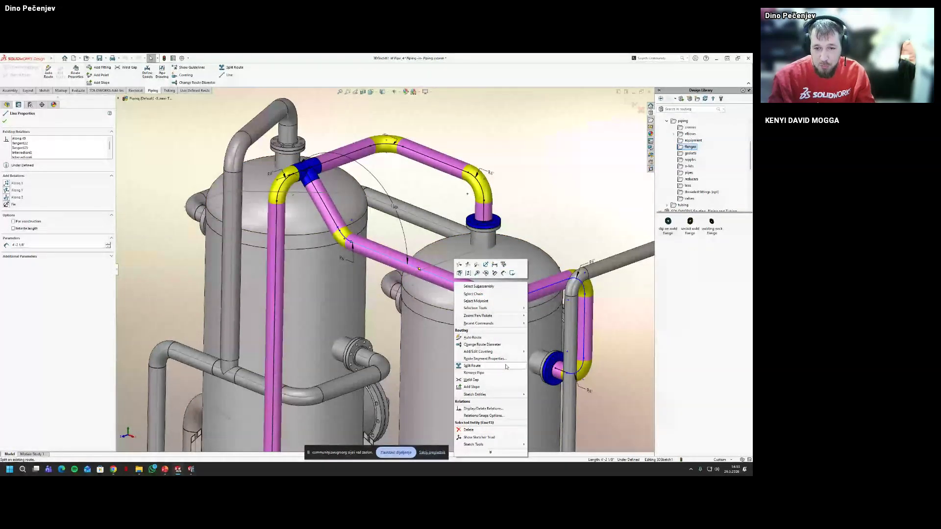
pyautogui.click(286, 371)
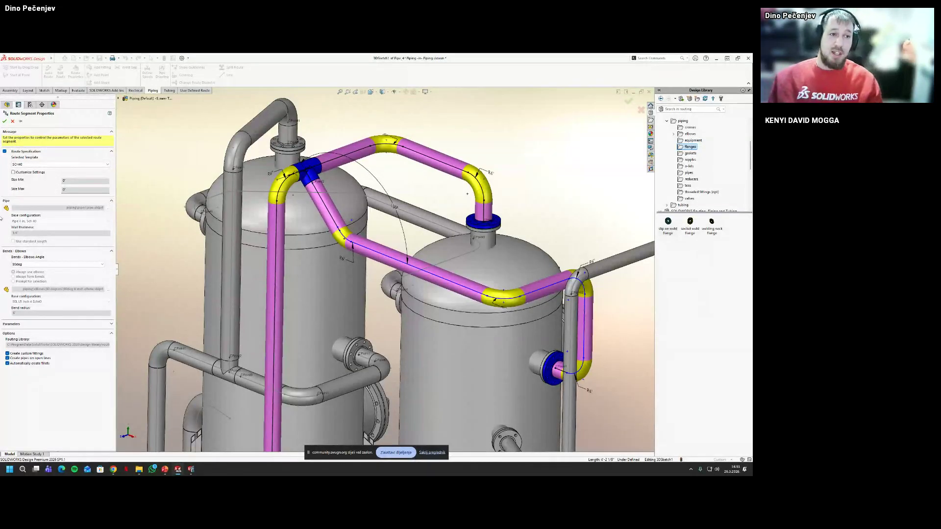
pyautogui.click(13, 121)
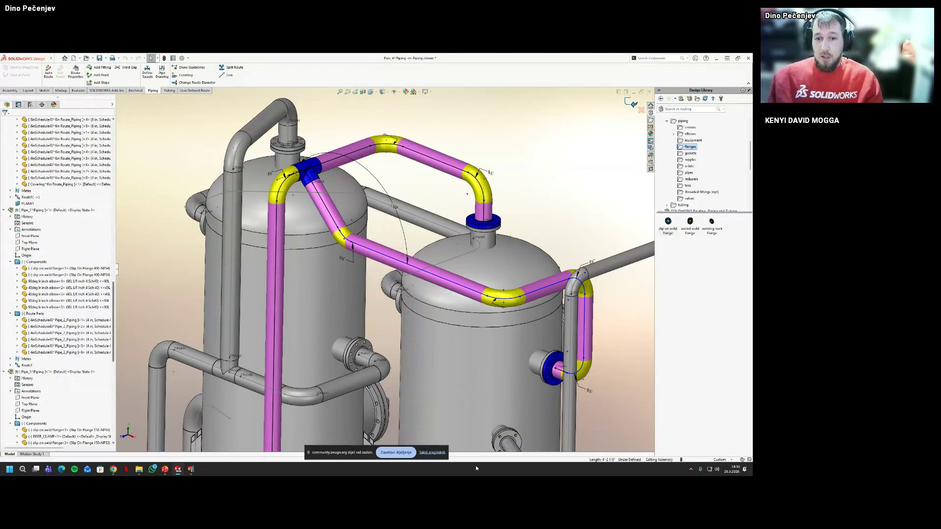
pyautogui.click(637, 105)
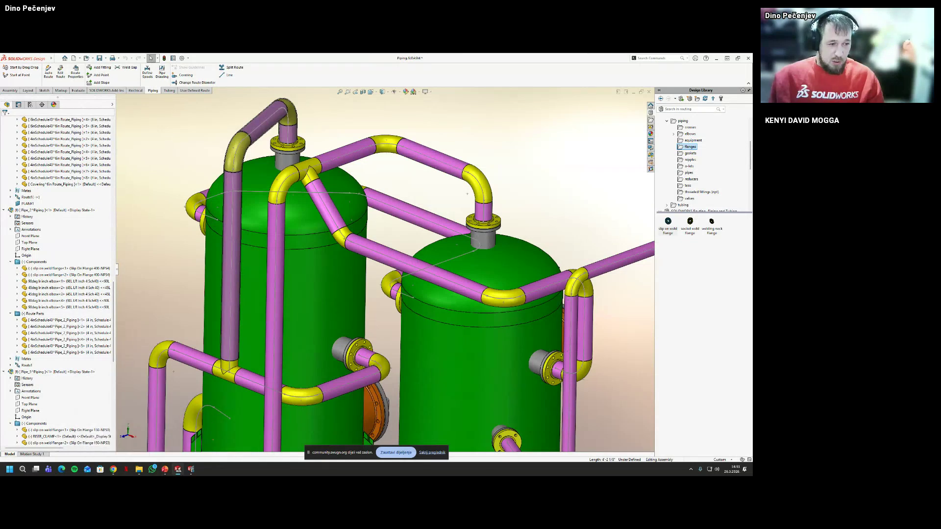
# Switch to the presentation to view the Mixed Tubing Route slide, and return to SOLIDWORKS
pyautogui.hotkey('alt', 'Tab')
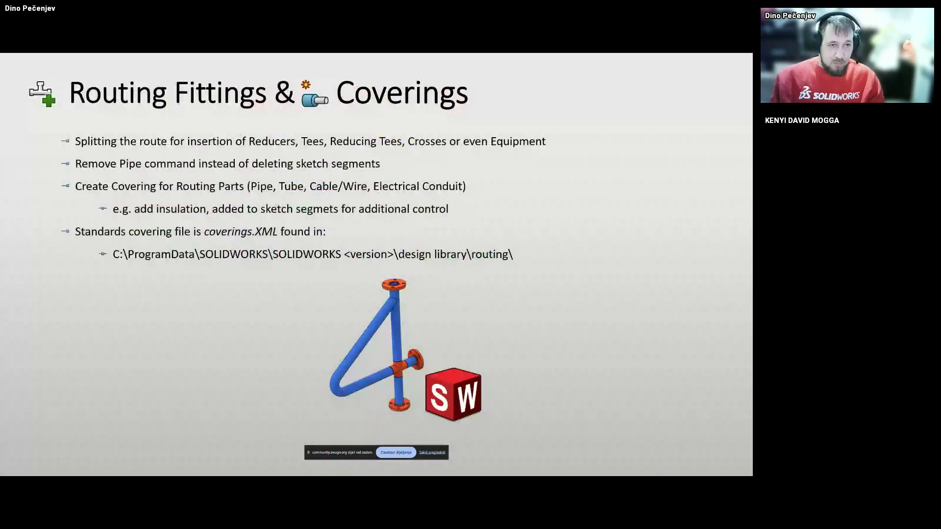
pyautogui.press('Right')
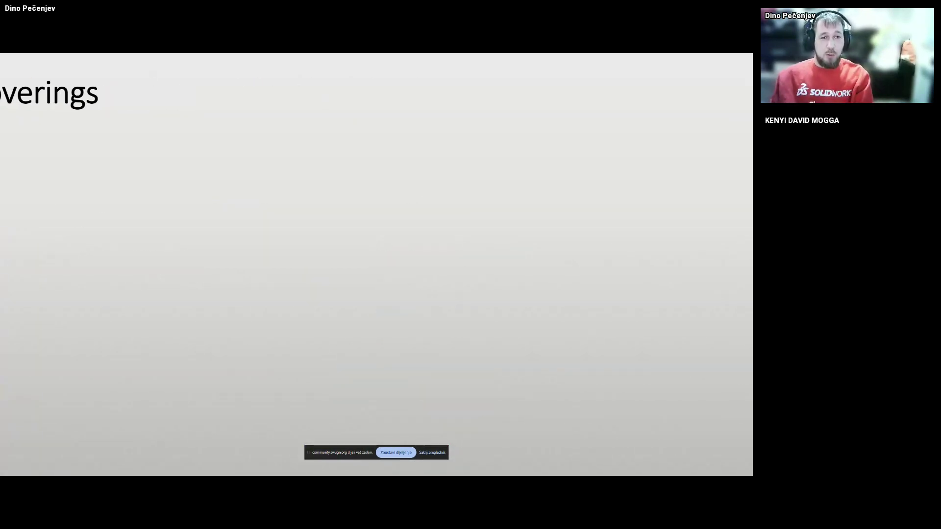
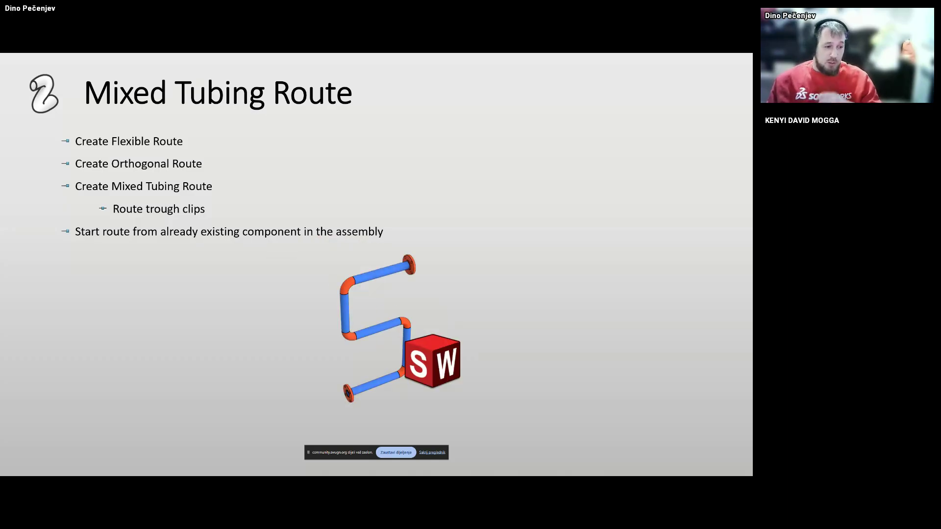
pyautogui.hotkey('alt', 'Tab')
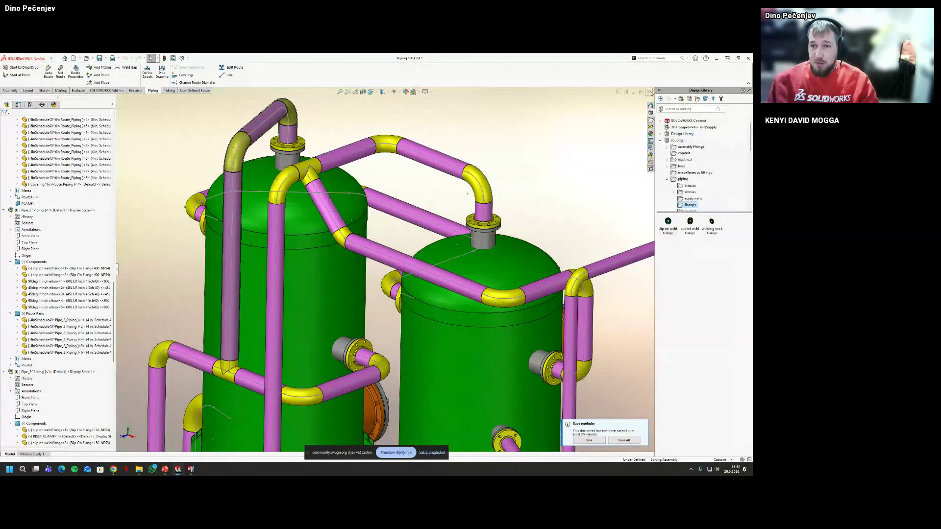
# Save the piping assembly with its virtual components stored internally, and close it
pyautogui.hotkey('ctrl', 's')
pyautogui.click(118, 148)
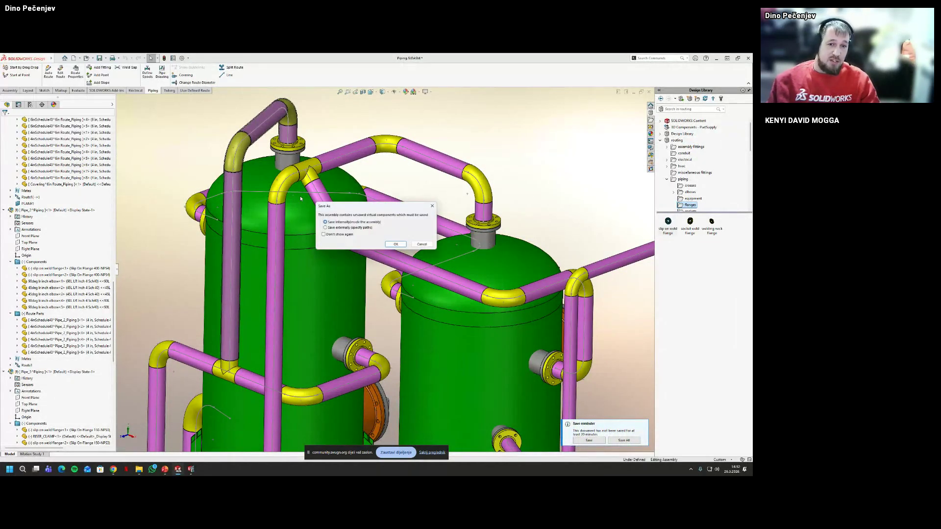
pyautogui.click(343, 227)
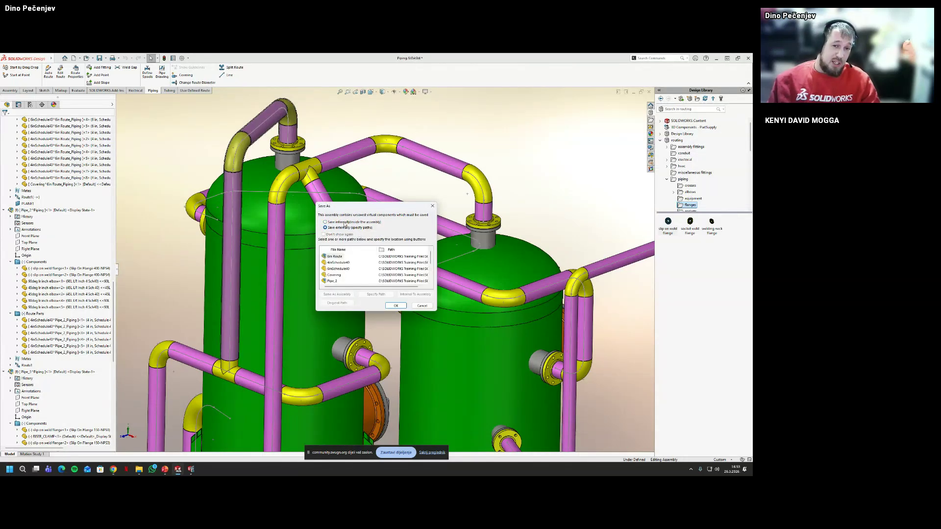
pyautogui.click(344, 223)
pyautogui.click(396, 246)
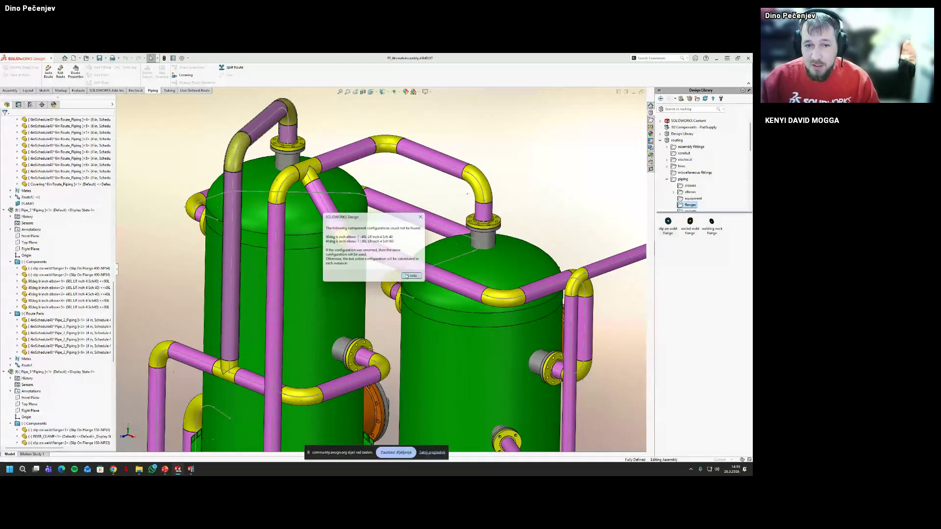
pyautogui.click(404, 276)
# Open the Tubing assembly from the Tubing folder of the Lesson05 case study in the design library
pyautogui.scroll(-4, 674, 148)
pyautogui.scroll(-3, 672, 162)
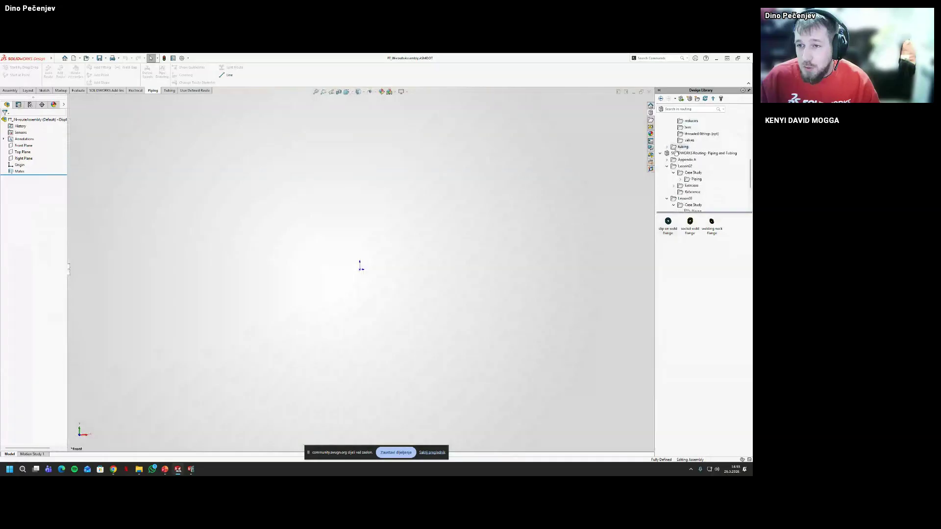
pyautogui.click(667, 179)
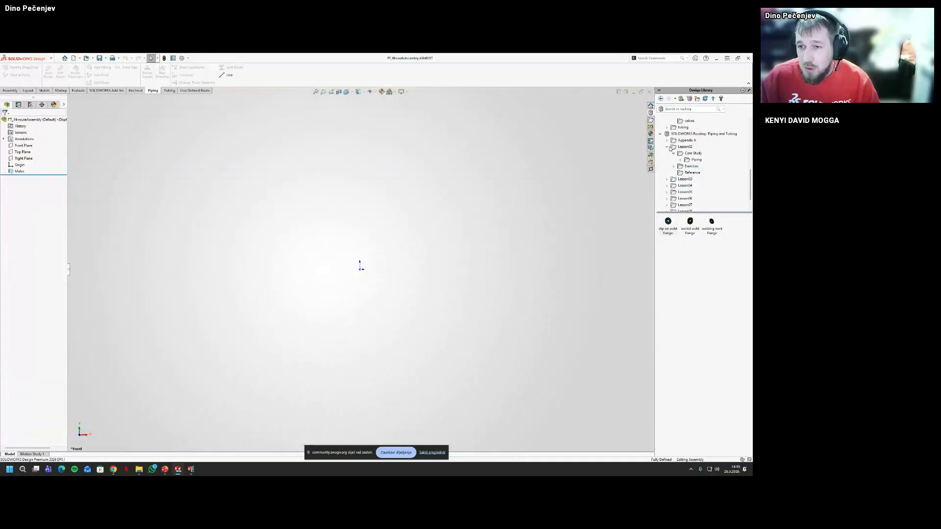
pyautogui.click(667, 147)
pyautogui.click(685, 172)
pyautogui.doubleClick(669, 226)
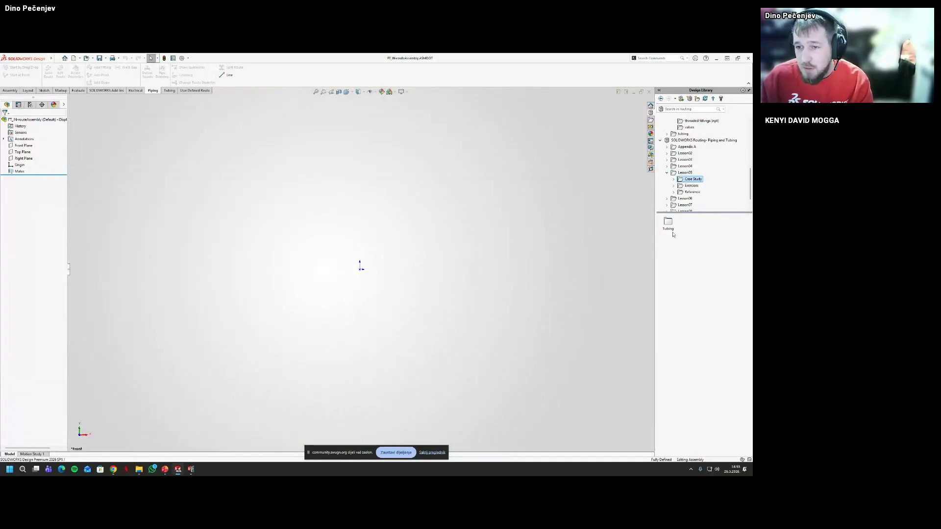
pyautogui.doubleClick(669, 223)
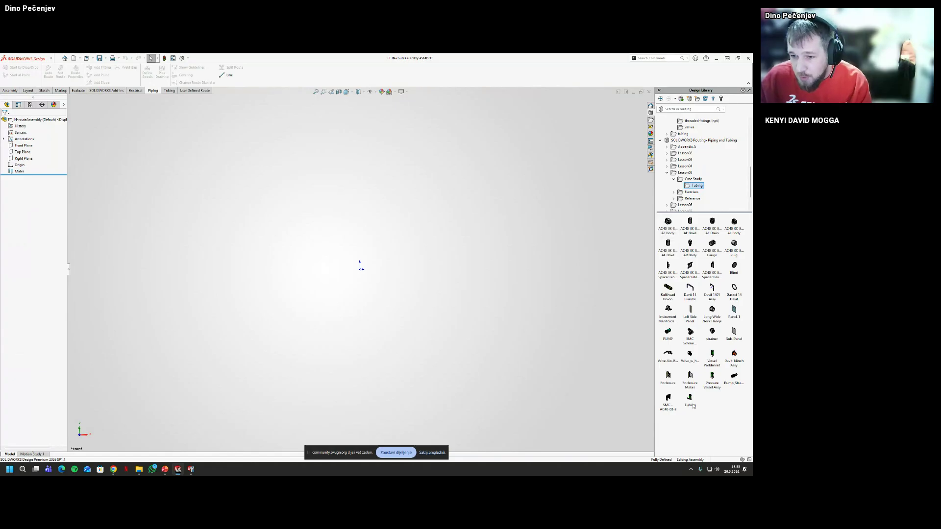
pyautogui.doubleClick(693, 405)
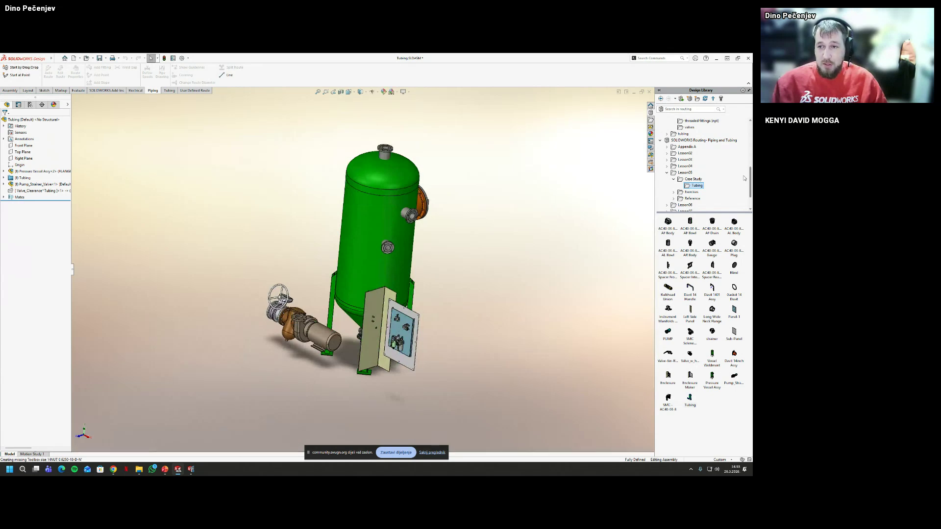
# Show the tube fittings in the tubing section of the routing design library
pyautogui.scroll(3, 679, 171)
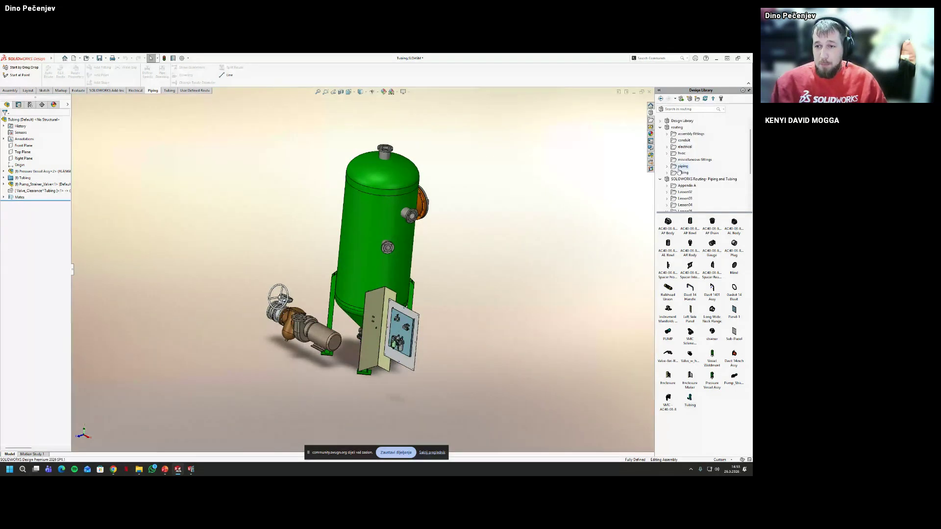
pyautogui.click(680, 173)
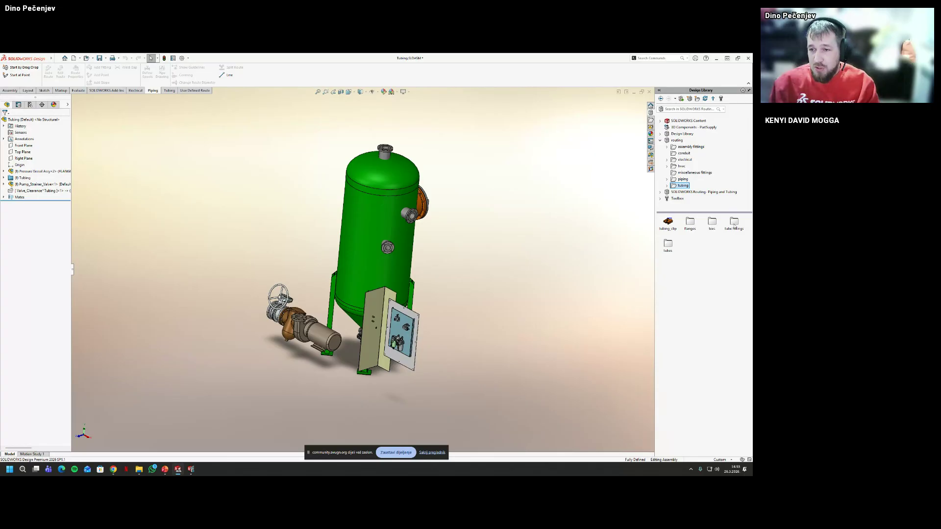
pyautogui.doubleClick(735, 223)
# Place a straight fitting on the side port of the instrument manifold inside the enclosure
pyautogui.scroll(-6, 323, 353)
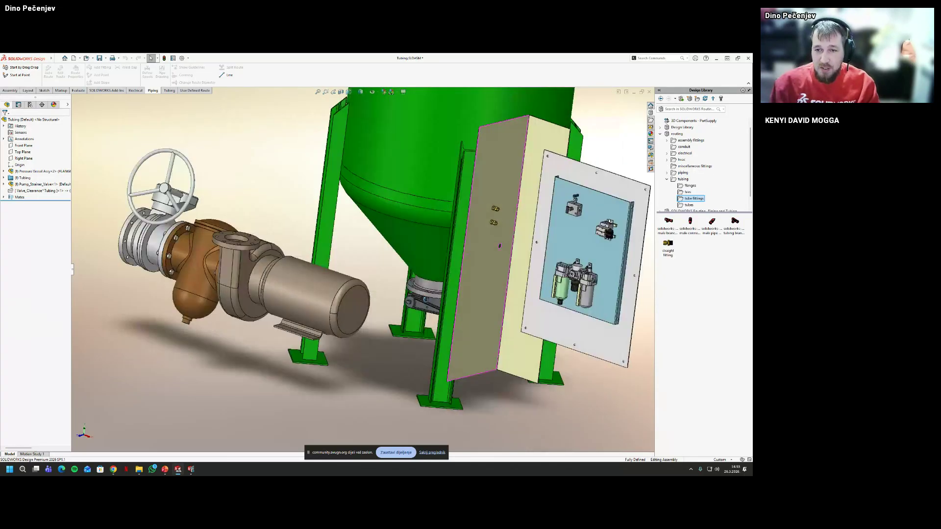
pyautogui.scroll(-4, 524, 264)
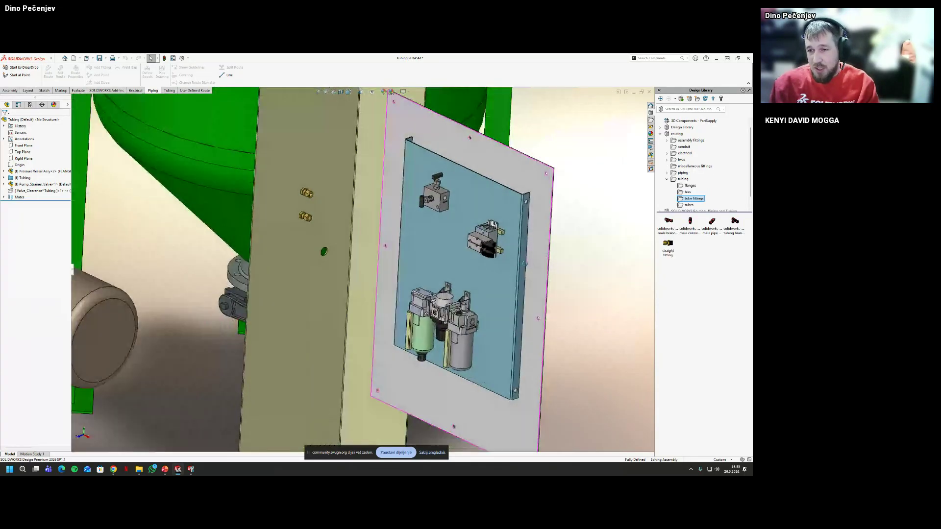
pyautogui.scroll(-3, 524, 263)
pyautogui.moveTo(667, 244); pyautogui.dragTo(392, 146)
pyautogui.scroll(-4, 461, 286)
pyautogui.scroll(-2, 418, 169)
pyautogui.moveTo(668, 244); pyautogui.dragTo(398, 141)
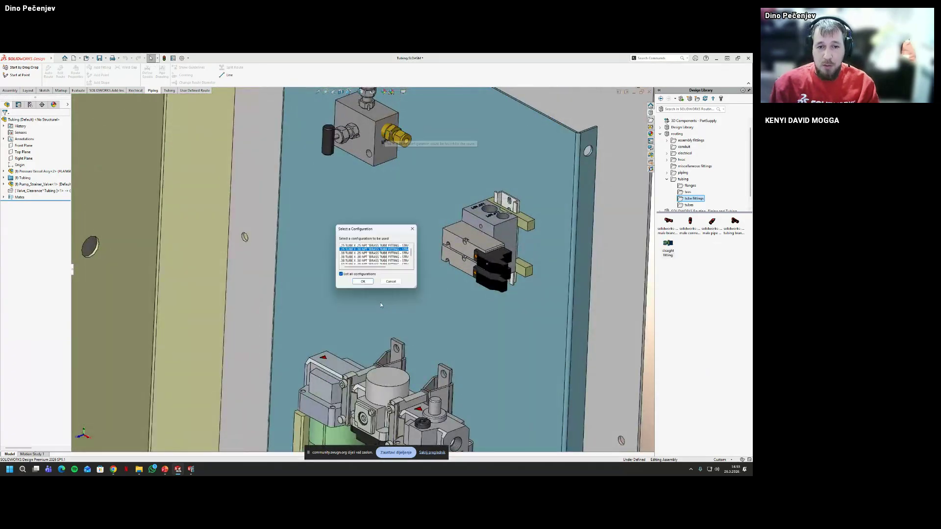
# Accept the fitting's preselected configuration and the default route properties, and create the tube route sub-assembly from the PT_ template
pyautogui.click(363, 282)
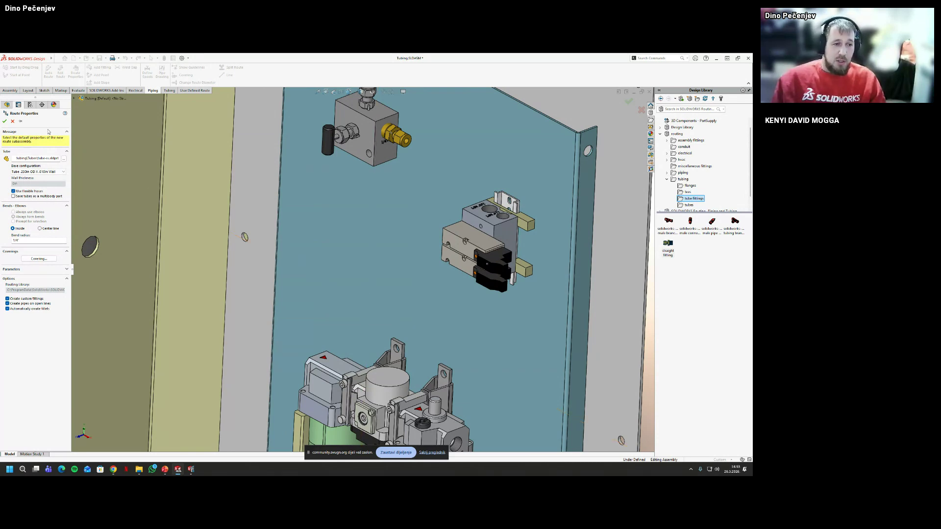
pyautogui.click(5, 121)
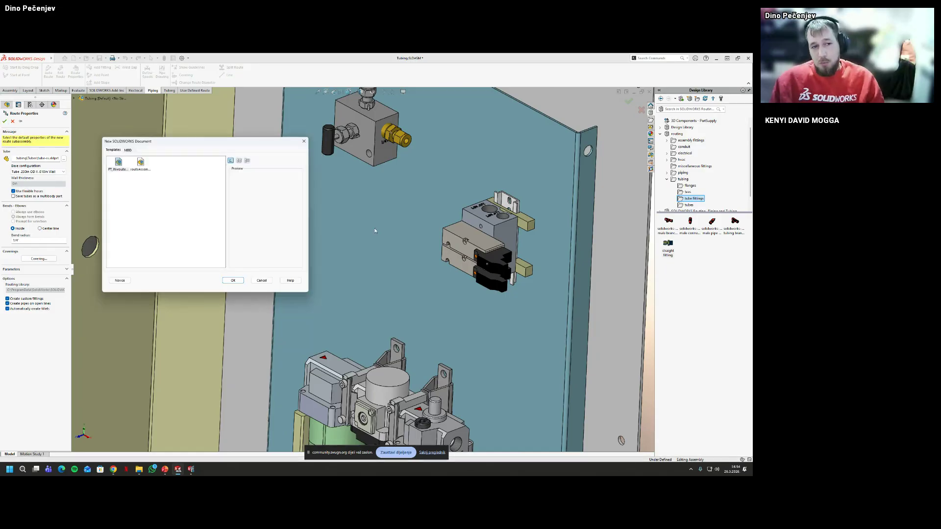
pyautogui.doubleClick(118, 164)
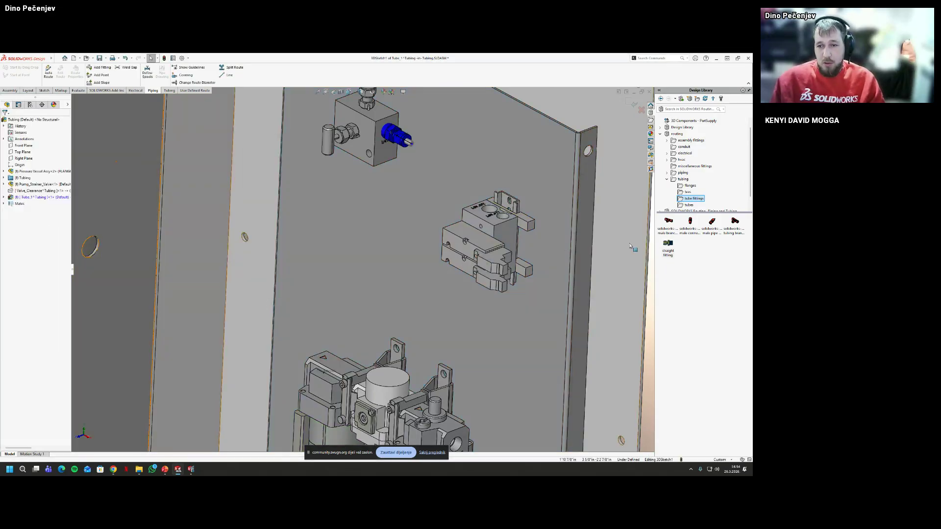
# Place a straight fitting on the solenoid valve's top port and auto-route a flexible, non-orthogonal tube from the manifold fitting to it
pyautogui.moveTo(665, 248); pyautogui.dragTo(490, 212)
pyautogui.click(363, 282)
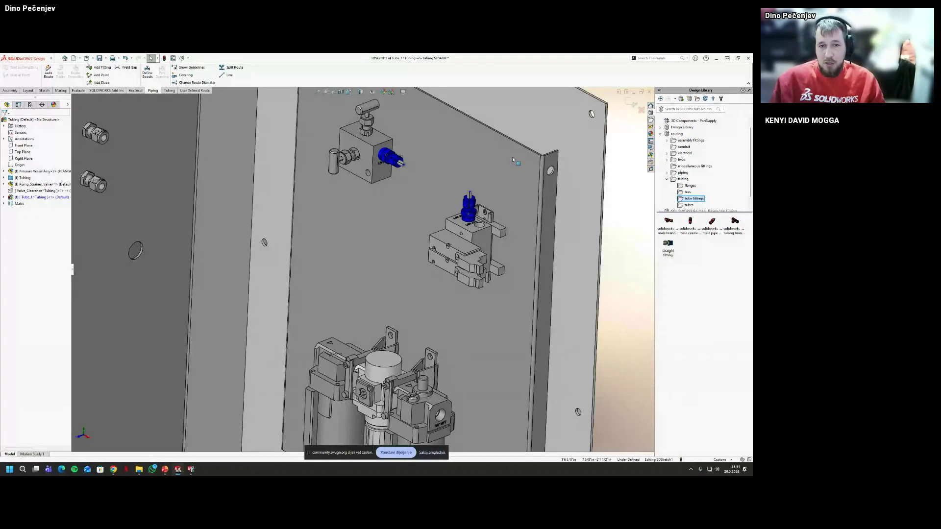
pyautogui.scroll(-3, 512, 157)
pyautogui.click(48, 73)
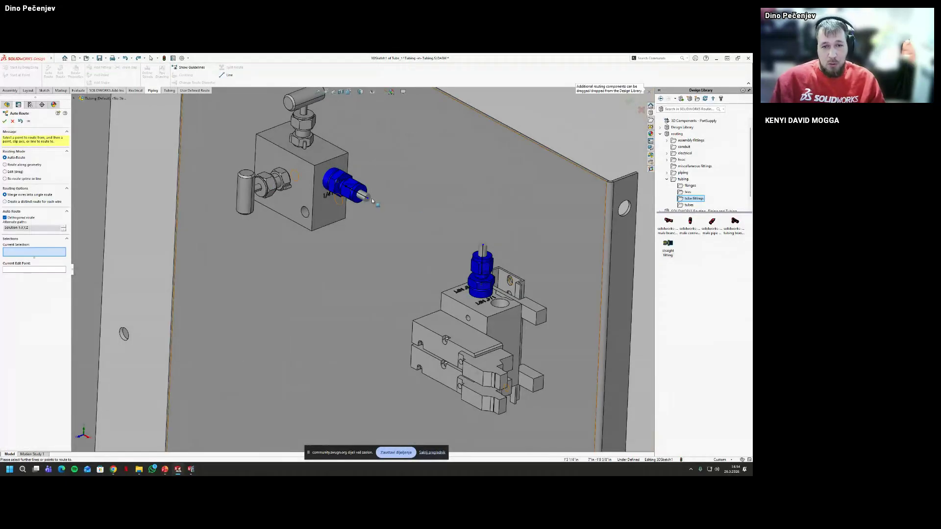
pyautogui.click(488, 251)
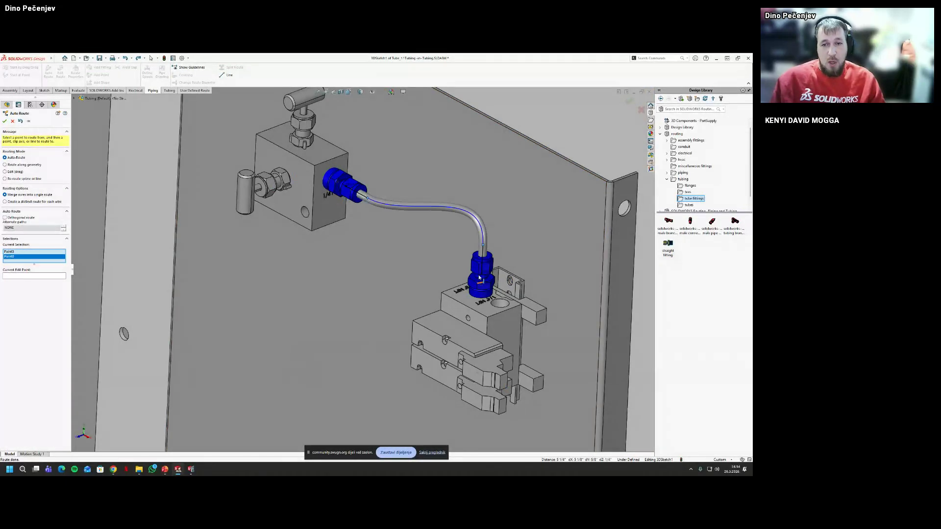
pyautogui.press('Return')
# Examine the flexible tube's spline and its ends at the manifold and solenoid valve fittings
pyautogui.click(451, 212)
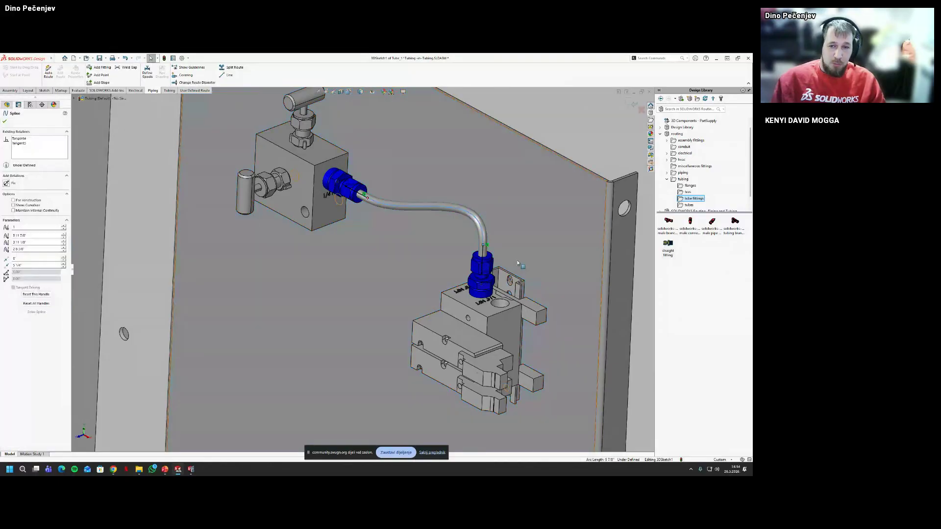
pyautogui.scroll(5, 516, 260)
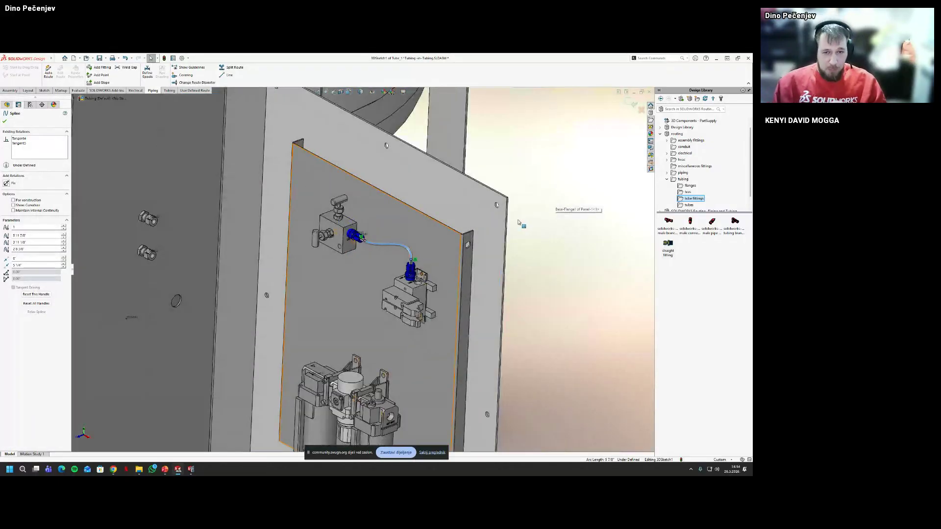
pyautogui.click(519, 223)
pyautogui.click(516, 253)
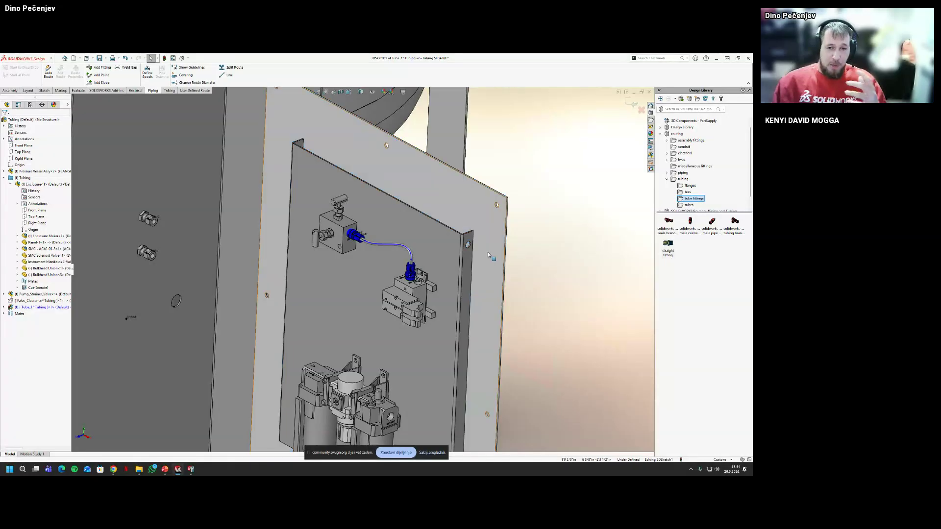
pyautogui.scroll(-6, 407, 245)
pyautogui.click(409, 269)
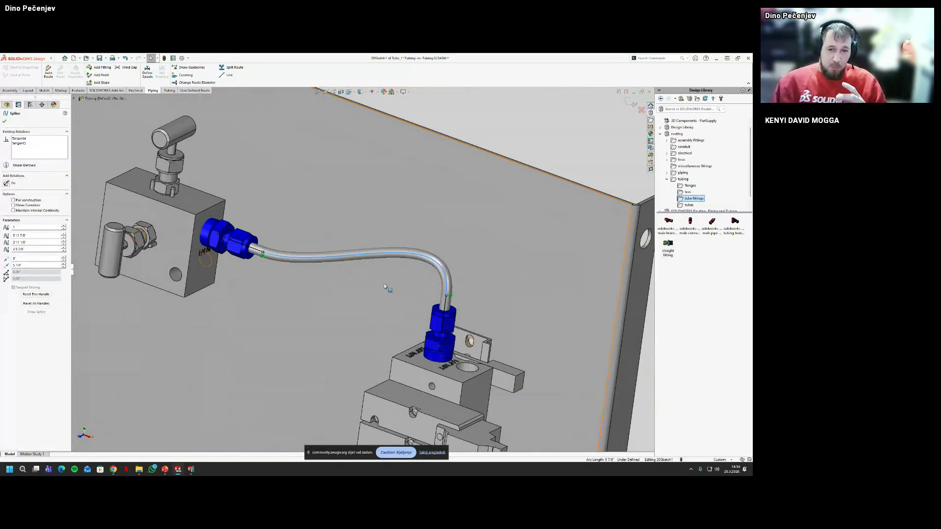
pyautogui.scroll(-3, 440, 293)
pyautogui.press('Escape')
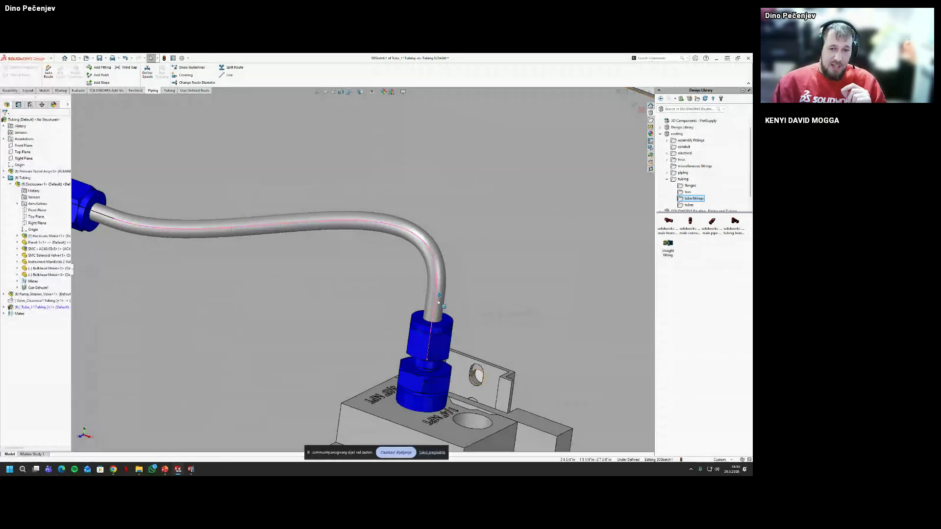
# Finish the flexible tube between manifold and solenoid valve and return to editing the main Tubing assembly
pyautogui.scroll(5, 436, 297)
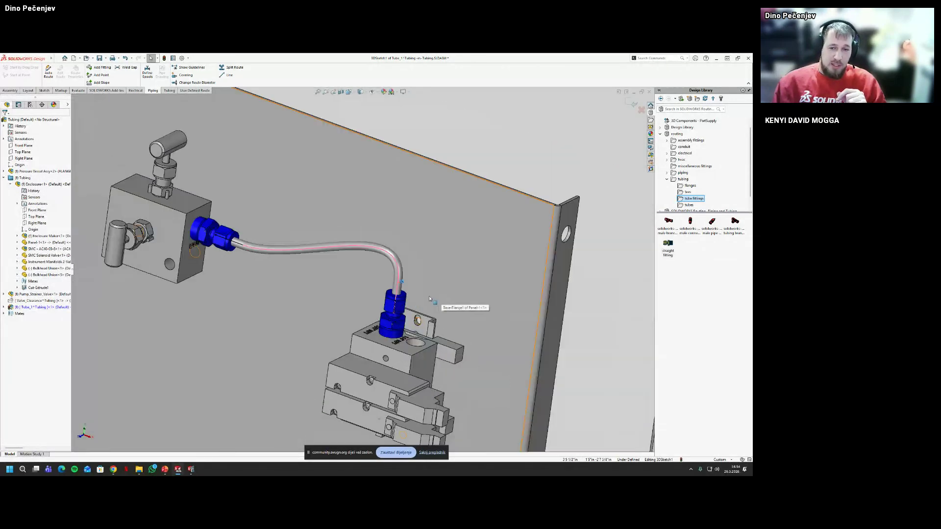
pyautogui.moveTo(429, 297); pyautogui.dragTo(539, 318, button='middle')
pyautogui.scroll(2, 539, 319)
pyautogui.click(634, 102)
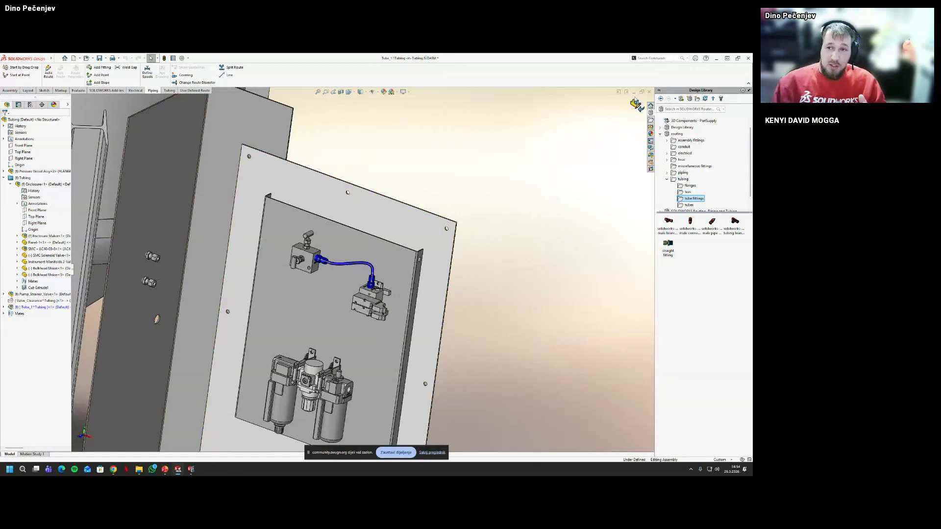
pyautogui.click(637, 104)
# Examine the components and route parts of the finished tube sub-assembly in the feature tree
pyautogui.click(4, 307)
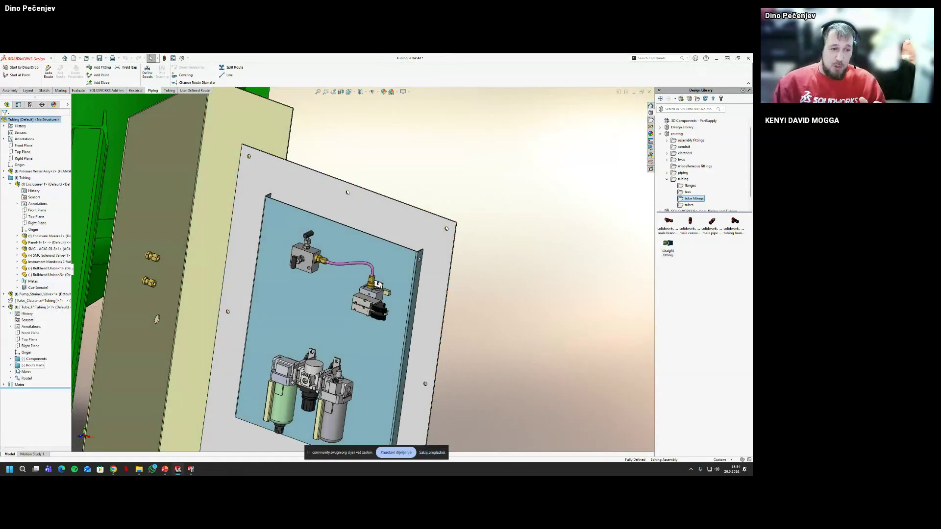
pyautogui.click(48, 385)
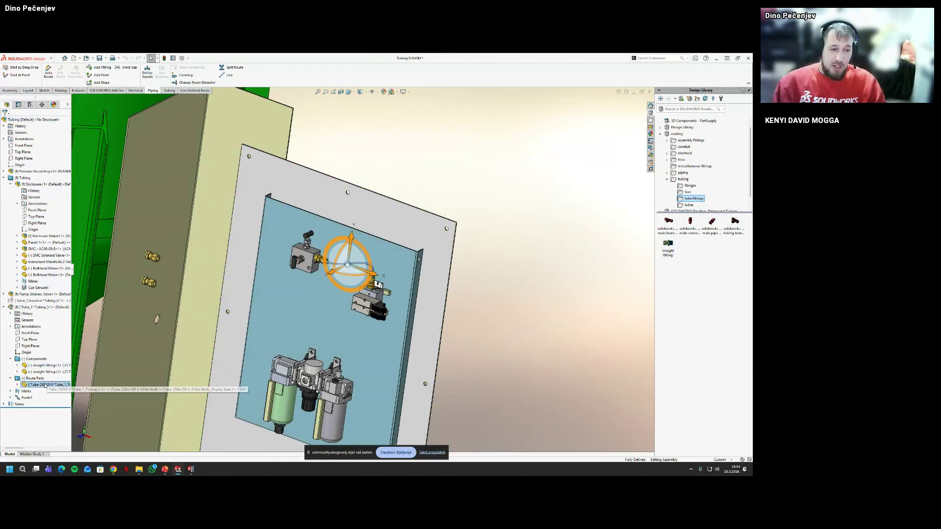
pyautogui.moveTo(71, 351); pyautogui.dragTo(48, 335)
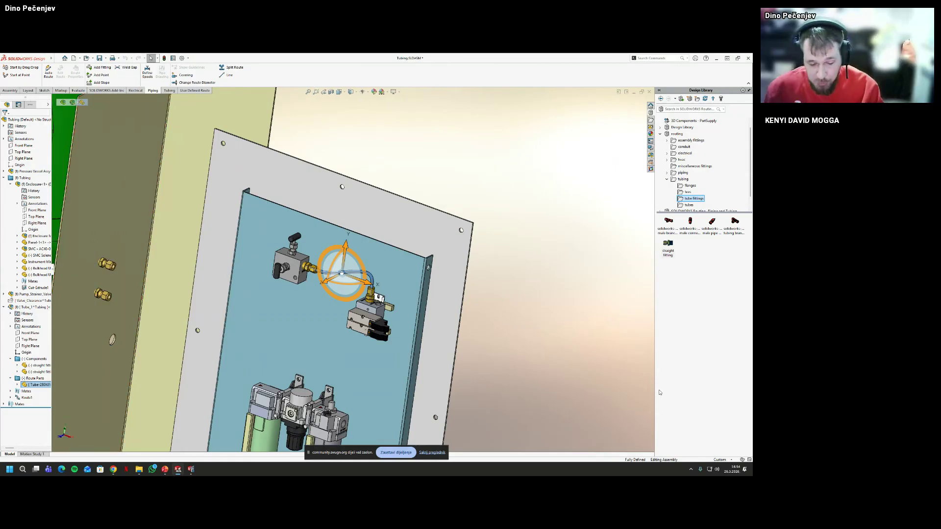
pyautogui.press('Escape')
# Place a straight fitting on the solenoid valve's underside port and create a new tube route sub-assembly with the default configuration, properties and template
pyautogui.scroll(-2, 337, 372)
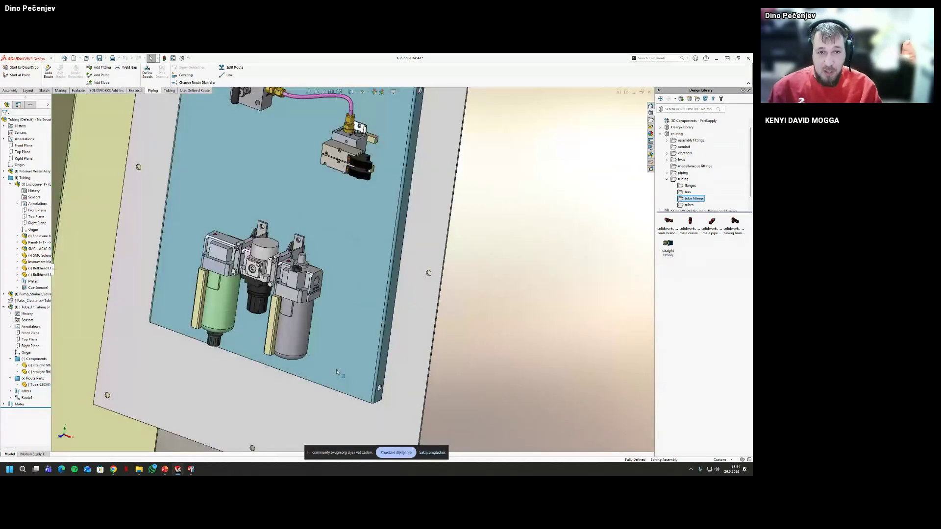
pyautogui.moveTo(336, 369); pyautogui.dragTo(390, 214, button='middle')
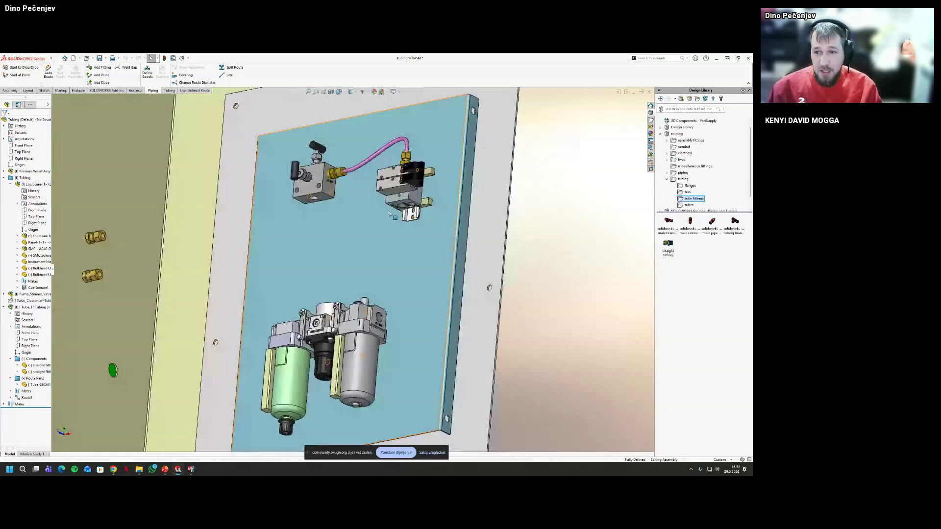
pyautogui.scroll(-2, 389, 215)
pyautogui.moveTo(390, 215)
pyautogui.mouseDown()
pyautogui.moveTo(298, 174)
pyautogui.moveTo(401, 211)
pyautogui.mouseUp()
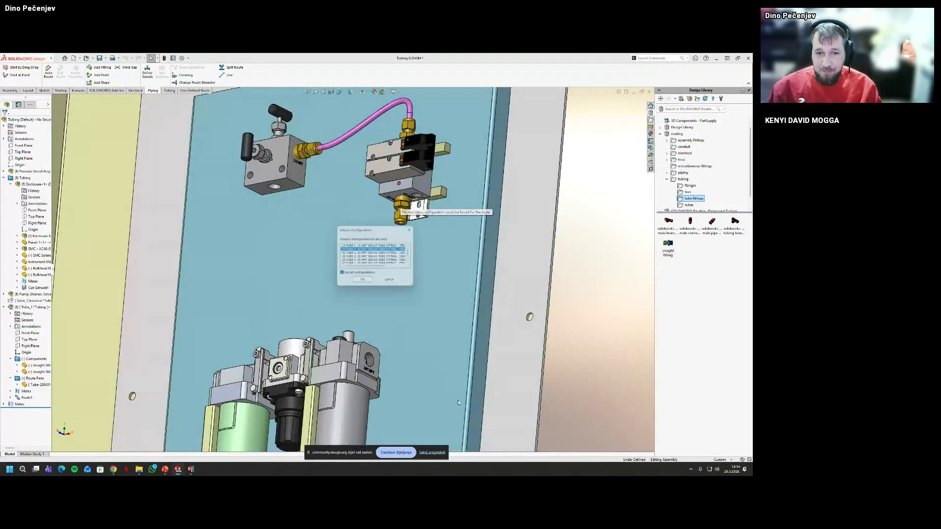
pyautogui.click(363, 280)
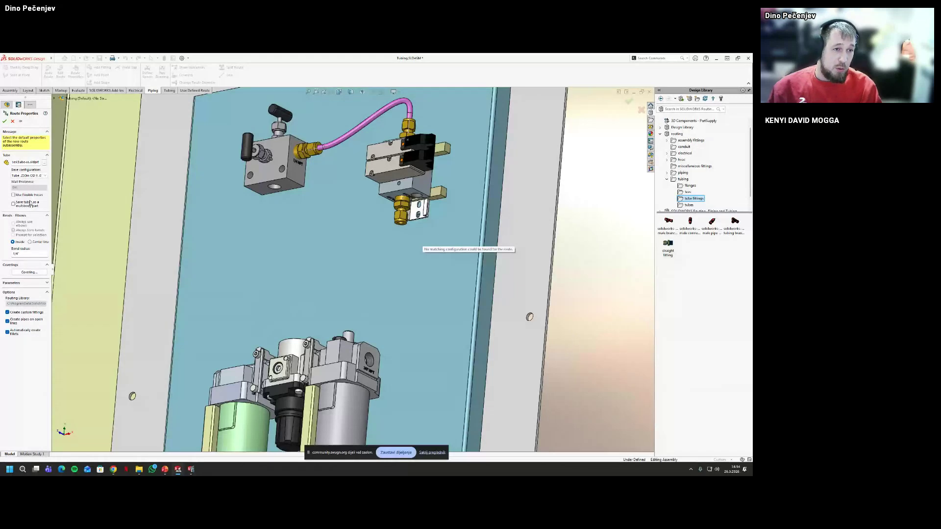
pyautogui.click(4, 121)
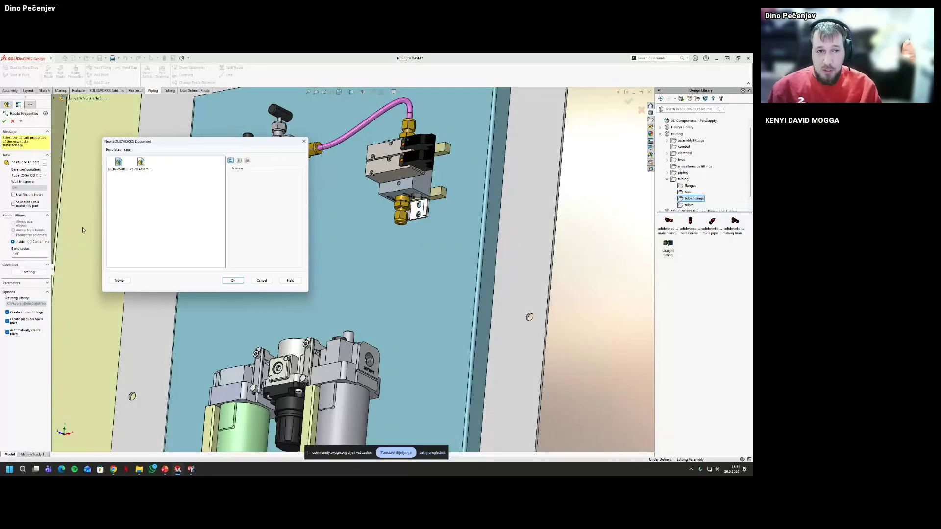
pyautogui.click(232, 281)
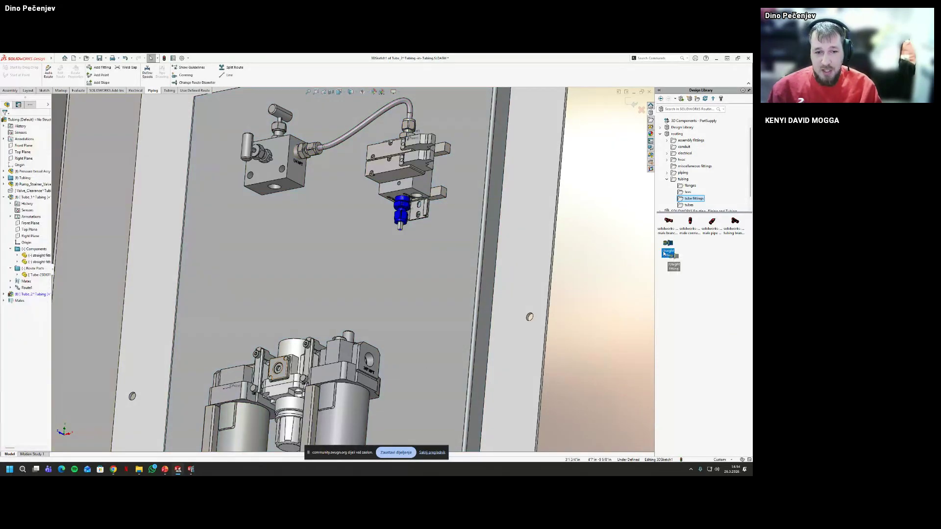
# Place a straight fitting on the air filter unit's side port and auto-route the tube from the solenoid valve fitting to it
pyautogui.moveTo(367, 369); pyautogui.dragTo(369, 370)
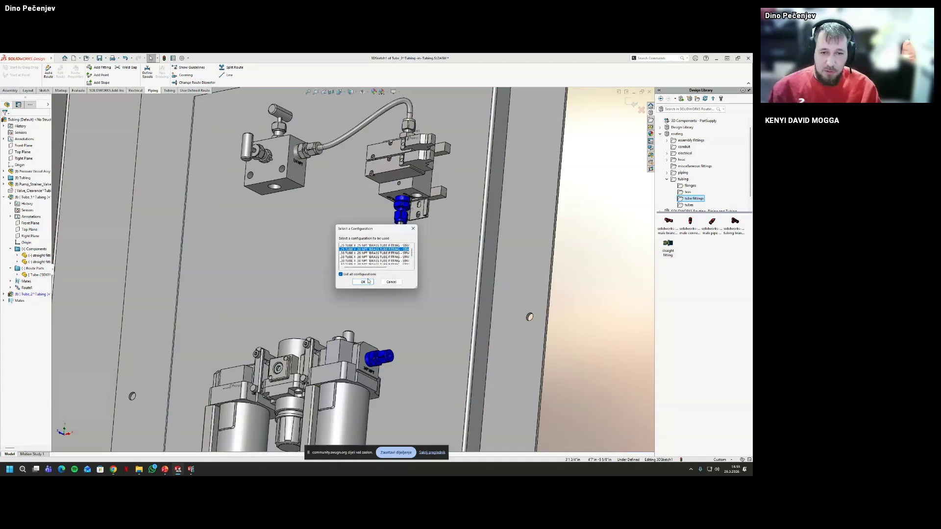
pyautogui.click(368, 281)
pyautogui.moveTo(355, 303); pyautogui.dragTo(351, 332, button='middle')
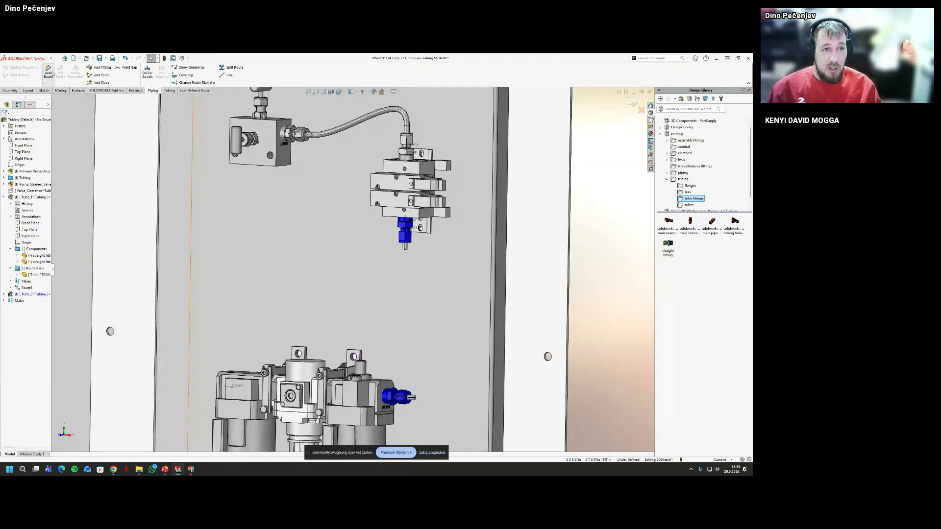
pyautogui.click(49, 72)
pyautogui.click(405, 248)
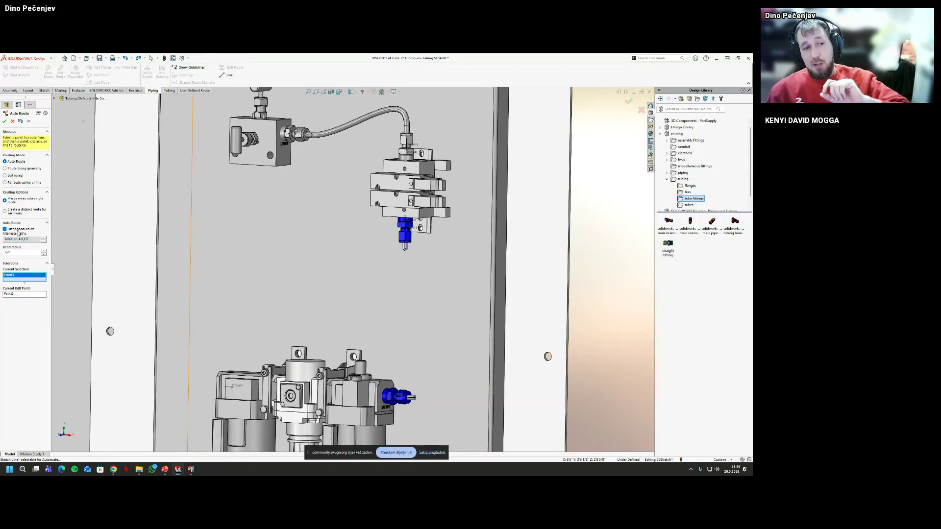
pyautogui.click(416, 397)
pyautogui.moveTo(420, 247); pyautogui.dragTo(424, 240, button='middle')
pyautogui.click(5, 121)
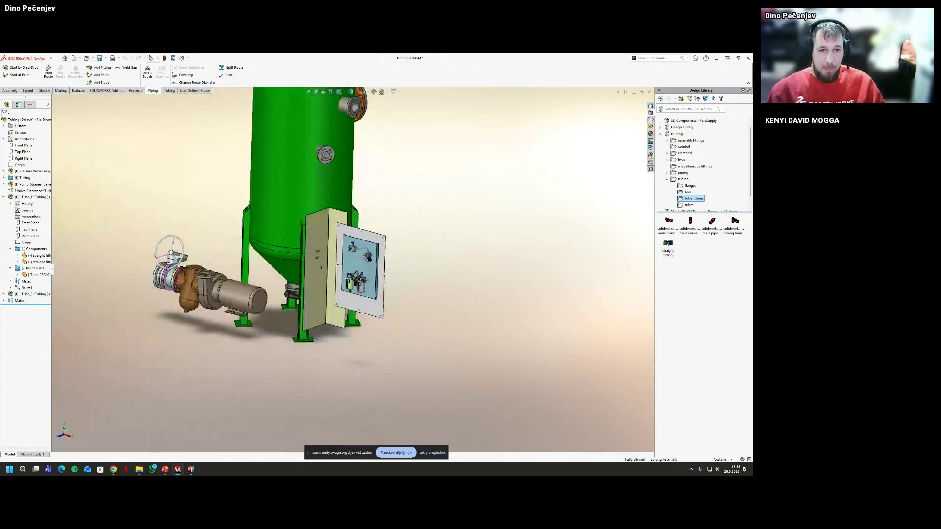
# Examine the lower bulkhead union on the enclosure's side wall and its connection points in the feature tree
pyautogui.moveTo(166, 255); pyautogui.dragTo(248, 245, button='middle')
pyautogui.scroll(-3, 246, 217)
pyautogui.press('Escape')
pyautogui.moveTo(504, 429); pyautogui.dragTo(341, 362)
pyautogui.moveTo(342, 362); pyautogui.dragTo(489, 220, button='middle')
pyautogui.scroll(-3, 447, 387)
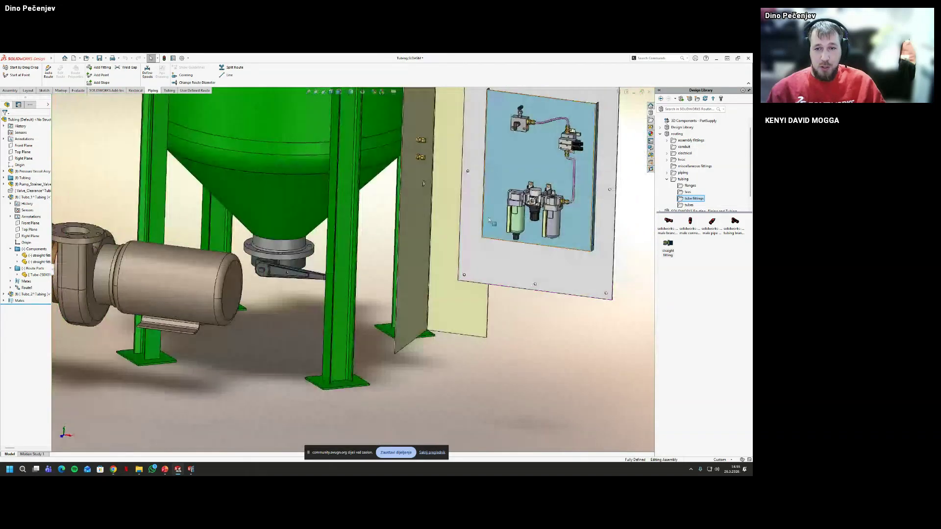
pyautogui.scroll(-5, 489, 220)
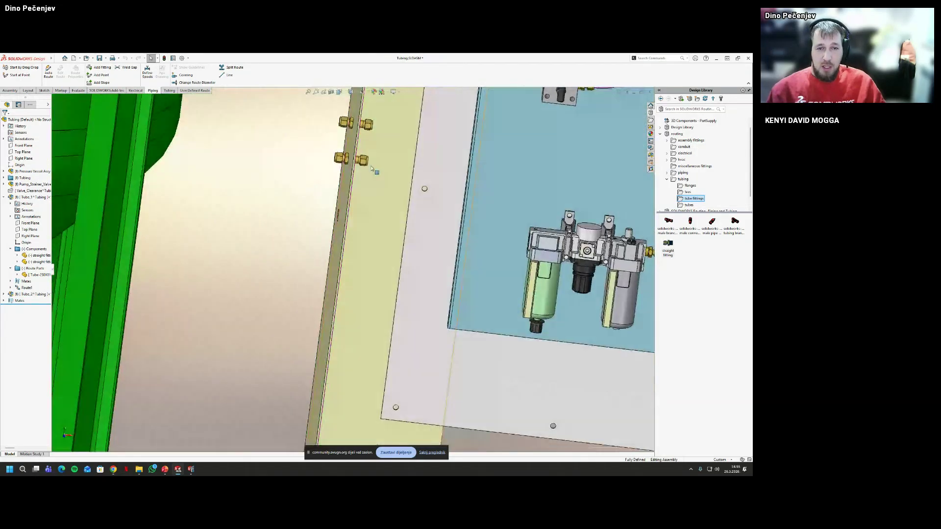
pyautogui.click(363, 162)
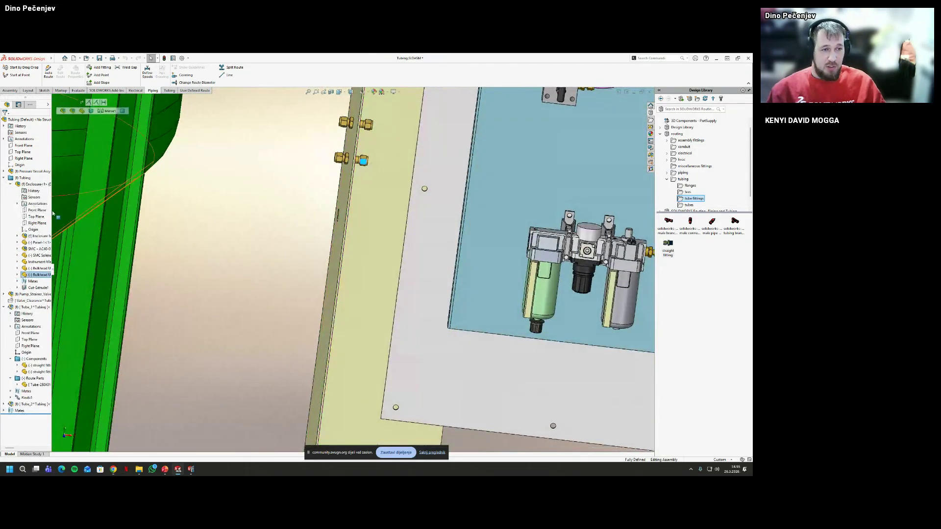
pyautogui.moveTo(51, 212); pyautogui.dragTo(124, 213)
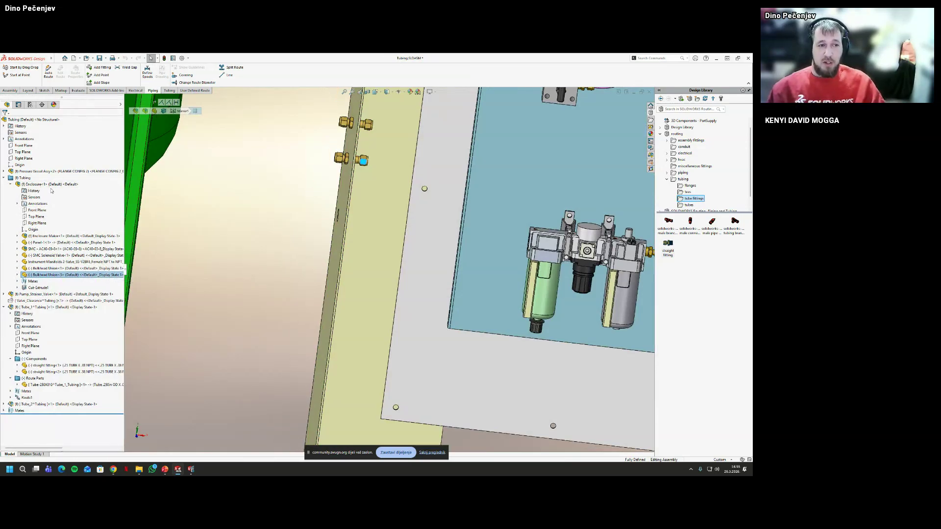
pyautogui.click(17, 275)
pyautogui.click(73, 268)
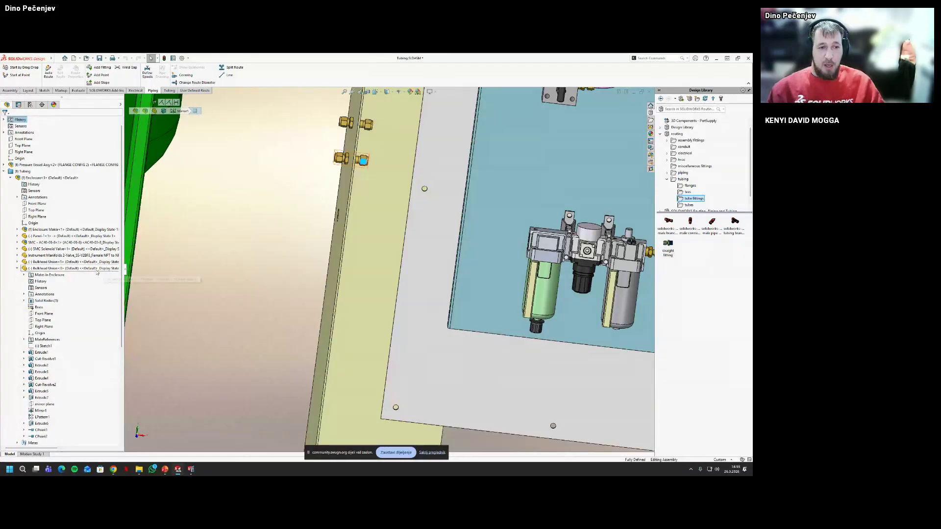
pyautogui.click(46, 437)
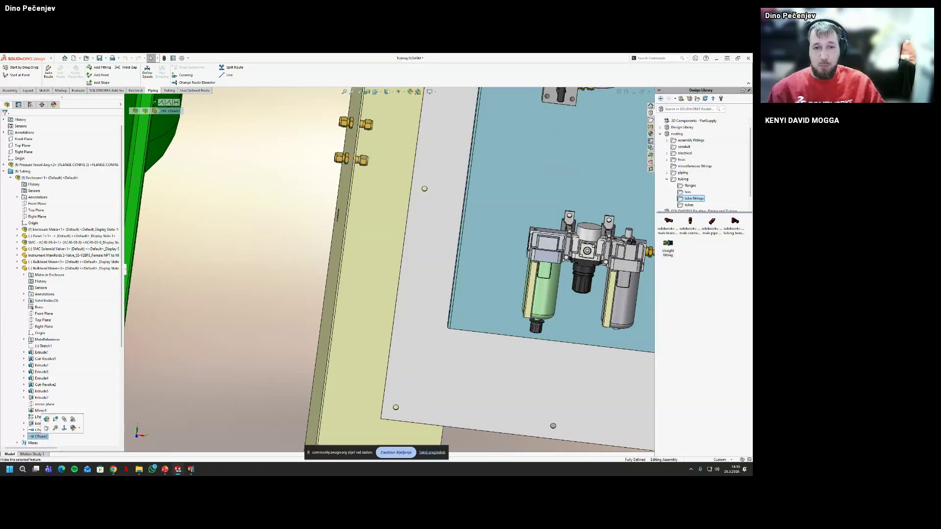
# Place a straight fitting on the handwheel valve's actuator port and create a flexible tube route sub-assembly from the PT_ template
pyautogui.scroll(8, 243, 270)
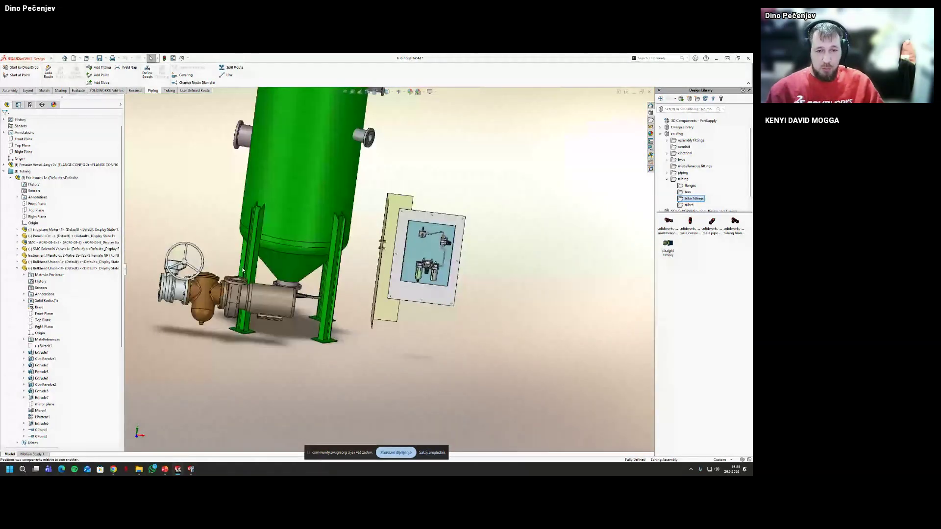
pyautogui.moveTo(243, 270); pyautogui.dragTo(358, 357, button='middle')
pyautogui.scroll(-10, 384, 312)
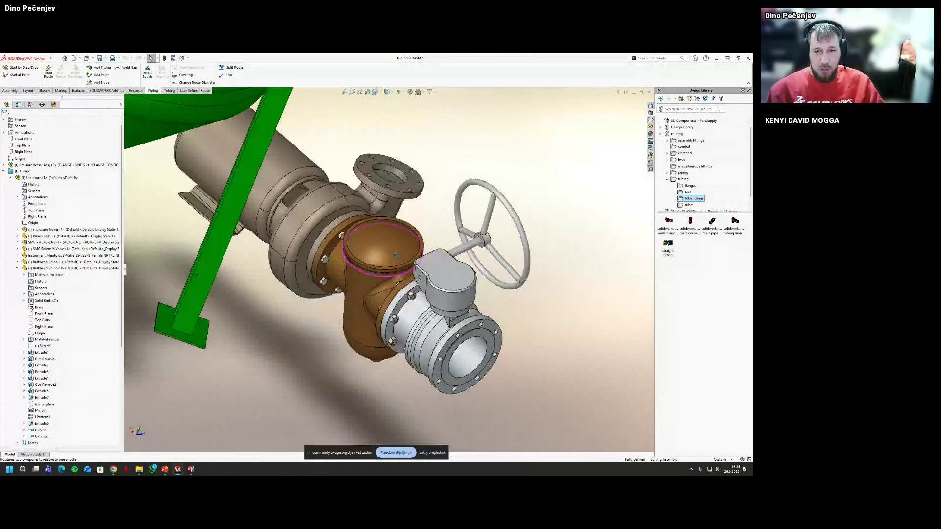
pyautogui.moveTo(397, 256); pyautogui.dragTo(420, 240, button='middle')
pyautogui.moveTo(668, 244); pyautogui.dragTo(434, 275)
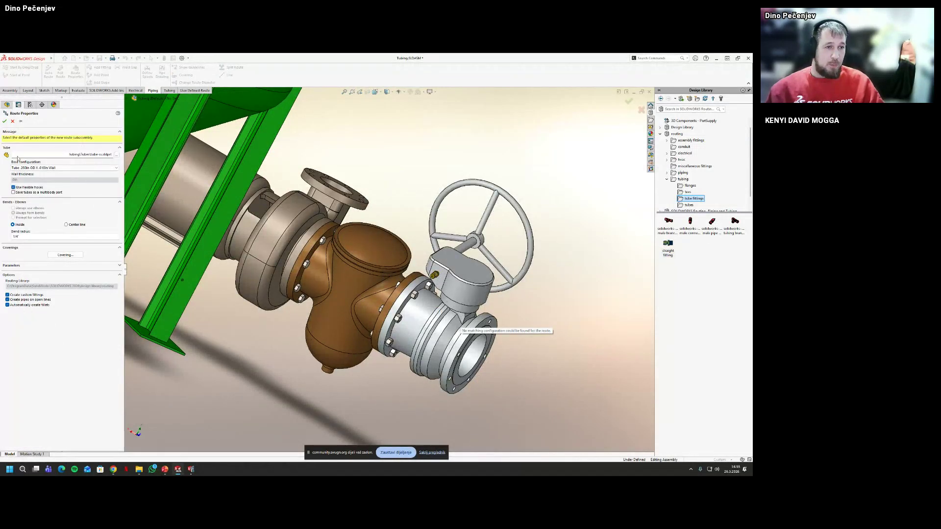
pyautogui.click(4, 121)
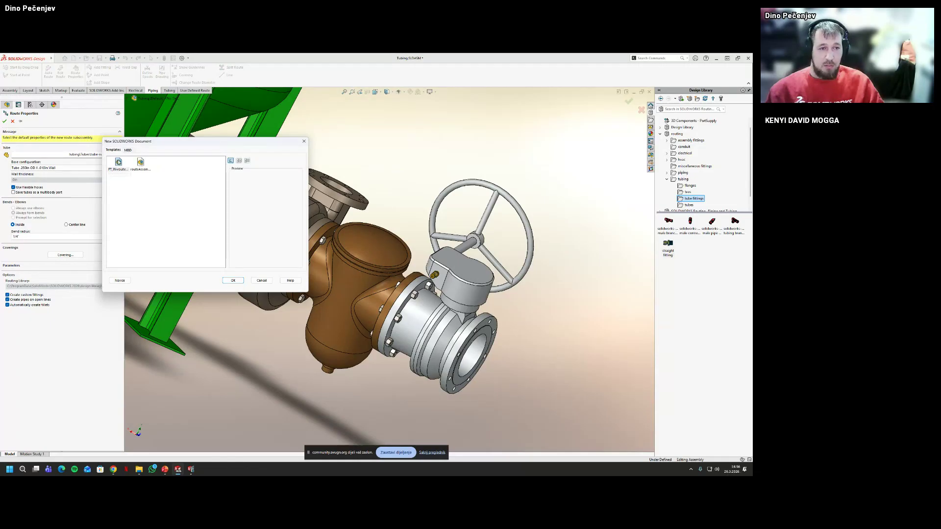
pyautogui.doubleClick(118, 162)
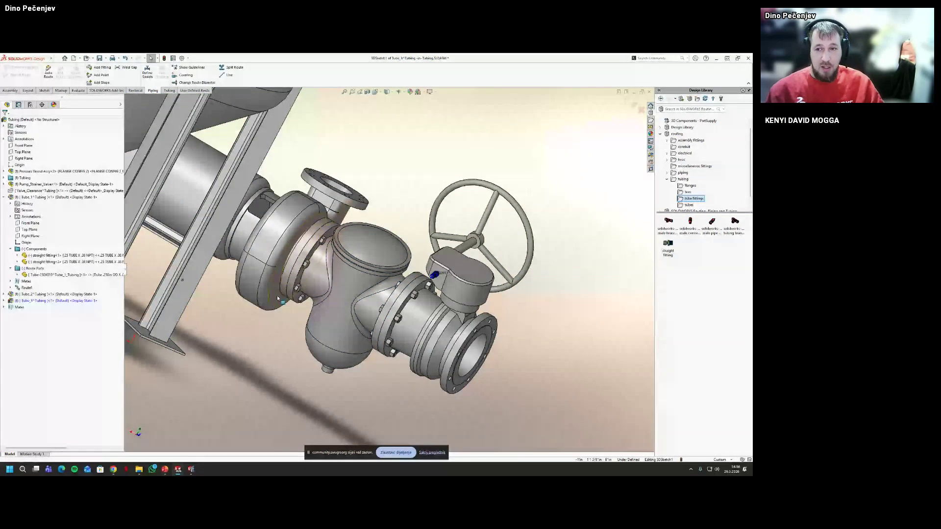
# Select the end point of the tube stub at the actuator fitting and place a tubing clip on the vessel leg nearest the pump
pyautogui.moveTo(277, 296); pyautogui.dragTo(510, 225, button='middle')
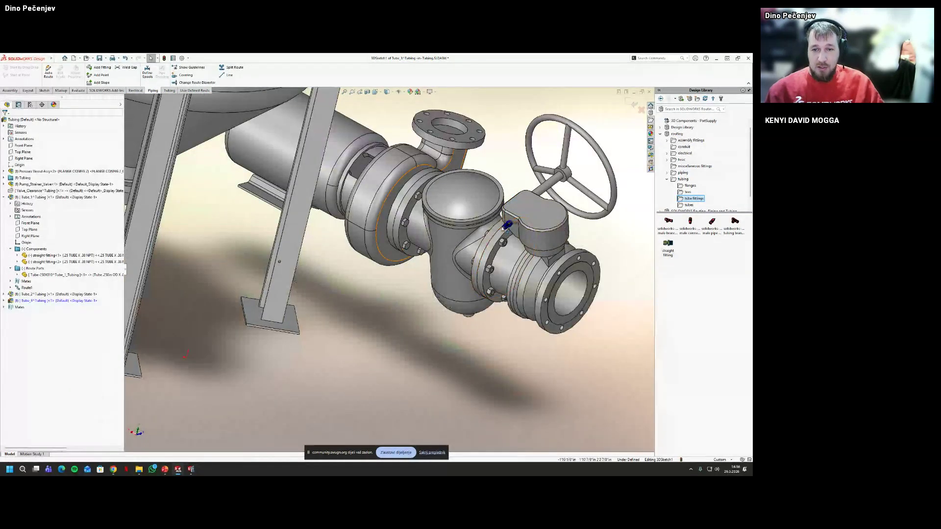
pyautogui.click(505, 226)
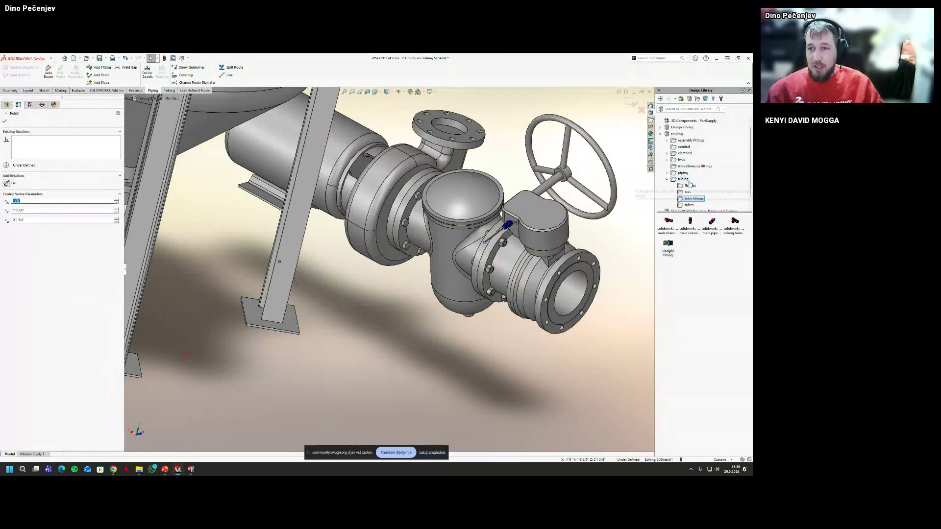
pyautogui.scroll(-1, 712, 180)
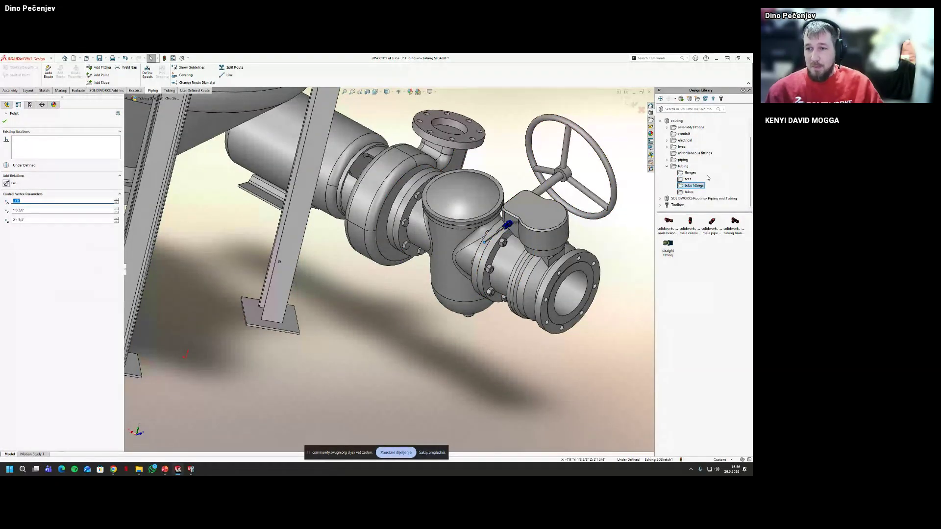
pyautogui.click(683, 166)
pyautogui.moveTo(668, 221); pyautogui.dragTo(279, 268)
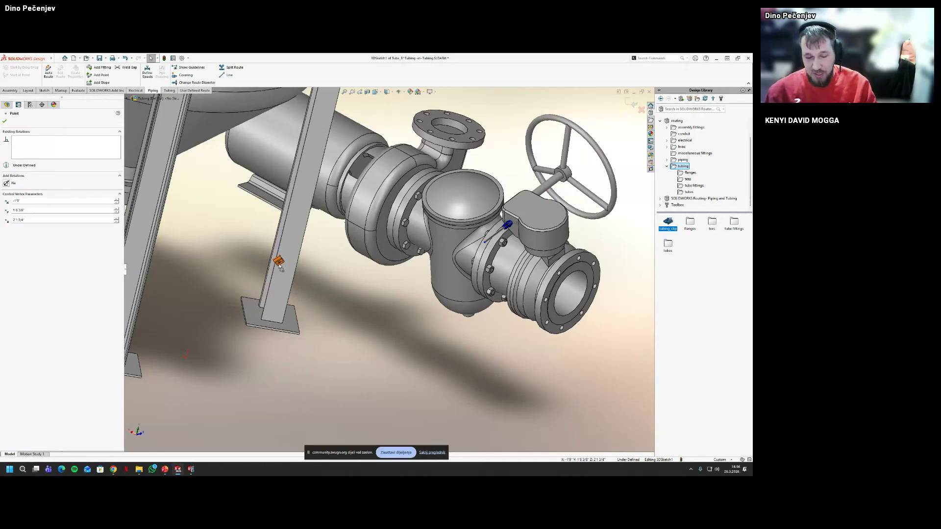
pyautogui.moveTo(279, 267); pyautogui.dragTo(281, 269)
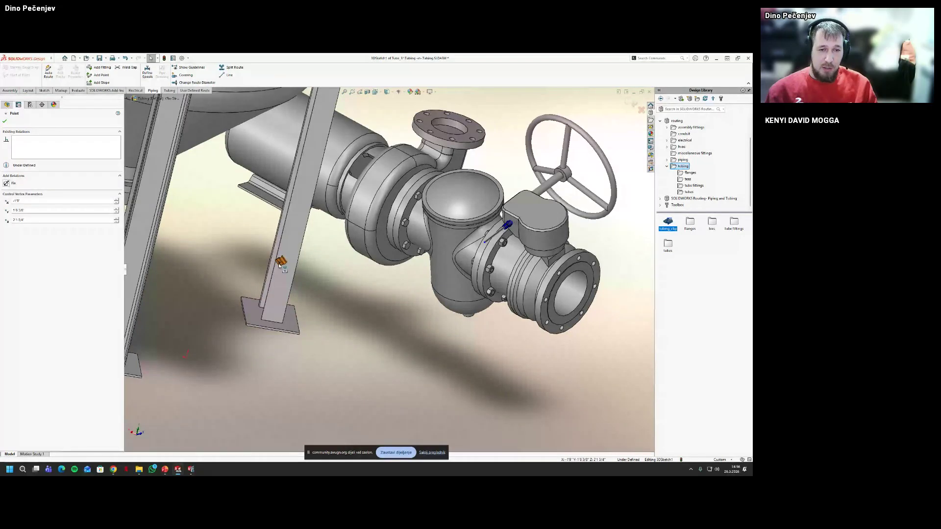
pyautogui.moveTo(280, 267); pyautogui.dragTo(280, 268)
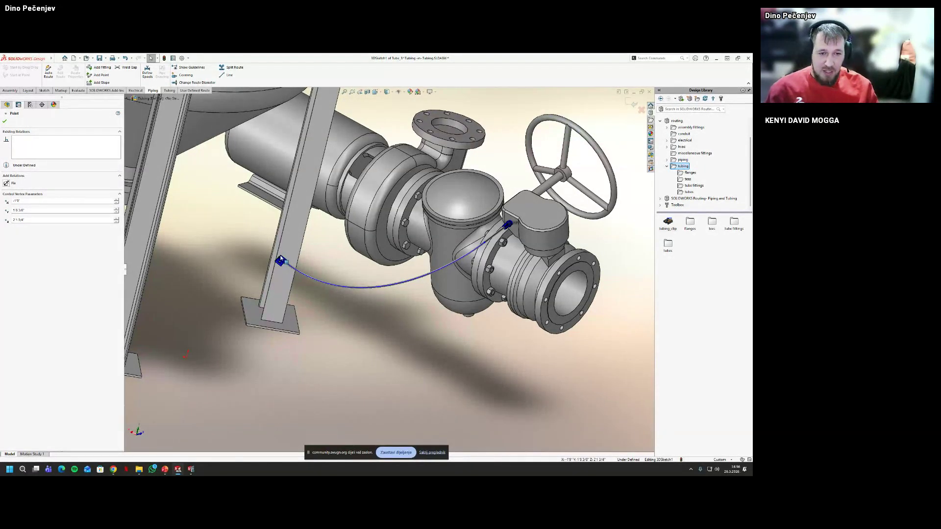
# Place a second tubing clip on the vessel leg facing the enclosure to extend the flexible tube to it
pyautogui.scroll(-5, 302, 266)
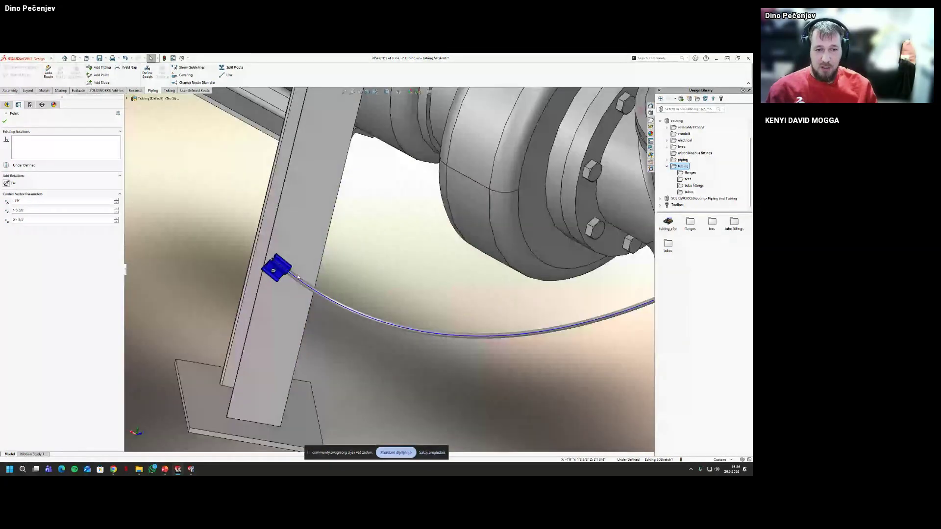
pyautogui.scroll(10, 298, 277)
pyautogui.moveTo(297, 277); pyautogui.dragTo(238, 226, button='middle')
pyautogui.scroll(-3, 238, 226)
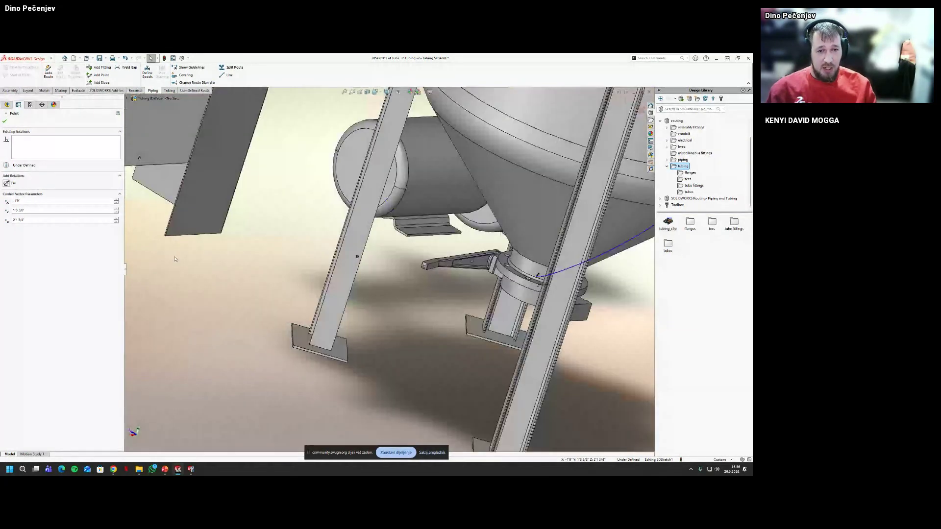
pyautogui.moveTo(362, 263); pyautogui.dragTo(359, 260)
# Try unhooking the flexible tube from the clip on the leg nearest the pump, declining the shortest-path re-route, and move it off the clip
pyautogui.moveTo(359, 261); pyautogui.dragTo(493, 284, button='middle')
pyautogui.click(489, 277)
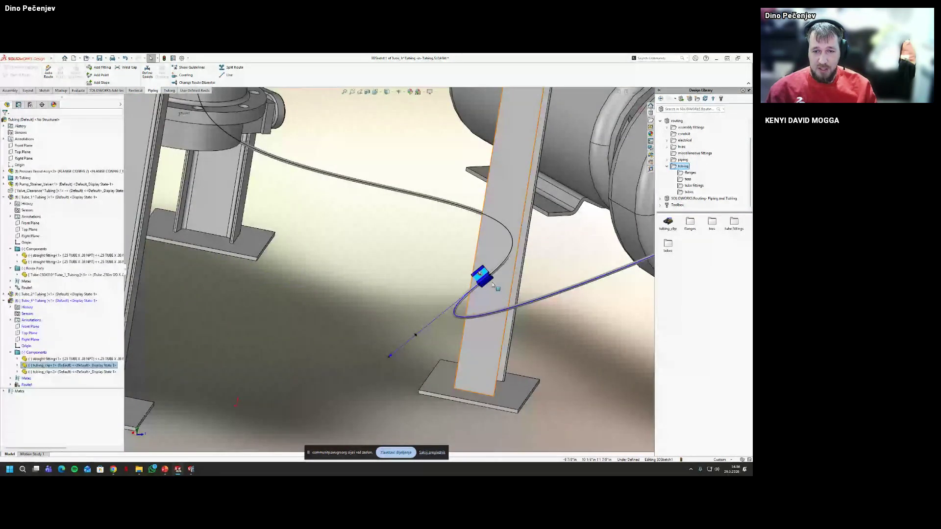
pyautogui.rightClick(486, 282)
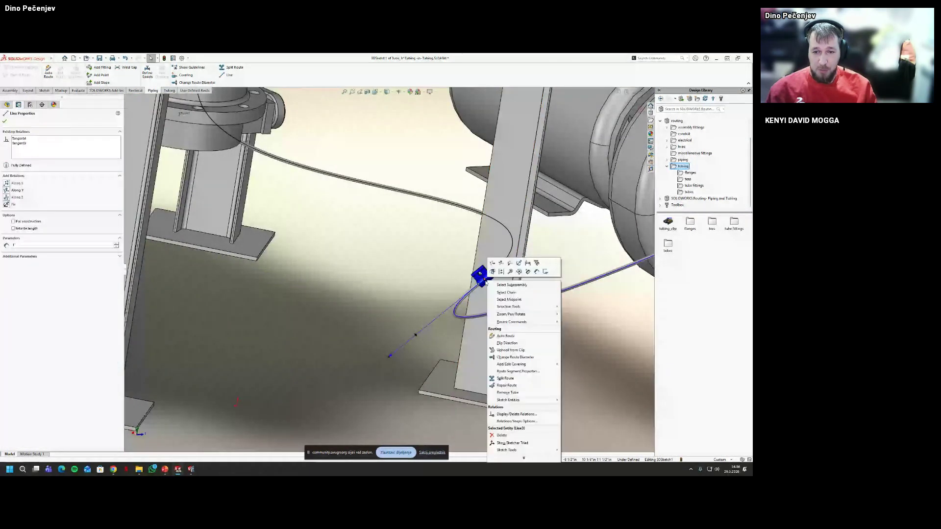
pyautogui.scroll(-3, 455, 294)
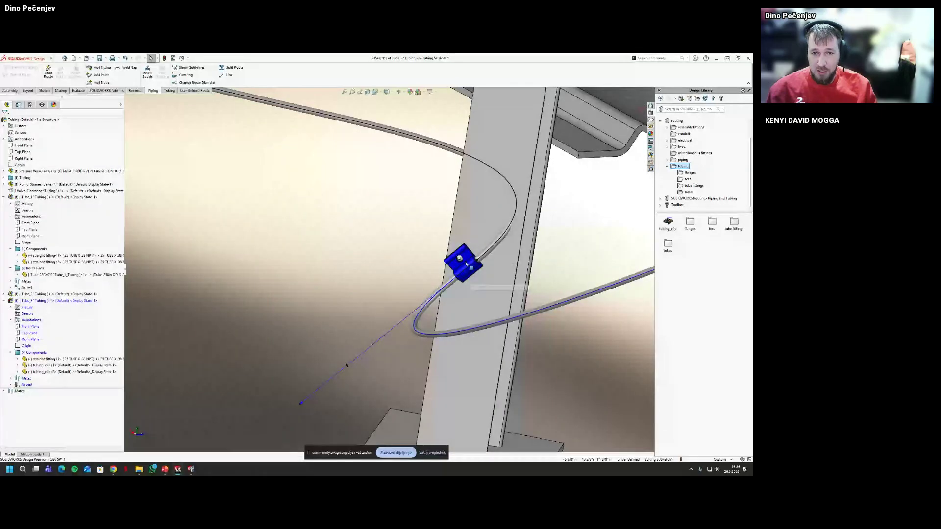
pyautogui.rightClick(469, 269)
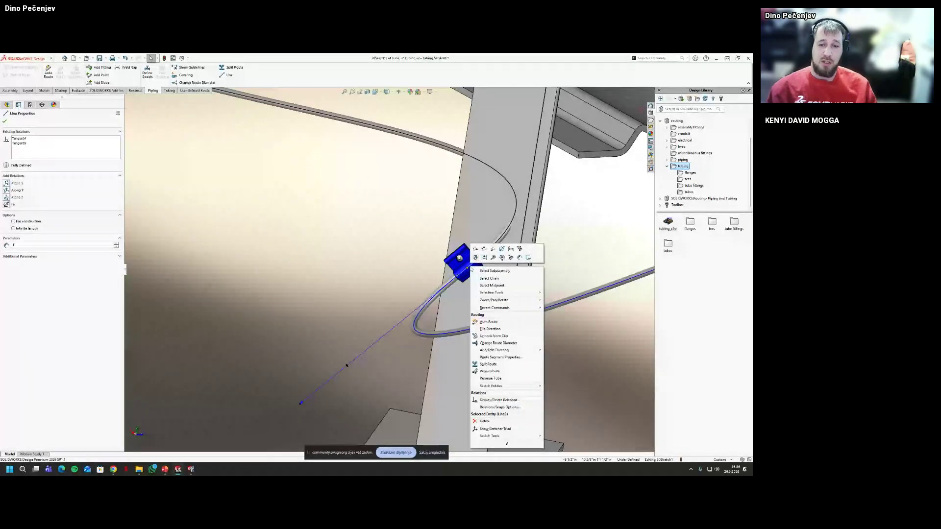
pyautogui.click(515, 332)
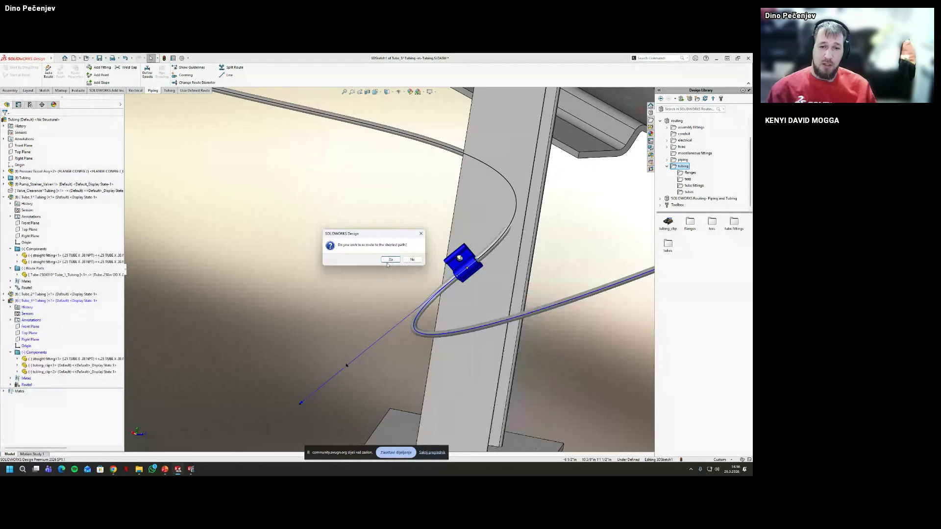
pyautogui.click(413, 259)
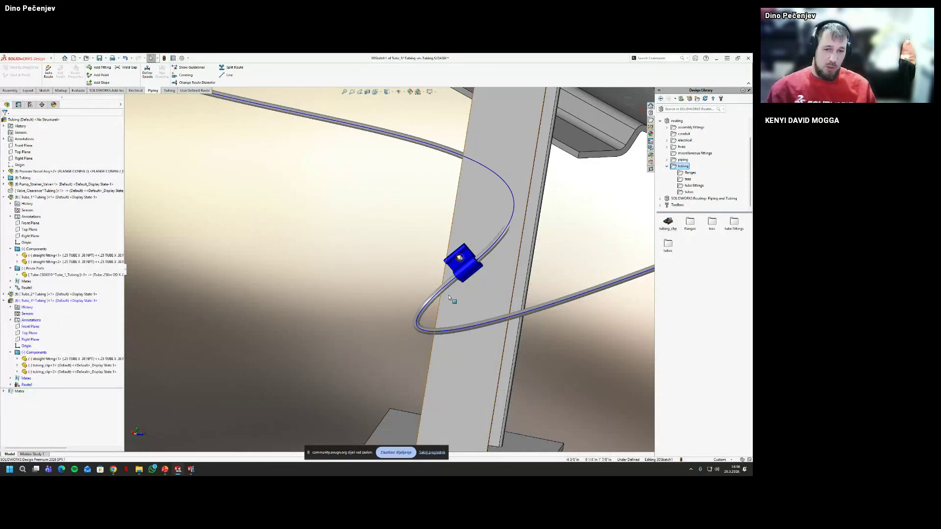
pyautogui.click(488, 256)
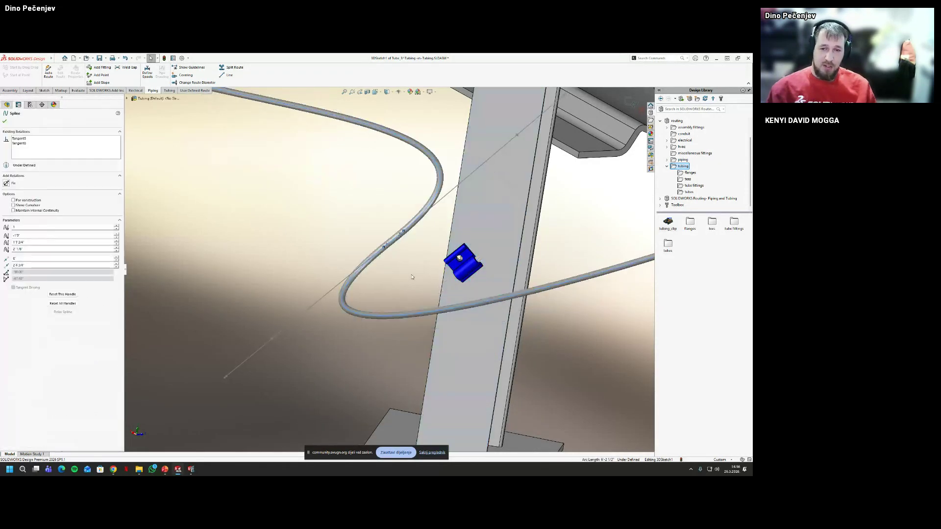
# Flip the direction in which the flexible tube passes through the clip on the leg nearest the pump
pyautogui.click(457, 277)
pyautogui.moveTo(470, 272); pyautogui.dragTo(489, 271, button='middle')
pyautogui.rightClick(444, 268)
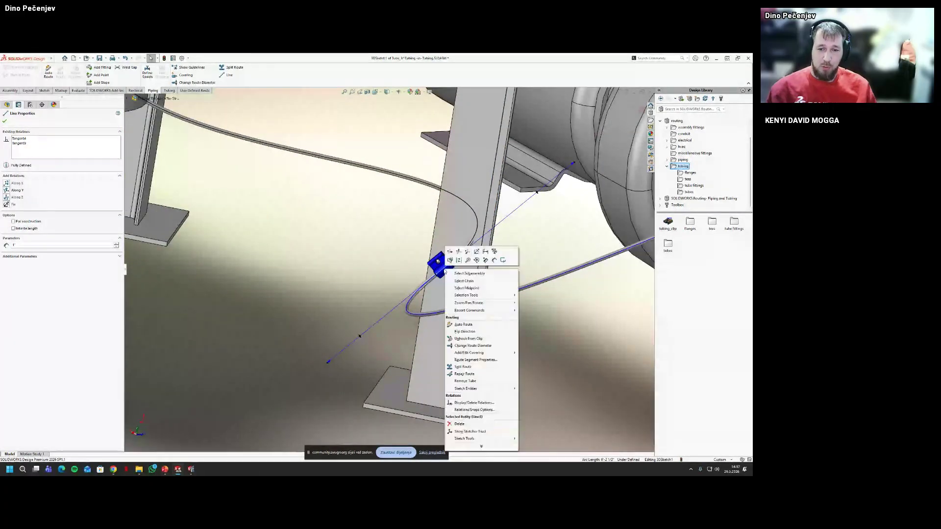
pyautogui.click(465, 331)
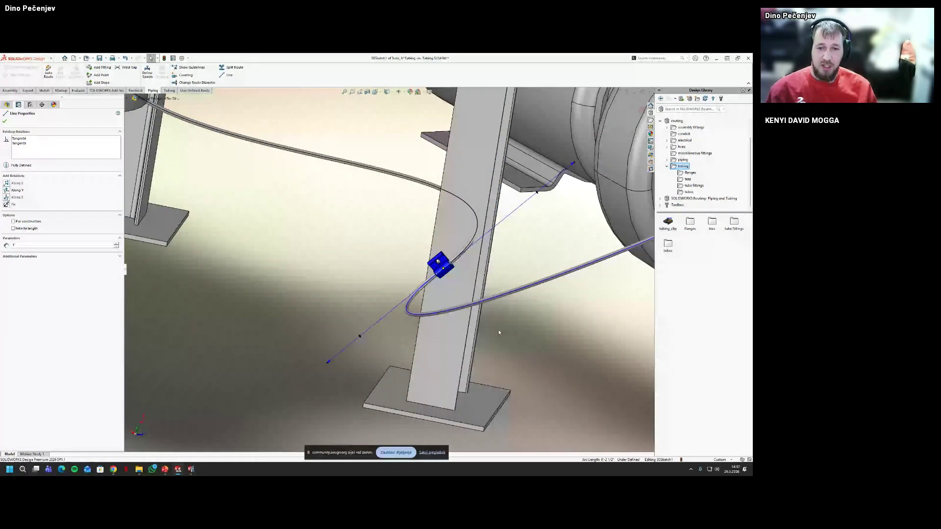
# Add the outward-facing connection point of the lower bulkhead union on the enclosure's side wall to the route
pyautogui.moveTo(497, 330); pyautogui.dragTo(363, 294, button='middle')
pyautogui.scroll(3, 363, 299)
pyautogui.scroll(-3, 619, 238)
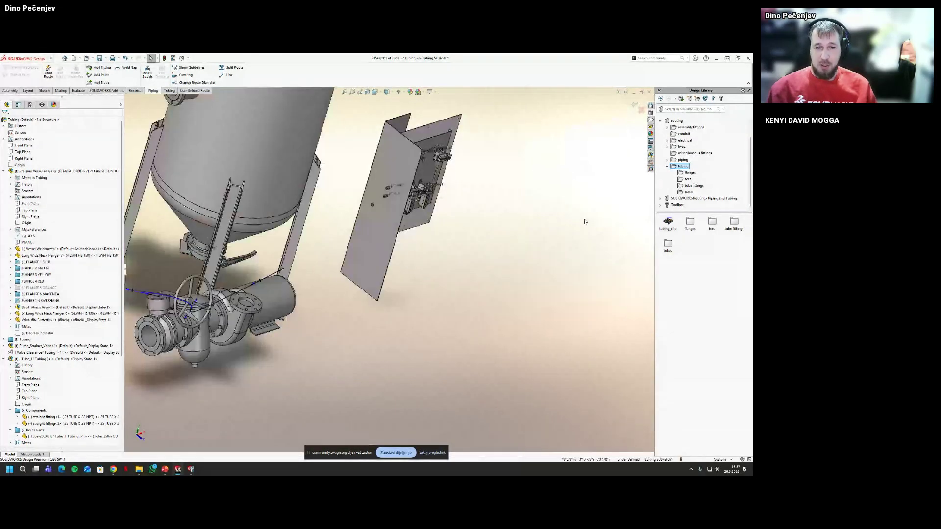
pyautogui.scroll(-5, 375, 206)
pyautogui.moveTo(314, 219); pyautogui.dragTo(349, 210, button='middle')
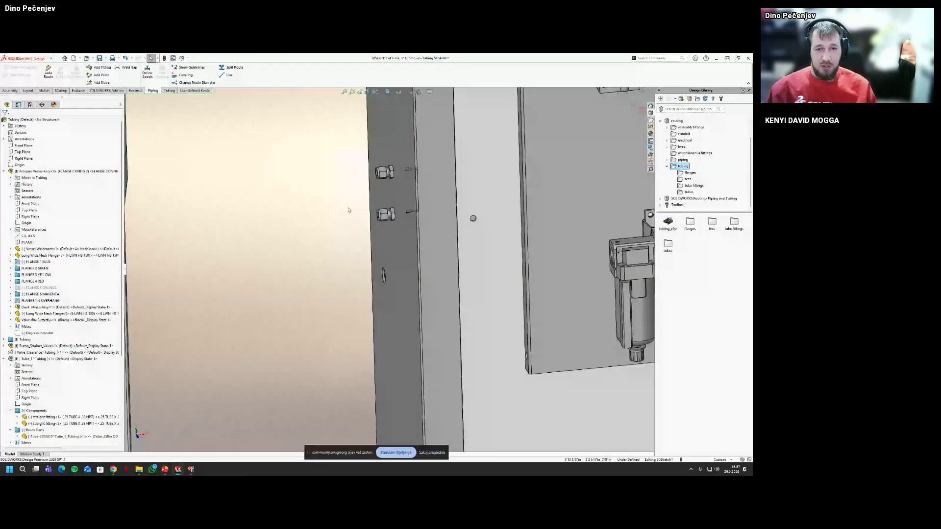
pyautogui.click(385, 214)
pyautogui.scroll(-5, 390, 217)
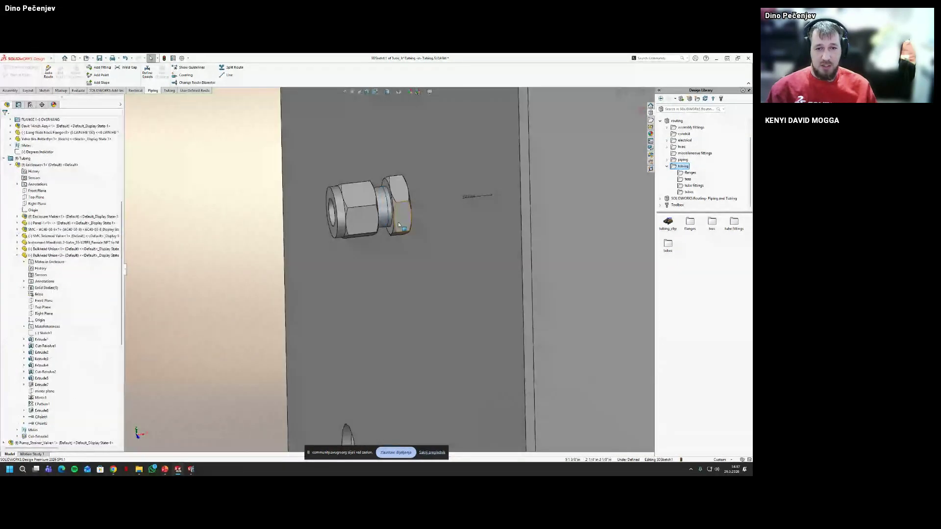
pyautogui.click(41, 417)
pyautogui.scroll(-2, 387, 206)
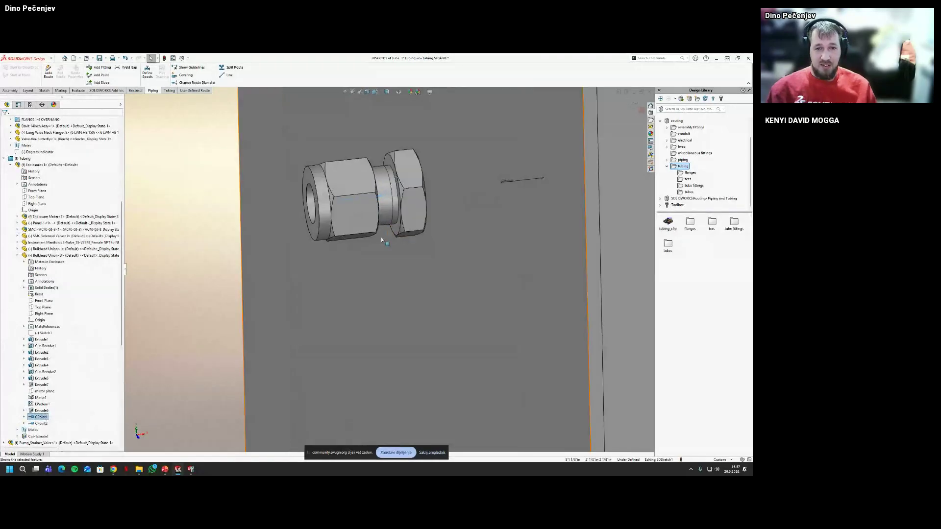
pyautogui.rightClick(385, 196)
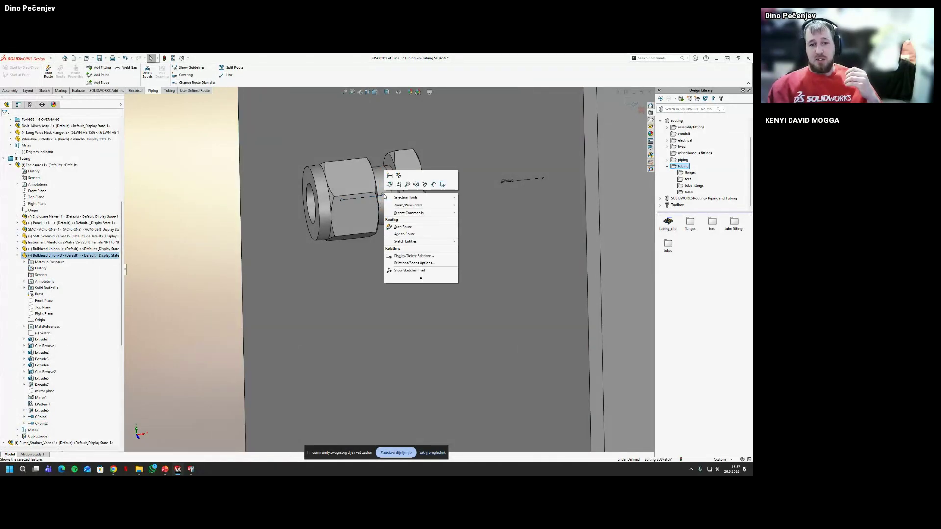
pyautogui.press('Escape')
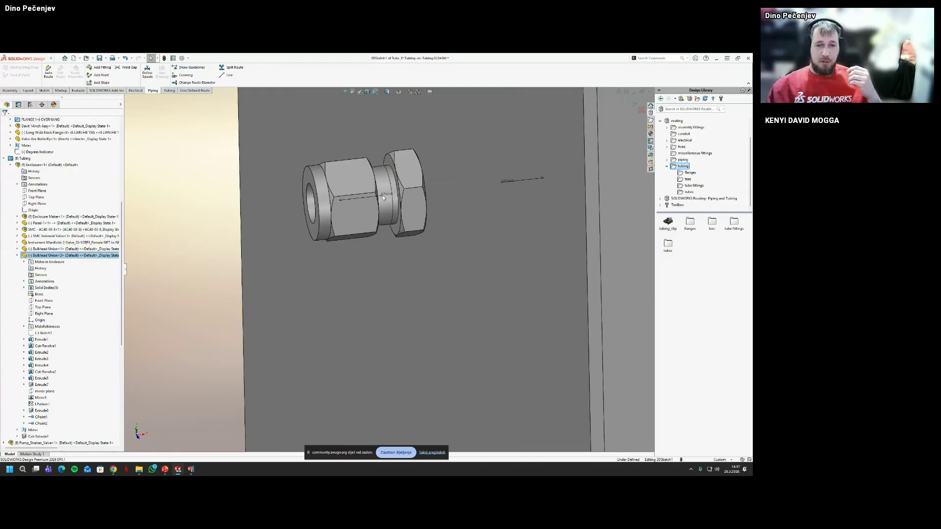
pyautogui.rightClick(384, 198)
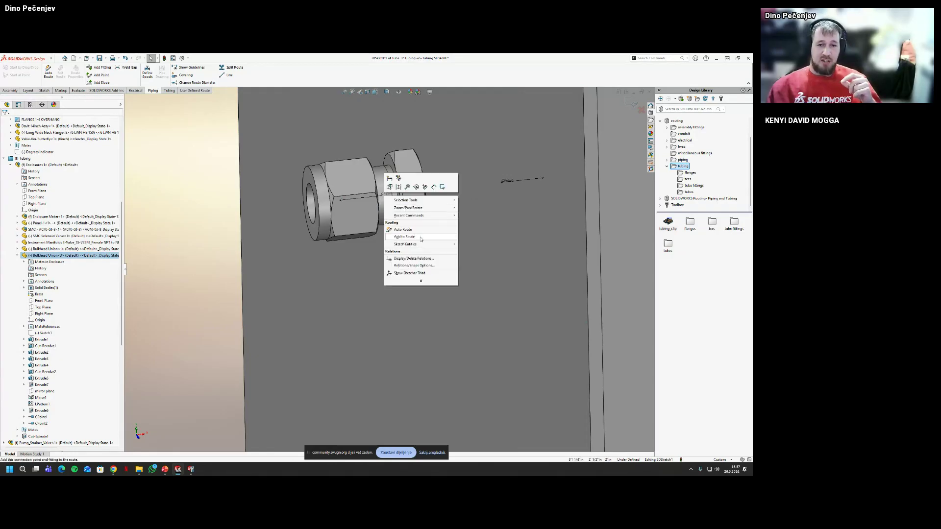
pyautogui.click(420, 237)
pyautogui.scroll(8, 323, 229)
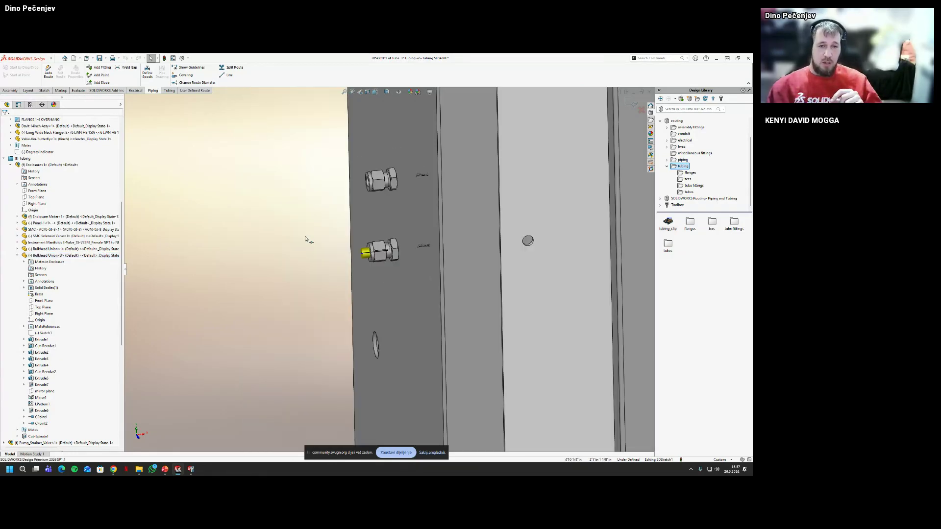
# Lengthen the tube stub outside the lower bulkhead union and auto-route the flexible tube to its end from the enclosure-side leg clip
pyautogui.scroll(-2, 416, 175)
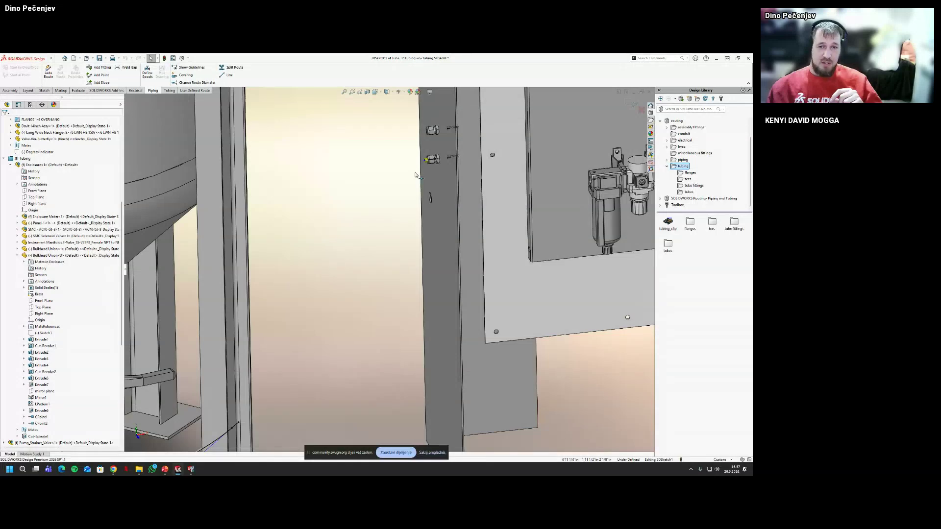
pyautogui.click(426, 160)
pyautogui.doubleClick(405, 162)
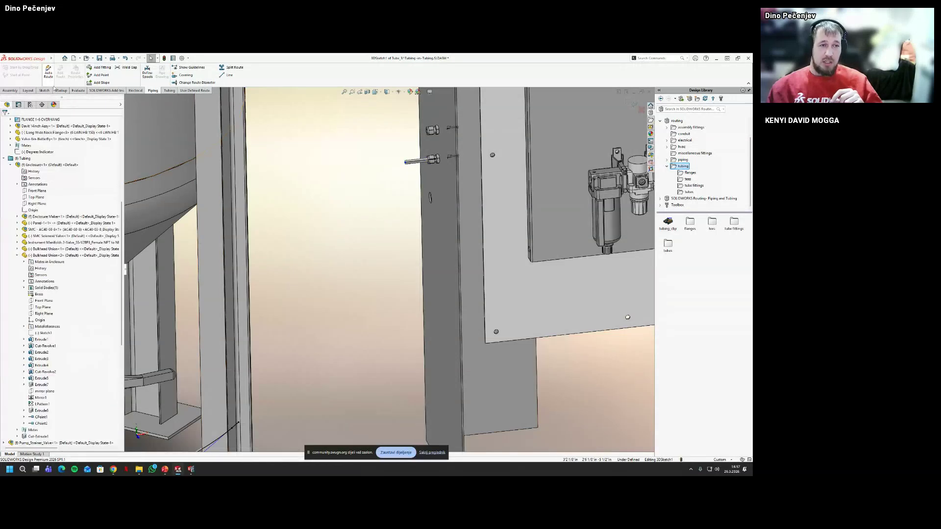
pyautogui.click(48, 72)
pyautogui.moveTo(245, 402); pyautogui.dragTo(317, 302, button='middle')
pyautogui.click(322, 301)
pyautogui.scroll(3, 338, 294)
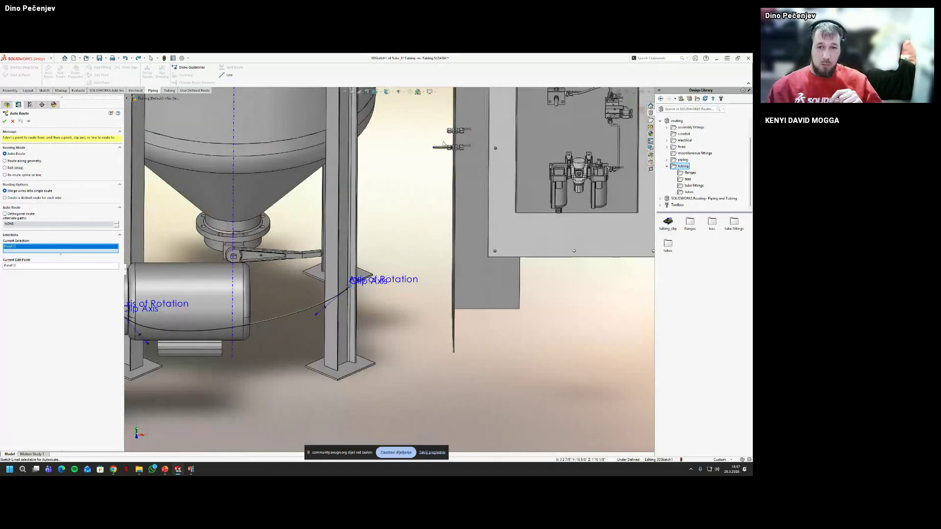
pyautogui.click(434, 149)
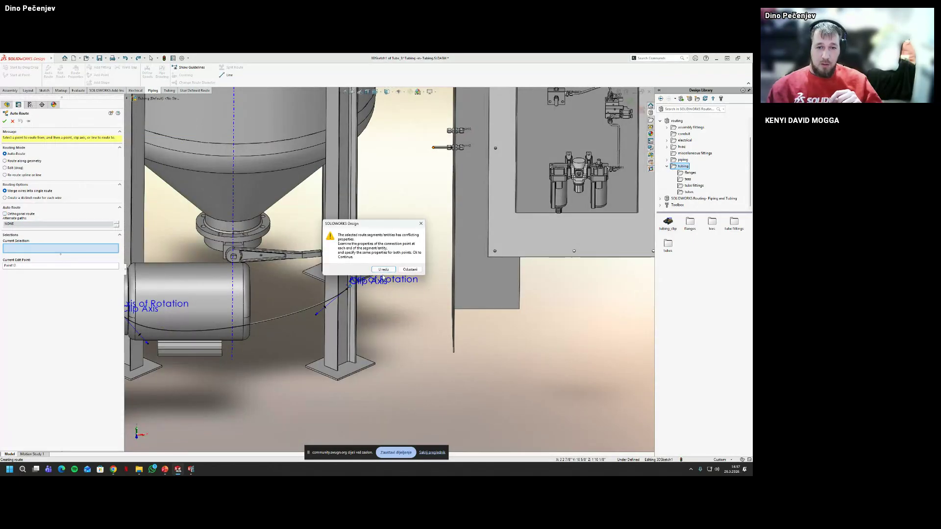
pyautogui.click(384, 270)
pyautogui.moveTo(387, 274); pyautogui.dragTo(428, 244, button='middle')
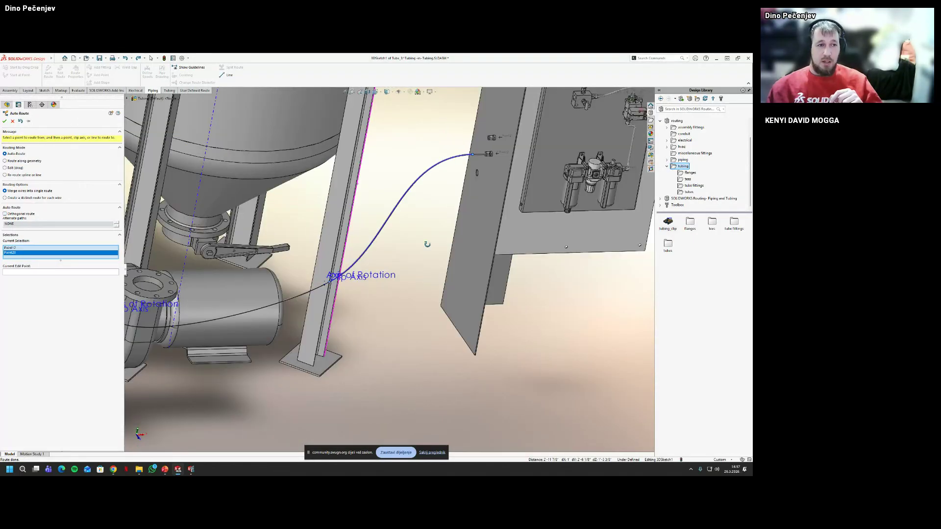
pyautogui.click(7, 121)
# Add the lower bulkhead union's connection point inside the enclosure to the route
pyautogui.moveTo(432, 206); pyautogui.dragTo(424, 244, button='middle')
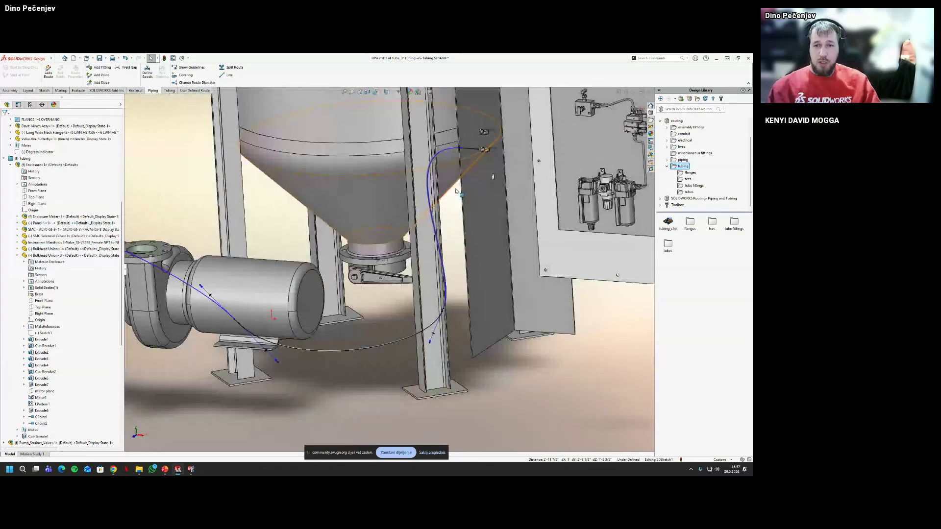
pyautogui.scroll(3, 424, 243)
pyautogui.scroll(3, 424, 244)
pyautogui.rightClick(246, 258)
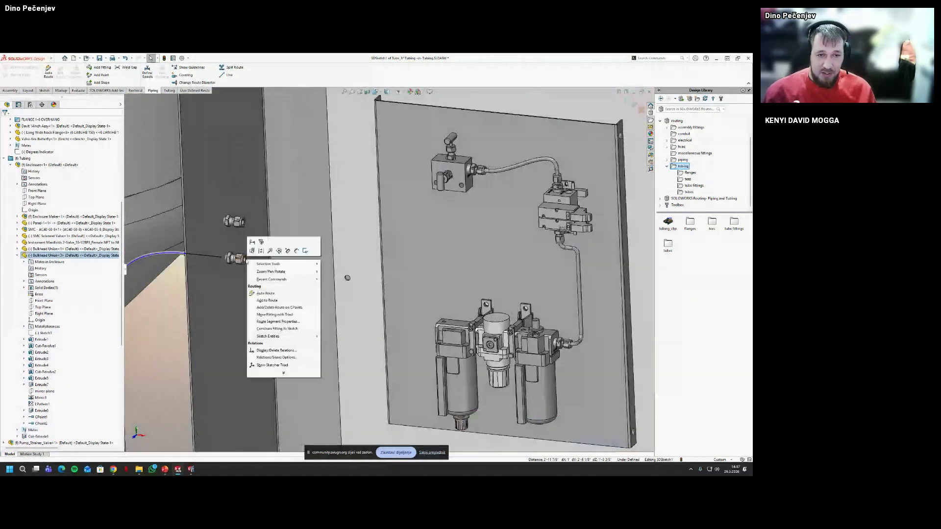
pyautogui.click(268, 301)
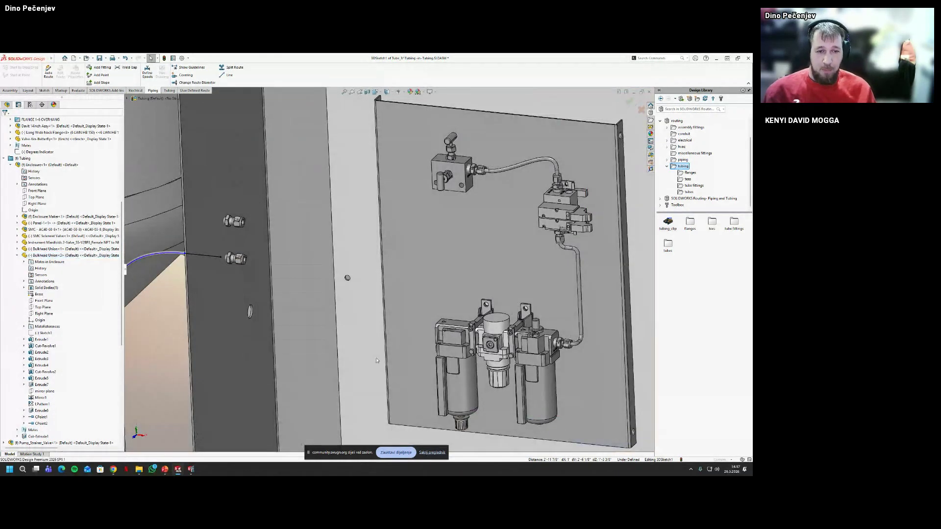
pyautogui.scroll(1, 692, 189)
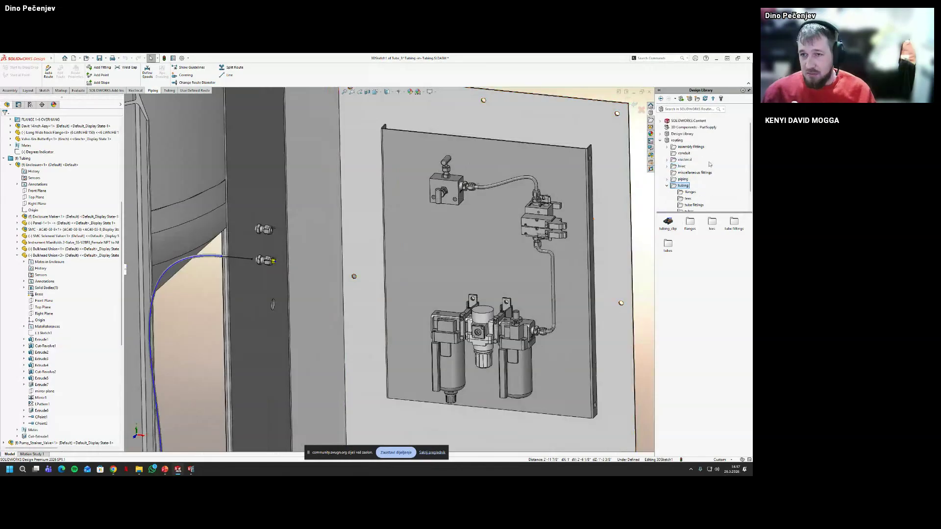
# Place a straight fitting from the tube fittings library on the underside port of the two-valve instrument manifold
pyautogui.click(689, 198)
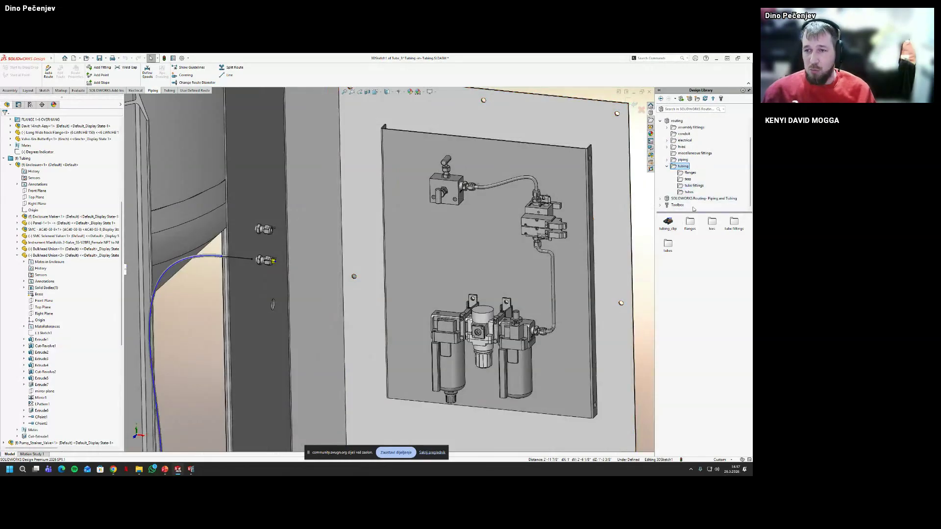
pyautogui.scroll(-1, 691, 197)
pyautogui.press('Down')
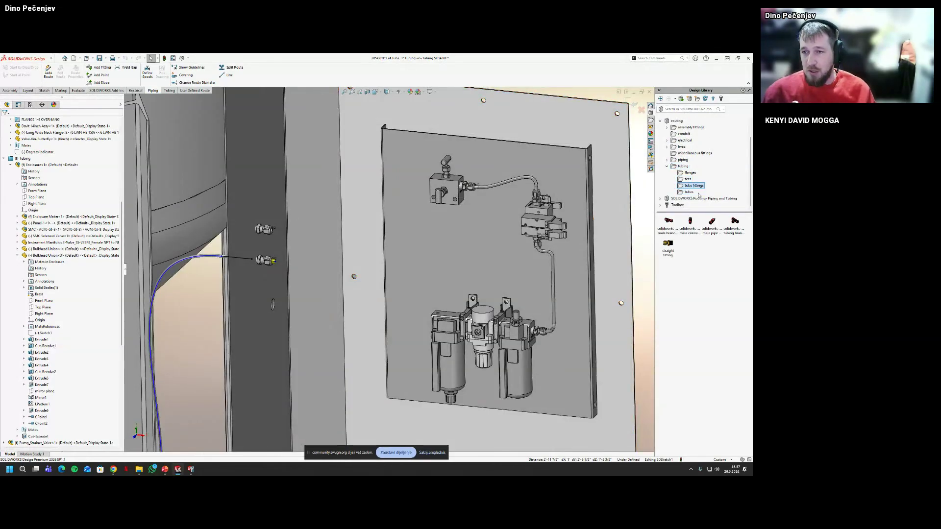
pyautogui.moveTo(483, 270); pyautogui.dragTo(505, 275, button='middle')
pyautogui.moveTo(668, 243); pyautogui.dragTo(462, 202)
pyautogui.click(364, 282)
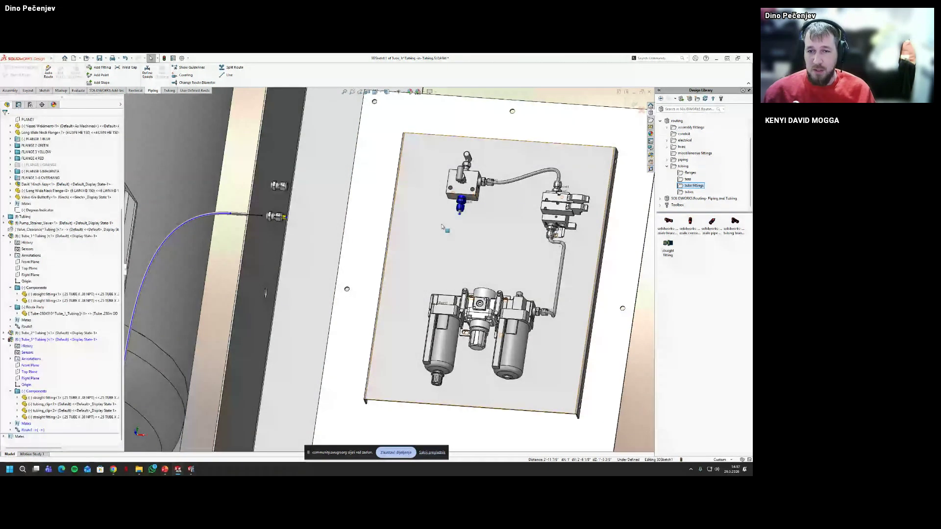
# Place another straight fitting on the solenoid valve's side port facing the instrument manifold
pyautogui.moveTo(442, 227); pyautogui.dragTo(548, 219, button='middle')
pyautogui.scroll(3, 548, 220)
pyautogui.moveTo(548, 220); pyautogui.dragTo(443, 201)
pyautogui.click(364, 282)
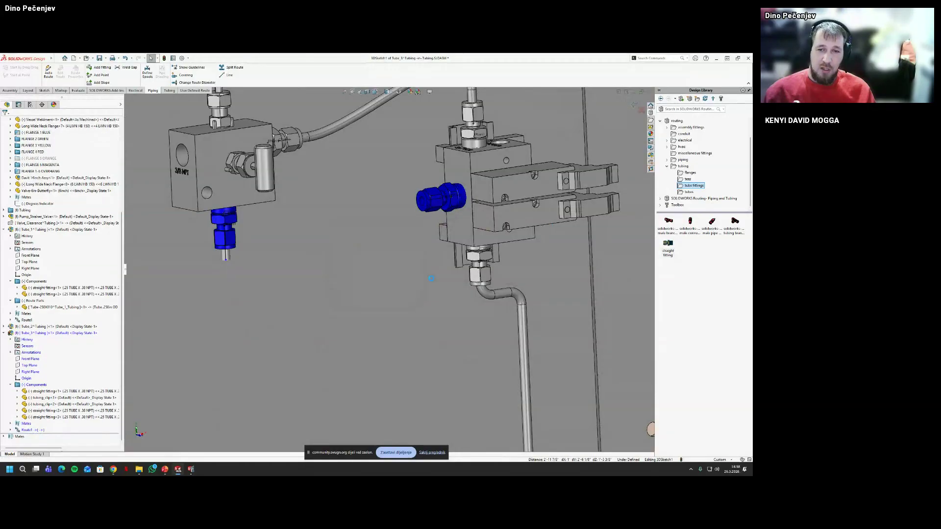
pyautogui.scroll(-8, 392, 304)
pyautogui.moveTo(322, 314); pyautogui.dragTo(297, 331, button='middle')
pyautogui.scroll(3, 297, 331)
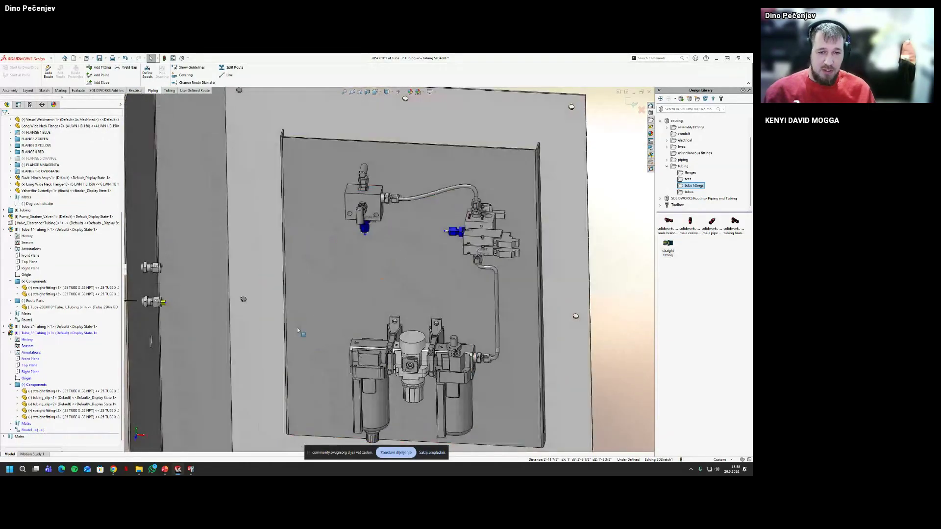
# Auto-route an orthogonal tube from the lower bulkhead union's point inside the enclosure to the straight fitting under the instrument manifold
pyautogui.click(48, 71)
pyautogui.scroll(-2, 256, 322)
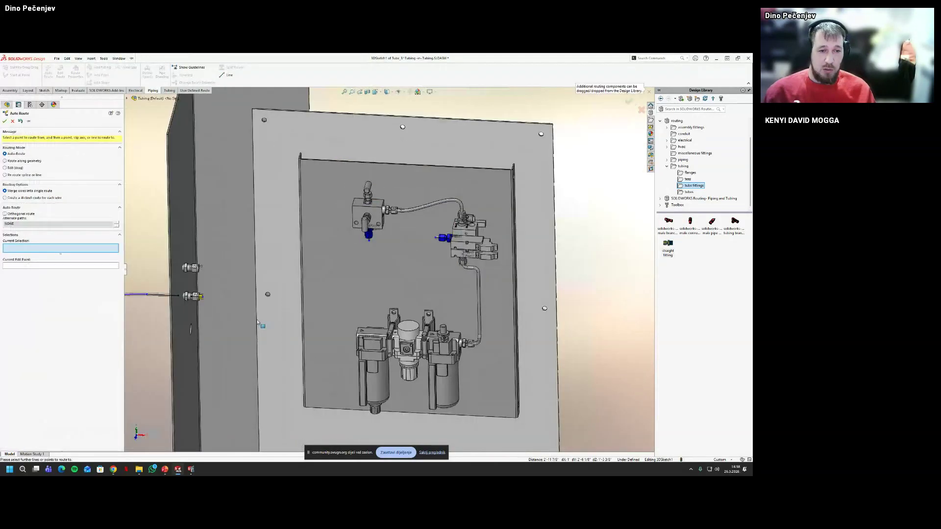
pyautogui.click(212, 298)
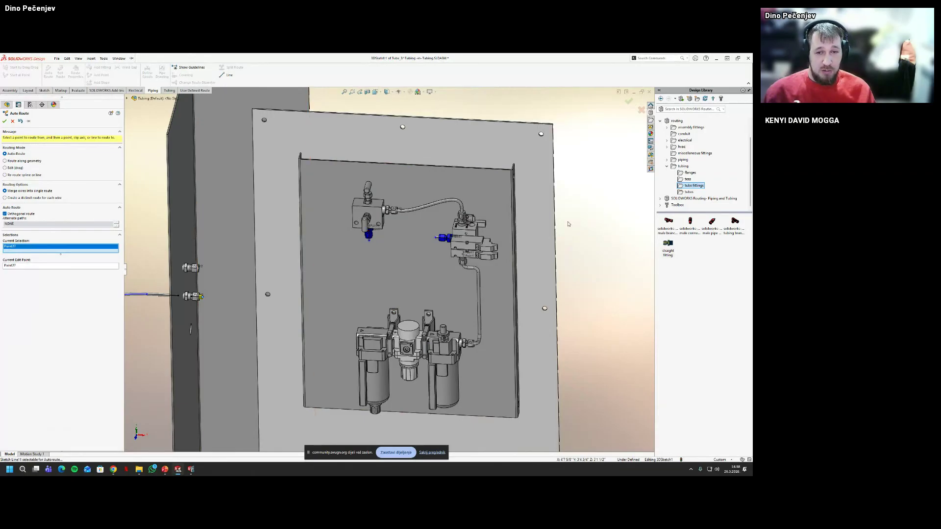
pyautogui.click(369, 236)
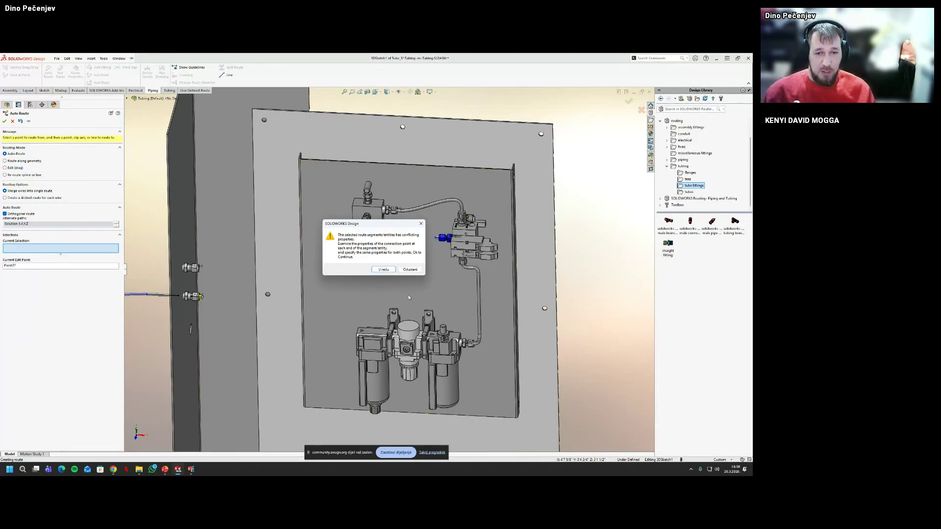
pyautogui.click(383, 269)
pyautogui.scroll(2, 327, 244)
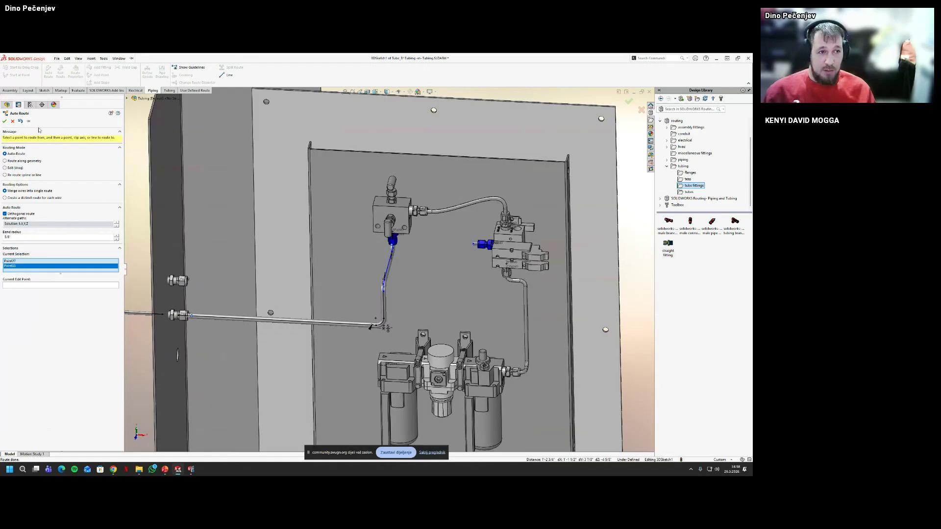
pyautogui.click(4, 121)
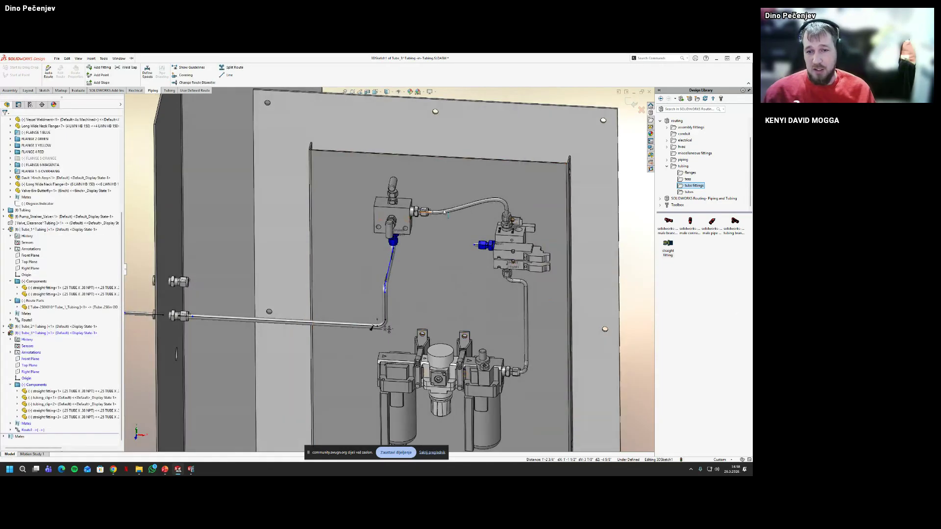
# Exit the route sketch and the route subassembly to return to the top-level Tubing assembly
pyautogui.scroll(-2, 417, 295)
pyautogui.scroll(-2, 417, 295)
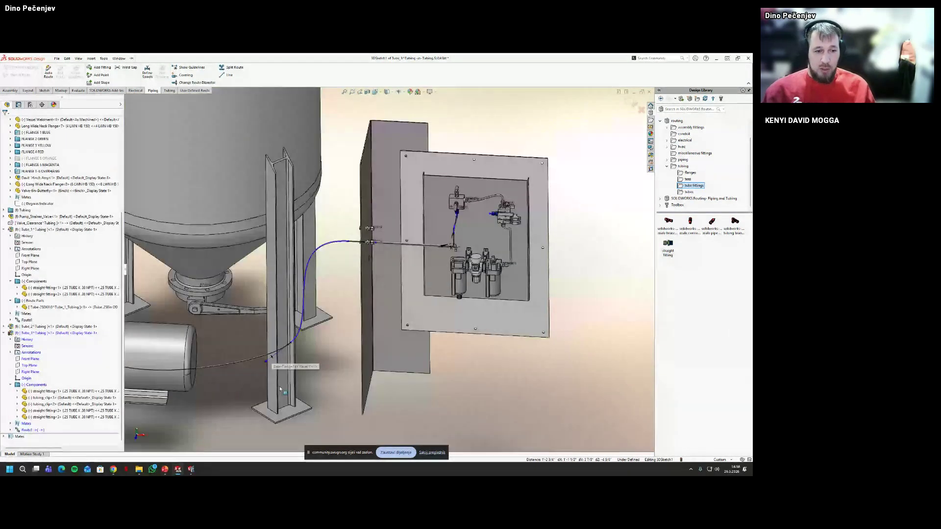
pyautogui.moveTo(279, 387); pyautogui.dragTo(192, 390, button='middle')
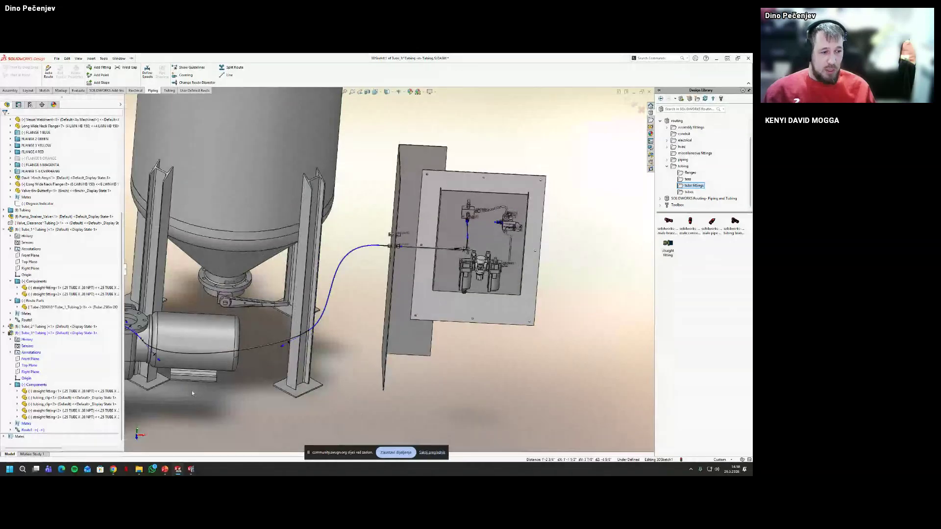
pyautogui.moveTo(187, 340); pyautogui.dragTo(210, 343, button='middle')
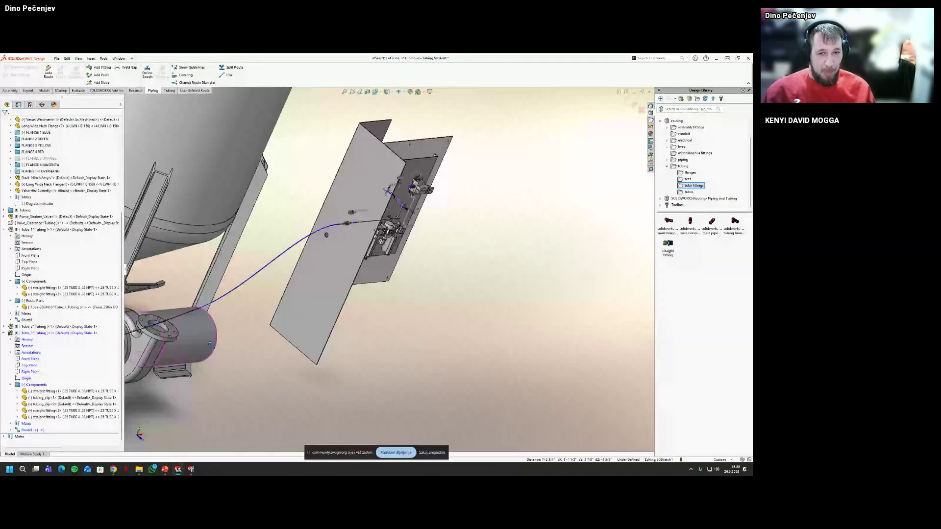
pyautogui.scroll(5, 387, 206)
pyautogui.click(397, 201)
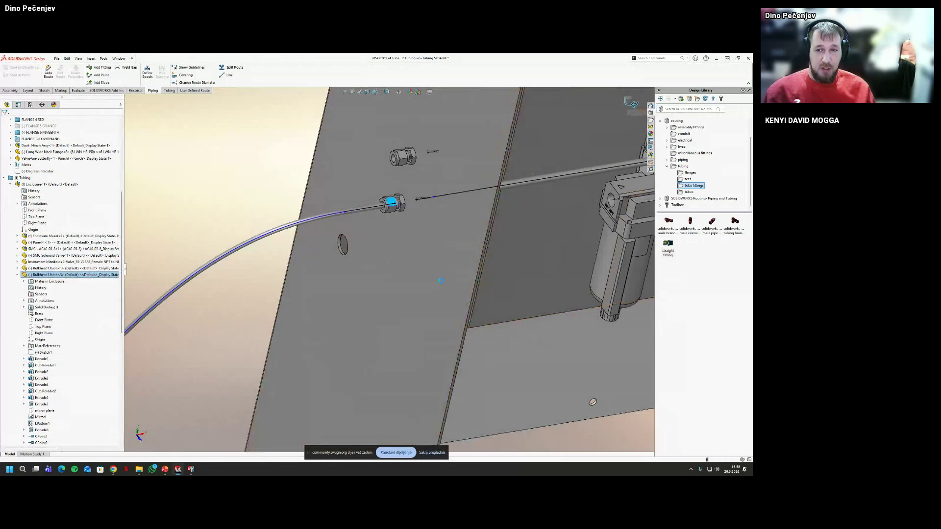
pyautogui.scroll(-6, 390, 274)
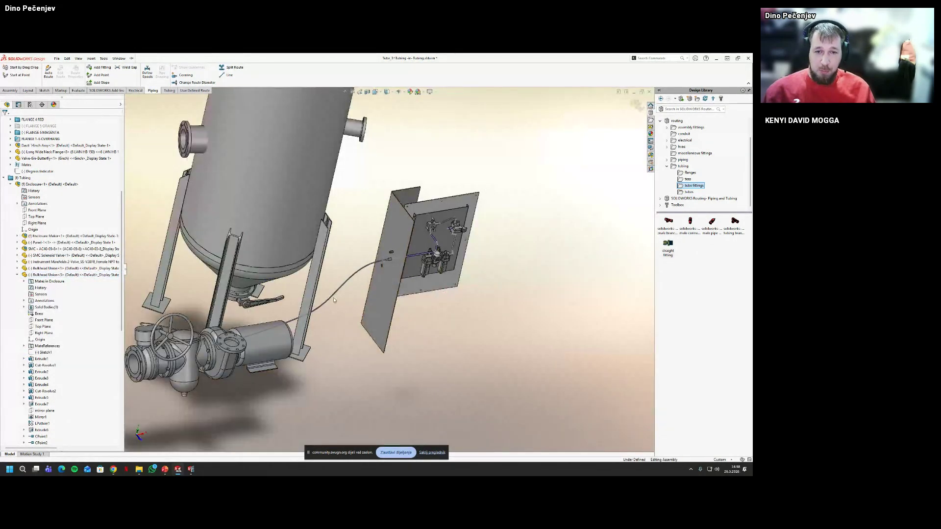
pyautogui.moveTo(414, 225); pyautogui.dragTo(362, 216, button='middle')
pyautogui.click(636, 104)
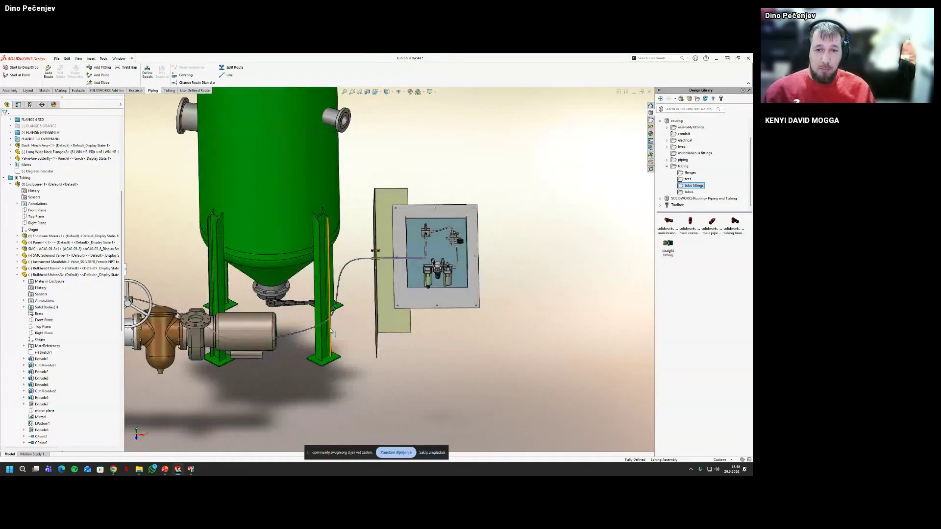
# Select the Tube_3 subassembly and examine its full path from the valve actuator through the leg clips to the instrument manifold
pyautogui.scroll(-5, 90, 324)
pyautogui.scroll(-6, 90, 324)
pyautogui.click(30, 430)
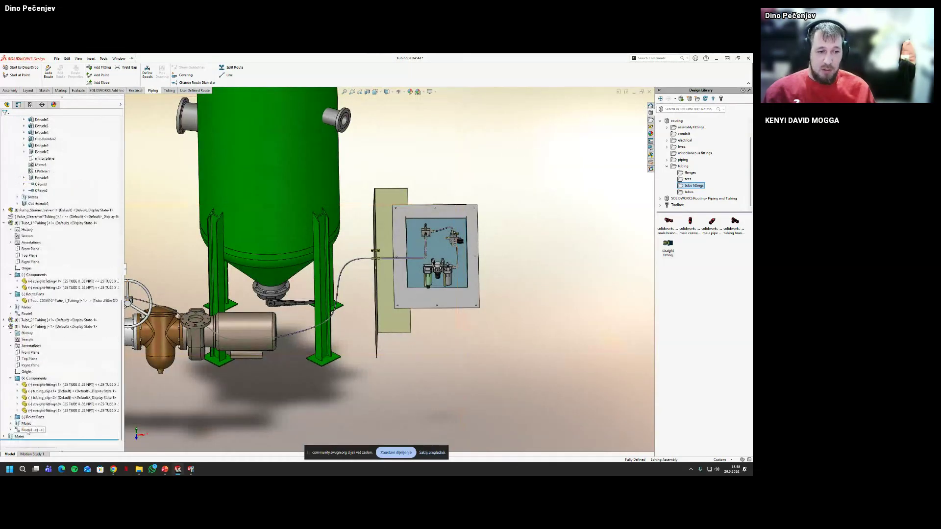
pyautogui.click(36, 379)
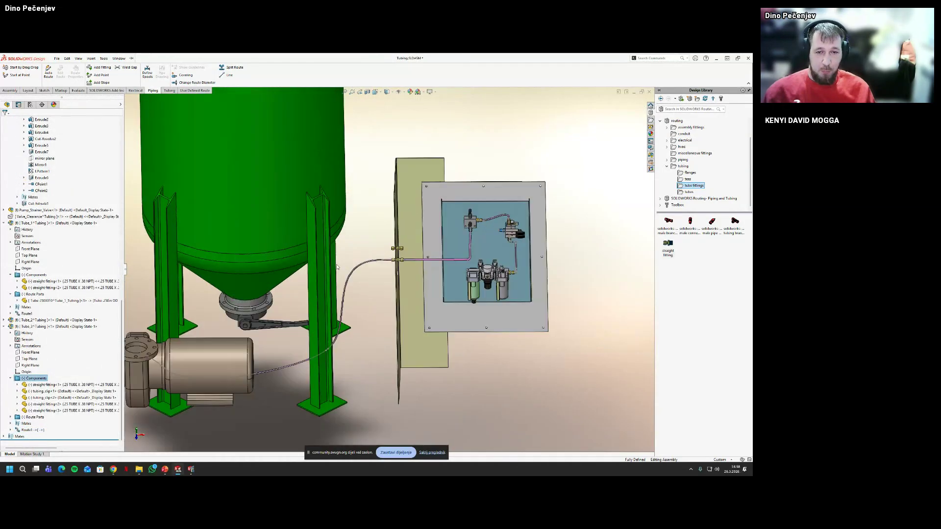
pyautogui.click(49, 327)
pyautogui.scroll(-8, 428, 251)
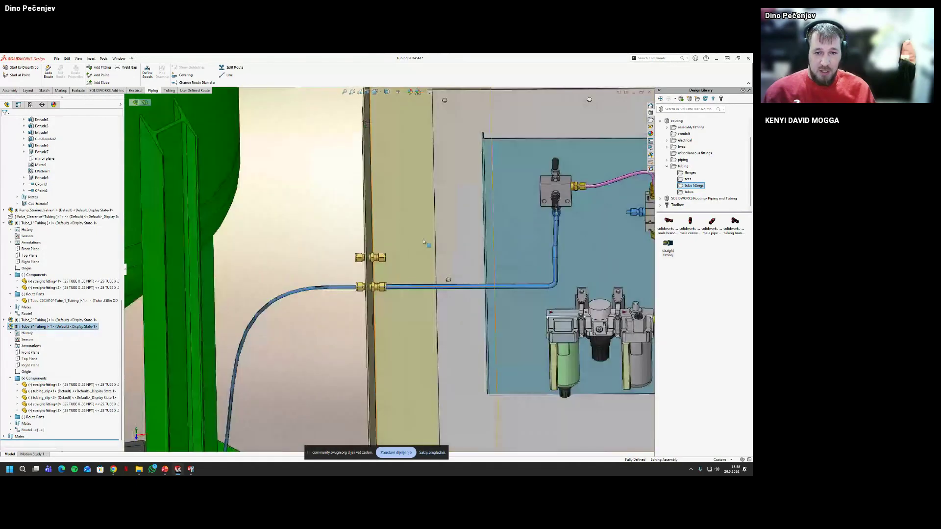
pyautogui.scroll(10, 389, 288)
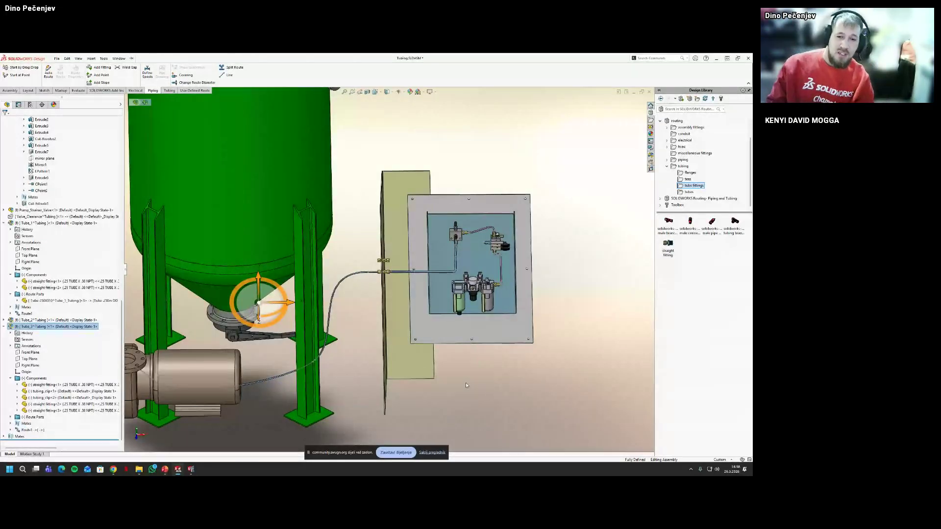
pyautogui.moveTo(466, 385); pyautogui.dragTo(227, 321, button='middle')
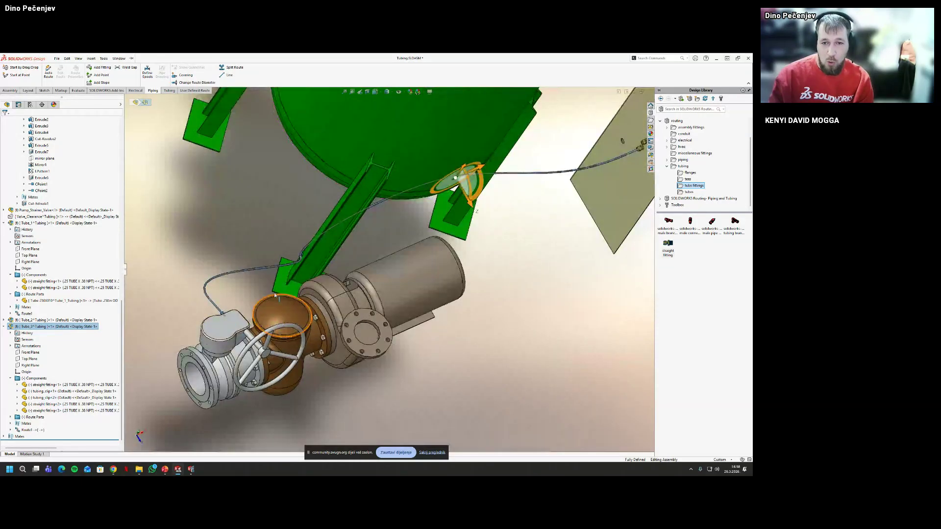
pyautogui.moveTo(440, 283); pyautogui.dragTo(533, 205, button='middle')
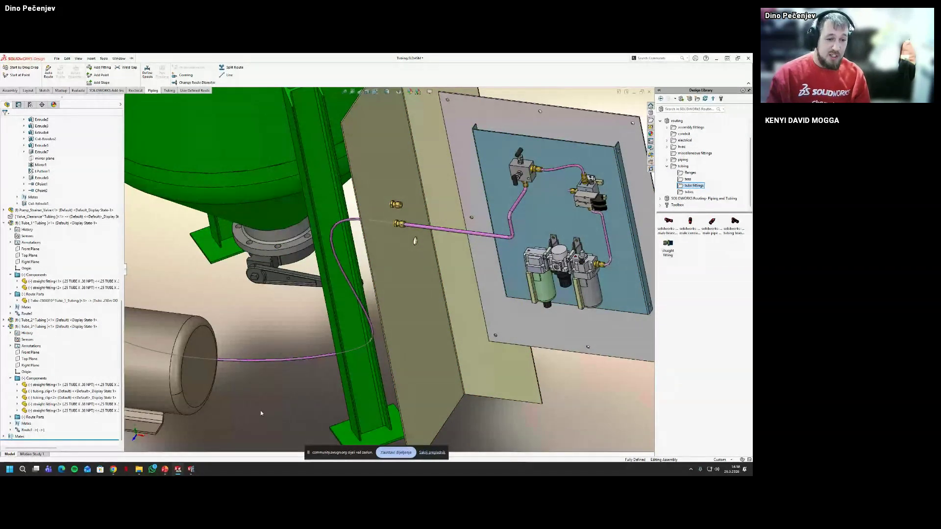
pyautogui.moveTo(174, 467)
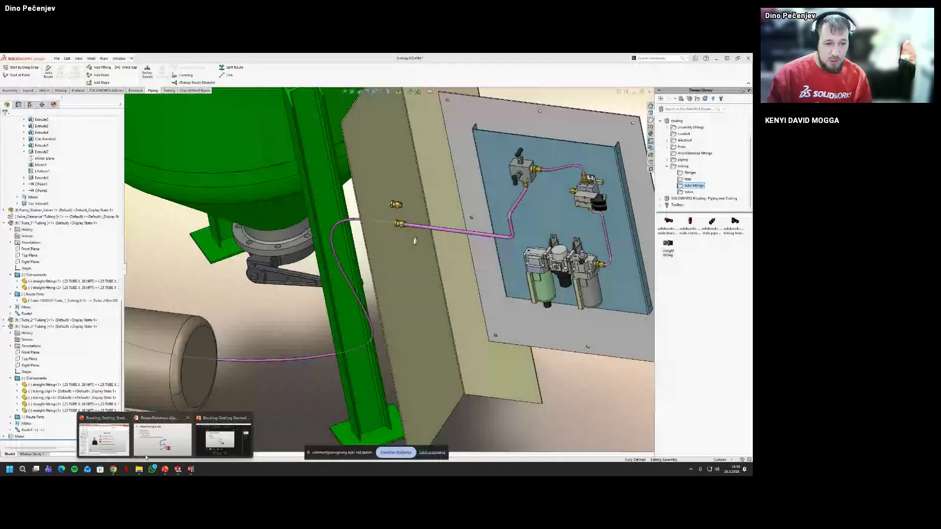
pyautogui.click(162, 439)
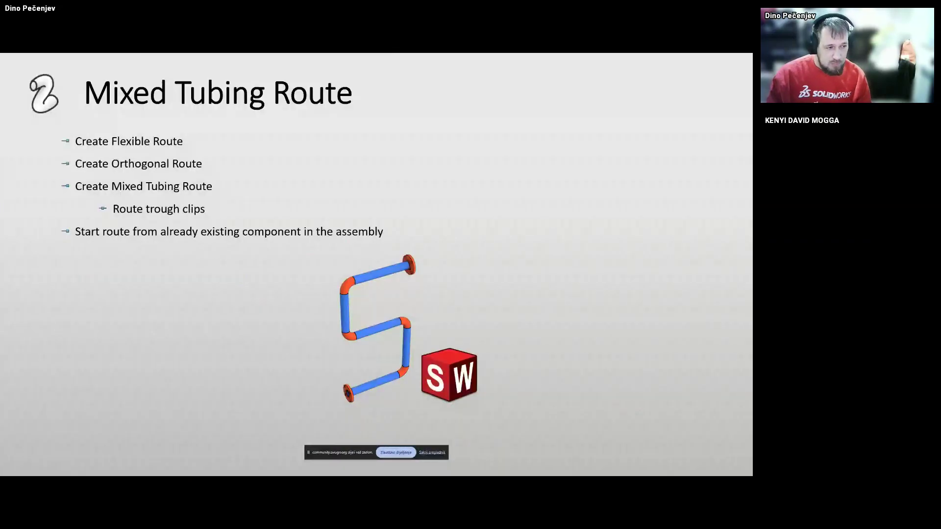
pyautogui.press('Right')
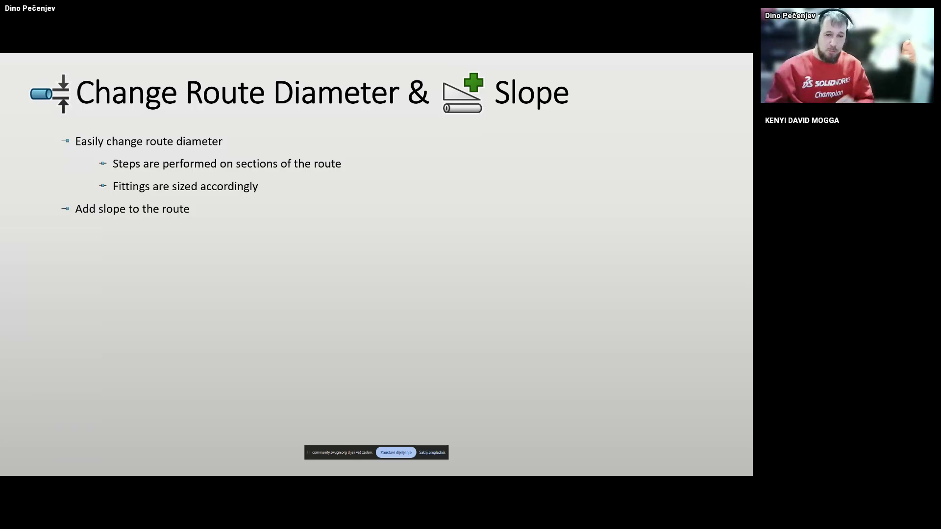
pyautogui.press('Right')
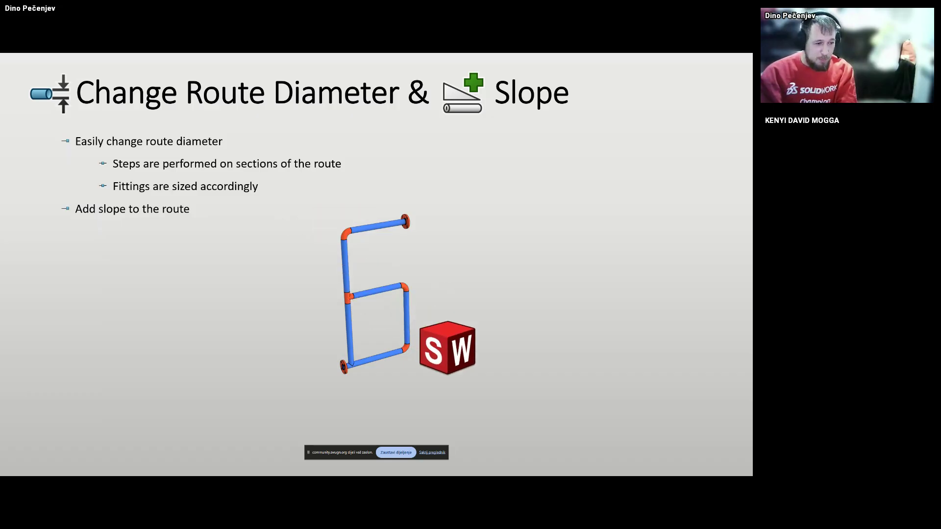
# Switch back to SOLIDWORKS and open the Change Route Diameter folder of the Lesson06 case study in the Piping and Tubing design library
pyautogui.hotkey('alt', 'Tab')
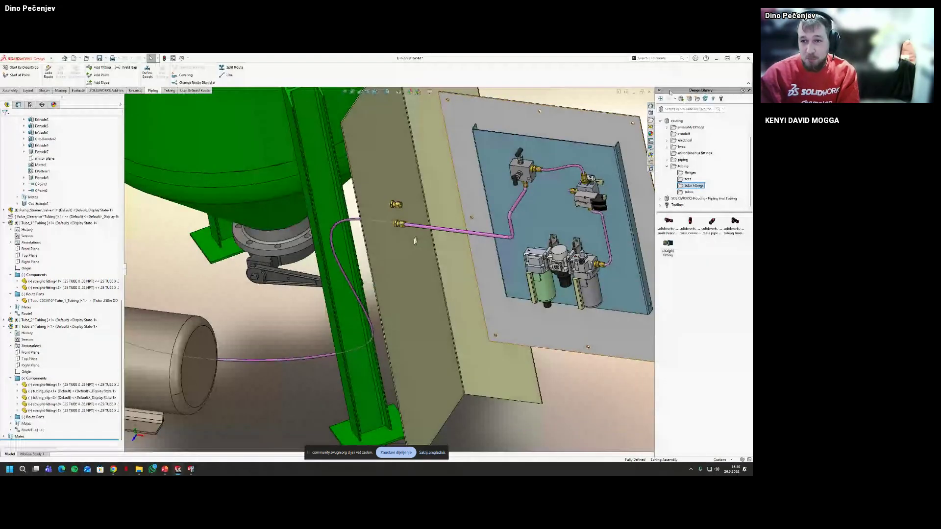
pyautogui.click(660, 121)
pyautogui.click(703, 146)
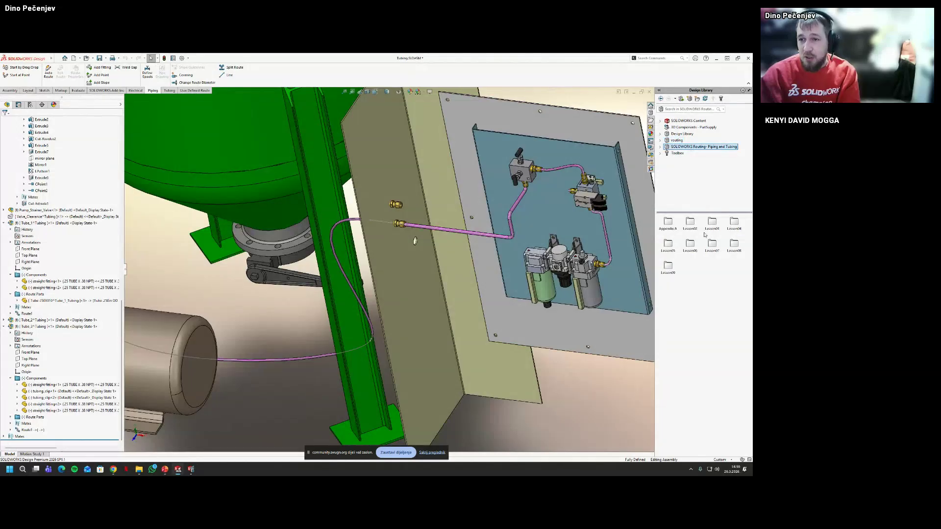
pyautogui.doubleClick(710, 244)
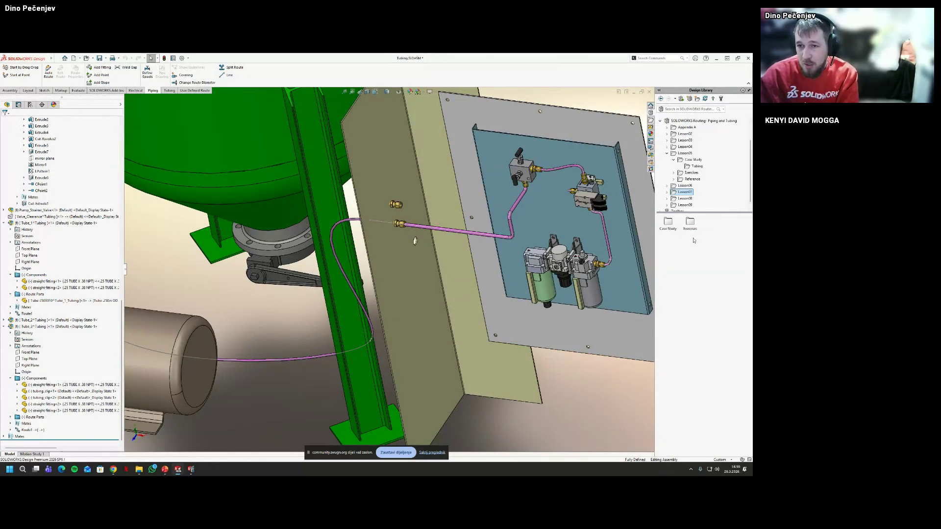
pyautogui.doubleClick(667, 221)
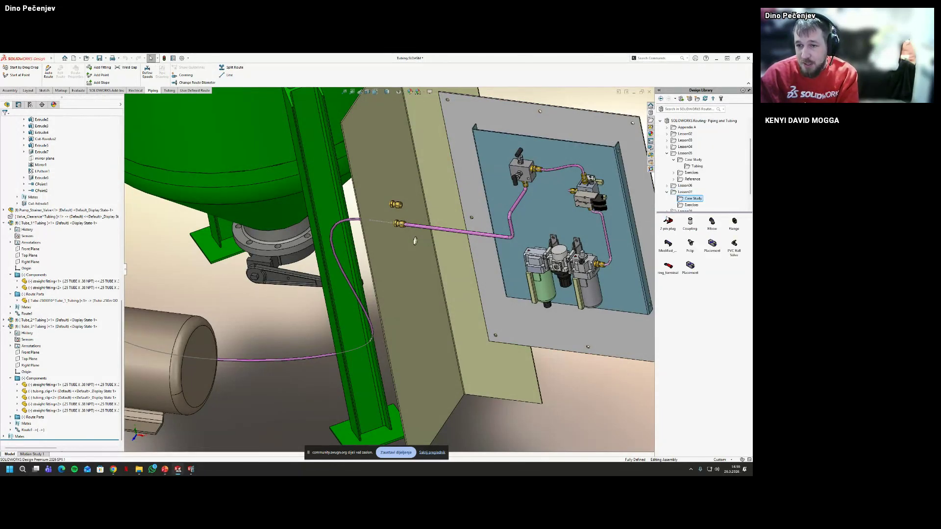
pyautogui.doubleClick(673, 193)
pyautogui.doubleClick(685, 185)
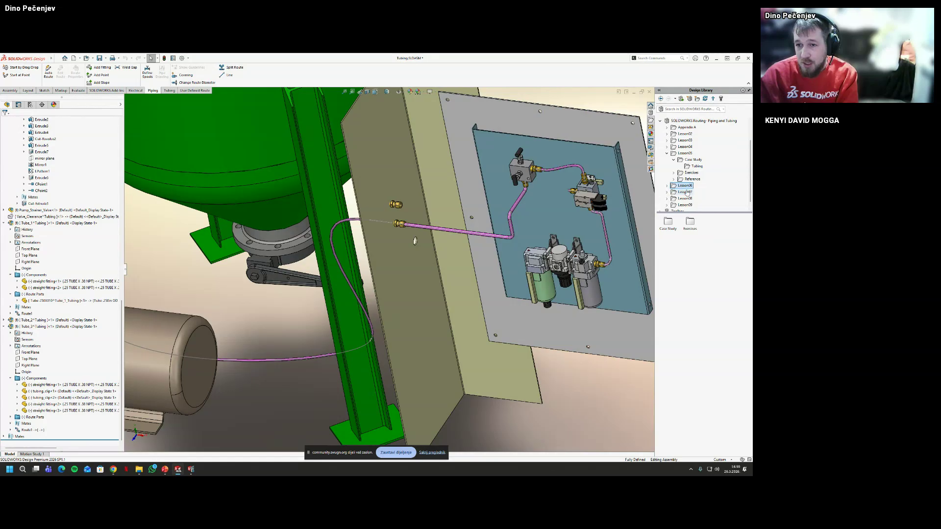
pyautogui.doubleClick(693, 192)
pyautogui.doubleClick(669, 225)
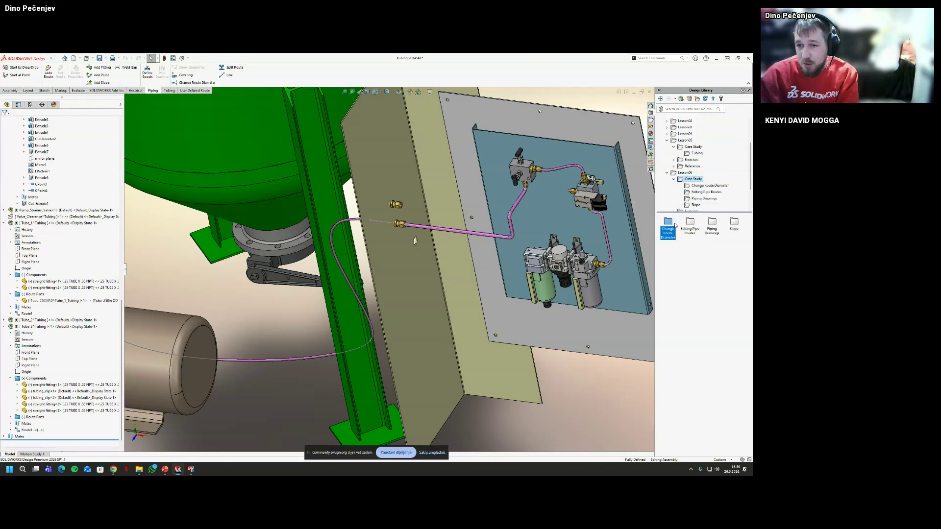
pyautogui.click(671, 228)
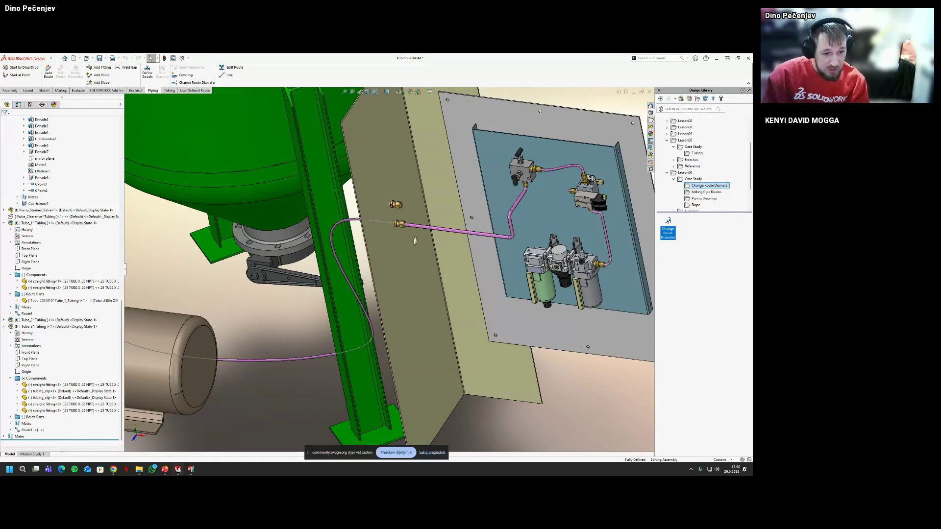
pyautogui.hotkey('alt', 'Tab')
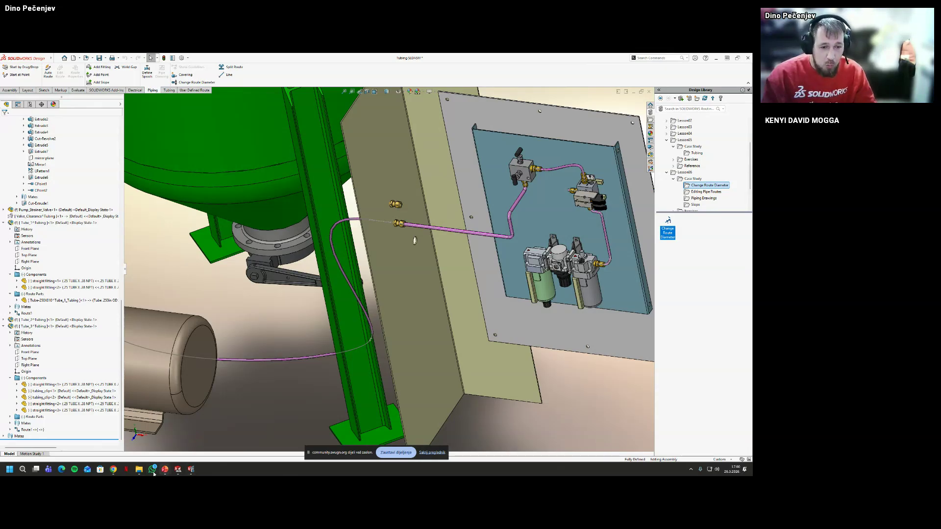
pyautogui.moveTo(165, 471)
pyautogui.click(223, 437)
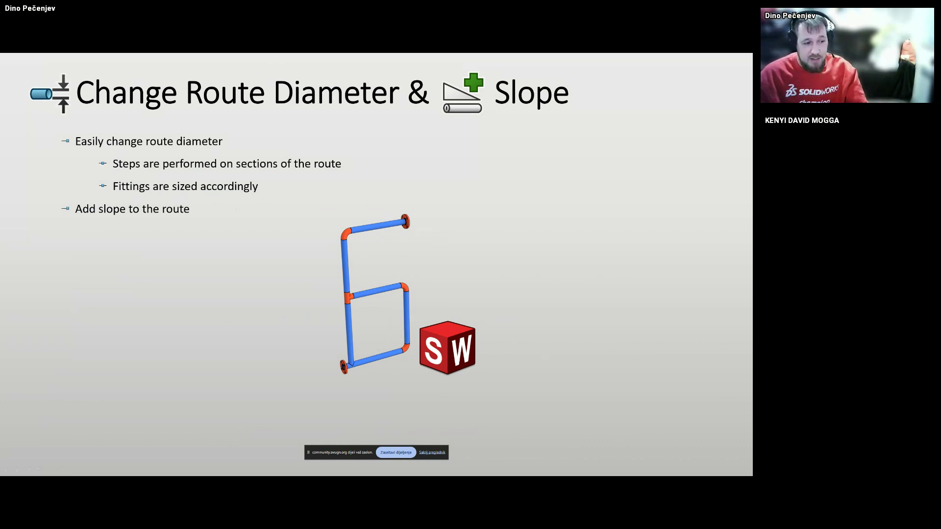
pyautogui.hotkey('alt', 'Tab')
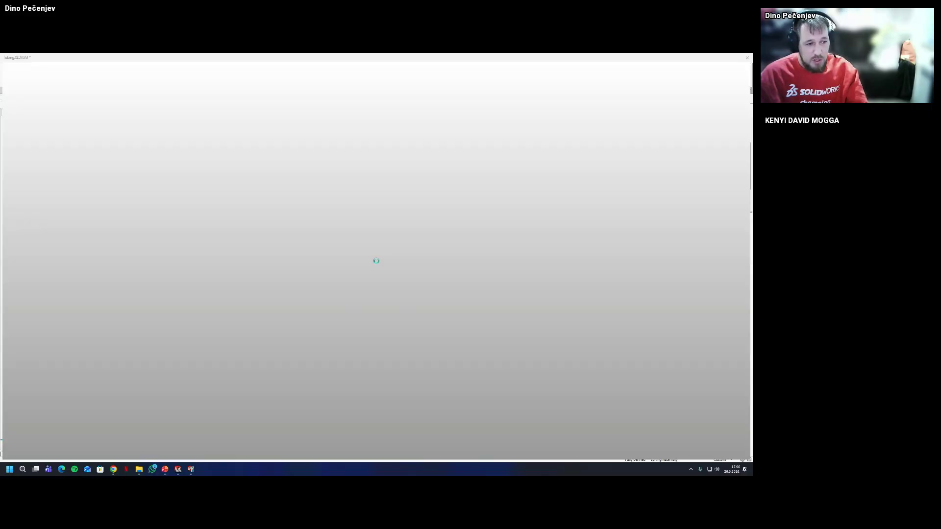
pyautogui.hotkey('alt', 'Tab')
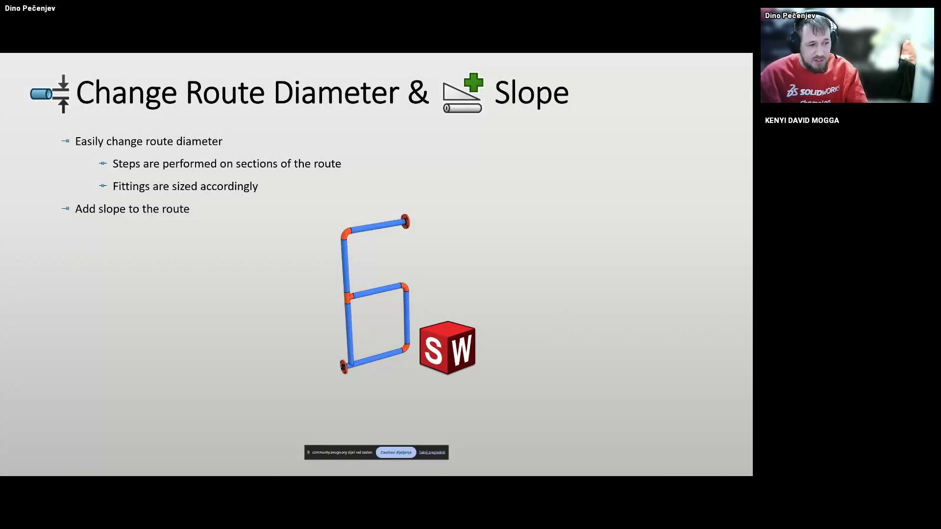
pyautogui.hotkey('alt', 'Tab')
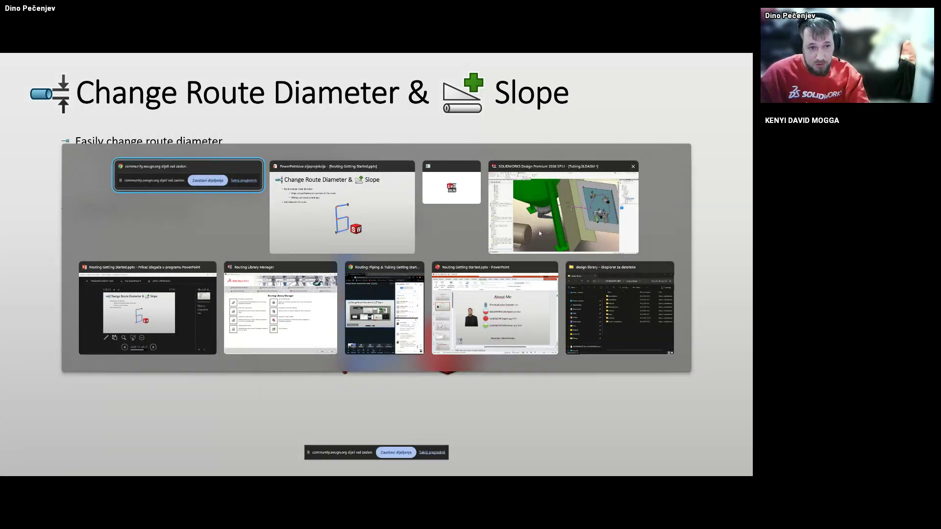
pyautogui.press('Escape')
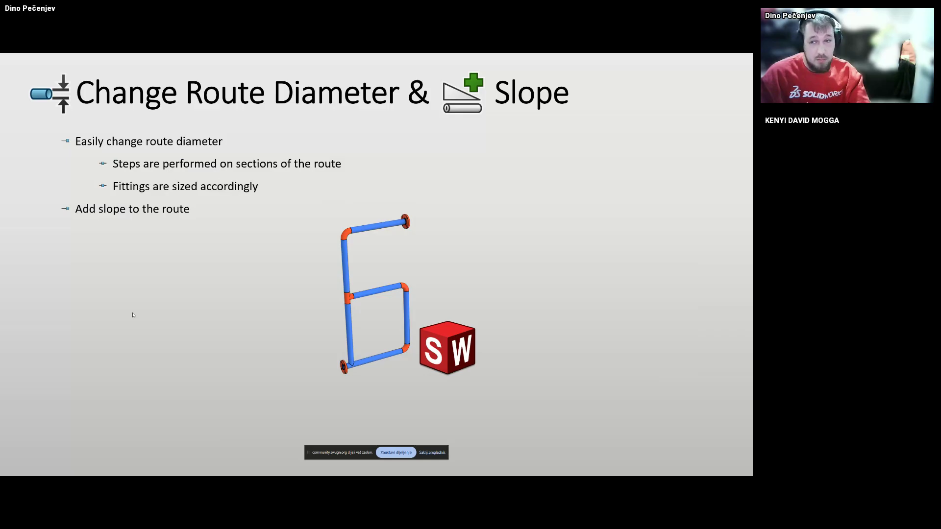
# Postpone the product activation of the newly started SOLIDWORKS session and continue into the program
pyautogui.hotkey('alt', 'Tab')
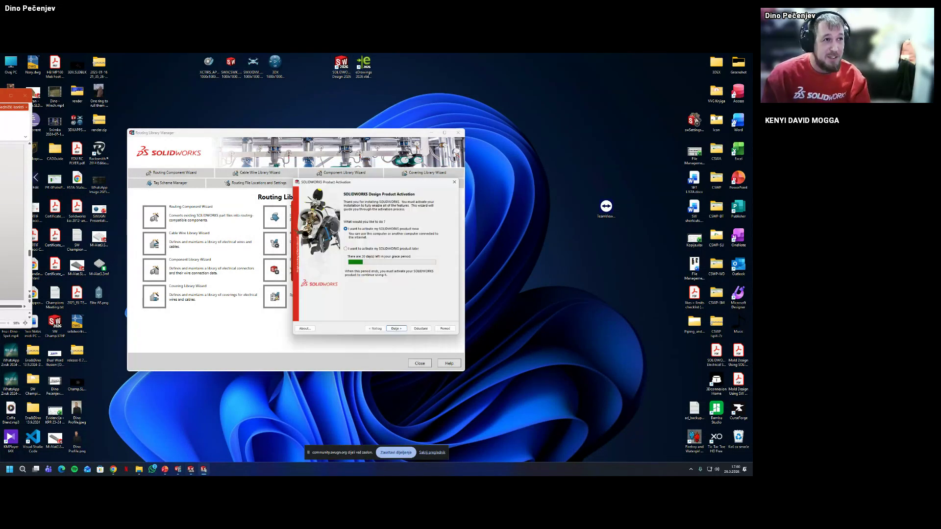
pyautogui.click(377, 248)
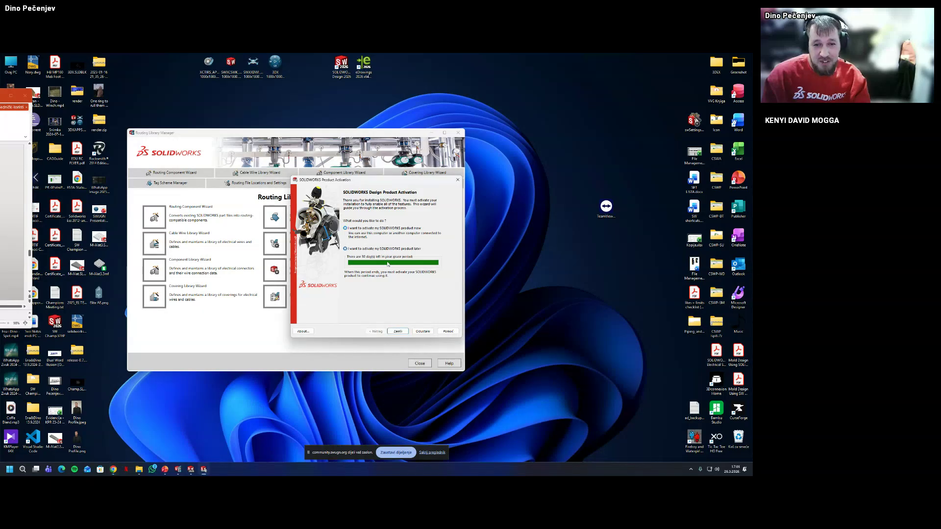
pyautogui.click(399, 332)
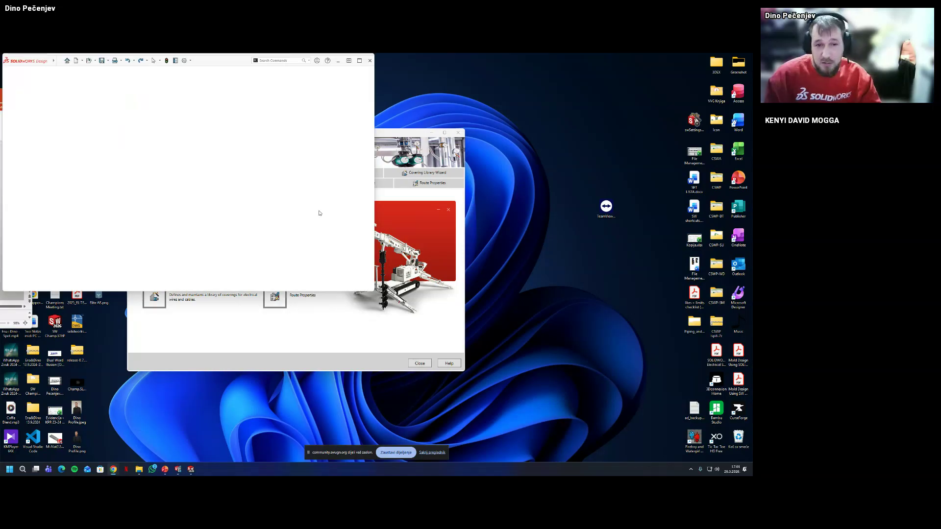
pyautogui.click(452, 197)
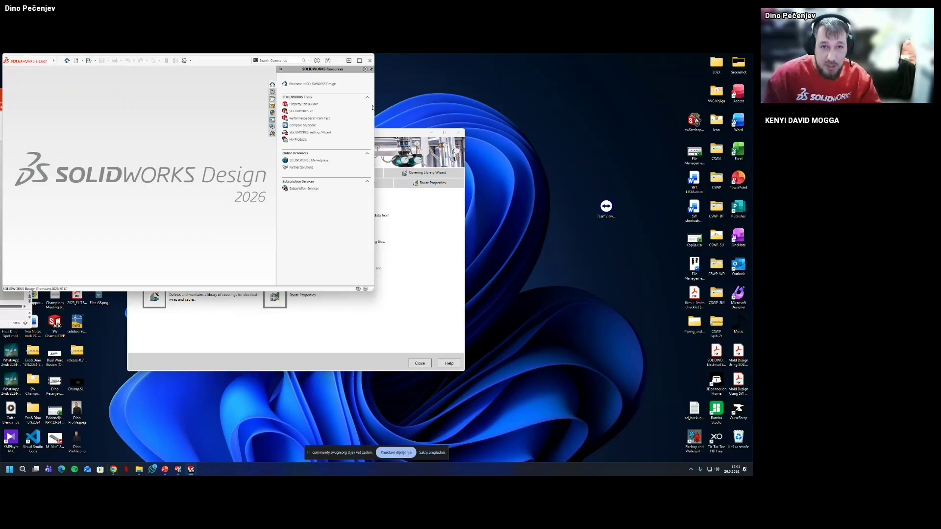
# Try to open the Change Route Diameter assembly from the Lesson06 Case Study folder in the Piping and Tubing design library
pyautogui.click(359, 61)
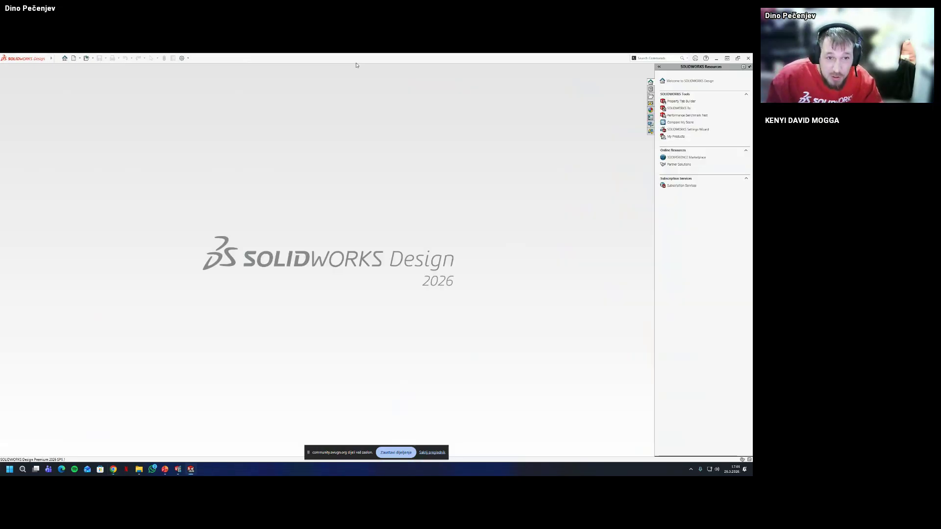
pyautogui.click(651, 89)
pyautogui.click(680, 111)
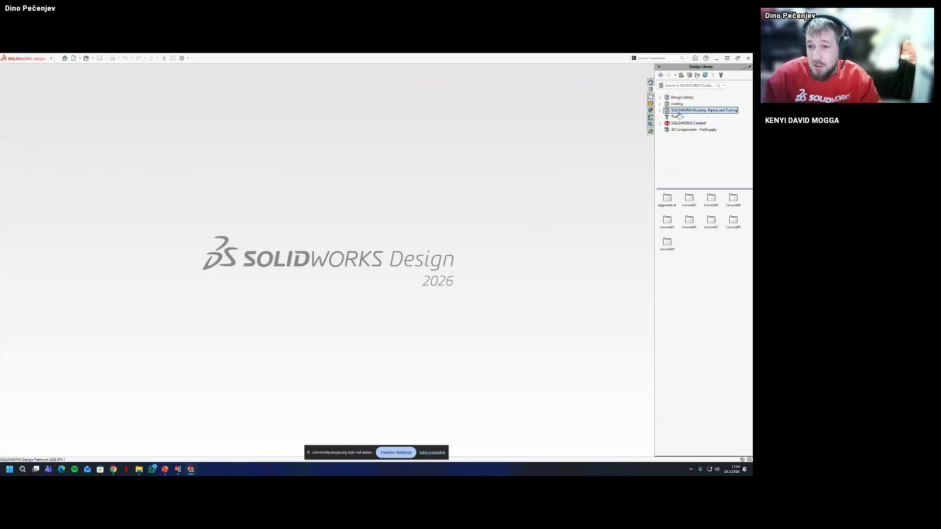
pyautogui.doubleClick(689, 220)
pyautogui.doubleClick(667, 199)
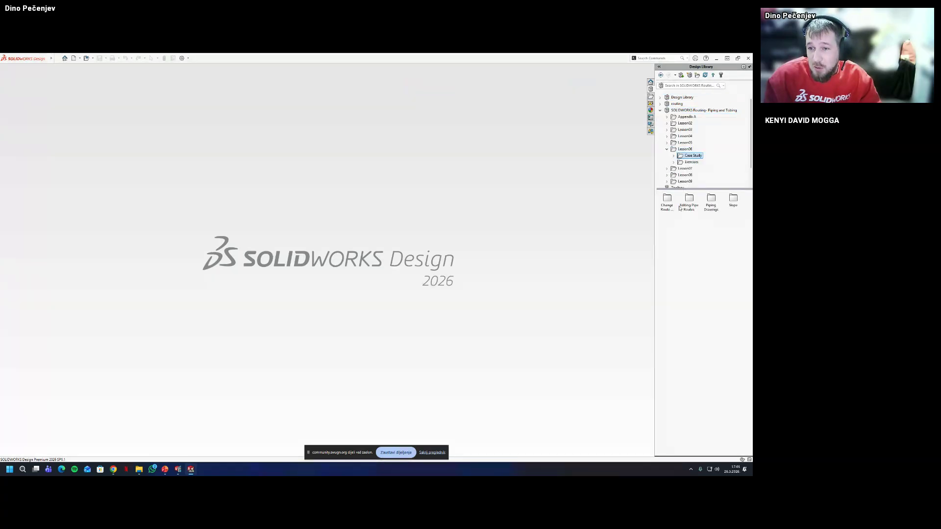
pyautogui.doubleClick(667, 198)
pyautogui.click(668, 198)
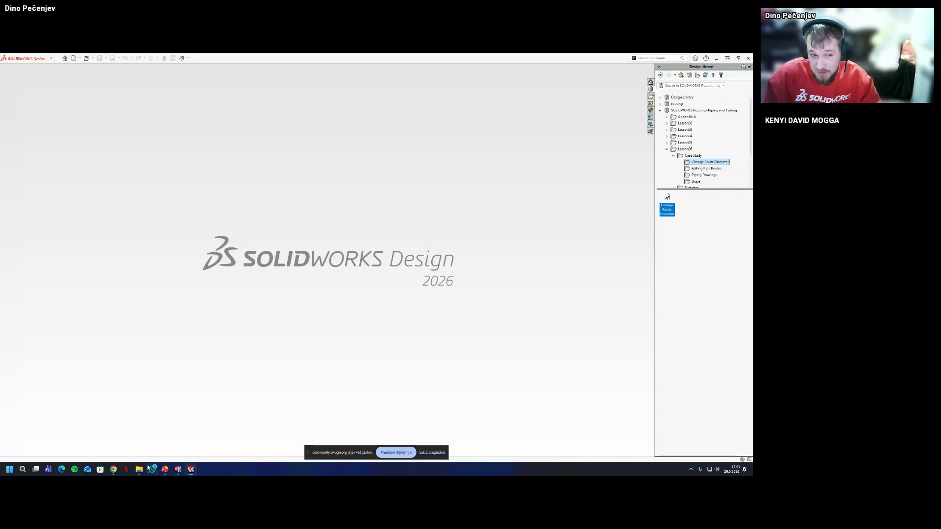
# Force-close the busy SOLIDWORKS session and finish its error report without restarting from there
pyautogui.moveTo(140, 463)
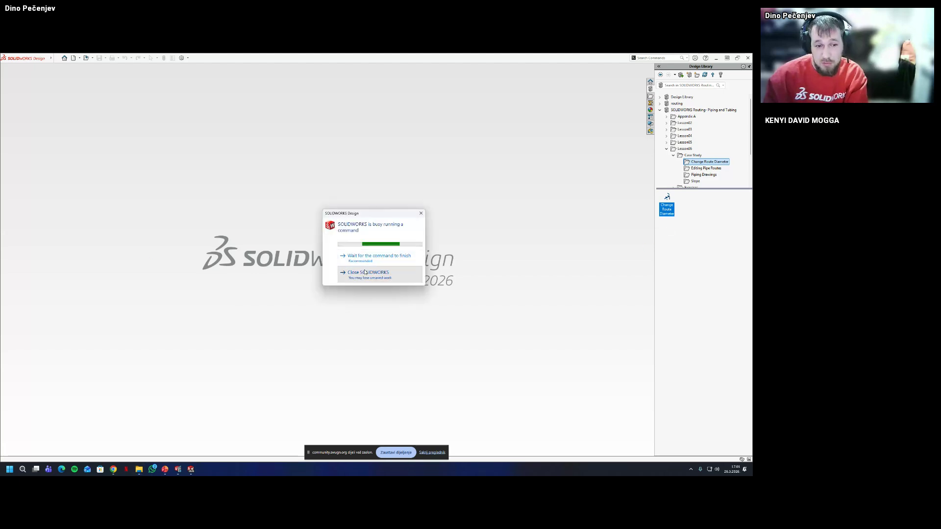
pyautogui.click(365, 272)
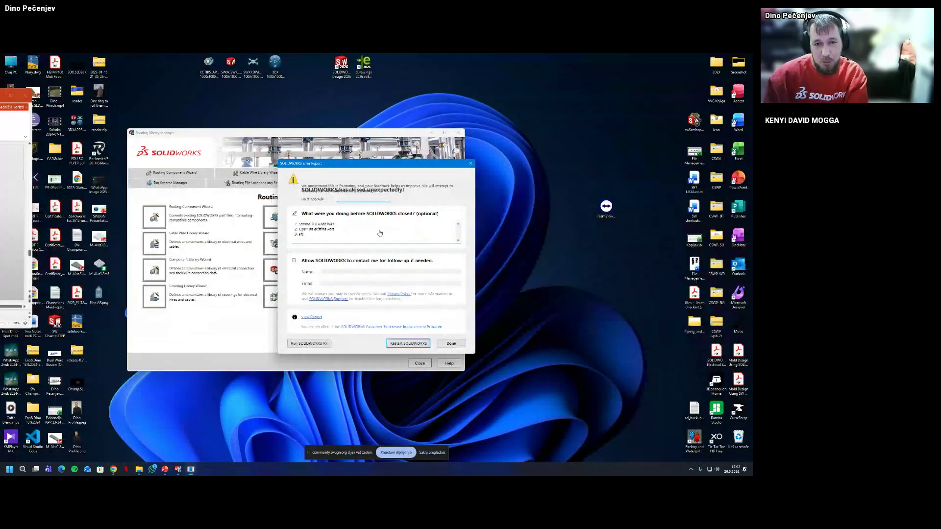
pyautogui.click(451, 344)
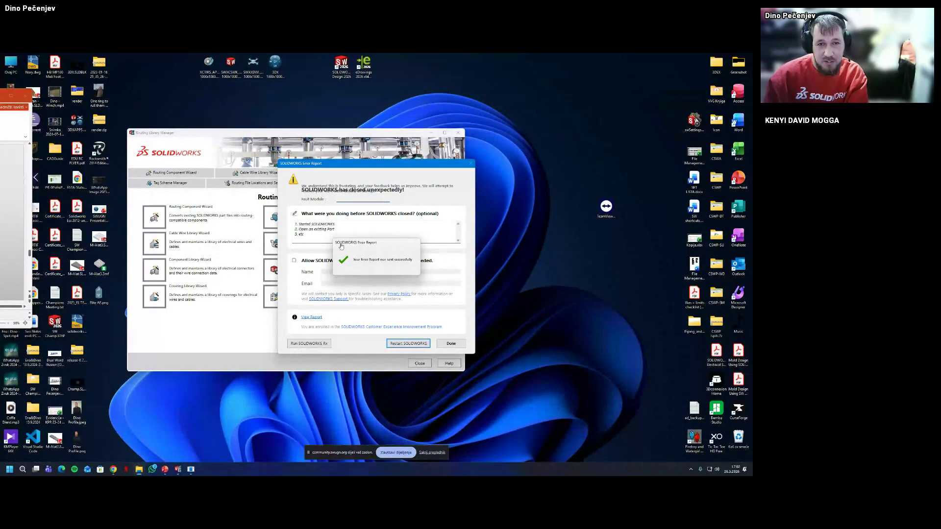
# Start SOLIDWORKS again, continue past product activation and show the Slope assembly in a maximized window
pyautogui.doubleClick(340, 69)
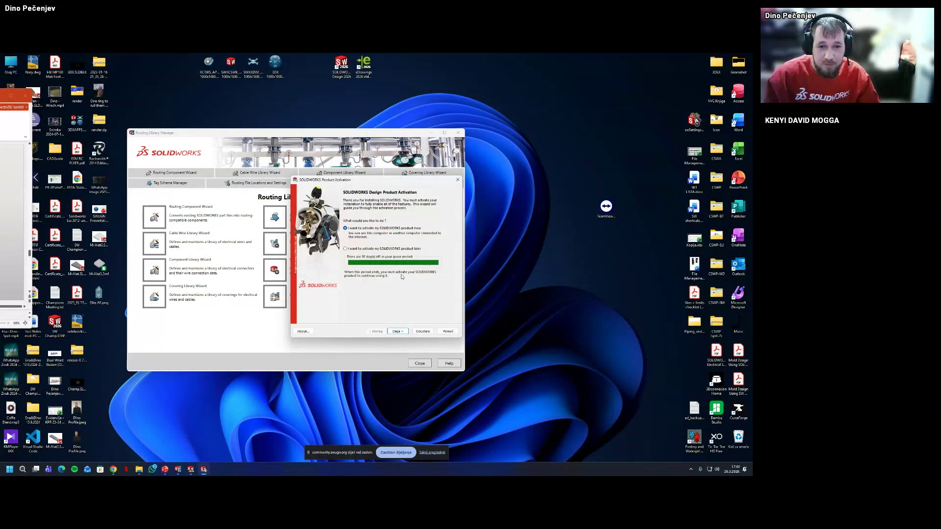
pyautogui.click(397, 332)
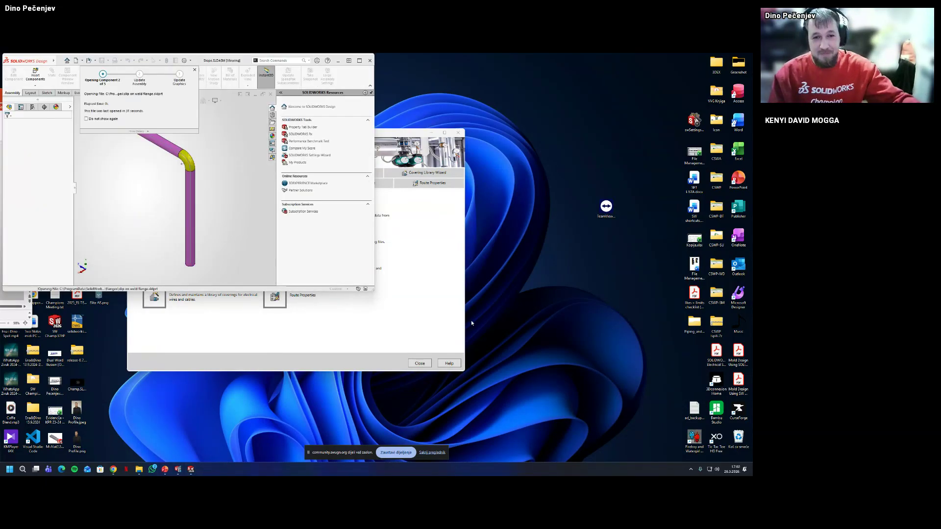
pyautogui.click(378, 267)
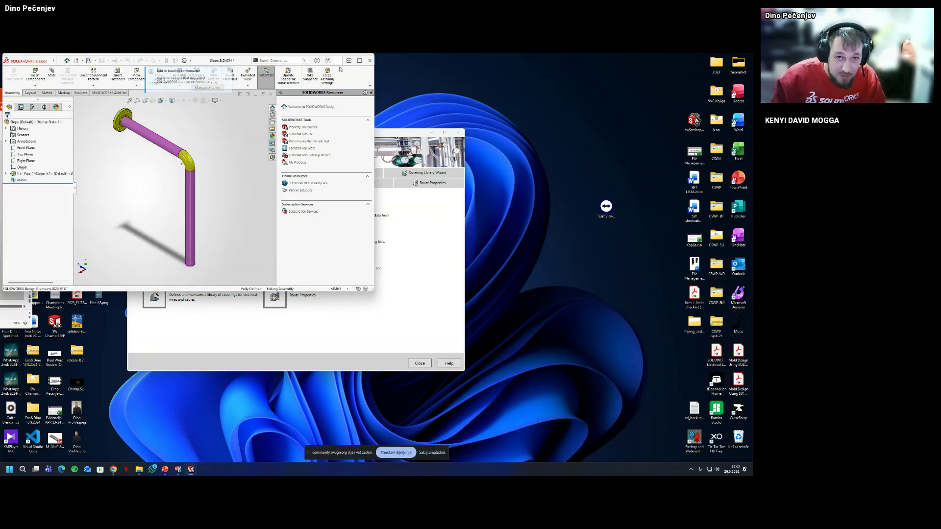
pyautogui.click(360, 61)
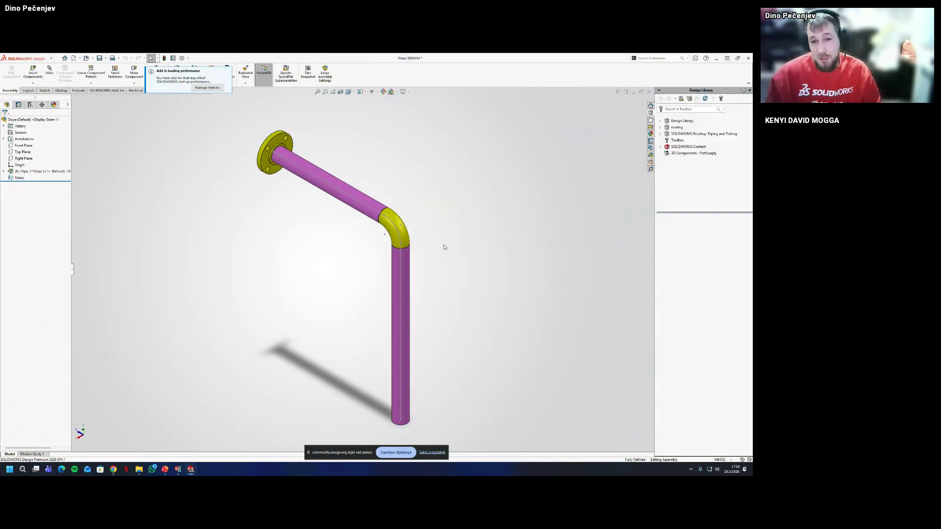
# Open the Pipe_1 route subassembly of the Slope assembly for route editing
pyautogui.scroll(1, 411, 288)
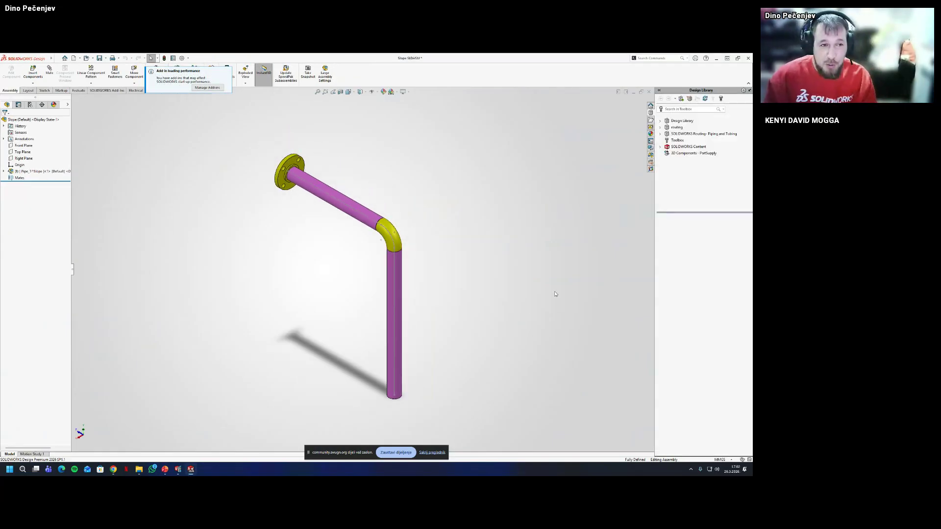
pyautogui.rightClick(32, 172)
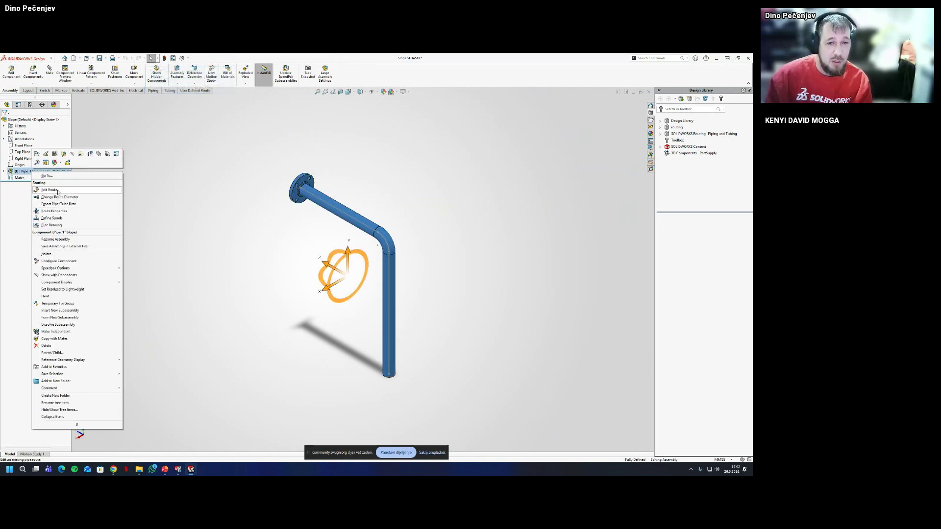
pyautogui.click(49, 189)
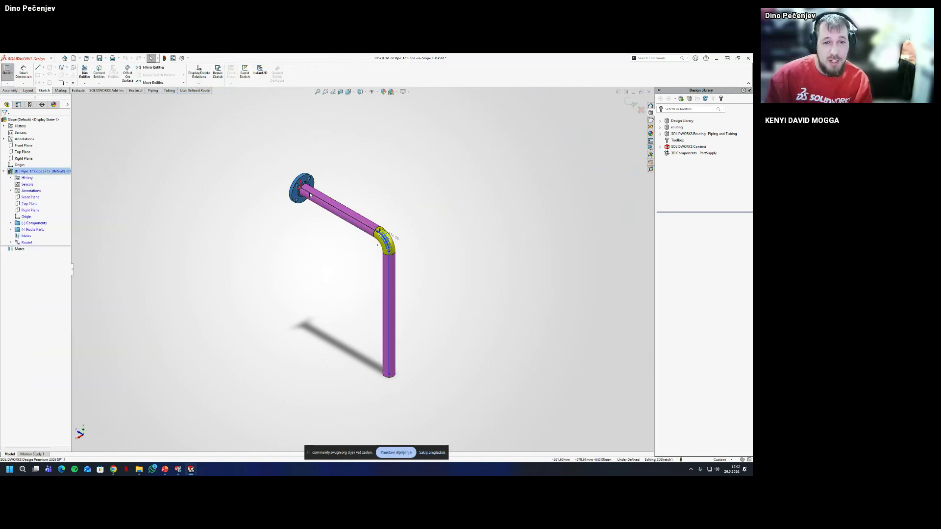
# Start adding a pipe slope and choose the horizontal pipe run between the flange and the elbow as its segment
pyautogui.click(153, 90)
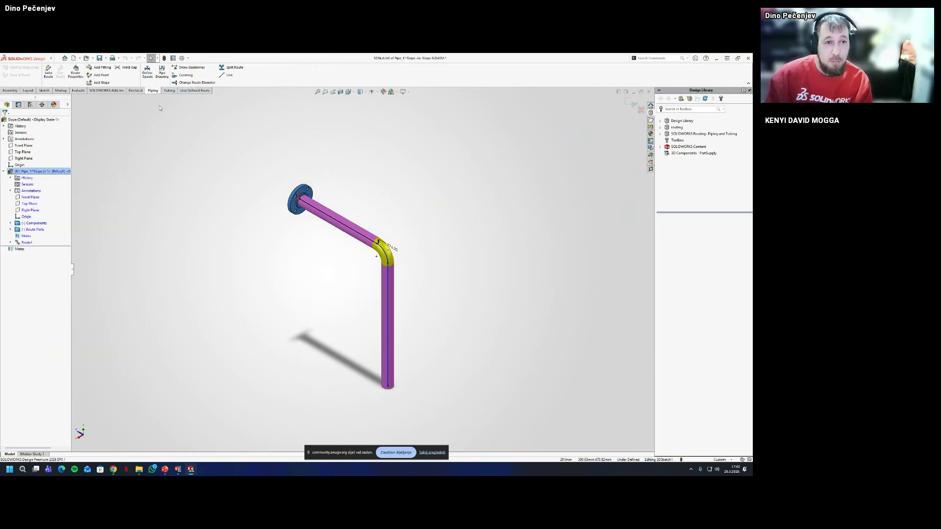
pyautogui.click(101, 82)
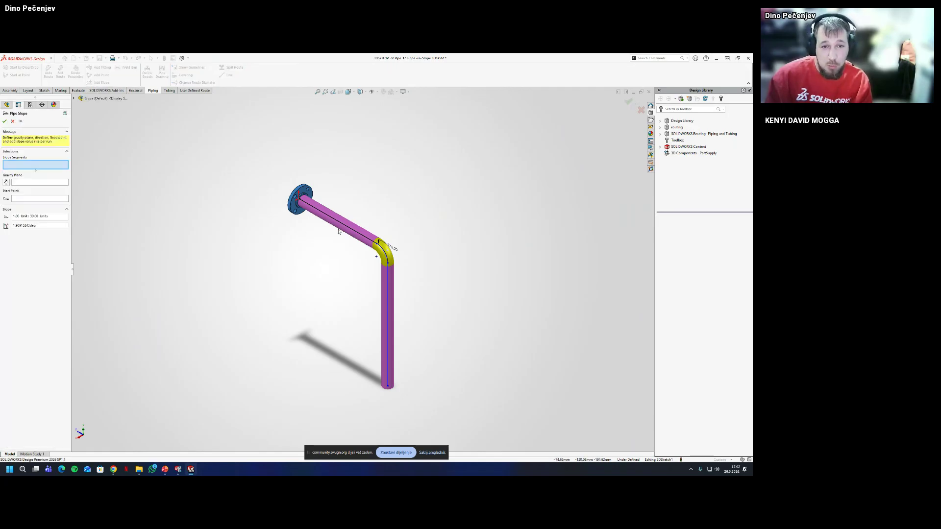
pyautogui.click(366, 231)
pyautogui.moveTo(356, 282); pyautogui.dragTo(336, 297, button='middle')
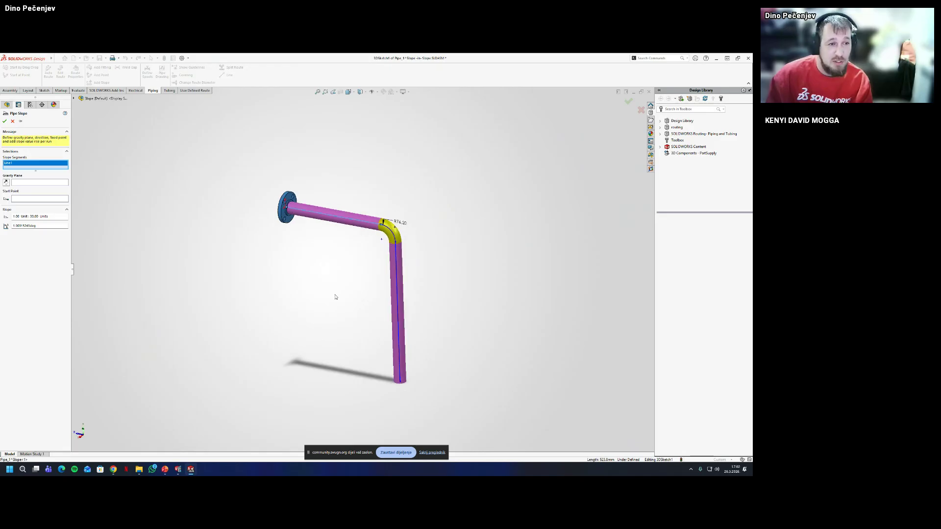
# Use the Top Plane as gravity plane with its direction reversed, and the flange end of the run as the slope's start point
pyautogui.click(26, 182)
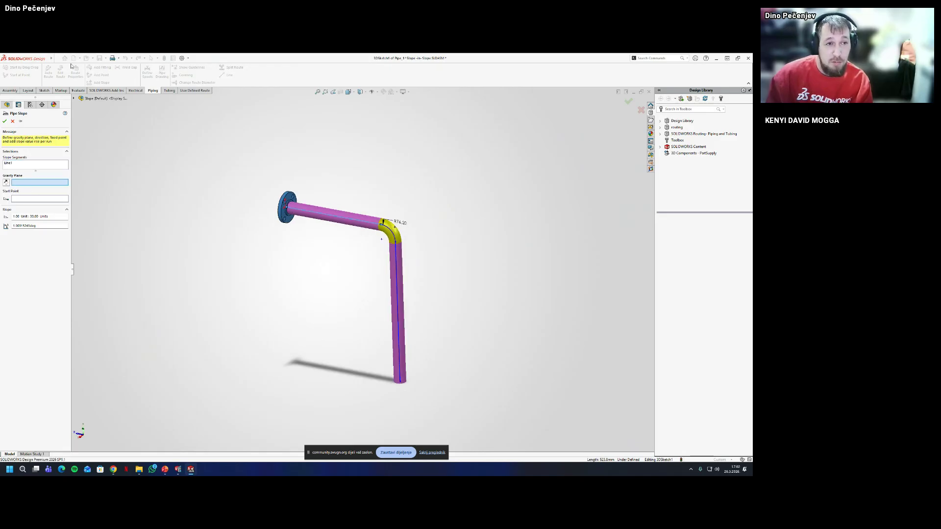
pyautogui.click(74, 99)
pyautogui.click(99, 131)
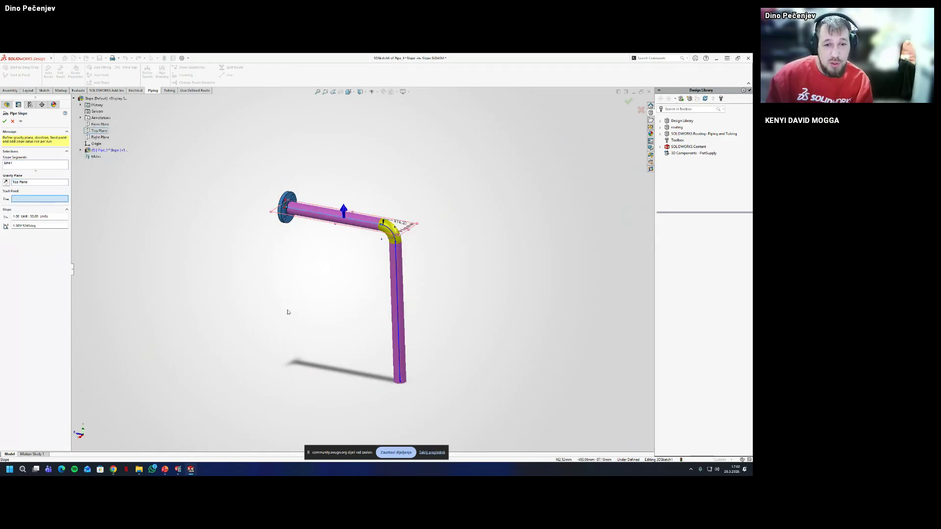
pyautogui.click(6, 183)
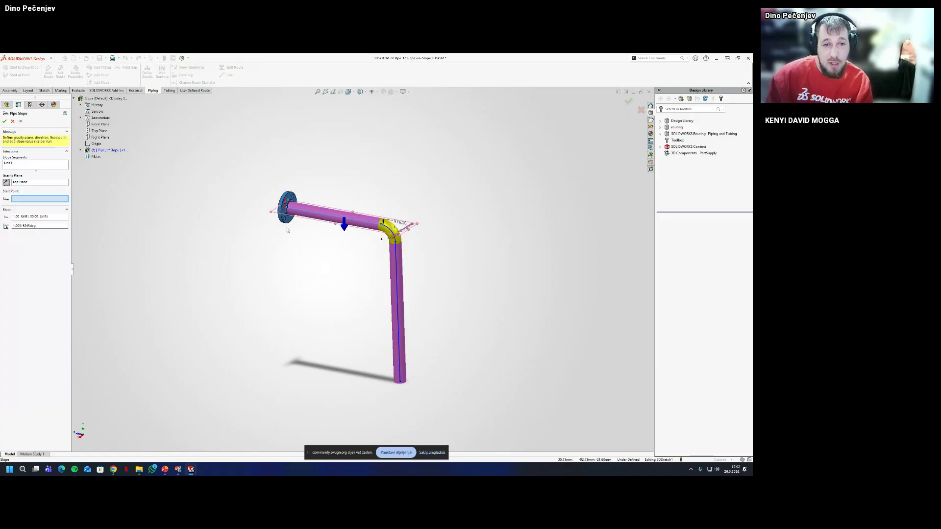
pyautogui.scroll(-5, 287, 202)
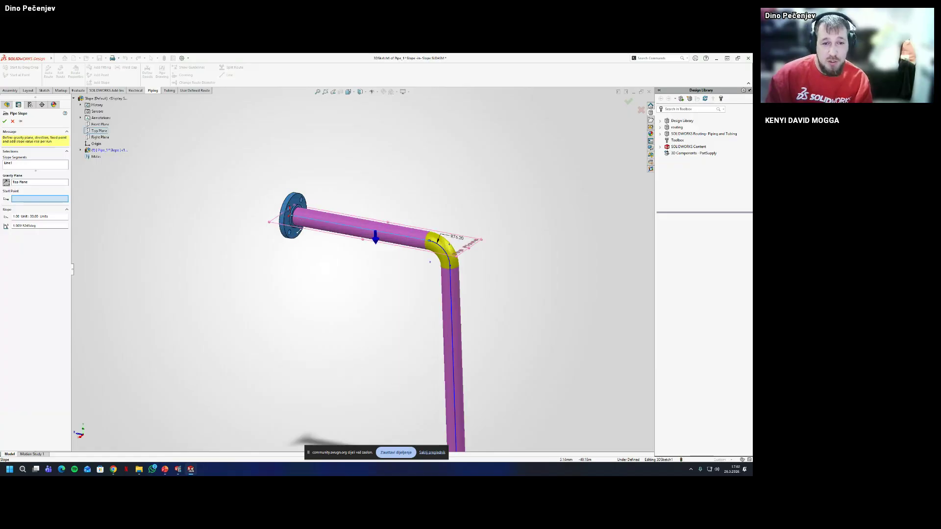
pyautogui.click(318, 220)
pyautogui.scroll(4, 382, 267)
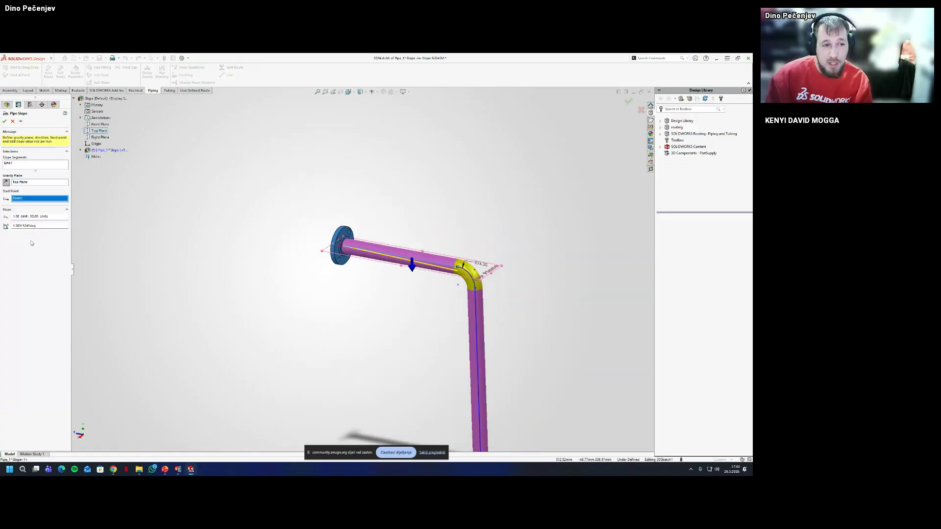
# Try a slope angle of 30 degrees, replace it with a ratio of 1 unit to 30 units, and apply the slope
pyautogui.doubleClick(52, 226)
pyautogui.write('30')
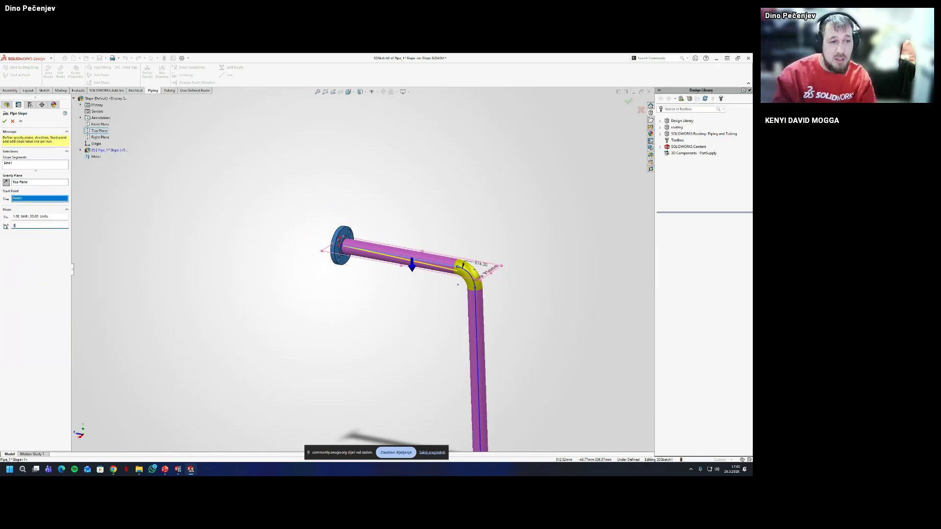
pyautogui.press('Return')
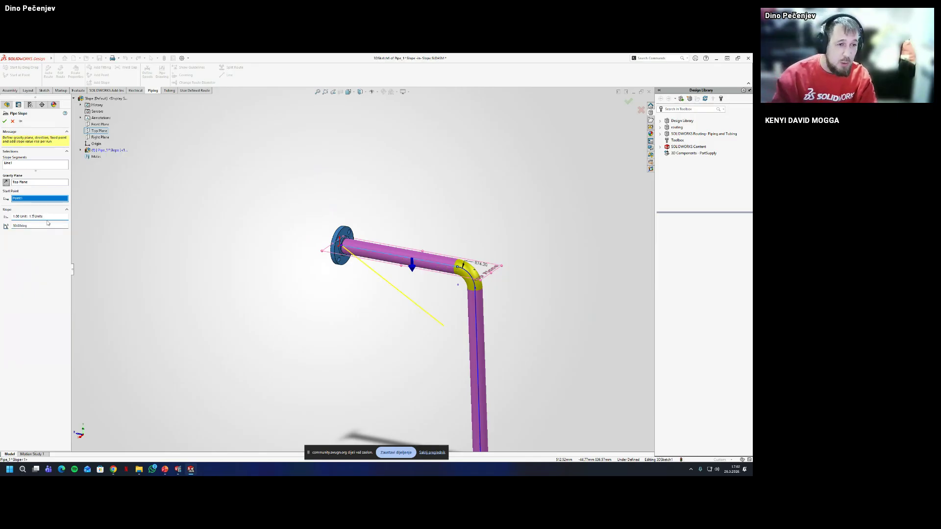
pyautogui.write('30')
pyautogui.press('Return')
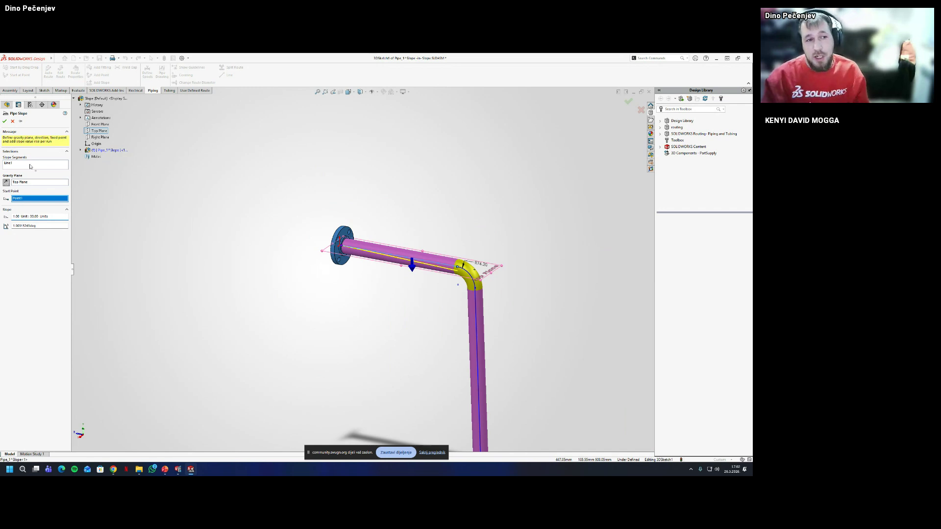
pyautogui.click(4, 121)
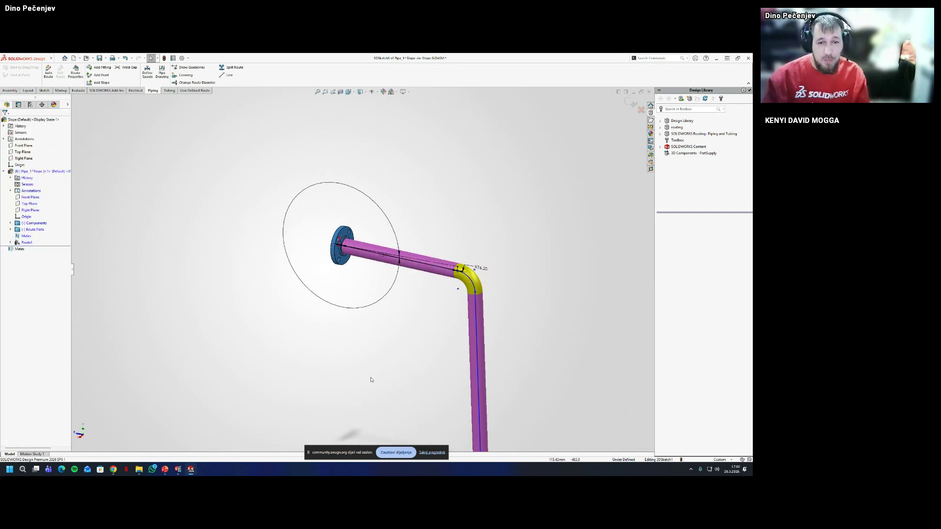
# Reposition the slope's angle dimension above the horizontal pipe run
pyautogui.moveTo(397, 252); pyautogui.dragTo(391, 207)
pyautogui.click(418, 296)
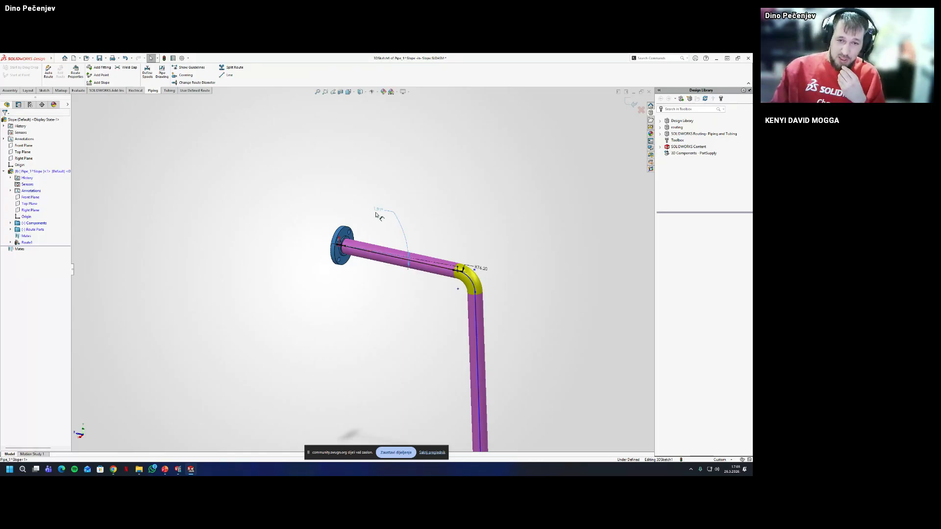
# Examine the slope's construction lines and angle dimension along the pipe run, including the short vertical line at the elbow
pyautogui.scroll(-5, 445, 273)
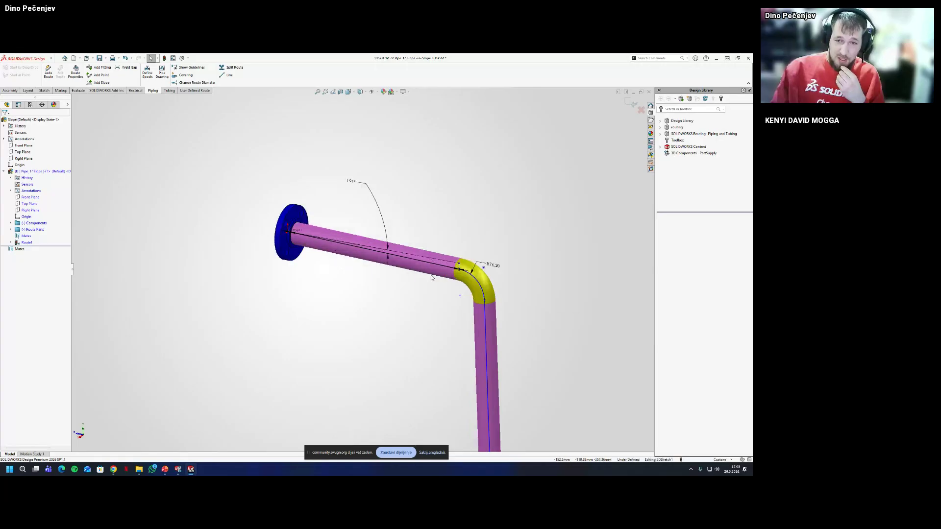
pyautogui.scroll(5, 390, 264)
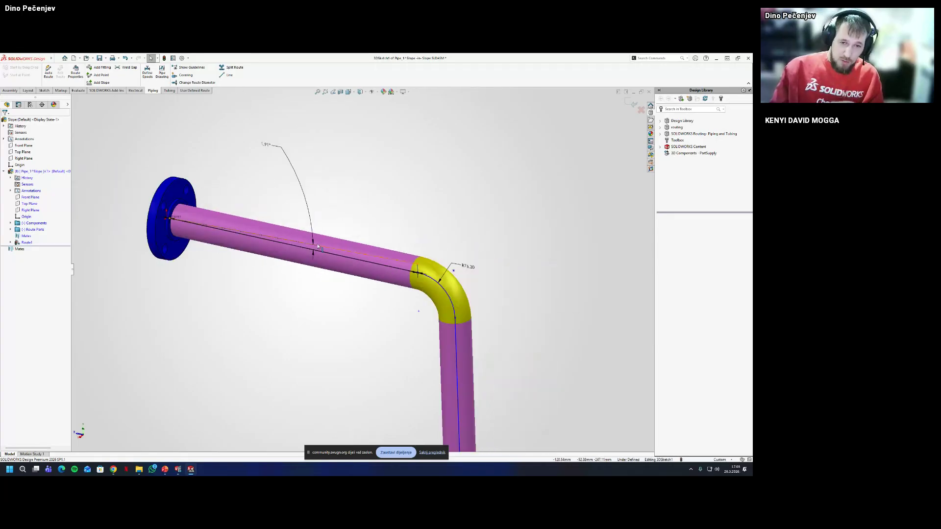
pyautogui.scroll(-3, 344, 257)
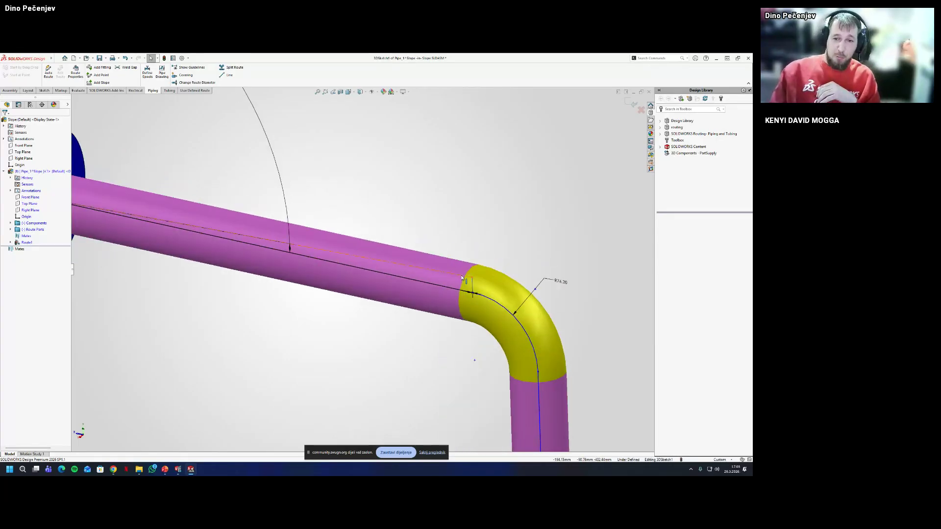
pyautogui.click(473, 286)
pyautogui.scroll(-4, 485, 303)
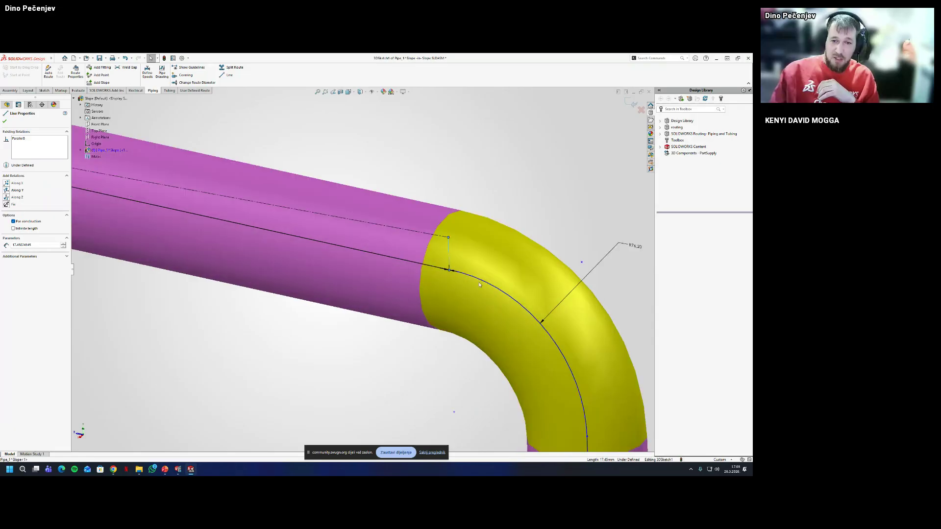
pyautogui.scroll(5, 414, 271)
pyautogui.scroll(-1, 353, 264)
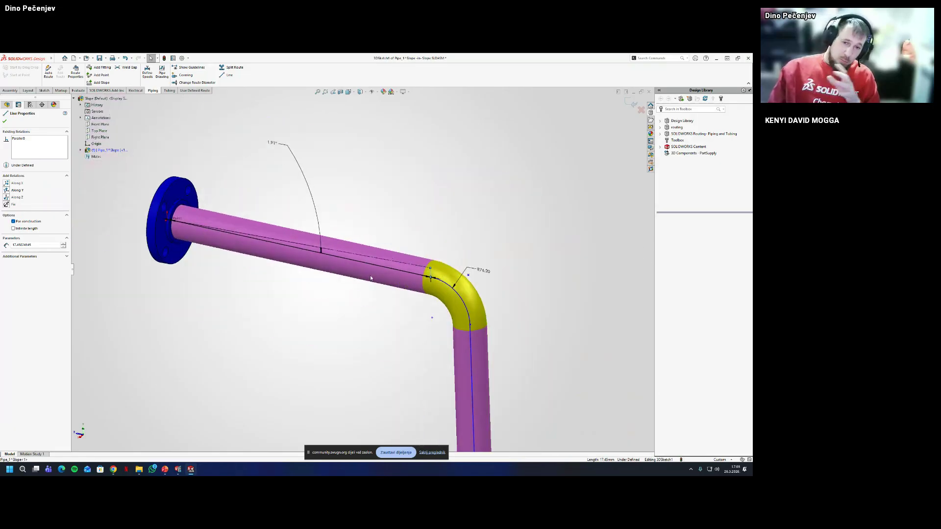
pyautogui.moveTo(336, 317); pyautogui.dragTo(365, 269, button='middle')
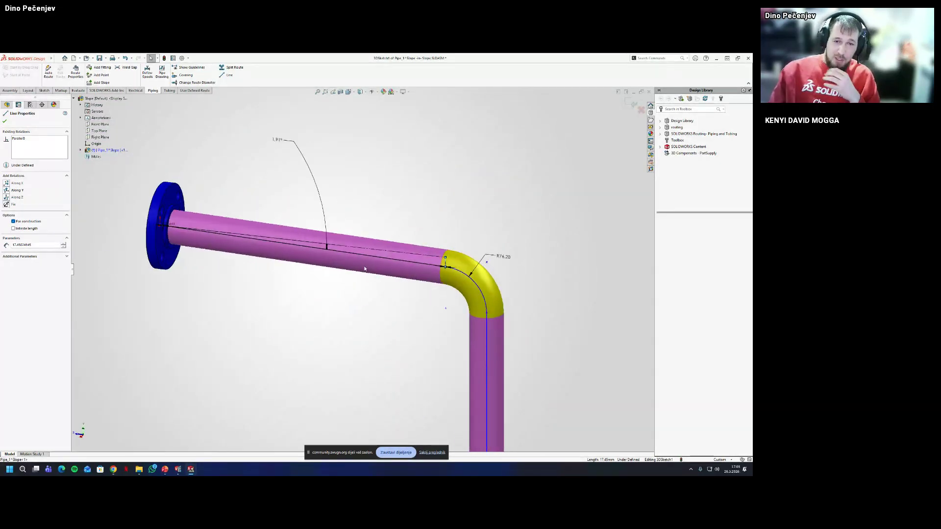
# Remove the slope from the pipe run between the flange and the elbow
pyautogui.click(388, 258)
pyautogui.rightClick(388, 257)
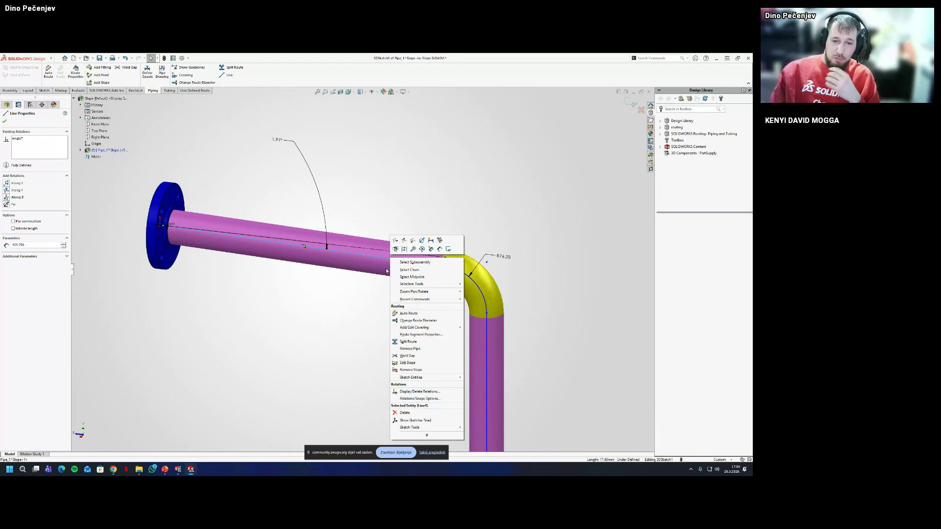
pyautogui.click(404, 374)
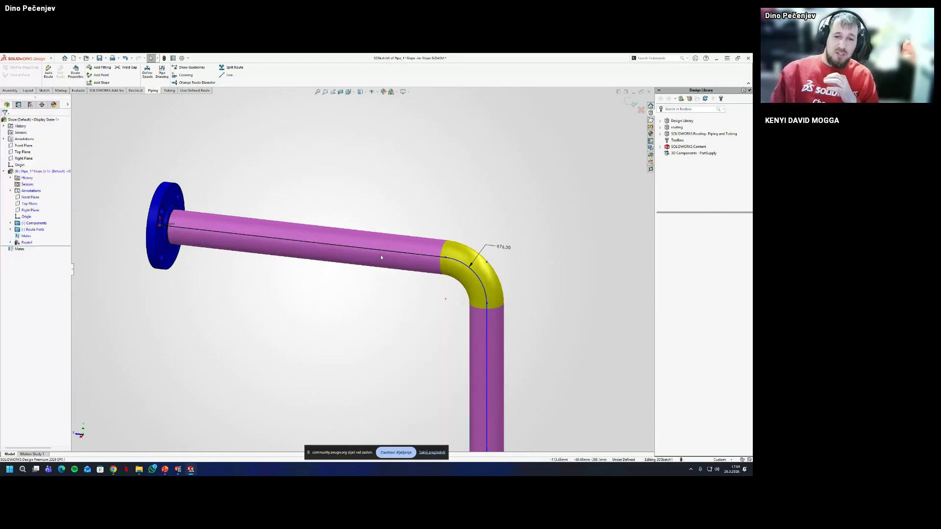
# Add a slope to the pipe run between flange and elbow, using Top Plane as gravity plane and the flange-end point as start point
pyautogui.click(380, 257)
pyautogui.rightClick(381, 256)
pyautogui.click(456, 299)
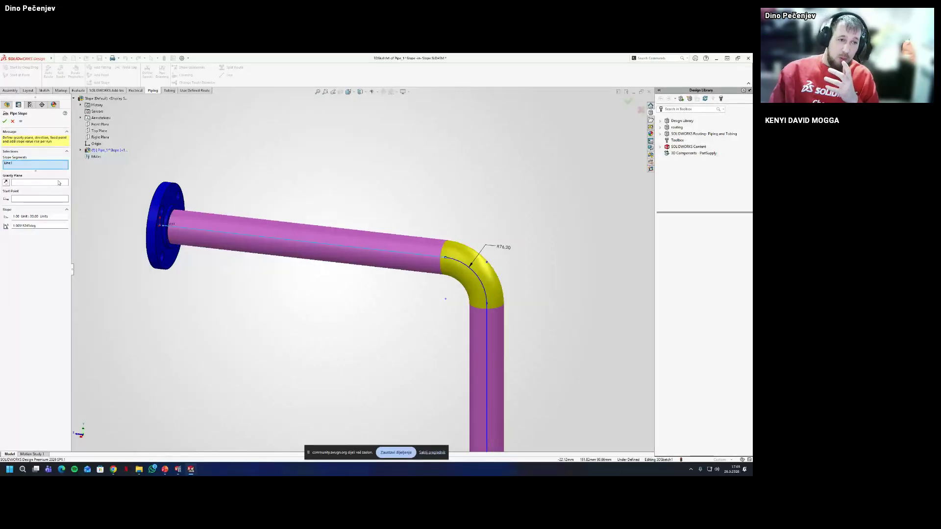
pyautogui.click(59, 183)
pyautogui.click(99, 130)
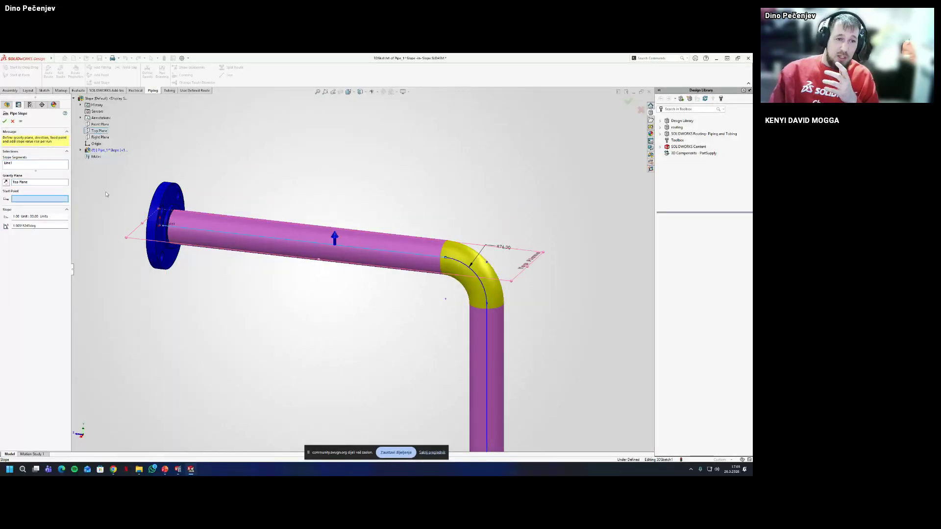
pyautogui.click(161, 225)
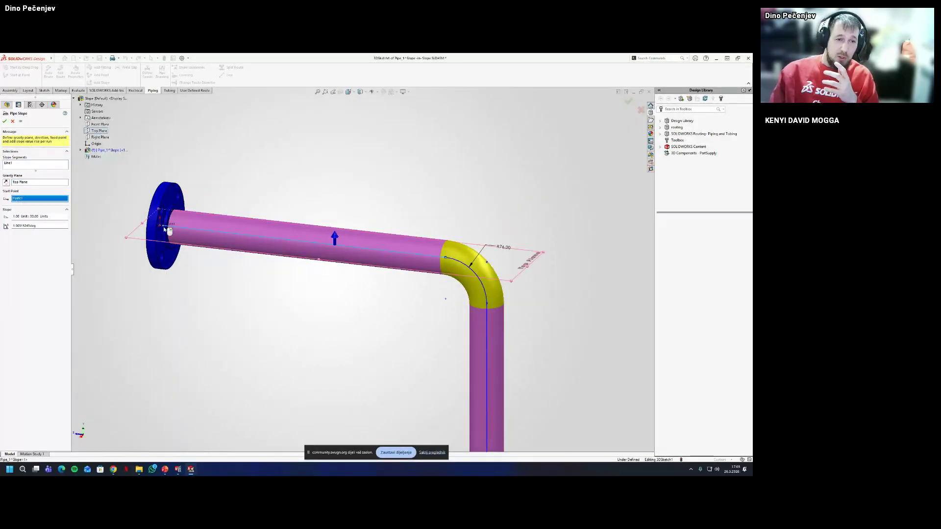
pyautogui.click(5, 121)
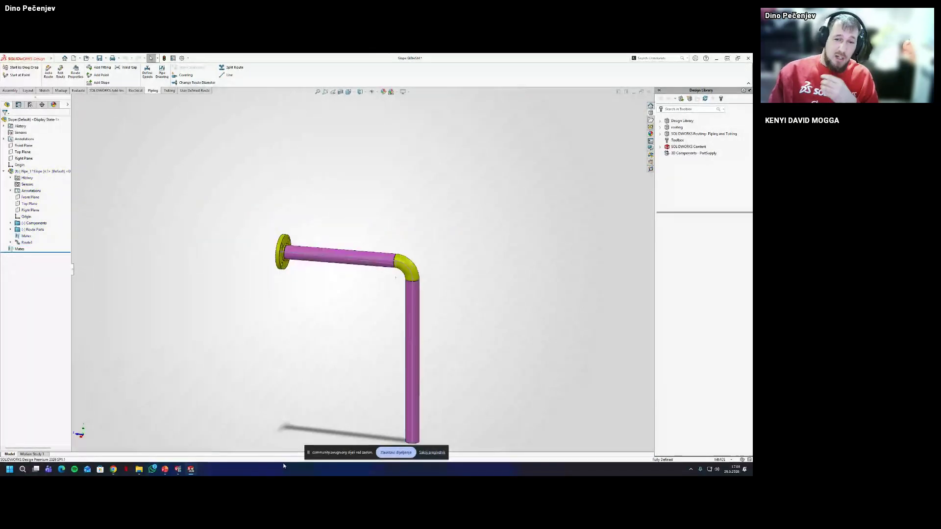
# Open the Piping assembly from the Lesson02 Case Study folder of the SOLIDWORKS Routing: Piping and Tubing library
pyautogui.scroll(3, 361, 338)
pyautogui.moveTo(362, 341); pyautogui.dragTo(359, 365, button='middle')
pyautogui.scroll(-1, 359, 366)
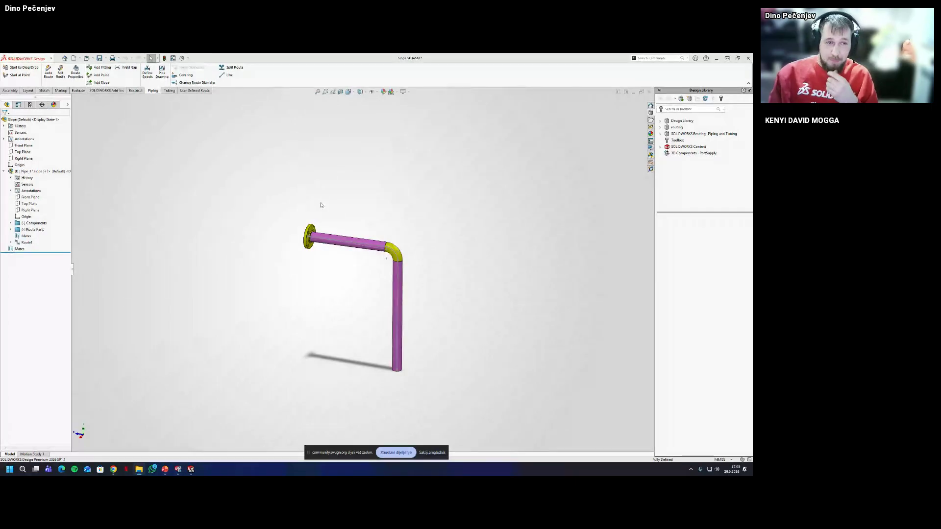
pyautogui.click(660, 134)
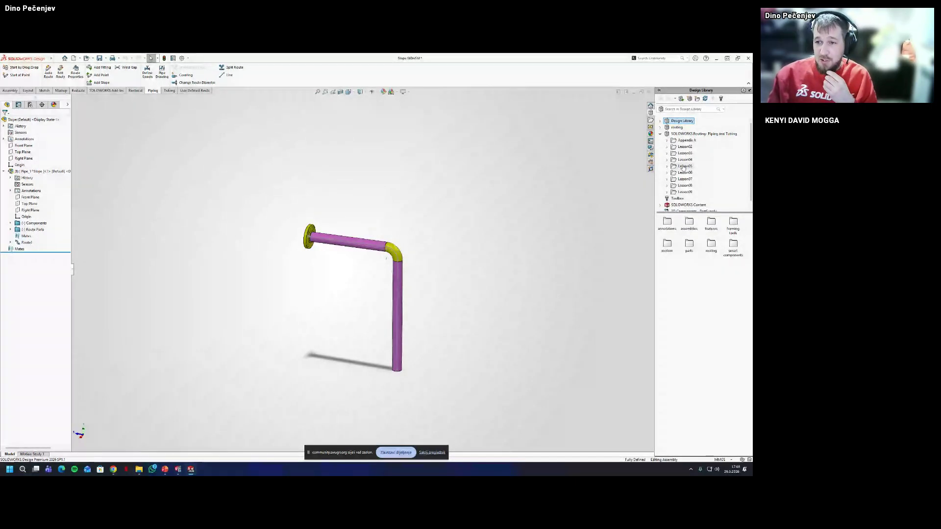
pyautogui.doubleClick(685, 146)
pyautogui.click(693, 153)
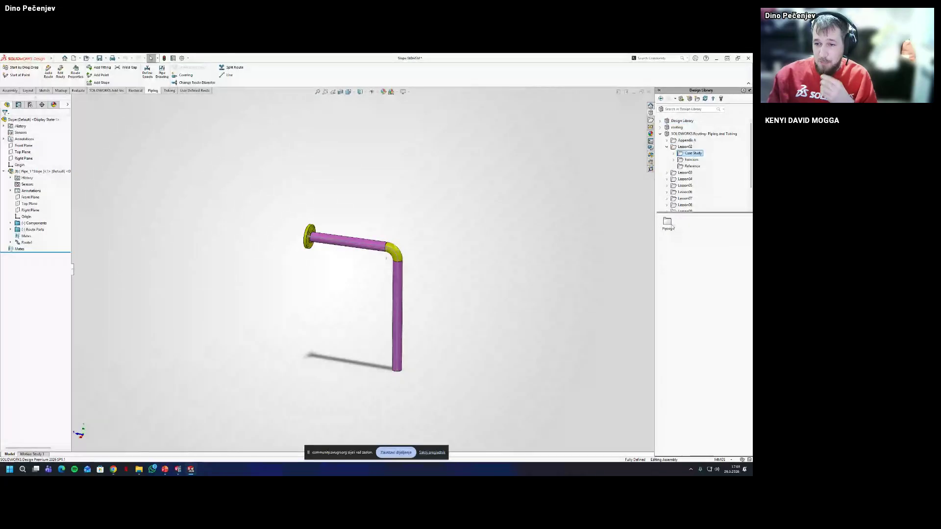
pyautogui.doubleClick(669, 223)
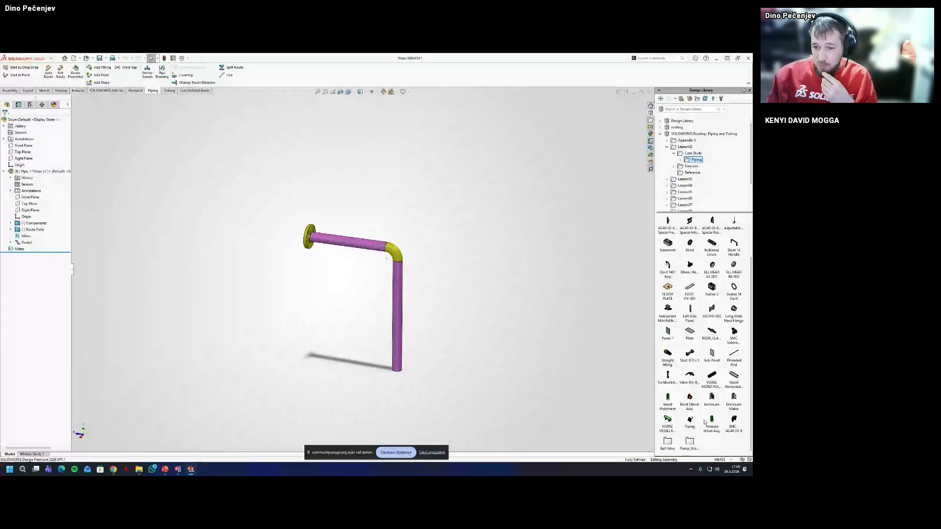
pyautogui.doubleClick(690, 421)
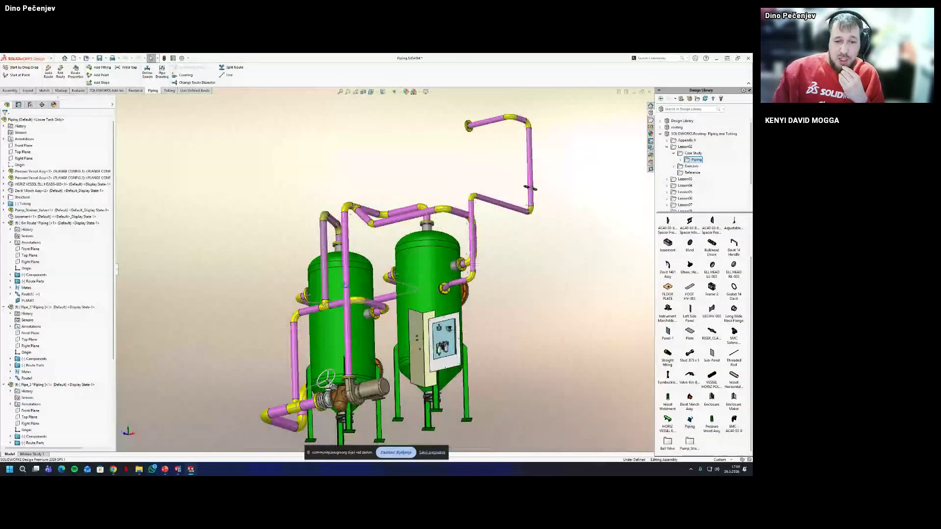
# Open the 6in pipe route beside the pump and handwheel valve for editing
pyautogui.moveTo(373, 343); pyautogui.dragTo(354, 422, button='middle')
pyautogui.scroll(-6, 353, 422)
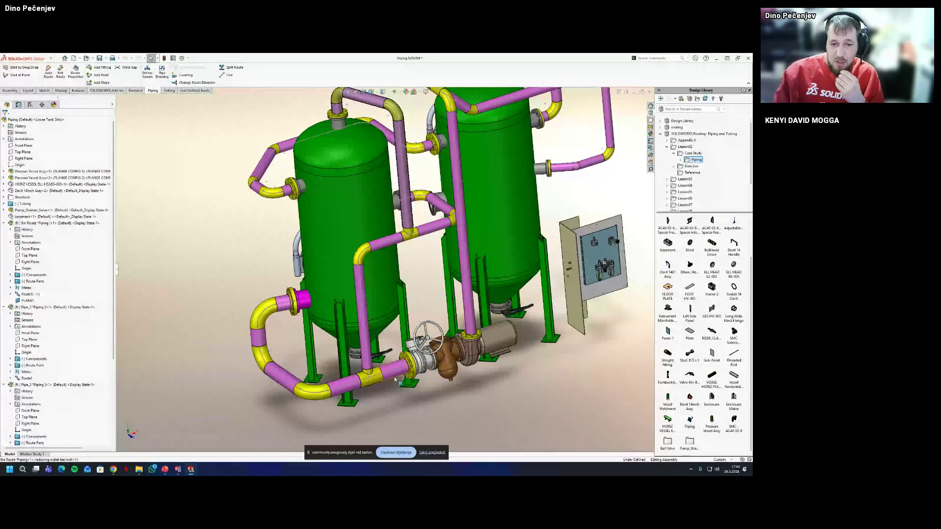
pyautogui.moveTo(394, 376); pyautogui.dragTo(365, 362, button='middle')
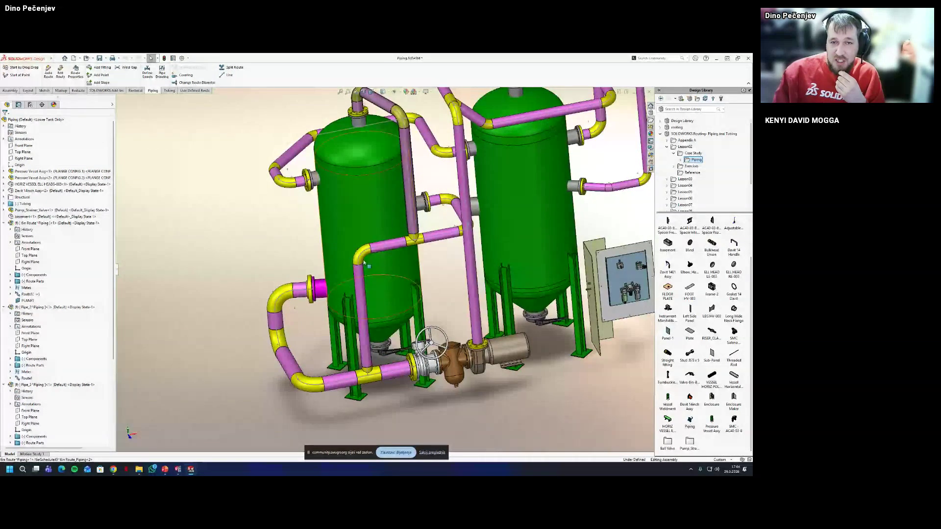
pyautogui.moveTo(364, 264); pyautogui.dragTo(404, 175, button='middle')
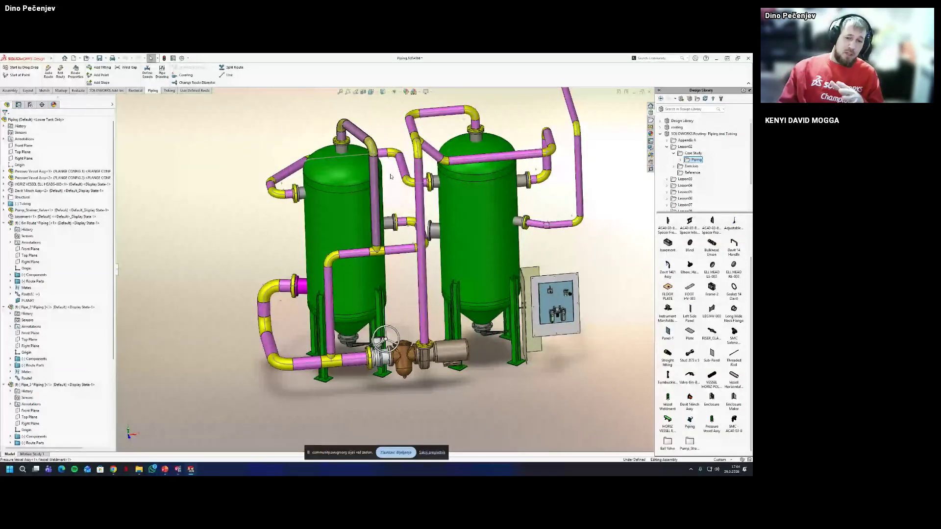
pyautogui.rightClick(352, 360)
pyautogui.click(373, 404)
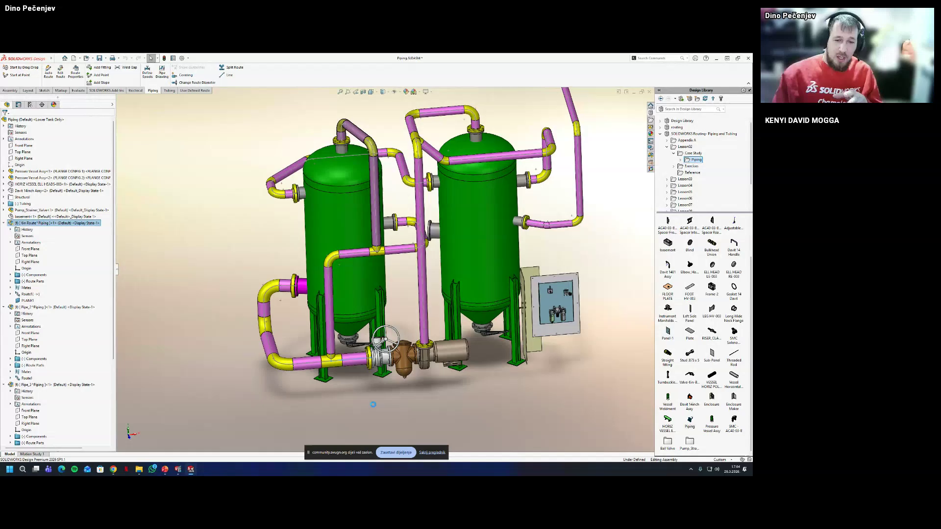
# Examine the route's pipe segments, tees and flanges between the handwheel valve and the tank
pyautogui.rightClick(356, 359)
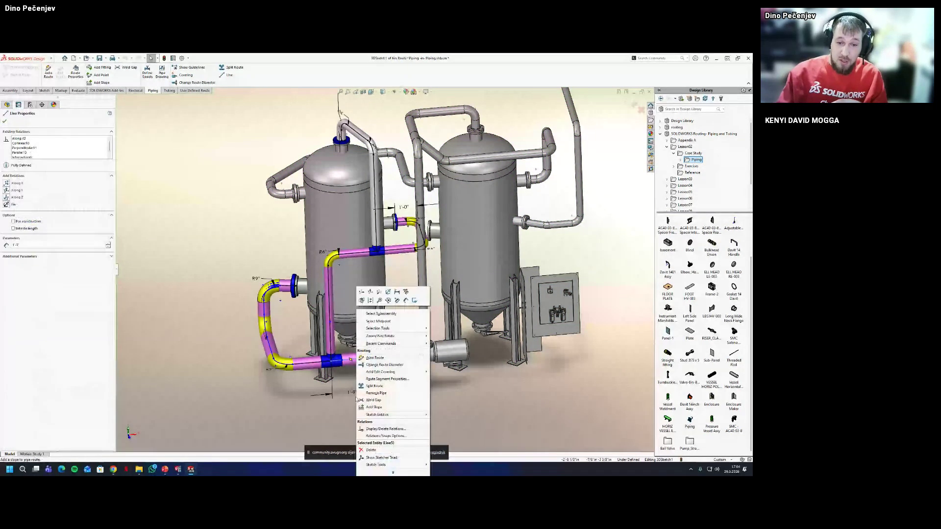
pyautogui.press('Escape')
pyautogui.scroll(-3, 380, 336)
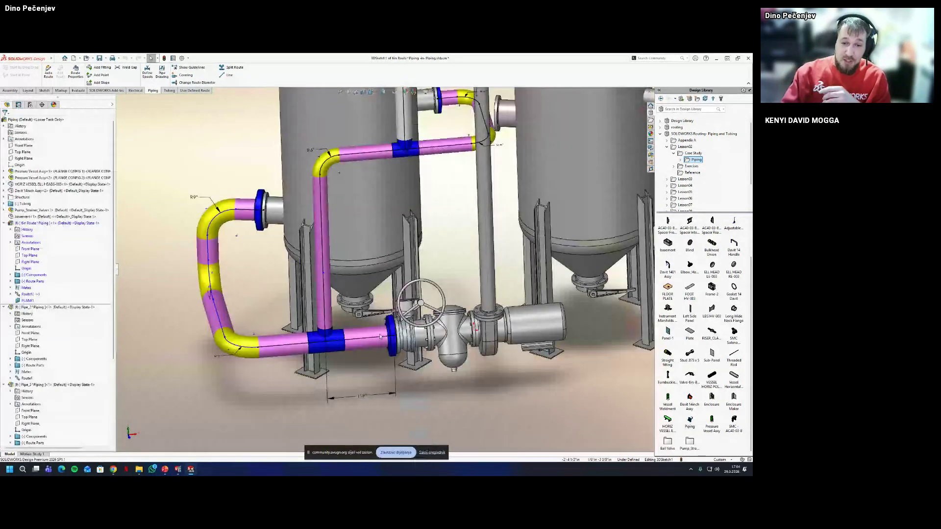
pyautogui.click(381, 336)
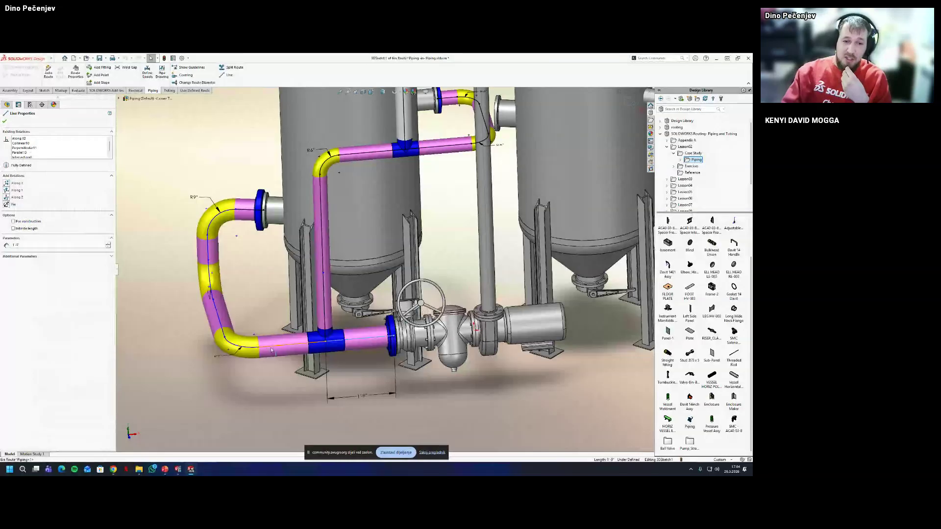
pyautogui.moveTo(155, 179); pyautogui.dragTo(284, 395)
pyautogui.scroll(2, 386, 271)
pyautogui.moveTo(290, 165); pyautogui.dragTo(388, 279)
pyautogui.moveTo(387, 279); pyautogui.dragTo(370, 228, button='middle')
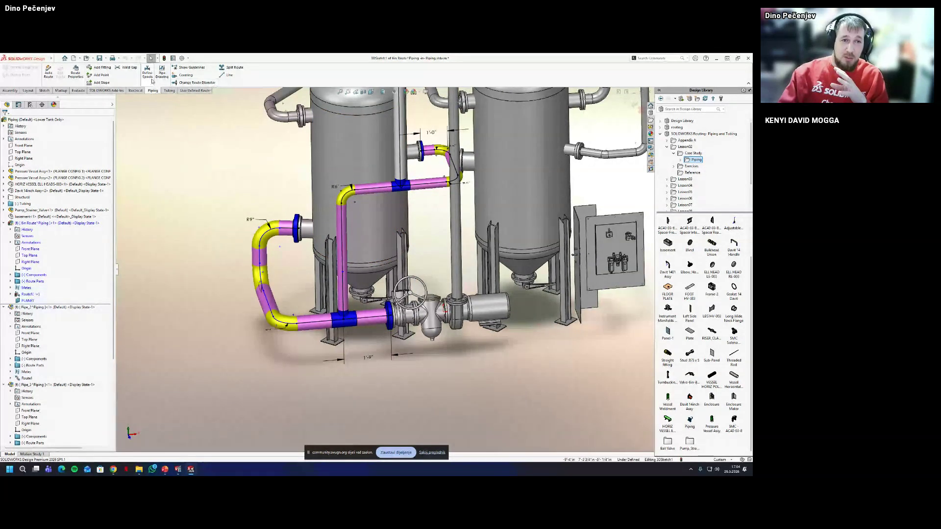
pyautogui.keyDown('ctrl'); pyautogui.moveTo(417, 155); pyautogui.dragTo(380, 194, button='middle'); pyautogui.keyUp('ctrl')
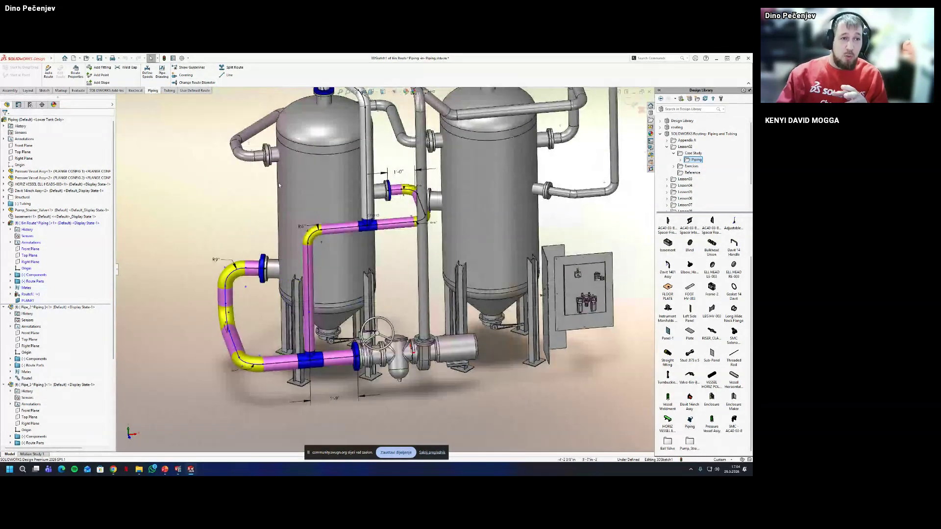
# Start Change Route Diameter on the segment between valve flange and lower tee, making the first fitting driving with configuration Slip On Flange 400-NPS4
pyautogui.click(632, 103)
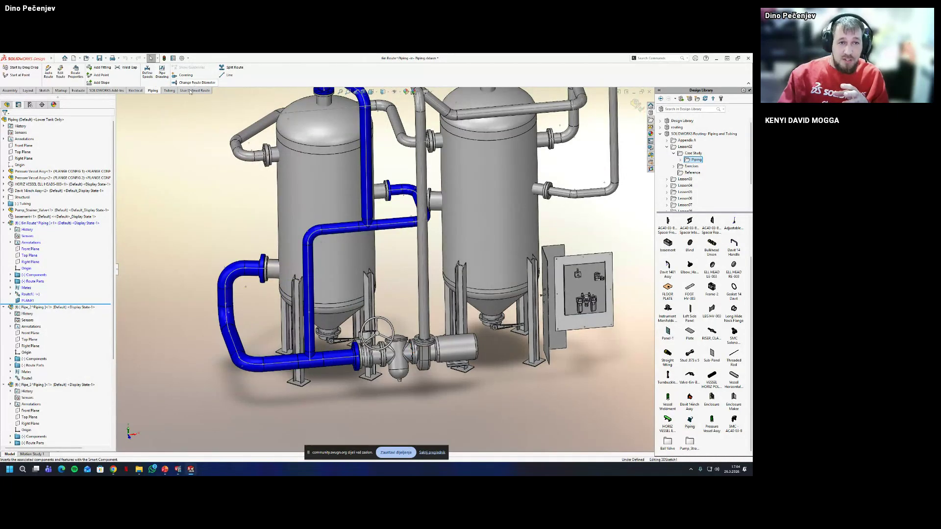
pyautogui.click(195, 83)
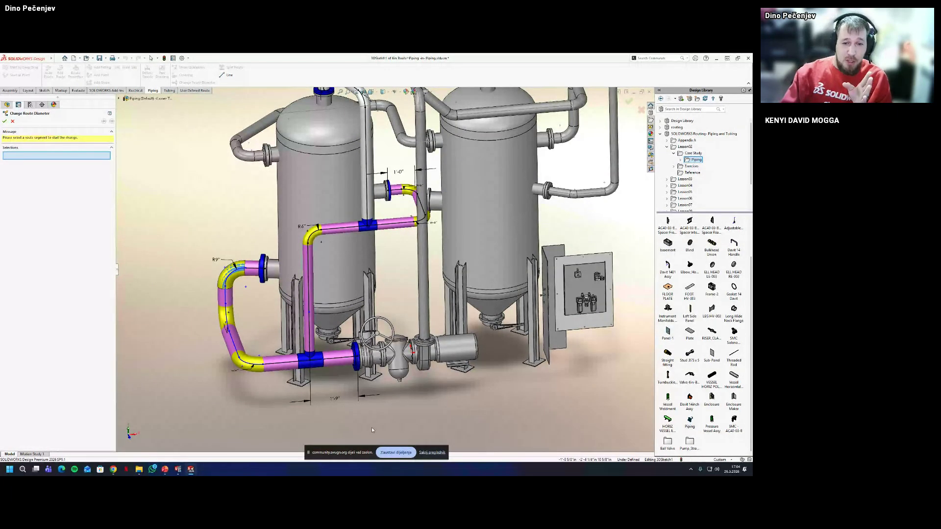
pyautogui.click(321, 364)
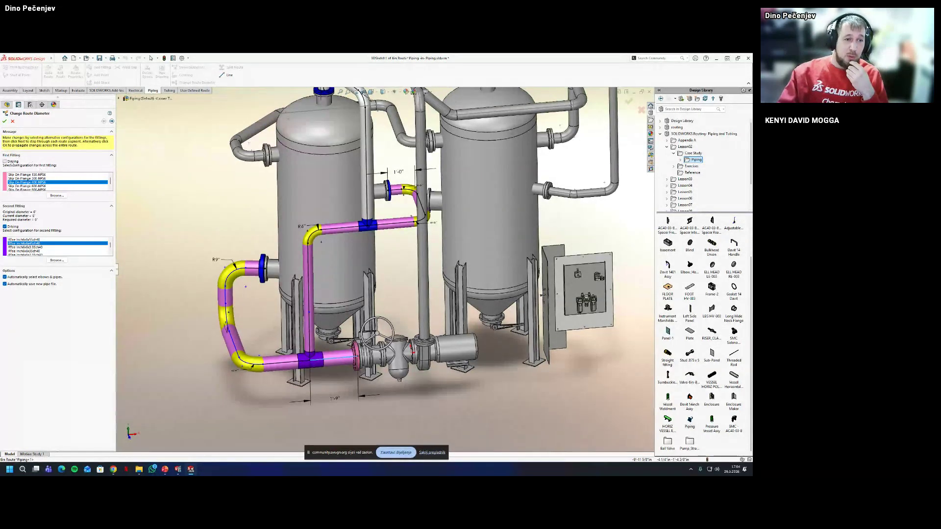
pyautogui.click(5, 161)
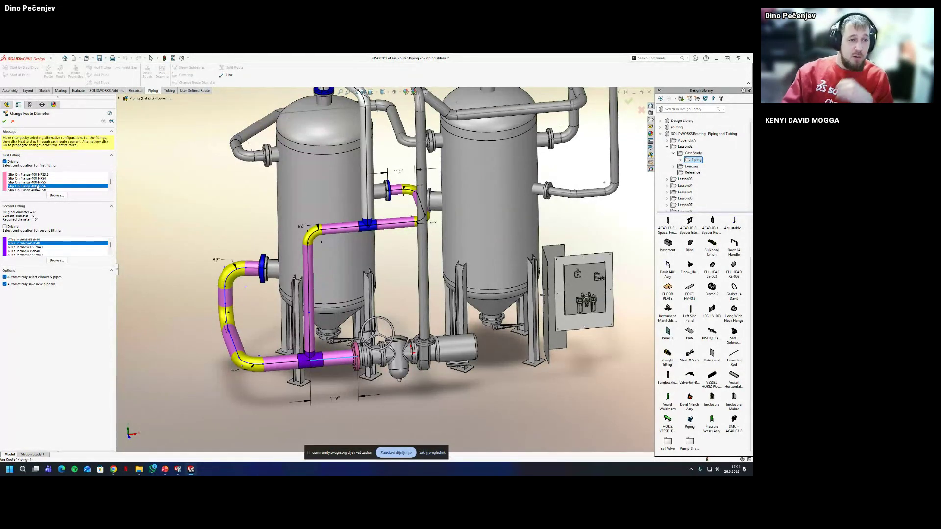
pyautogui.scroll(2, 47, 191)
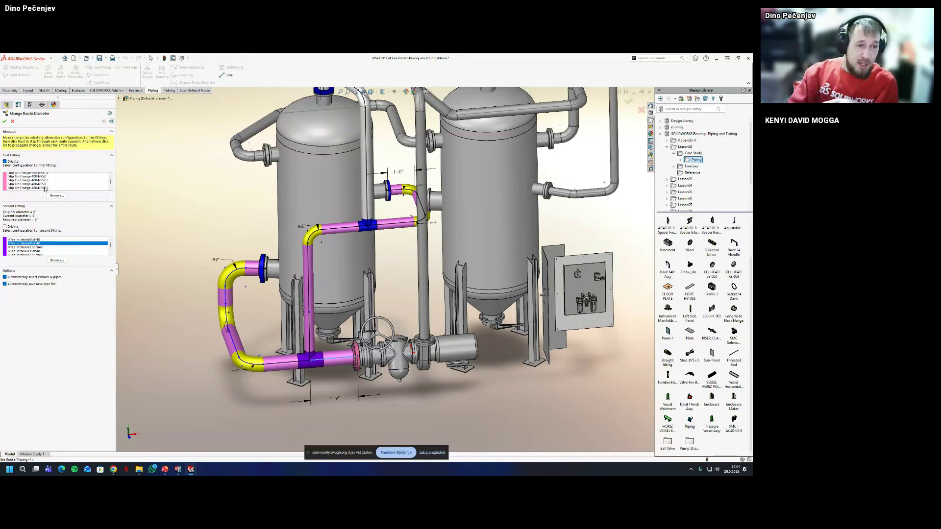
pyautogui.scroll(-2, 52, 186)
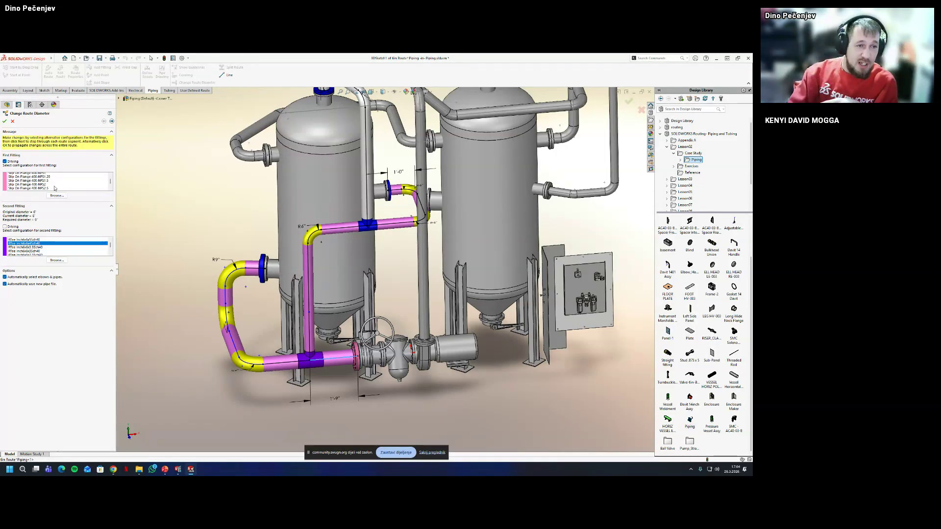
pyautogui.click(47, 185)
pyautogui.click(48, 179)
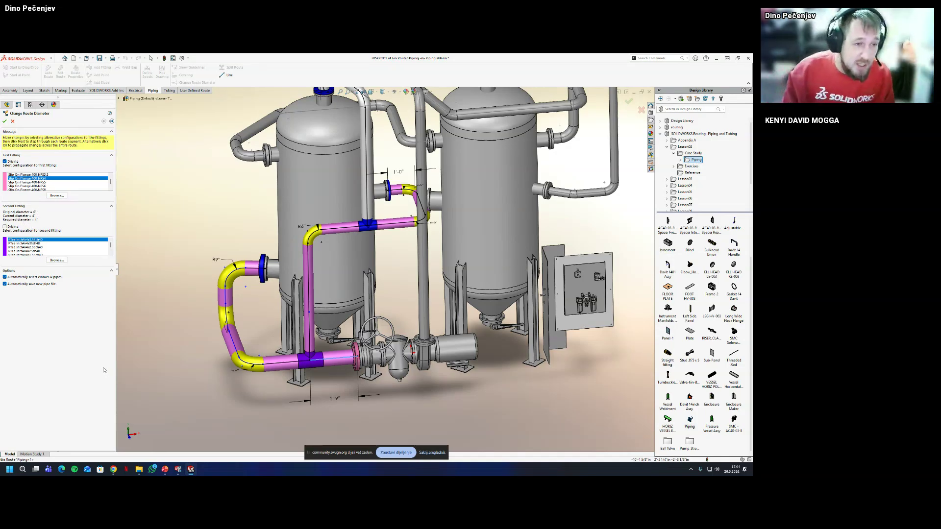
# Choose a 4-inch reducing tee configuration for the second fitting and advance to the next route segment
pyautogui.click(28, 244)
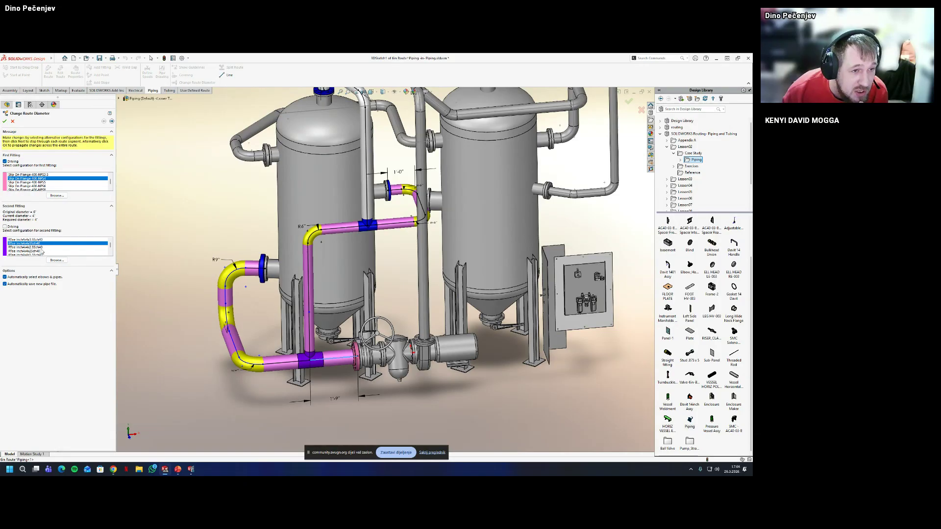
pyautogui.click(38, 251)
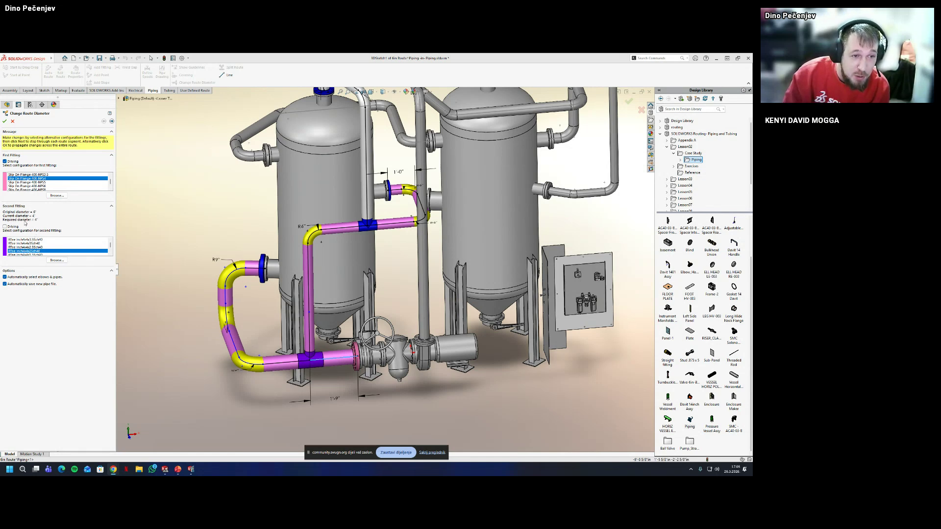
pyautogui.click(112, 121)
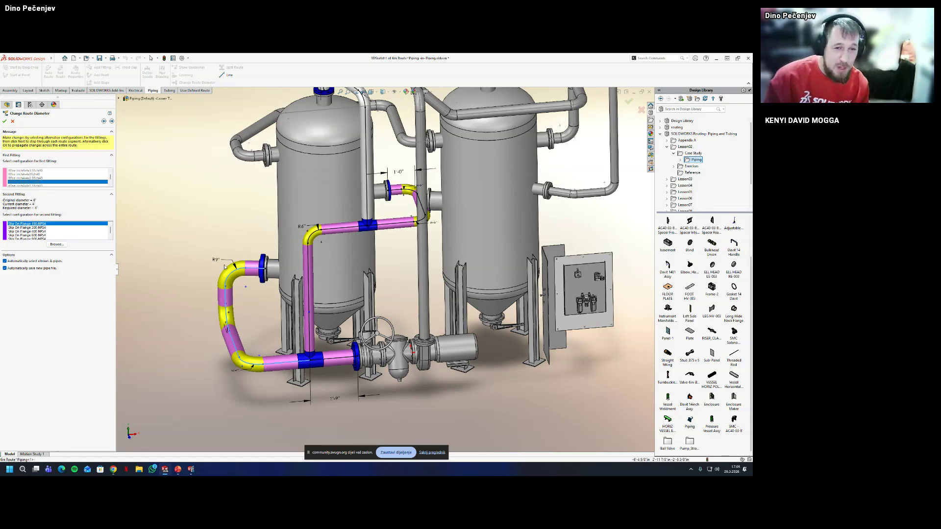
# Keep the looping segment's flange configuration and set the tee on the upper horizontal run to Tee inch 2 Sch80
pyautogui.moveTo(227, 266); pyautogui.dragTo(192, 246, button='middle')
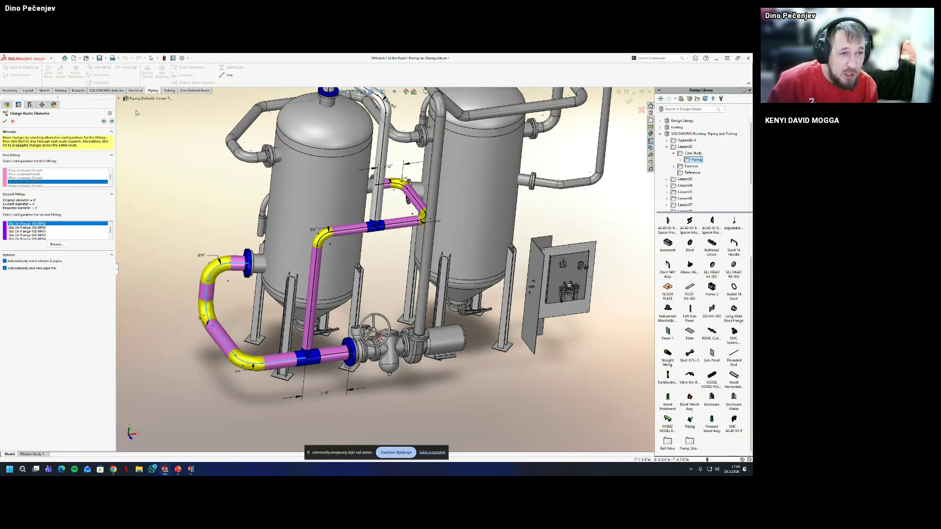
pyautogui.click(112, 121)
pyautogui.moveTo(287, 330); pyautogui.dragTo(278, 336, button='middle')
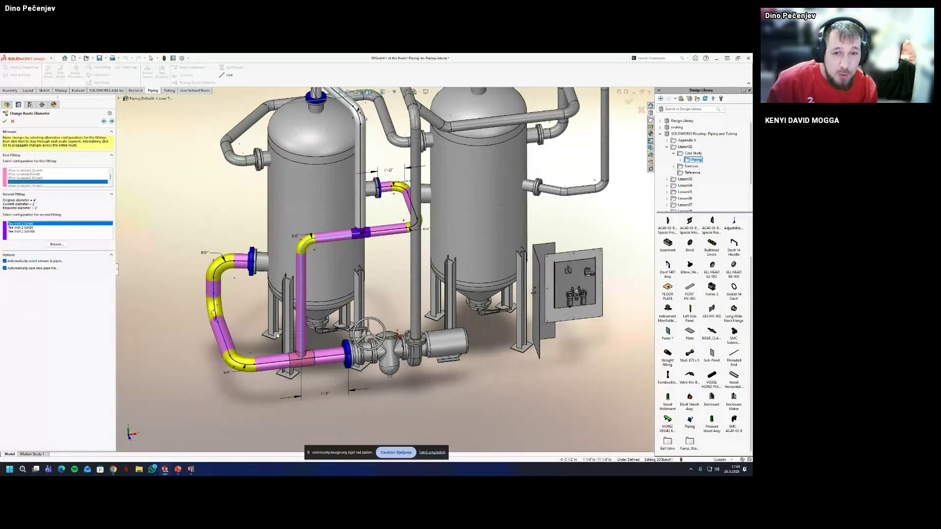
pyautogui.scroll(-2, 278, 336)
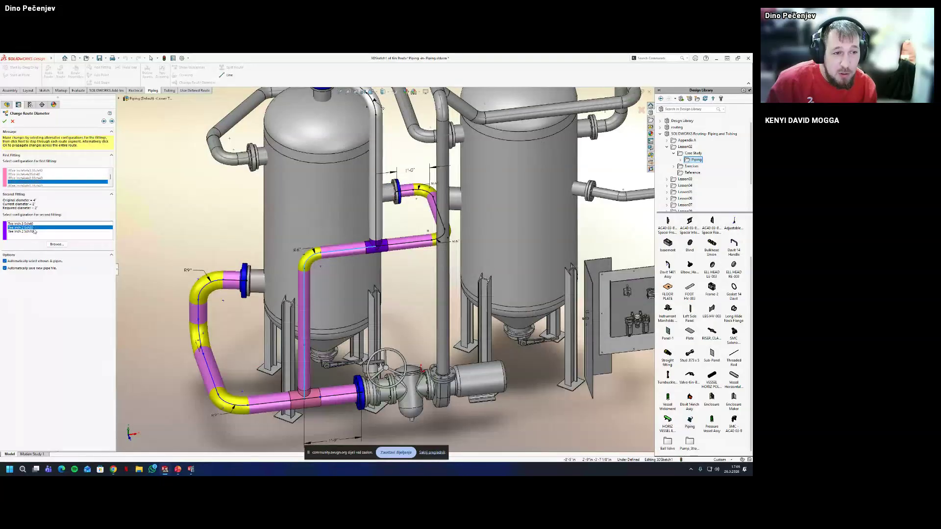
pyautogui.click(36, 228)
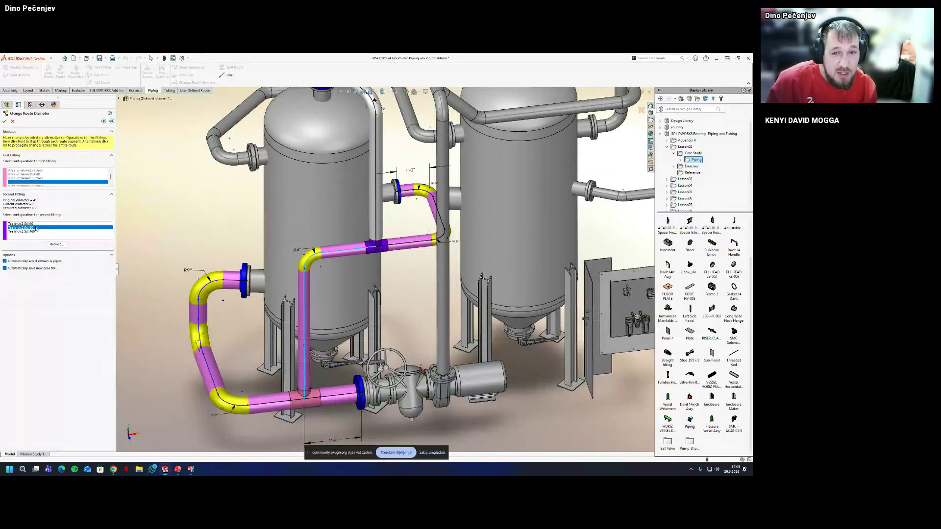
pyautogui.click(111, 122)
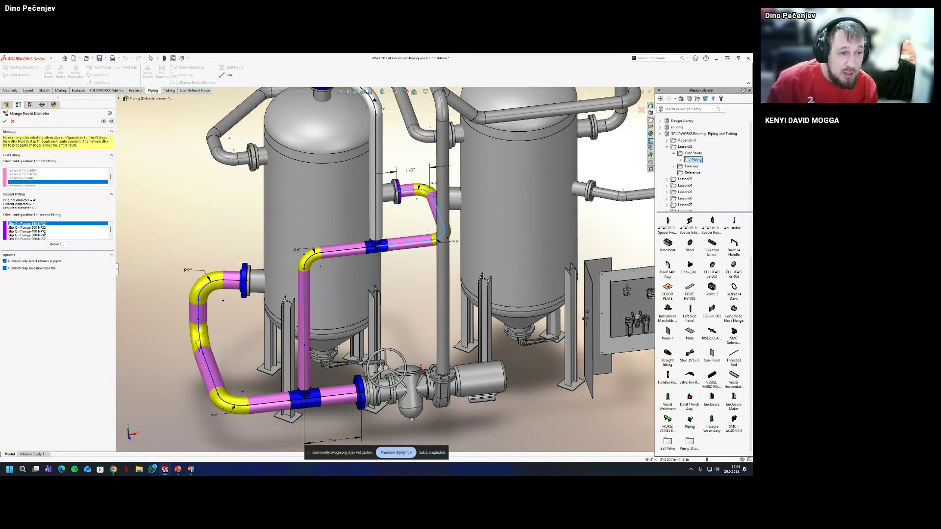
# Use the NPS2 slip-on flange as second fitting, keep automatic elbow and pipe selection enabled, and apply the route diameter change
pyautogui.click(43, 231)
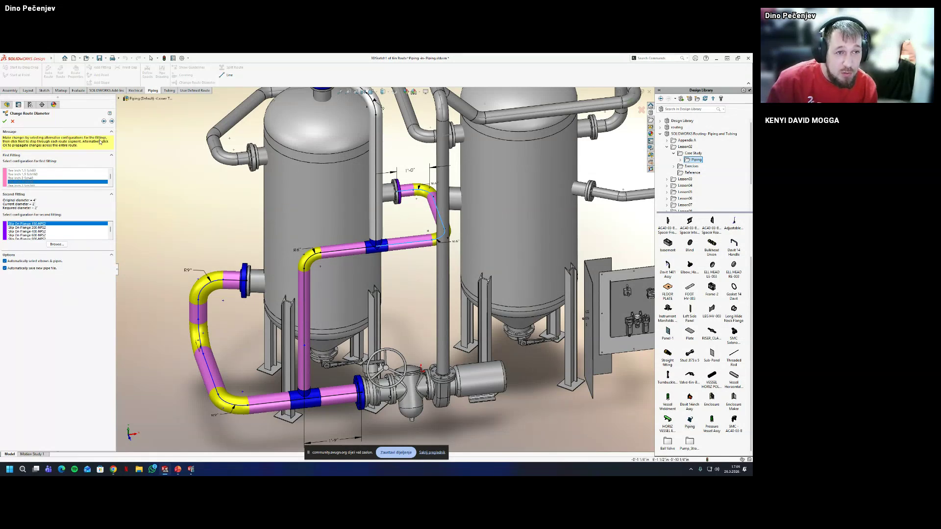
pyautogui.press('f')
pyautogui.scroll(-3, 326, 350)
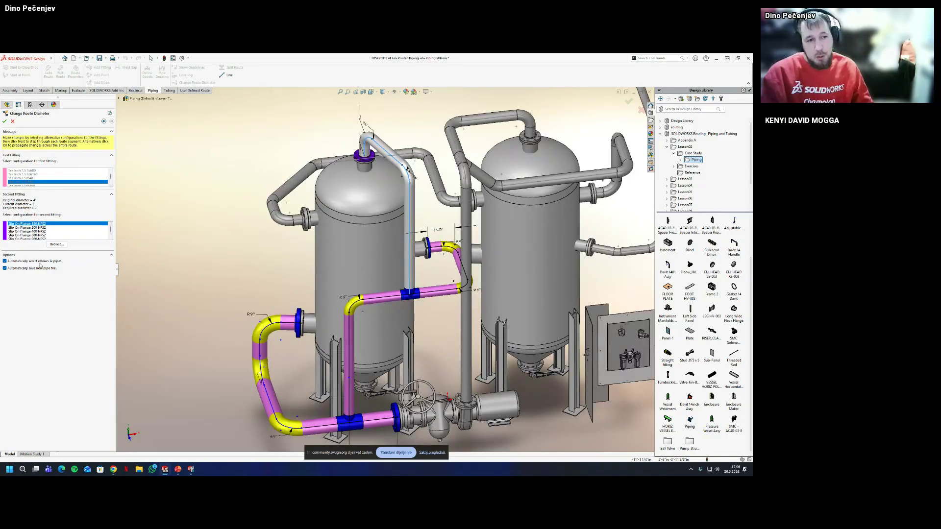
pyautogui.click(22, 261)
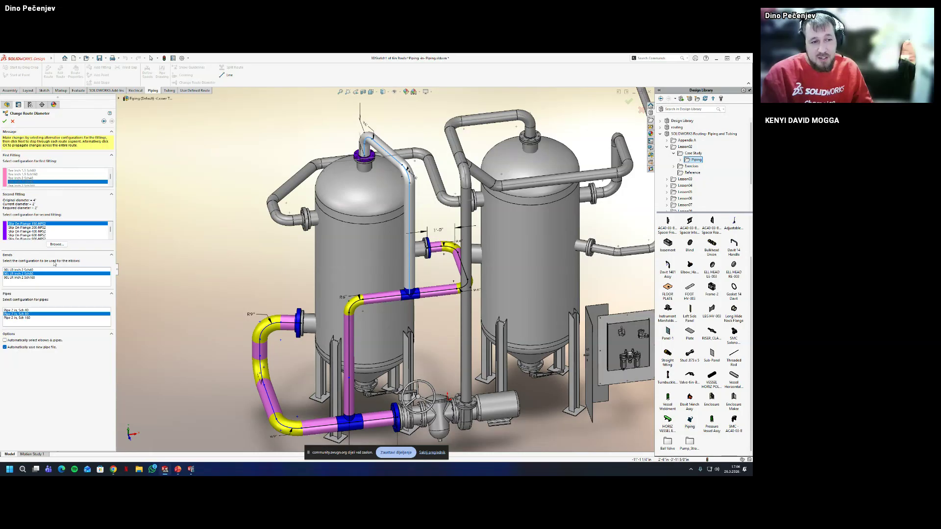
pyautogui.click(38, 341)
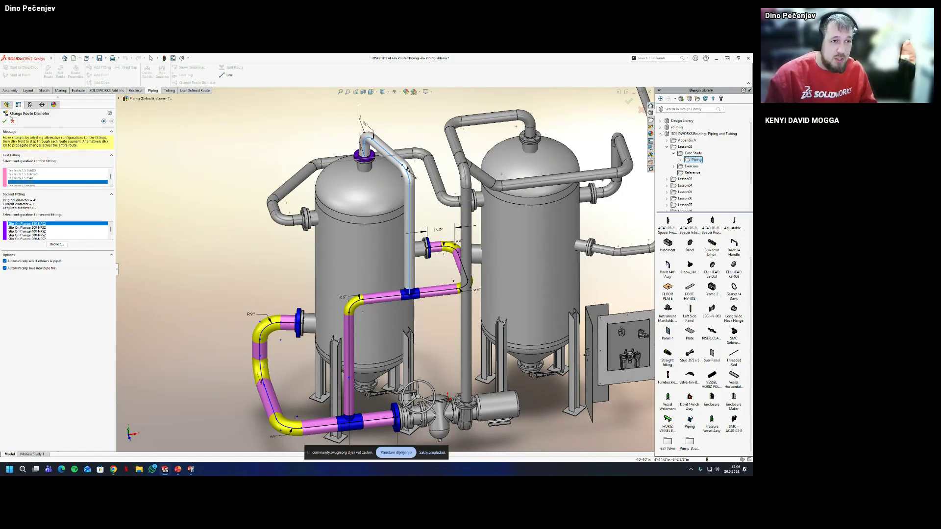
pyautogui.click(4, 121)
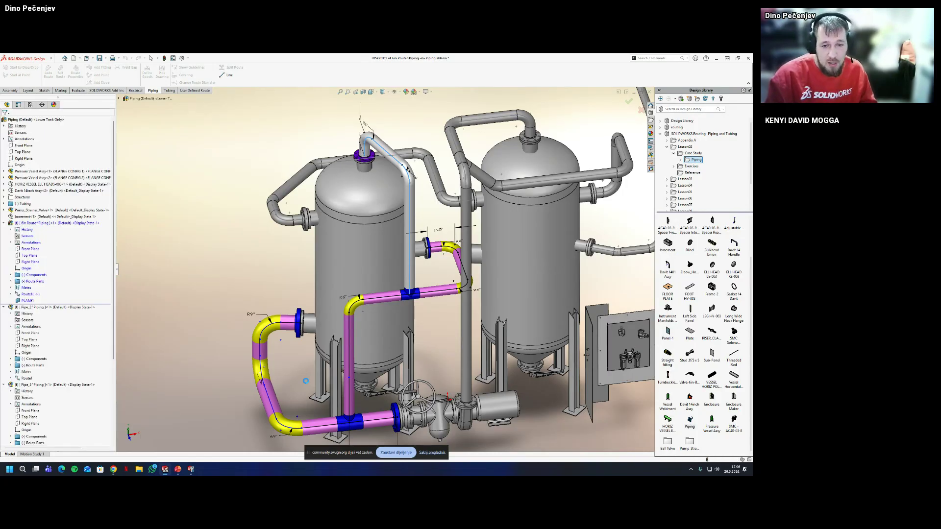
# Check the resized pipe segments and fittings between the valve and the tank, and exit route editing to the Piping assembly
pyautogui.scroll(-2, 391, 424)
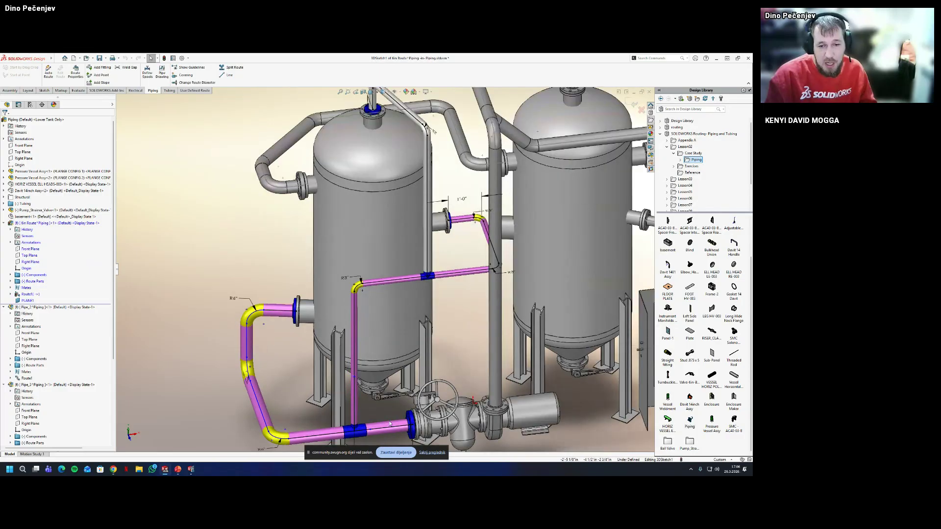
pyautogui.scroll(-2, 390, 424)
pyautogui.moveTo(390, 423); pyautogui.dragTo(402, 382, button='middle')
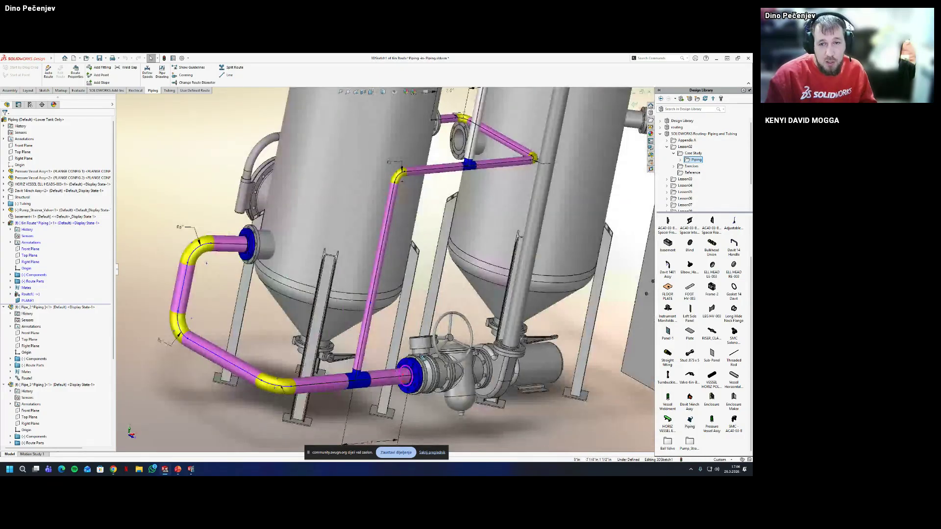
pyautogui.scroll(4, 403, 375)
pyautogui.scroll(-3, 408, 132)
pyautogui.moveTo(402, 245)
pyautogui.mouseDown(button='middle')
pyautogui.moveTo(417, 220)
pyautogui.moveTo(412, 254)
pyautogui.mouseUp(button='middle')
pyautogui.scroll(1, 413, 254)
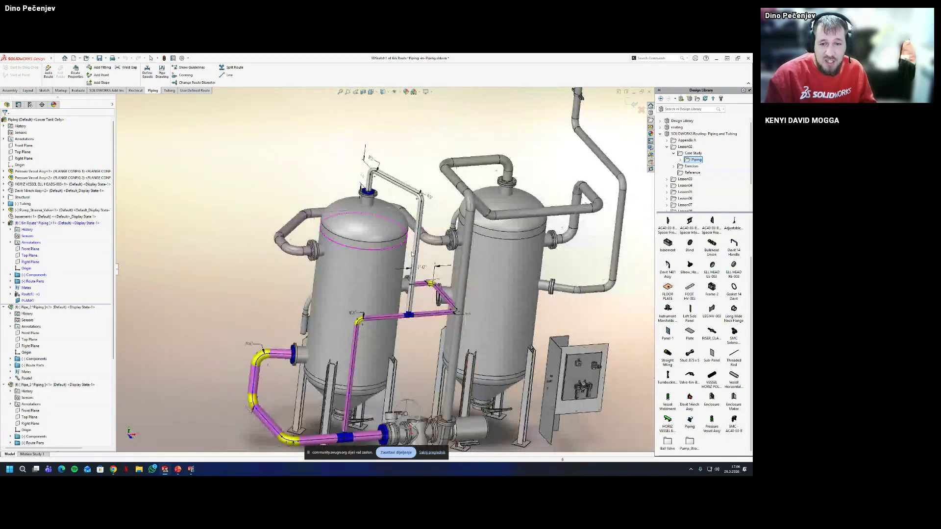
pyautogui.scroll(-2, 398, 309)
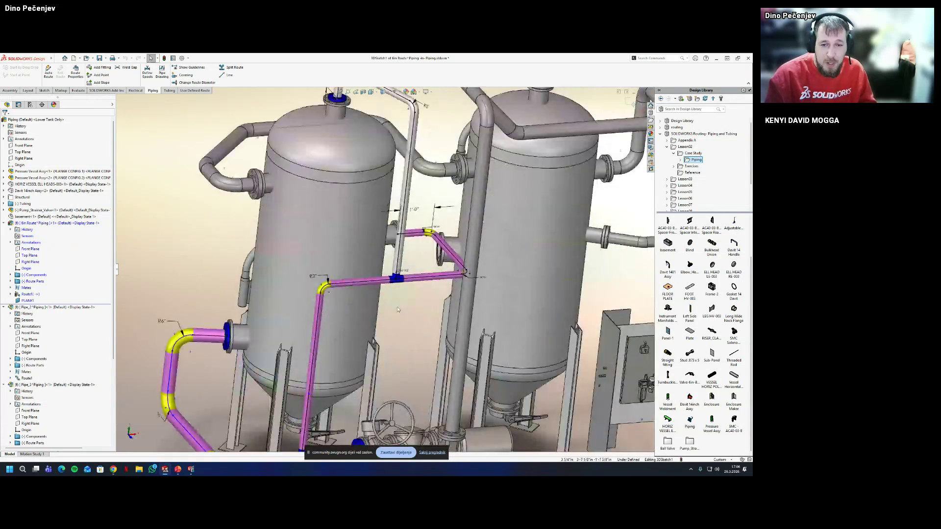
pyautogui.click(627, 92)
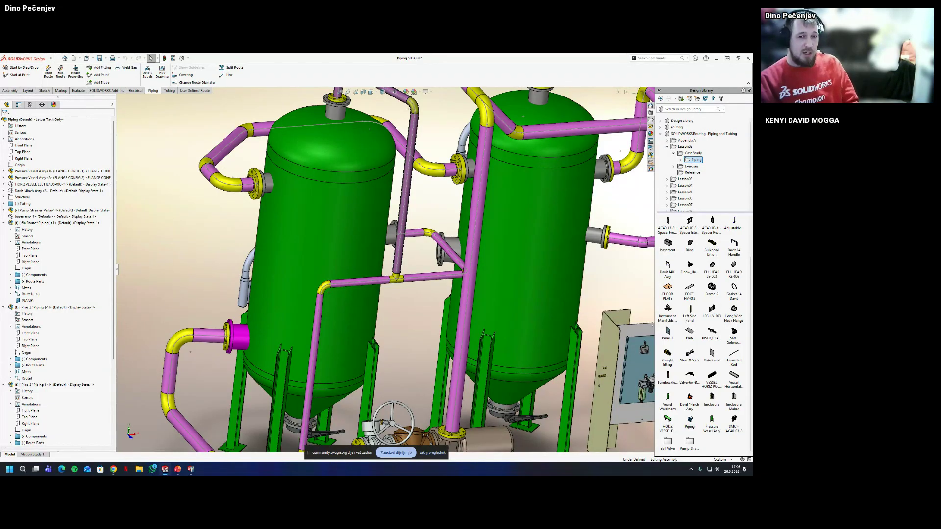
# Examine the angled pipe branch, its elbows and the vertical riser of the route running above the two tanks
pyautogui.click(136, 90)
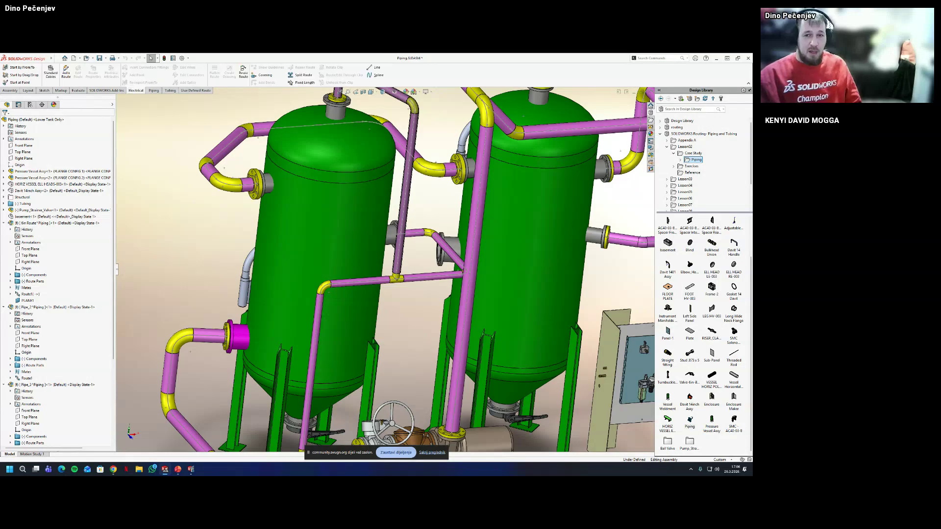
pyautogui.moveTo(226, 257); pyautogui.dragTo(373, 231, button='middle')
pyautogui.click(376, 235)
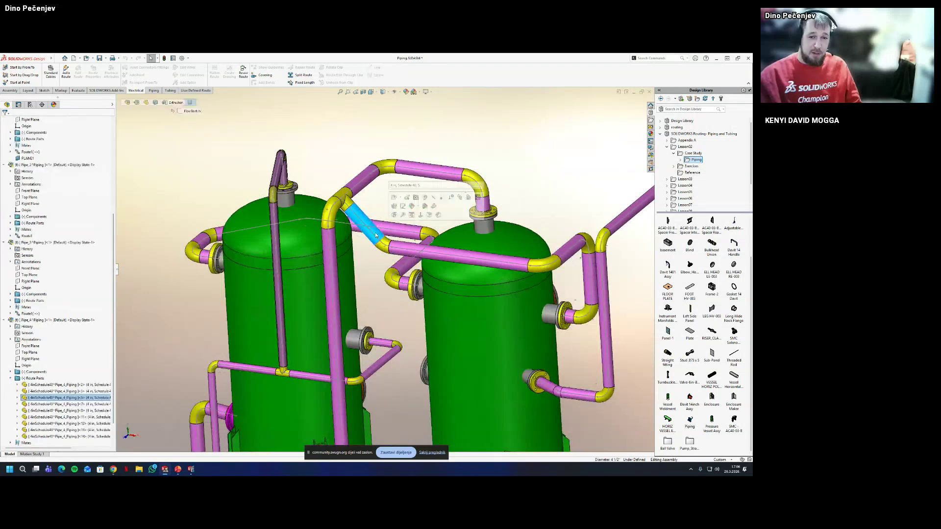
pyautogui.scroll(-5, 375, 234)
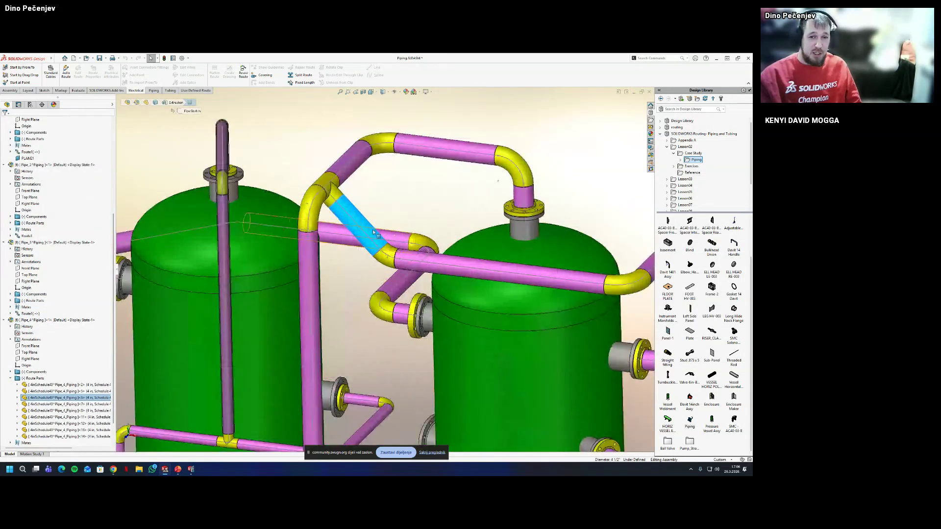
pyautogui.scroll(-3, 374, 232)
pyautogui.click(511, 169)
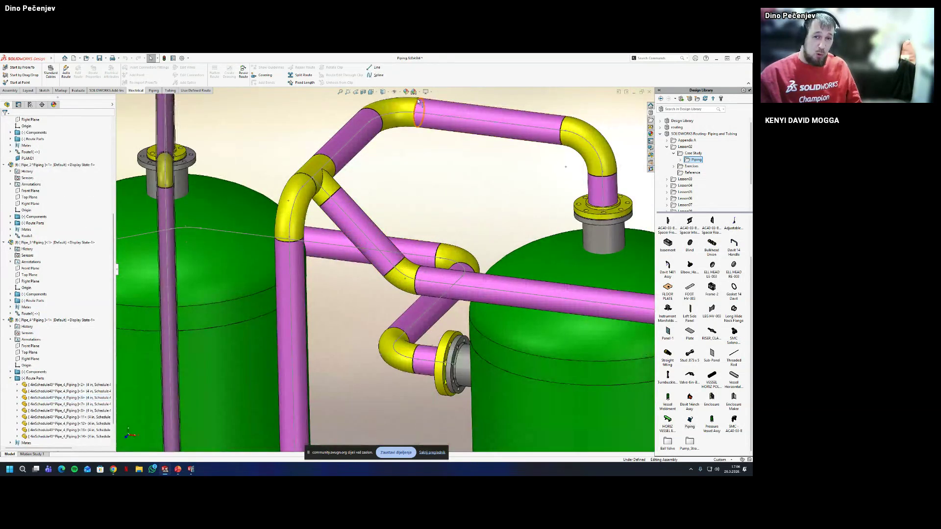
pyautogui.moveTo(513, 249)
pyautogui.mouseDown()
pyautogui.moveTo(330, 126)
pyautogui.moveTo(268, 93)
pyautogui.moveTo(261, 99)
pyautogui.moveTo(269, 109)
pyautogui.moveTo(253, 105)
pyautogui.moveTo(259, 100)
pyautogui.mouseUp()
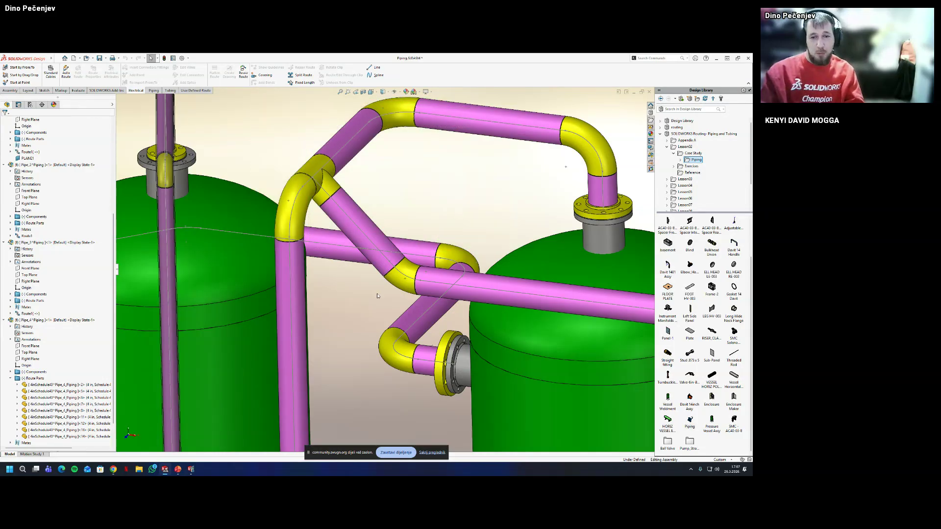
pyautogui.moveTo(344, 326); pyautogui.dragTo(473, 232)
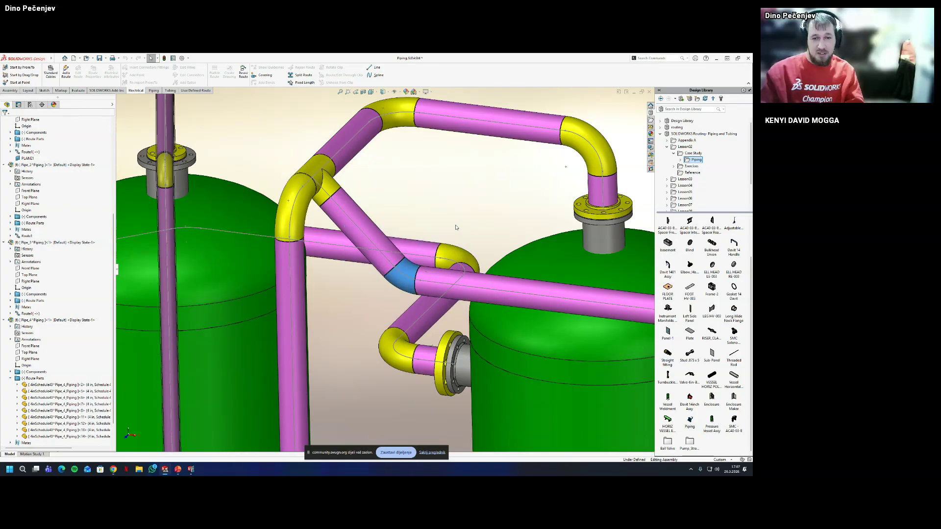
pyautogui.moveTo(454, 225); pyautogui.dragTo(340, 297, button='middle')
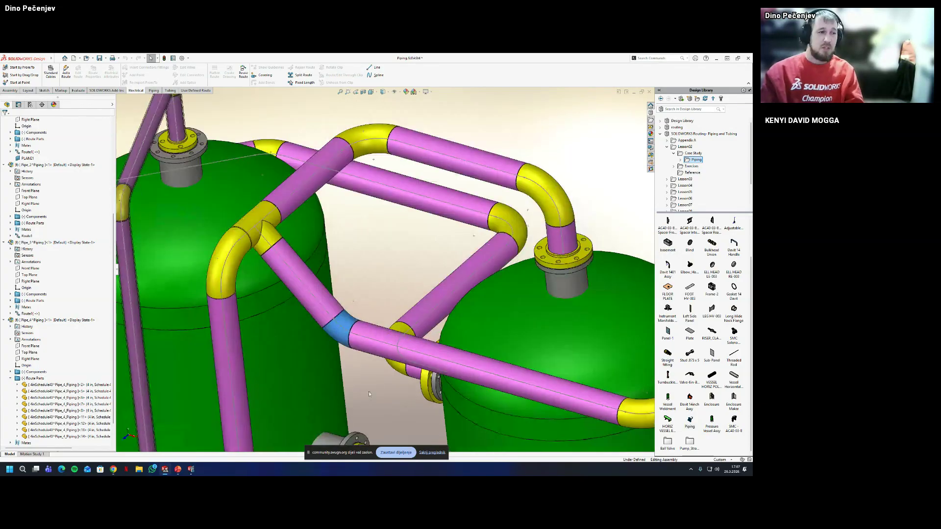
pyautogui.moveTo(369, 393); pyautogui.dragTo(361, 336, button='middle')
pyautogui.scroll(3, 387, 364)
pyautogui.moveTo(473, 130); pyautogui.dragTo(378, 242, button='middle')
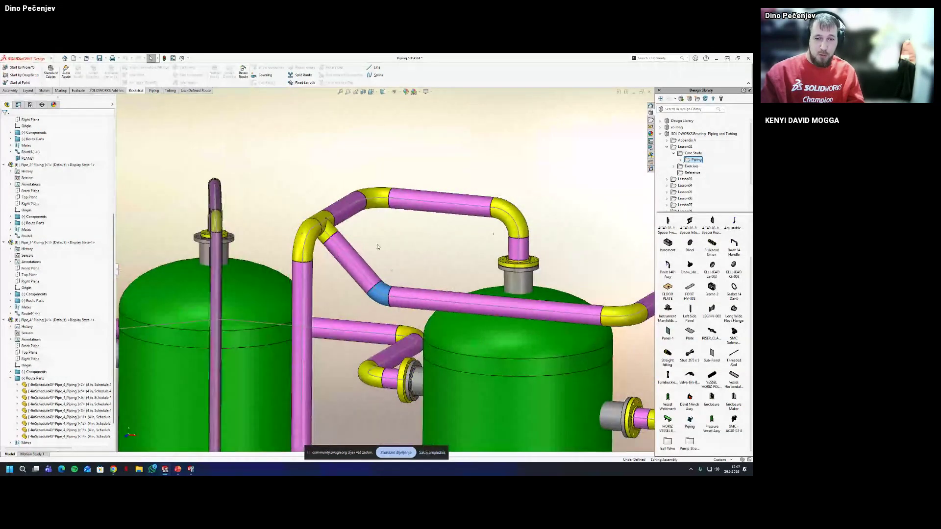
pyautogui.click(302, 283)
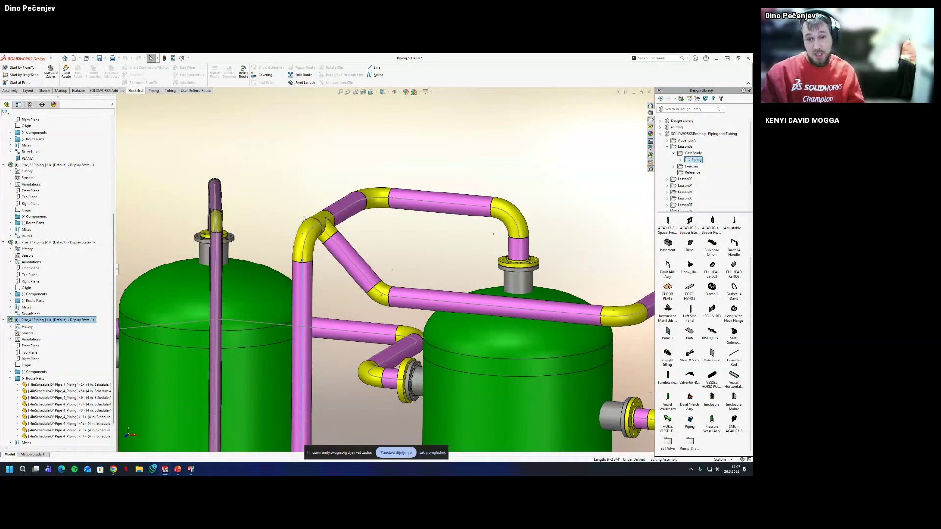
pyautogui.moveTo(306, 208); pyautogui.dragTo(410, 265, button='middle')
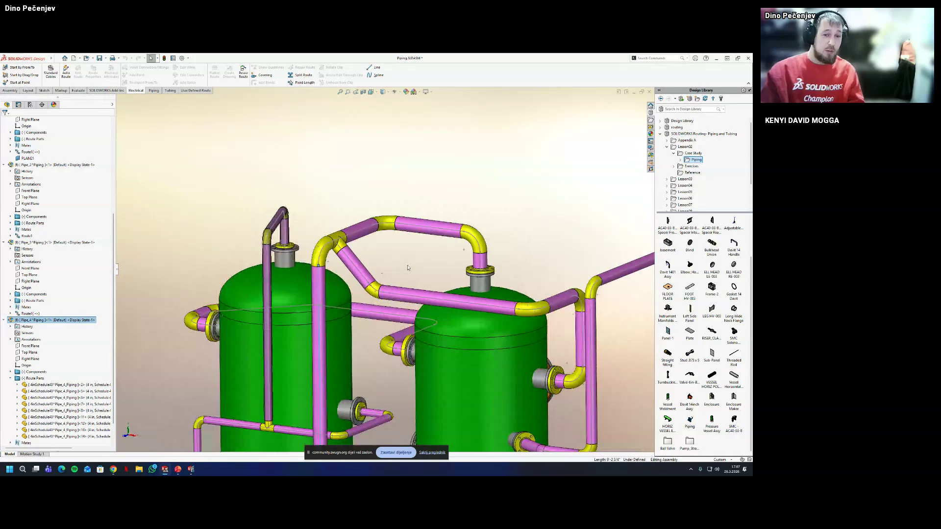
pyautogui.click(407, 268)
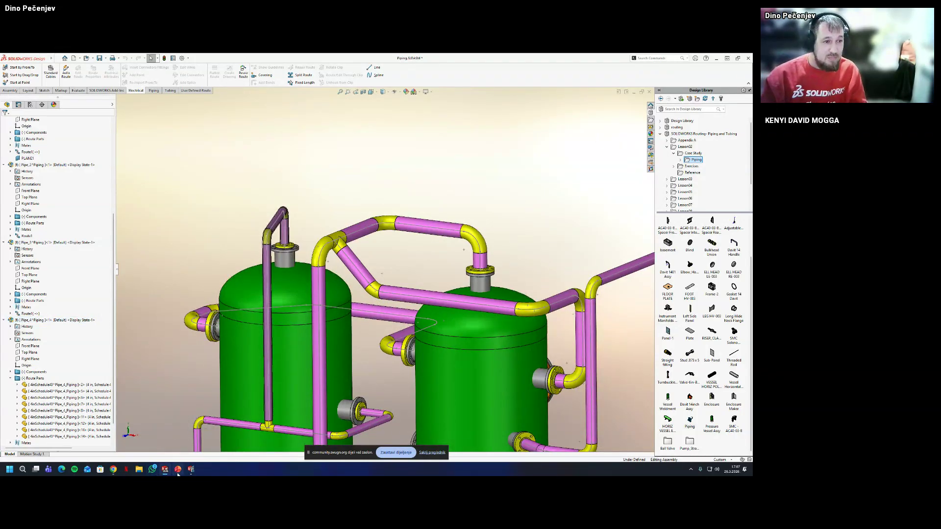
# Switch to the PowerPoint presentation, start the slide show and advance to the Routing Spools & Drawings slide
pyautogui.moveTo(177, 469)
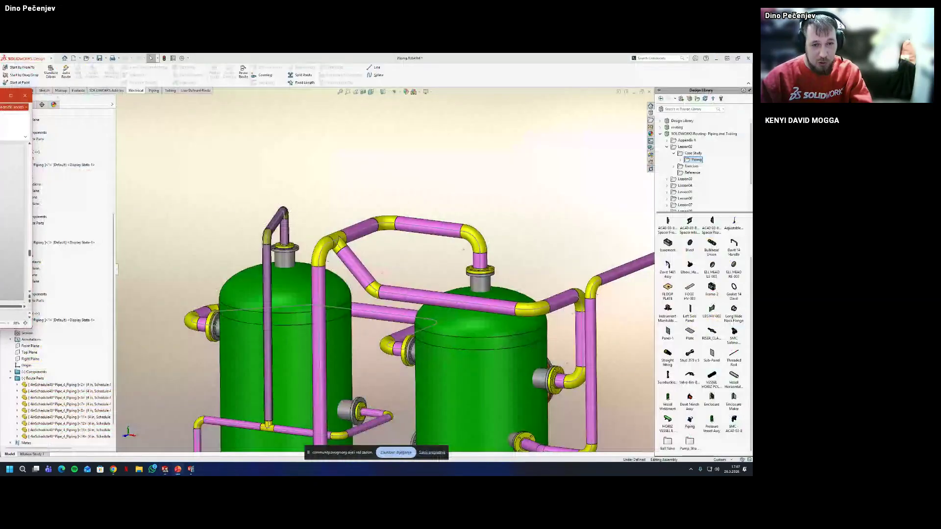
pyautogui.hotkey('shift', 'F5')
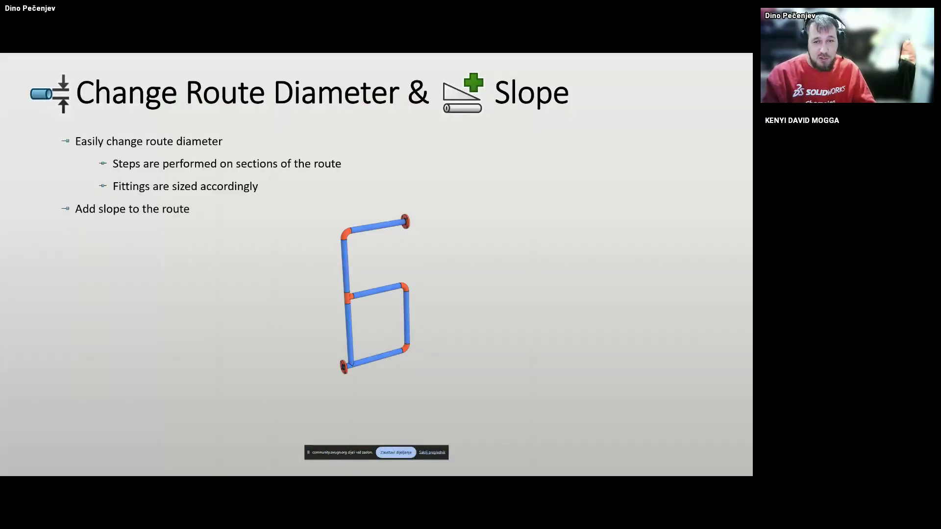
pyautogui.press('Right')
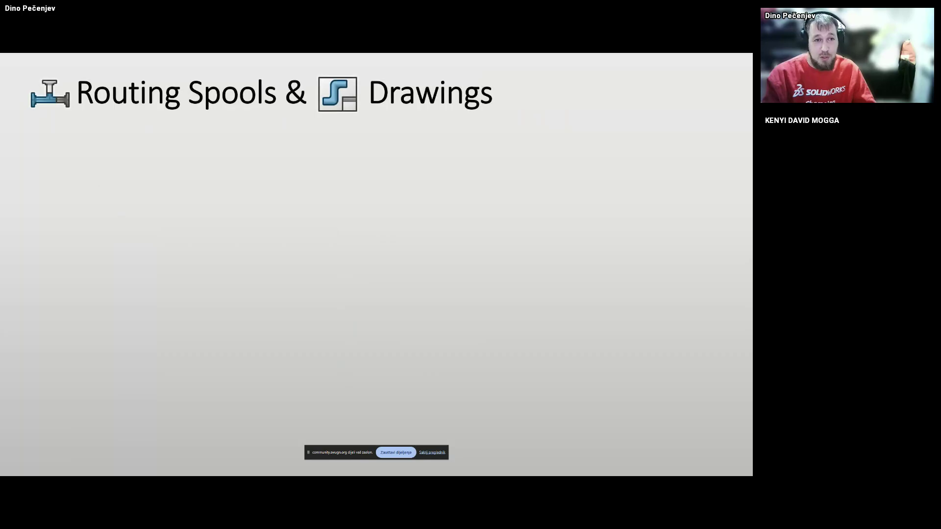
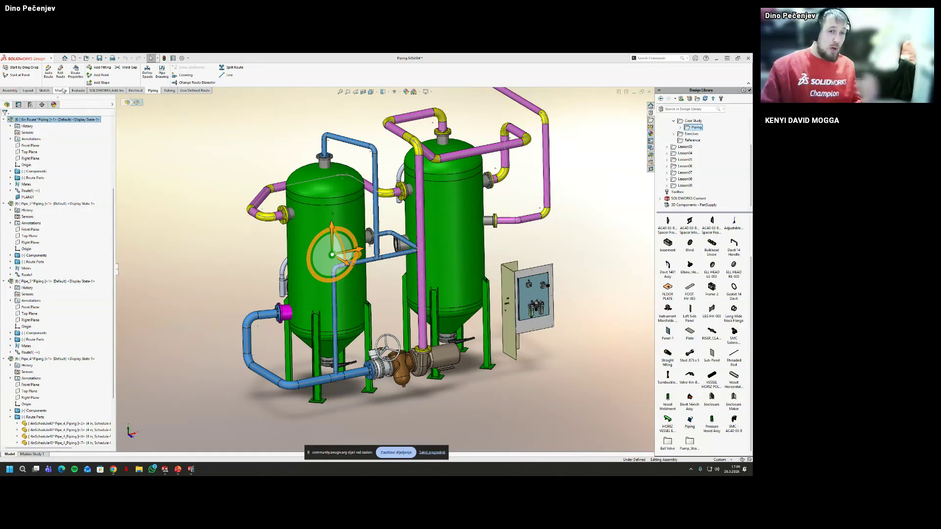
# Start defining a spool on the 6in route using the pipe segment between the valve flange and the lower tee
pyautogui.click(147, 72)
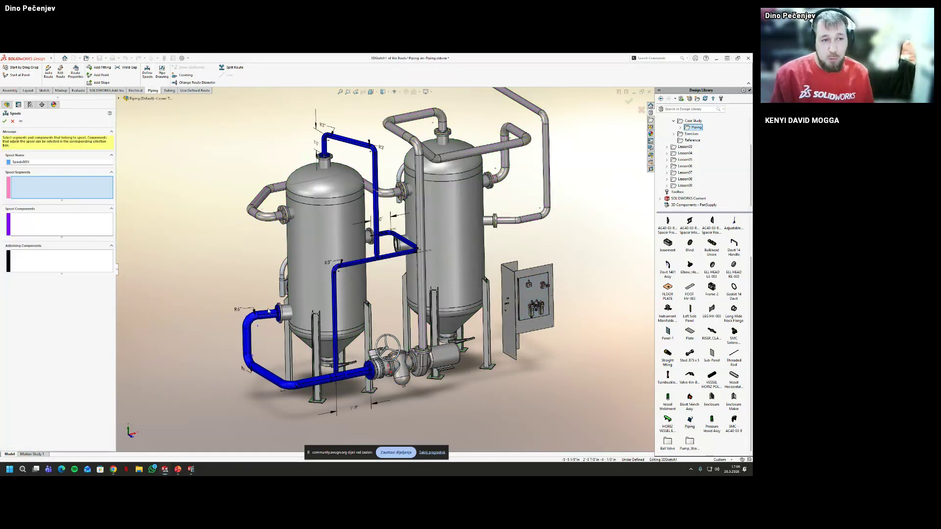
pyautogui.scroll(-3, 294, 318)
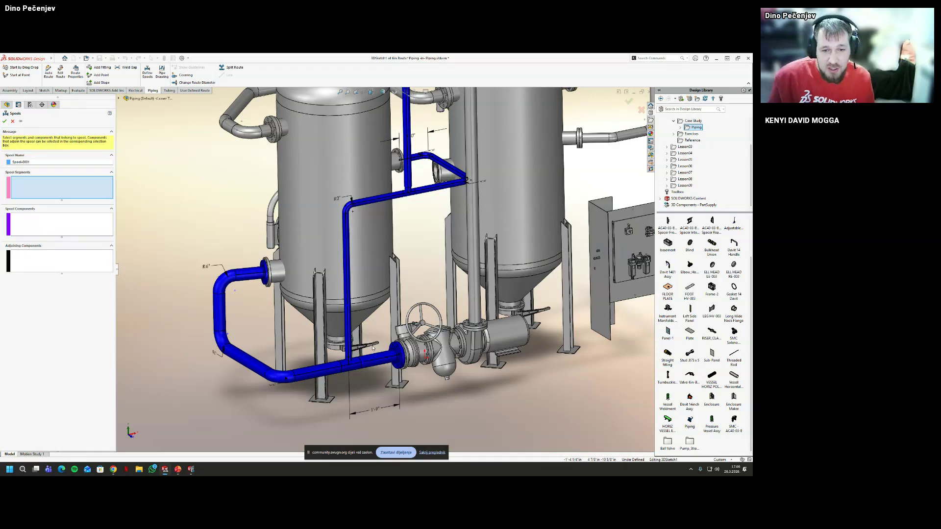
pyautogui.click(360, 366)
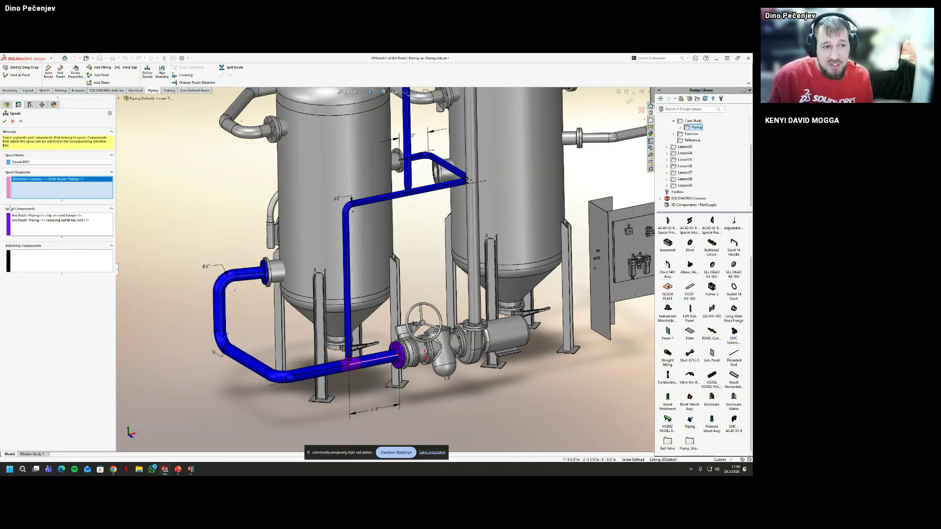
# Remove the reducing outlet tee from the spool components, keep the default spool name, and create the spool
pyautogui.click(37, 219)
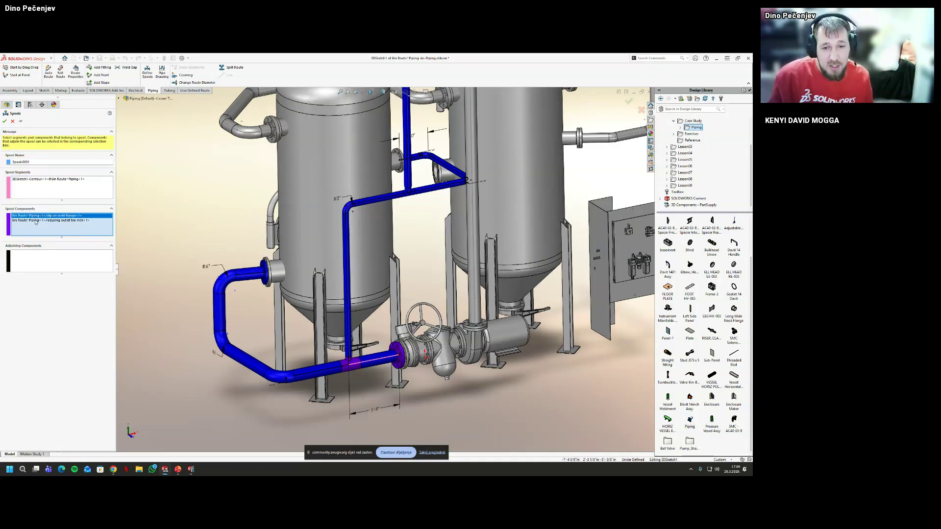
pyautogui.click(36, 221)
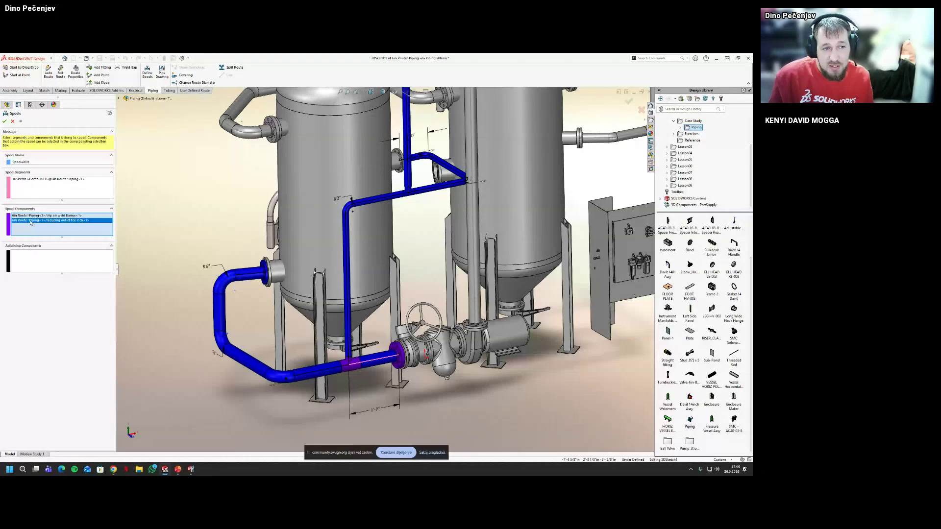
pyautogui.rightClick(30, 221)
pyautogui.click(44, 225)
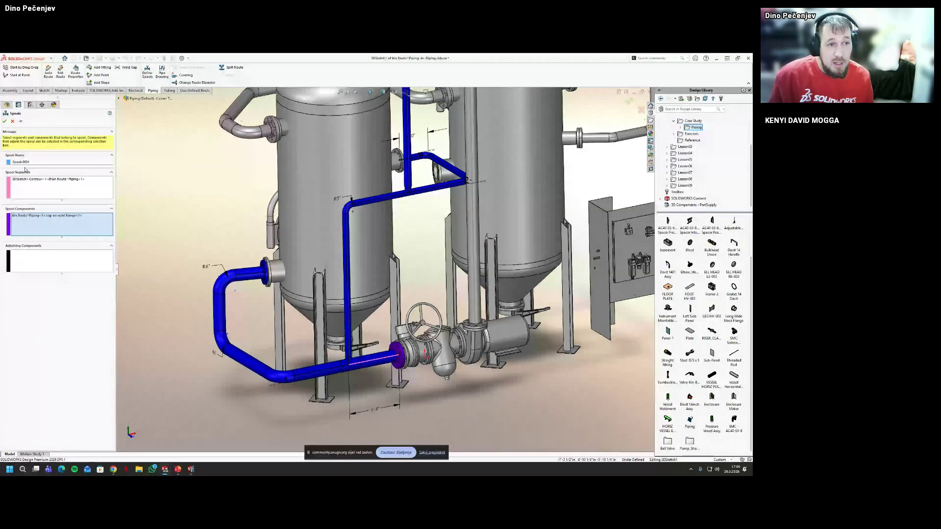
pyautogui.click(43, 161)
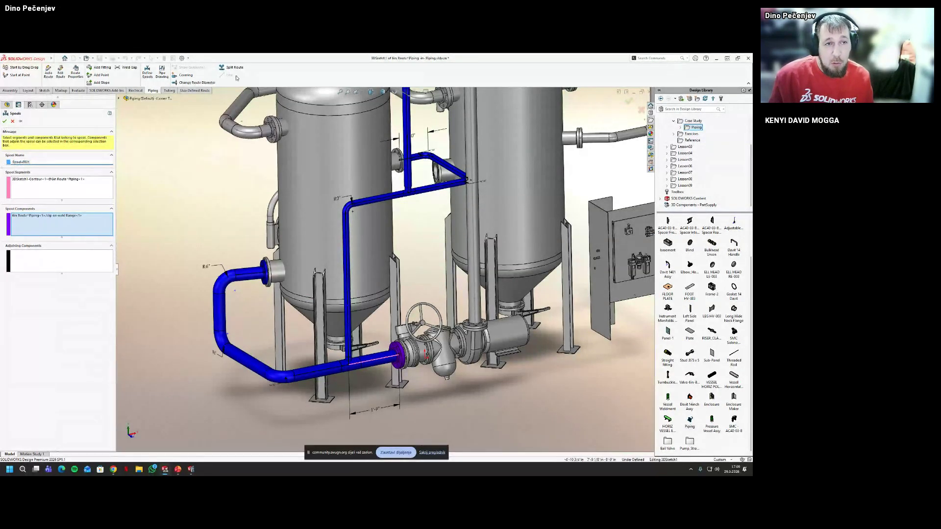
pyautogui.click(5, 121)
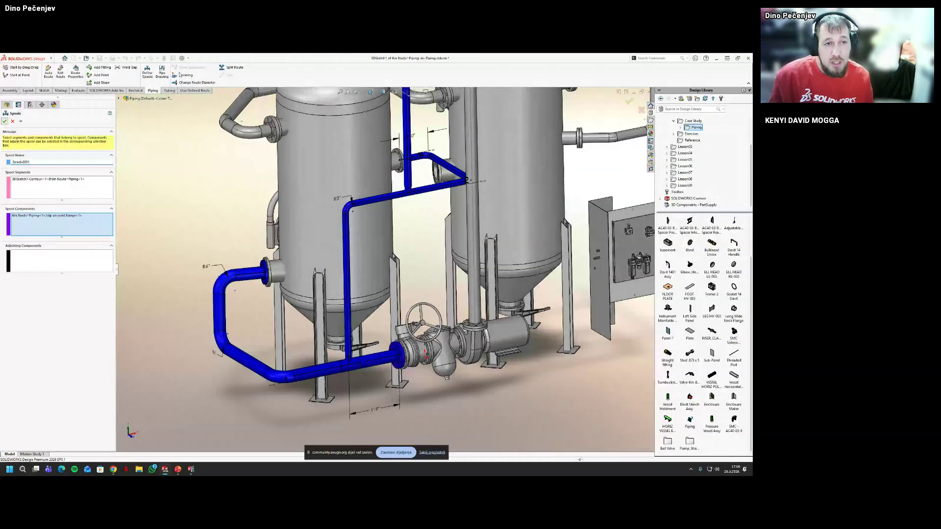
# Review the spool name format in the Routing system options and leave the options without changes
pyautogui.click(181, 59)
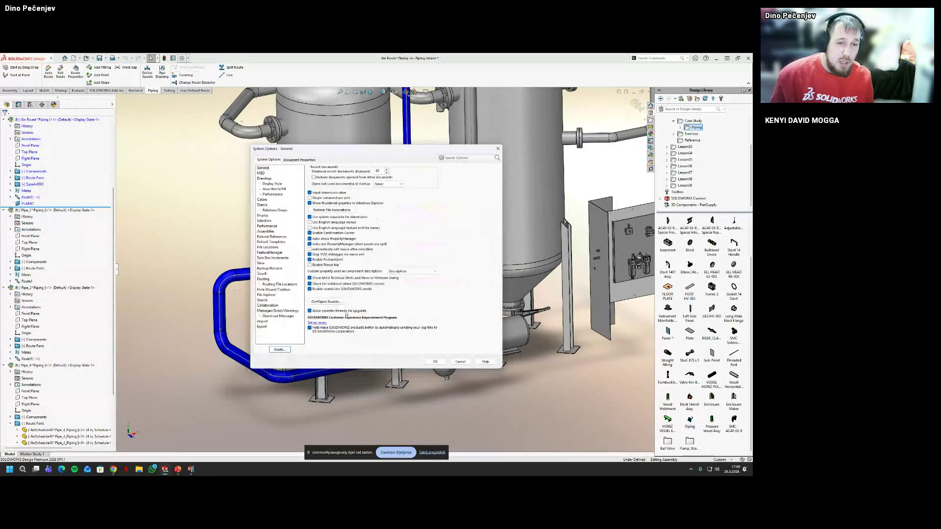
pyautogui.click(268, 279)
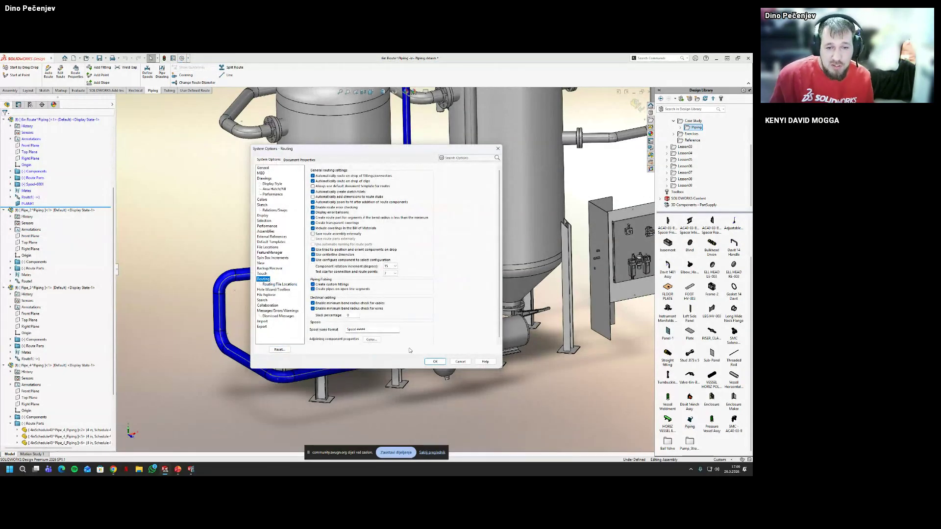
pyautogui.doubleClick(370, 332)
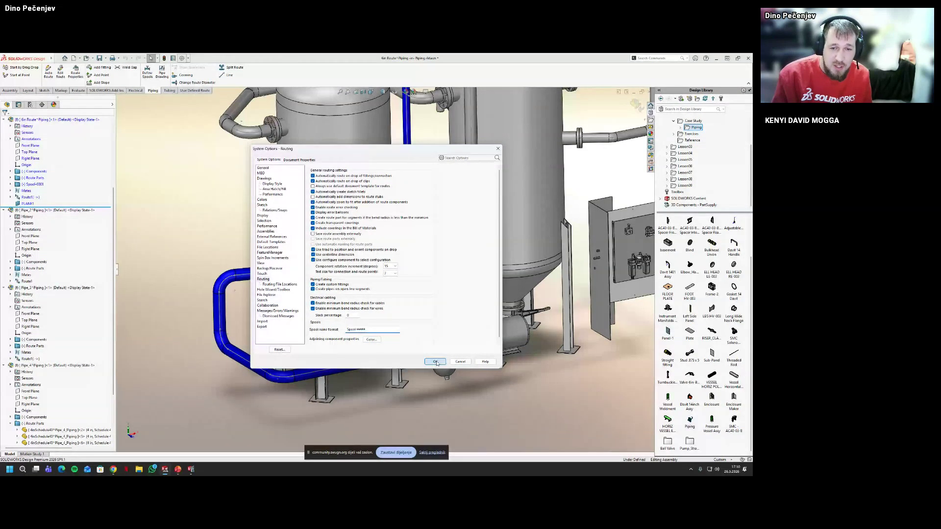
pyautogui.click(459, 362)
pyautogui.moveTo(196, 245); pyautogui.dragTo(185, 246, button='middle')
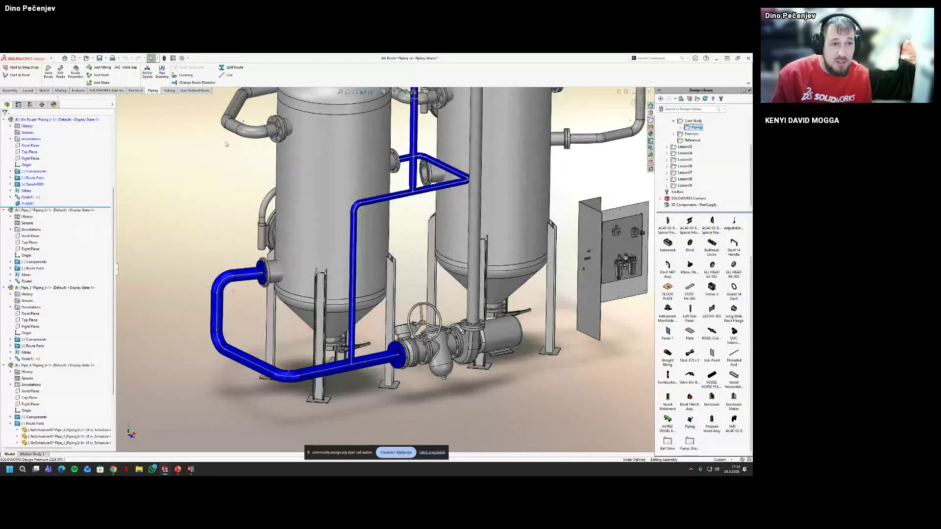
# Define a second spool from the lower pipe loop between the tank's side flange and the tee, keeping the proposed flange and reducing outlet tee
pyautogui.click(148, 73)
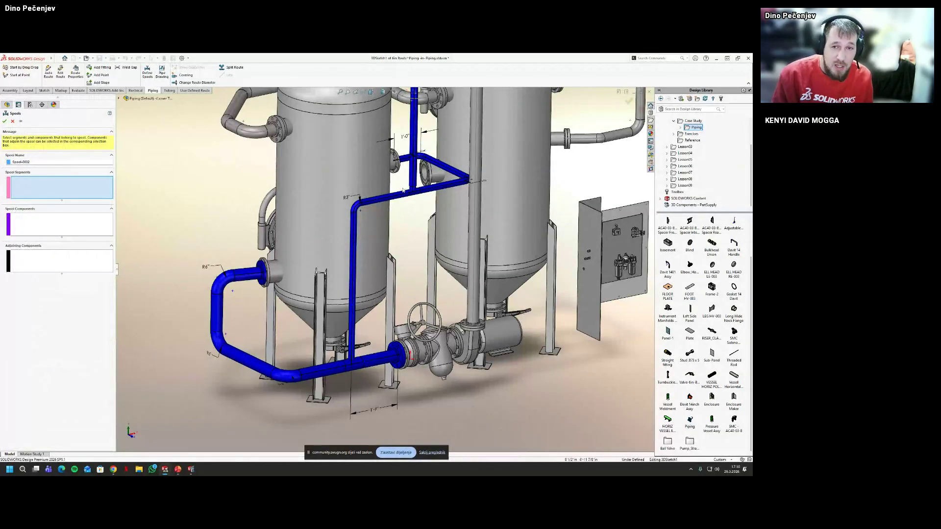
pyautogui.click(299, 374)
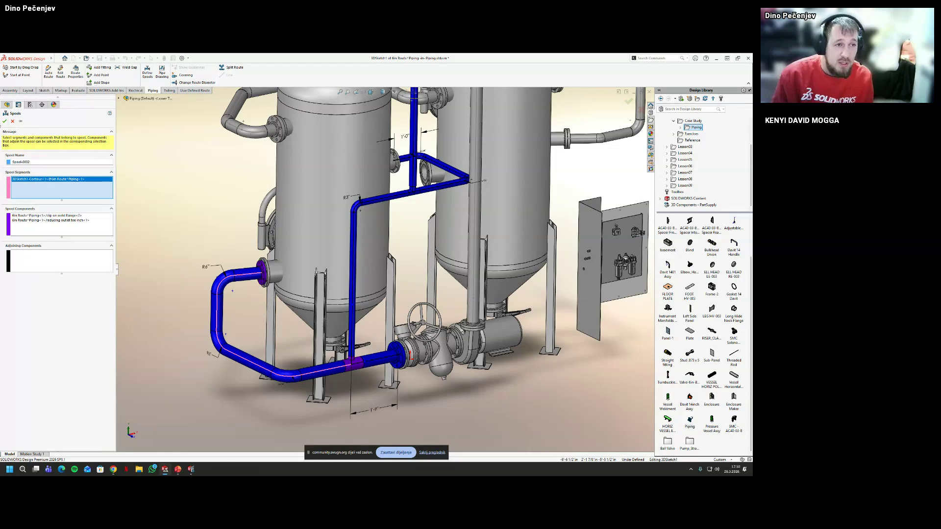
pyautogui.click(4, 121)
# Keep the spool definition open and create one spool from the vertical riser and another from the horizontal branch leading to the tank's side nozzle
pyautogui.click(352, 223)
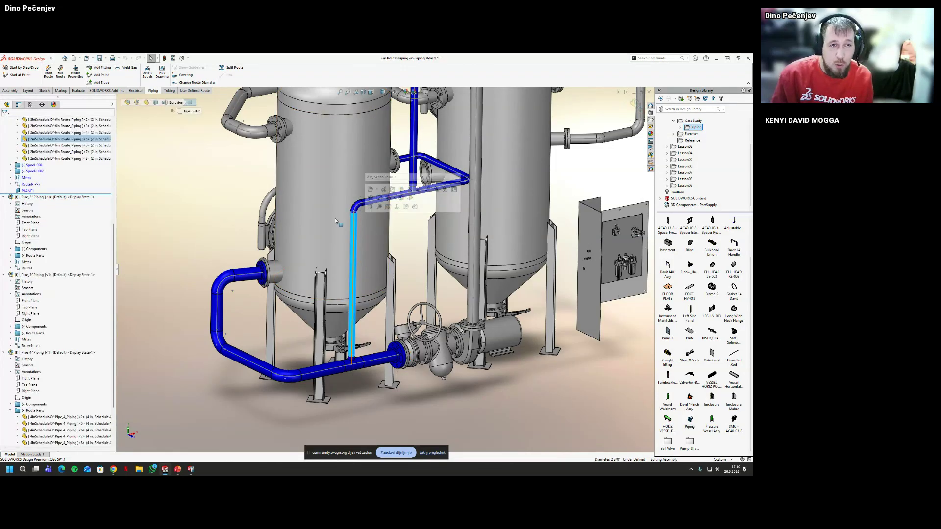
pyautogui.click(147, 72)
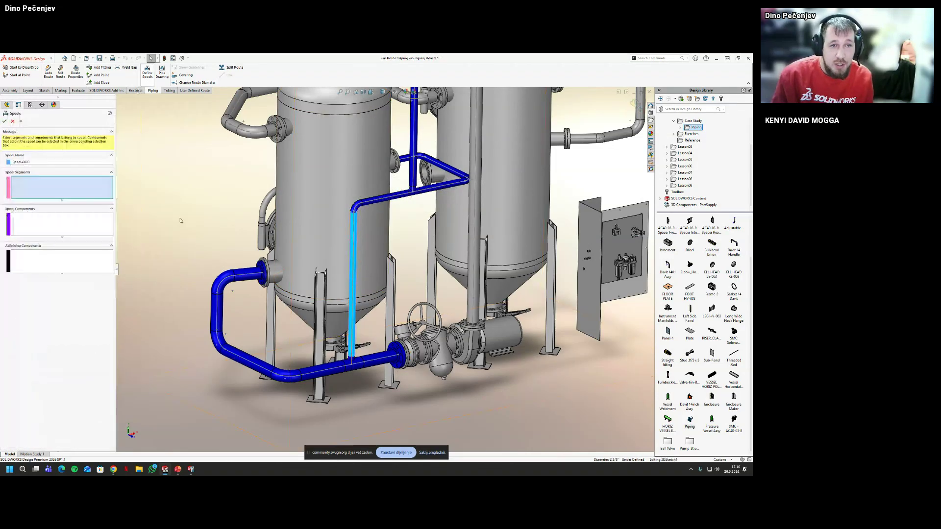
pyautogui.click(21, 121)
pyautogui.click(355, 264)
pyautogui.moveTo(478, 191); pyautogui.dragTo(17, 153, button='middle')
pyautogui.click(5, 121)
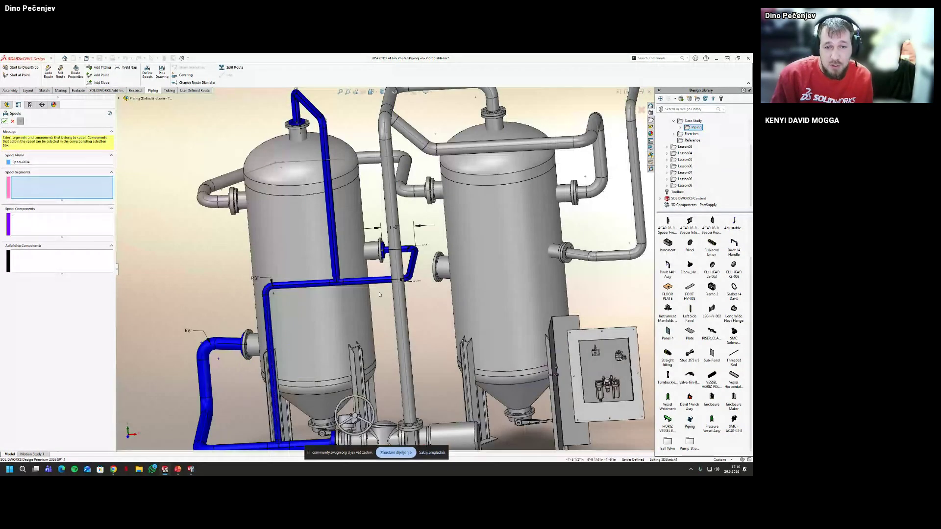
pyautogui.click(373, 281)
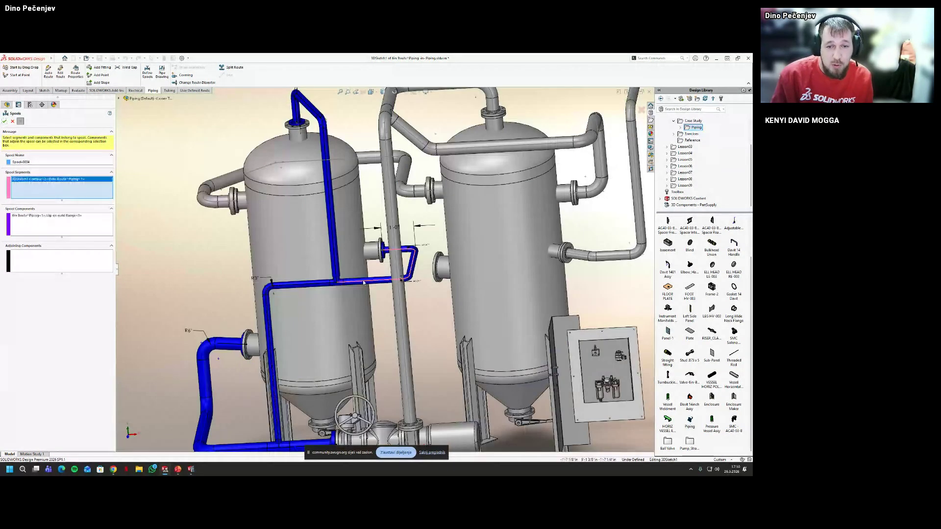
pyautogui.click(4, 121)
# Create a fifth spool from the covered pipe running up to the flange on top of the first tank, and finish defining spools
pyautogui.click(330, 200)
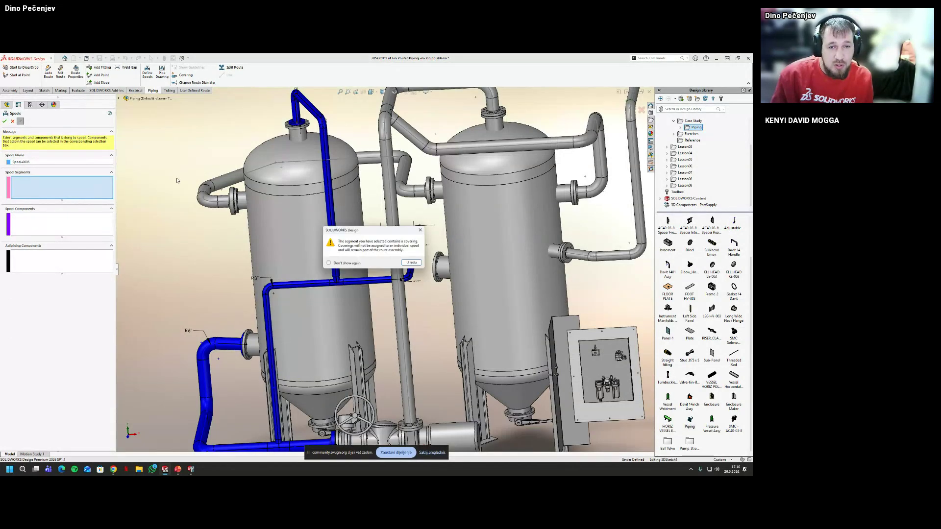
pyautogui.click(412, 264)
pyautogui.moveTo(137, 162); pyautogui.dragTo(211, 169, button='middle')
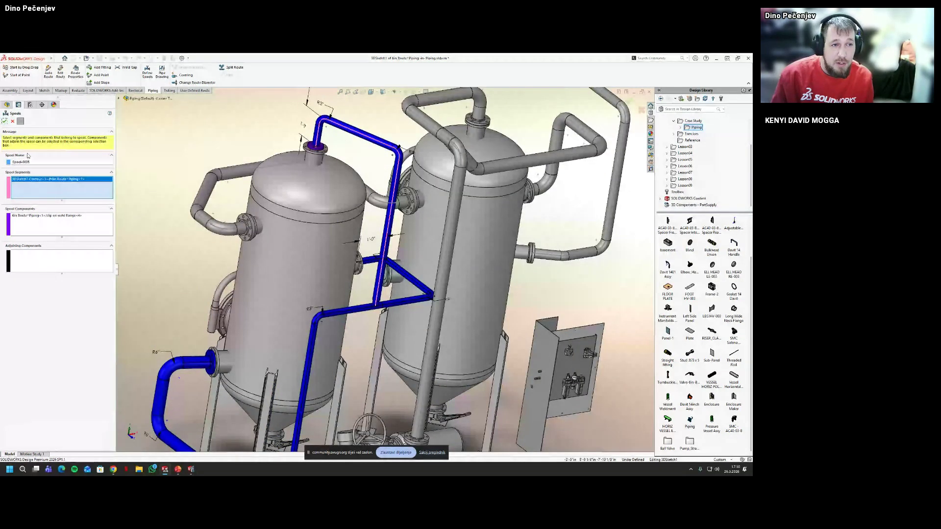
pyautogui.click(53, 236)
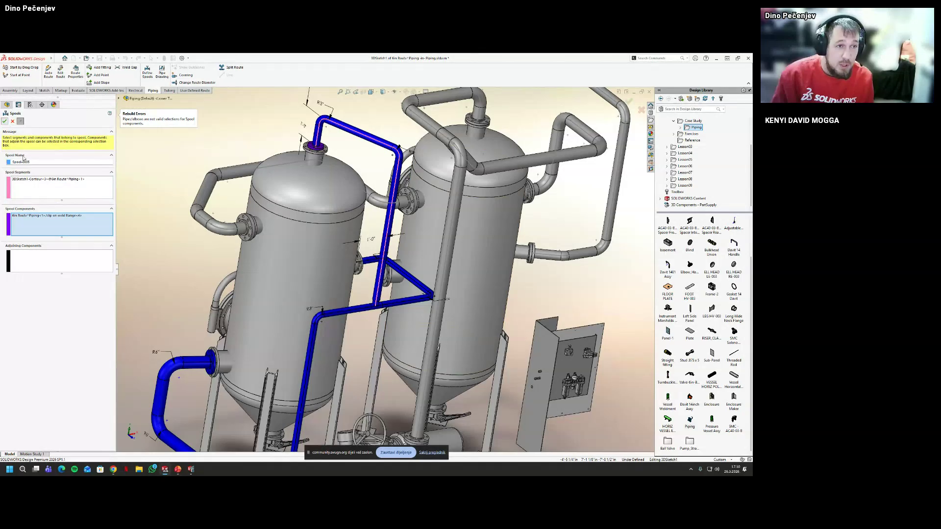
pyautogui.click(4, 121)
pyautogui.click(13, 121)
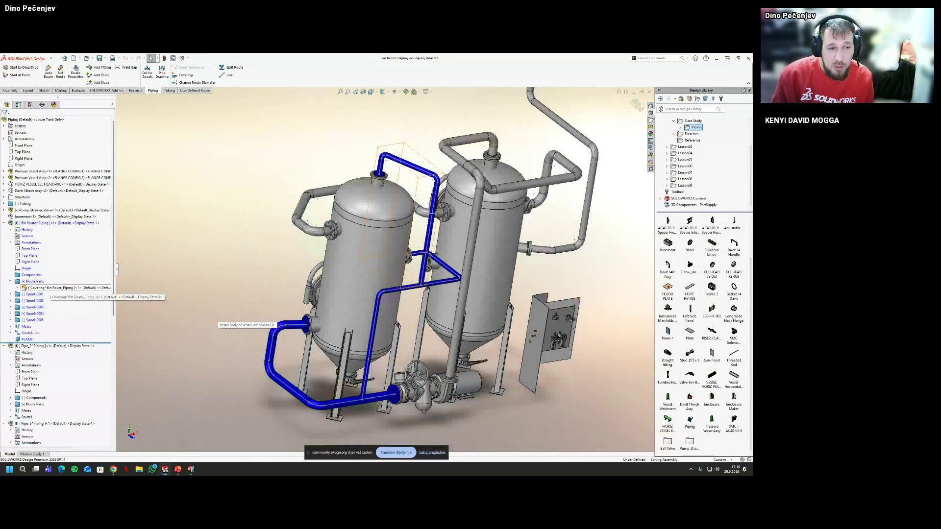
# Examine the route's covering part and the components grouped under each of the five spools in the assembly tree
pyautogui.click(68, 288)
pyautogui.click(140, 314)
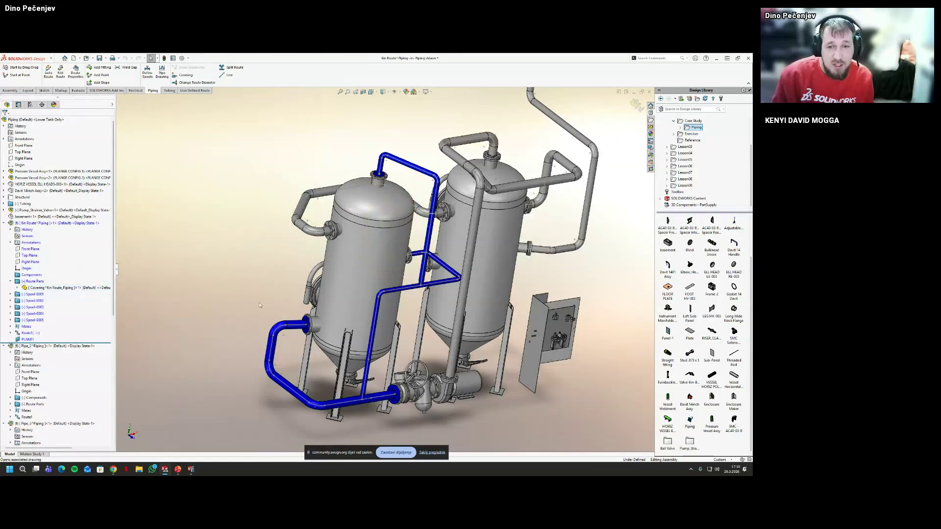
pyautogui.moveTo(140, 314); pyautogui.dragTo(120, 323, button='middle')
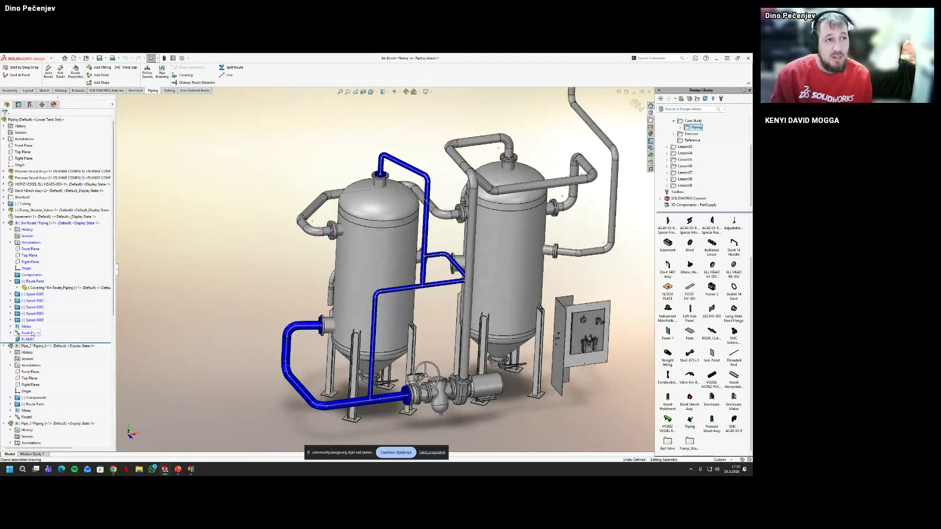
pyautogui.click(11, 294)
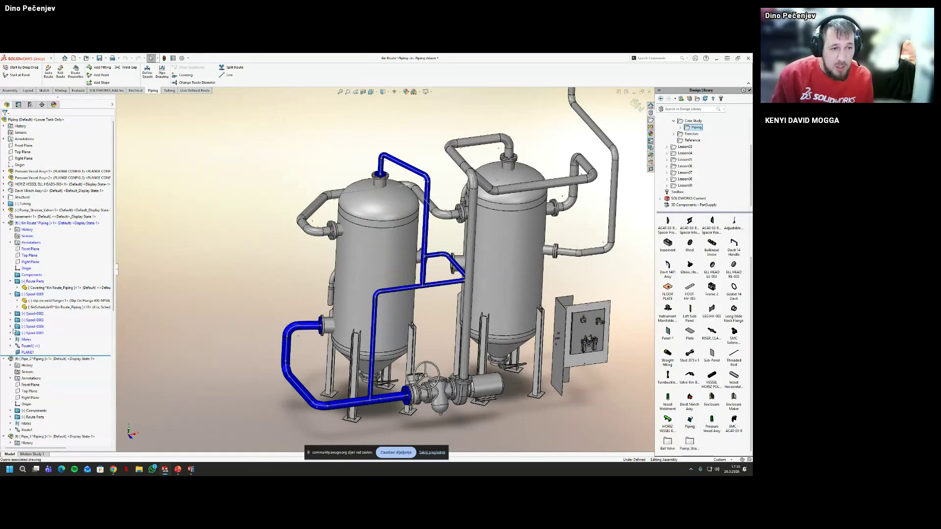
pyautogui.click(10, 314)
pyautogui.click(10, 378)
pyautogui.scroll(-2, 31, 346)
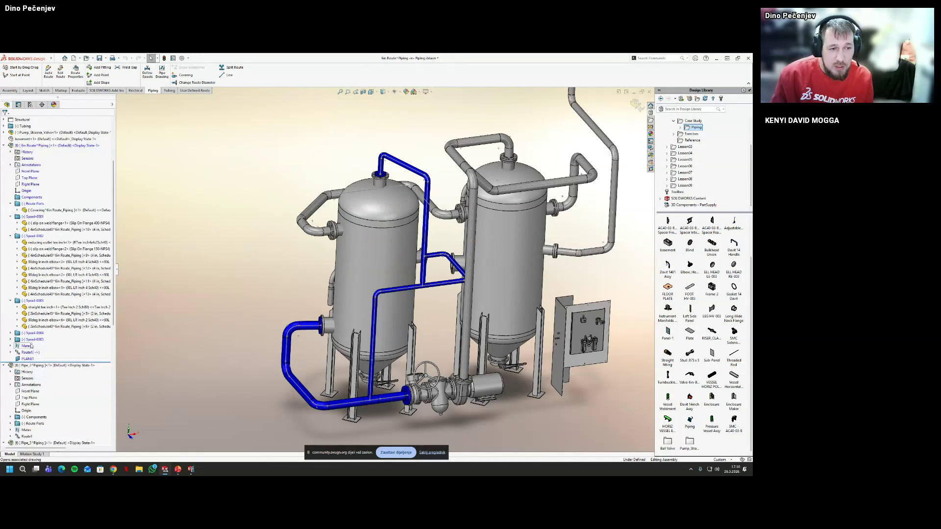
pyautogui.click(10, 333)
pyautogui.click(10, 378)
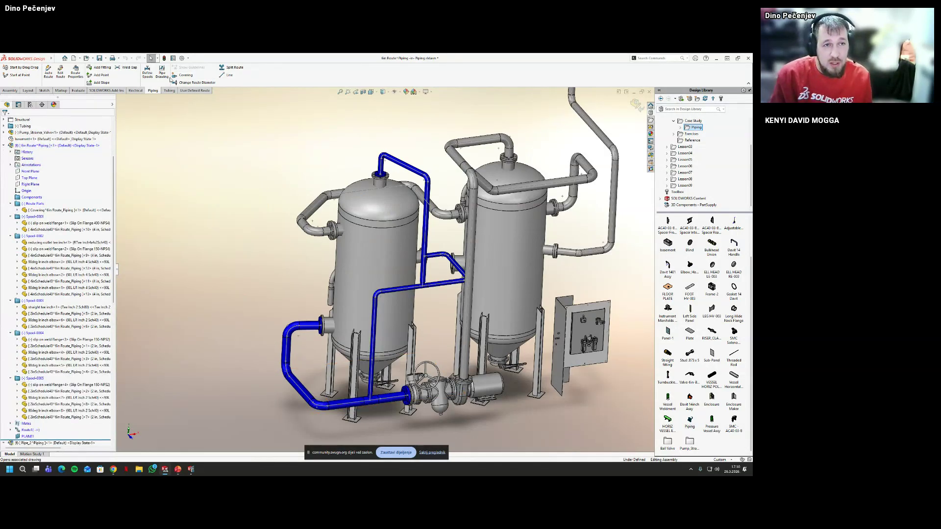
# Try to reuse the lower pipe loop for a new spool, and review the fifth spool's segments and components without changing them
pyautogui.click(147, 72)
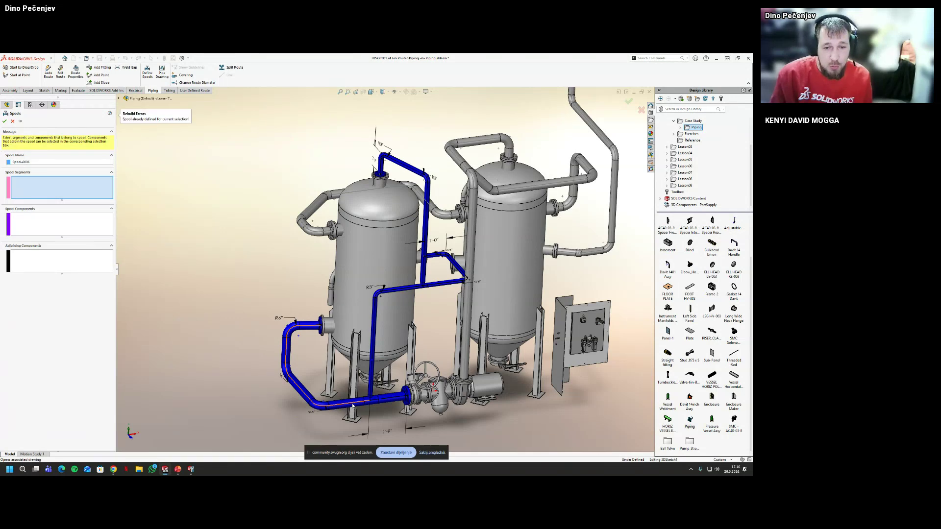
pyautogui.click(13, 122)
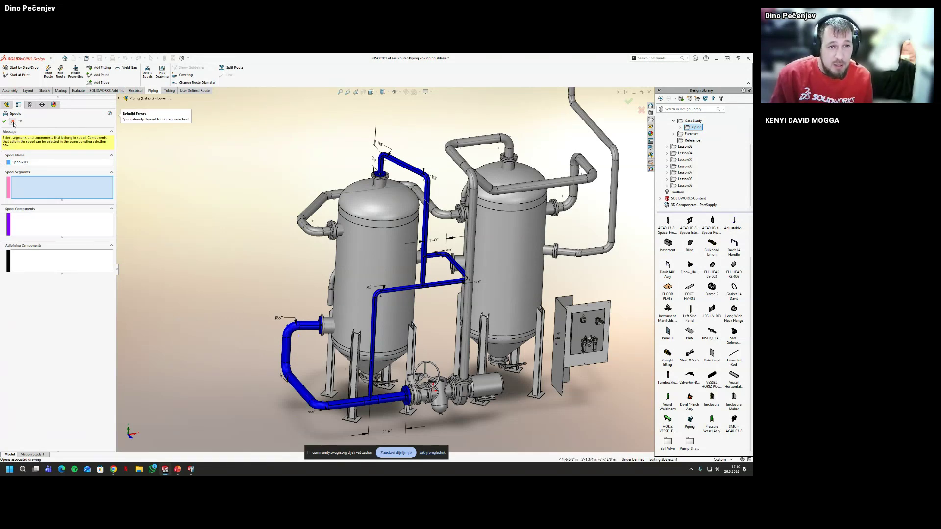
pyautogui.rightClick(30, 379)
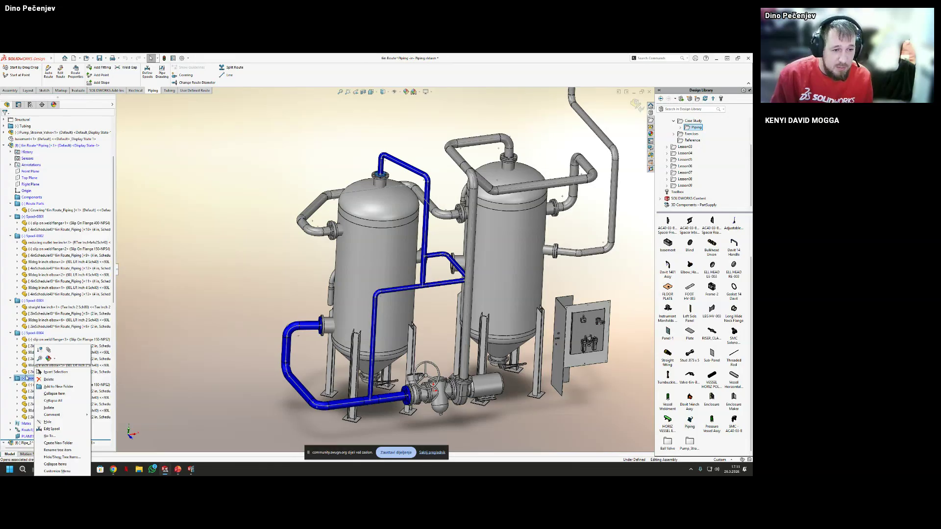
pyautogui.click(58, 429)
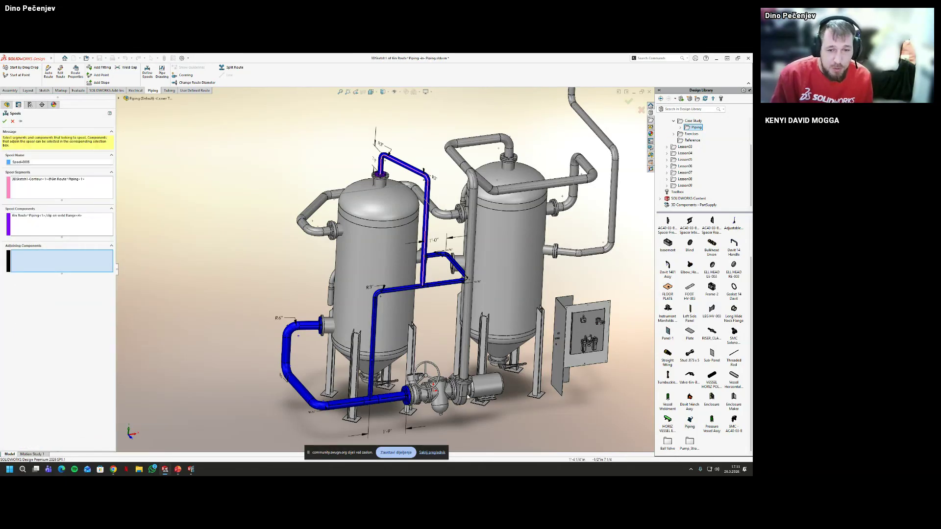
pyautogui.click(45, 219)
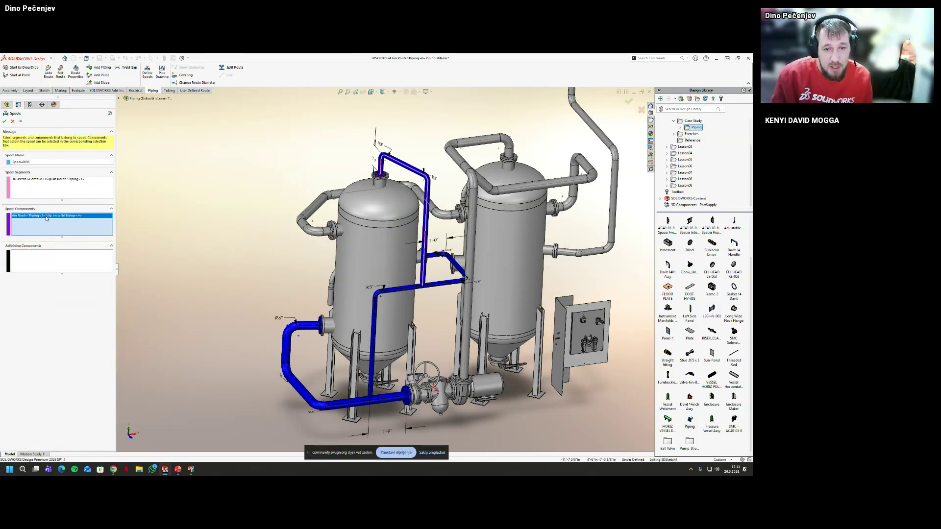
pyautogui.click(13, 122)
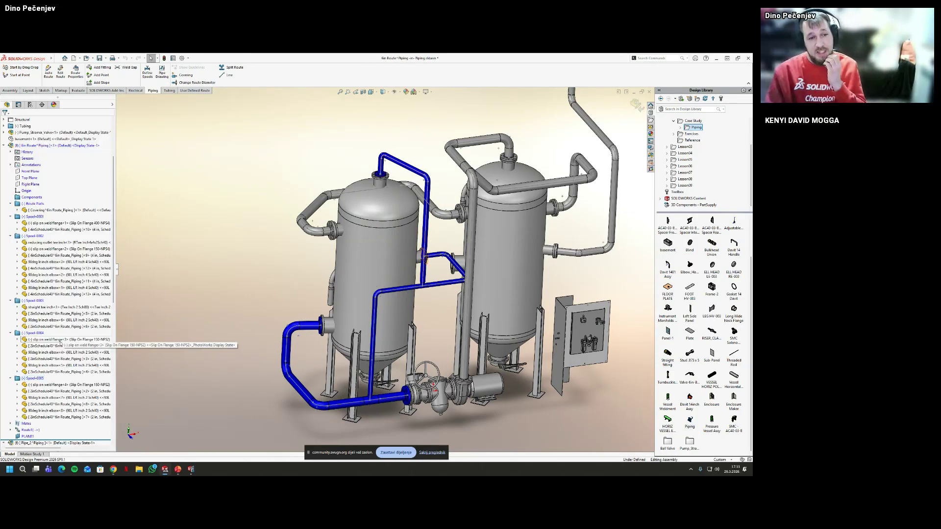
# Highlight all components of the second spool, from its reducing outlet tee to its last pipe, to examine them in the model
pyautogui.click(49, 243)
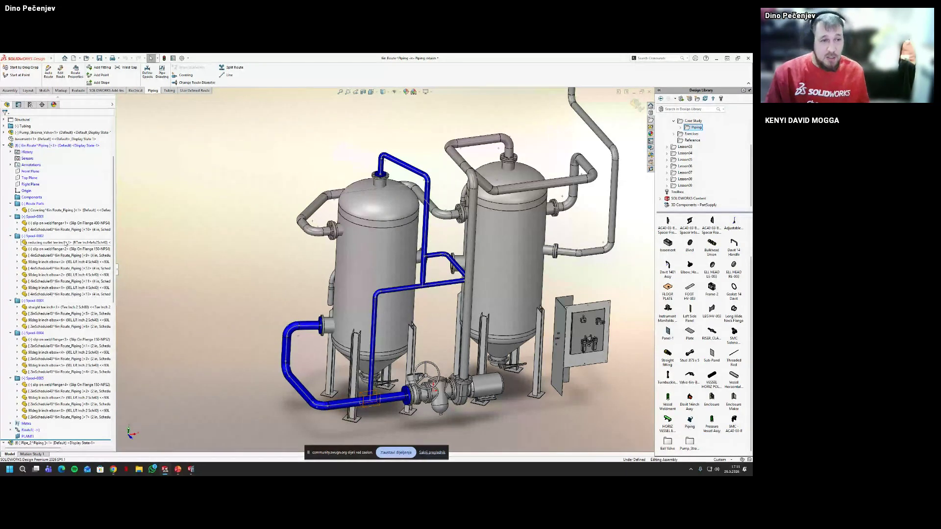
pyautogui.keyDown('shift'); pyautogui.click(56, 294); pyautogui.keyUp('shift')
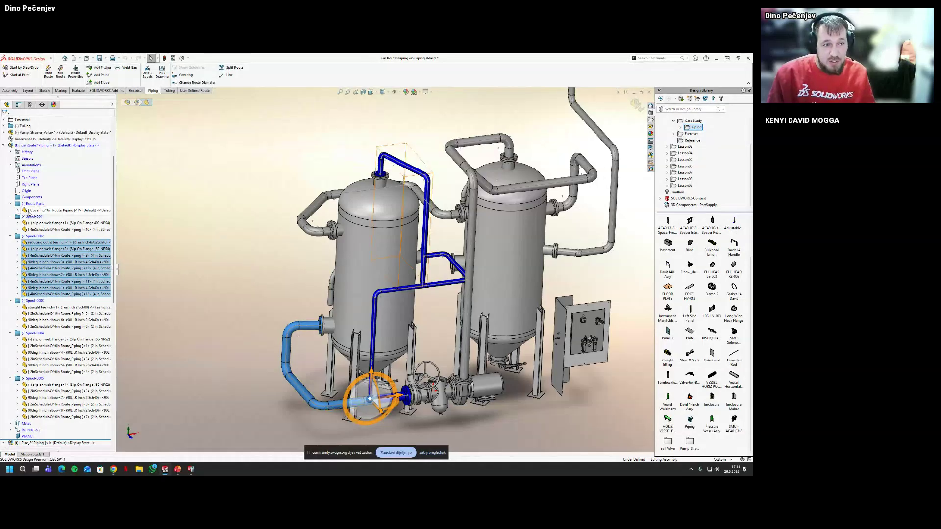
pyautogui.click(35, 236)
# Finish editing the 6in route and save the Piping assembly with its virtual components stored inside the assembly
pyautogui.moveTo(323, 392); pyautogui.dragTo(590, 141, button='middle')
pyautogui.click(637, 105)
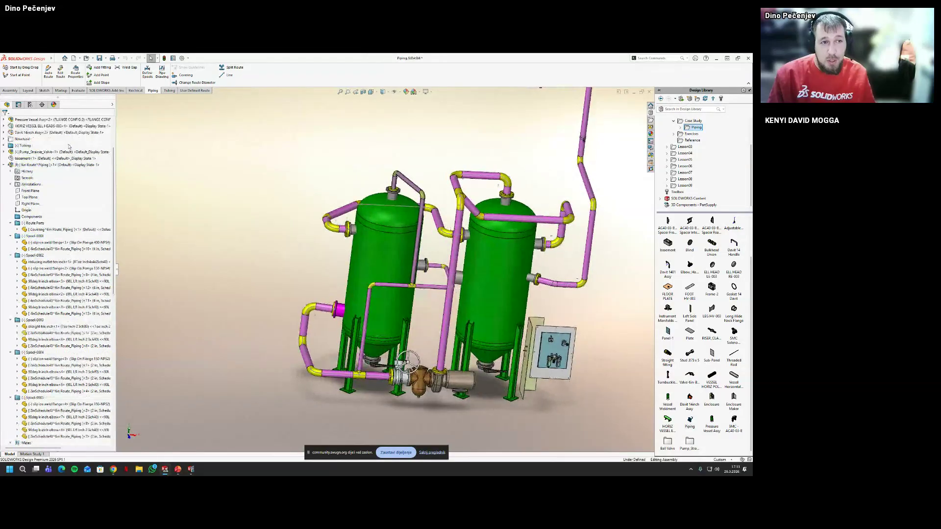
pyautogui.scroll(3, 69, 146)
pyautogui.click(27, 223)
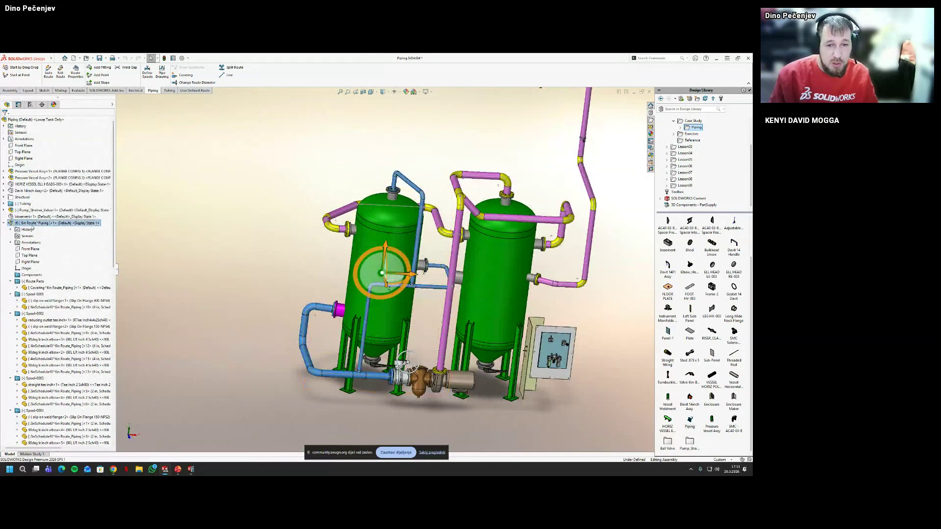
pyautogui.rightClick(27, 223)
pyautogui.press('Escape')
pyautogui.press('Escape')
pyautogui.hotkey('ctrl', 's')
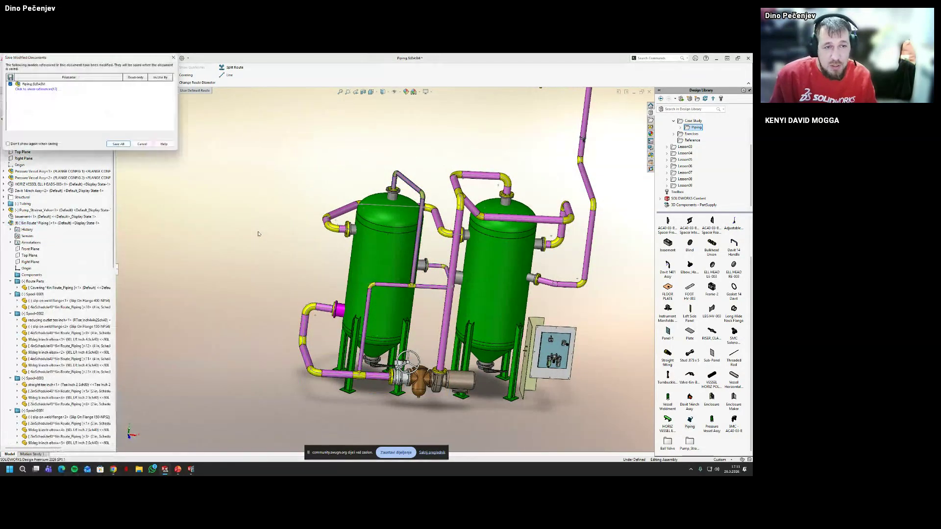
pyautogui.press('Return')
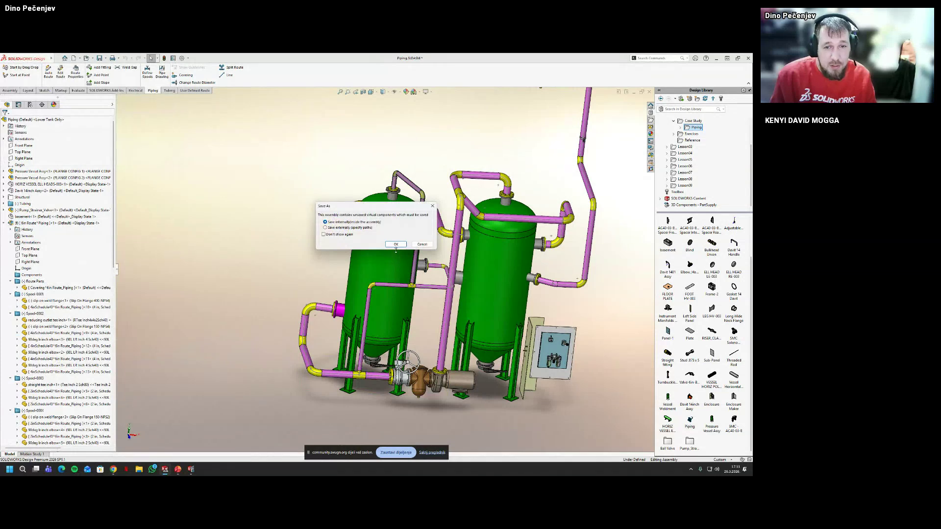
# Save only the 6in Route subassembly to an external file, keeping the proposed file name and path
pyautogui.rightClick(40, 224)
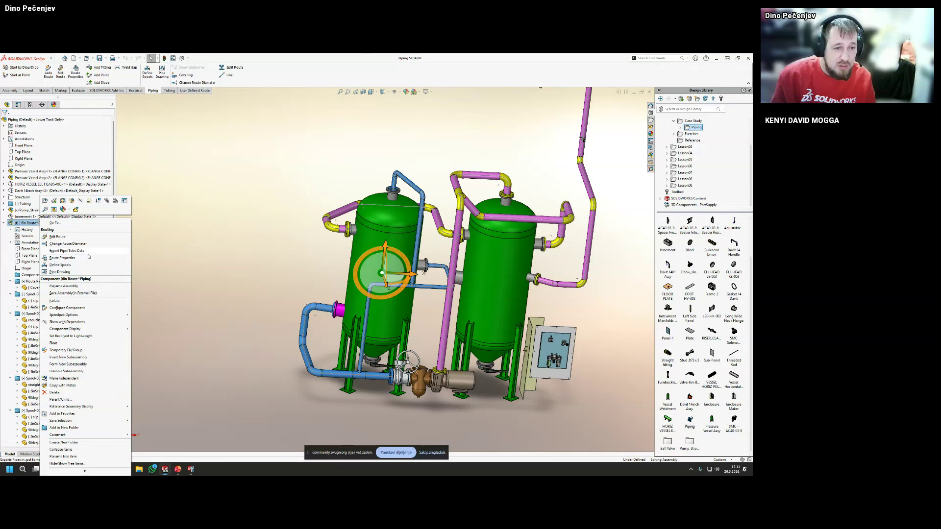
pyautogui.click(74, 292)
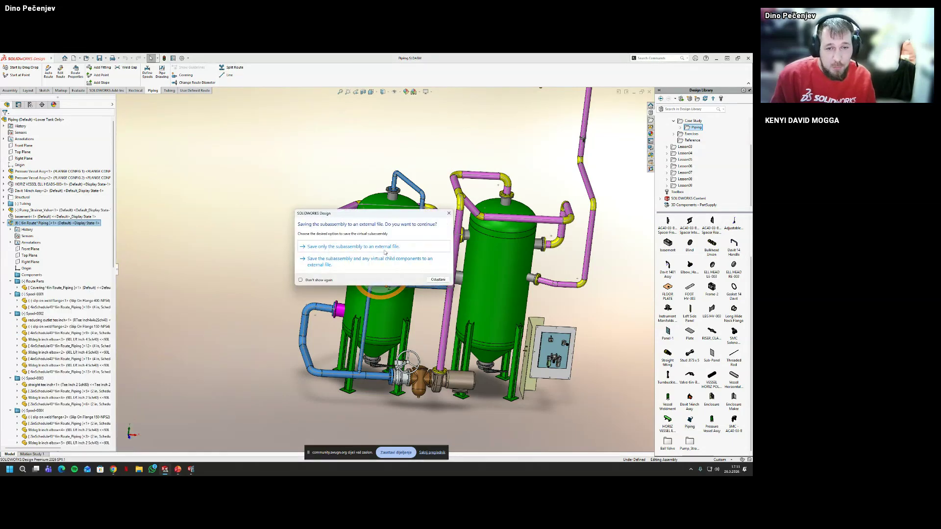
pyautogui.click(367, 248)
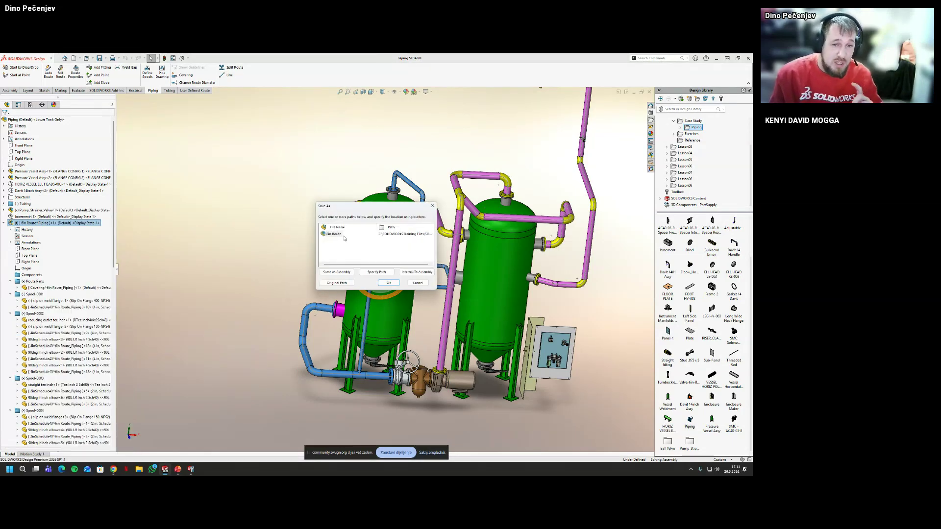
pyautogui.click(387, 283)
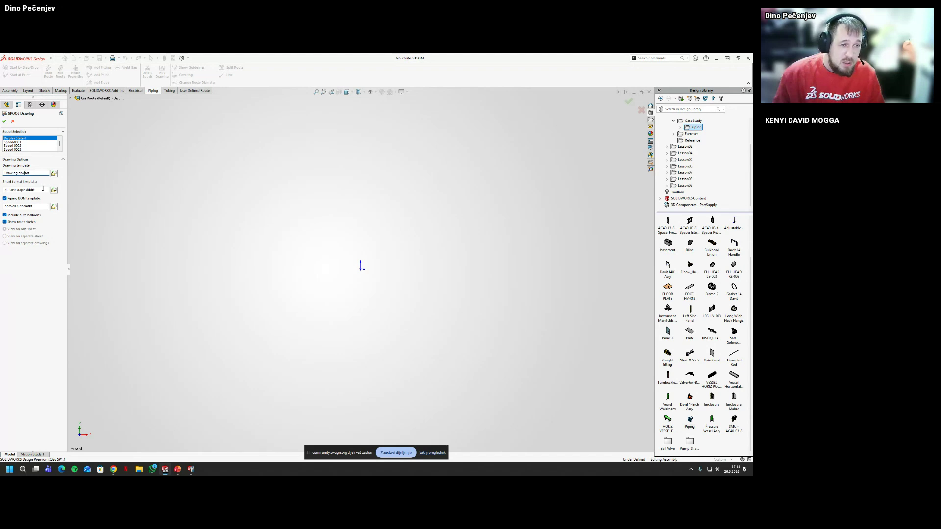
# Review the standard sheet sizes offered for the spool drawing, keeping the current sheet format
pyautogui.moveTo(43, 188); pyautogui.dragTo(9, 188)
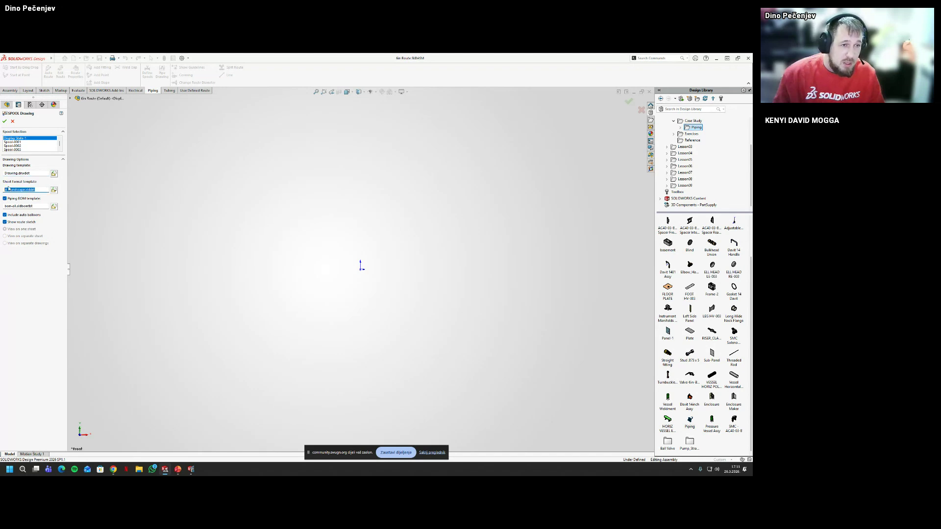
pyautogui.click(54, 190)
pyautogui.scroll(-5, 340, 248)
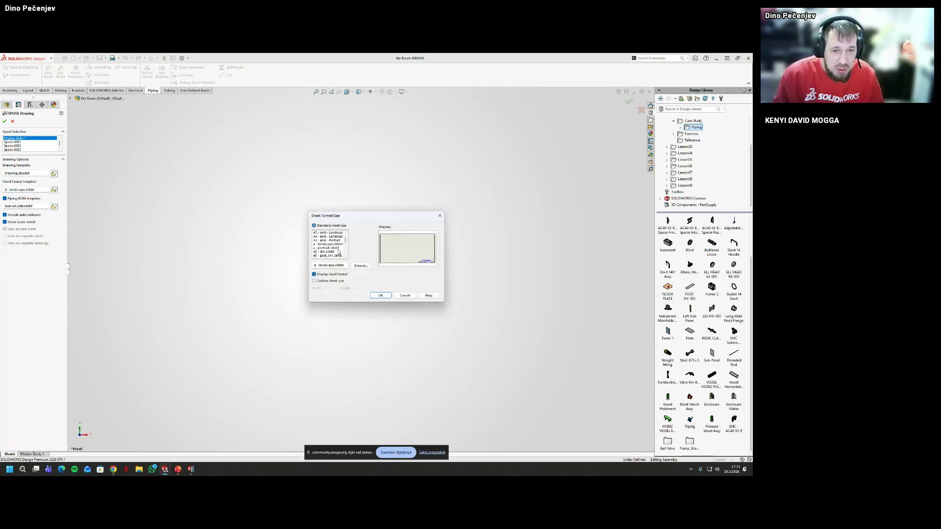
pyautogui.click(405, 296)
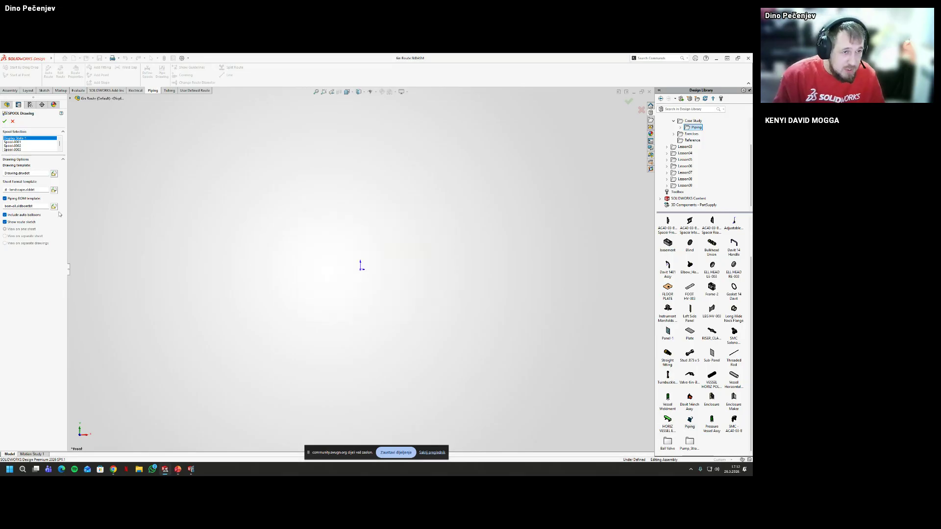
# Set Piping BOM Template from the SOLIDWORKS Routing- Piping and Tubing training folder as the BOM template and create the spool drawing
pyautogui.doubleClick(35, 206)
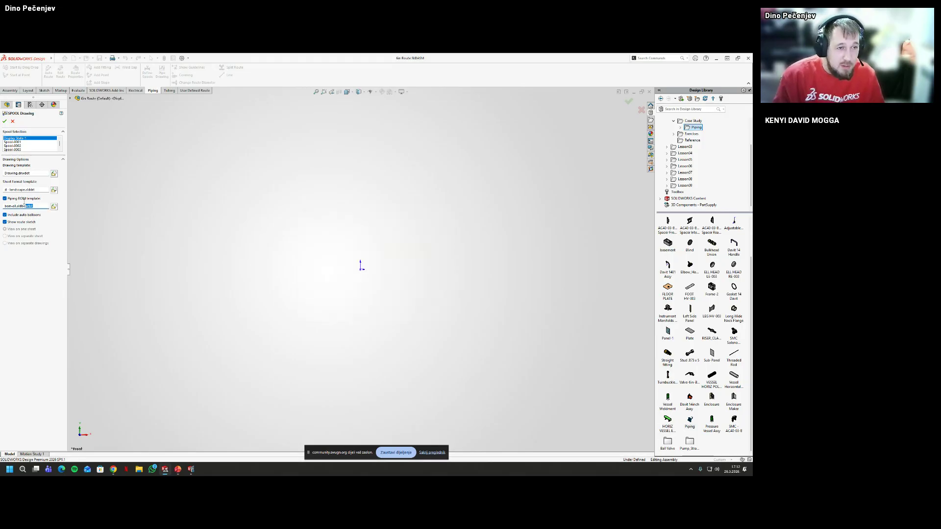
pyautogui.click(53, 207)
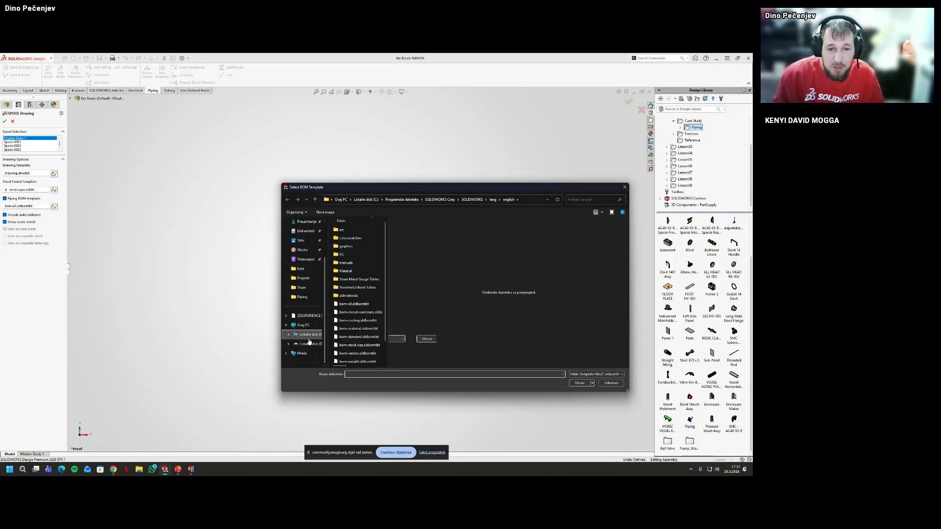
pyautogui.click(311, 335)
pyautogui.doubleClick(373, 314)
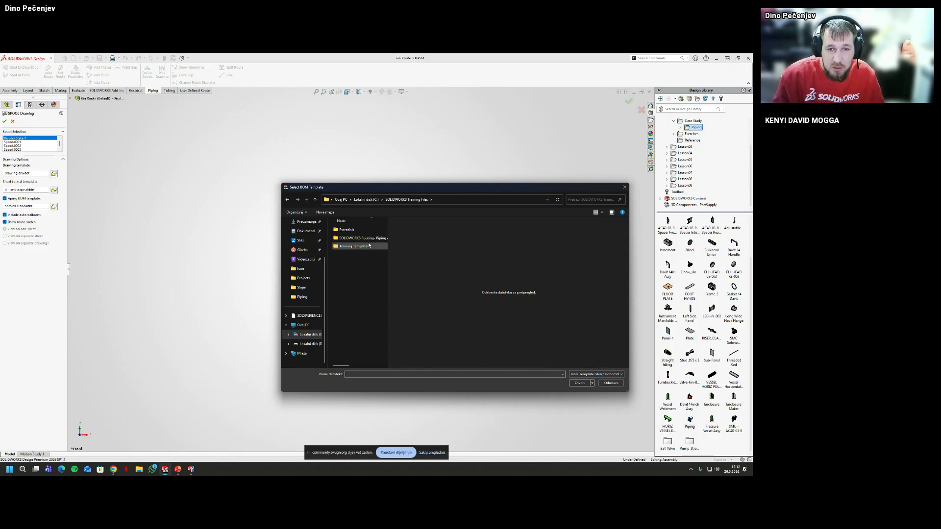
pyautogui.doubleClick(361, 237)
pyautogui.click(363, 304)
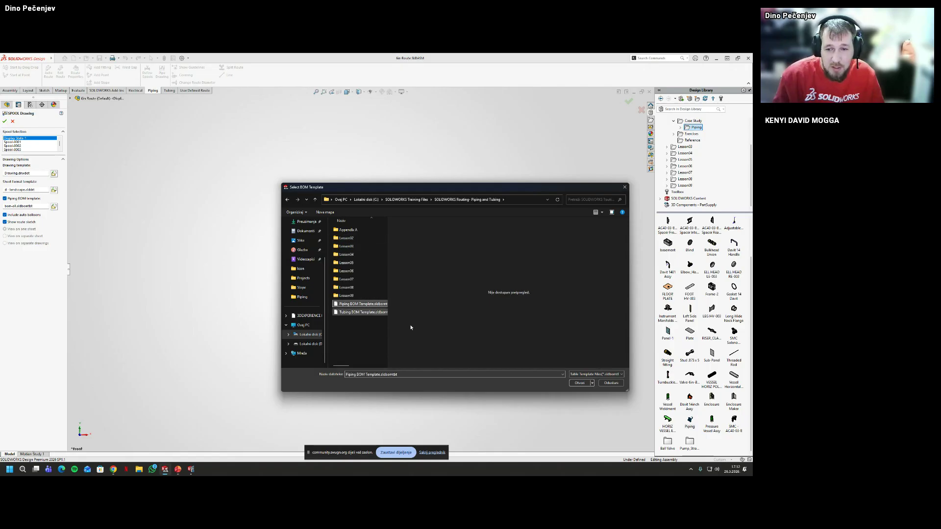
pyautogui.click(579, 384)
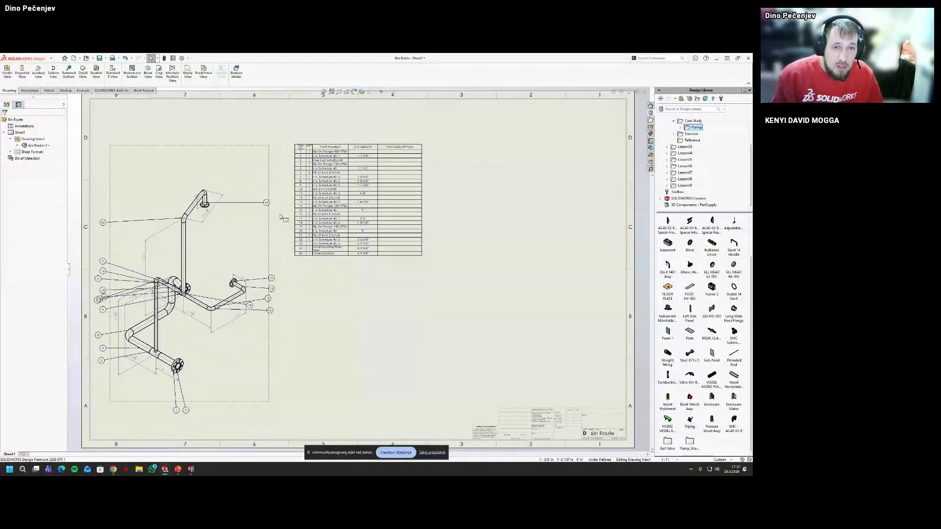
# Move the bill of materials farther from the pipe view and add a column after its last one for the Covering Thickness route property
pyautogui.moveTo(294, 143); pyautogui.dragTo(336, 146)
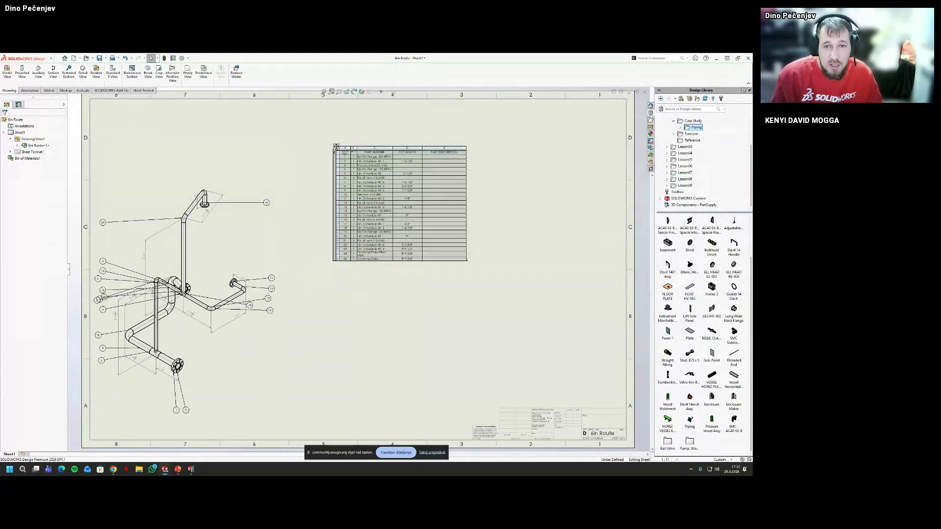
pyautogui.rightClick(442, 148)
pyautogui.moveTo(460, 166)
pyautogui.click(533, 173)
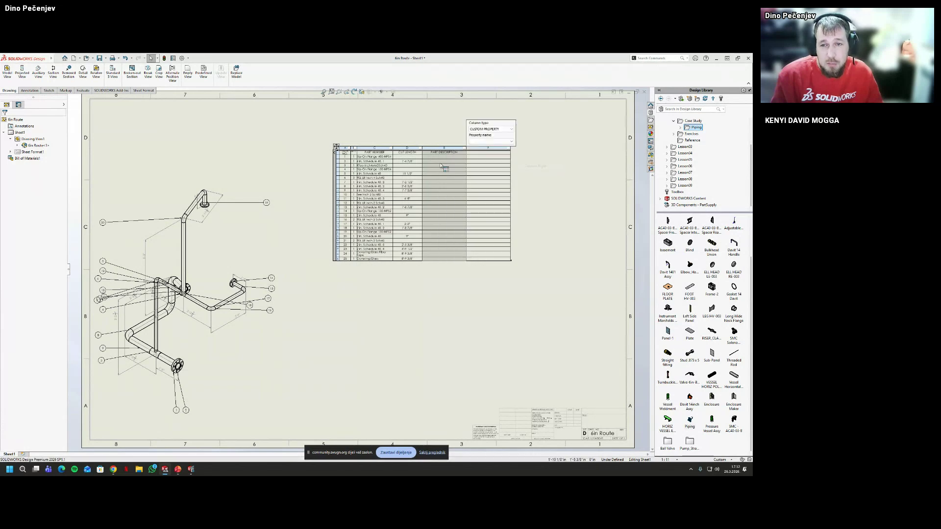
pyautogui.click(490, 161)
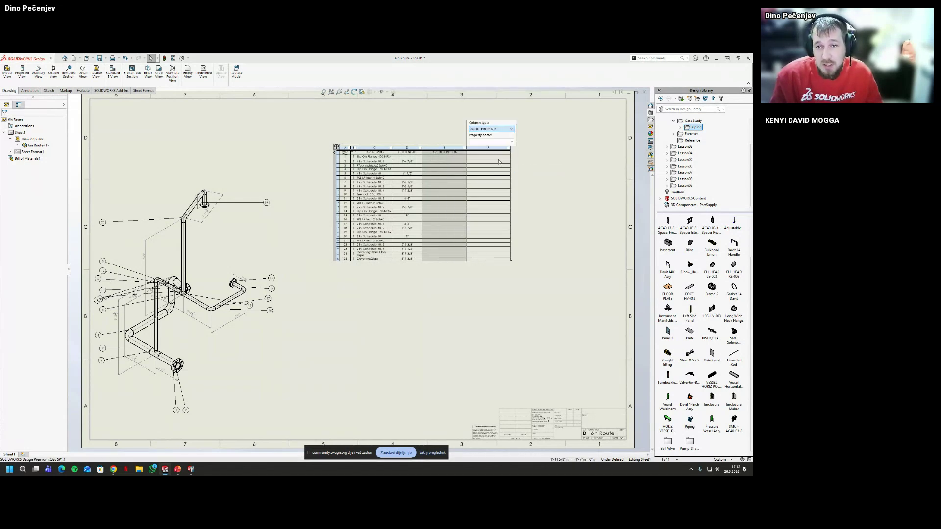
pyautogui.click(499, 142)
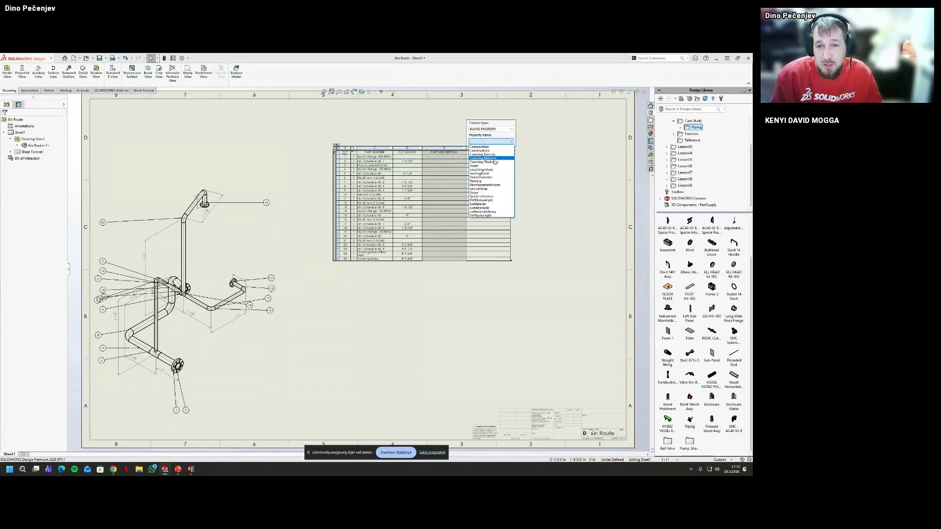
pyautogui.click(496, 162)
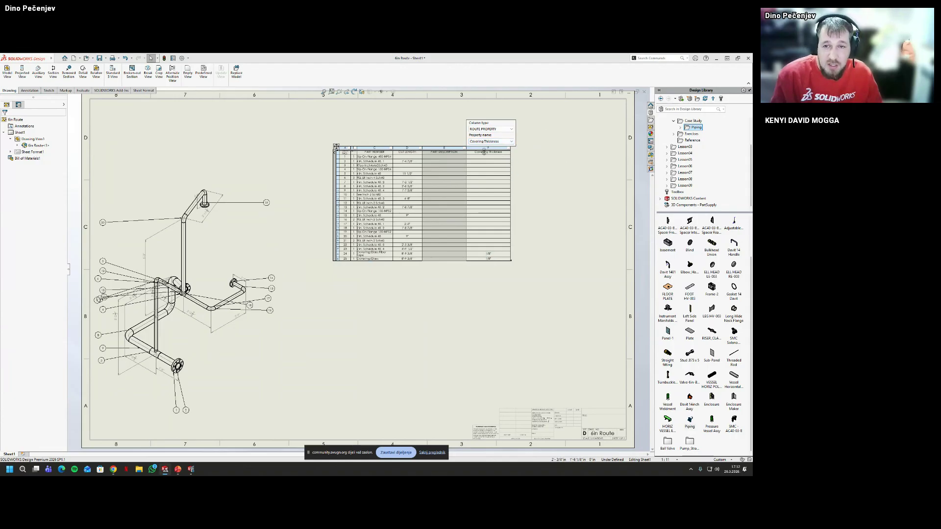
# Change the added bill of materials column's route property to SWPipeLength
pyautogui.click(488, 142)
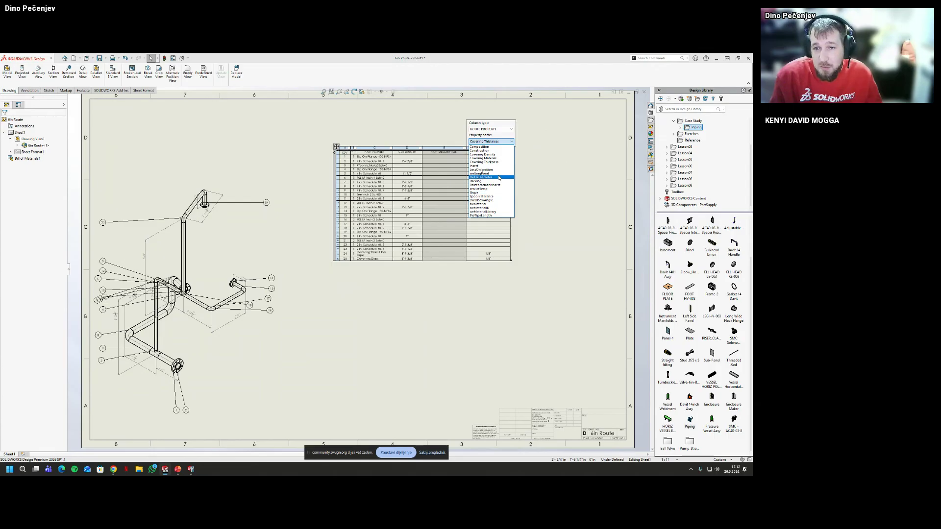
pyautogui.click(485, 216)
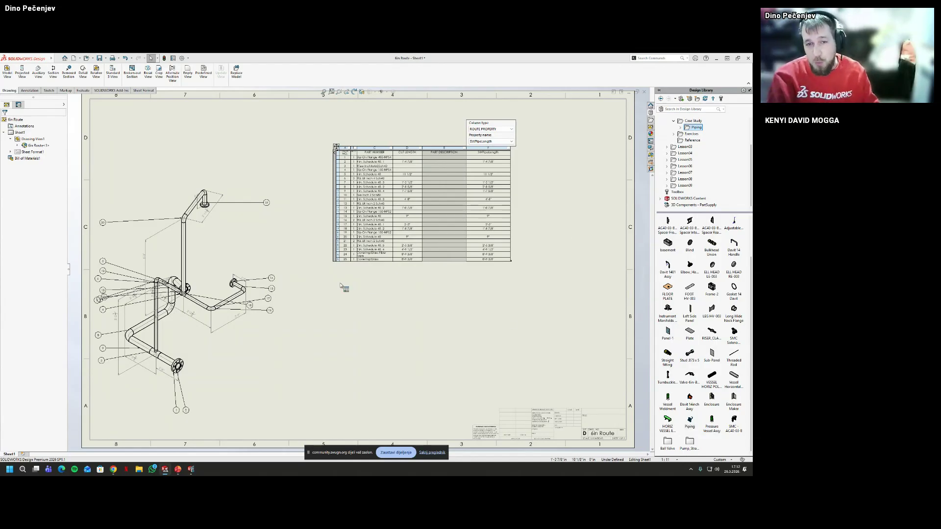
pyautogui.click(345, 322)
# Add a second sheet and place the Right view of the 6in Route on it, without projected views
pyautogui.click(23, 455)
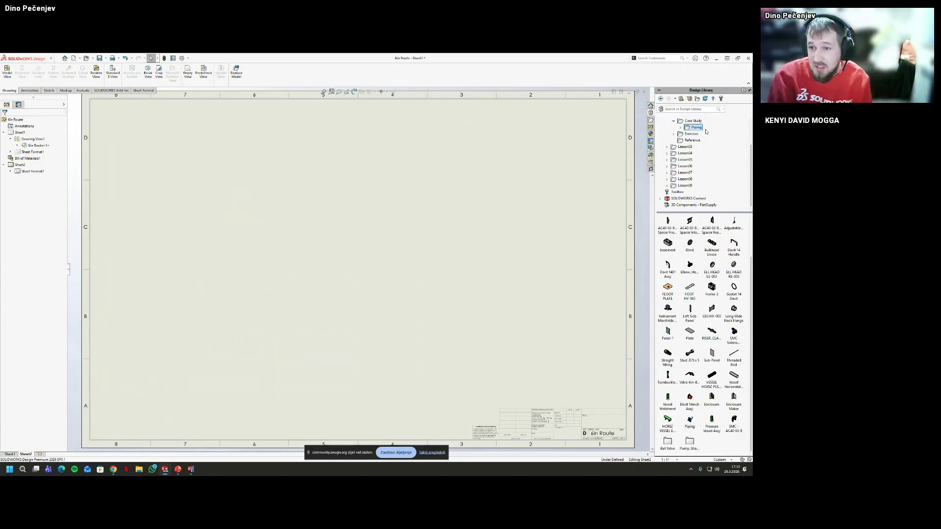
pyautogui.click(651, 141)
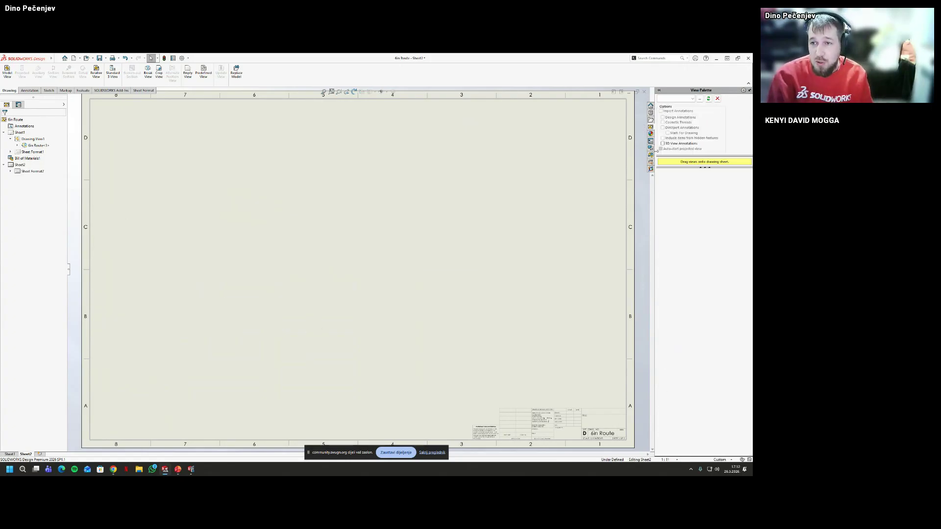
pyautogui.click(676, 98)
pyautogui.click(675, 106)
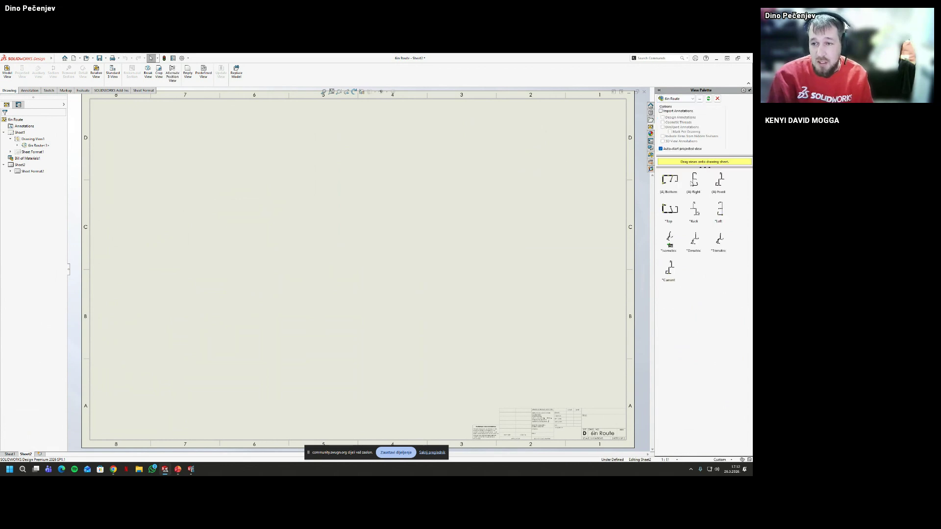
pyautogui.moveTo(692, 184); pyautogui.dragTo(255, 246)
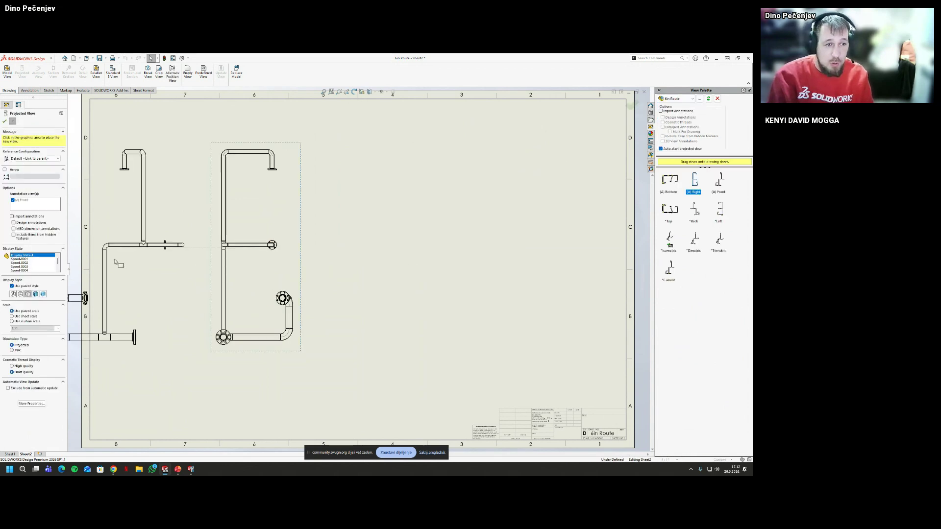
pyautogui.press('Escape')
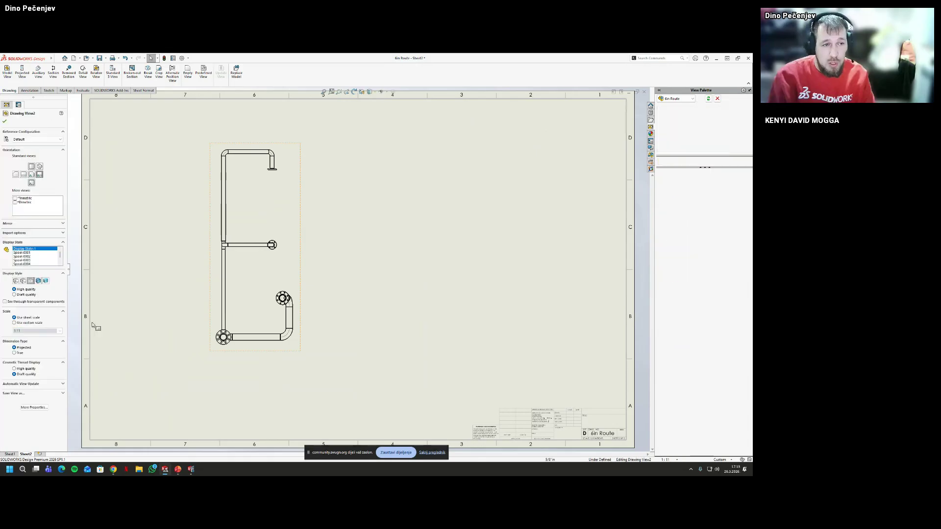
# Turn the new view to isometric and step its display state through the spools, ending on Spool-0004
pyautogui.click(23, 253)
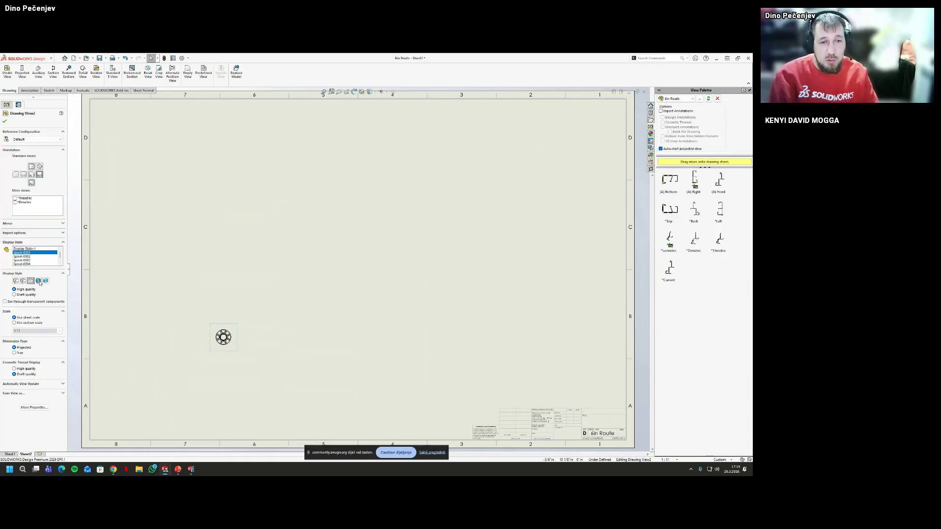
pyautogui.click(40, 167)
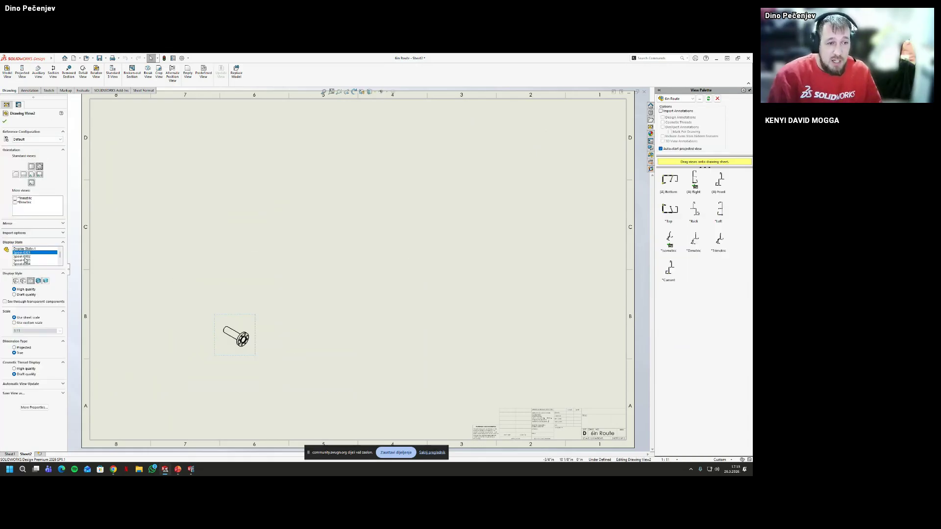
pyautogui.click(25, 257)
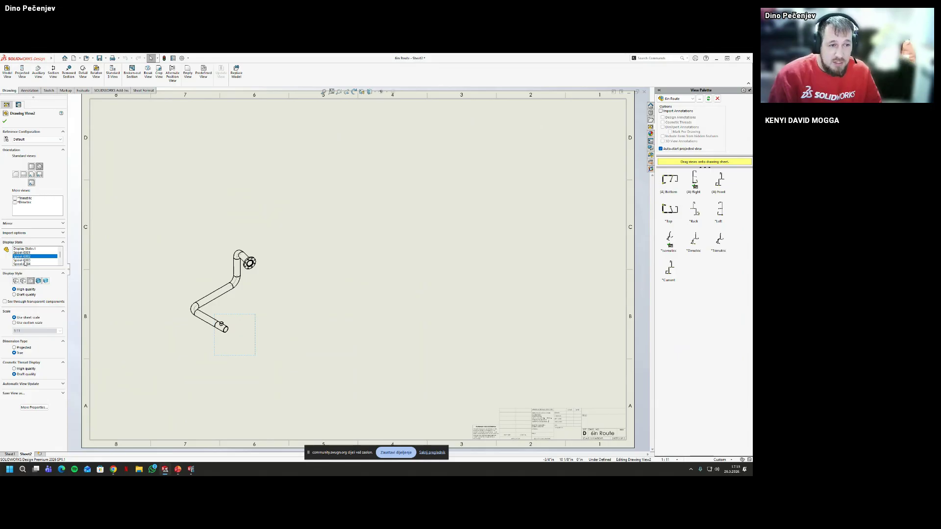
pyautogui.click(24, 261)
pyautogui.click(27, 265)
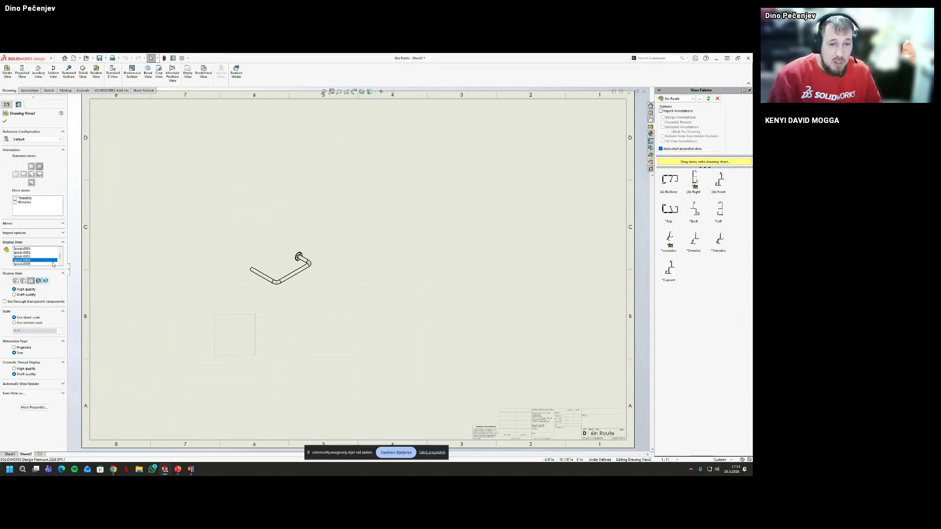
pyautogui.click(4, 121)
pyautogui.scroll(-4, 311, 250)
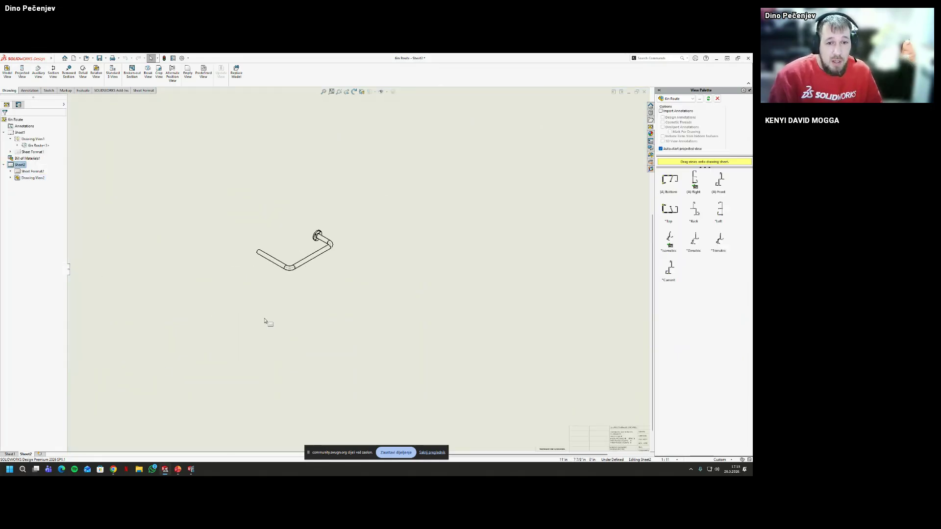
pyautogui.click(30, 91)
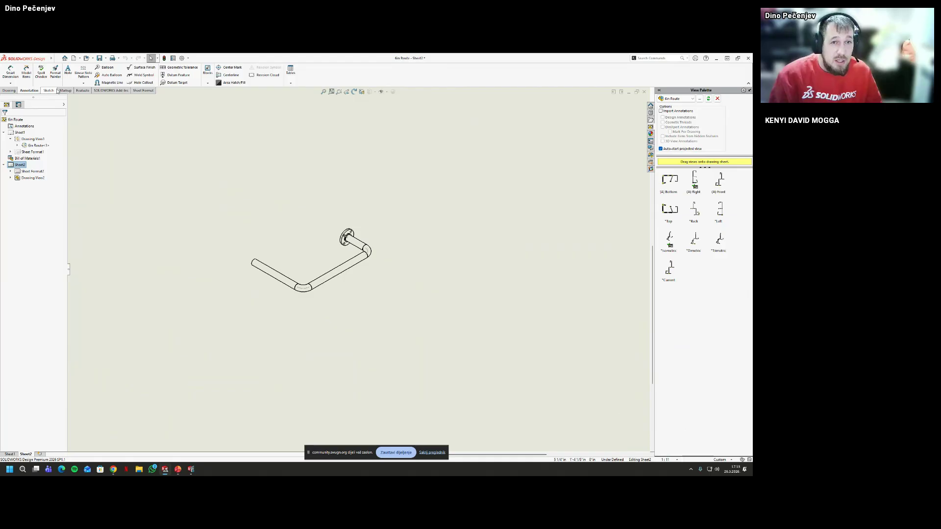
pyautogui.click(230, 75)
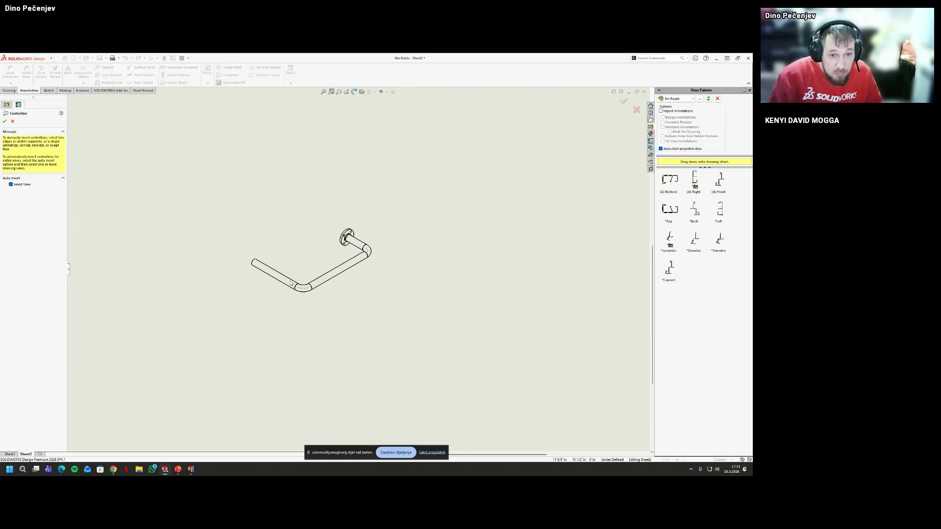
pyautogui.click(5, 121)
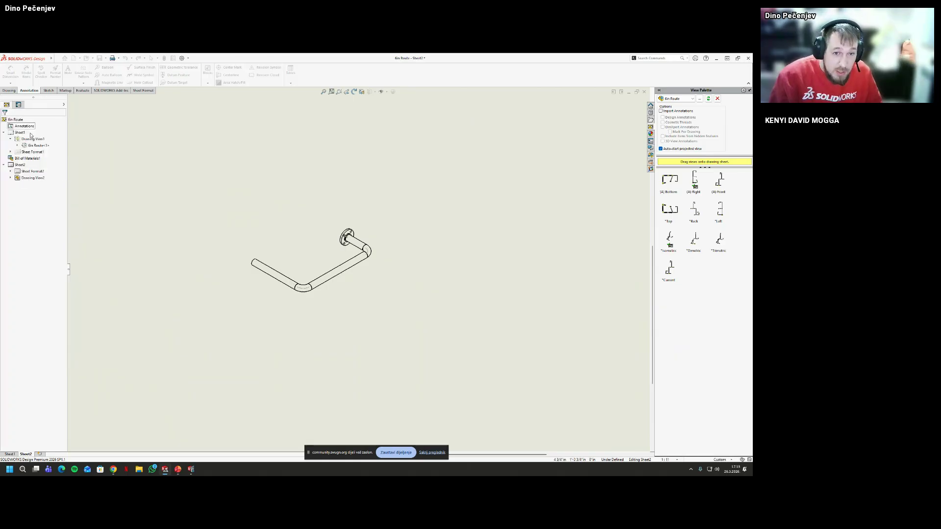
# Locate the 3D sketch under Route1 of the spool view and highlight it on the sheet
pyautogui.click(304, 292)
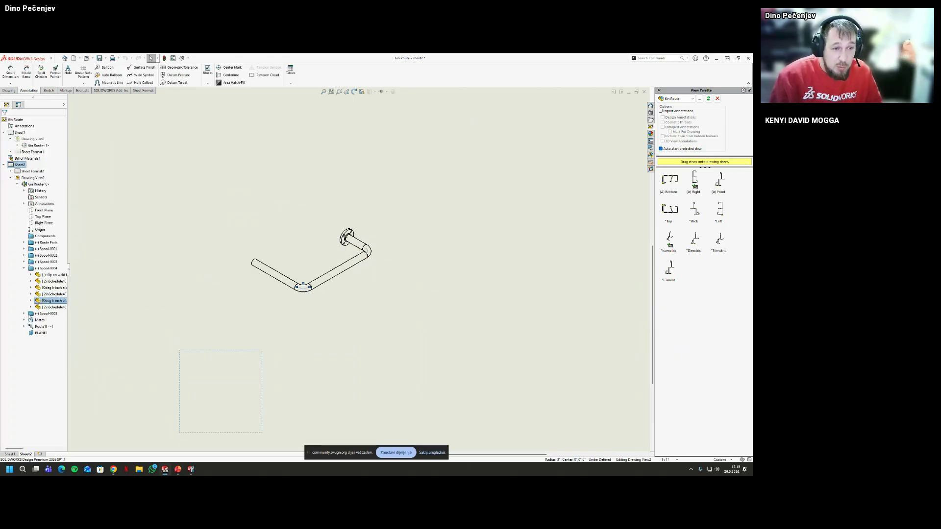
pyautogui.click(24, 327)
pyautogui.click(53, 334)
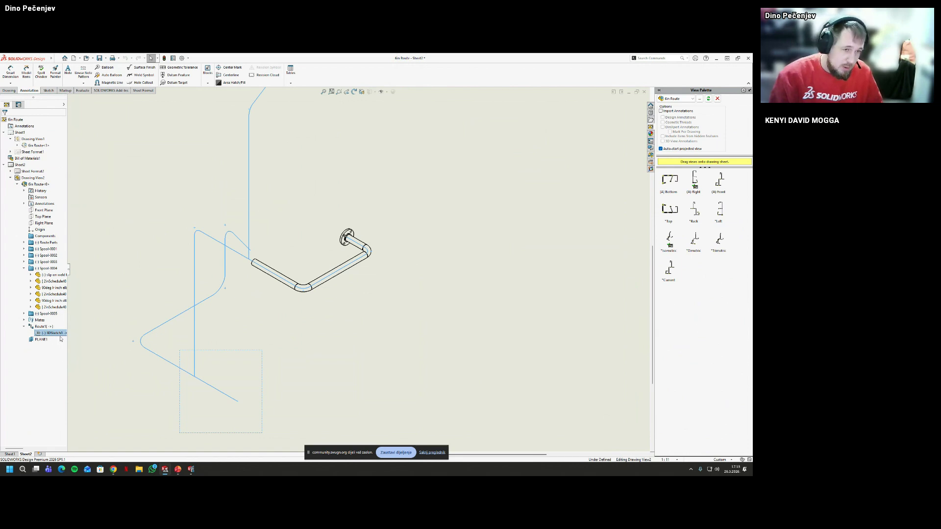
pyautogui.click(383, 316)
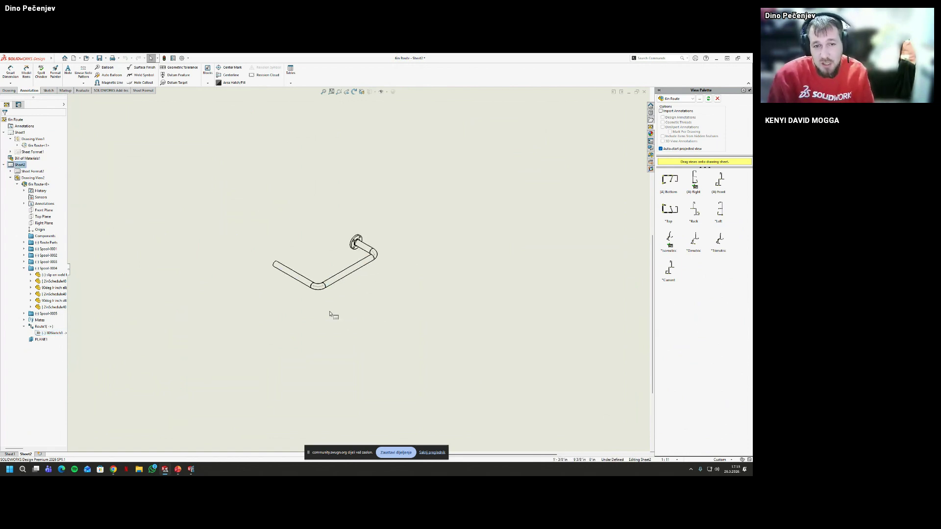
# Save the 6in Route drawing with its first sheet active and close it, returning to the route assembly
pyautogui.click(10, 455)
pyautogui.scroll(-6, 294, 342)
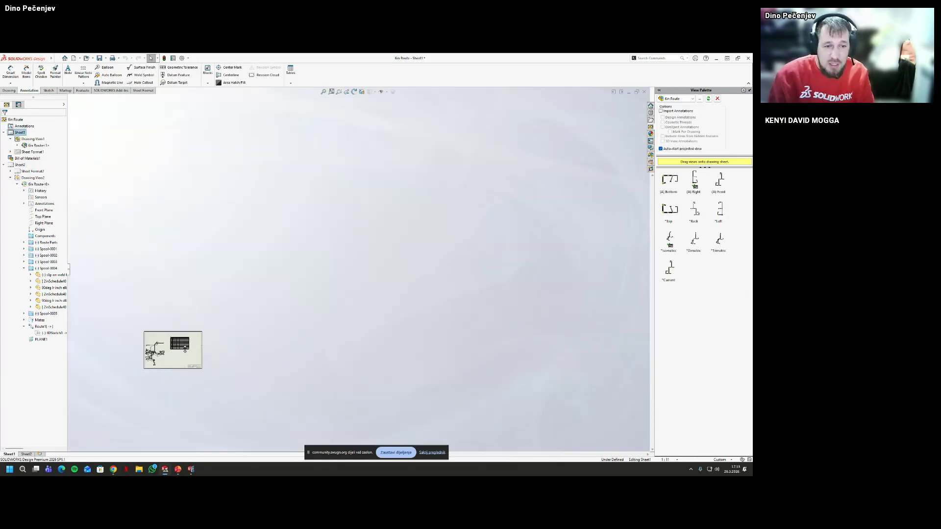
pyautogui.scroll(-1, 236, 315)
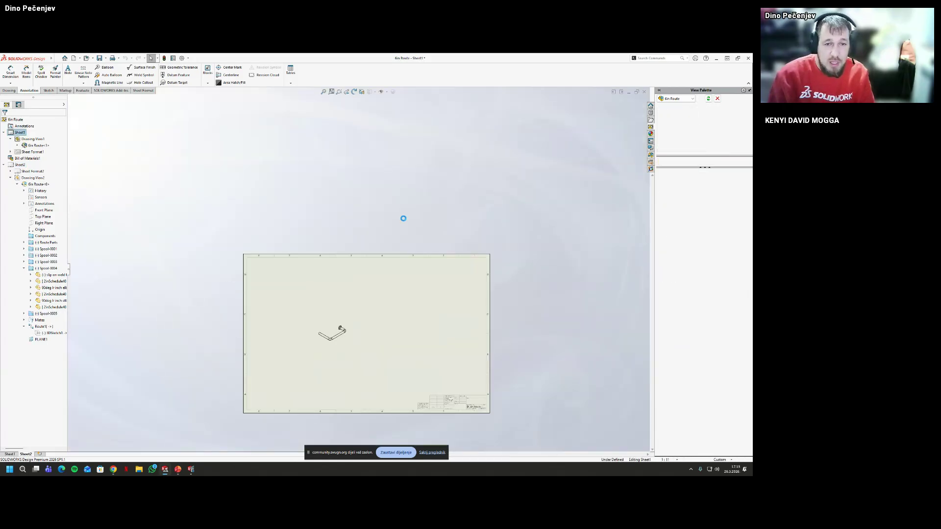
pyautogui.hotkey('ctrl', 's')
pyautogui.press('Return')
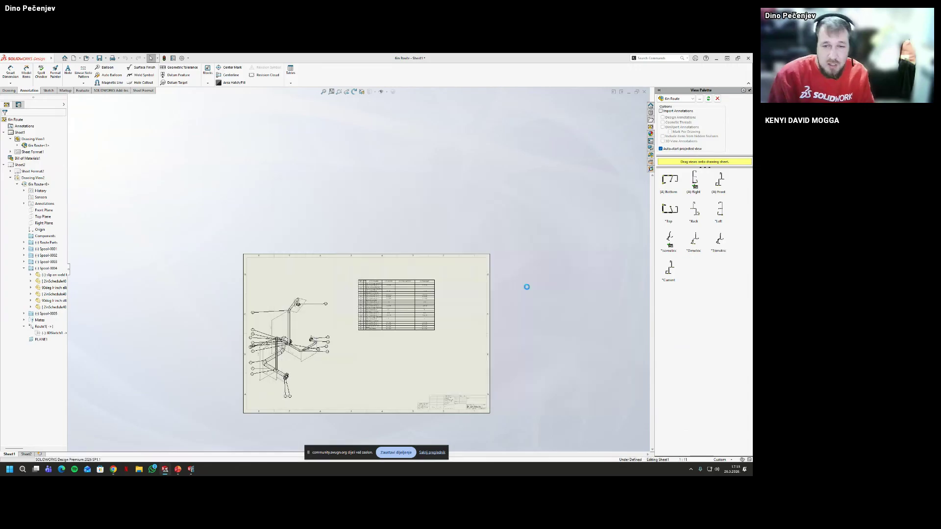
pyautogui.click(644, 92)
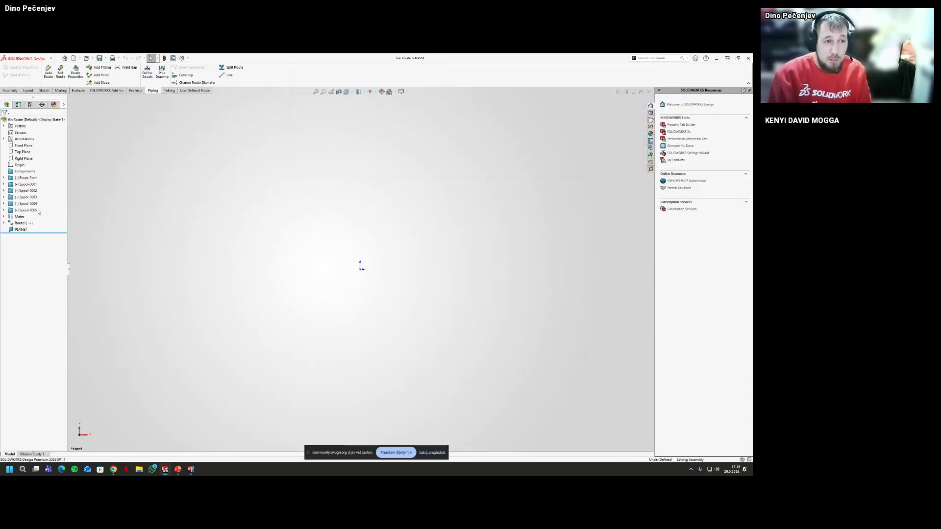
# Create a drawing of Spool-0001 with a piping BOM, auto balloons and the route sketch, and move its view toward the sheet's centre
pyautogui.click(27, 184)
pyautogui.click(162, 73)
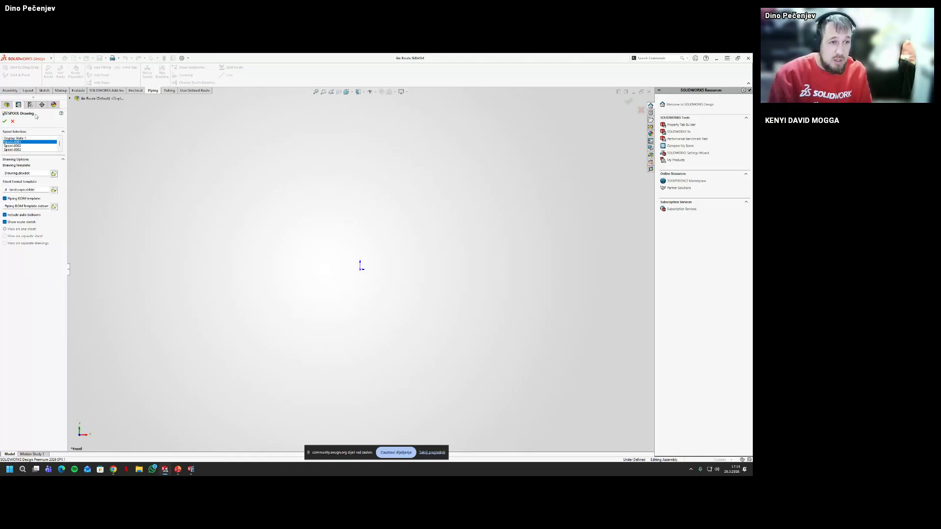
pyautogui.click(4, 122)
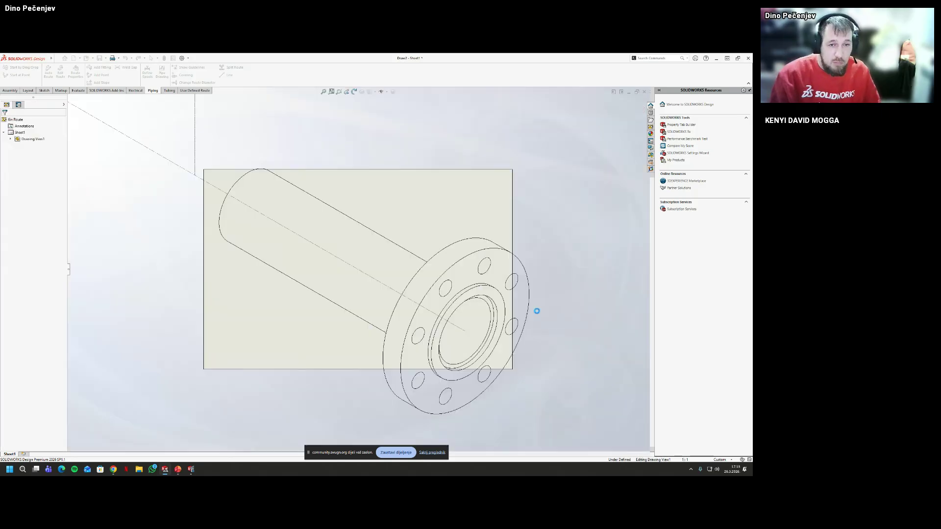
pyautogui.scroll(3, 363, 250)
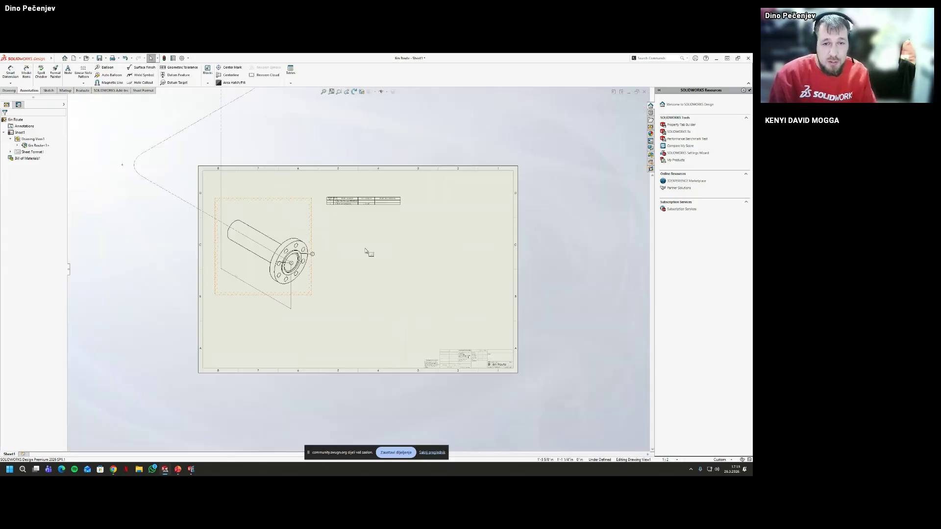
pyautogui.moveTo(316, 265)
pyautogui.mouseDown()
pyautogui.moveTo(478, 343)
pyautogui.moveTo(405, 328)
pyautogui.moveTo(393, 311)
pyautogui.mouseUp()
# Hide the long route sketch that extends beyond the sheet in the spool view
pyautogui.click(289, 267)
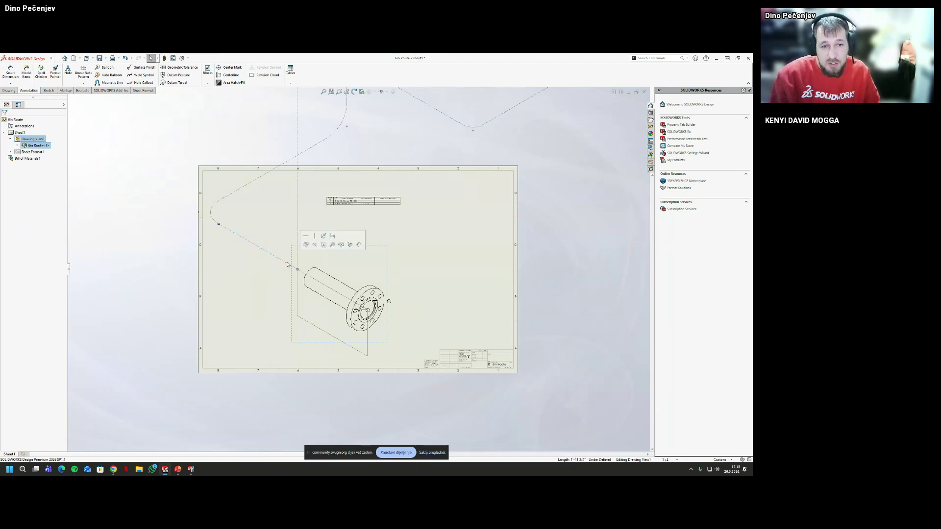
pyautogui.click(263, 205)
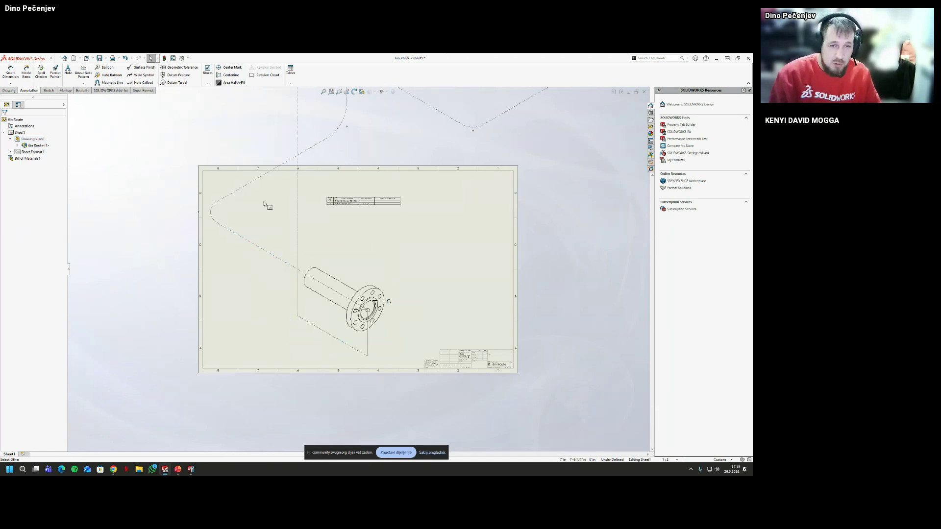
pyautogui.scroll(3, 374, 217)
pyautogui.moveTo(492, 228); pyautogui.dragTo(287, 133)
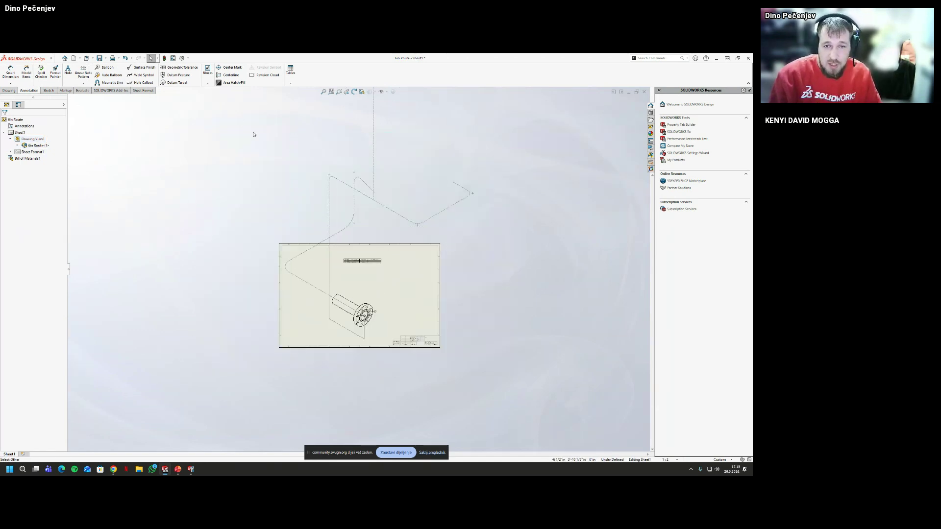
pyautogui.click(357, 191)
pyautogui.doubleClick(372, 287)
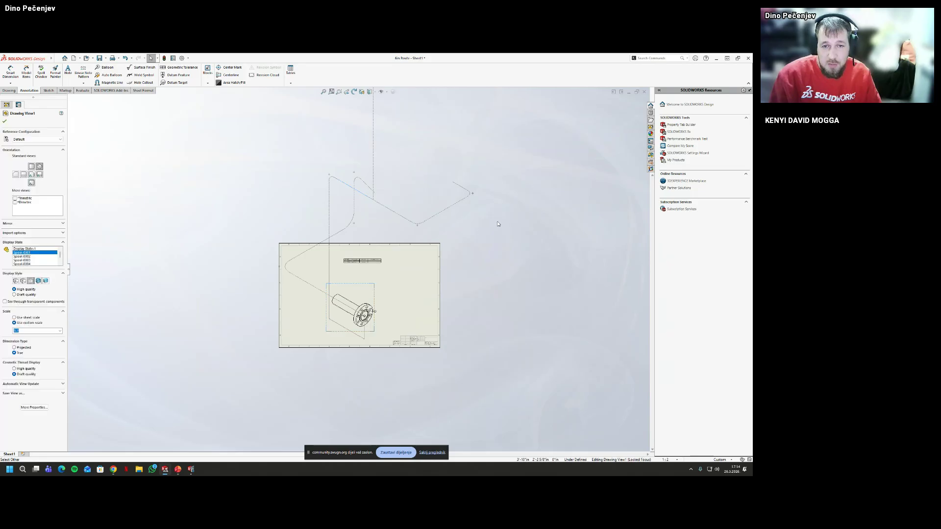
pyautogui.moveTo(498, 226); pyautogui.dragTo(314, 160)
pyautogui.click(377, 199)
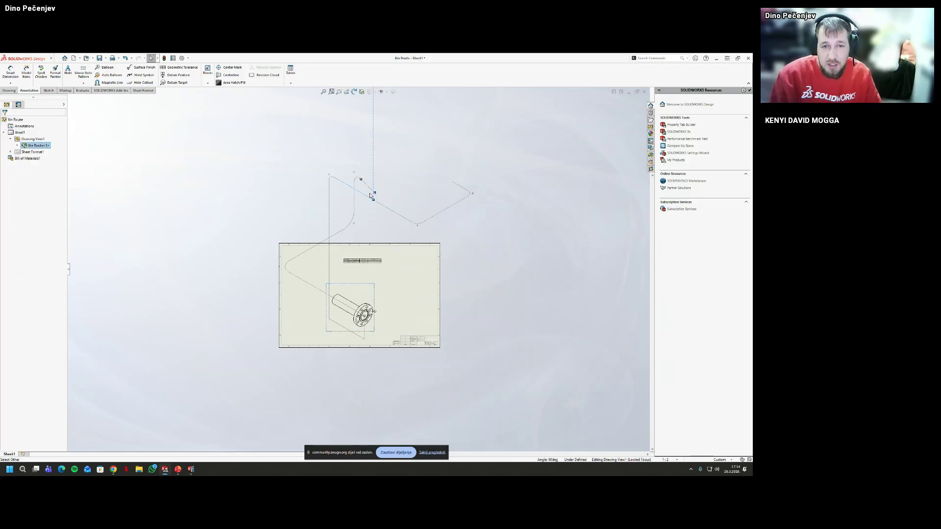
pyautogui.click(395, 178)
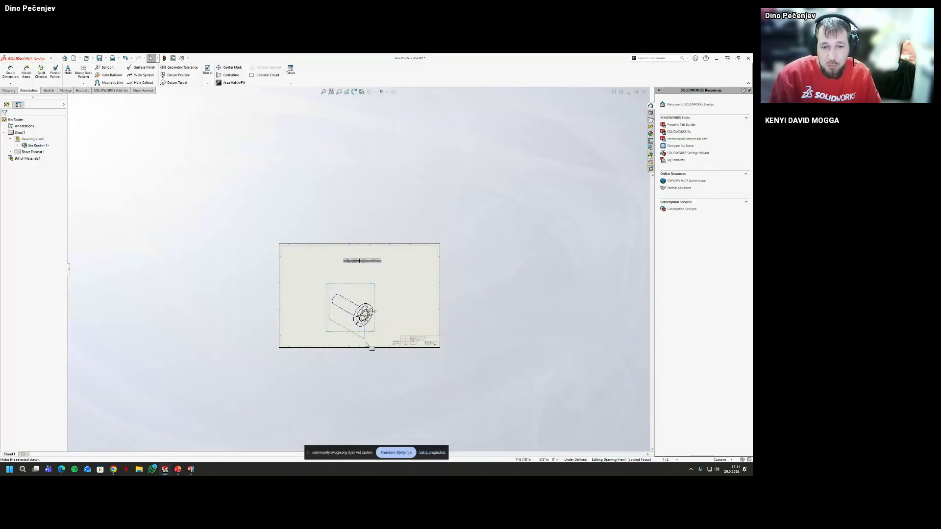
# Examine the remaining sketch lines and their dimension around the flanged pipe in the spool view
pyautogui.scroll(-4, 338, 328)
pyautogui.scroll(-3, 338, 327)
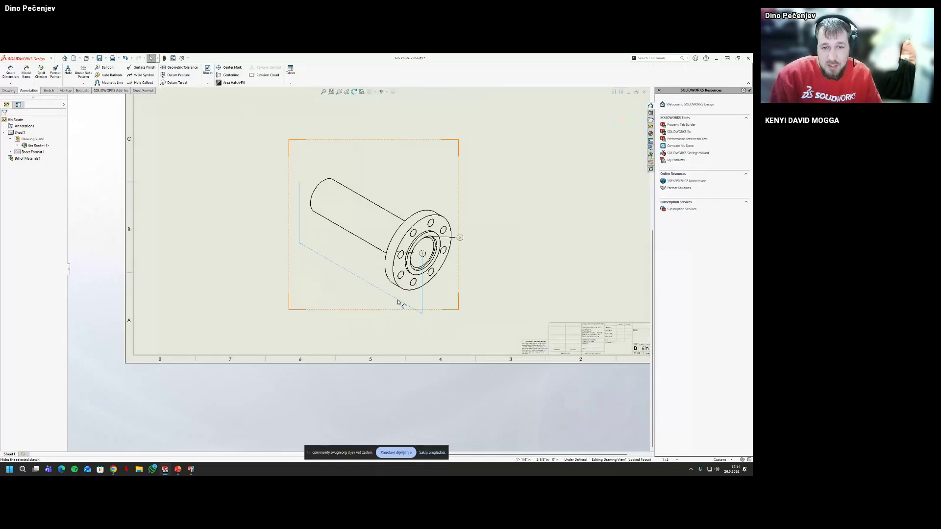
pyautogui.click(365, 340)
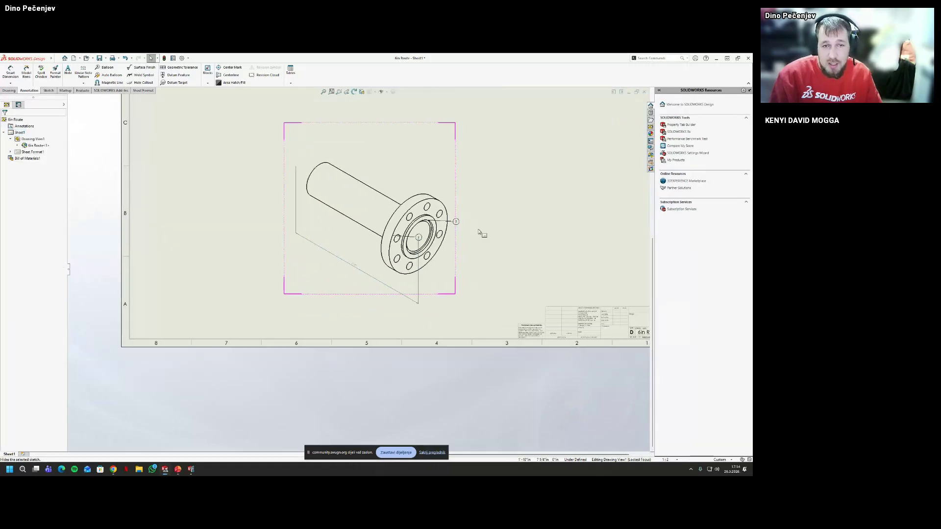
pyautogui.click(291, 174)
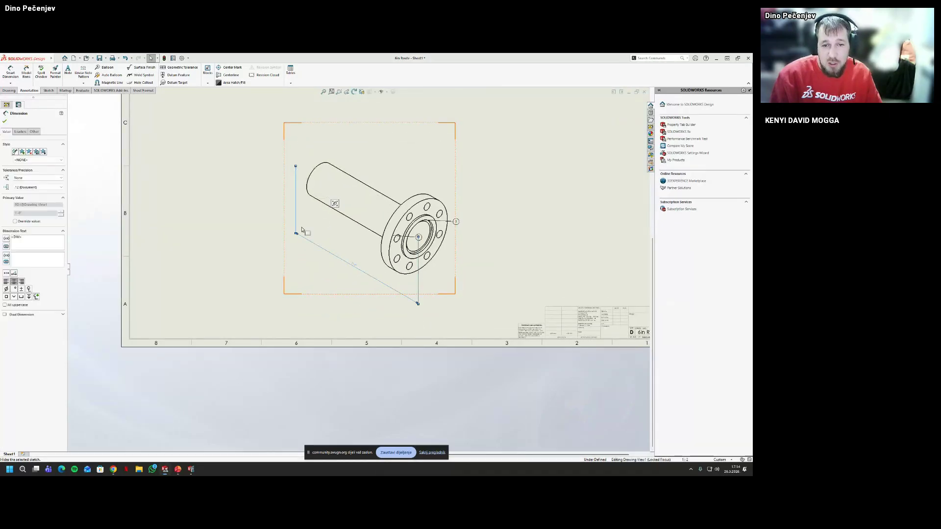
pyautogui.scroll(3, 306, 206)
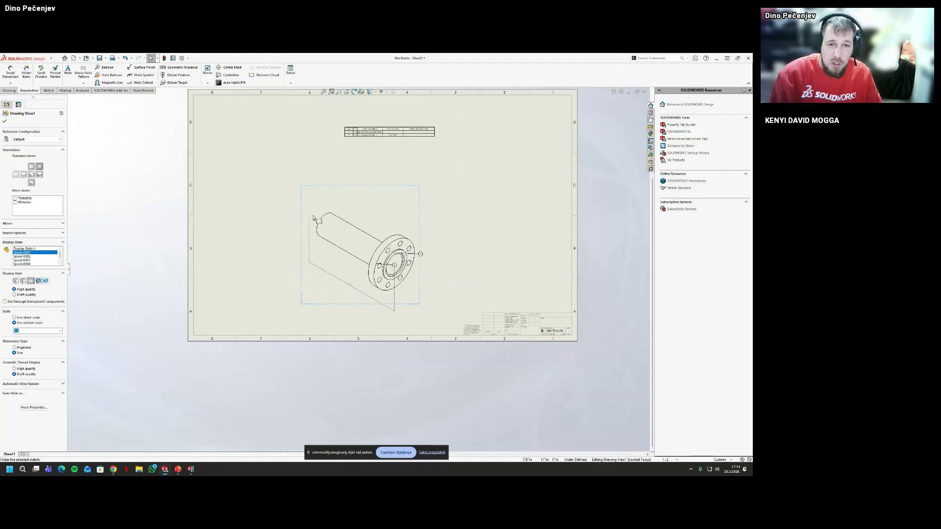
pyautogui.click(604, 114)
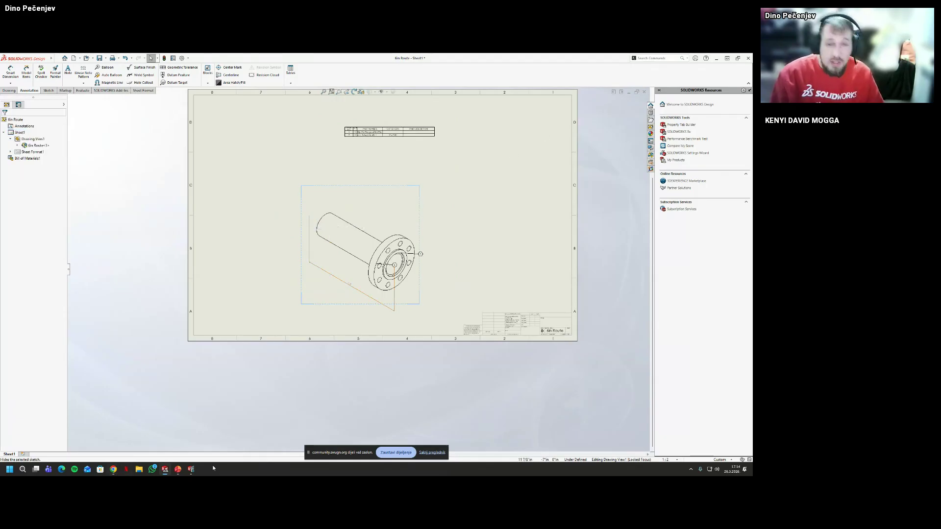
pyautogui.scroll(2, 357, 270)
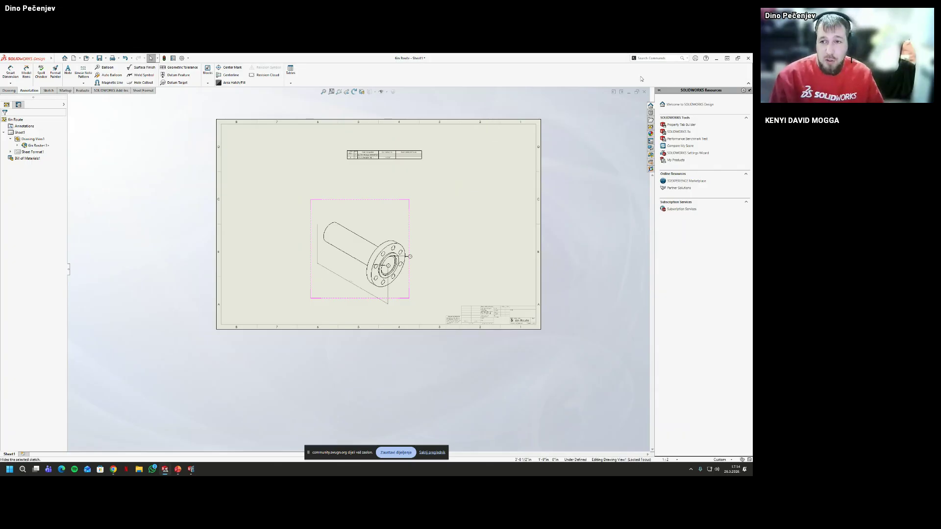
# Save the spool drawing as 6in Route-Spool1 and close it and the route assembly, returning to the piping assembly
pyautogui.hotkey('ctrl', 'shift', 's')
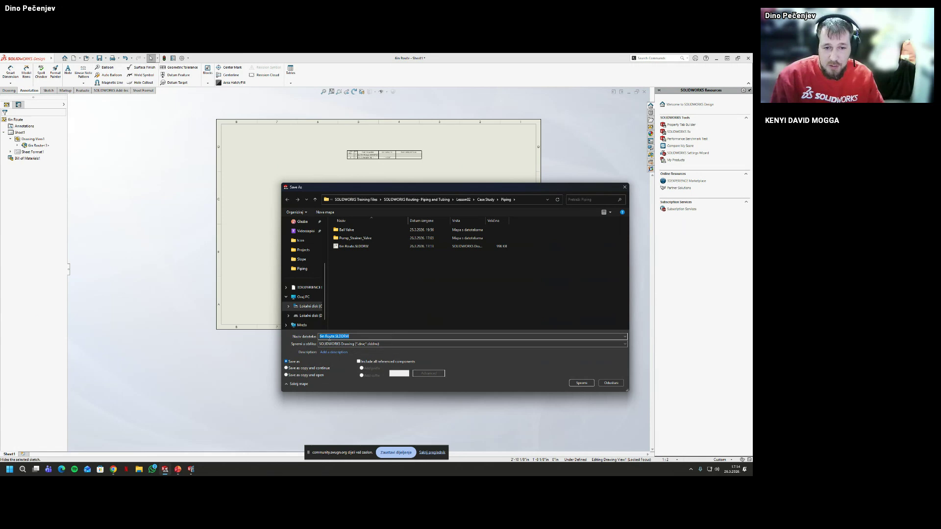
pyautogui.click(375, 304)
pyautogui.write('-Spool1')
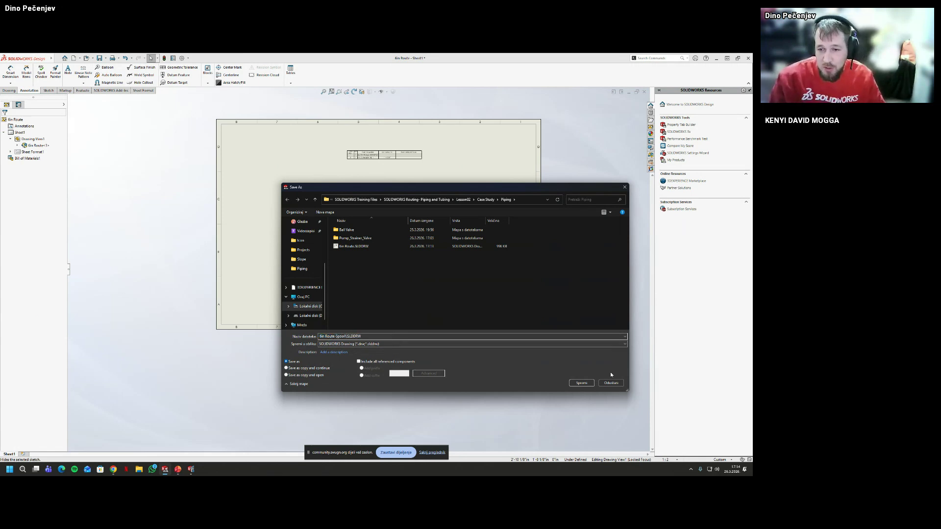
pyautogui.click(581, 383)
pyautogui.click(645, 92)
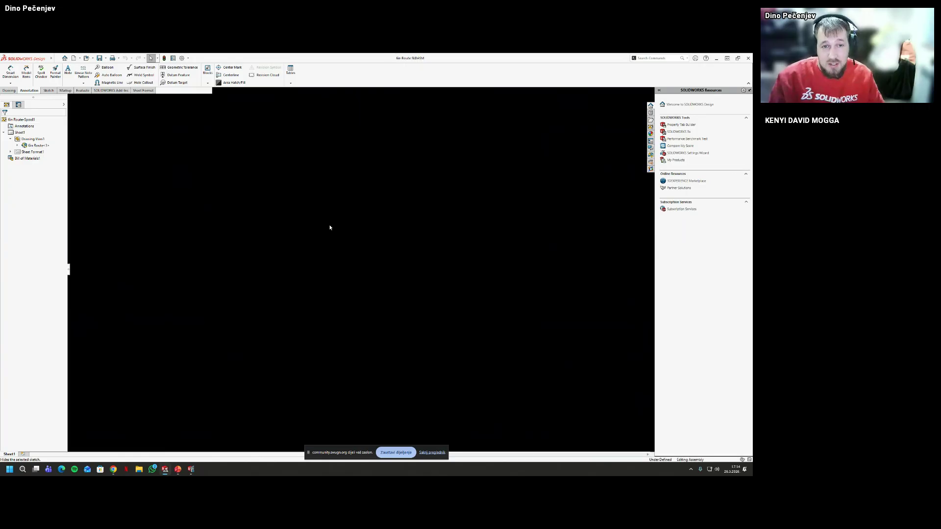
pyautogui.click(649, 91)
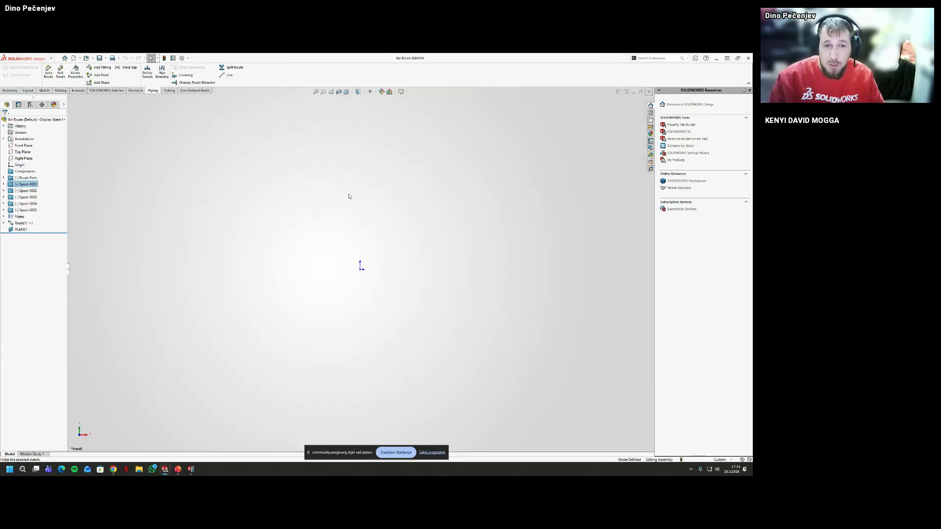
pyautogui.scroll(-5, 523, 304)
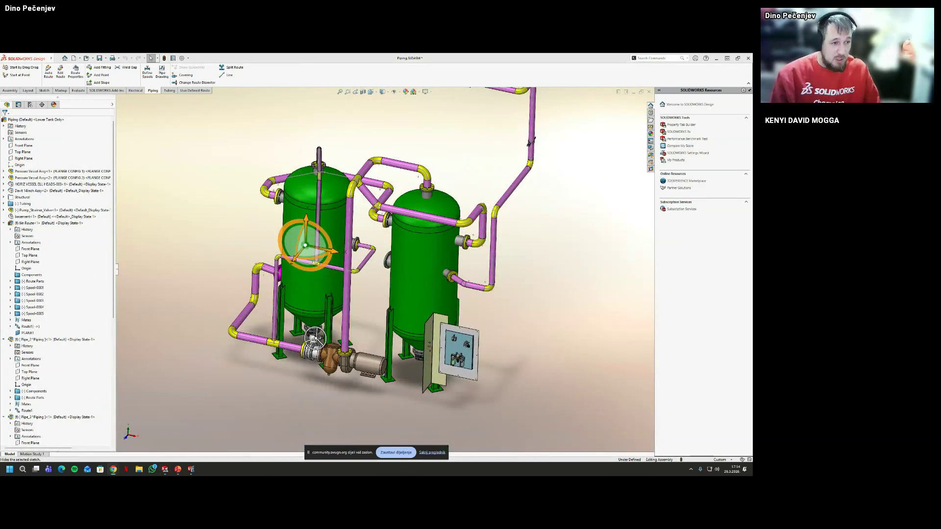
pyautogui.hotkey('alt', 'Tab')
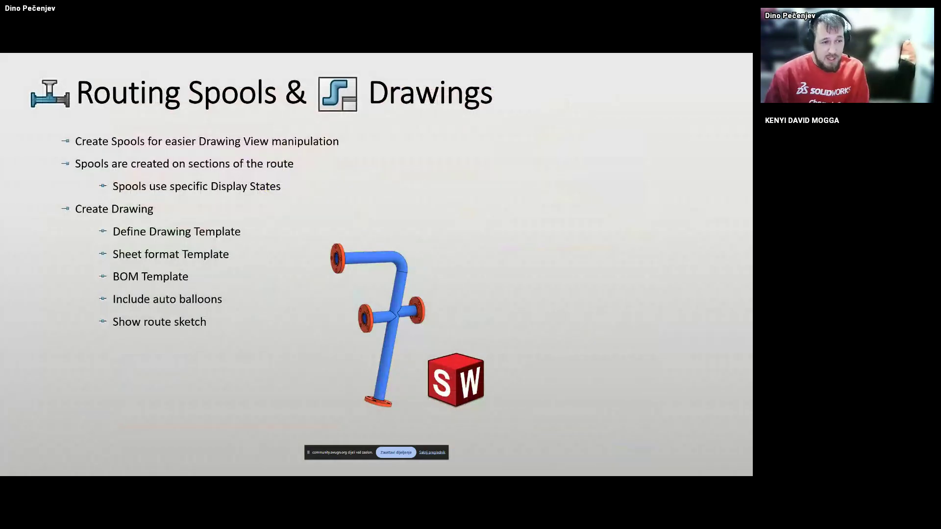
pyautogui.press('Right')
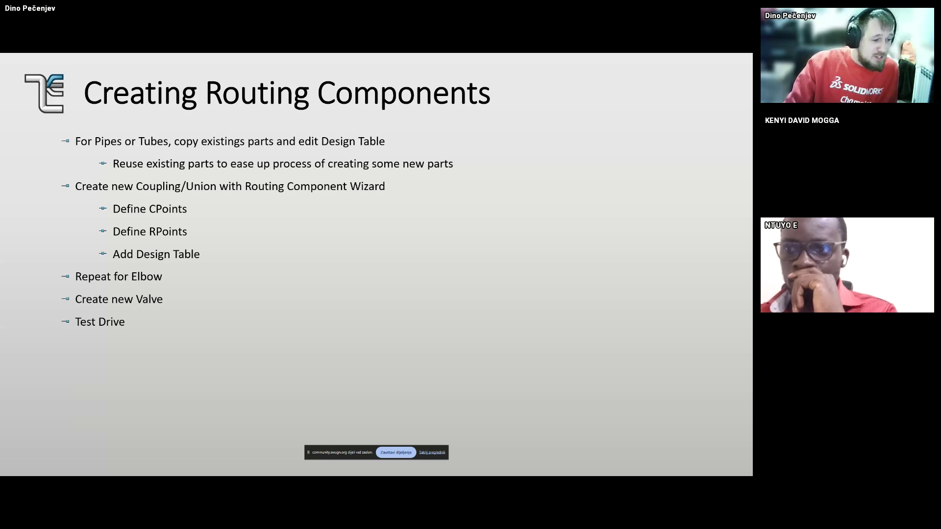
pyautogui.hotkey('alt', 'Tab')
pyautogui.scroll(-8, 270, 345)
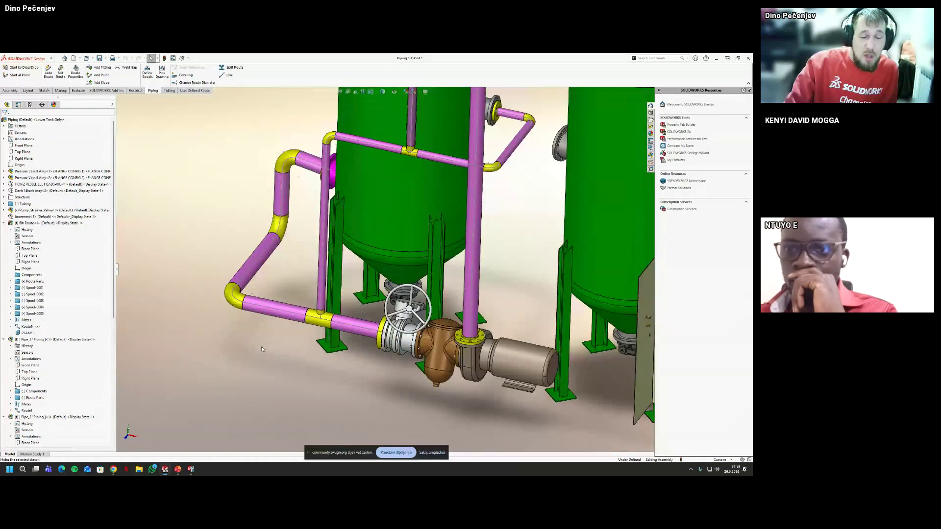
pyautogui.rightClick(314, 277)
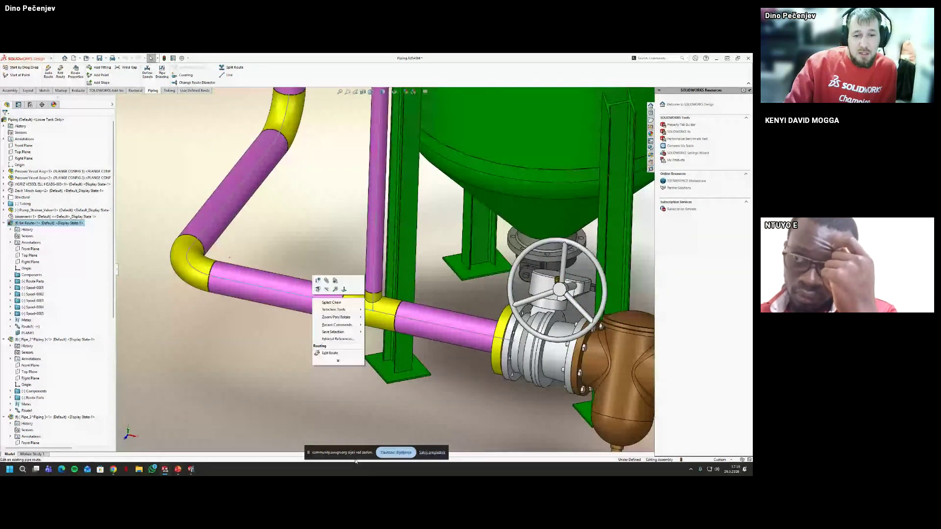
pyautogui.click(330, 352)
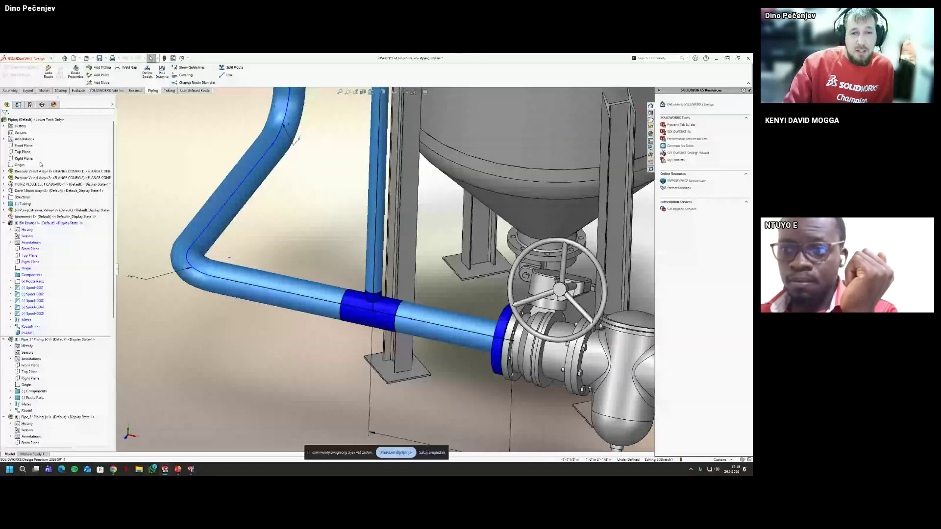
pyautogui.click(635, 100)
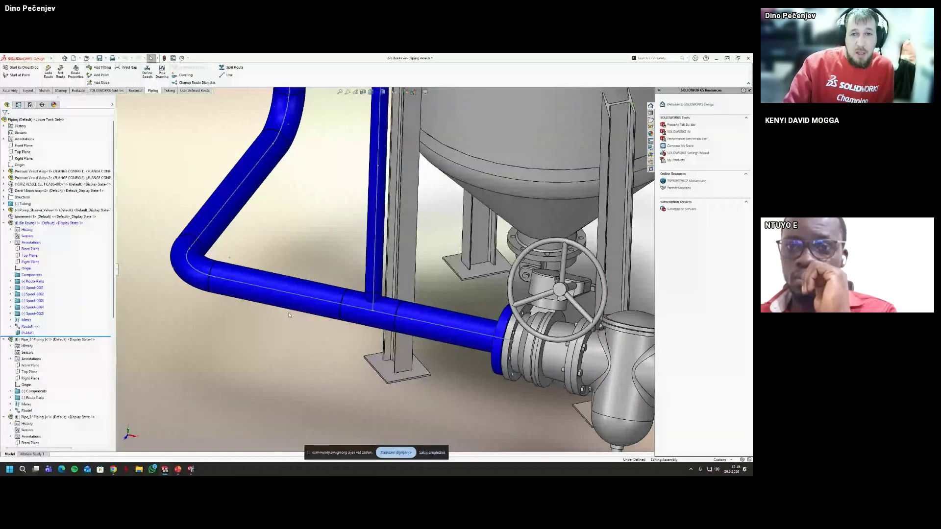
pyautogui.click(636, 104)
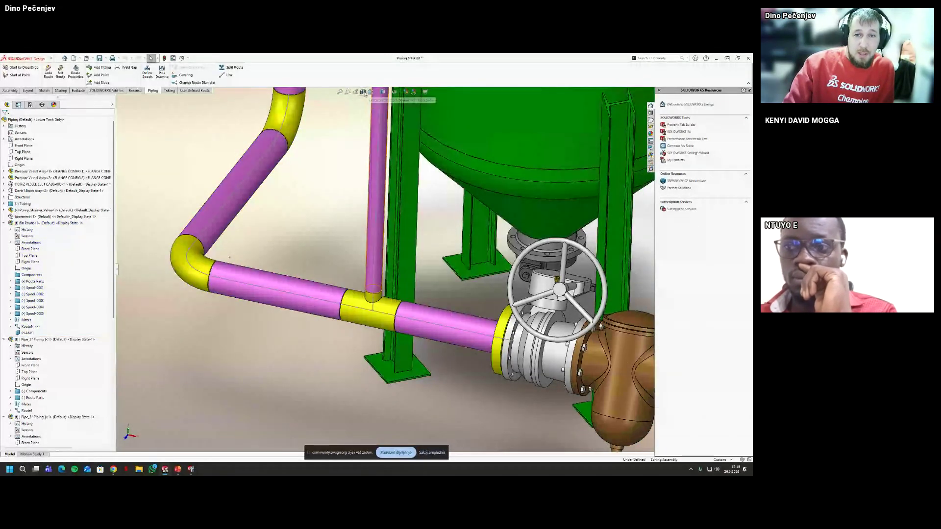
# Section the piping assembly on the Front Plane and examine the bore and wall of the cut pipe in Spool-0002
pyautogui.click(371, 92)
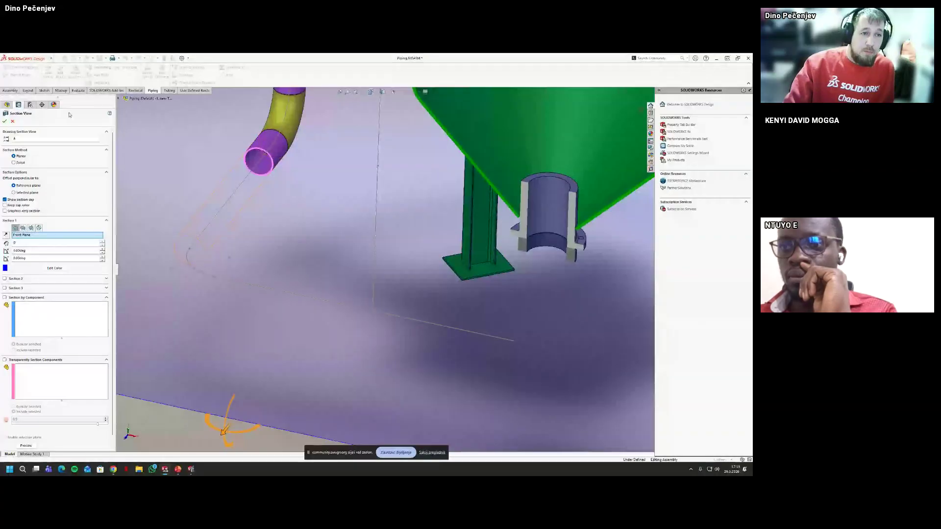
pyautogui.click(4, 122)
pyautogui.scroll(-7, 253, 135)
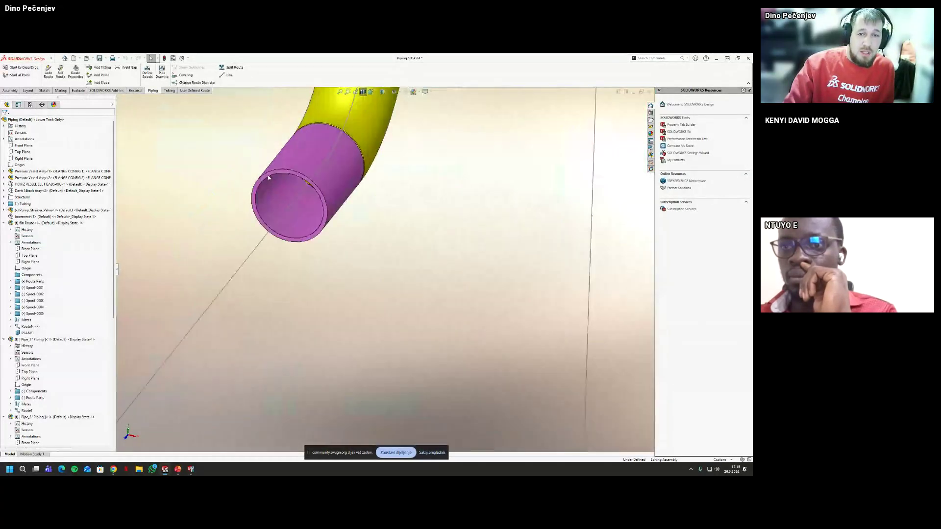
pyautogui.moveTo(299, 174); pyautogui.dragTo(359, 169, button='middle')
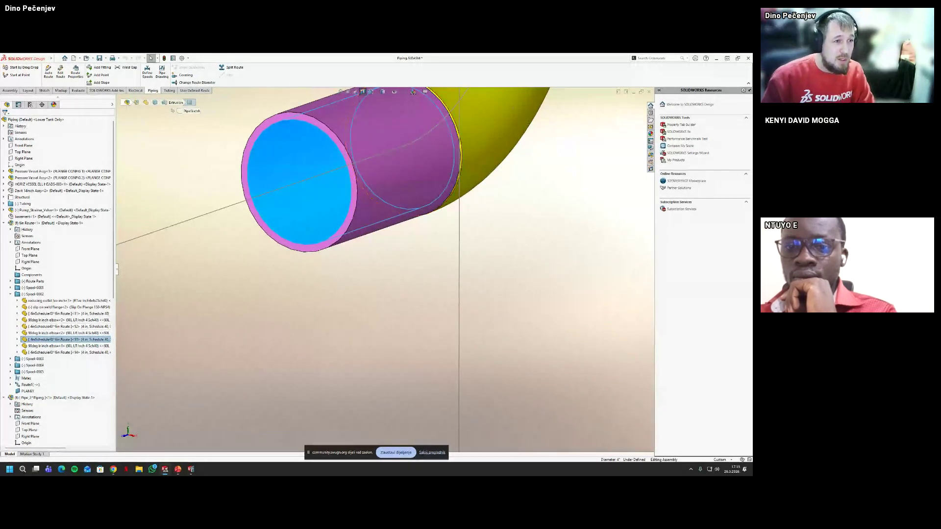
pyautogui.scroll(8, 346, 288)
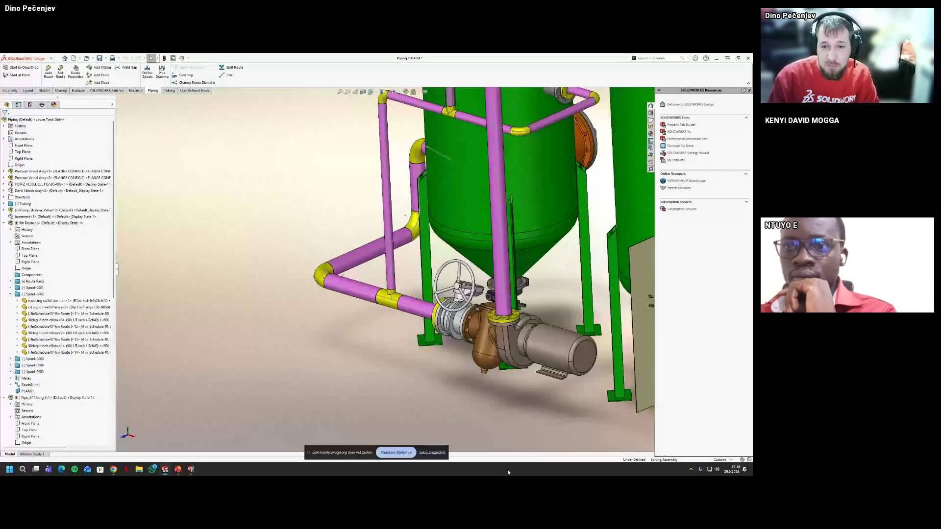
# Bring both tanks into view and select the elbow above the second tank's top nozzle to examine it
pyautogui.press('f')
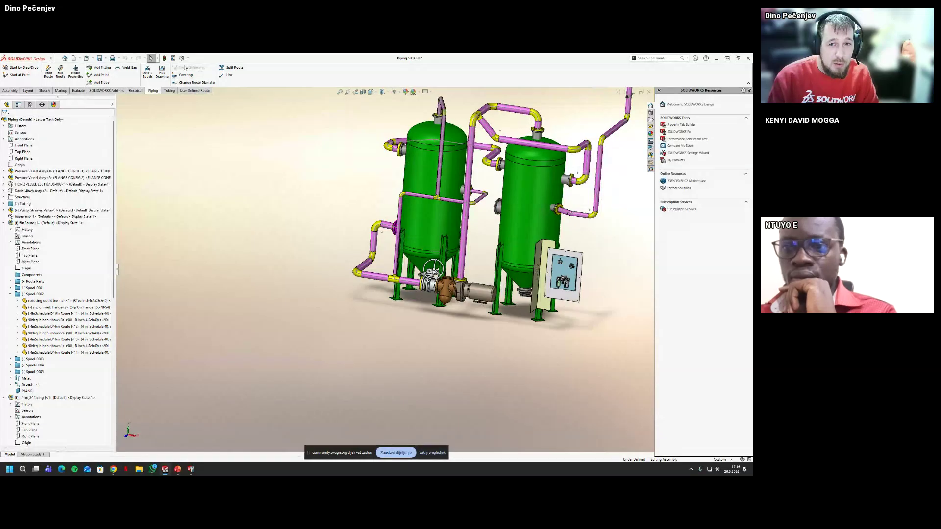
pyautogui.moveTo(420, 141); pyautogui.dragTo(427, 139, button='middle')
pyautogui.scroll(-3, 495, 171)
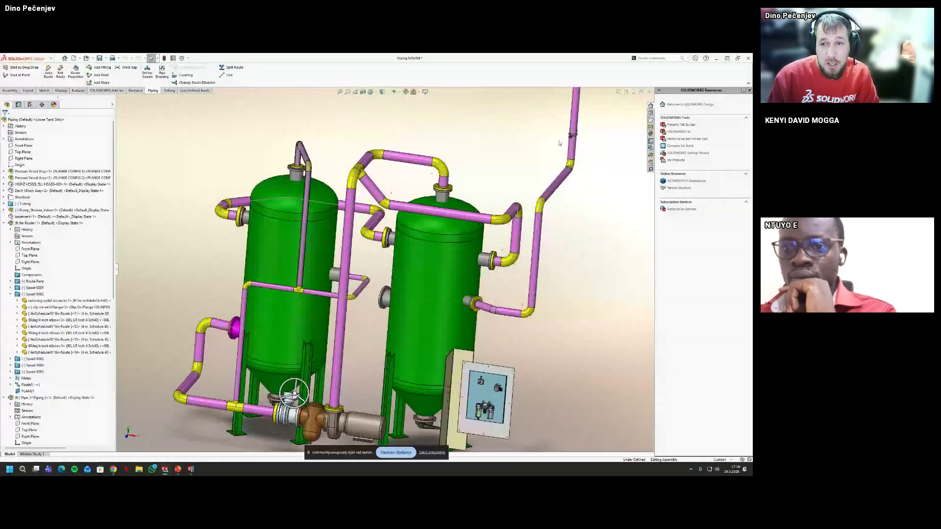
pyautogui.click(440, 169)
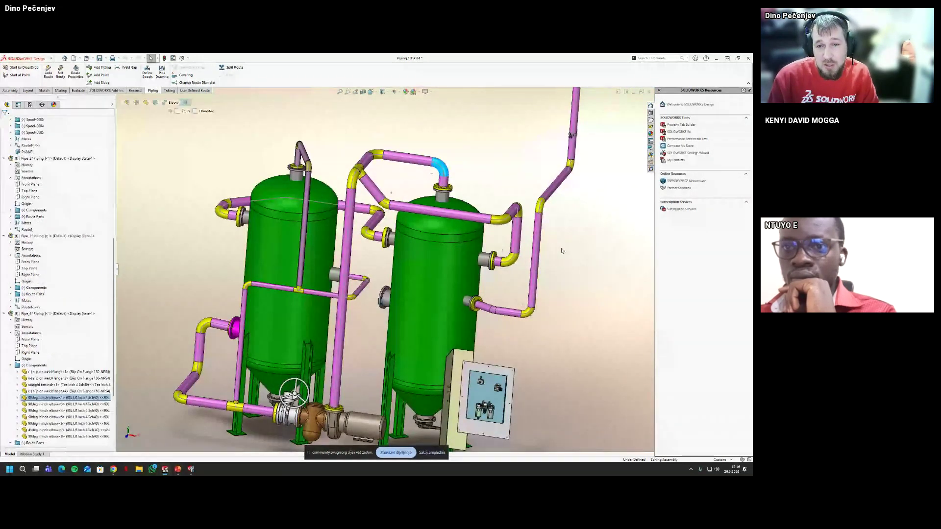
pyautogui.moveTo(440, 168); pyautogui.dragTo(451, 214, button='middle')
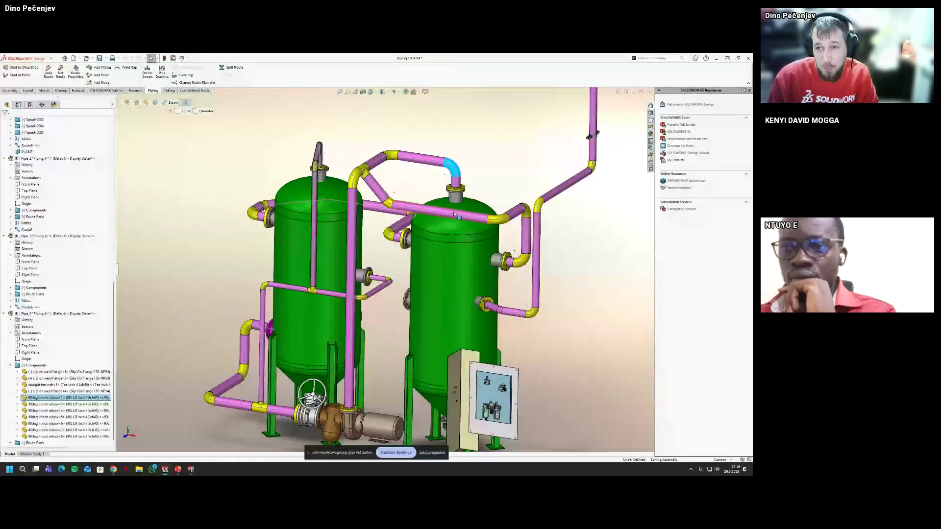
# Switch to the Creating Routing Components slide in the presentation, reveal its pipe illustration, and return to the piping assembly
pyautogui.click(519, 333)
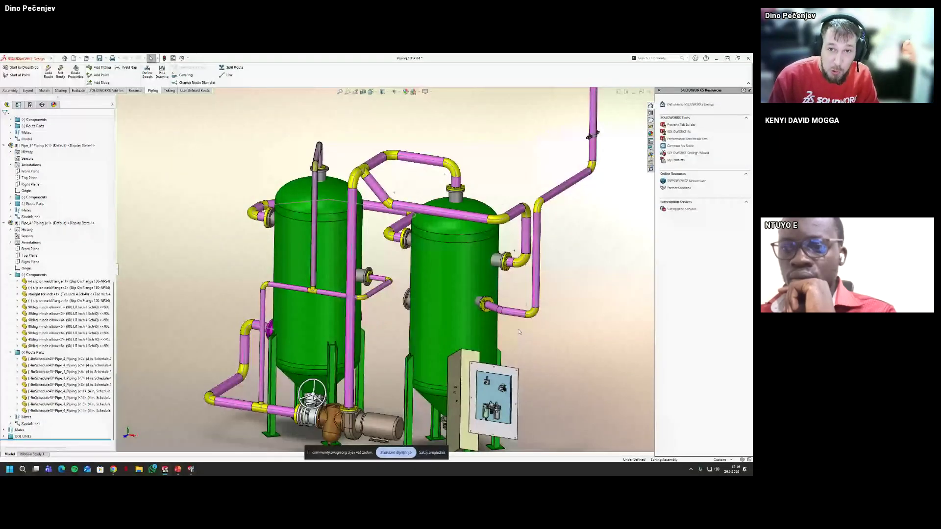
pyautogui.hotkey('alt', 'Tab')
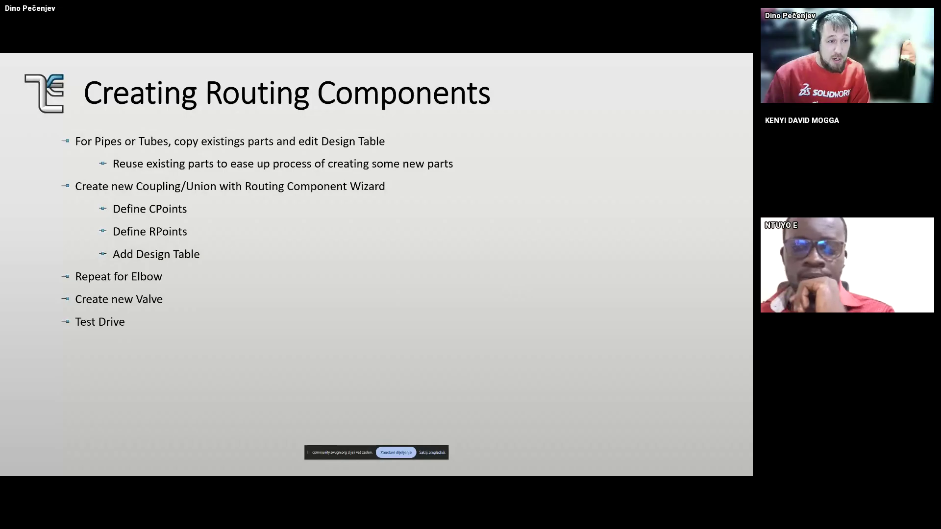
pyautogui.press('Right')
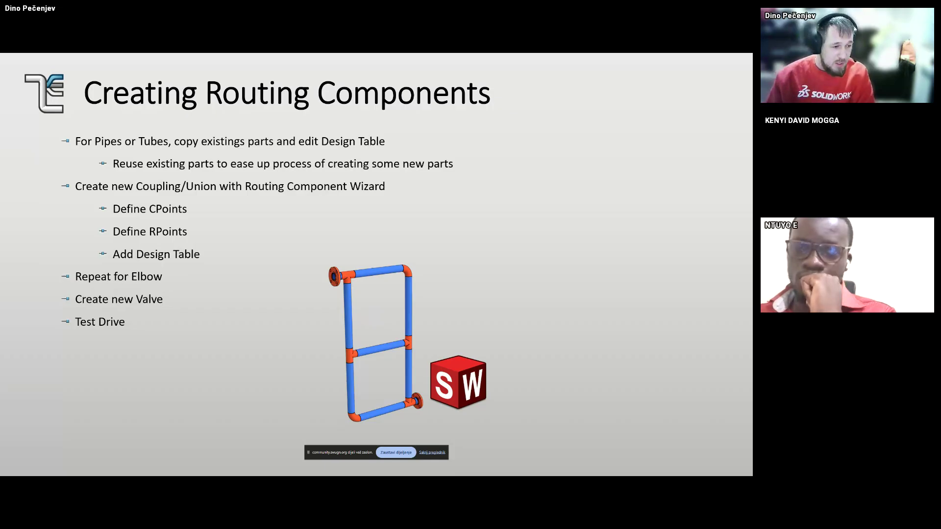
pyautogui.hotkey('alt', 'Tab')
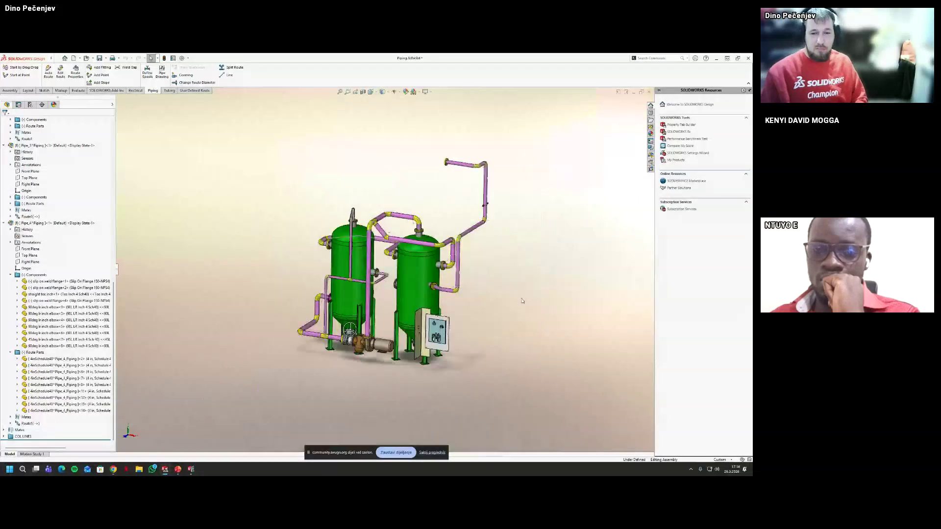
# Close the piping assembly and the Slope assembly, discarding the modifications to the Slope documents
pyautogui.press('f')
pyautogui.scroll(-2, 531, 311)
pyautogui.scroll(1, 531, 310)
pyautogui.click(748, 59)
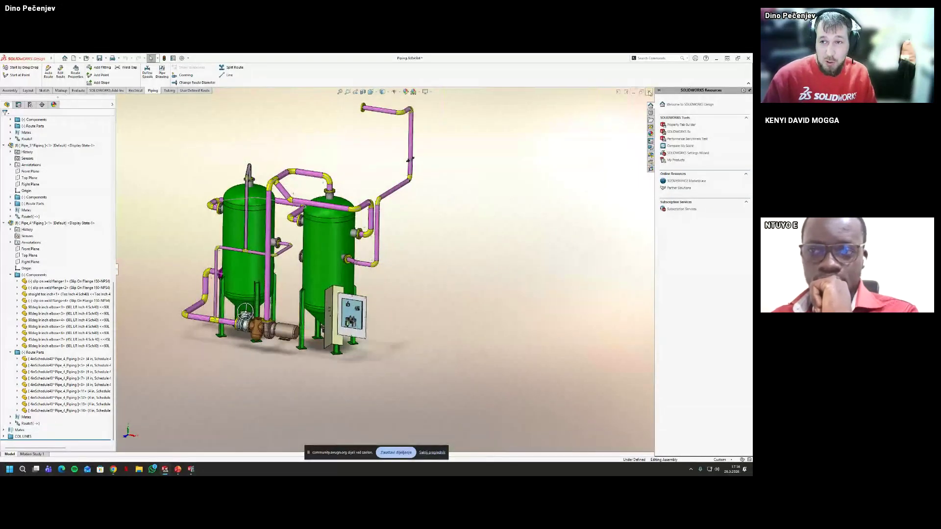
pyautogui.press('Return')
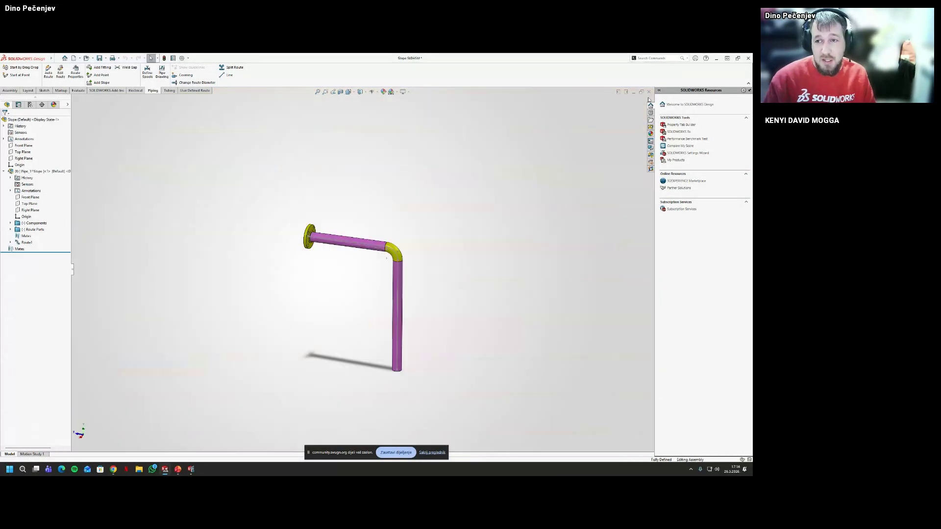
pyautogui.click(649, 91)
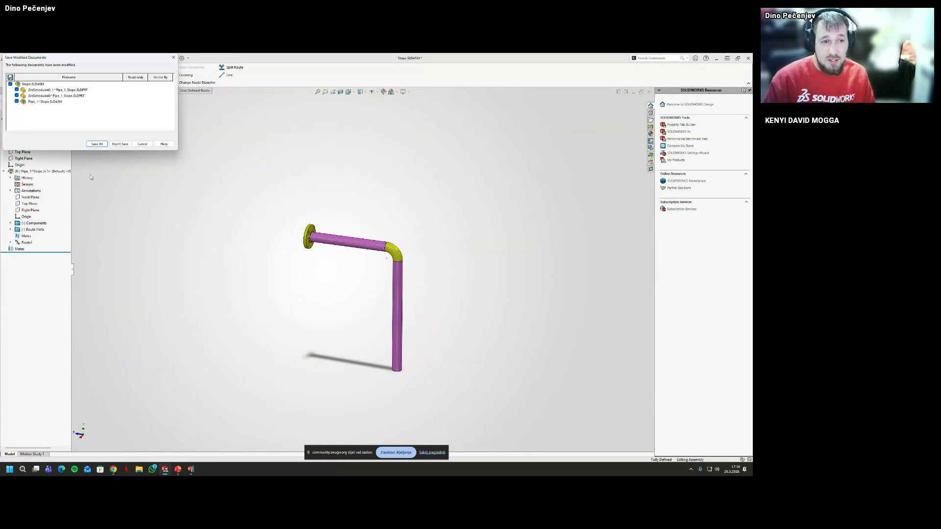
pyautogui.click(115, 145)
# Browse the Design Library to the routing piping pipes folder and open the pipe part from it
pyautogui.click(651, 89)
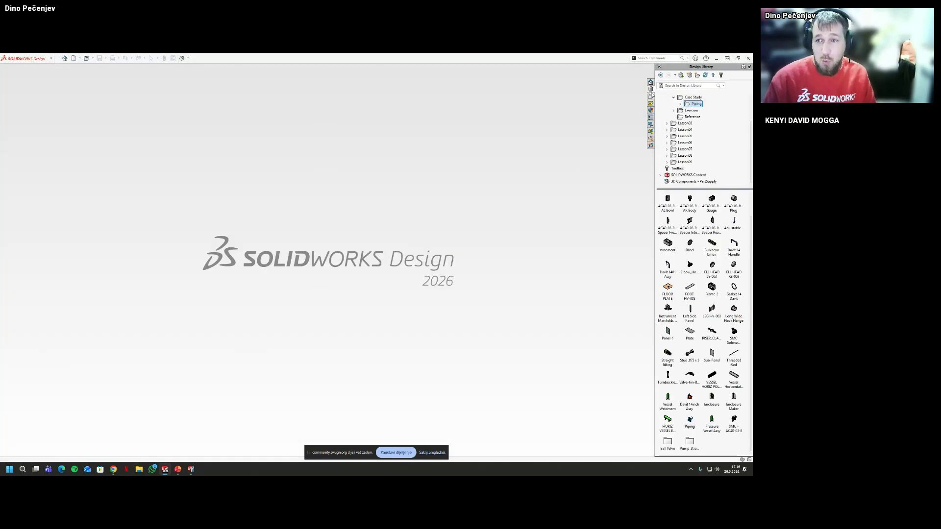
pyautogui.click(694, 136)
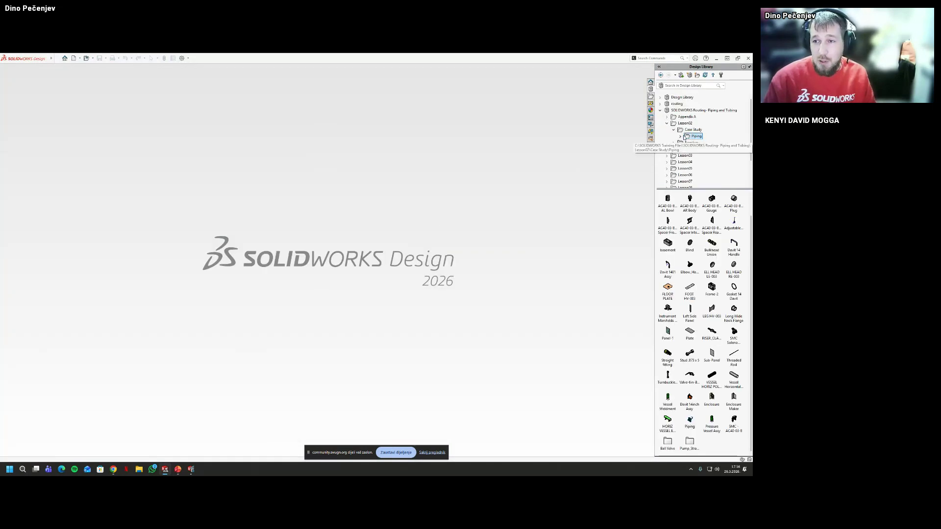
pyautogui.click(688, 137)
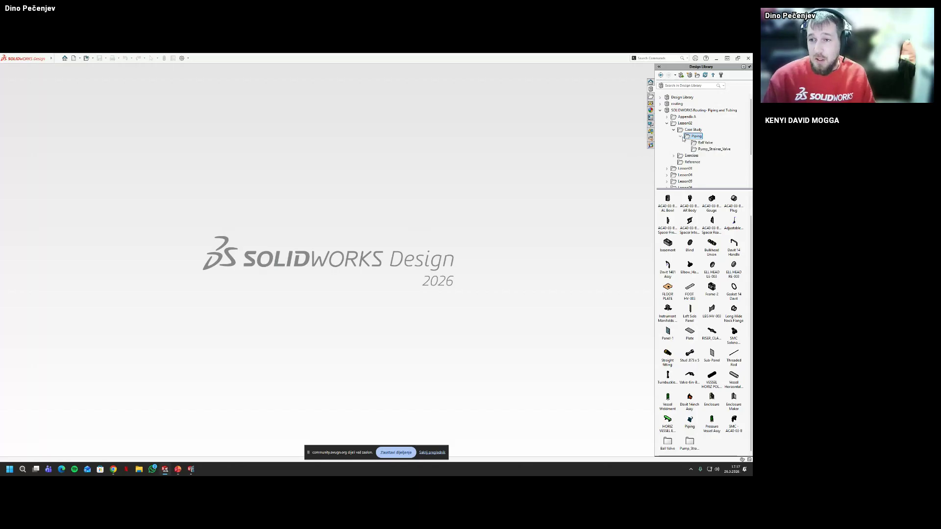
pyautogui.click(667, 123)
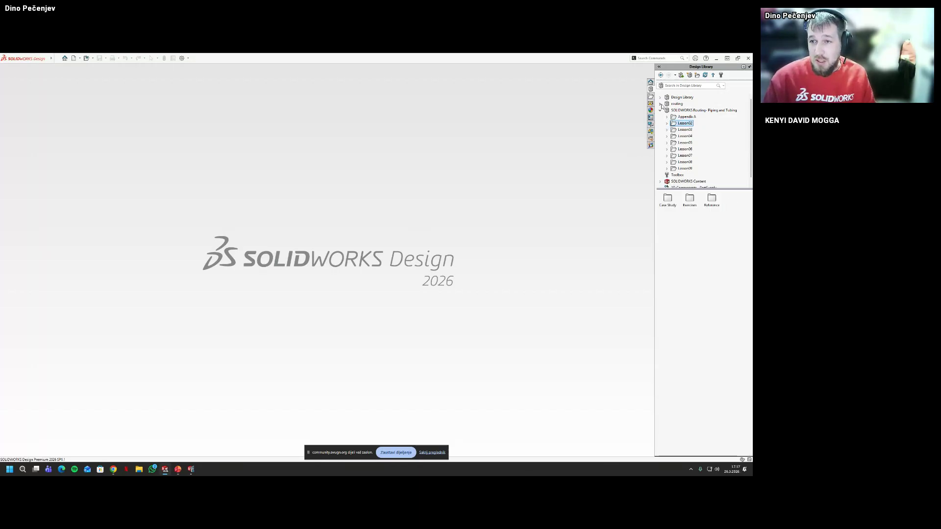
pyautogui.click(661, 104)
pyautogui.doubleClick(671, 145)
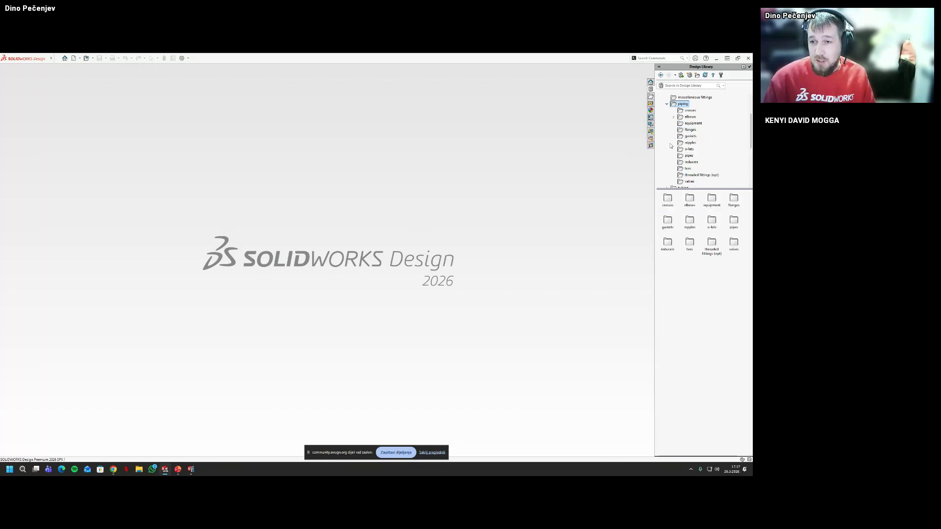
pyautogui.click(689, 156)
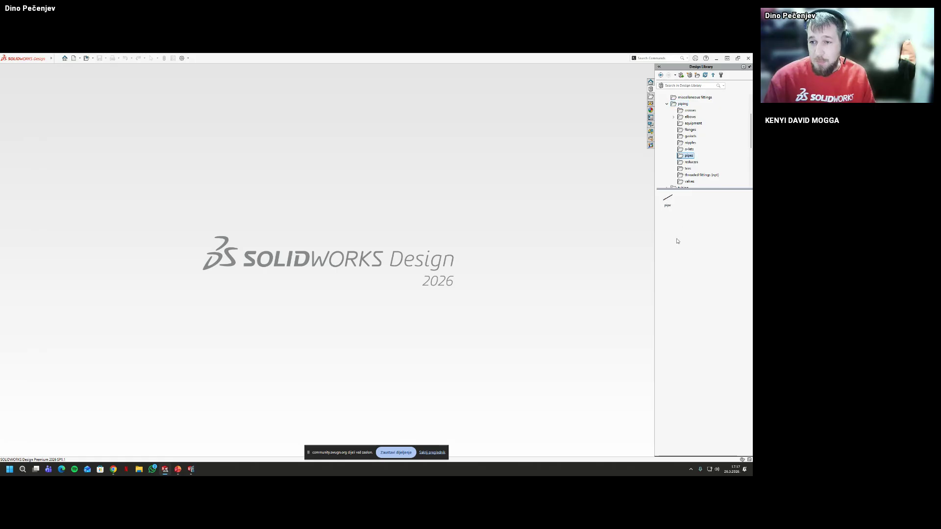
pyautogui.rightClick(668, 200)
pyautogui.click(678, 229)
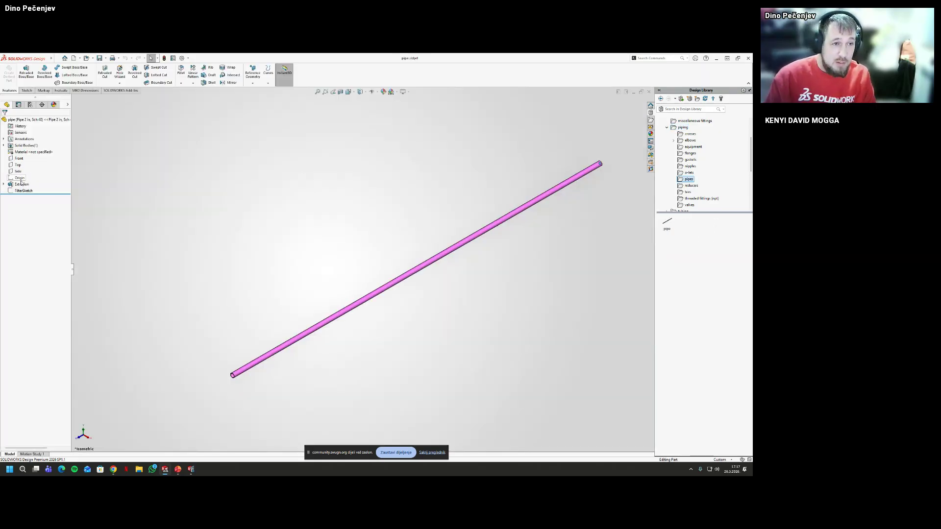
# Select and expand the Extrusion feature of the pipe and examine its dimensions at the pipe's far end
pyautogui.click(22, 185)
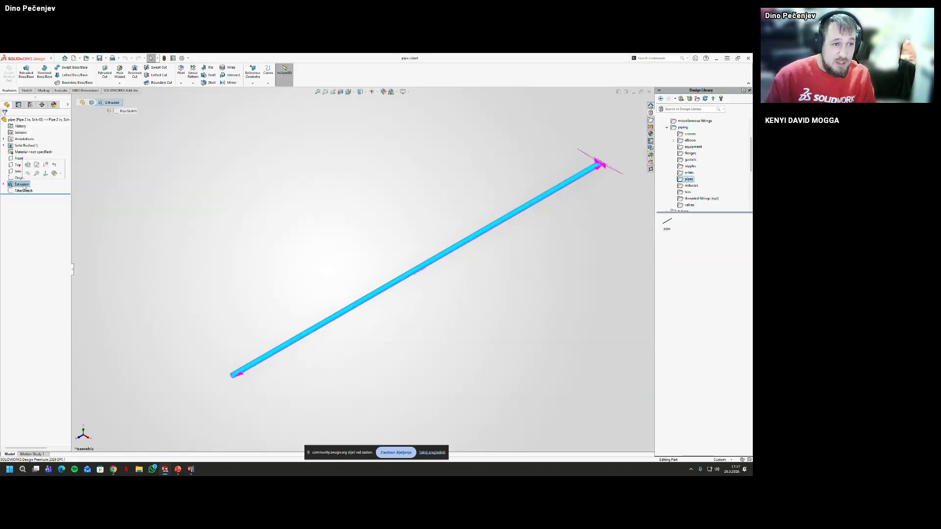
pyautogui.scroll(-5, 189, 343)
pyautogui.scroll(5, 201, 338)
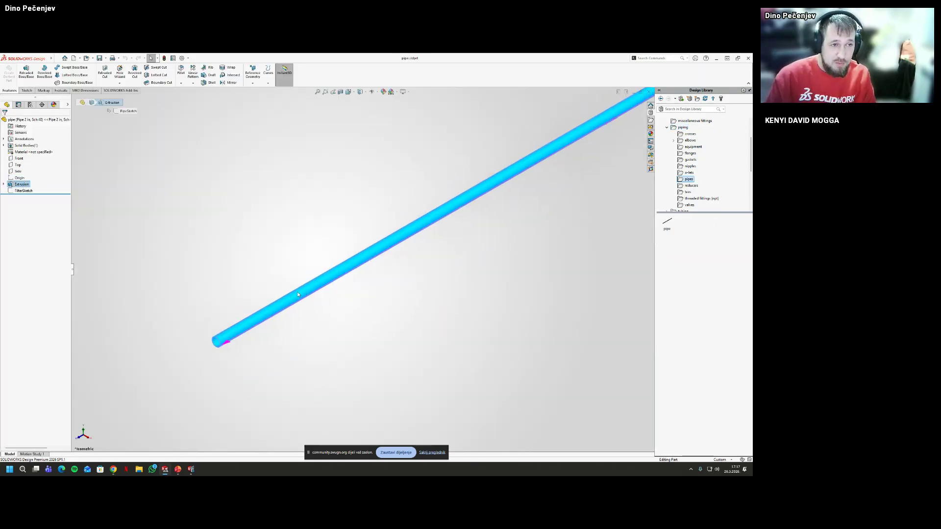
pyautogui.click(4, 184)
pyautogui.scroll(3, 485, 196)
pyautogui.scroll(-6, 432, 205)
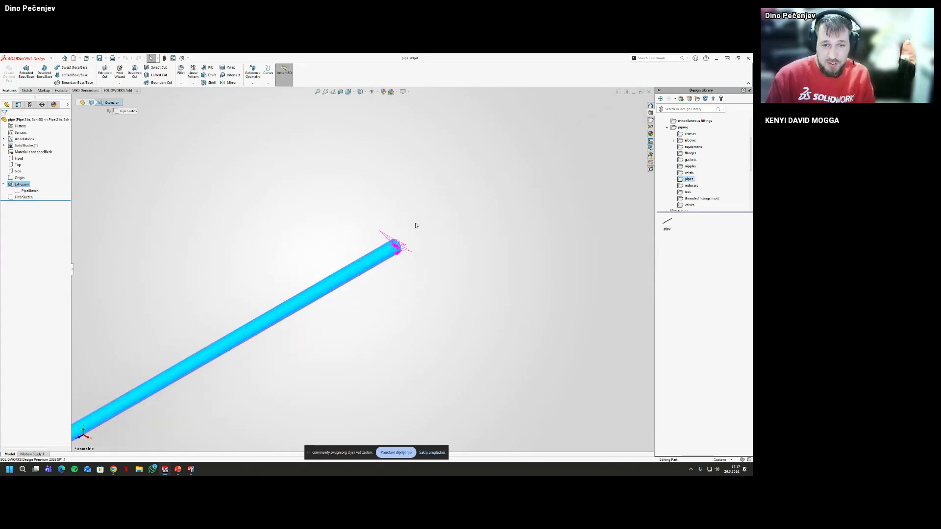
pyautogui.scroll(-3, 386, 259)
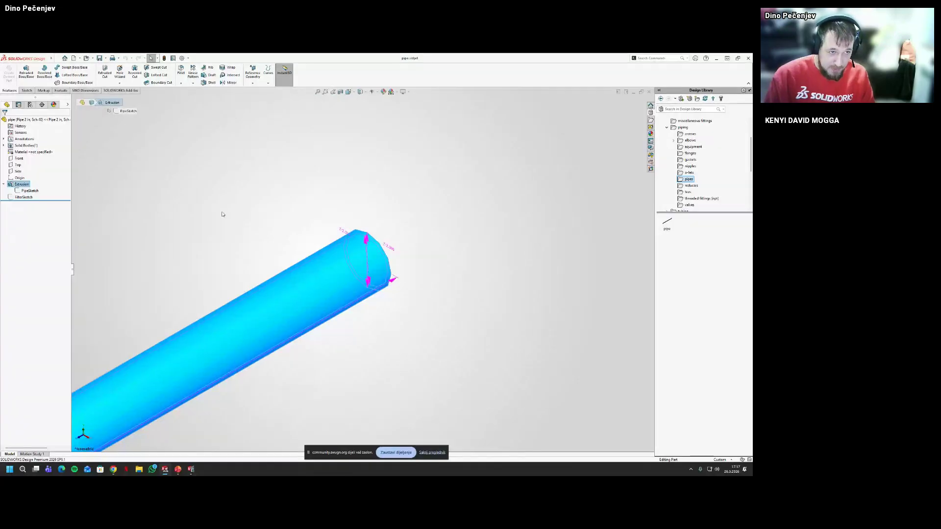
# Open PipeSketch to examine the inner and outer diameters, exit it unchanged, and inspect FilterSketch on the pipe's end
pyautogui.click(24, 197)
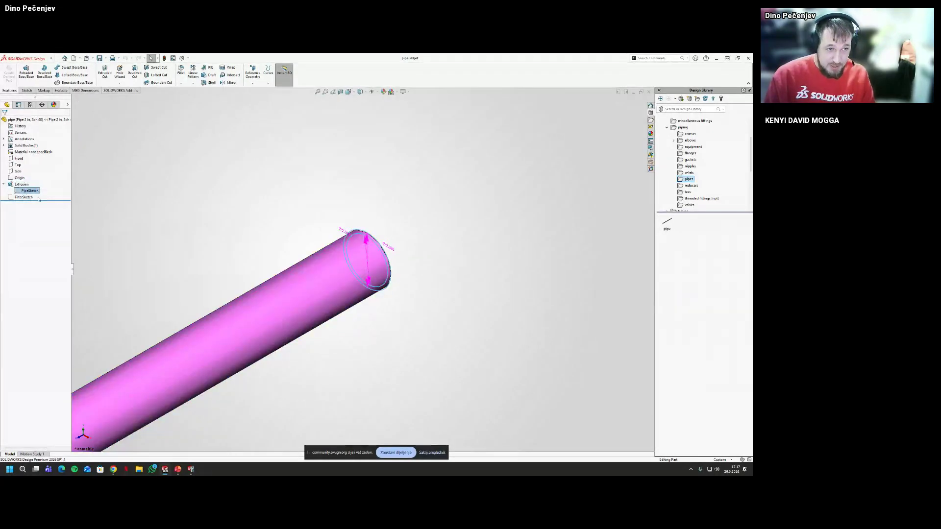
pyautogui.rightClick(36, 196)
pyautogui.click(29, 190)
pyautogui.click(41, 177)
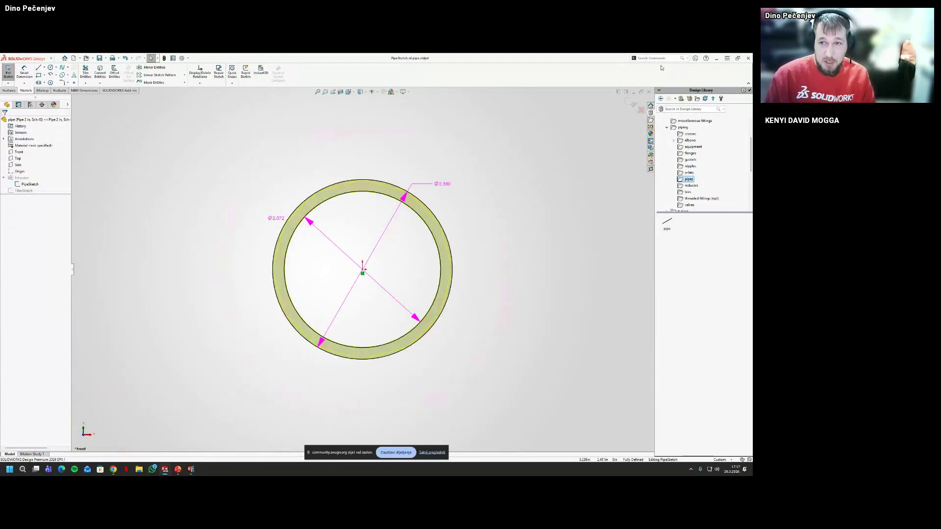
pyautogui.click(642, 109)
pyautogui.click(366, 263)
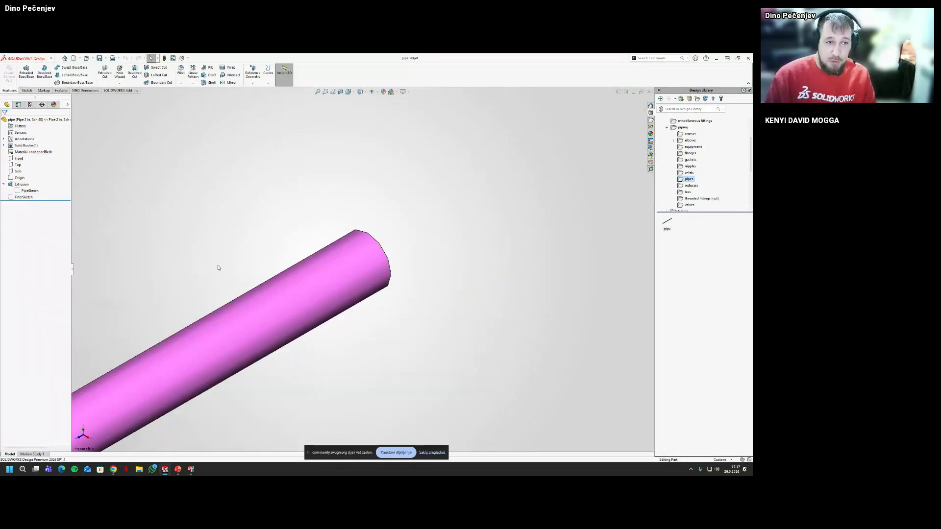
pyautogui.click(14, 196)
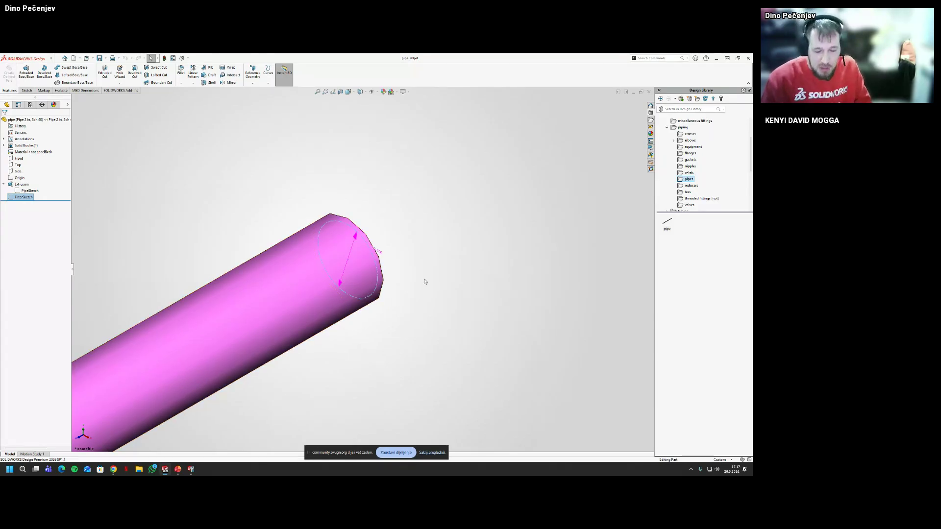
pyautogui.press('Escape')
# Save the pipe part under the new name PVC Pipe in the routing library's pipes folder
pyautogui.scroll(10, 364, 279)
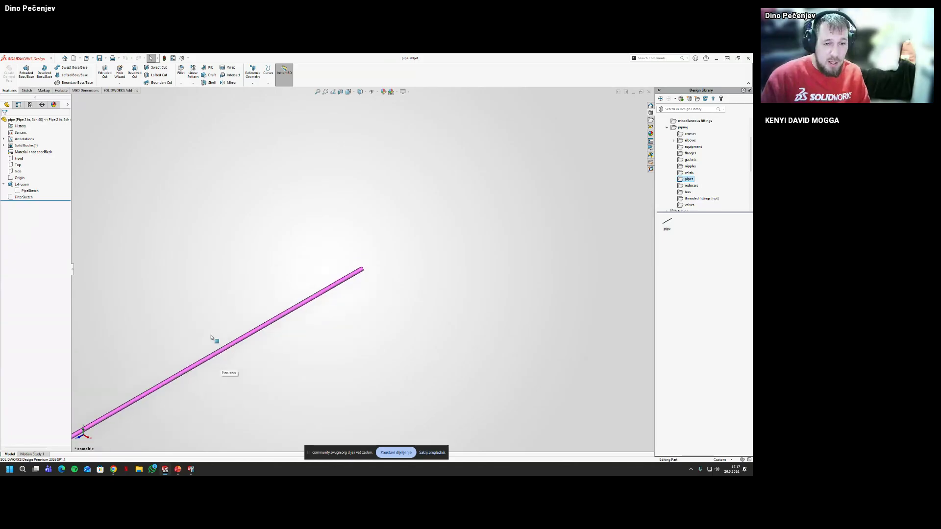
pyautogui.scroll(-1, 335, 271)
pyautogui.click(57, 58)
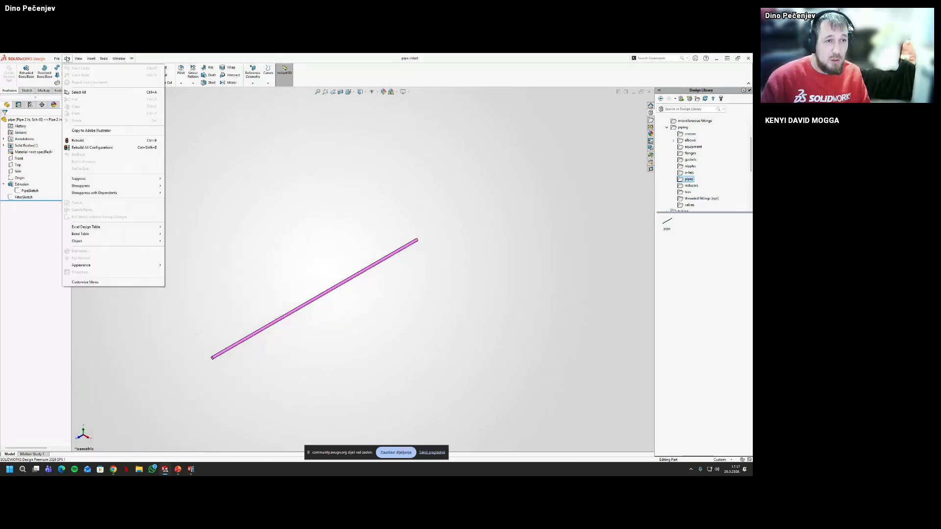
pyautogui.click(68, 130)
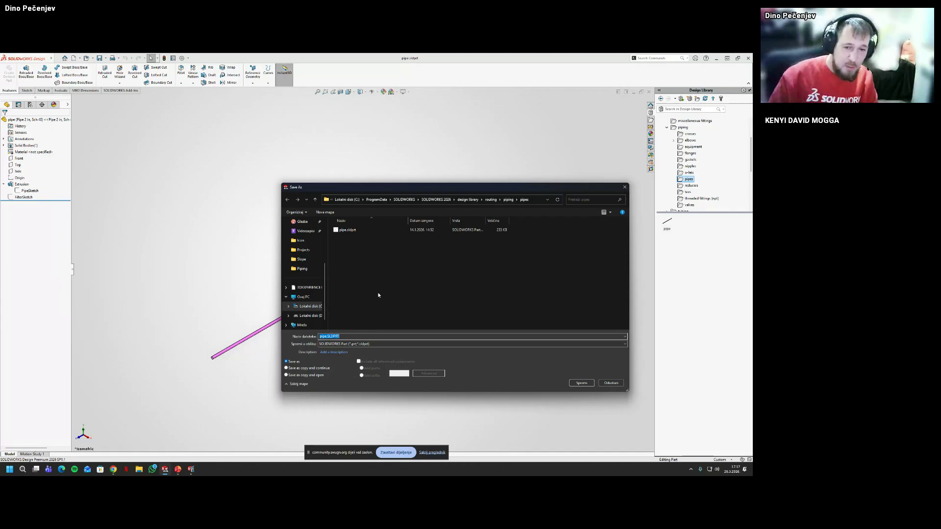
pyautogui.write('PVC')
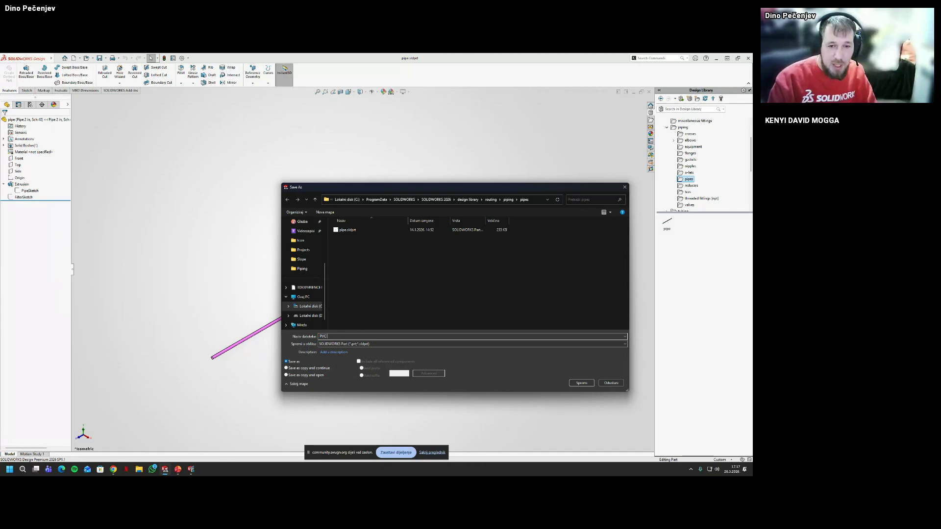
pyautogui.write(' Pipe')
pyautogui.press('Return')
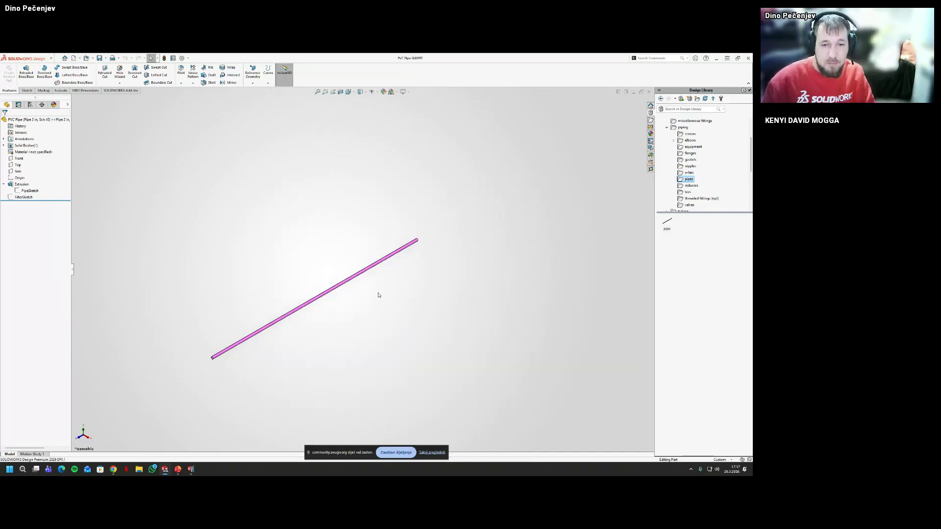
# Search the material library for PVC and apply PVC Rigid to the pipe part
pyautogui.rightClick(26, 152)
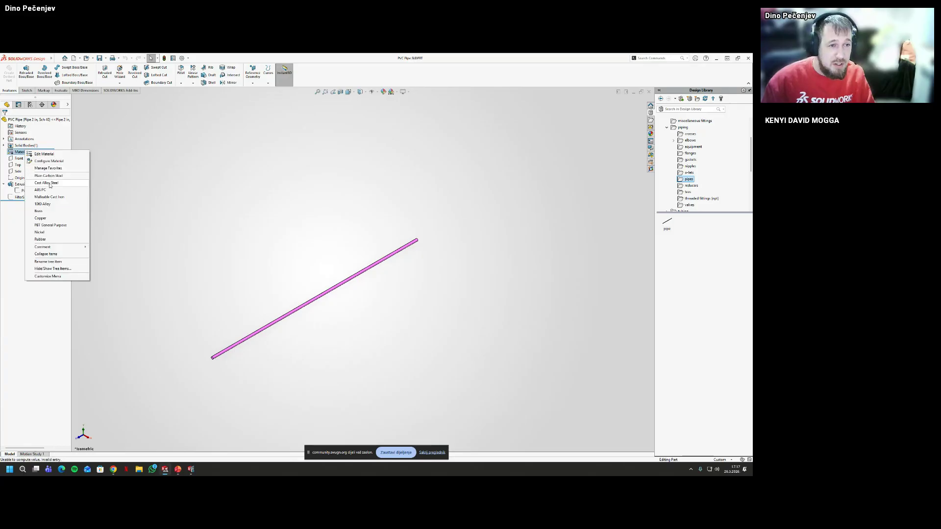
pyautogui.click(44, 154)
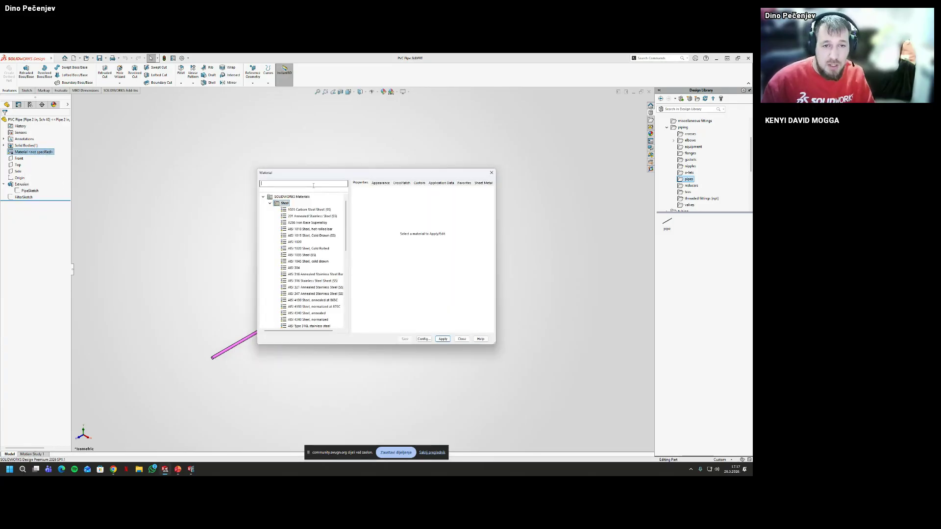
pyautogui.write('PVC')
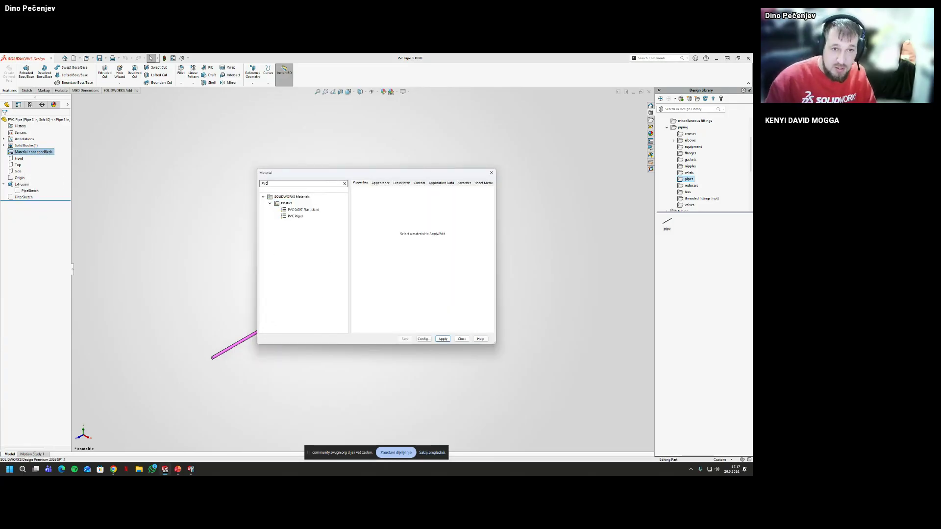
pyautogui.click(296, 216)
pyautogui.click(442, 339)
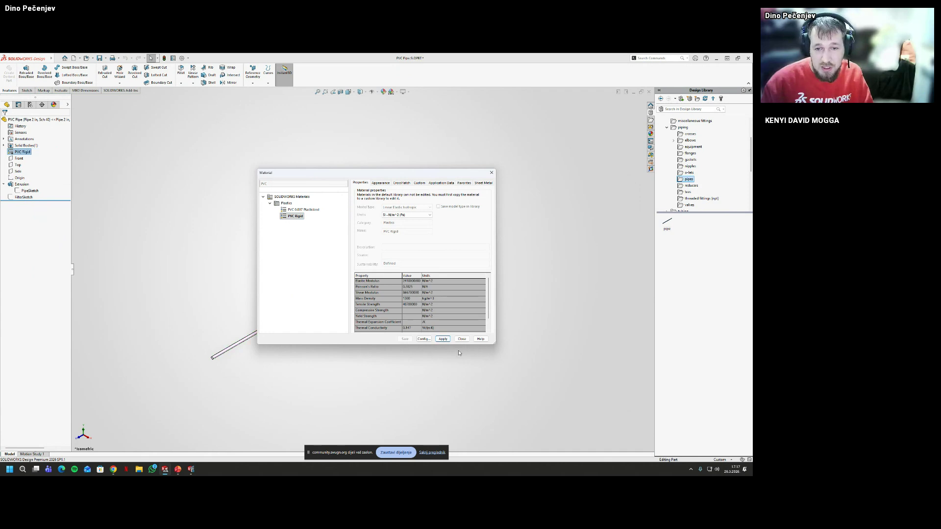
pyautogui.click(462, 339)
pyautogui.scroll(-5, 277, 289)
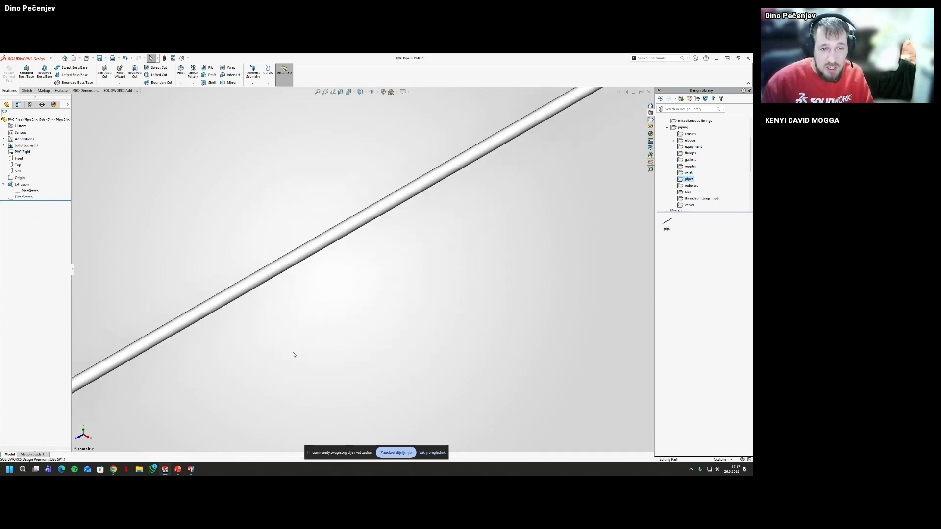
pyautogui.scroll(6, 260, 294)
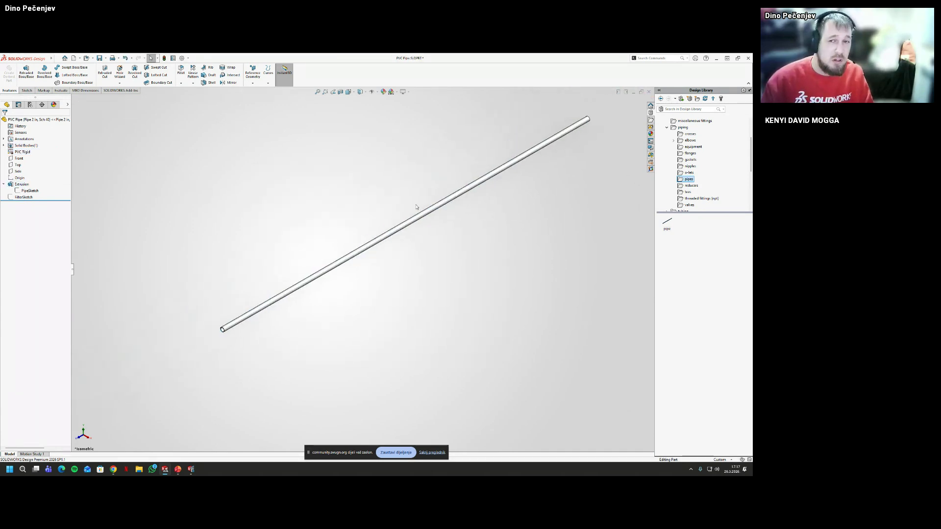
pyautogui.scroll(-1, 416, 230)
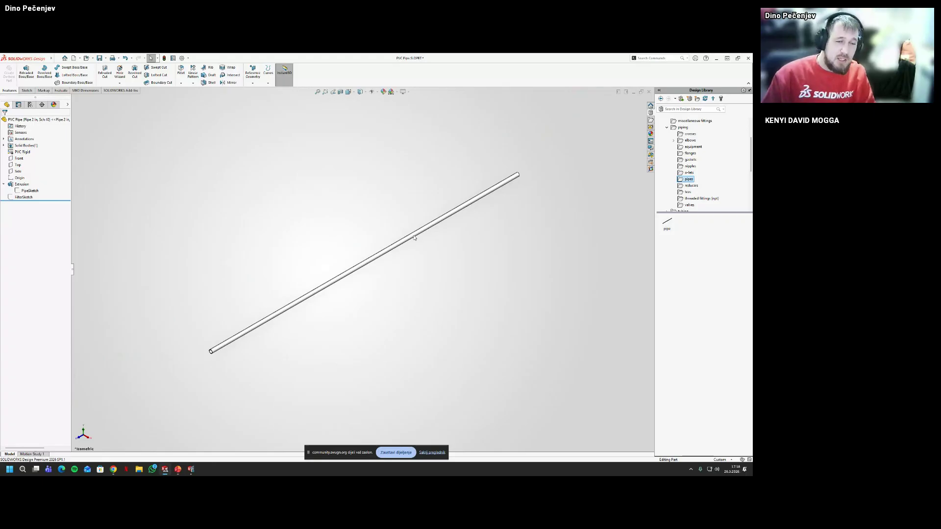
pyautogui.moveTo(416, 252); pyautogui.dragTo(407, 230, button='middle')
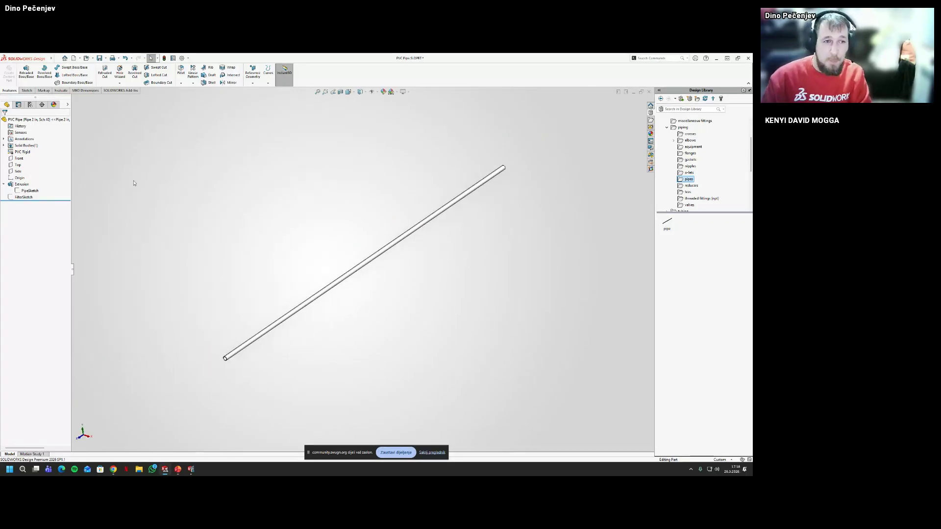
# Show the part's configurations, expand the Tables folder and look through the list of pipe sizes
pyautogui.click(30, 104)
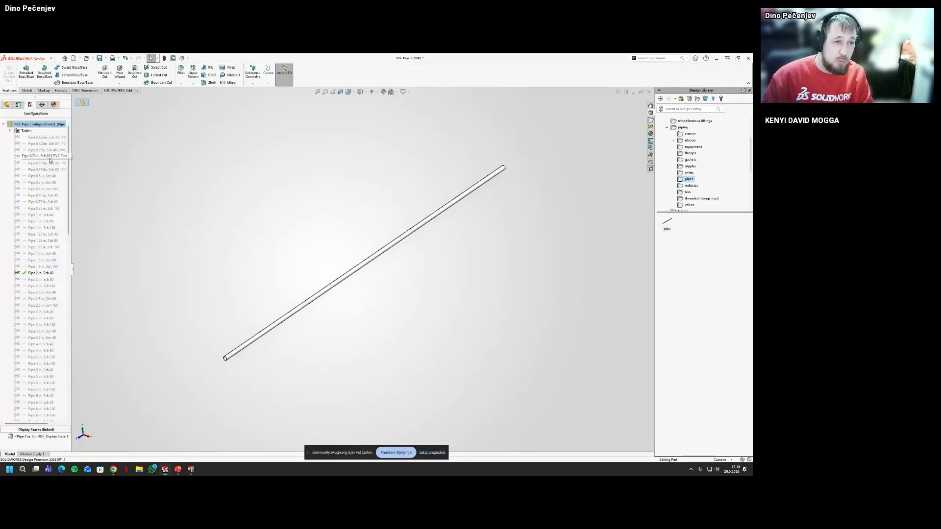
pyautogui.click(11, 130)
pyautogui.scroll(-20, 54, 320)
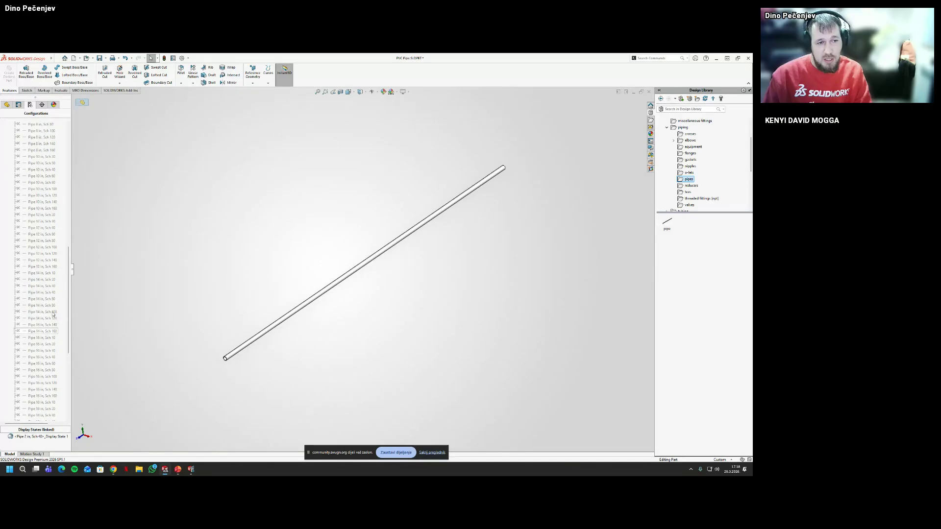
pyautogui.scroll(20, 53, 313)
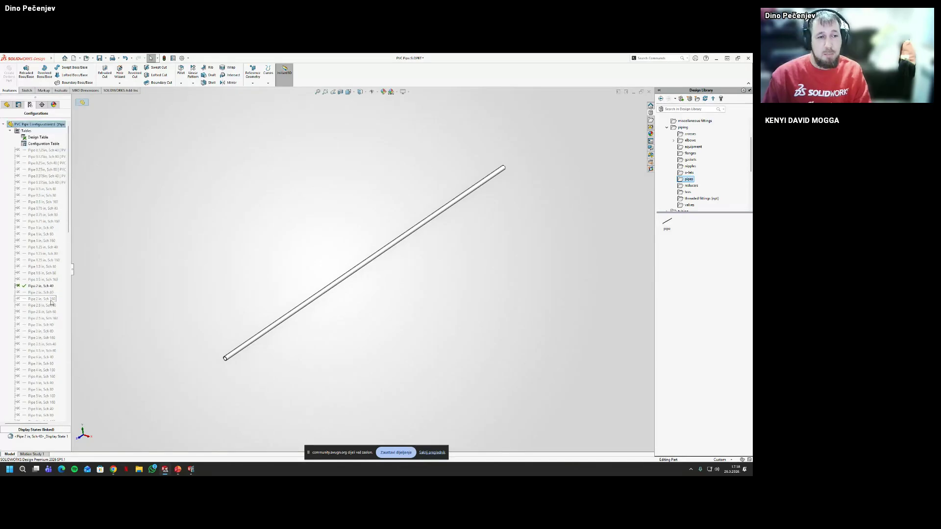
pyautogui.rightClick(41, 138)
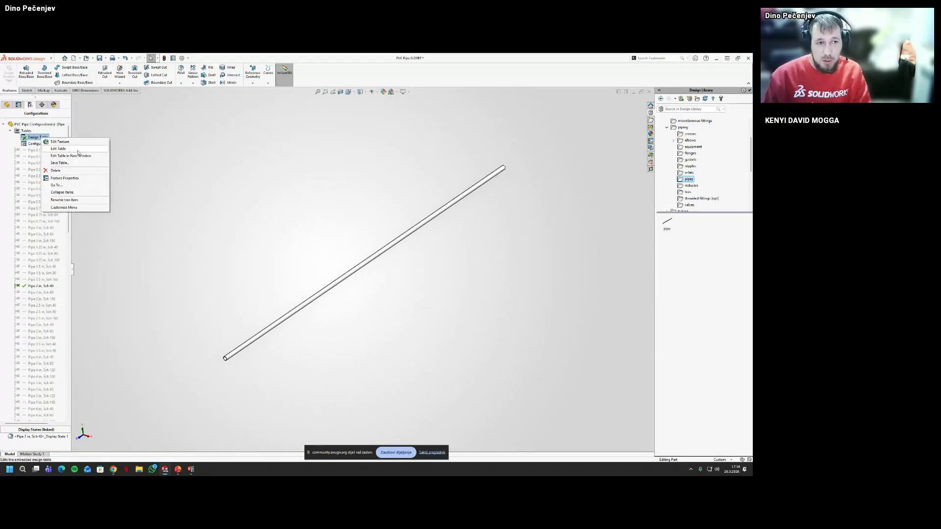
pyautogui.click(78, 150)
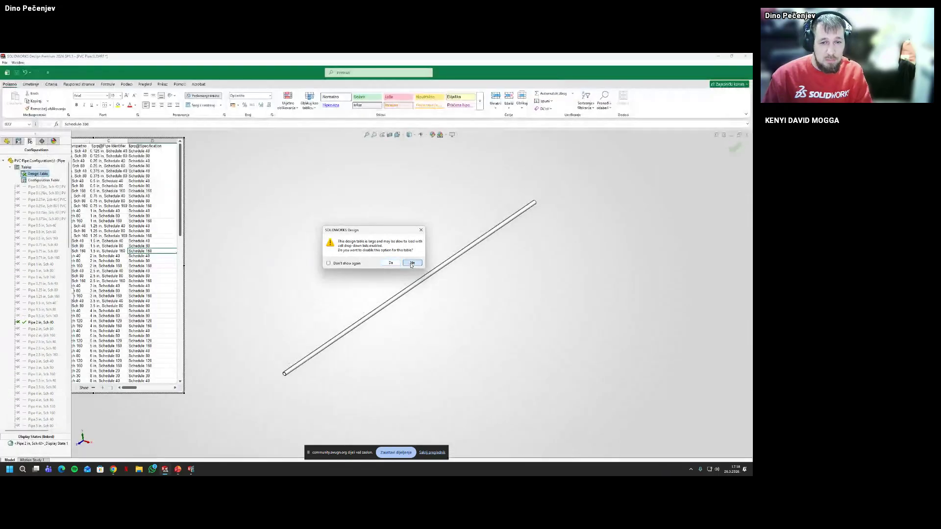
pyautogui.click(412, 264)
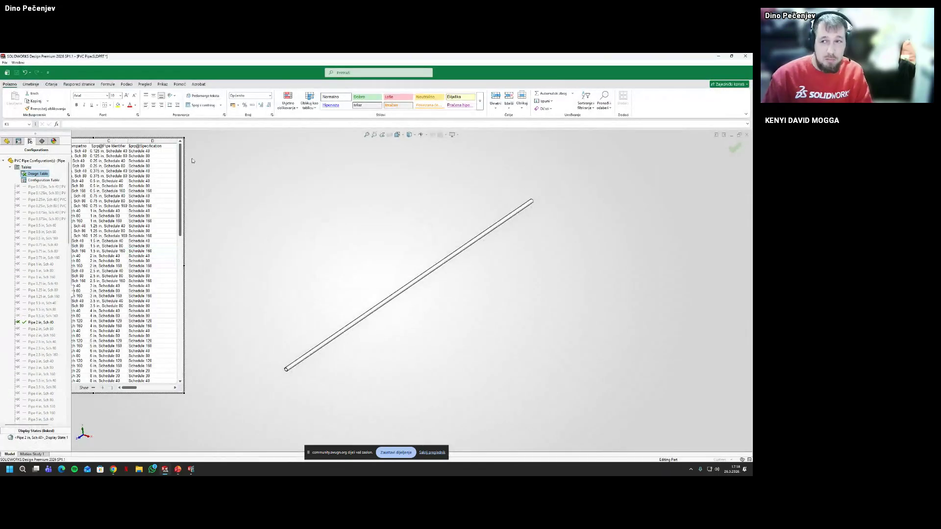
pyautogui.click(550, 264)
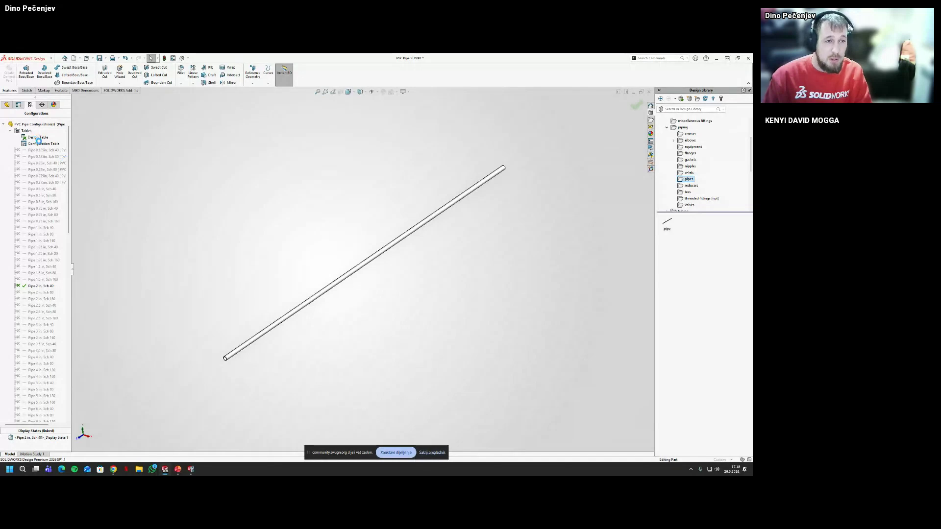
# Open the pipe's design table for editing in a new window, keeping its cell drop-down lists enabled
pyautogui.rightClick(37, 137)
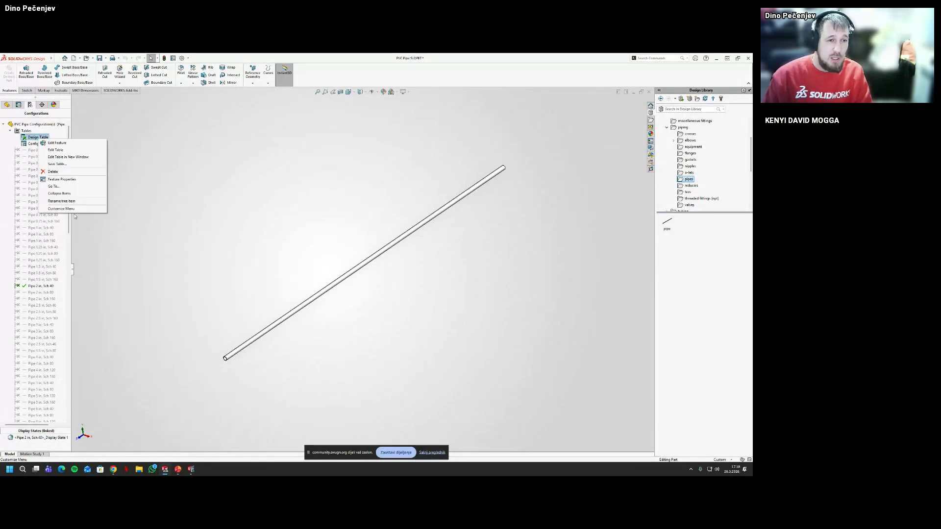
pyautogui.click(75, 159)
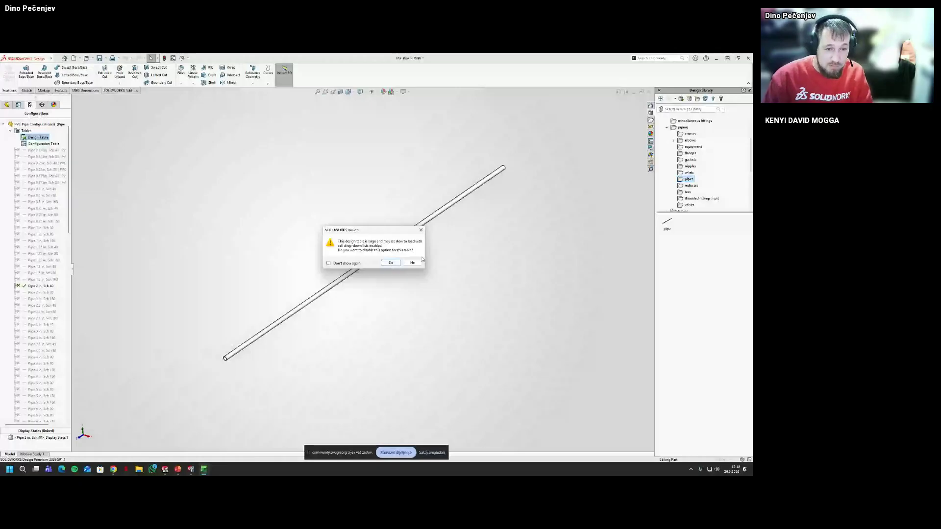
pyautogui.click(416, 263)
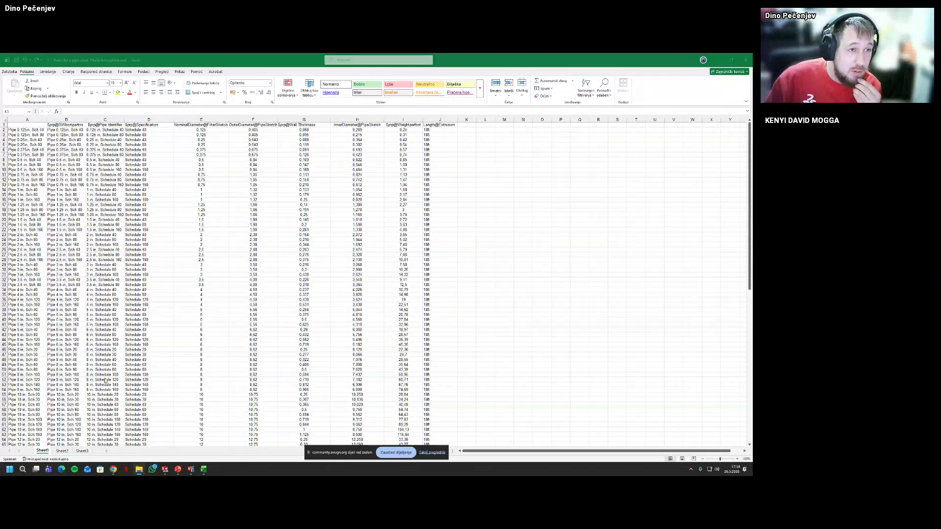
# Delete the design table rows for the 0.125, 0.25 and 0.375 in pipe sizes
pyautogui.click(15, 134)
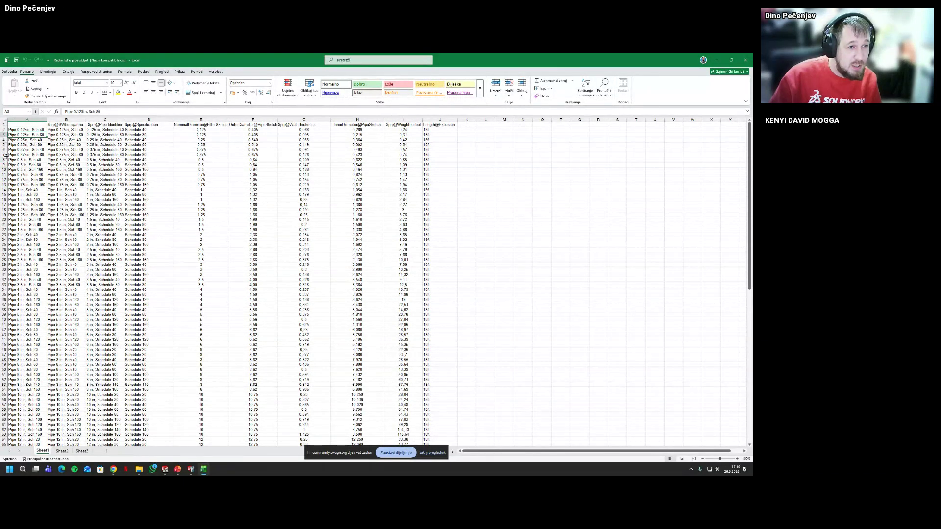
pyautogui.click(4, 129)
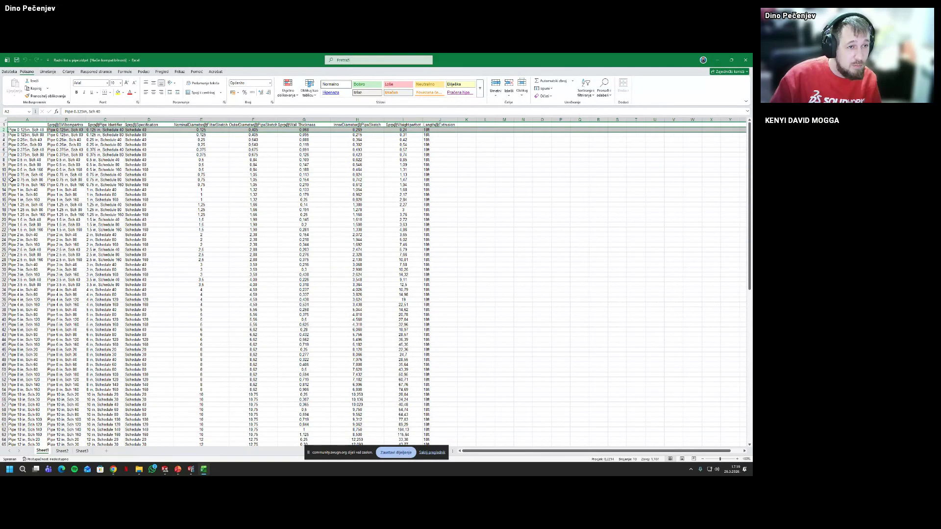
pyautogui.keyDown('shift'); pyautogui.click(4, 155); pyautogui.keyUp('shift')
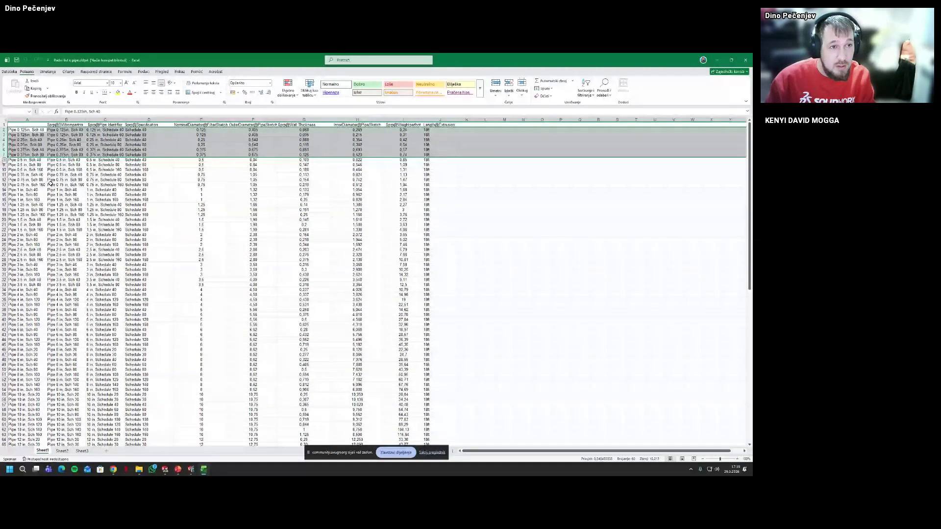
pyautogui.press('Delete')
pyautogui.hotkey('shift', 'F10')
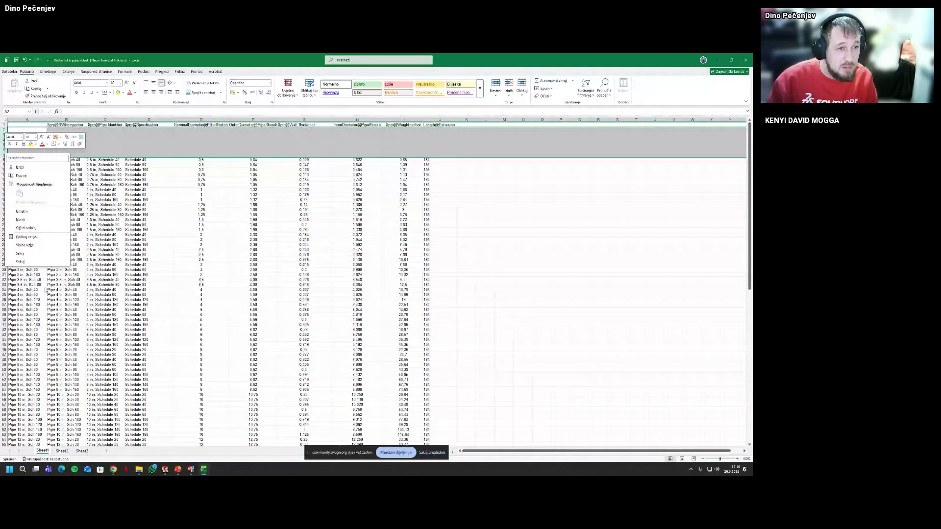
pyautogui.click(20, 219)
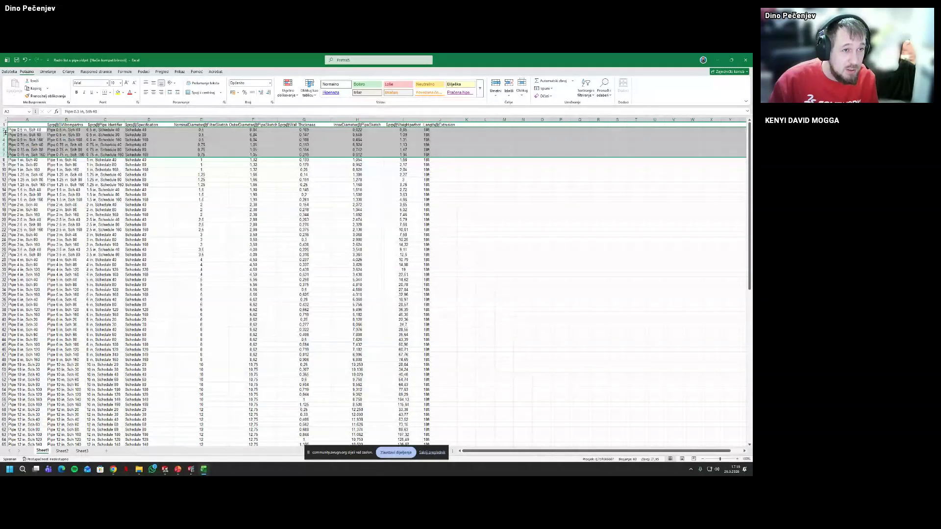
# Delete the Sch 80 and Sch 160 rows of the 0.5 in and 0.75 in pipes
pyautogui.click(5, 135)
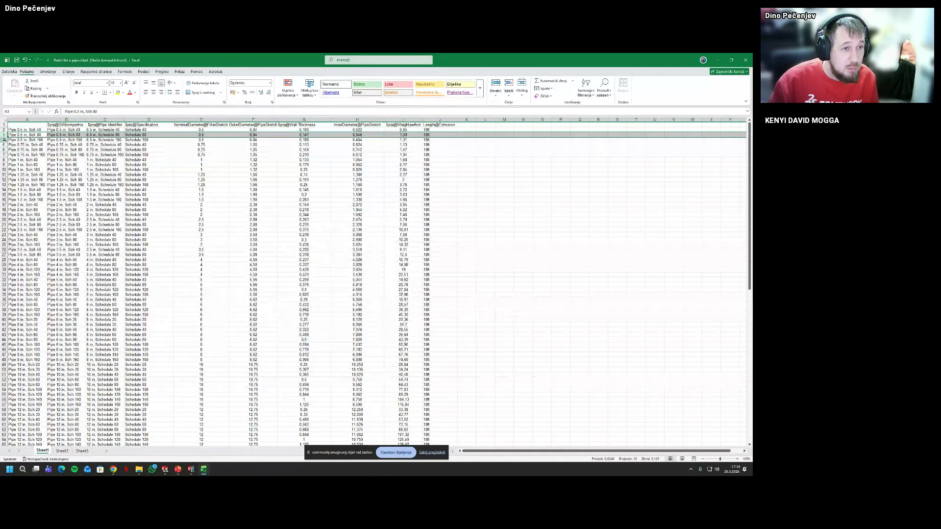
pyautogui.keyDown('shift'); pyautogui.click(5, 140); pyautogui.keyUp('shift')
pyautogui.rightClick(5, 140)
pyautogui.click(23, 221)
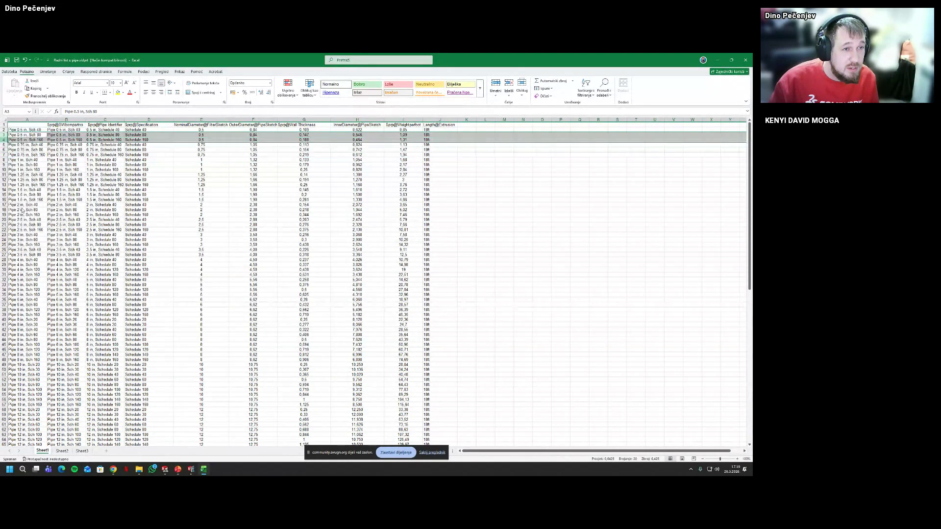
pyautogui.click(16, 145)
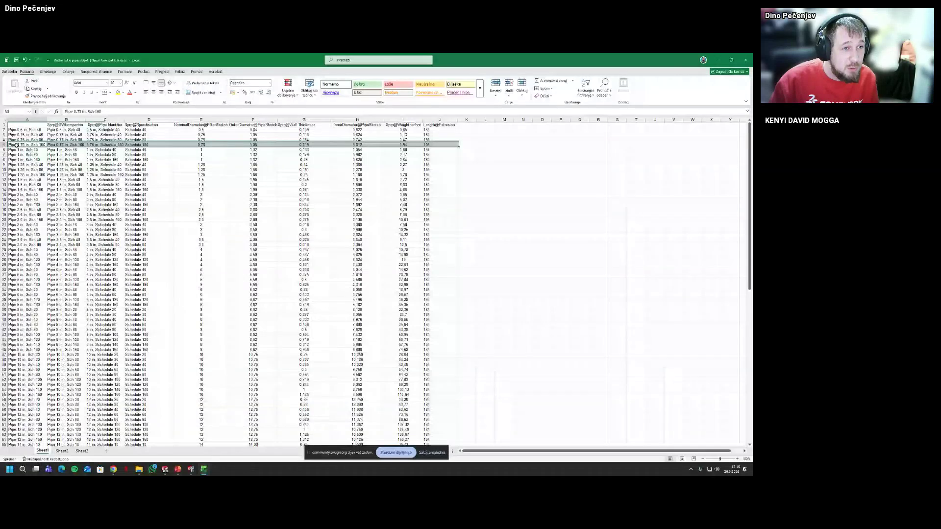
pyautogui.moveTo(4, 140); pyautogui.dragTo(4, 145)
pyautogui.rightClick(5, 145)
pyautogui.click(23, 227)
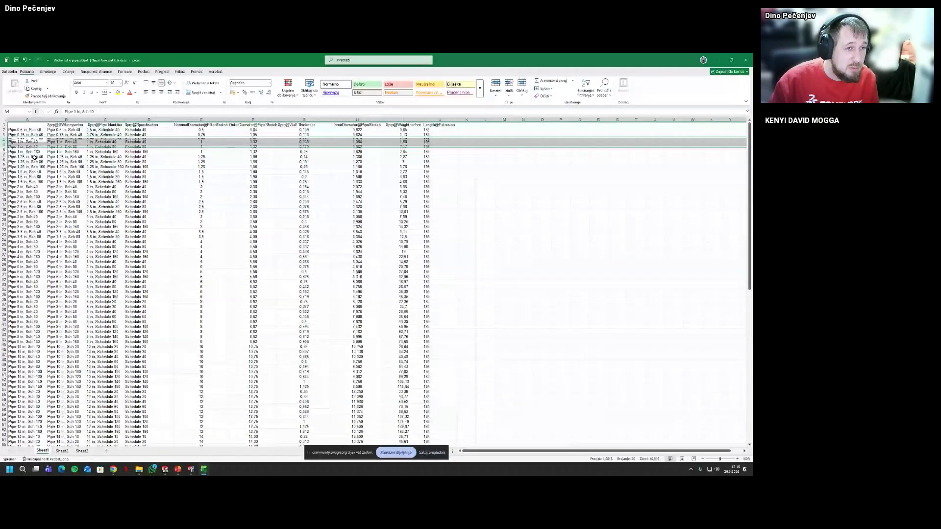
pyautogui.click(4, 145)
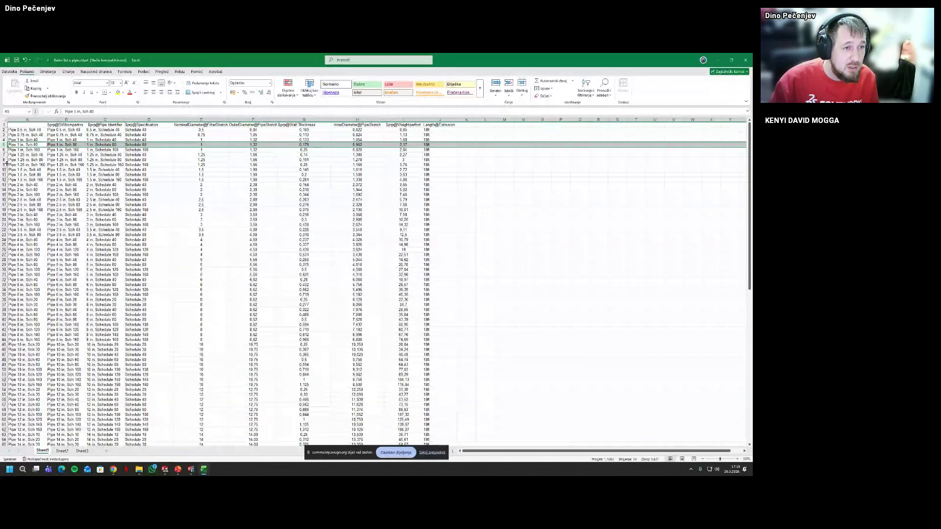
pyautogui.keyDown('shift'); pyautogui.click(5, 165); pyautogui.keyUp('shift')
pyautogui.rightClick(5, 165)
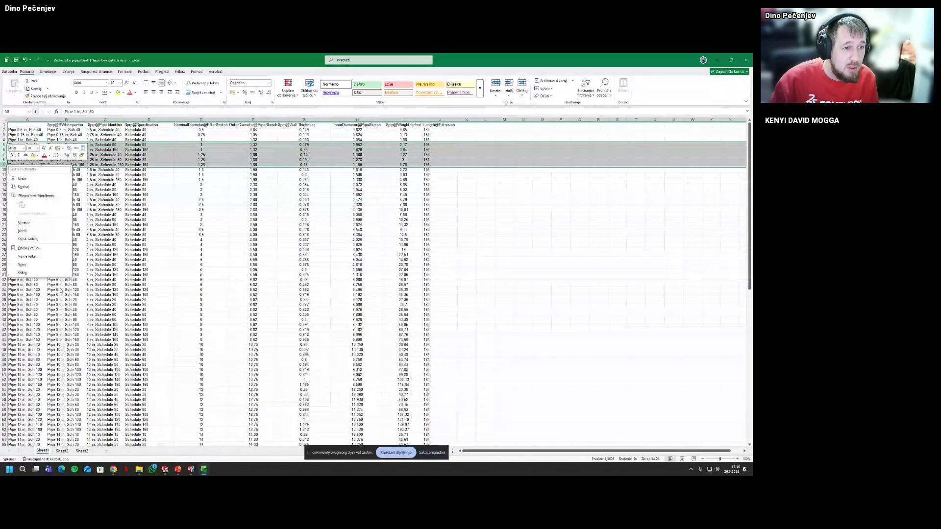
pyautogui.click(25, 232)
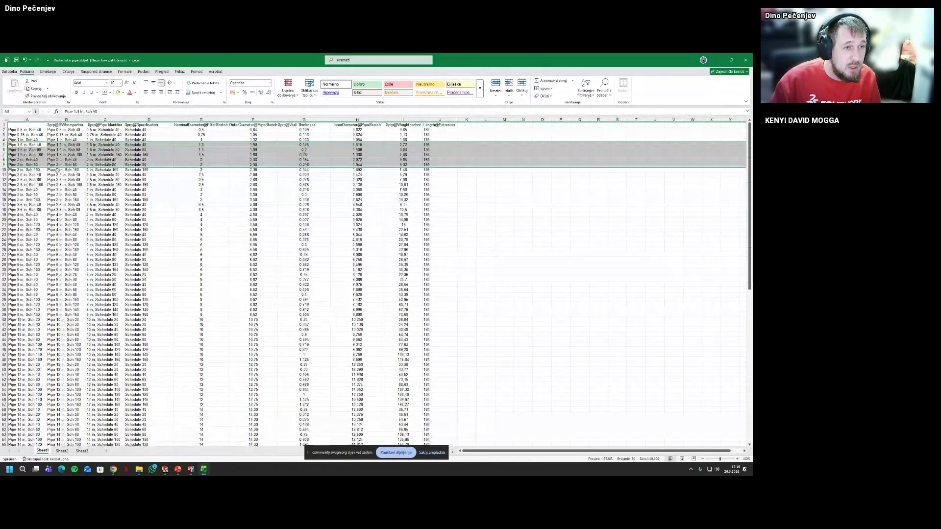
pyautogui.hotkey('ctrl', 'z')
# Delete the Sch 80 and Sch 160 rows of the 1 in and 1.25 in pipes
pyautogui.click(27, 169)
pyautogui.moveTo(5, 145); pyautogui.dragTo(5, 150)
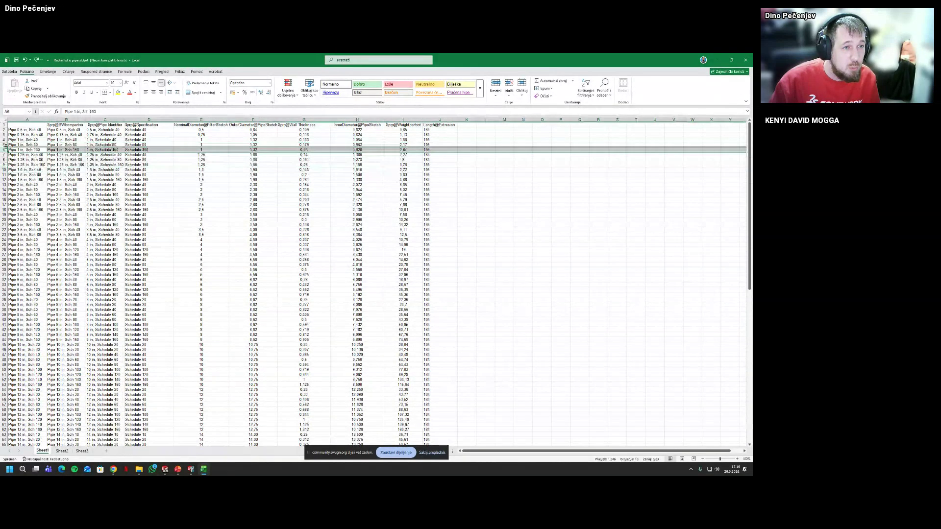
pyautogui.rightClick(6, 148)
pyautogui.click(20, 211)
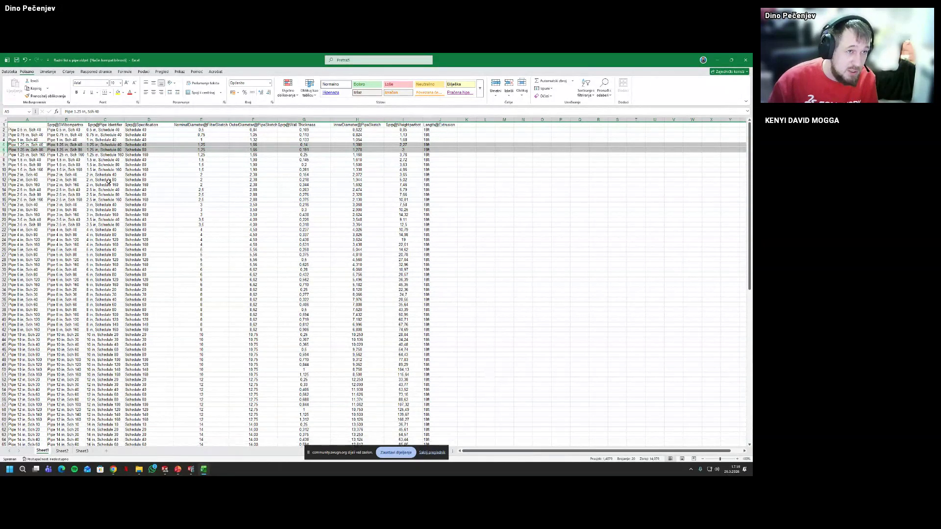
pyautogui.click(22, 155)
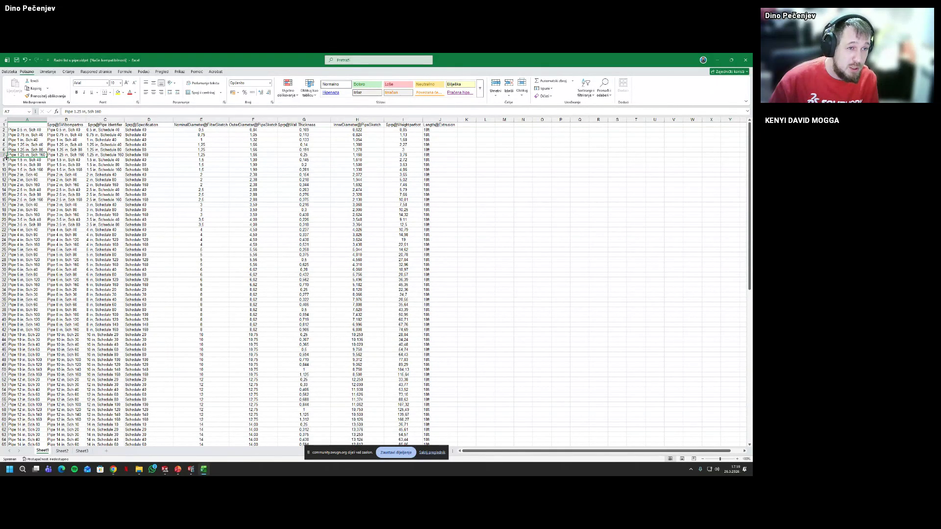
pyautogui.click(4, 149)
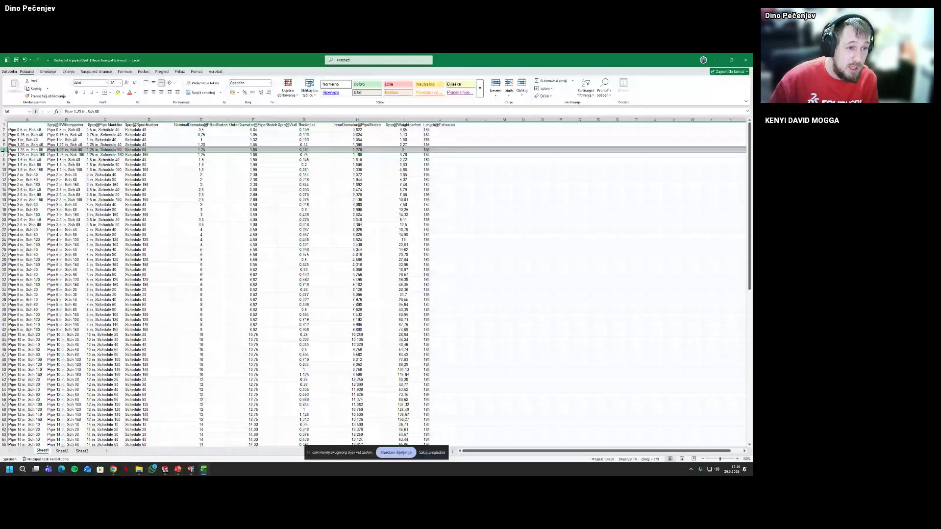
pyautogui.keyDown('ctrl'); pyautogui.click(3, 154); pyautogui.keyUp('ctrl')
pyautogui.rightClick(3, 154)
pyautogui.click(19, 197)
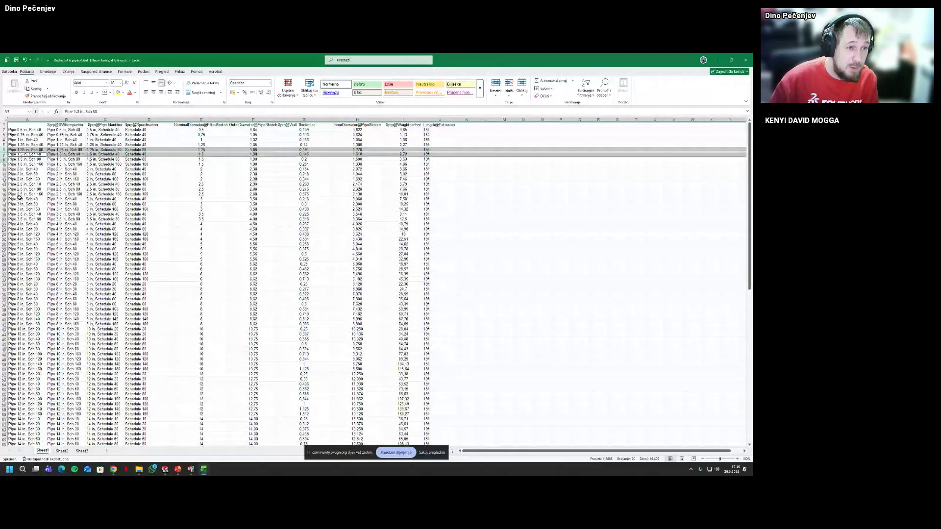
# Delete the Sch 80 and Sch 160 rows of the 1.5 in pipe
pyautogui.moveTo(4, 155); pyautogui.dragTo(4, 160)
pyautogui.rightClick(5, 158)
pyautogui.click(19, 222)
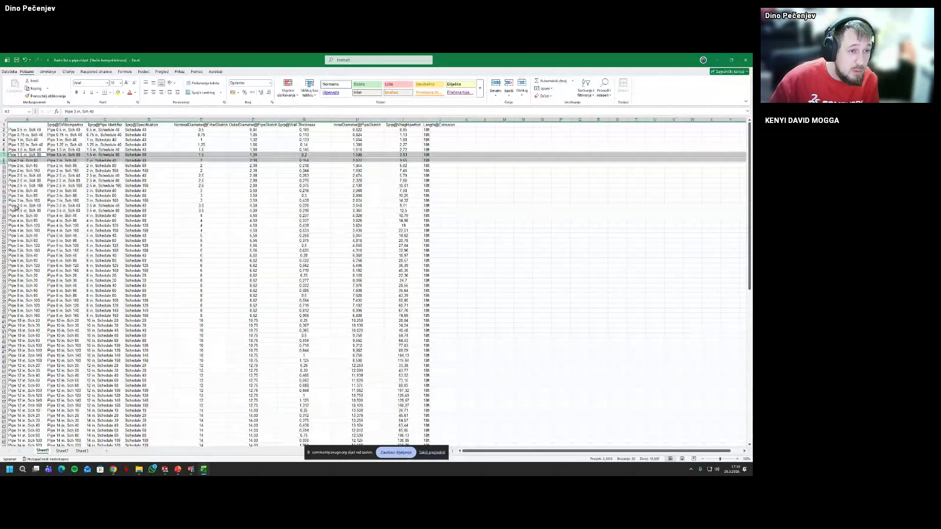
pyautogui.click(12, 170)
pyautogui.hotkey('ctrl', 'z')
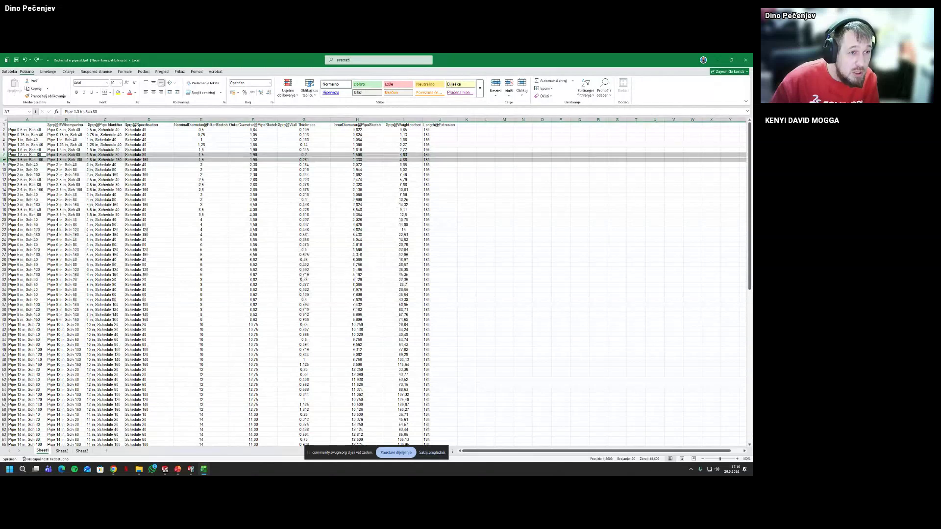
pyautogui.rightClick(5, 160)
pyautogui.click(22, 227)
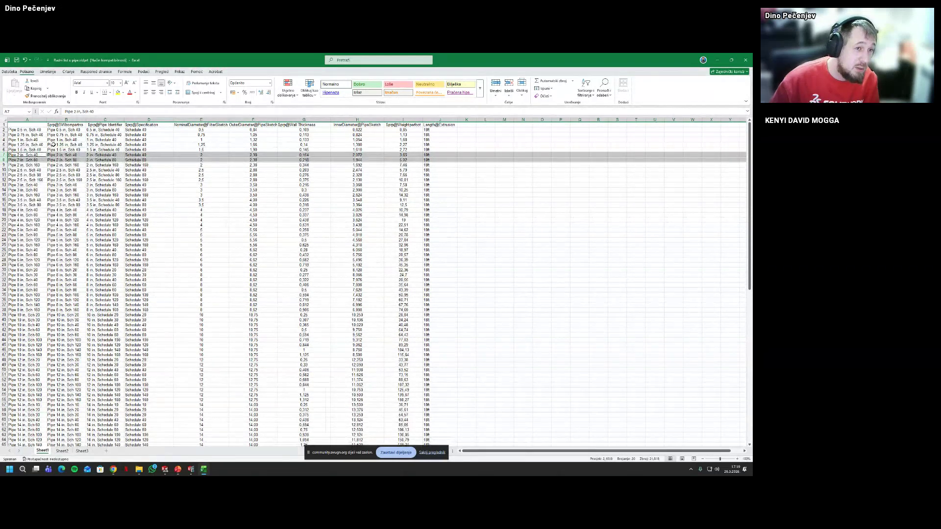
# Delete all design table rows from Pipe 2 in, Sch 80 down to the last 24 in pipe
pyautogui.click(19, 170)
pyautogui.click(5, 160)
pyautogui.scroll(-20, 58, 399)
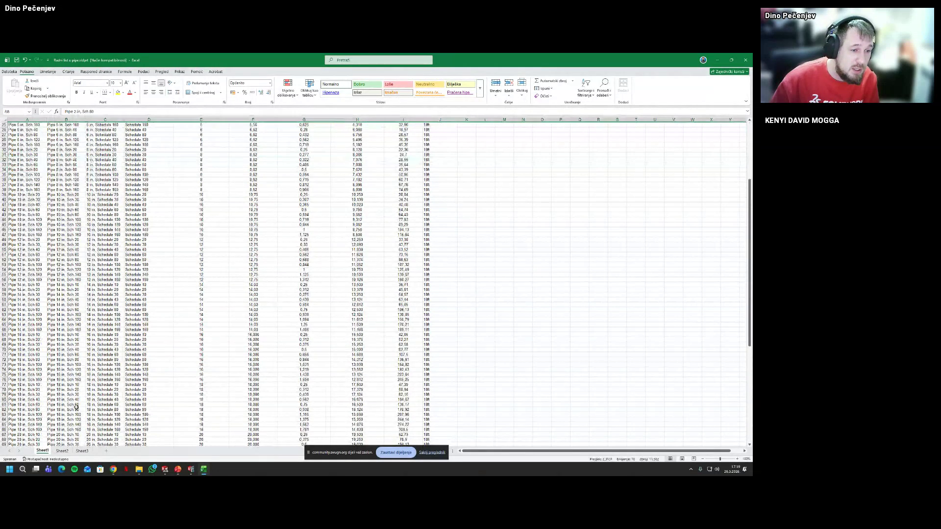
pyautogui.keyDown('shift'); pyautogui.click(3, 328); pyautogui.keyUp('shift')
pyautogui.rightClick(4, 328)
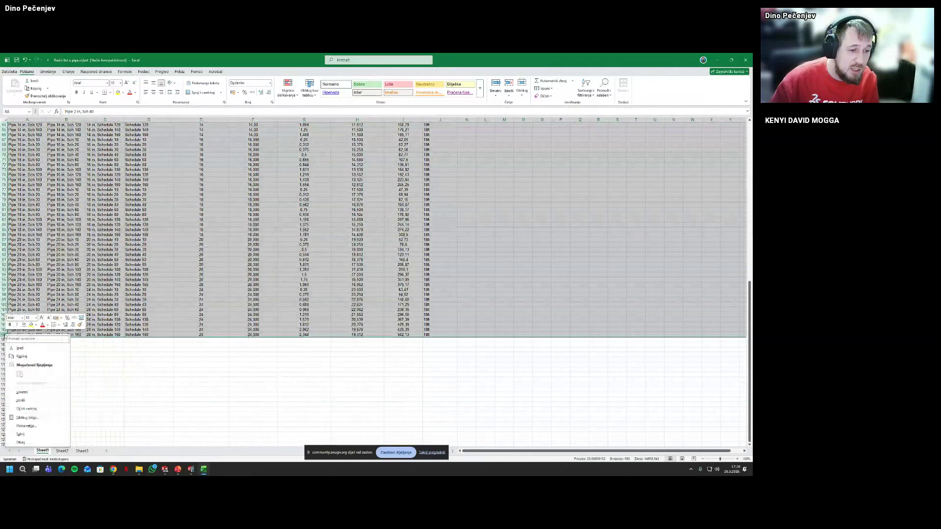
pyautogui.click(36, 396)
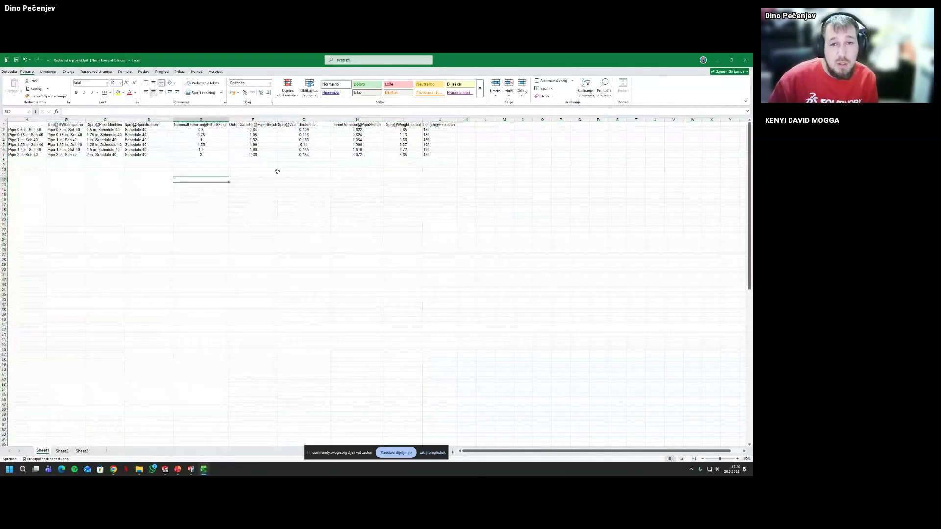
# Close the edited design table and delete the configurations that it no longer uses
pyautogui.click(374, 185)
pyautogui.click(406, 150)
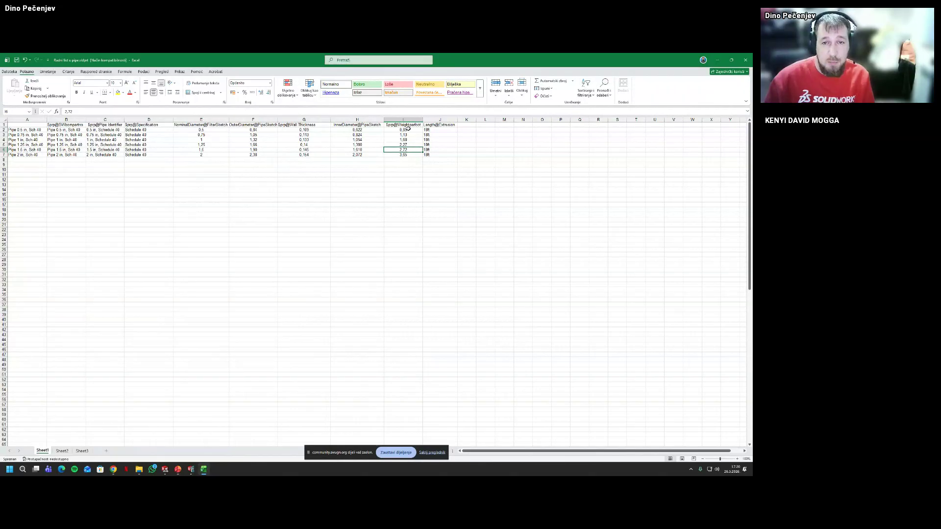
pyautogui.moveTo(408, 128); pyautogui.dragTo(413, 156)
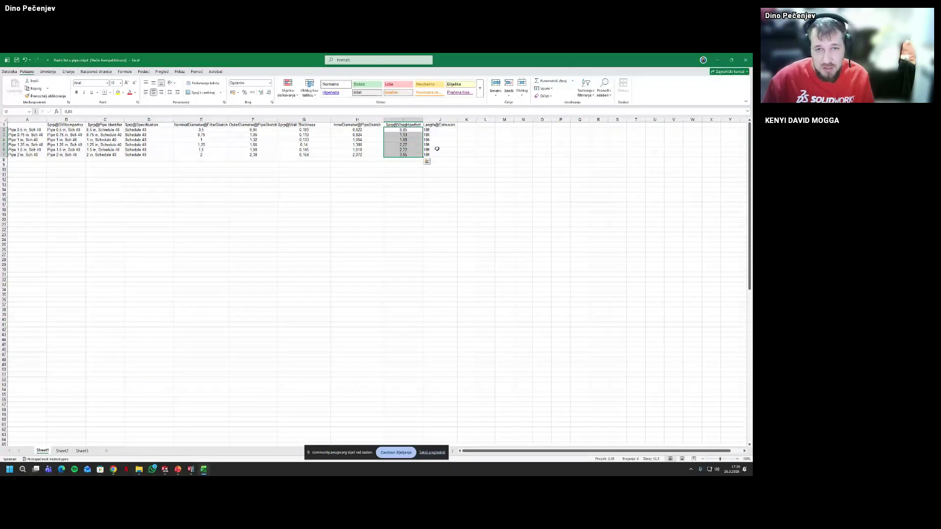
pyautogui.click(408, 156)
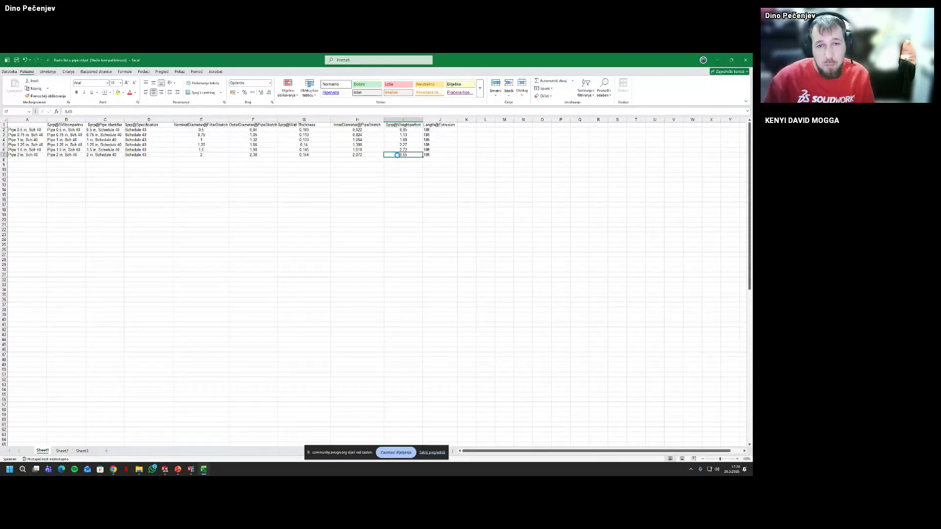
pyautogui.click(743, 58)
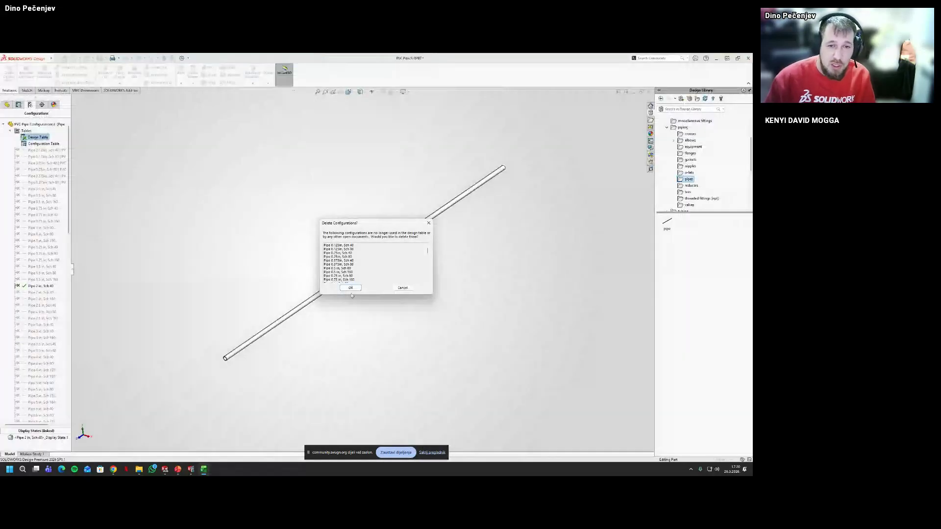
pyautogui.click(351, 289)
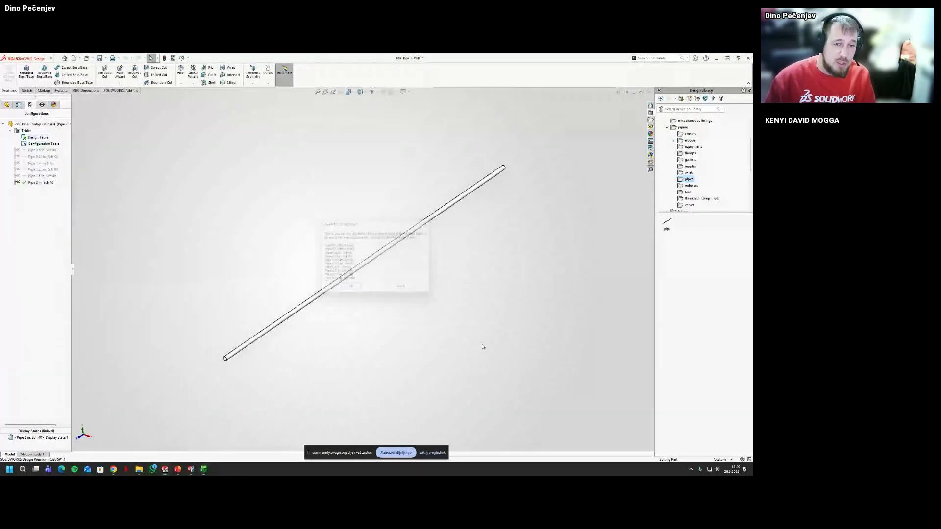
# Switch between the remaining pipe configurations to check their size and colour, ending on Pipe 1 in, Sch 40
pyautogui.doubleClick(53, 150)
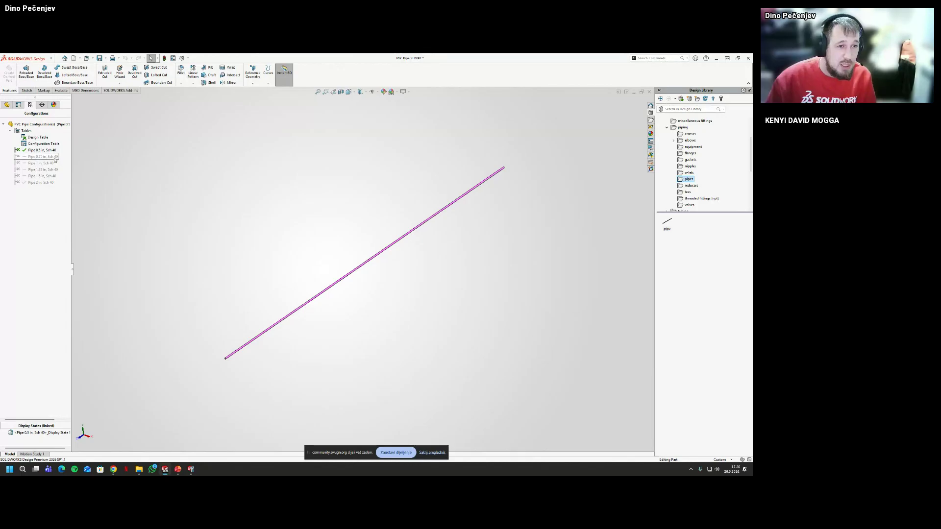
pyautogui.click(47, 169)
pyautogui.click(49, 176)
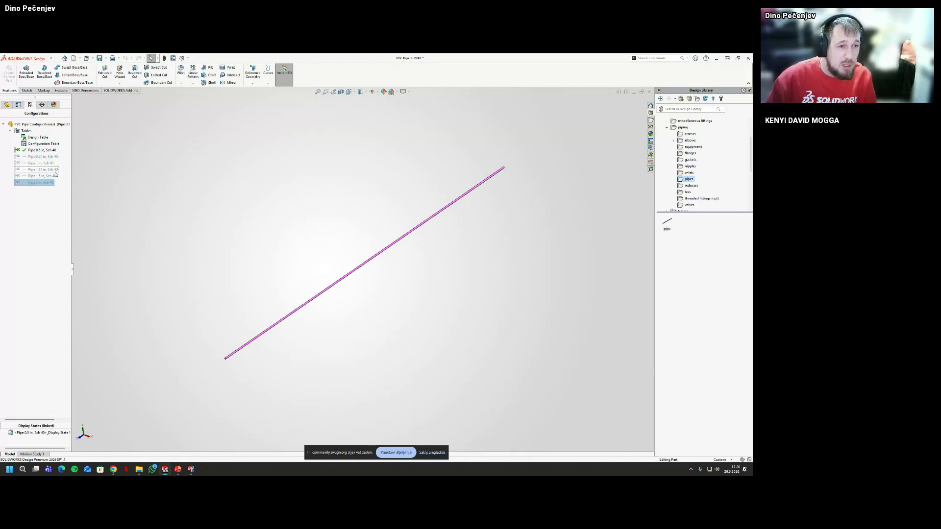
pyautogui.doubleClick(51, 163)
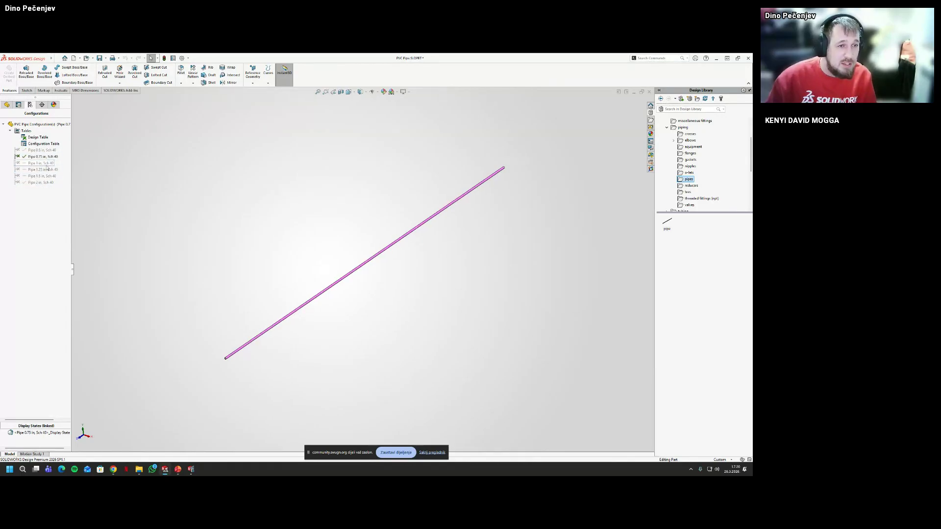
pyautogui.doubleClick(47, 169)
pyautogui.doubleClick(45, 182)
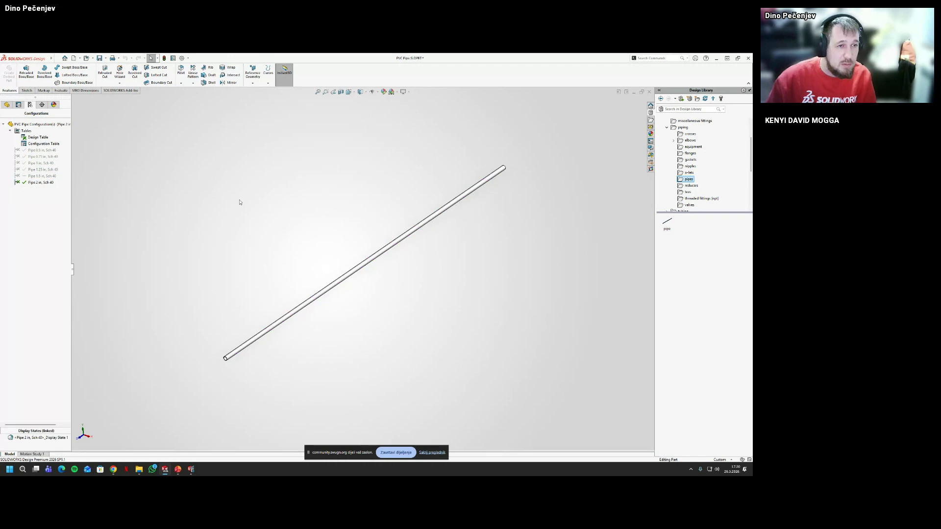
pyautogui.click(41, 176)
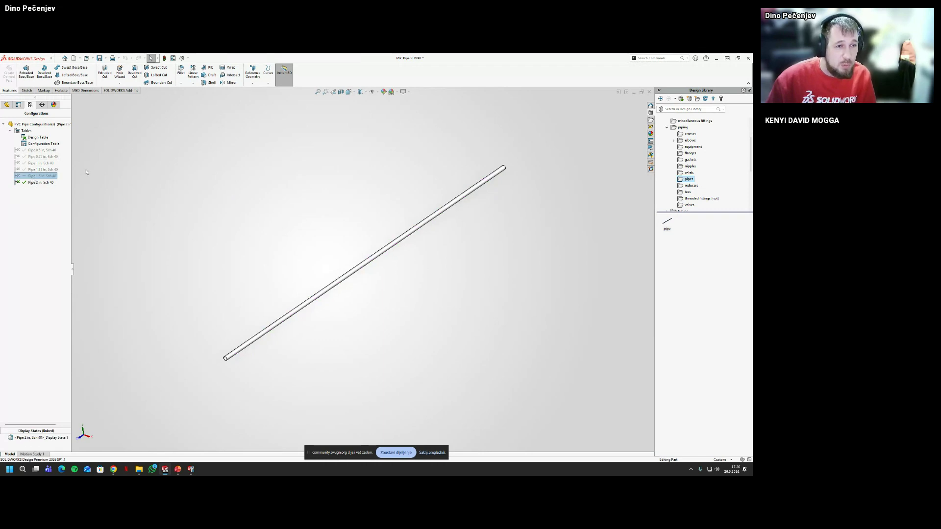
pyautogui.doubleClick(17, 177)
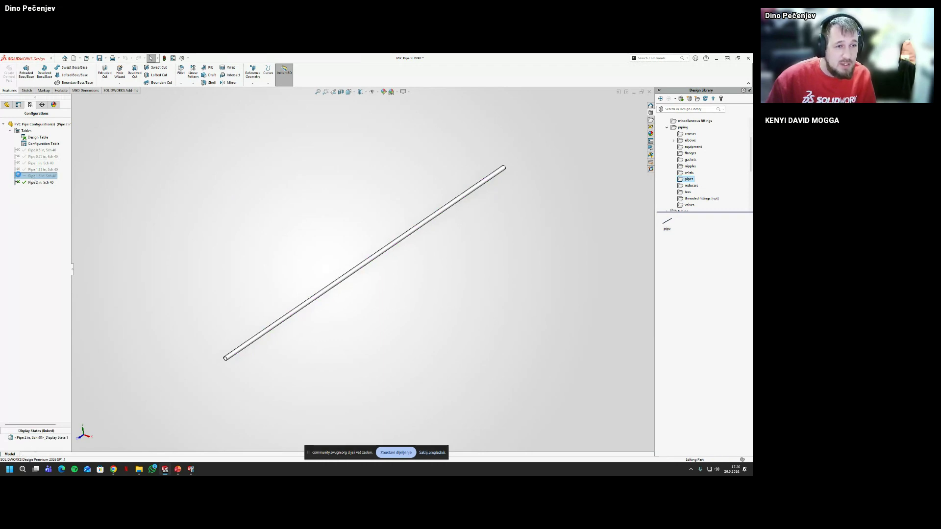
pyautogui.doubleClick(40, 163)
# Configure the material per configuration and assign PVC Rigid to Pipe 1.5 in, Sch 40
pyautogui.click(7, 105)
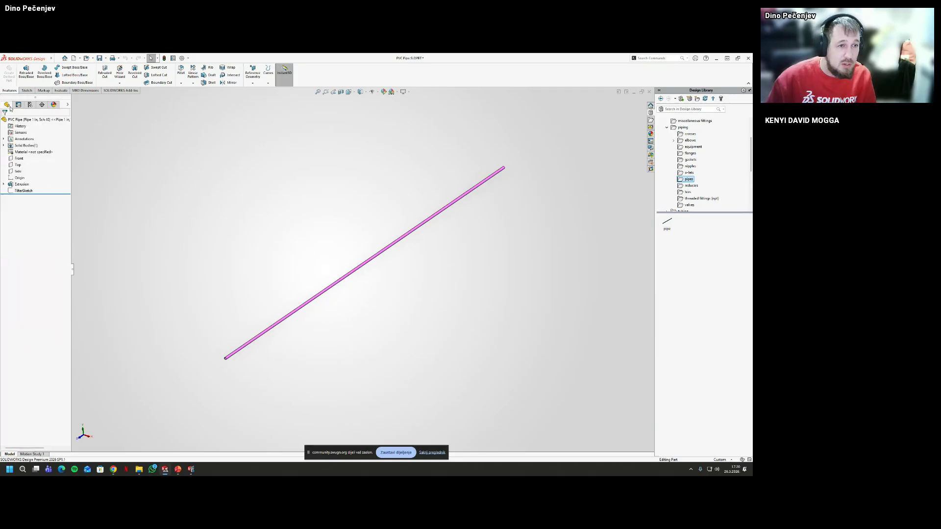
pyautogui.rightClick(27, 153)
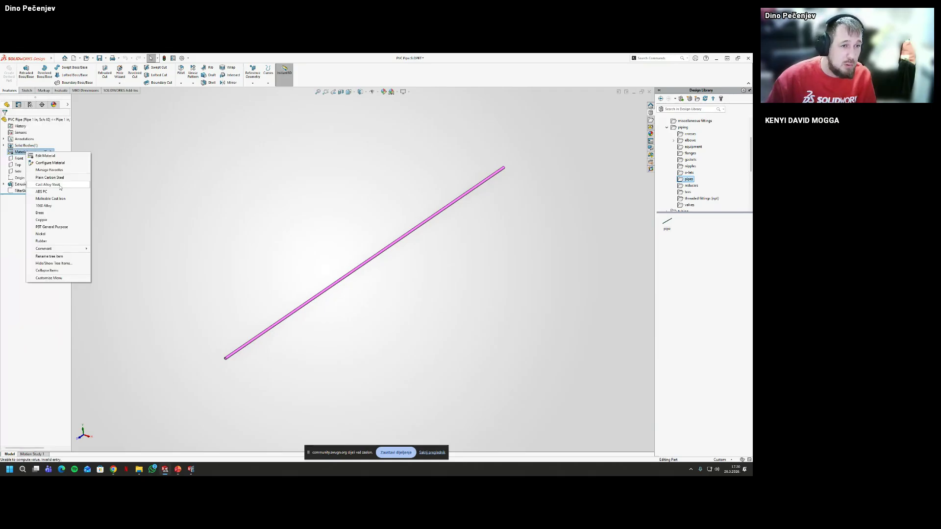
pyautogui.click(62, 163)
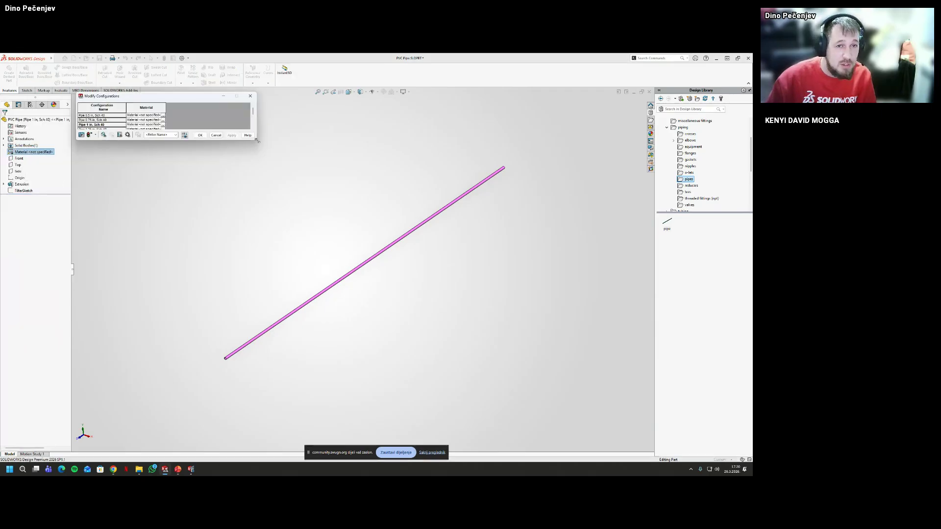
pyautogui.moveTo(257, 140); pyautogui.dragTo(291, 199)
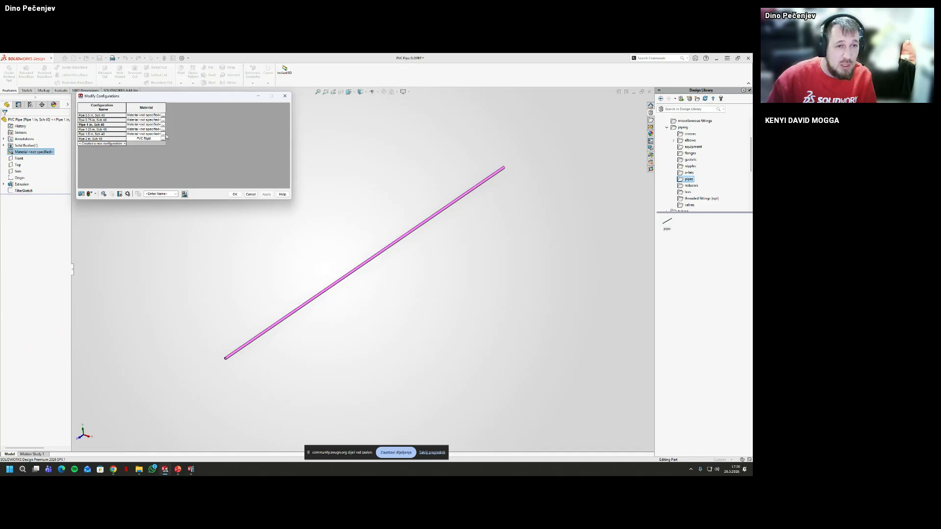
pyautogui.click(163, 134)
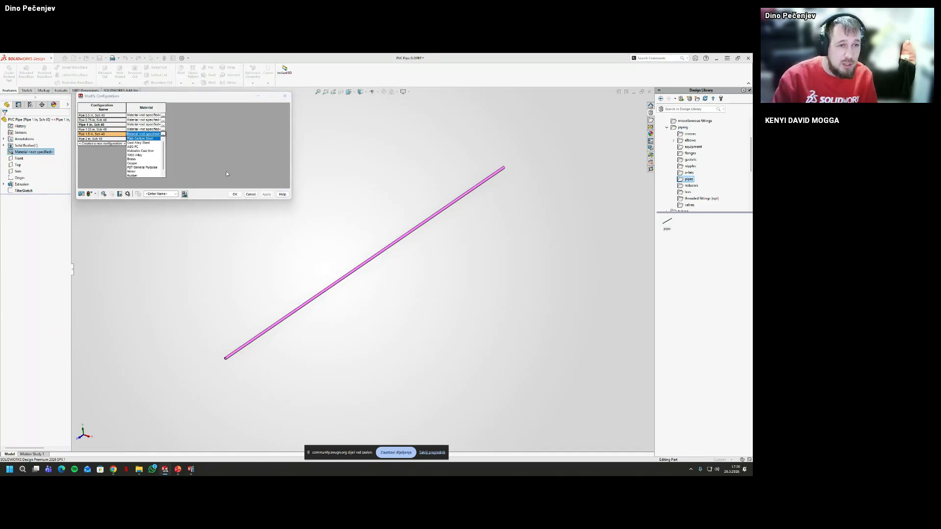
pyautogui.press('p')
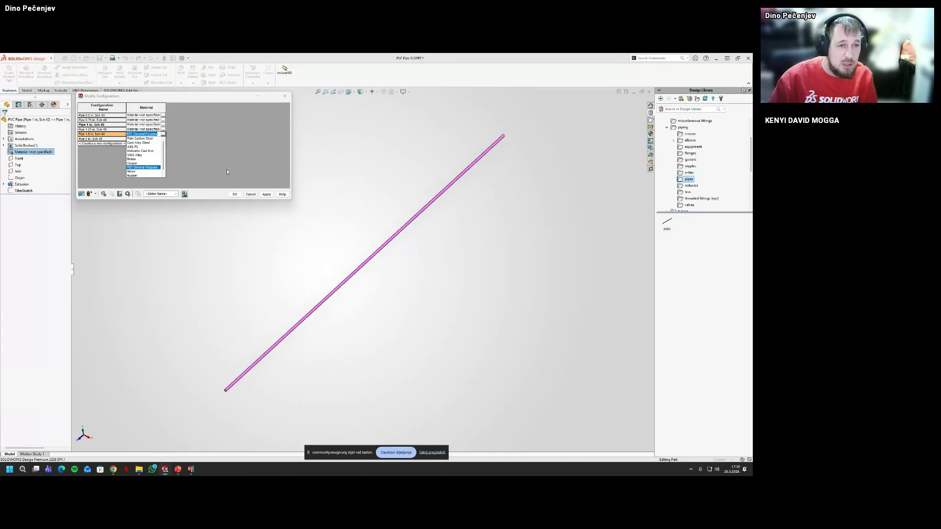
pyautogui.scroll(-1, 168, 170)
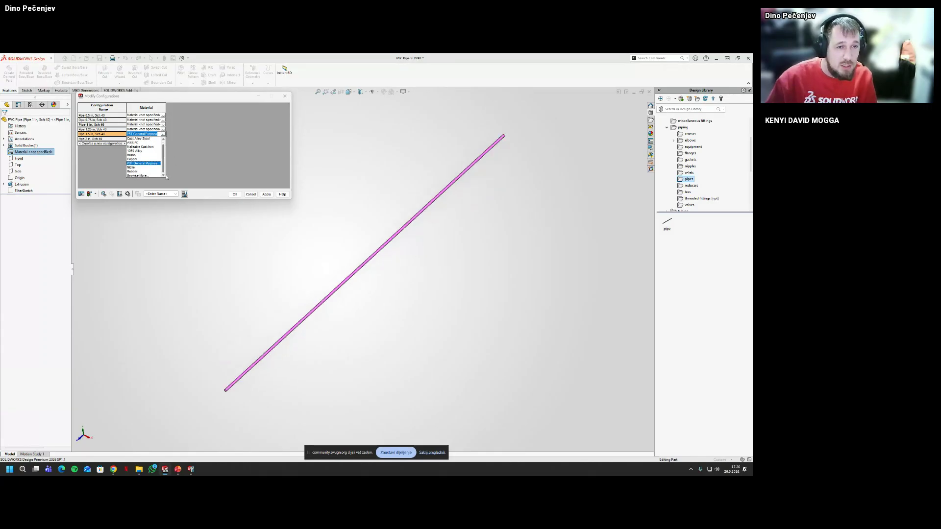
pyautogui.click(139, 176)
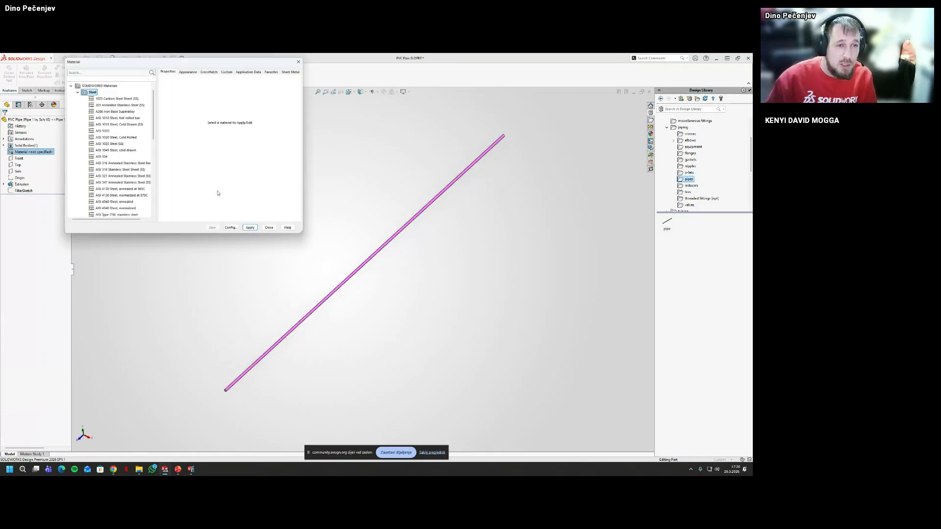
pyautogui.write('PVC')
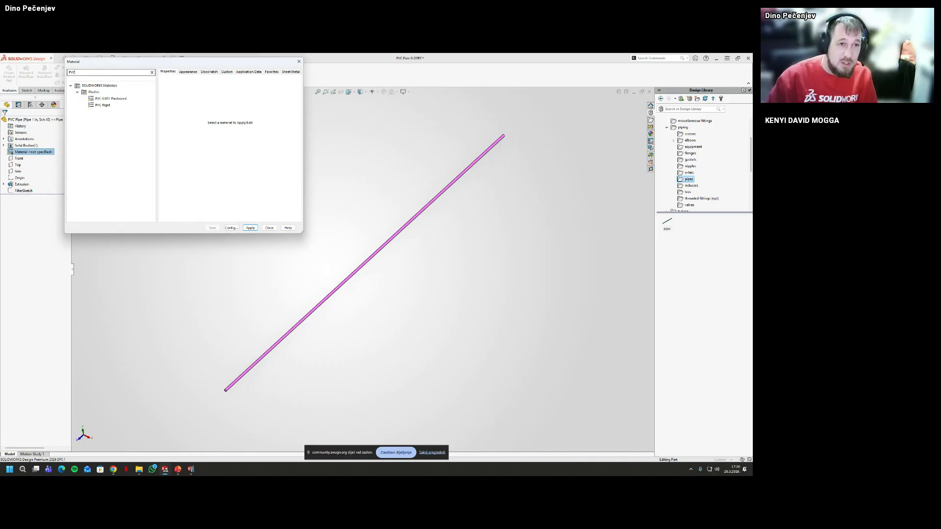
pyautogui.click(103, 104)
pyautogui.click(250, 228)
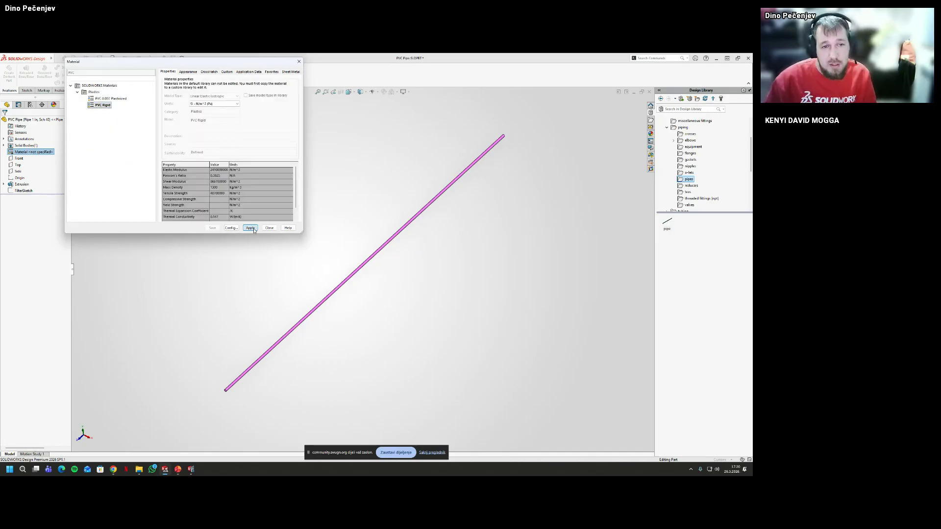
pyautogui.click(269, 228)
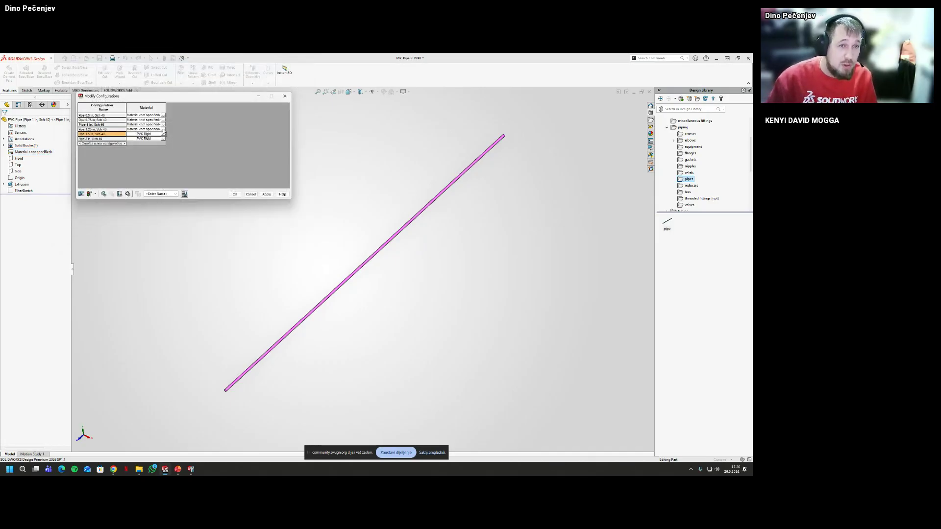
# Assign PBT General Purpose to Pipe 1.25 in, Sch 40 and accept the material configuration changes
pyautogui.click(163, 129)
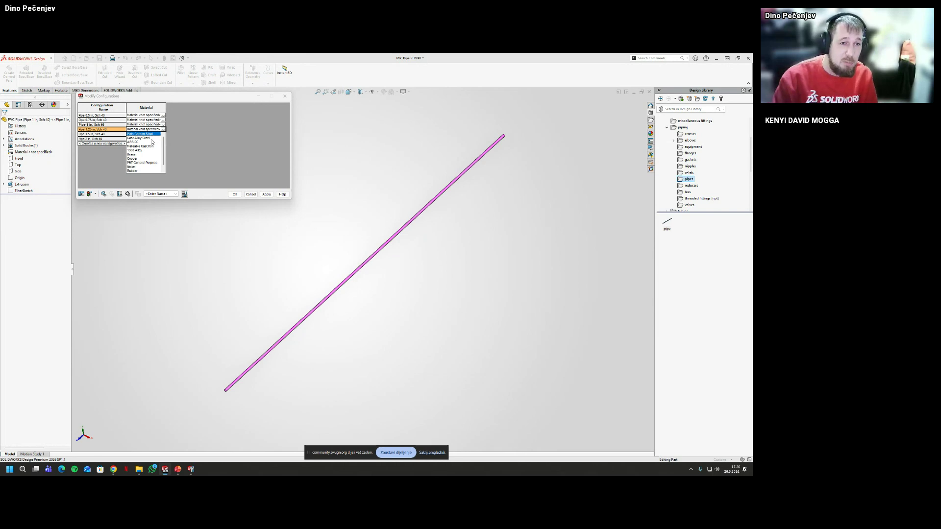
pyautogui.press('p')
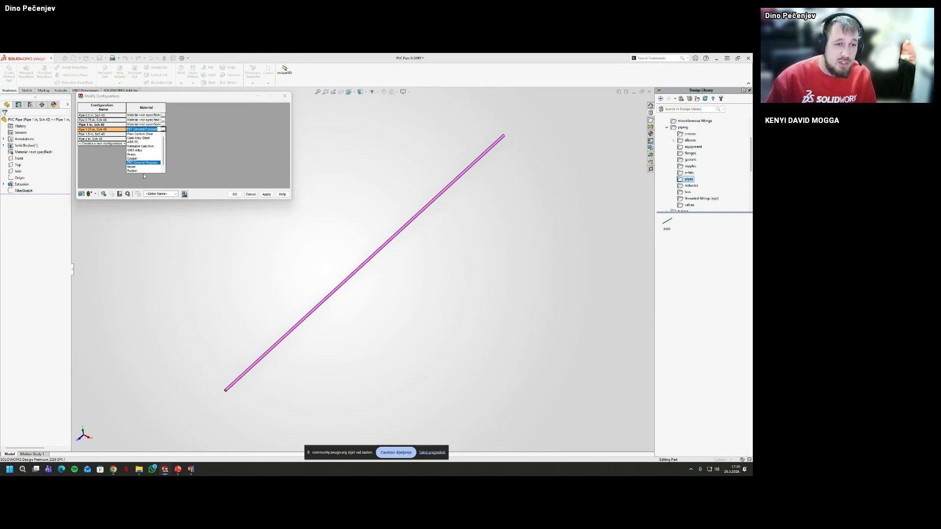
pyautogui.click(199, 155)
pyautogui.click(234, 193)
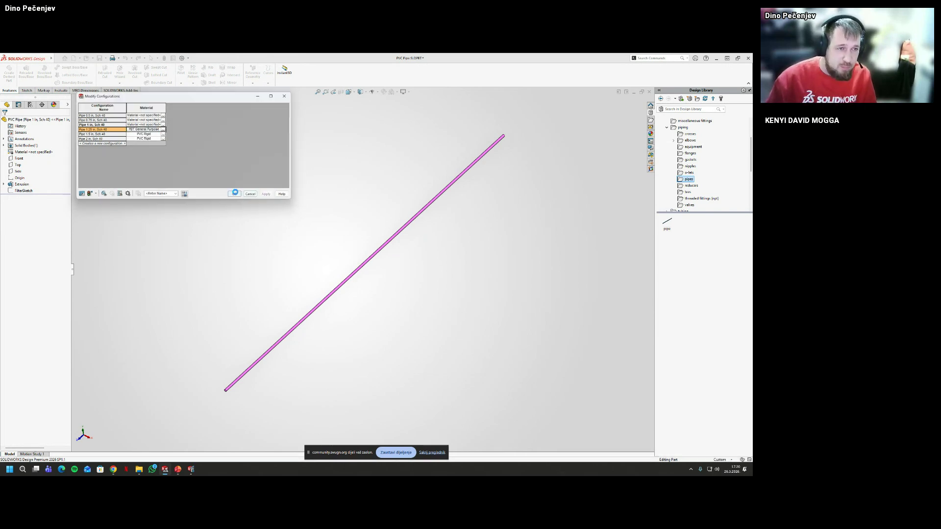
# Edit the part's material and apply PVC Rigid to the active Pipe 1 in, Sch 40 configuration
pyautogui.rightClick(30, 152)
pyautogui.click(40, 157)
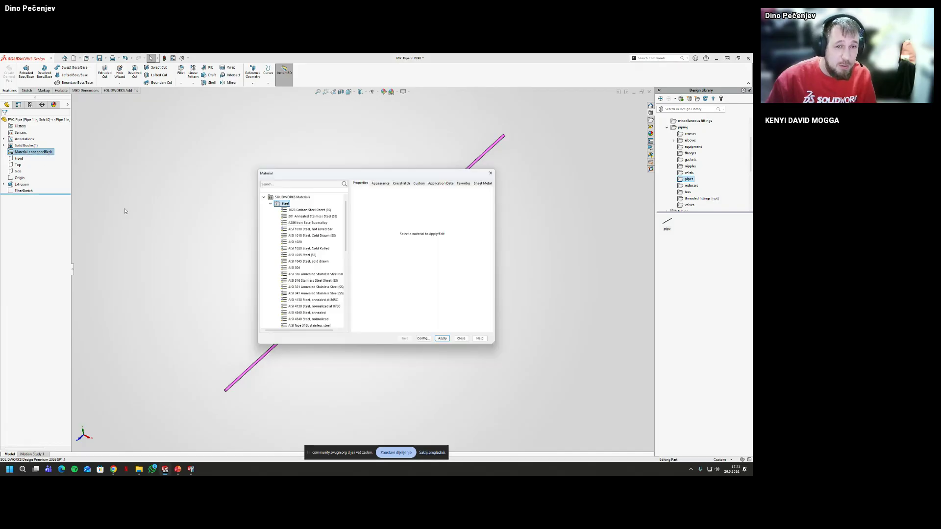
pyautogui.click(316, 274)
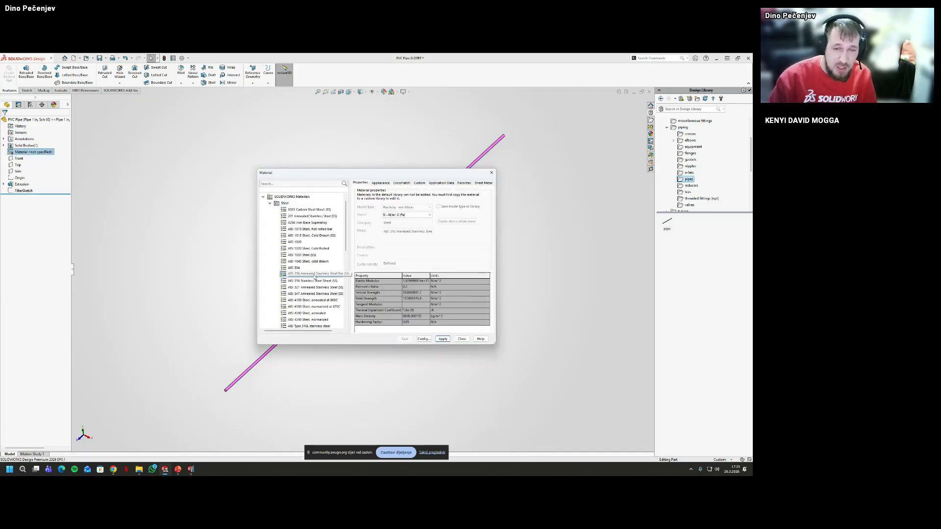
pyautogui.click(298, 184)
pyautogui.write('pvc')
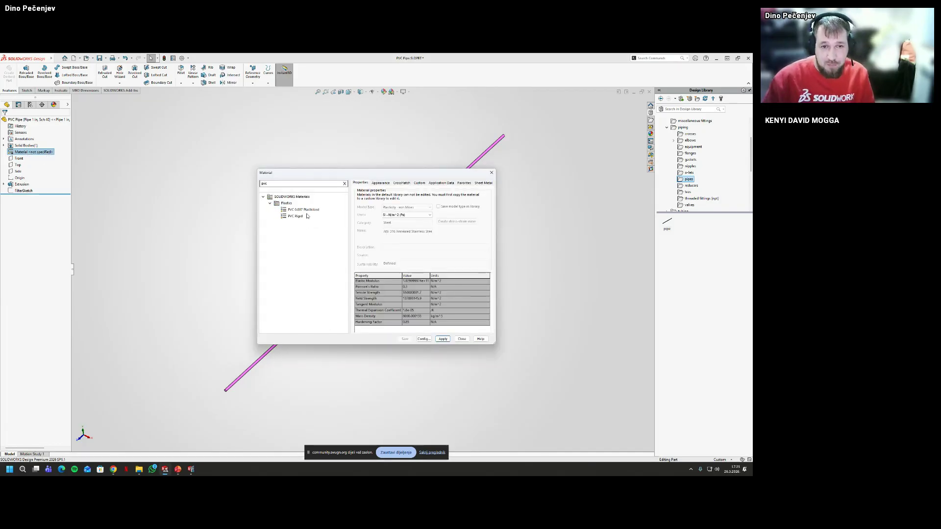
pyautogui.click(296, 216)
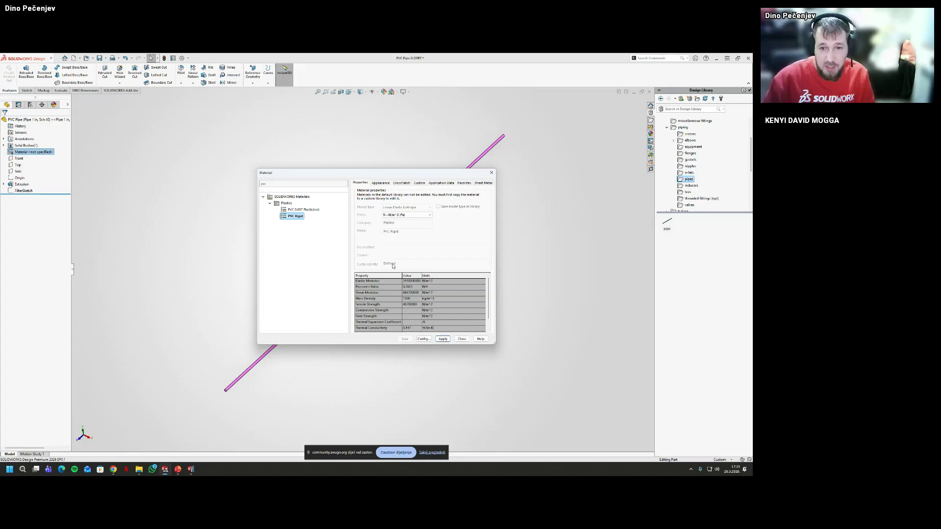
pyautogui.click(443, 339)
pyautogui.click(462, 339)
# Activate the Pipe 0.5 in, Sch 40 configuration and switch to Pipe 0.75 in, Sch 40 to check their appearance
pyautogui.click(30, 104)
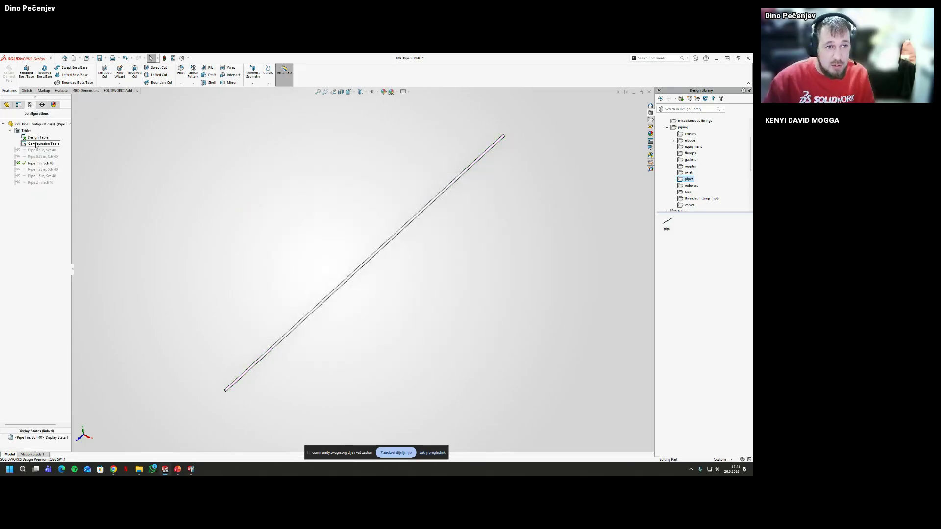
pyautogui.doubleClick(36, 150)
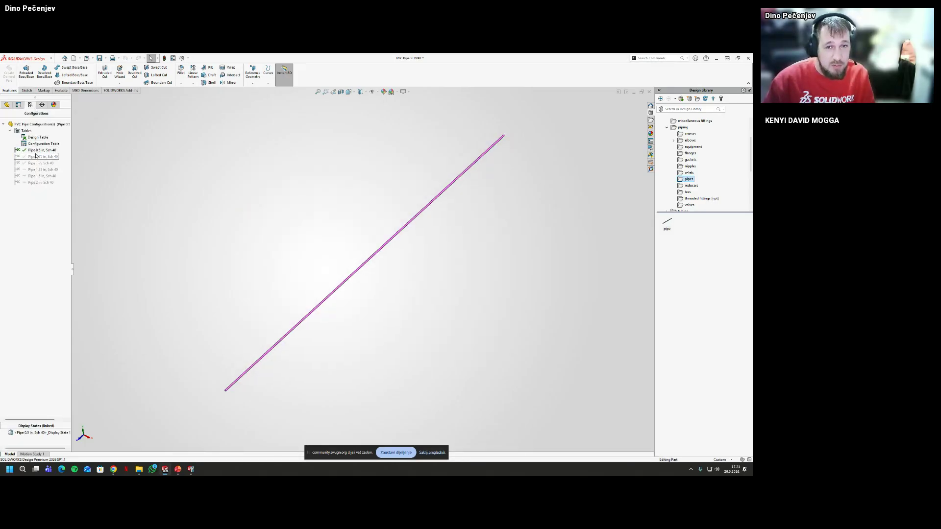
pyautogui.rightClick(36, 156)
pyautogui.click(41, 162)
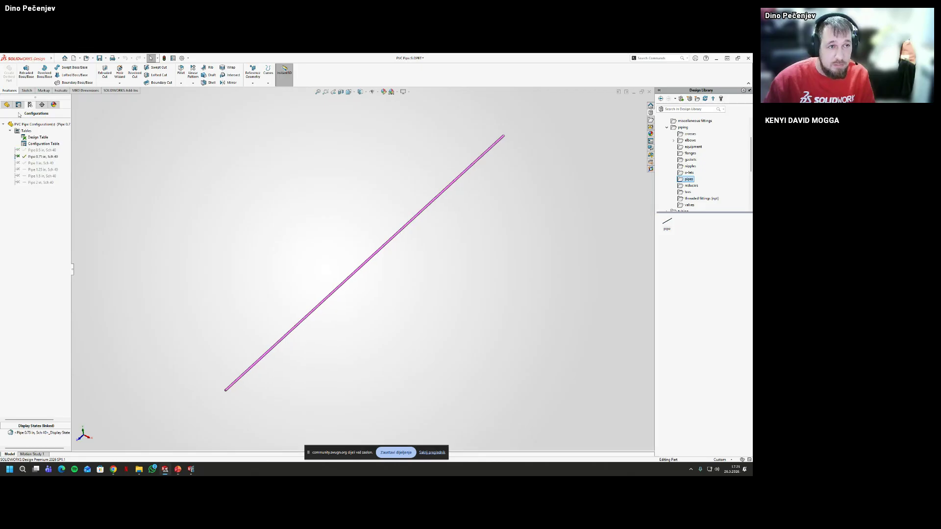
# Open the per-configuration material table for the PVC pipe part
pyautogui.click(7, 104)
pyautogui.rightClick(26, 152)
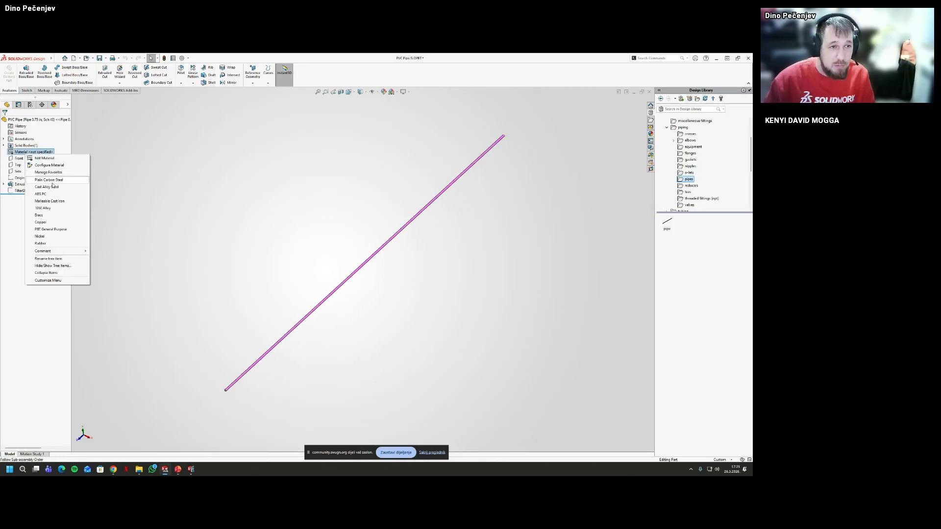
pyautogui.click(49, 165)
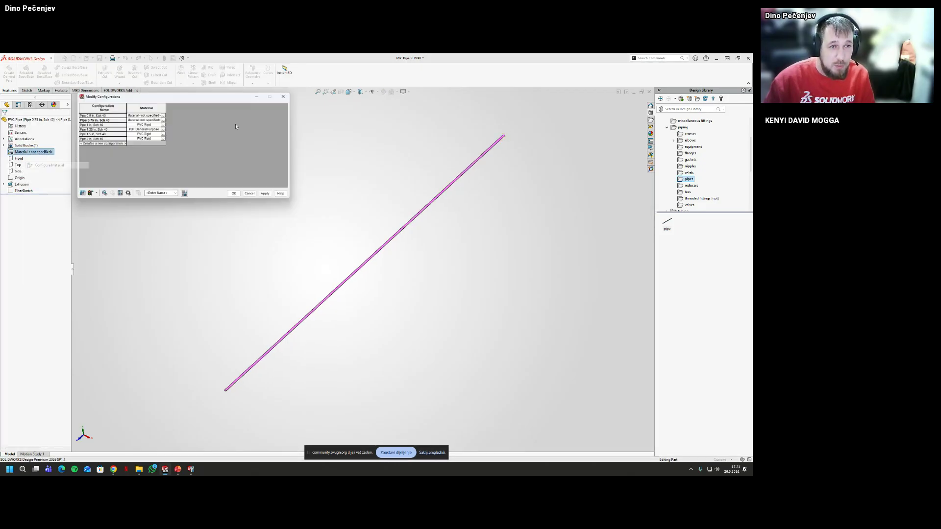
pyautogui.click(164, 130)
pyautogui.click(143, 158)
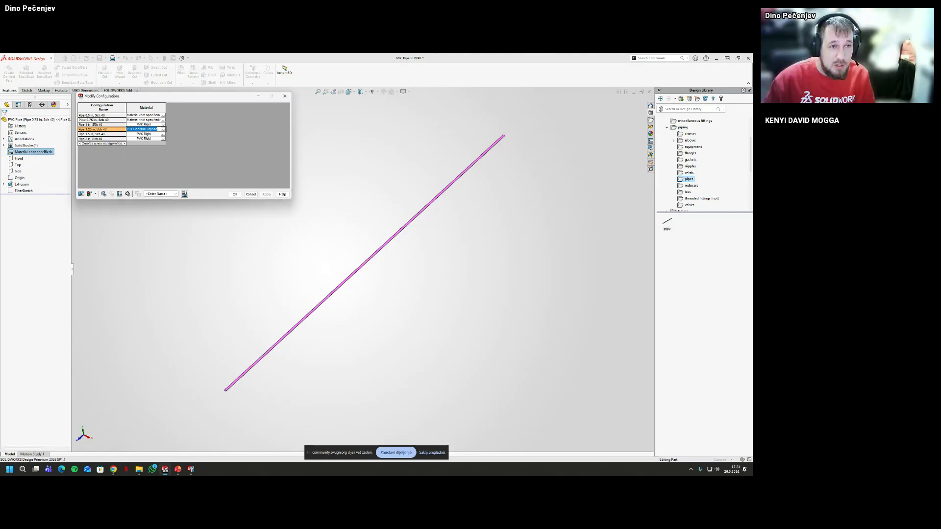
pyautogui.click(94, 120)
pyautogui.keyDown('shift'); pyautogui.click(95, 116); pyautogui.keyUp('shift')
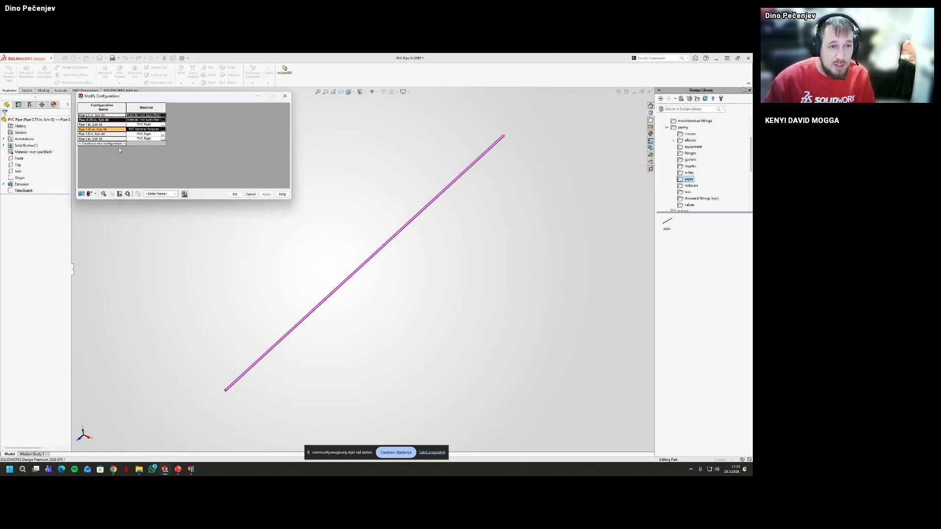
pyautogui.rightClick(113, 120)
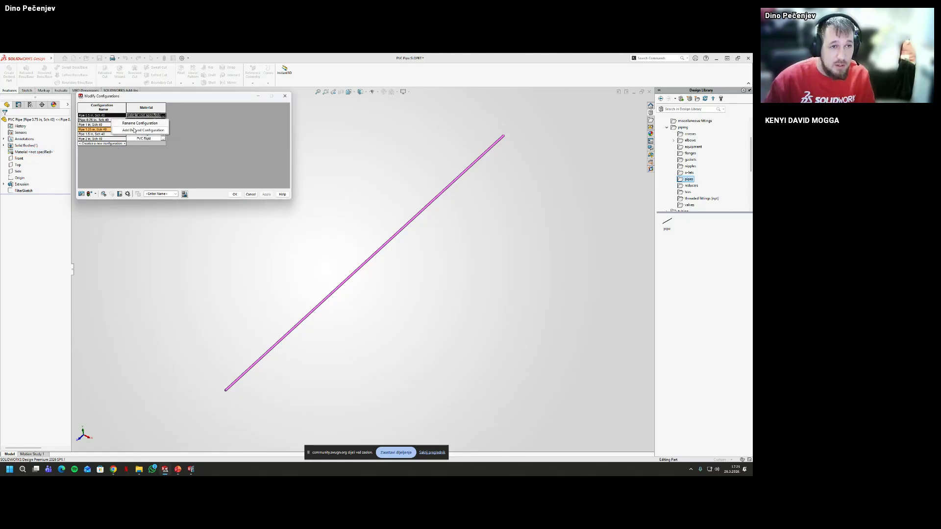
# Assign PVC Rigid from the material library to the Pipe 0.5 in, Sch 40 configuration
pyautogui.click(145, 116)
pyautogui.click(164, 115)
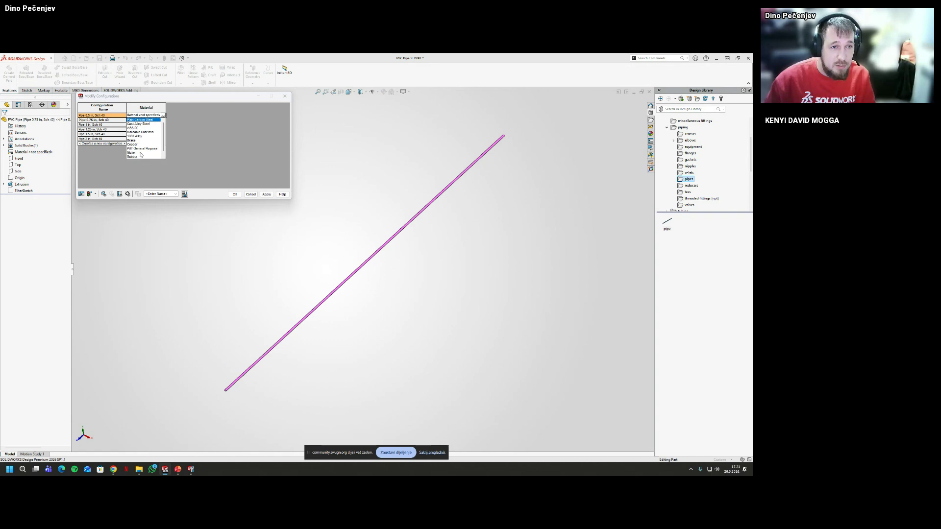
pyautogui.click(150, 158)
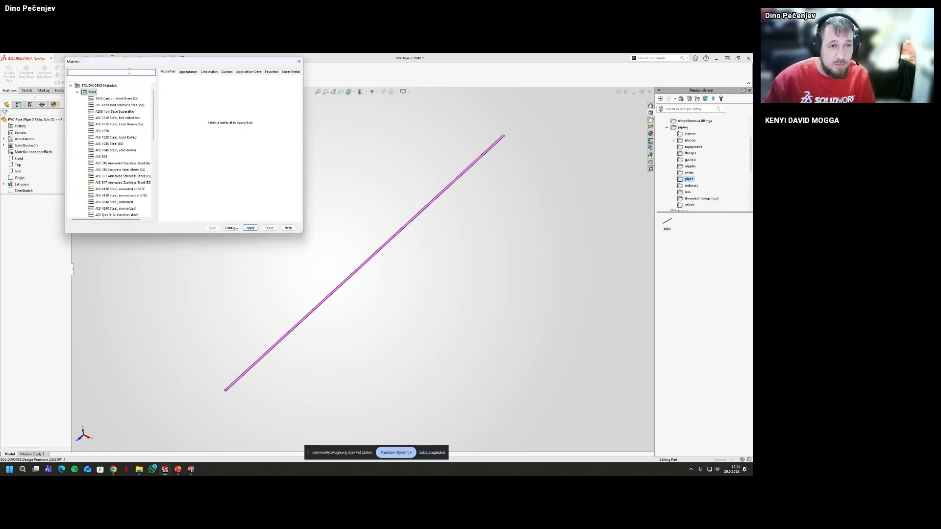
pyautogui.write('PVC')
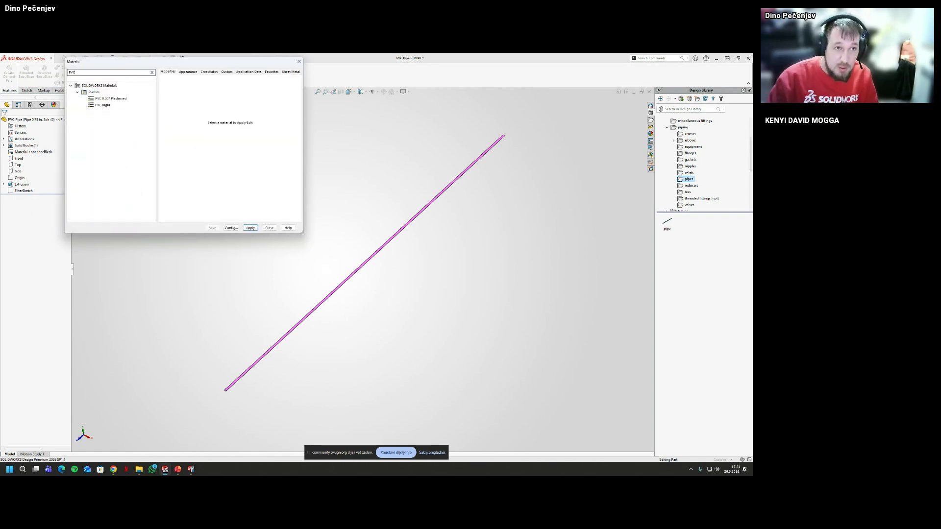
pyautogui.click(103, 105)
pyautogui.click(250, 228)
pyautogui.click(269, 227)
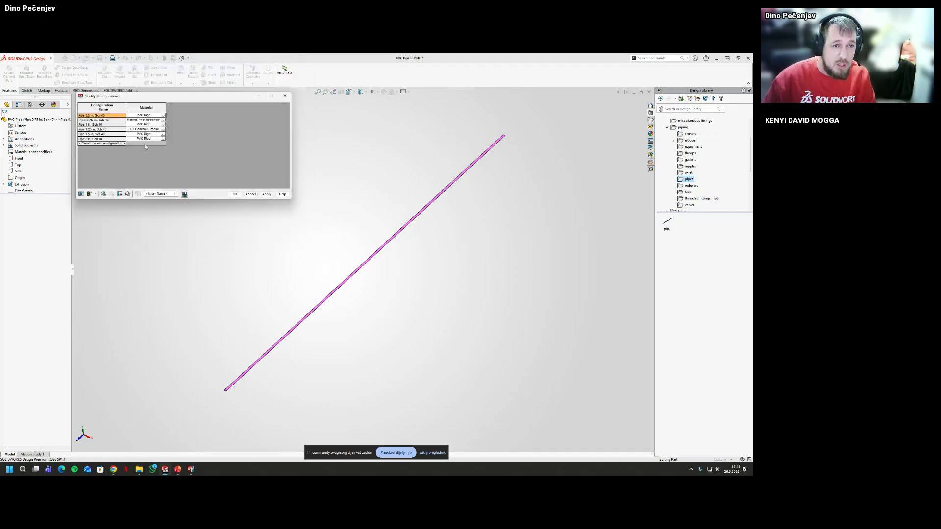
# Assign PVC Rigid from the material library to the Pipe 0.75 in, Sch 40 configuration
pyautogui.click(163, 119)
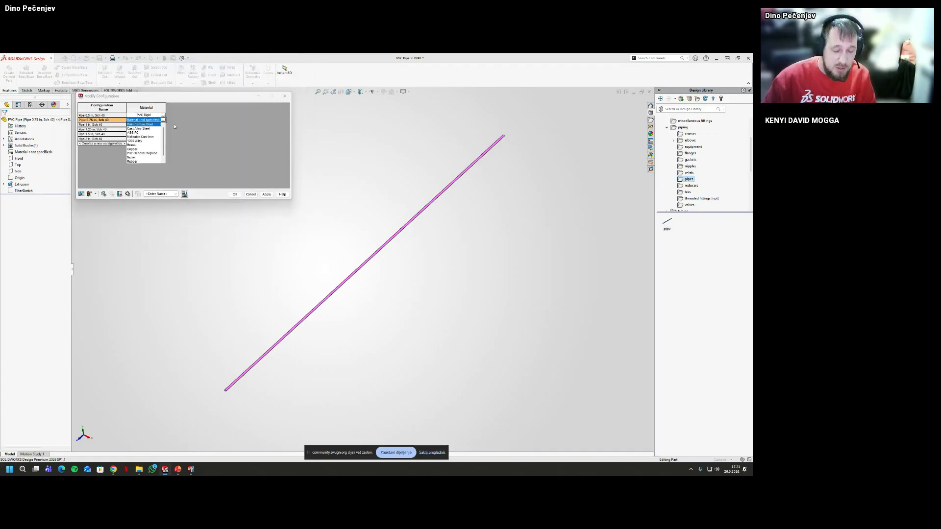
pyautogui.click(174, 126)
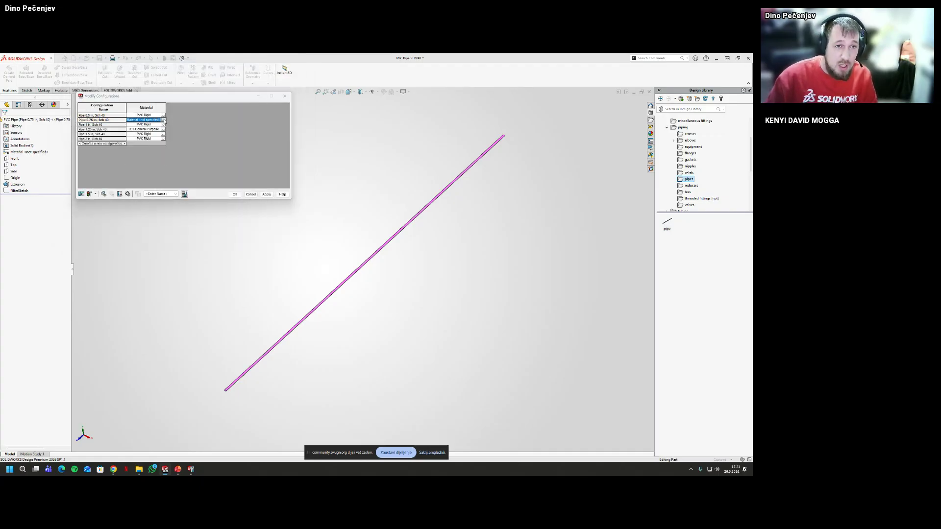
pyautogui.click(146, 120)
pyautogui.click(138, 161)
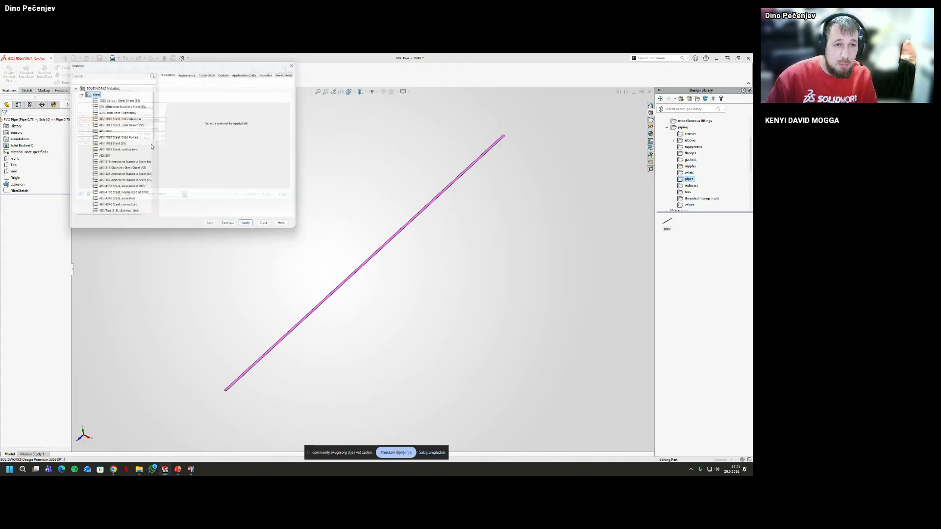
pyautogui.write('PVC')
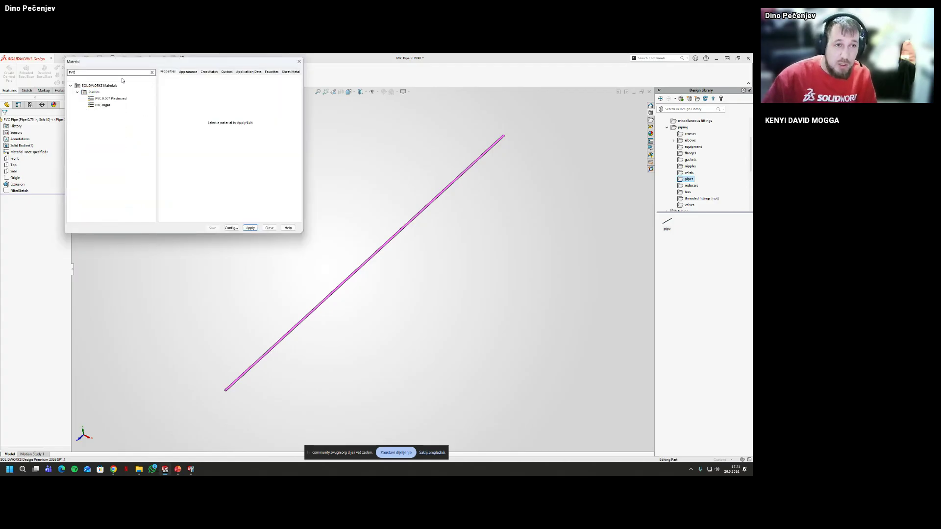
pyautogui.click(102, 105)
pyautogui.click(250, 228)
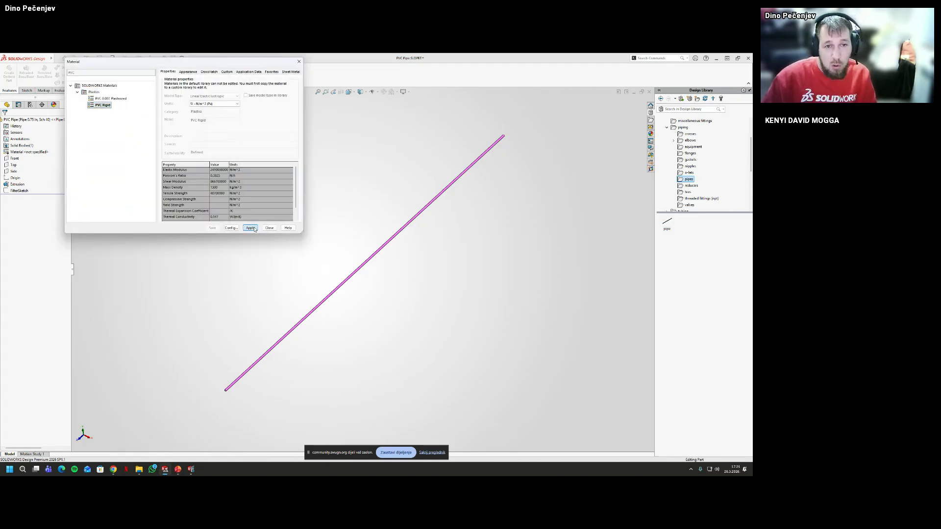
pyautogui.click(269, 228)
# Assign PVC Rigid to the Pipe 1.25 in, Sch 40 configuration and accept the material configuration changes
pyautogui.click(164, 129)
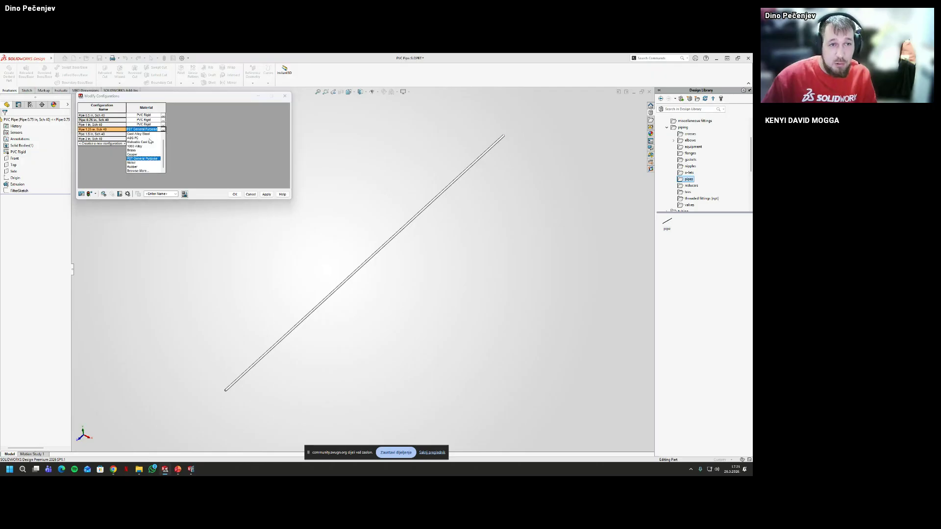
pyautogui.click(141, 171)
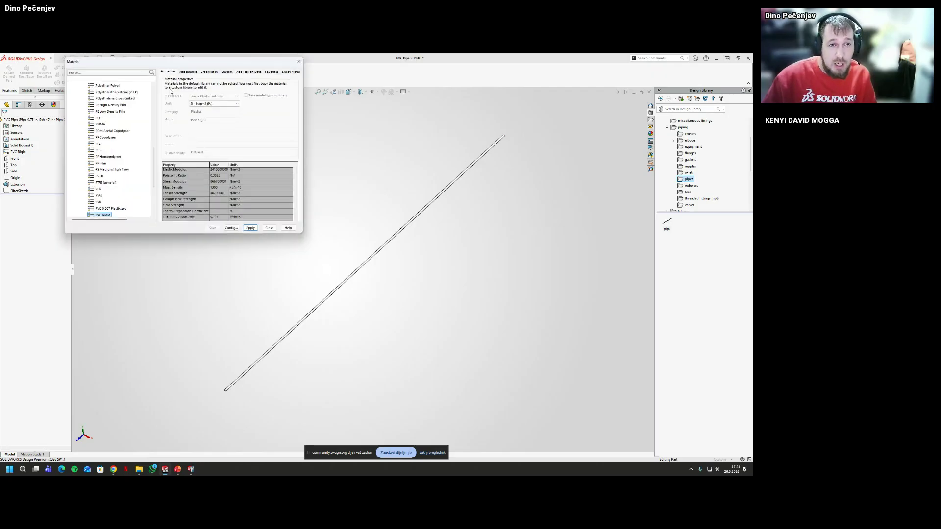
pyautogui.click(116, 75)
pyautogui.write('PVC')
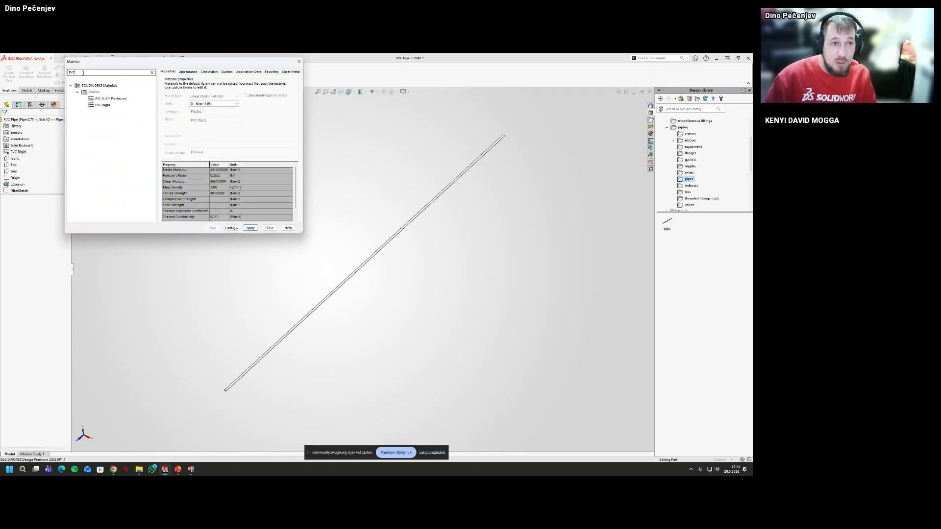
pyautogui.click(105, 105)
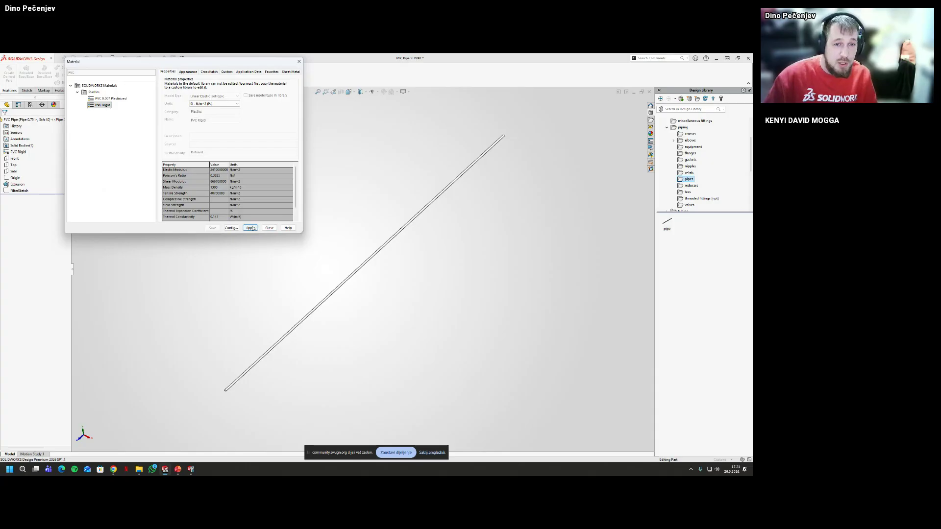
pyautogui.click(267, 228)
pyautogui.click(266, 195)
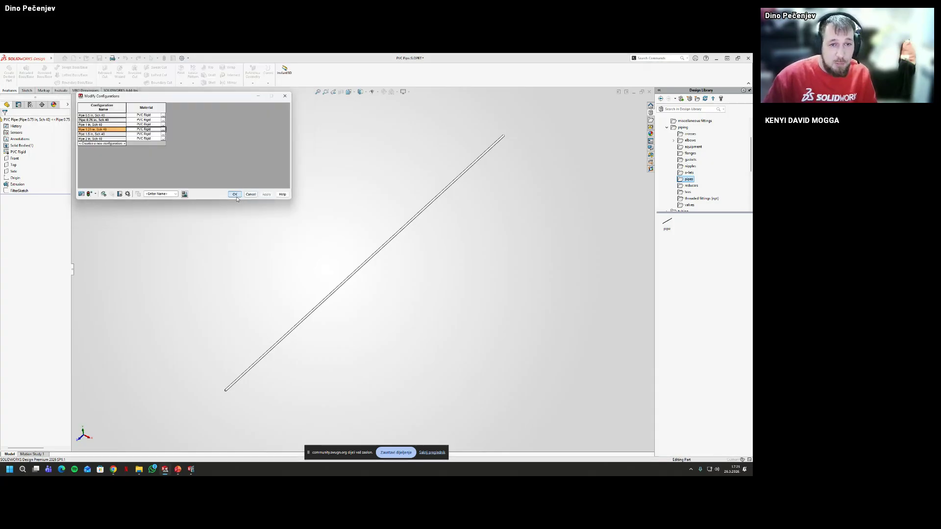
pyautogui.click(235, 195)
# Save the PVC Pipe part and close it
pyautogui.hotkey('ctrl', 's')
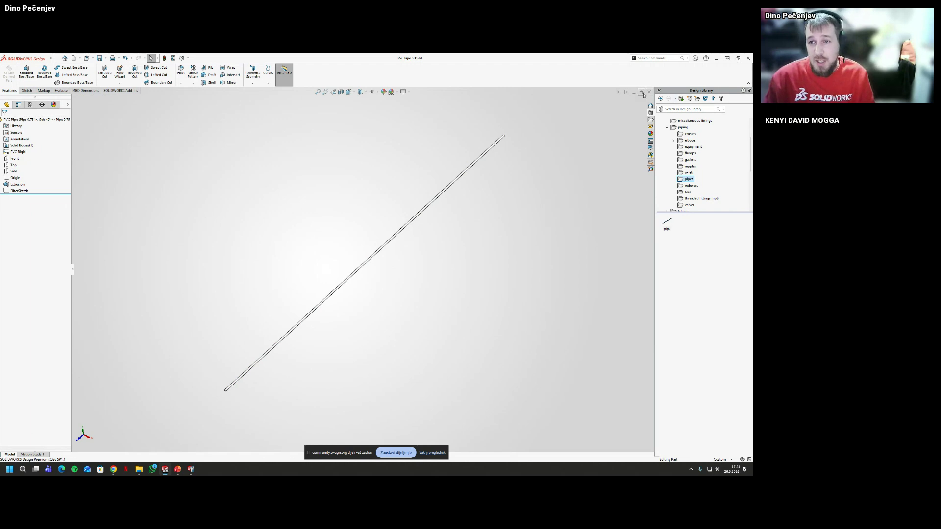
pyautogui.press('z')
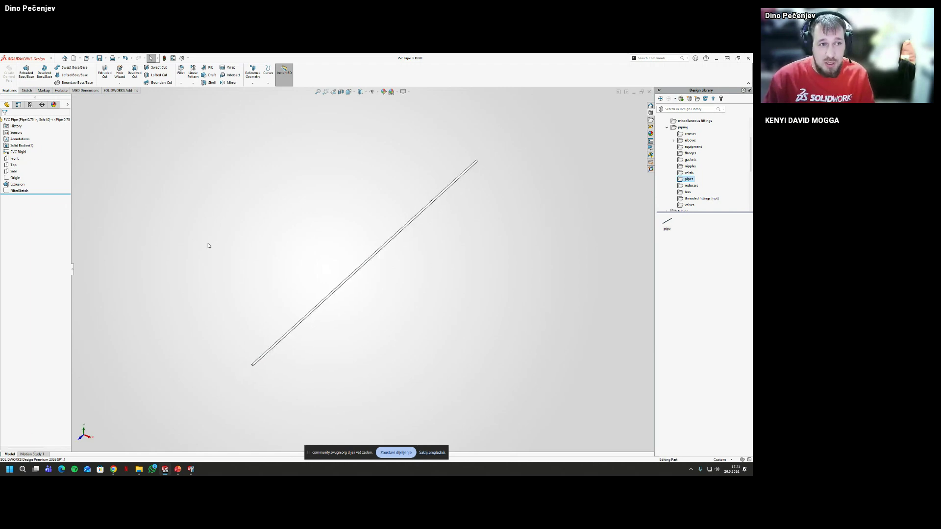
pyautogui.click(649, 91)
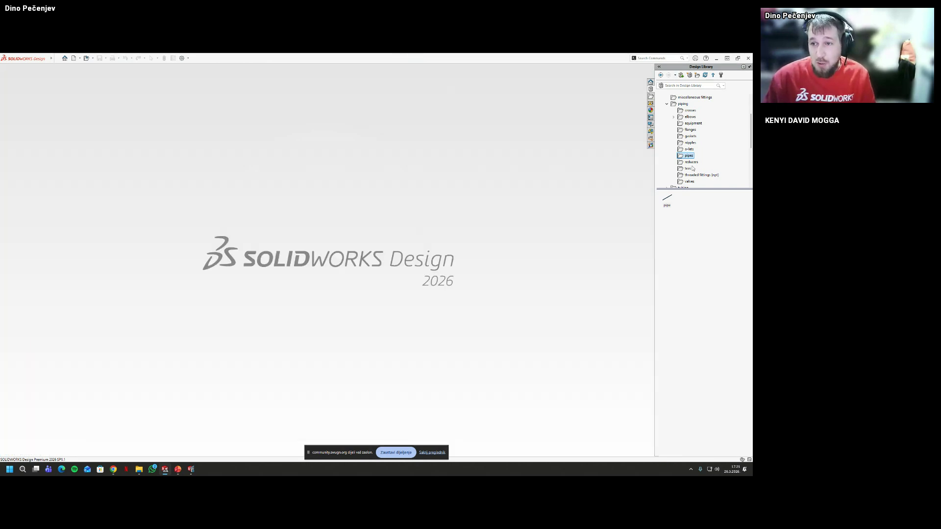
# Refresh the Design Library and select the PVC Pipe component in the piping library's pipes folder
pyautogui.click(705, 75)
pyautogui.scroll(-4, 677, 127)
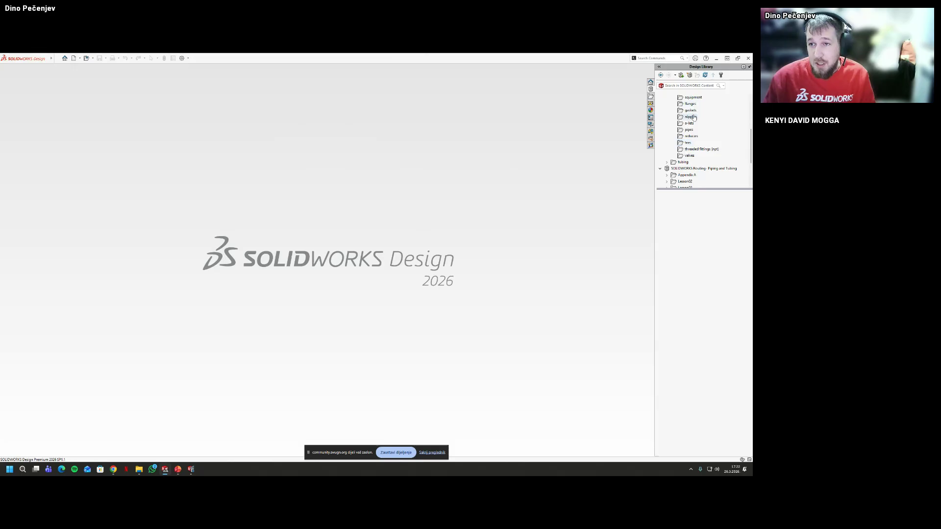
pyautogui.scroll(1, 705, 131)
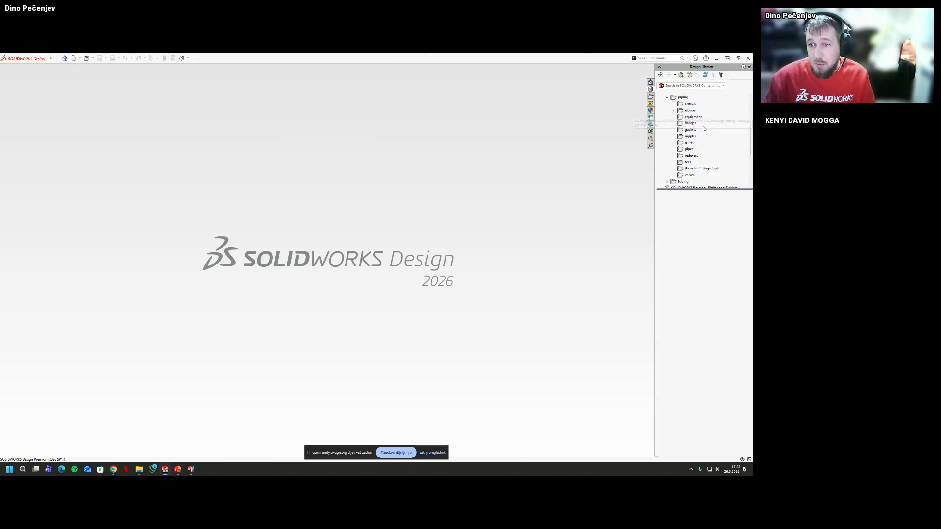
pyautogui.click(692, 123)
pyautogui.click(682, 99)
pyautogui.click(689, 149)
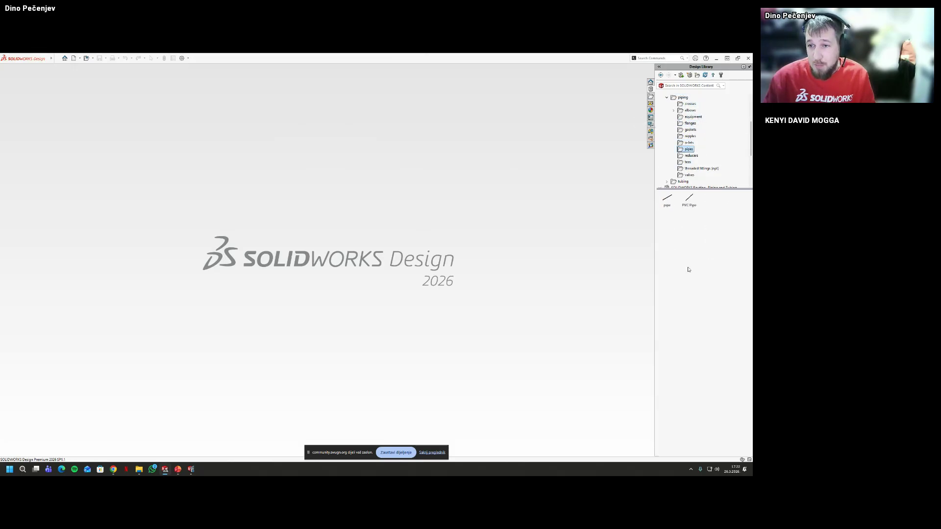
pyautogui.click(695, 206)
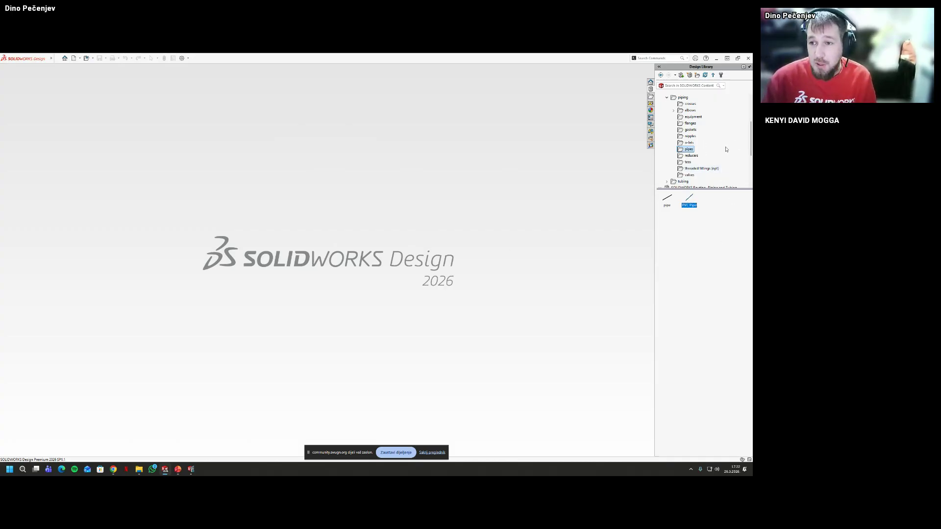
# Show the SOLIDWORKS Routing - Piping and Tubing library folder and switch to the Routing Library Manager
pyautogui.scroll(-4, 711, 142)
pyautogui.click(694, 117)
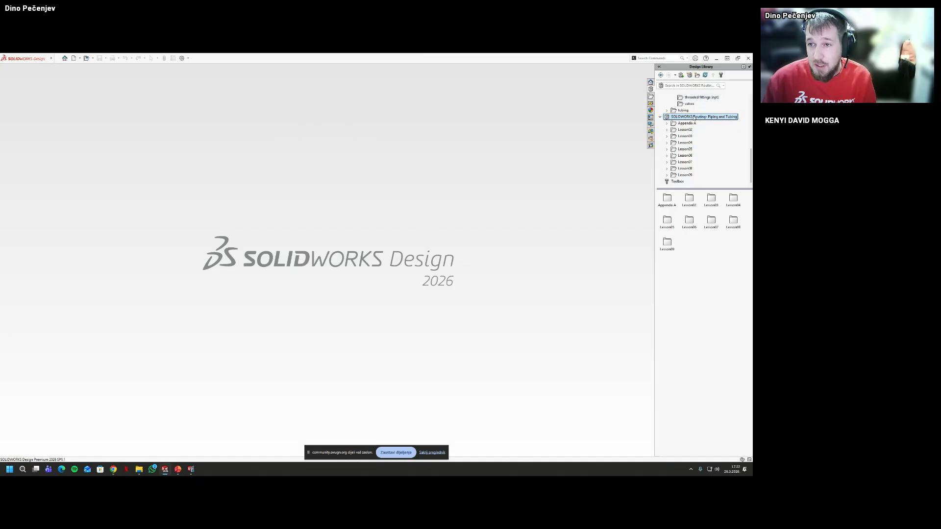
pyautogui.click(188, 472)
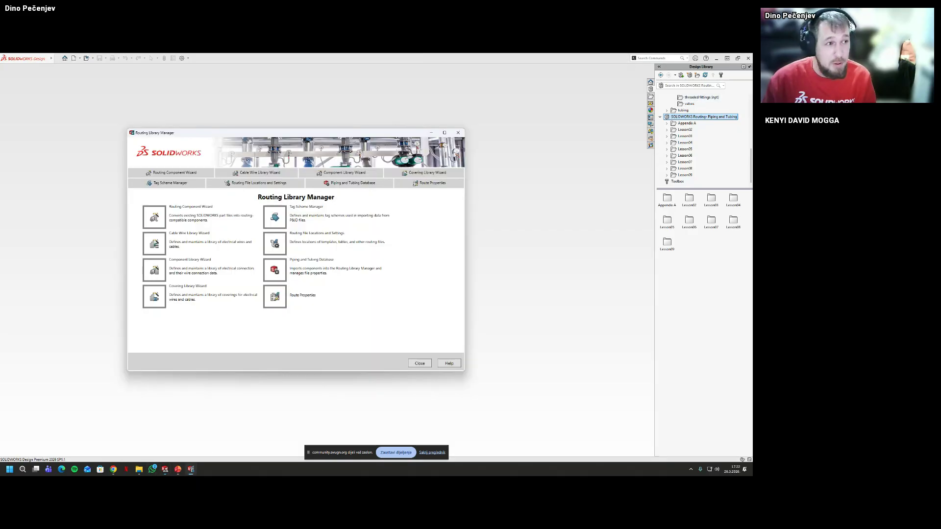
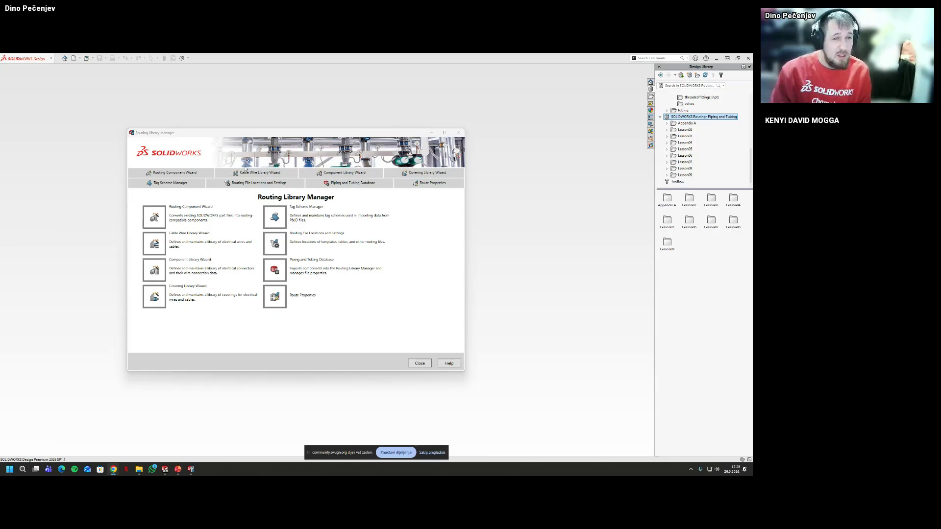
# Return to SOLIDWORKS and check the activation and start-up settings of the SOLIDWORKS Routing add-in
pyautogui.click(239, 97)
pyautogui.click(182, 58)
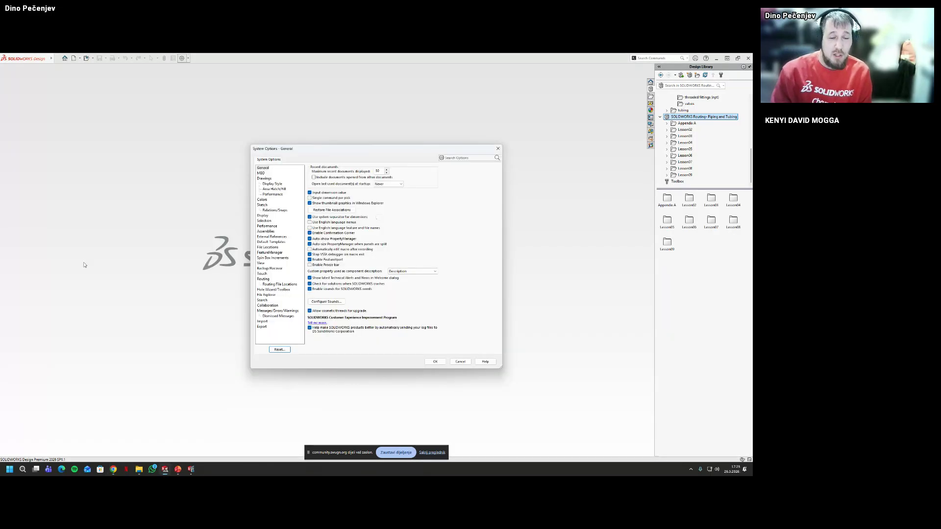
pyautogui.click(498, 148)
pyautogui.click(188, 57)
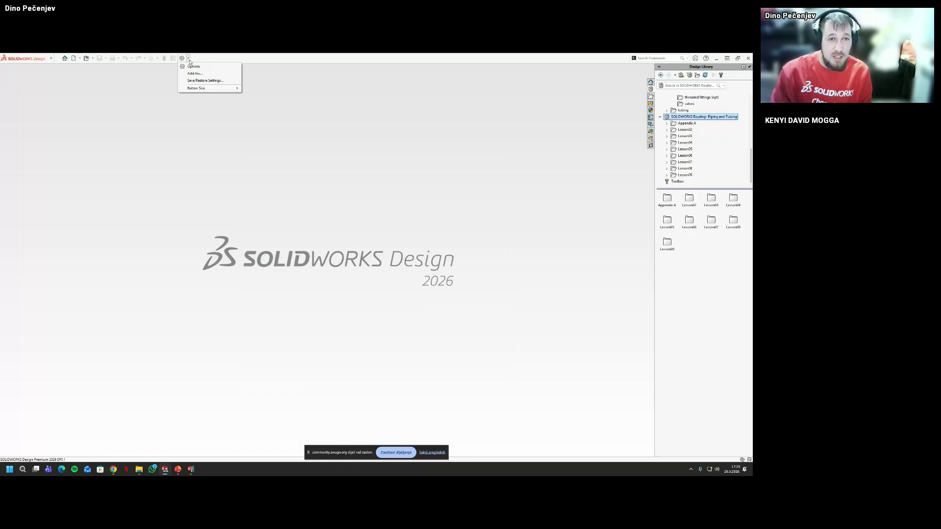
pyautogui.click(195, 73)
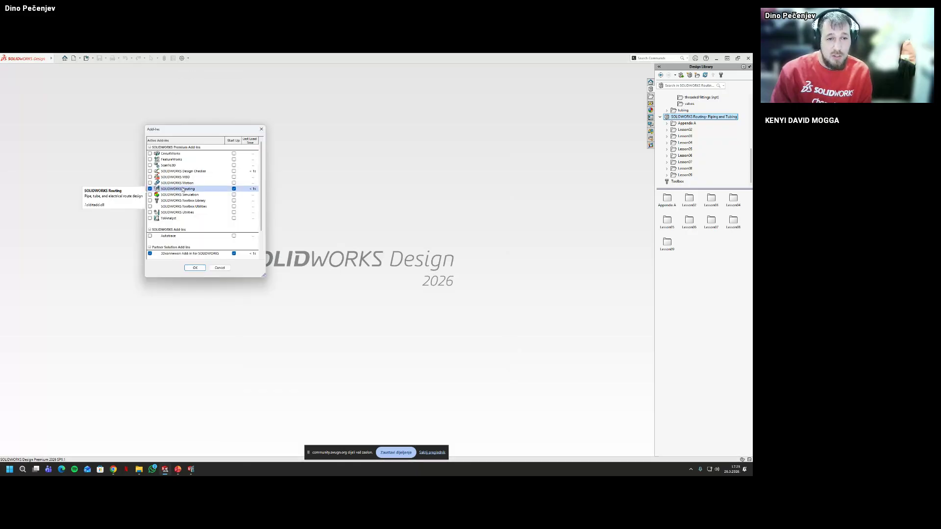
pyautogui.click(195, 267)
pyautogui.moveTo(51, 58)
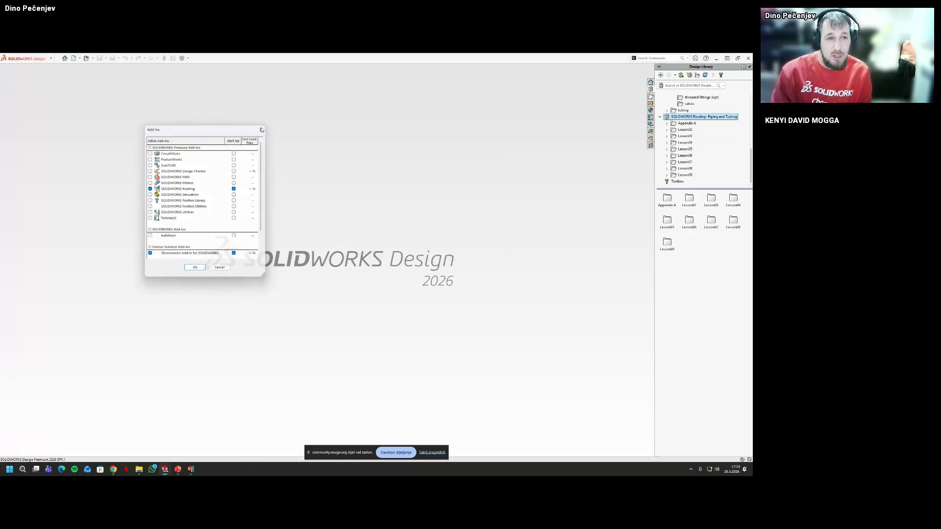
pyautogui.click(79, 58)
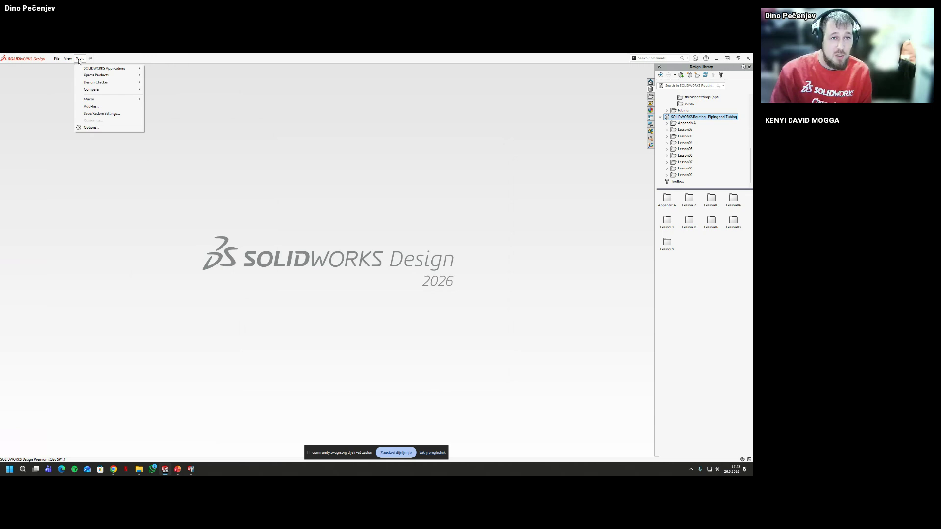
pyautogui.moveTo(91, 70)
pyautogui.click(392, 278)
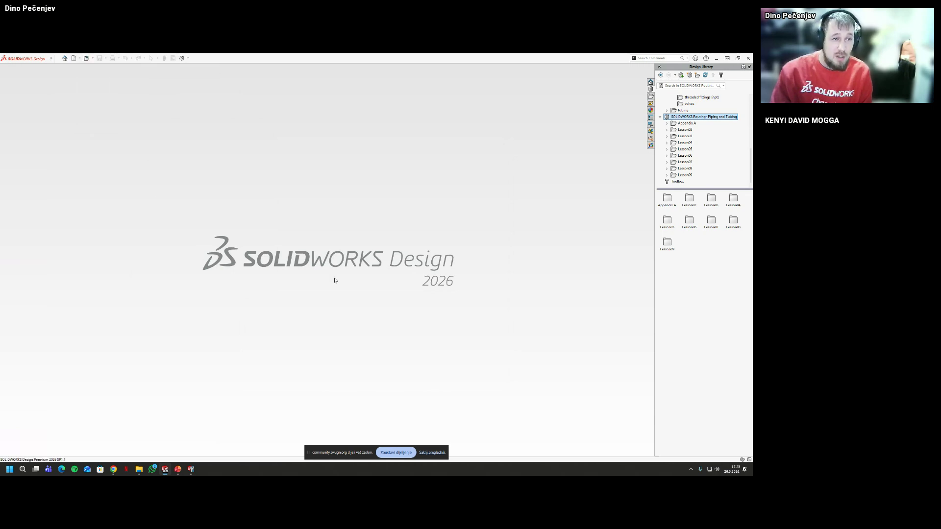
# Create a new assembly document
pyautogui.click(57, 58)
pyautogui.click(64, 68)
pyautogui.doubleClick(139, 165)
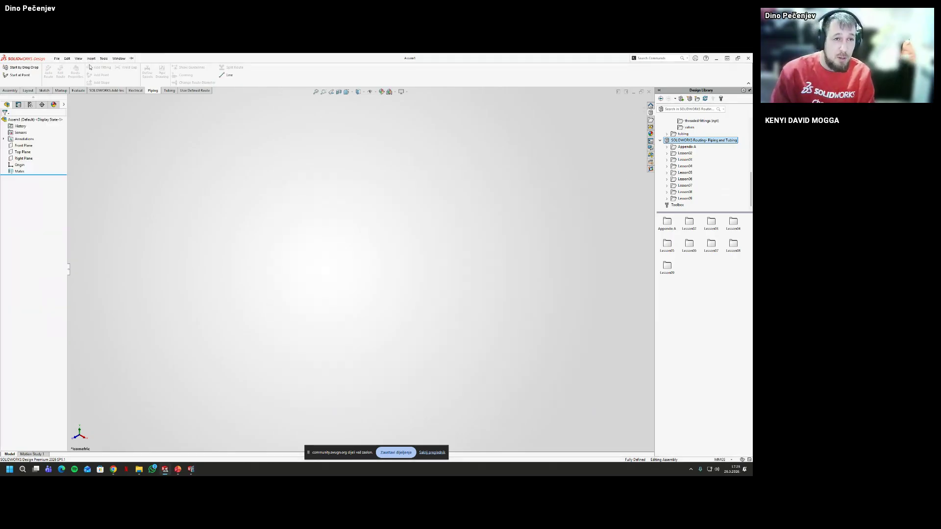
# Locate the Routing Library Manager command among the routing tools
pyautogui.click(57, 58)
pyautogui.click(91, 58)
pyautogui.moveTo(101, 61)
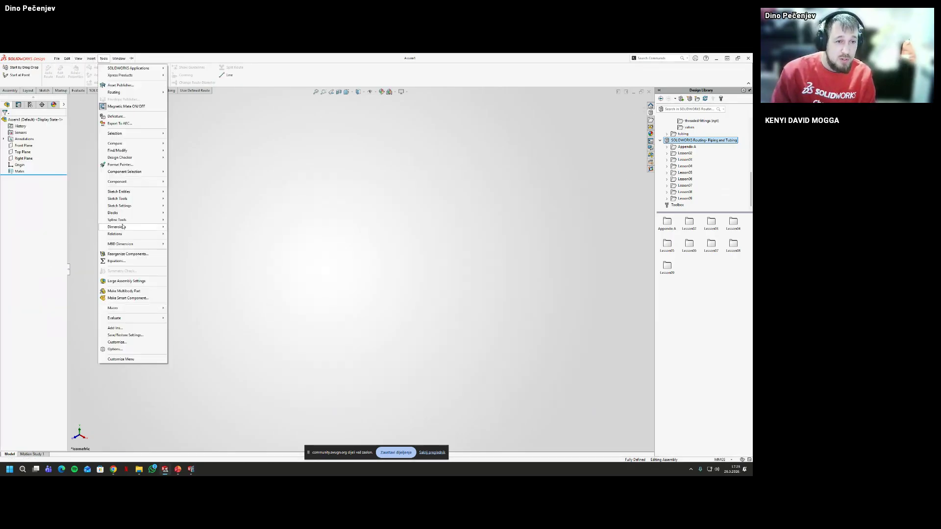
pyautogui.moveTo(125, 95)
pyautogui.moveTo(196, 120)
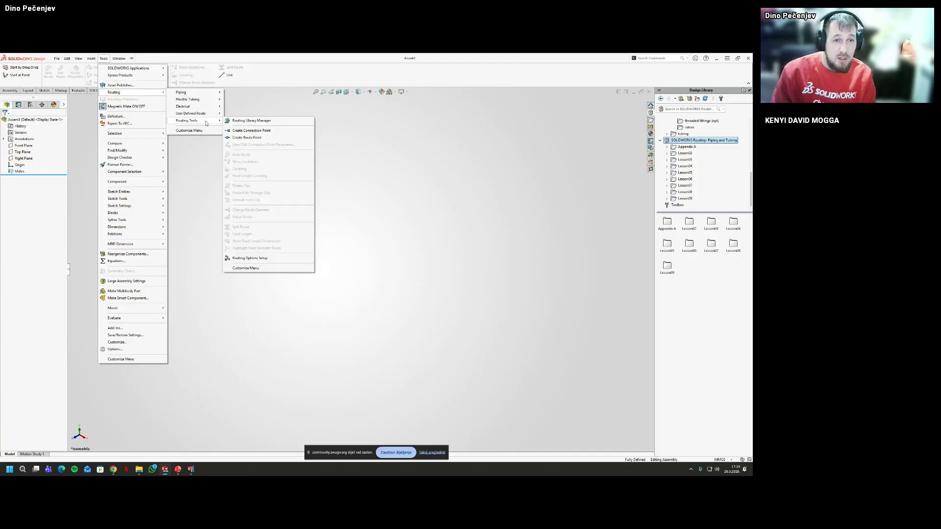
pyautogui.click(269, 121)
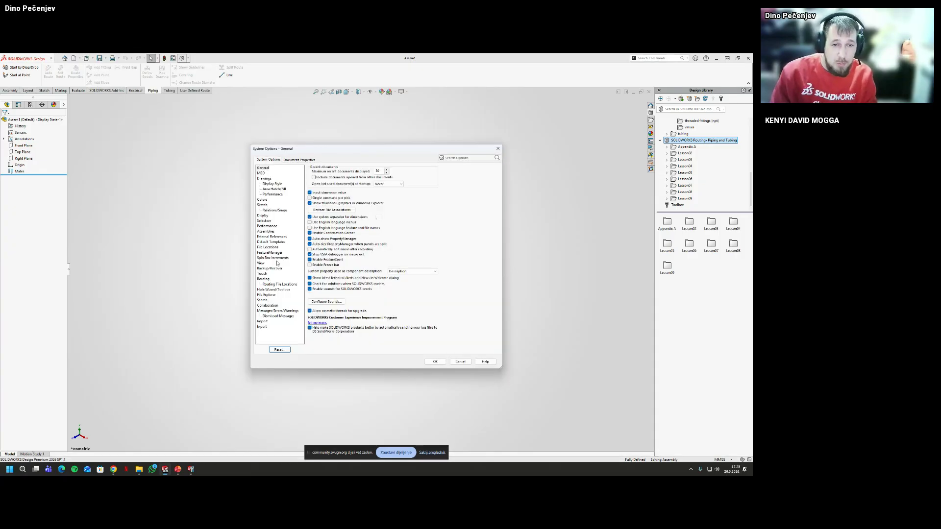
# Check the Routing File Locations page of the system options and leave the options without changes
pyautogui.click(273, 285)
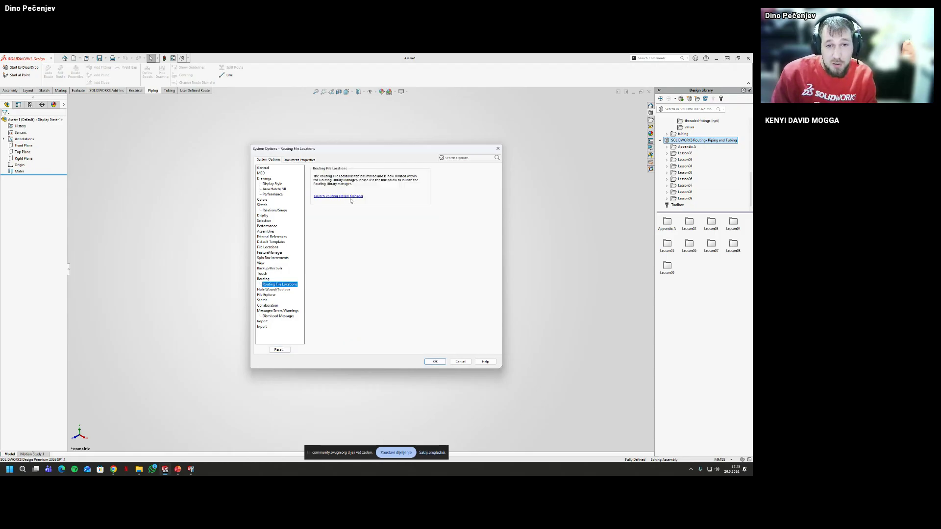
pyautogui.click(460, 361)
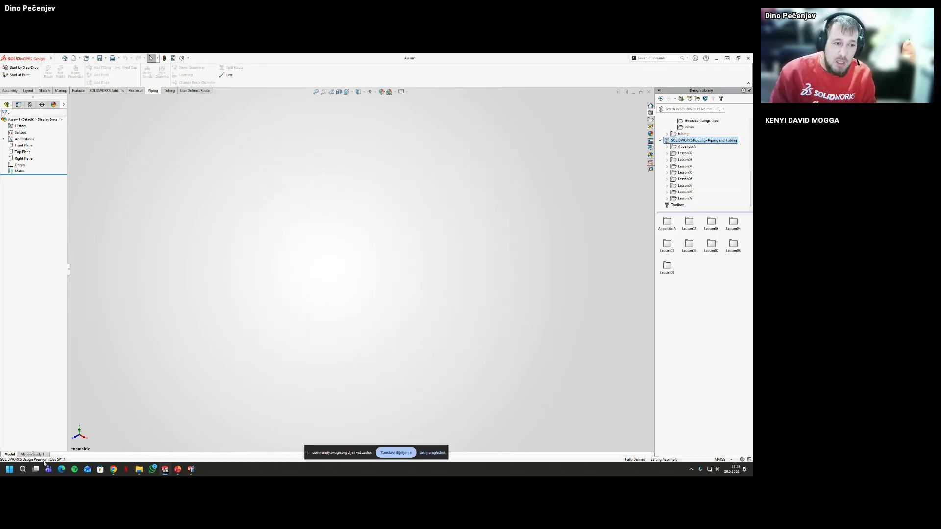
# Search Windows for "routing library", dismiss the search, and close the empty assembly
pyautogui.click(9, 470)
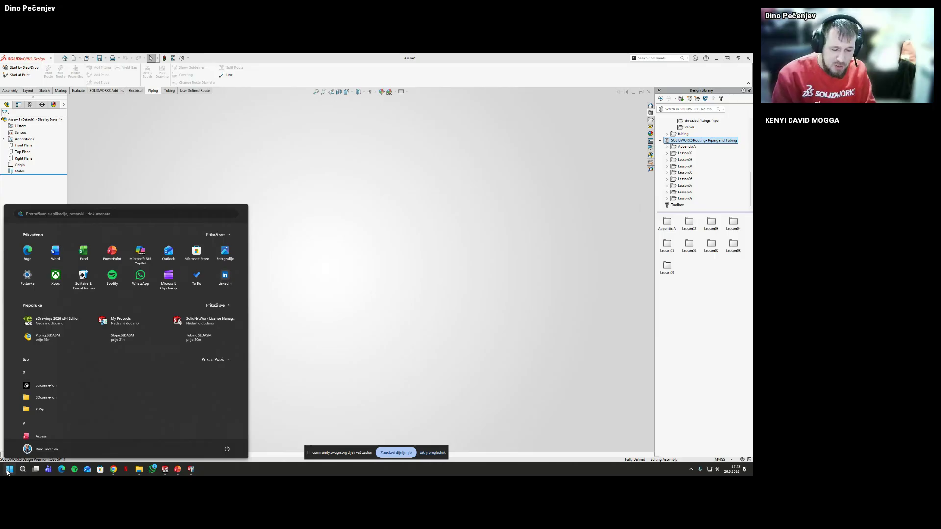
pyautogui.write('routing library')
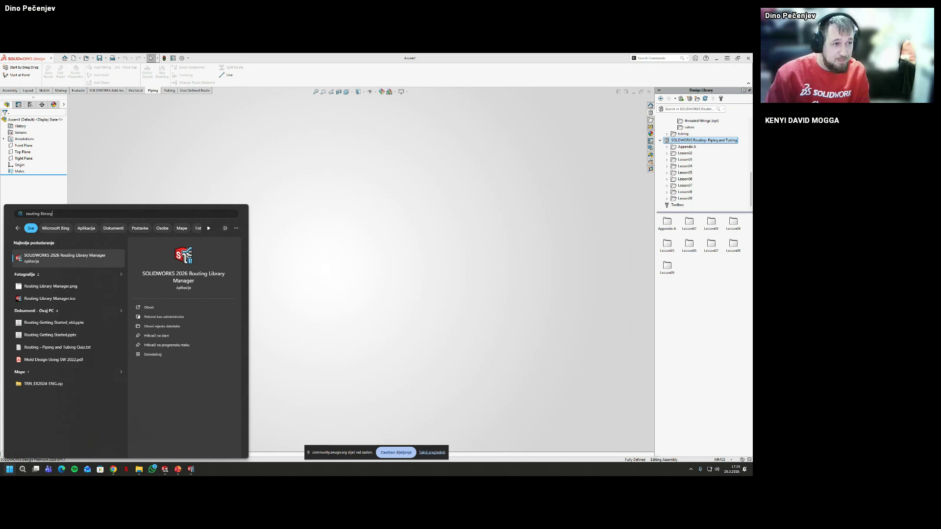
pyautogui.click(383, 235)
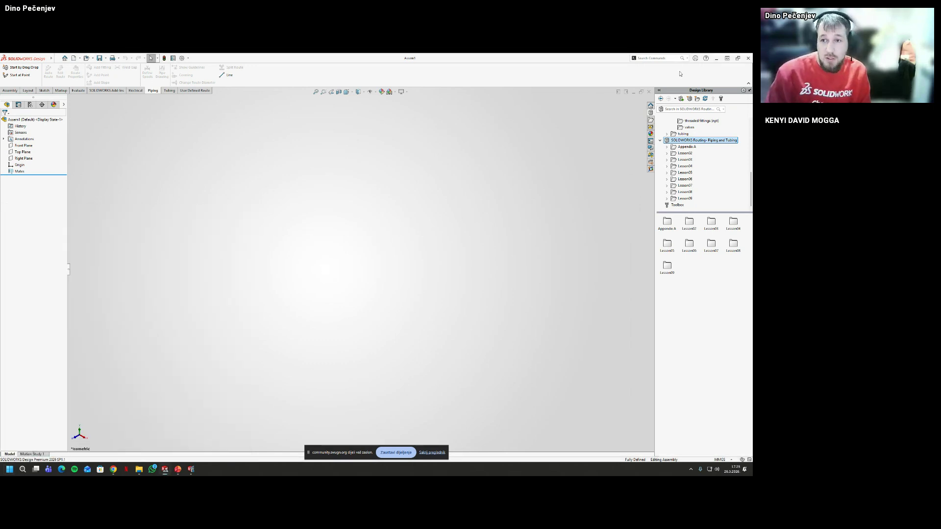
pyautogui.click(649, 92)
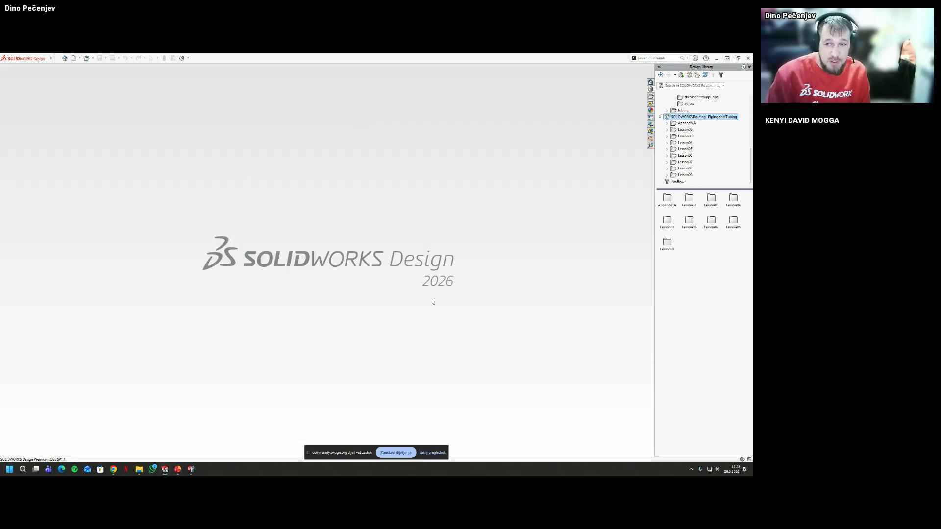
# Open the Coupling part from the Case Study folder of Lesson07 in the SOLIDWORKS Routing - Piping and Tubing library
pyautogui.click(685, 169)
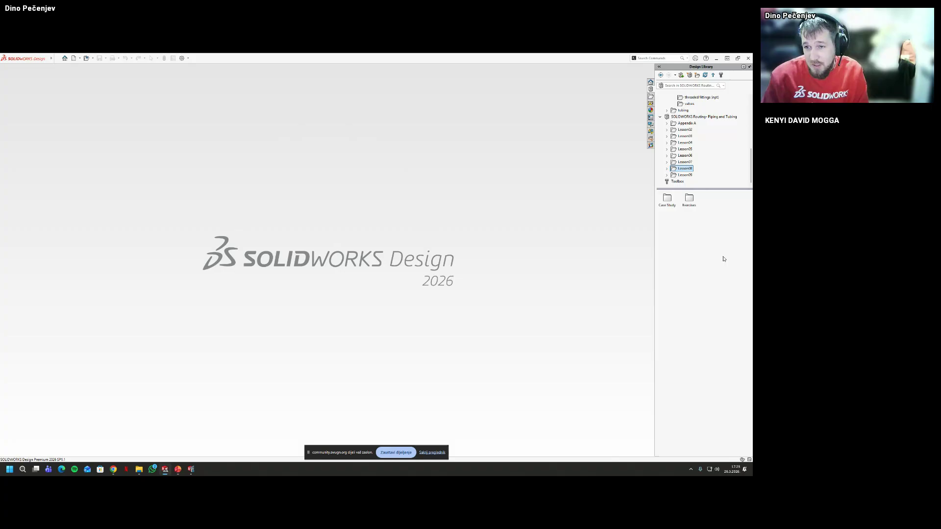
pyautogui.doubleClick(671, 198)
pyautogui.press('Up')
pyautogui.press('Up')
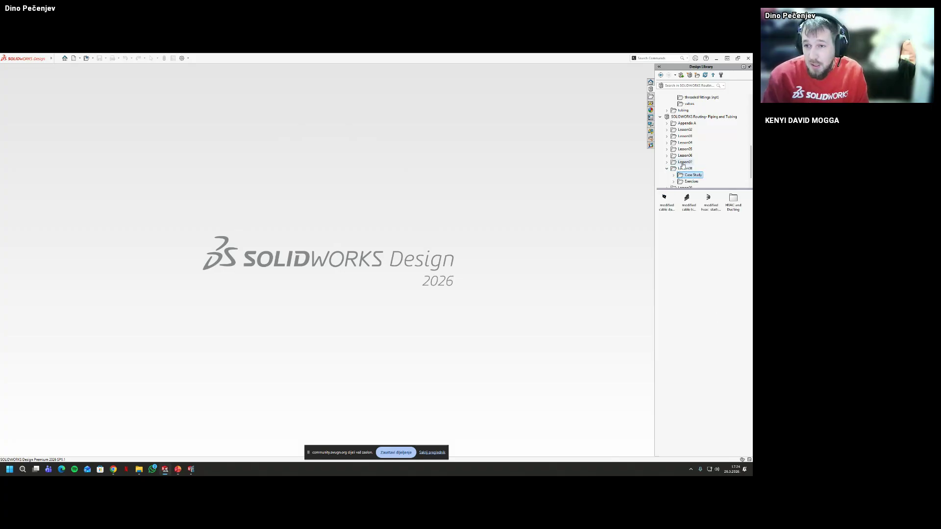
pyautogui.doubleClick(672, 197)
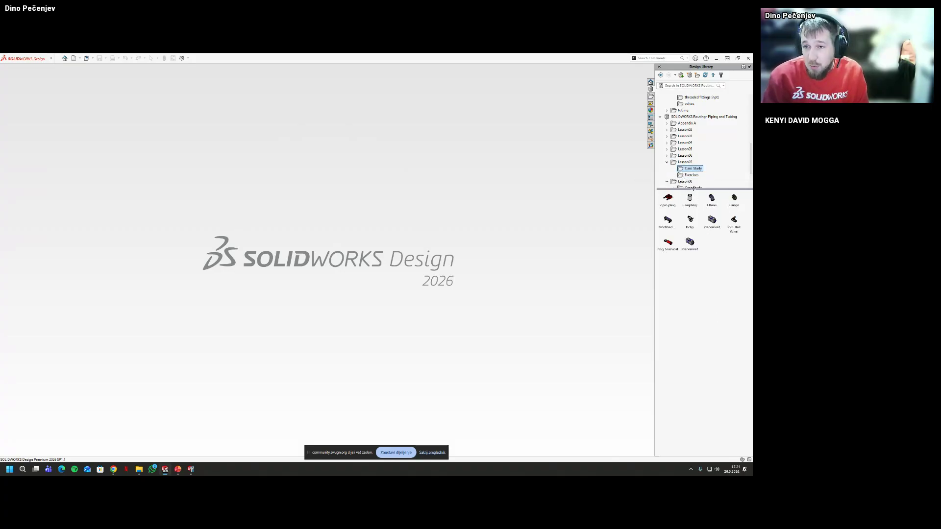
pyautogui.doubleClick(690, 198)
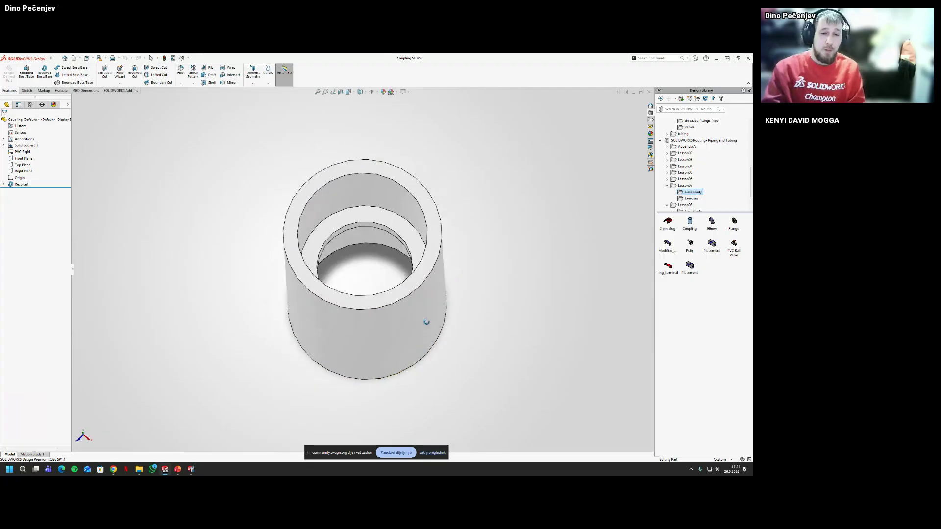
pyautogui.moveTo(427, 322); pyautogui.dragTo(438, 251, button='middle')
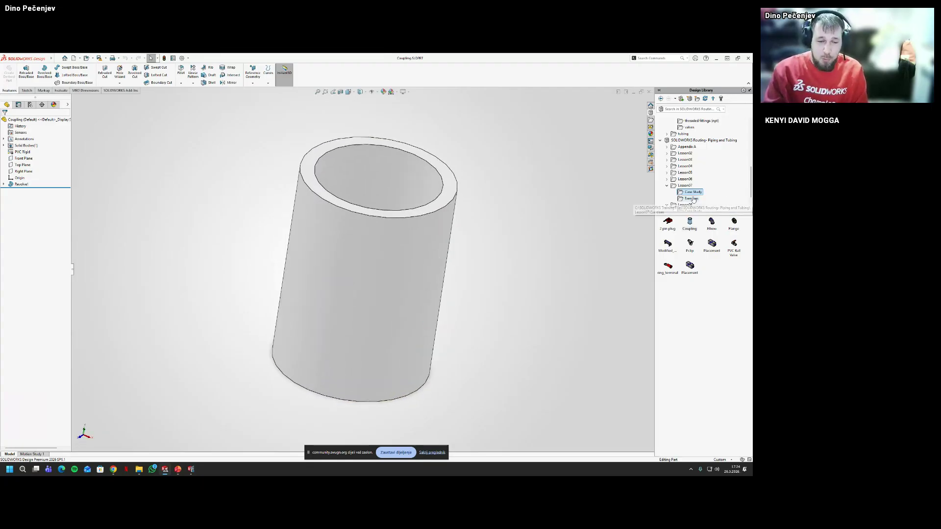
pyautogui.scroll(4, 699, 175)
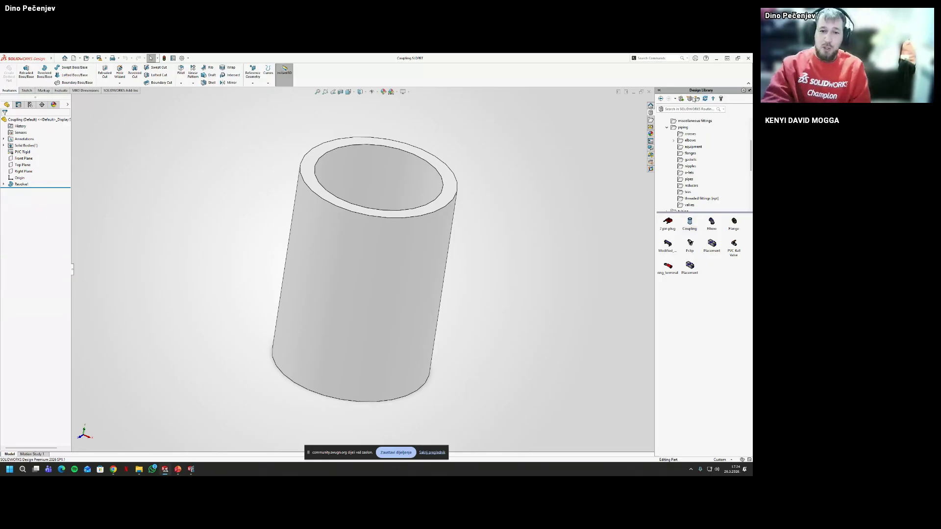
pyautogui.scroll(-3, 717, 183)
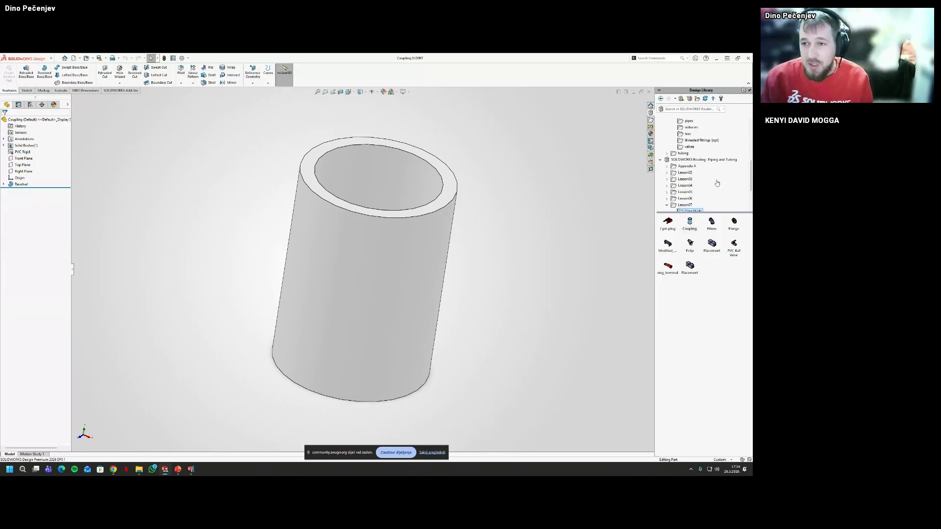
pyautogui.scroll(-1, 717, 183)
pyautogui.moveTo(378, 285); pyautogui.dragTo(373, 353, button='middle')
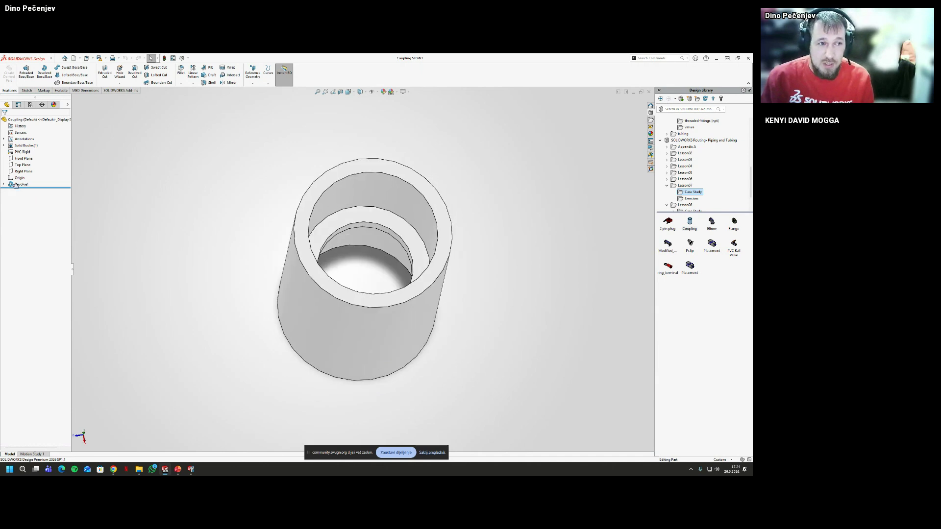
# Examine the dimensions in the sketch behind the coupling's revolve feature, exit the sketch, and inspect the socket
pyautogui.click(17, 185)
pyautogui.click(31, 177)
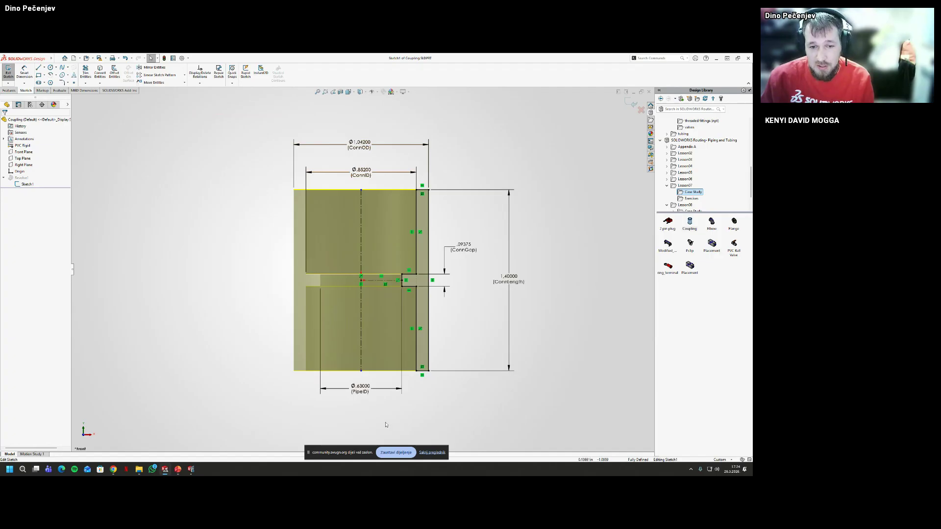
pyautogui.scroll(-1, 363, 279)
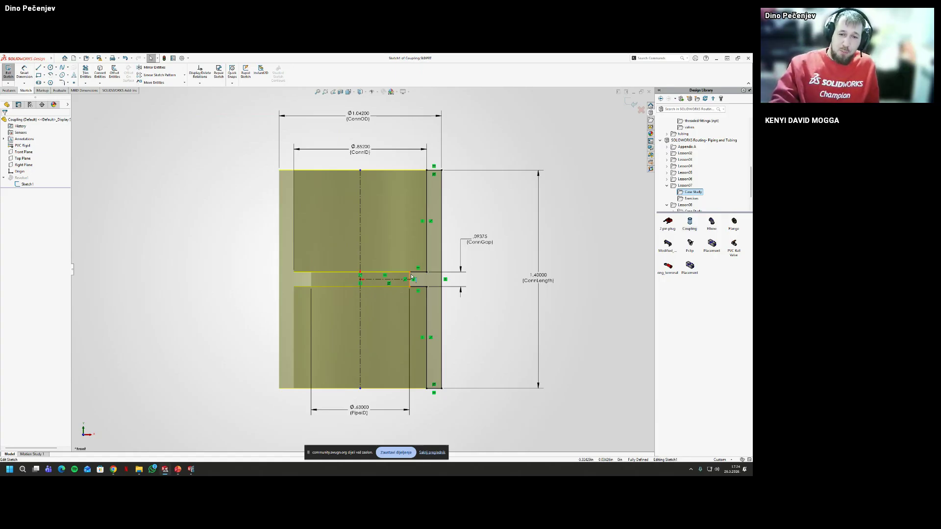
pyautogui.moveTo(412, 279); pyautogui.dragTo(418, 275, button='middle')
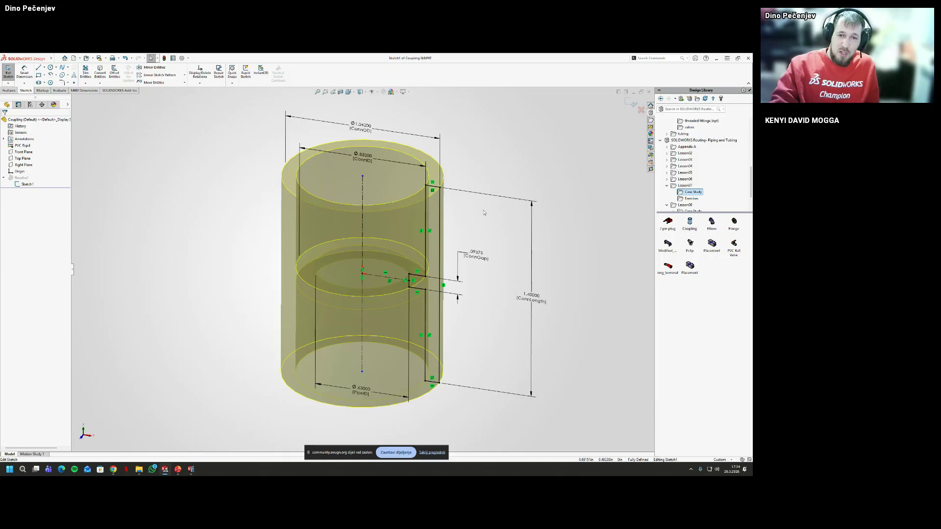
pyautogui.click(634, 105)
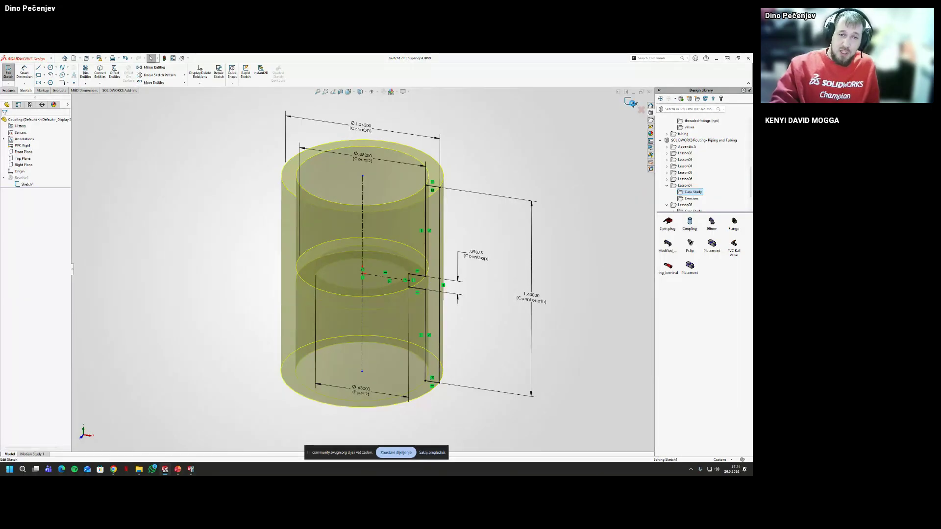
pyautogui.moveTo(347, 153)
pyautogui.mouseDown(button='middle')
pyautogui.moveTo(346, 217)
pyautogui.moveTo(366, 174)
pyautogui.mouseUp(button='middle')
pyautogui.click(366, 174)
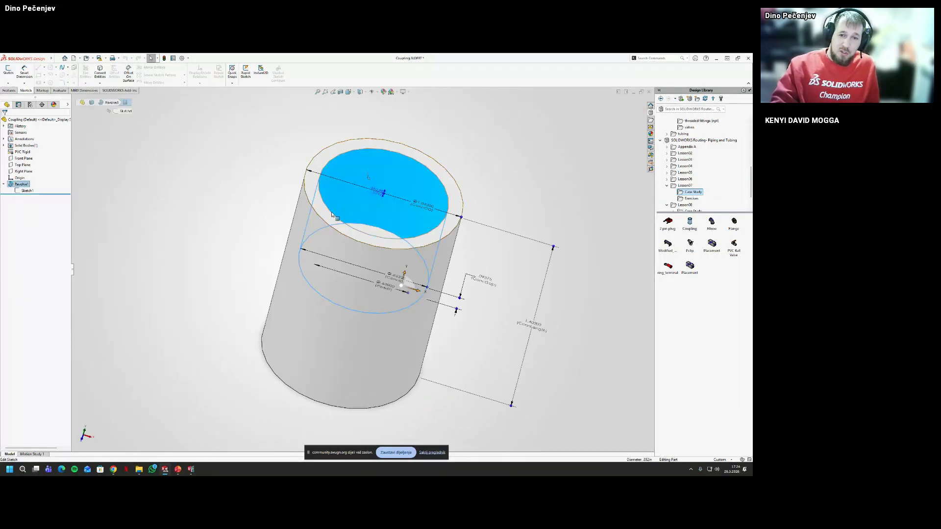
pyautogui.click(519, 252)
pyautogui.moveTo(519, 252); pyautogui.dragTo(474, 249, button='middle')
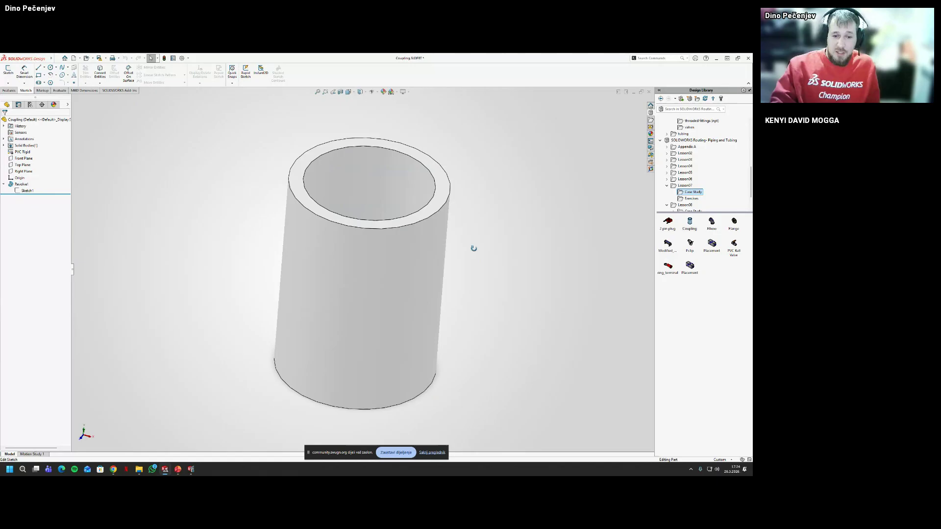
# Close the running Routing Library Manager, relaunch it from the Routing File Locations options, and show the Routing Component Wizard
pyautogui.click(192, 469)
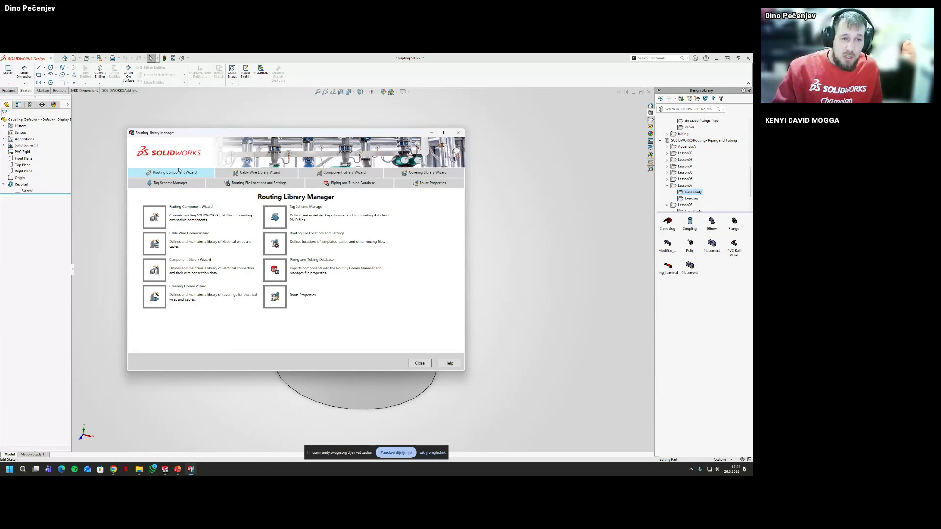
pyautogui.press('Escape')
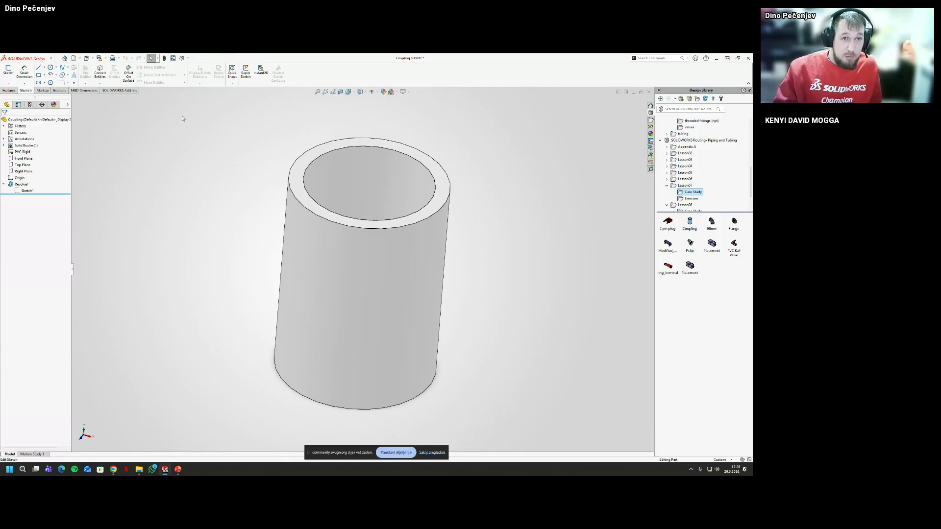
pyautogui.click(182, 58)
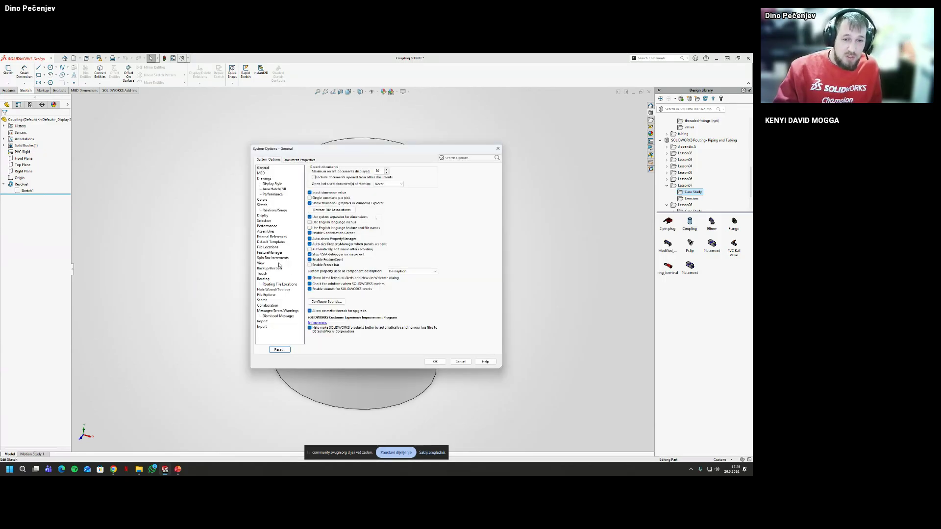
pyautogui.click(280, 285)
pyautogui.click(350, 196)
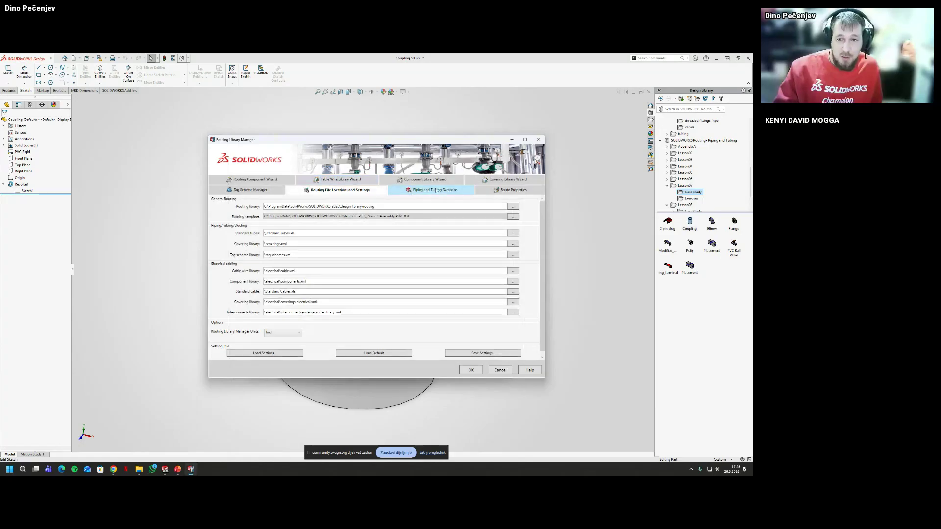
pyautogui.click(512, 190)
pyautogui.click(283, 182)
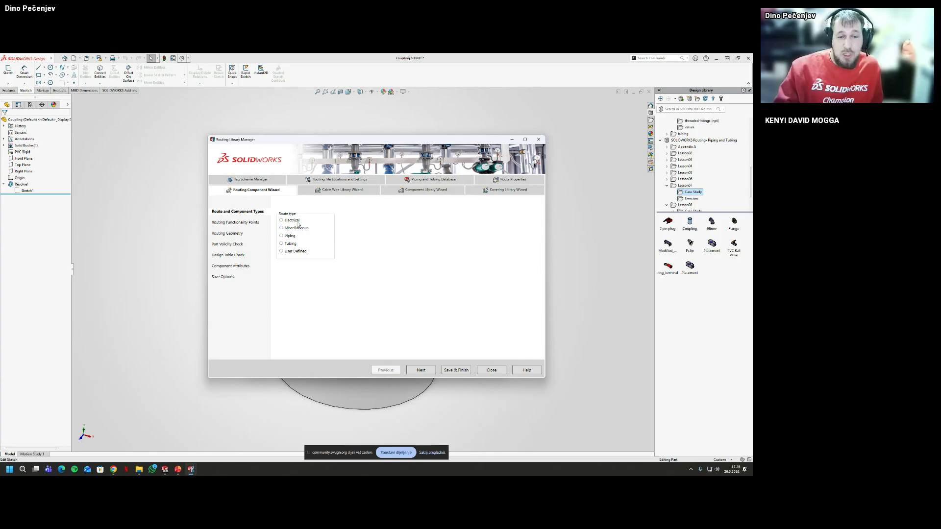
# Set the route type to Piping and preview the Eccentric Reducer, Nipples, Reducer and Reducing Cross component types
pyautogui.click(292, 237)
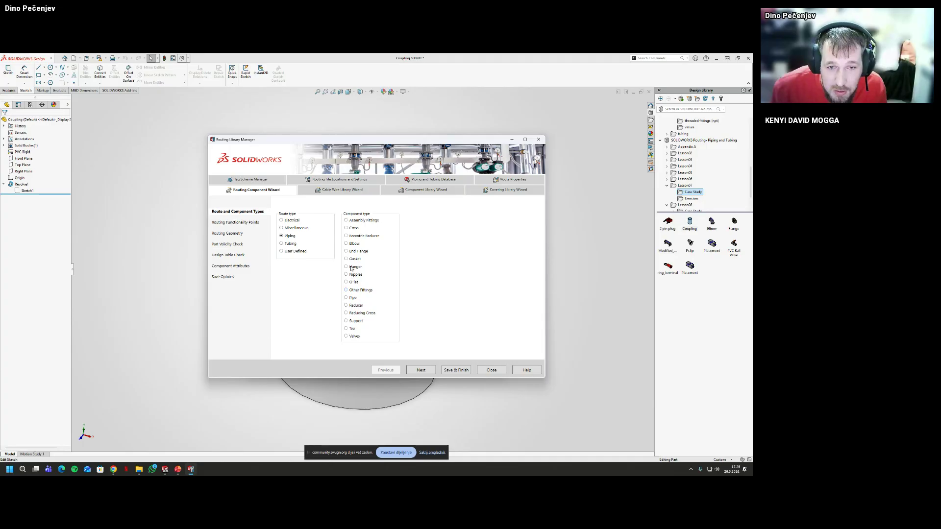
pyautogui.click(348, 237)
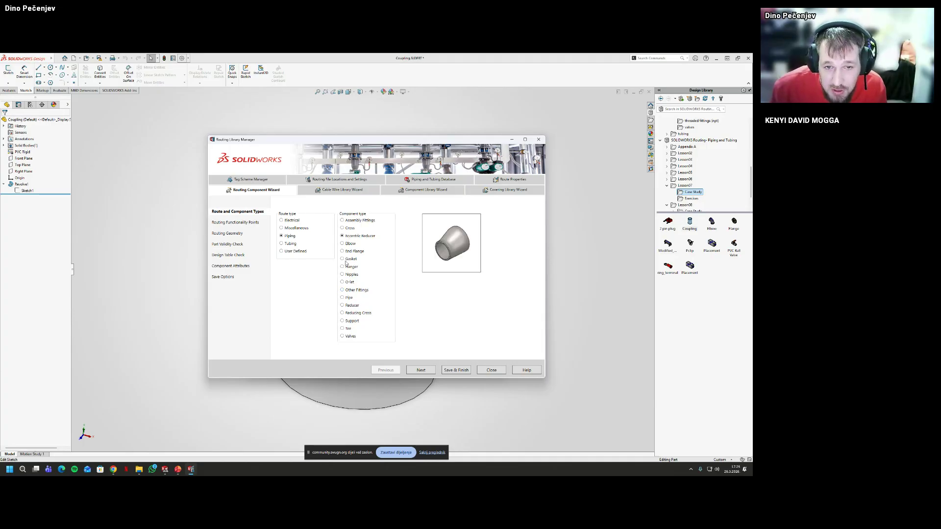
pyautogui.click(346, 260)
pyautogui.click(342, 275)
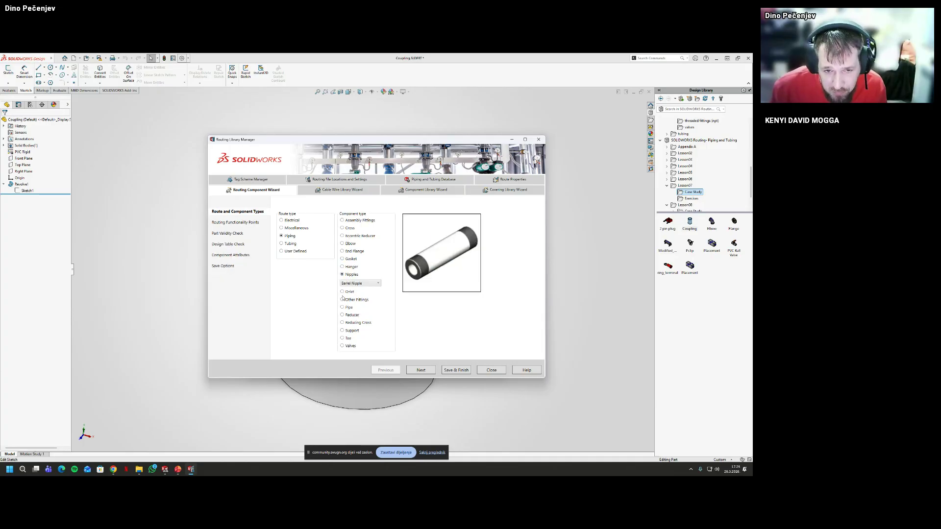
pyautogui.click(343, 316)
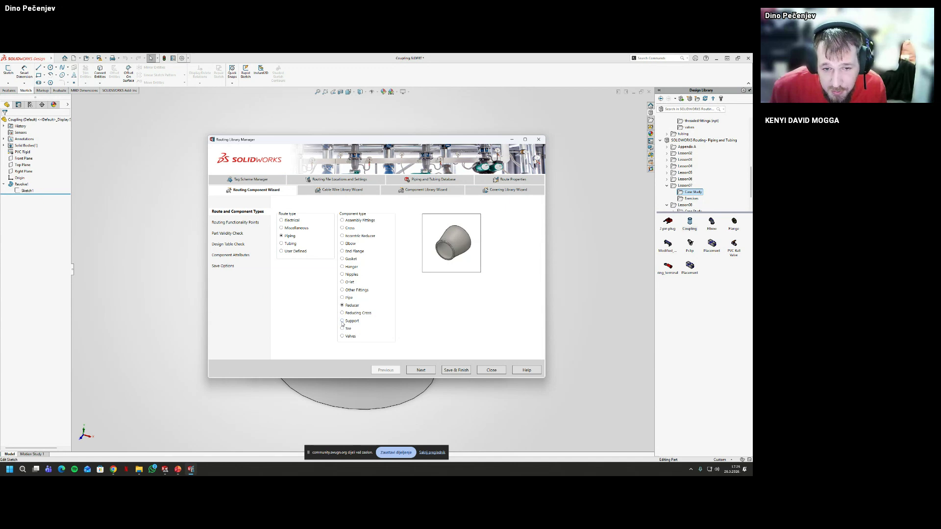
pyautogui.click(343, 313)
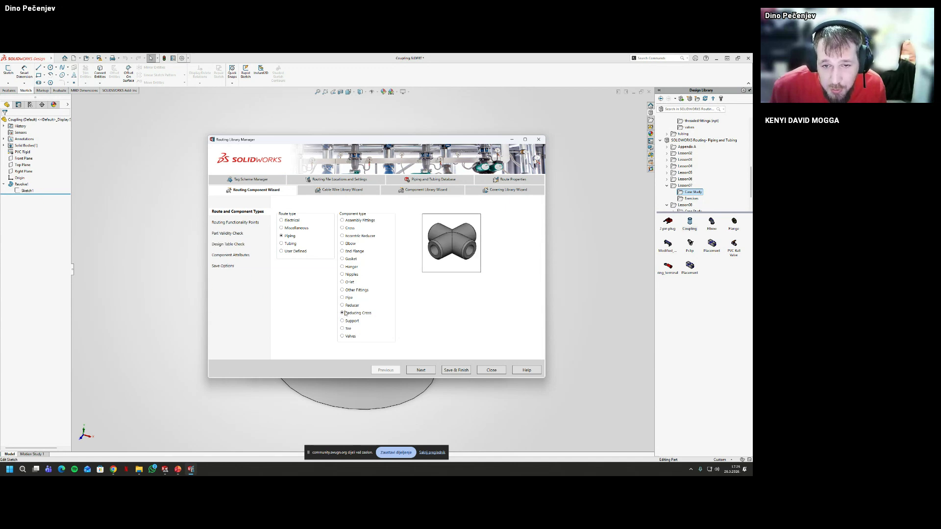
# Preview further piping component types from Eccentric Reducer to Nipples, the Hex Nipple variant, and the Other Fitting variant of Assembly Fittings
pyautogui.click(344, 237)
pyautogui.click(343, 244)
pyautogui.click(343, 252)
pyautogui.click(344, 259)
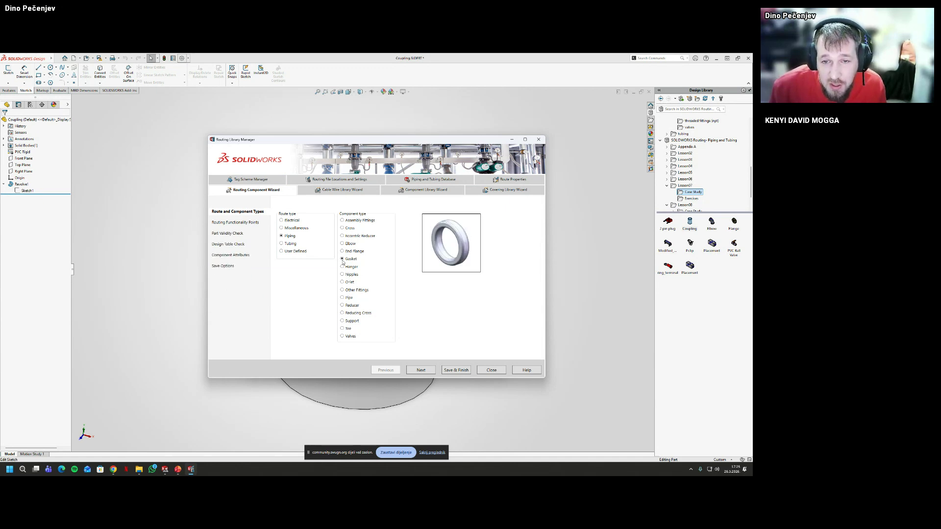
pyautogui.click(343, 267)
pyautogui.click(343, 275)
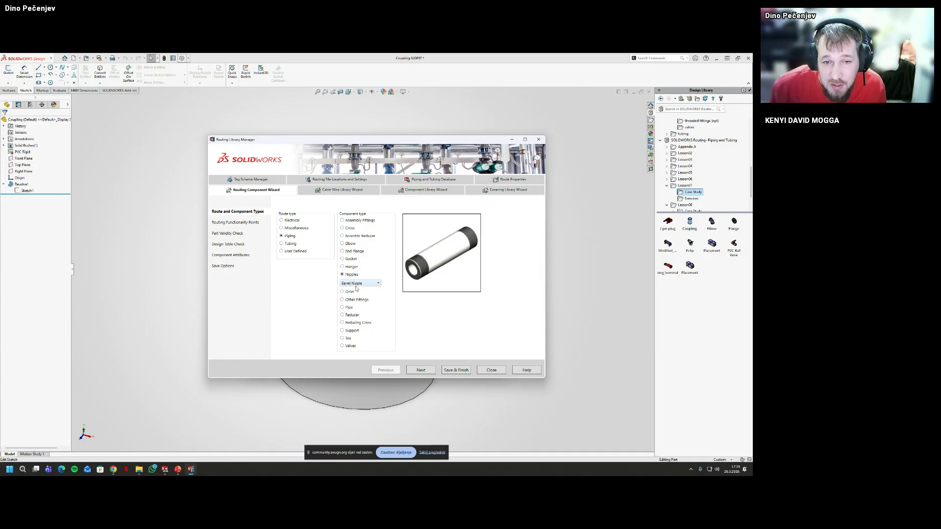
pyautogui.click(356, 284)
pyautogui.click(356, 315)
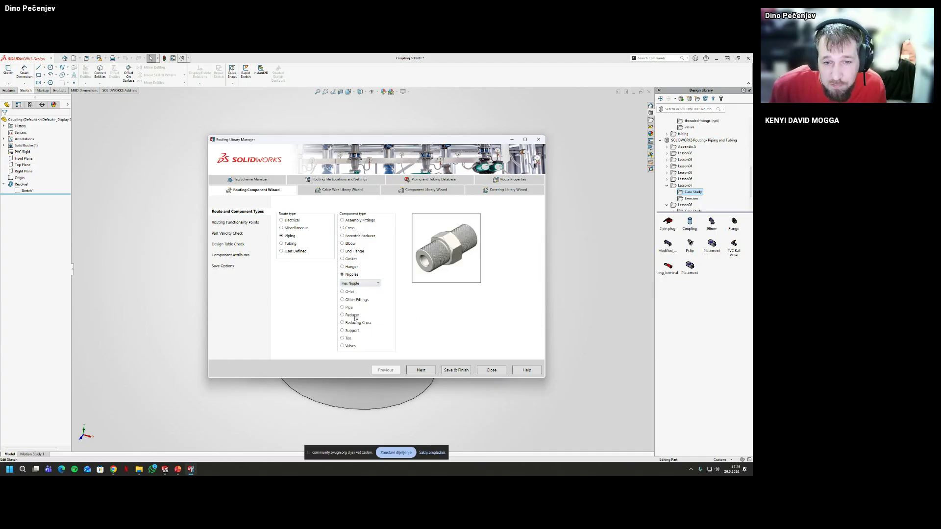
pyautogui.click(348, 221)
pyautogui.click(348, 229)
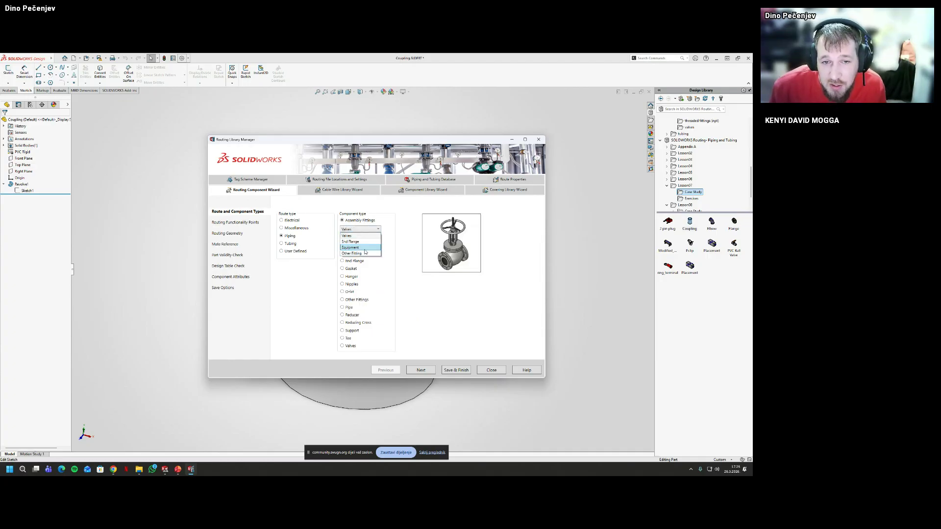
pyautogui.click(363, 253)
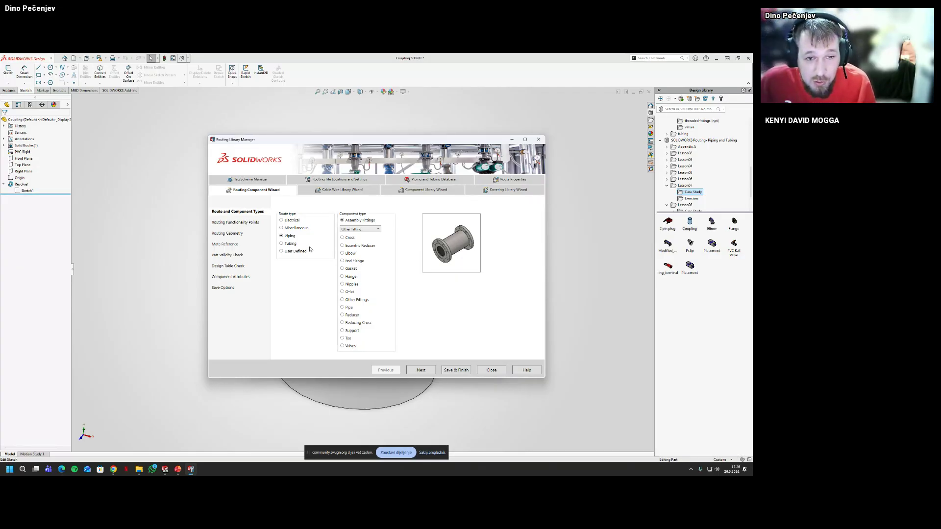
# Set the component type to Other Fittings with the Coupling/Union subtype and continue to the routing functionality points
pyautogui.click(367, 299)
pyautogui.click(363, 298)
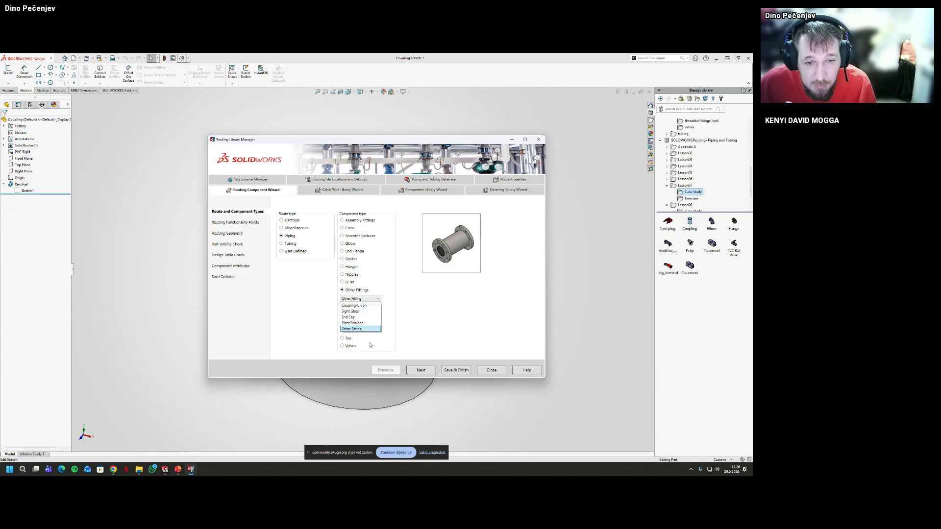
pyautogui.click(360, 305)
pyautogui.click(421, 369)
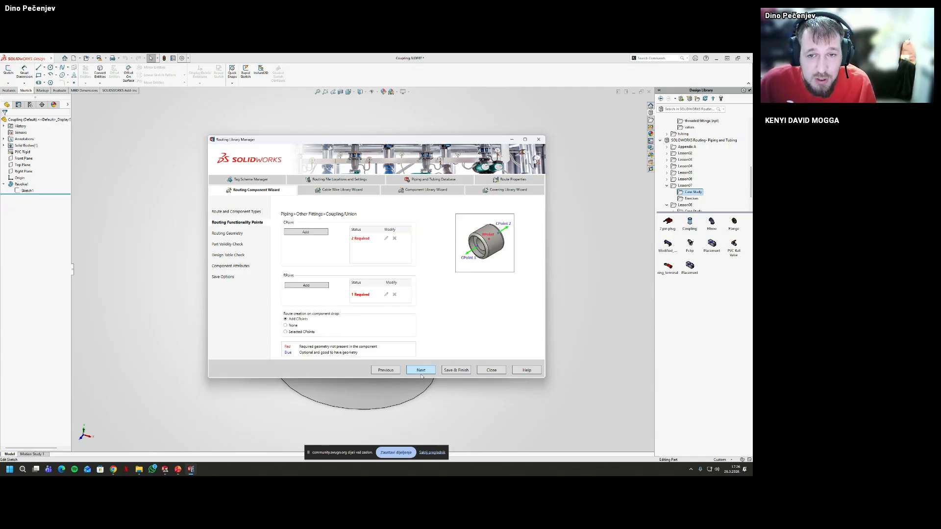
# Move the Routing Library Manager aside, close the System Options dialog, and bring the wizard back in front of the coupling
pyautogui.moveTo(318, 144); pyautogui.dragTo(488, 102)
pyautogui.click(325, 151)
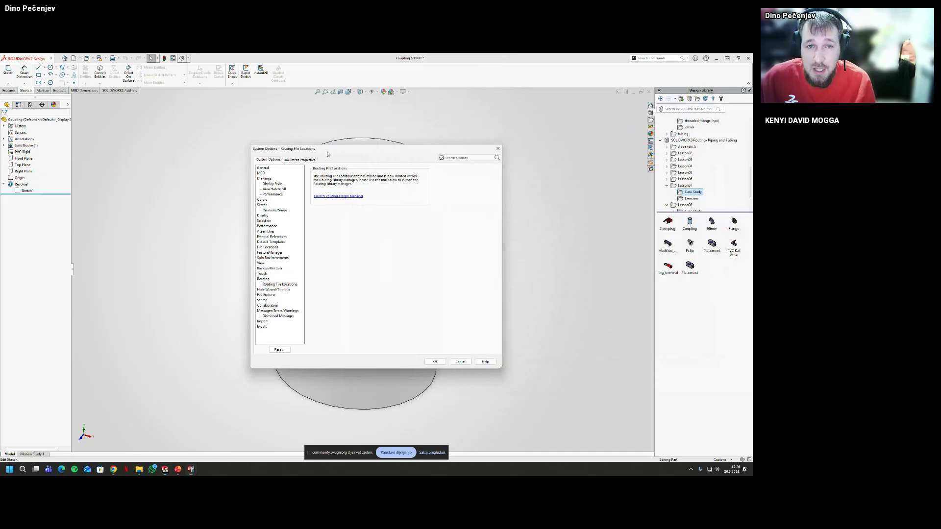
pyautogui.click(497, 149)
pyautogui.click(192, 469)
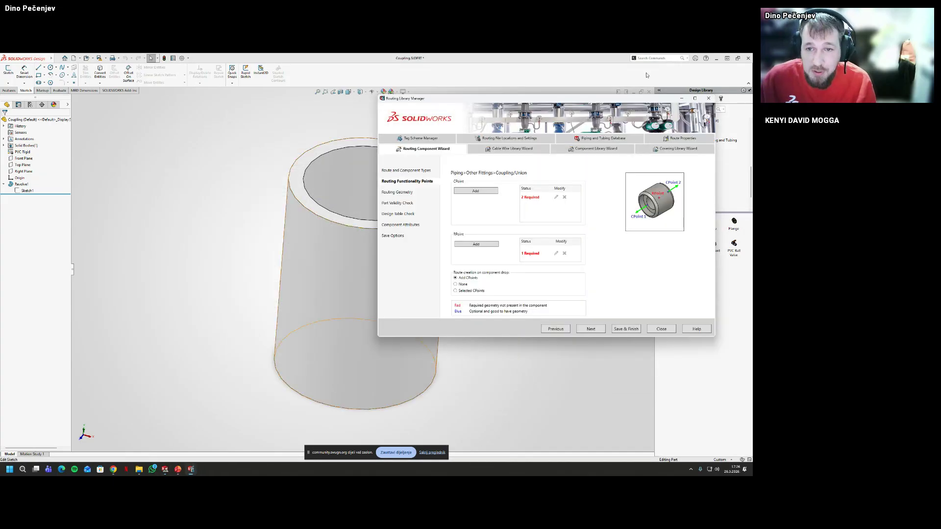
# Start a connection point with the Fabricated Pipe route type on the annular shoulder face inside the coupling's upper socket
pyautogui.click(475, 191)
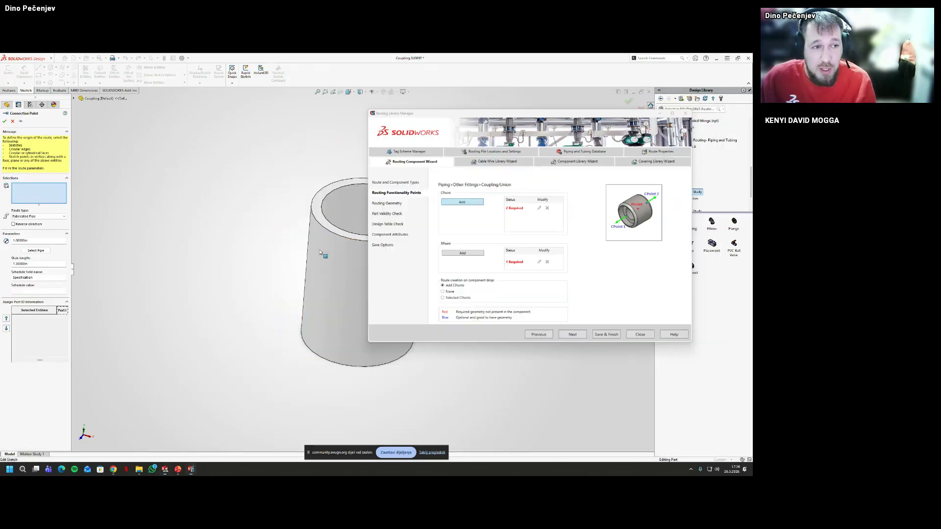
pyautogui.click(46, 216)
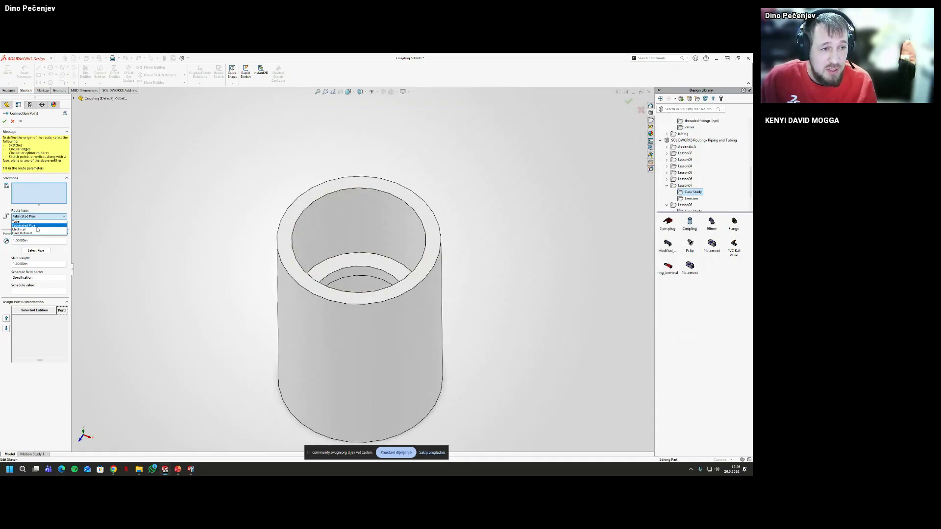
pyautogui.click(37, 226)
pyautogui.moveTo(318, 245); pyautogui.dragTo(397, 301, button='middle')
pyautogui.click(379, 263)
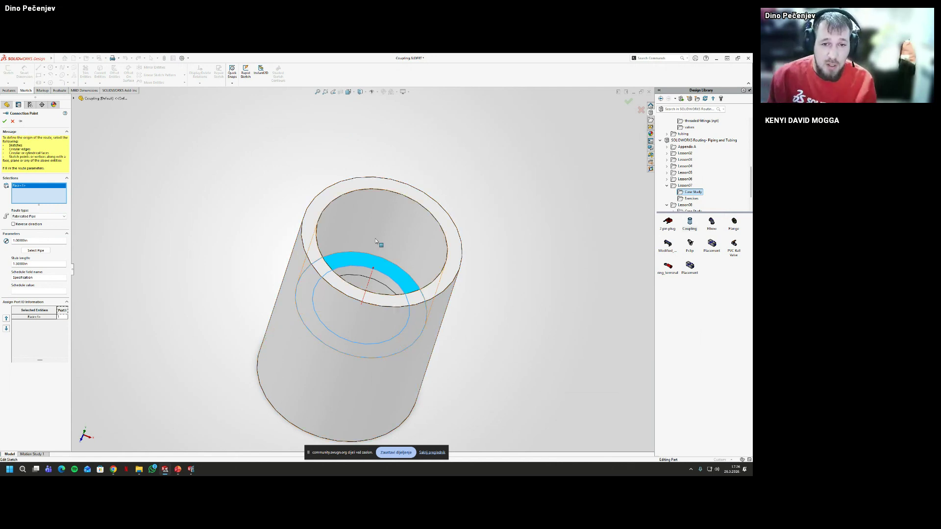
pyautogui.moveTo(376, 241); pyautogui.dragTo(352, 275, button='middle')
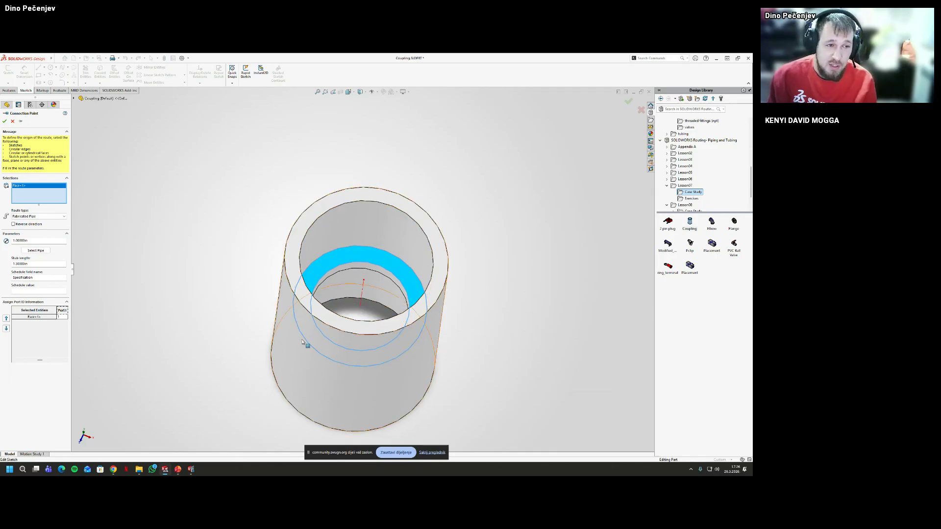
pyautogui.moveTo(302, 341); pyautogui.dragTo(289, 368, button='middle')
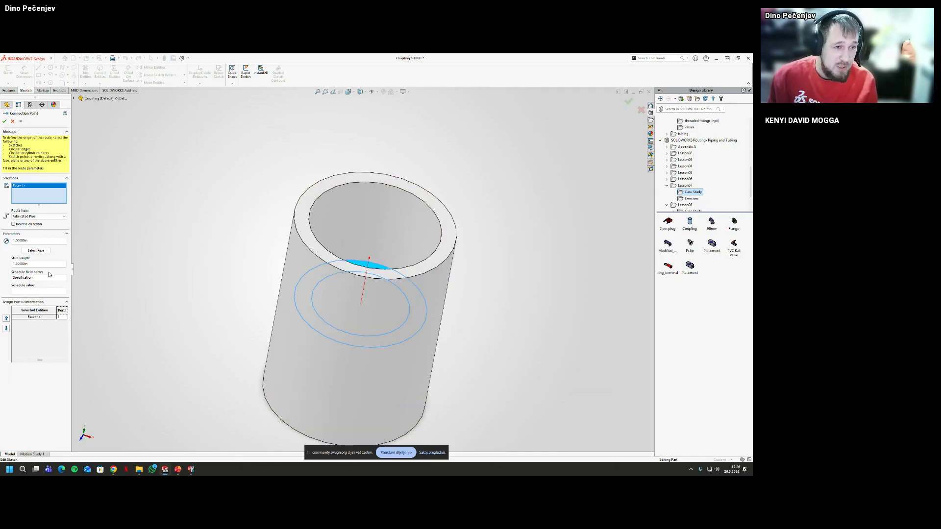
# Assign PVC Pipe.SLDPRT with the Pipe 1 in, Sch 40 base configuration to the connection point and accept it
pyautogui.doubleClick(36, 278)
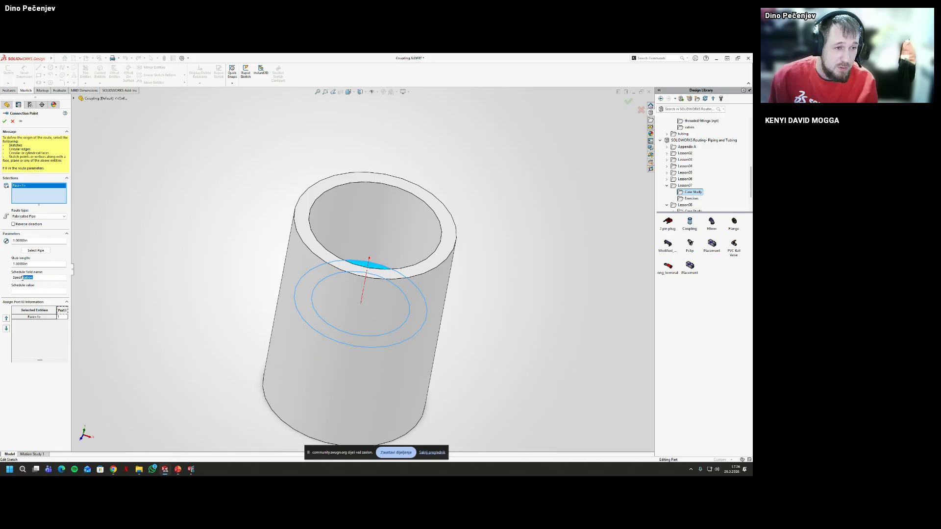
pyautogui.click(28, 289)
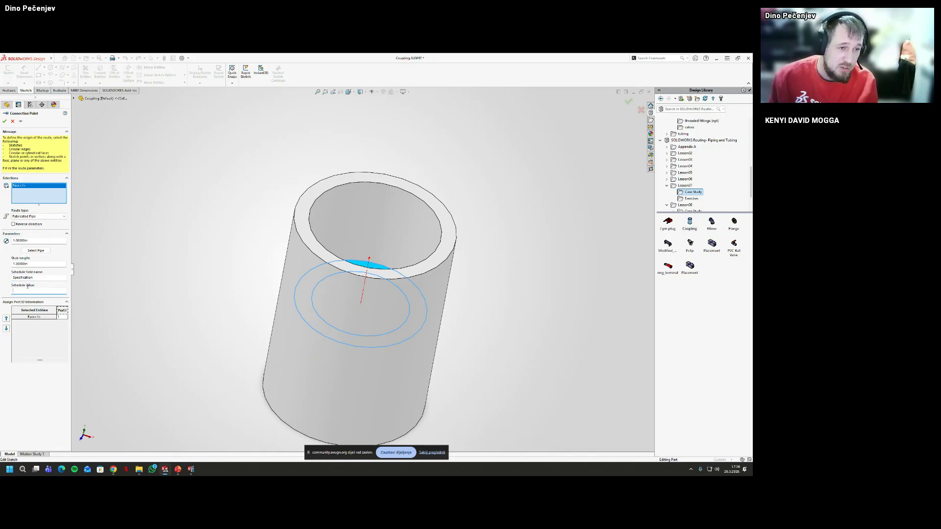
pyautogui.click(42, 252)
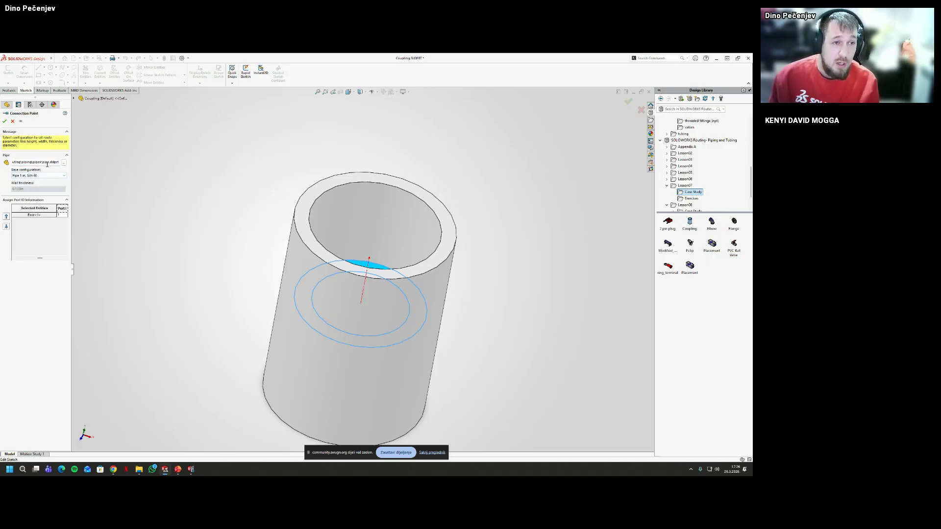
pyautogui.moveTo(52, 163); pyautogui.dragTo(9, 164)
pyautogui.click(63, 163)
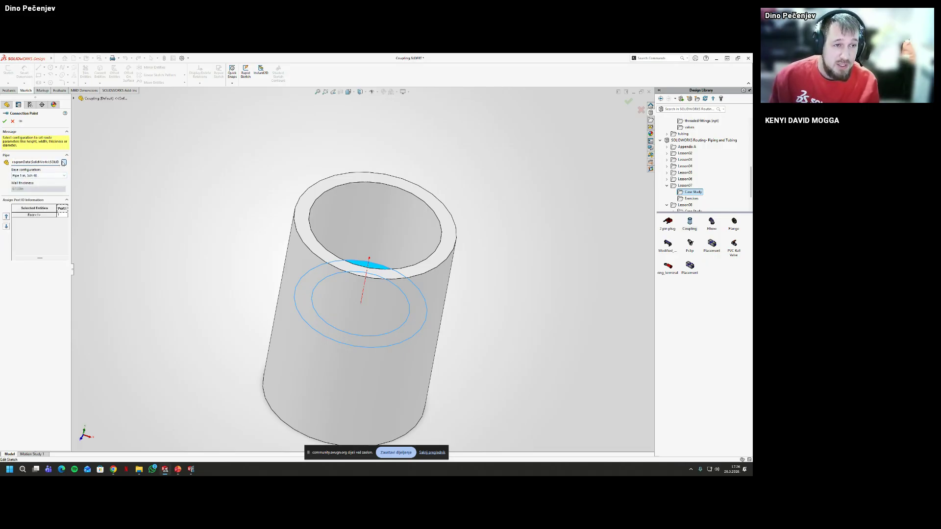
pyautogui.click(356, 240)
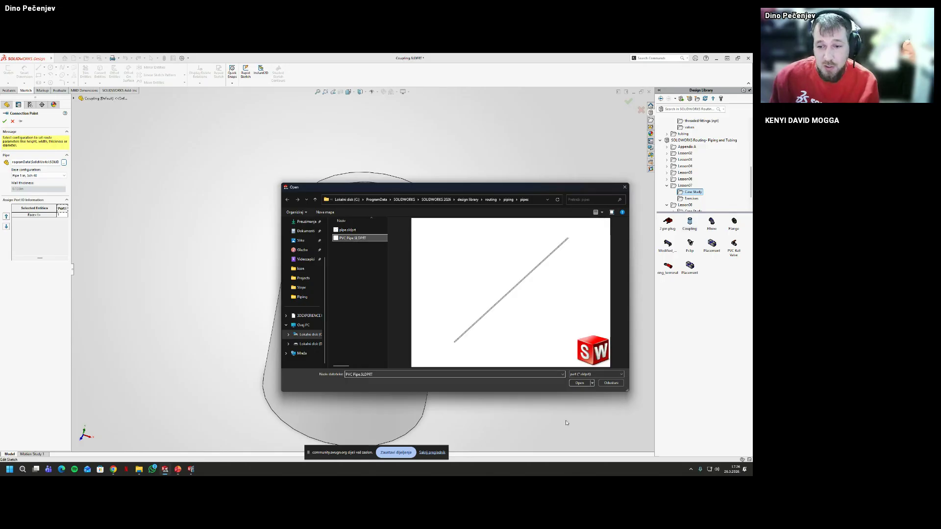
pyautogui.click(580, 384)
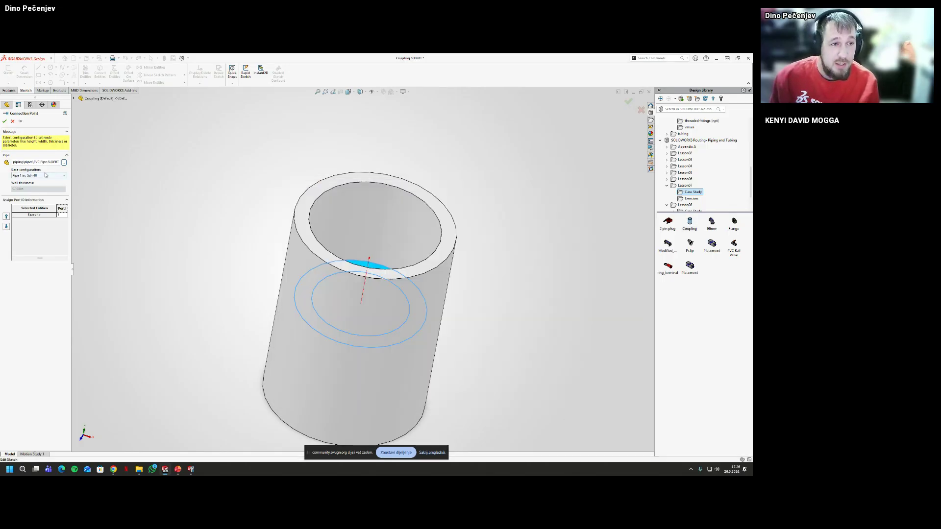
pyautogui.click(44, 175)
pyautogui.click(39, 188)
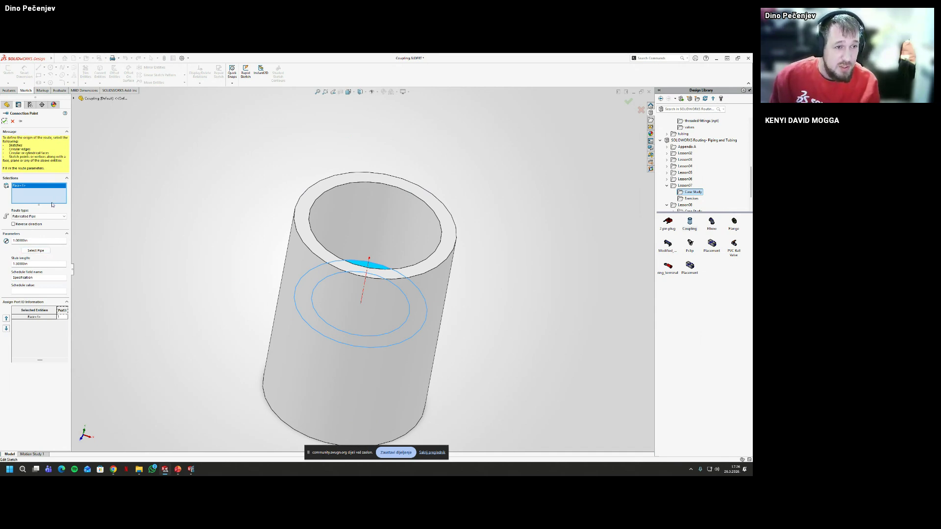
pyautogui.click(5, 121)
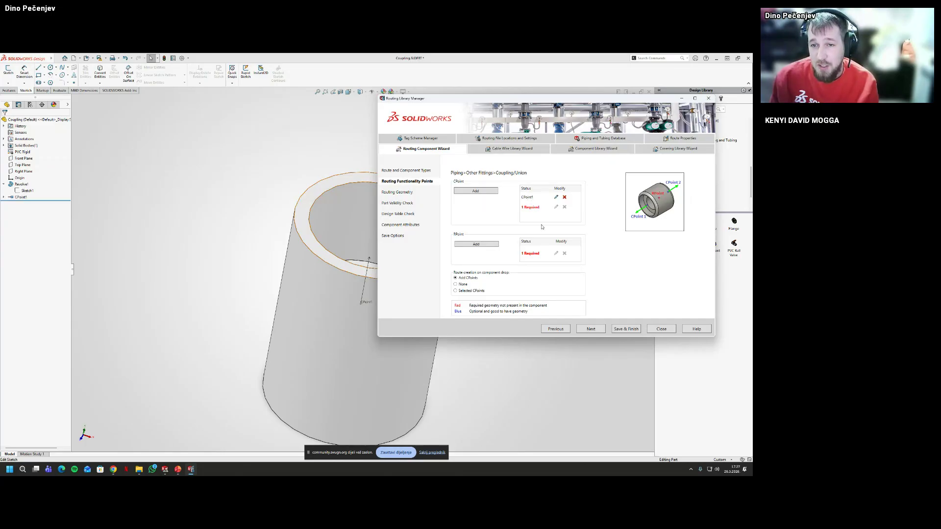
# Add a second Fabricated Pipe connection point on the shoulder face inside the opposite socket, checking its pipe selection
pyautogui.click(476, 191)
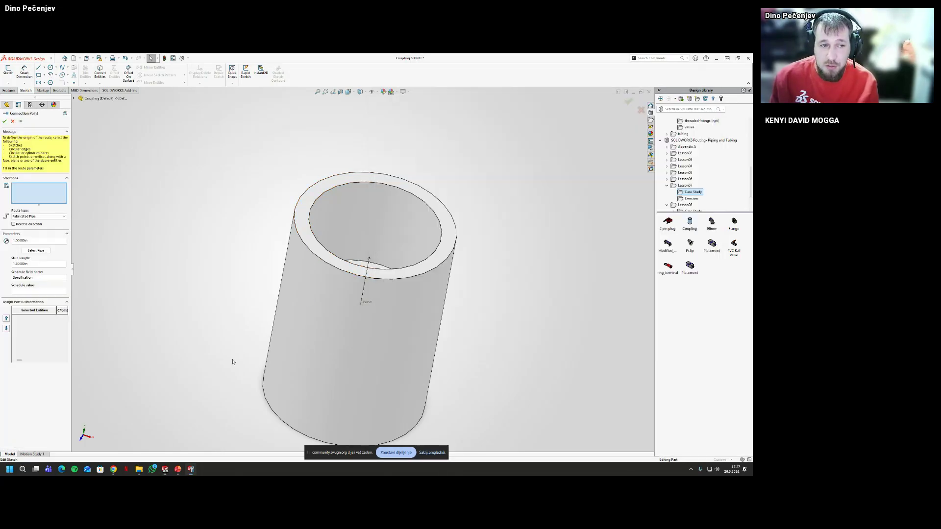
pyautogui.moveTo(231, 362); pyautogui.dragTo(306, 309, button='middle')
pyautogui.click(350, 255)
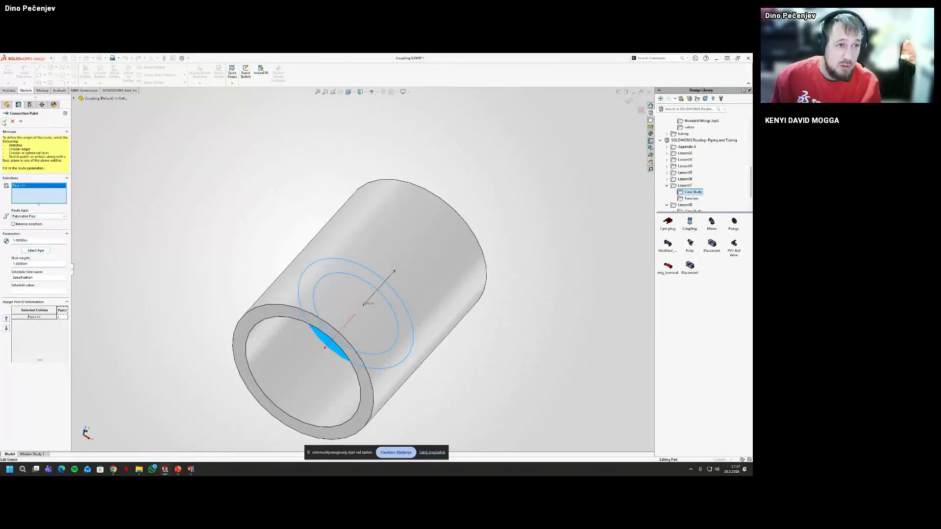
pyautogui.click(38, 250)
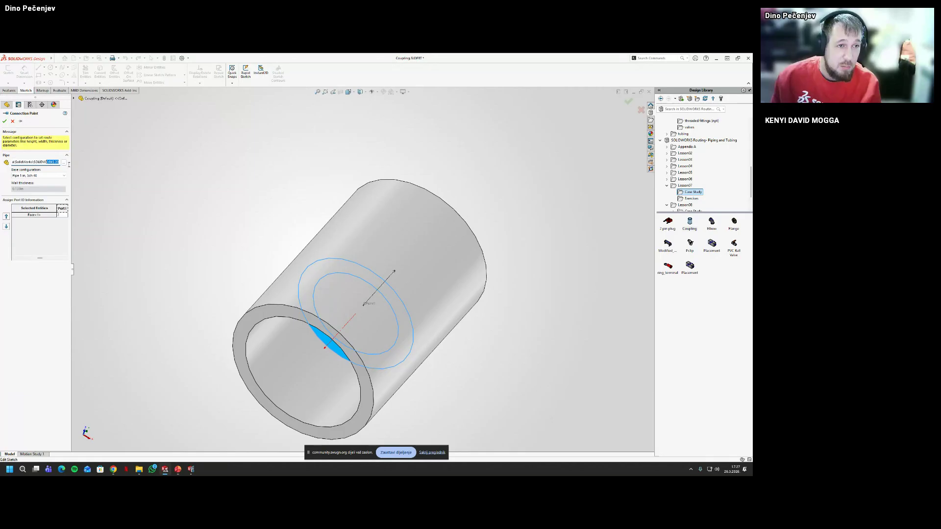
pyautogui.click(5, 121)
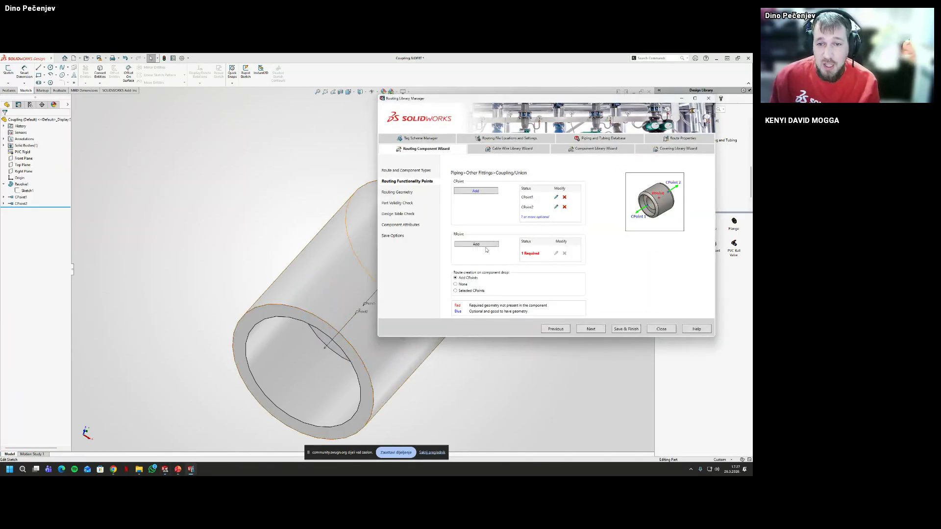
# Add a route point at the part's origin and continue to the wizard's Routing Geometry page
pyautogui.click(478, 245)
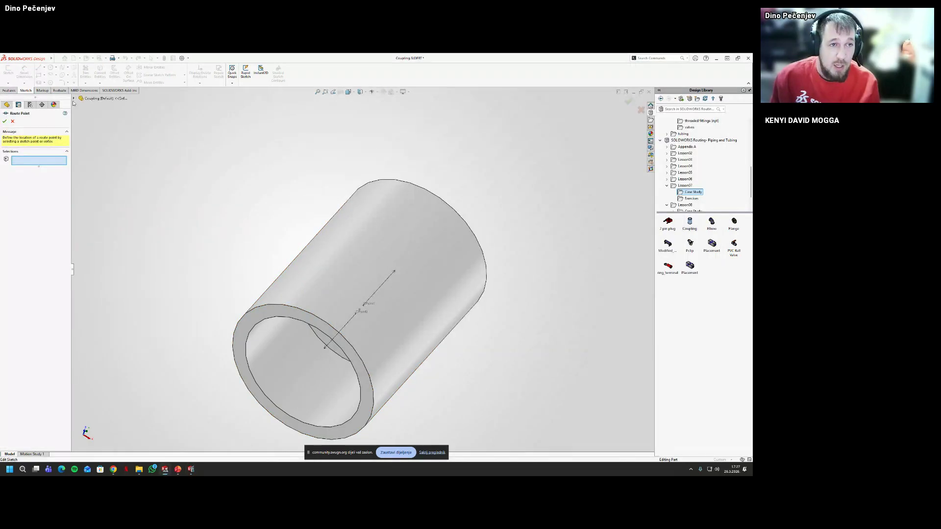
pyautogui.click(93, 156)
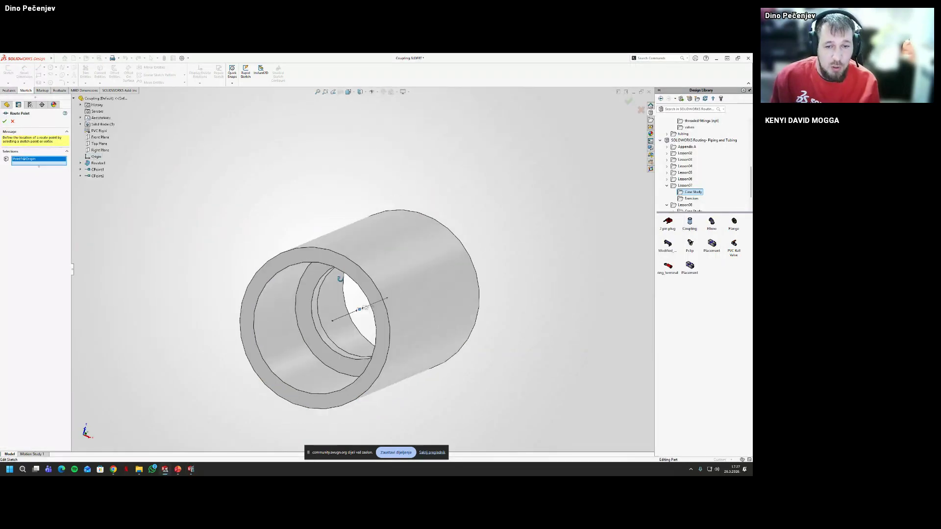
pyautogui.click(5, 121)
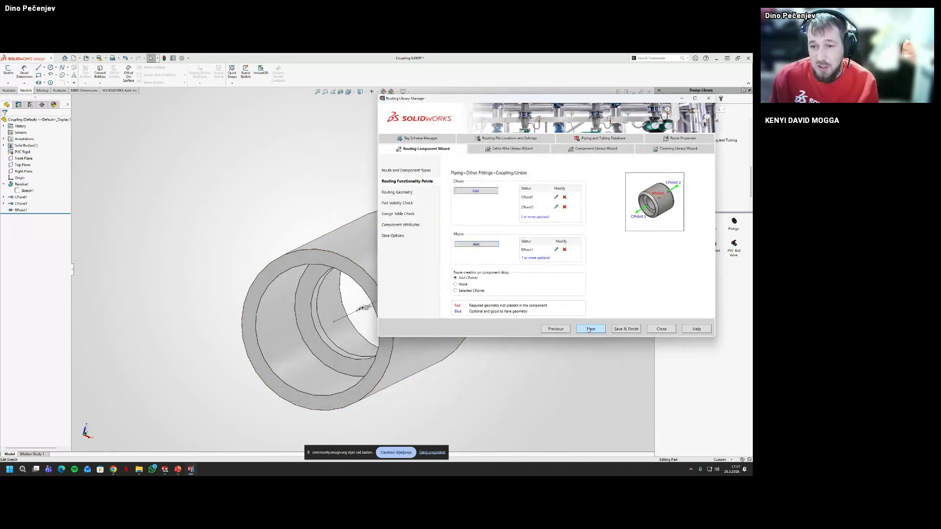
pyautogui.click(596, 330)
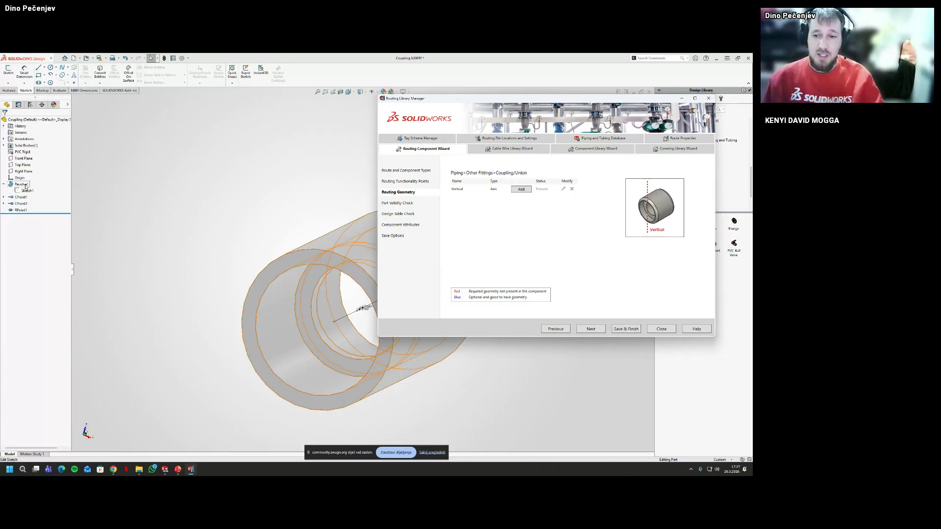
# Add the Vertical routing geometry as a new axis where the Right Plane and Top Plane intersect
pyautogui.click(519, 190)
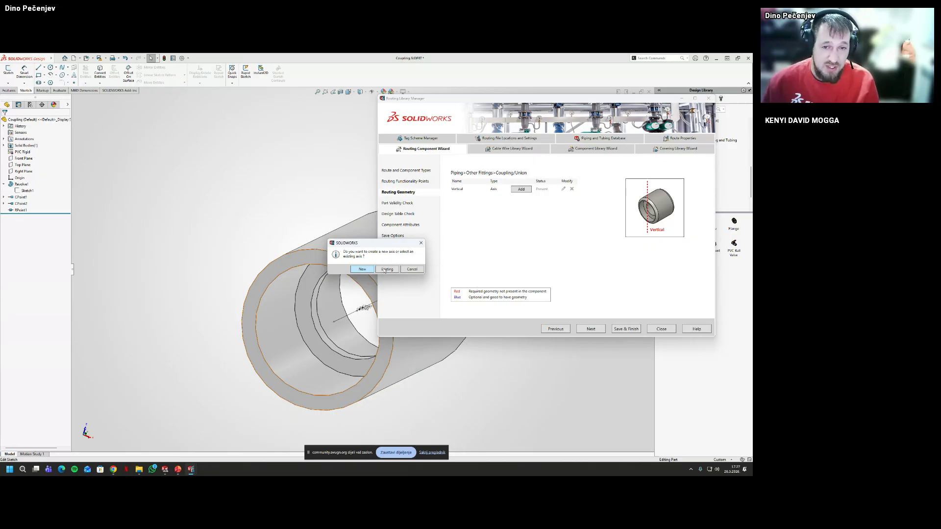
pyautogui.click(362, 270)
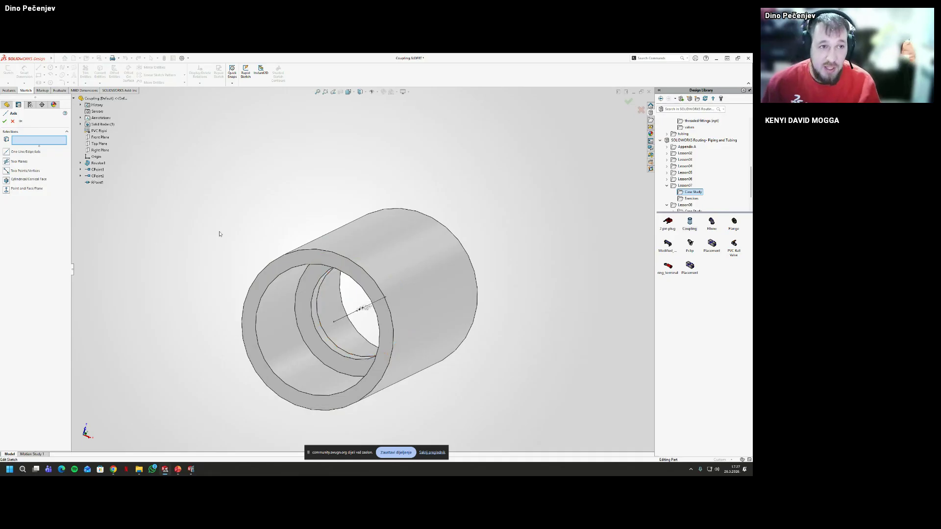
pyautogui.click(100, 150)
pyautogui.click(99, 144)
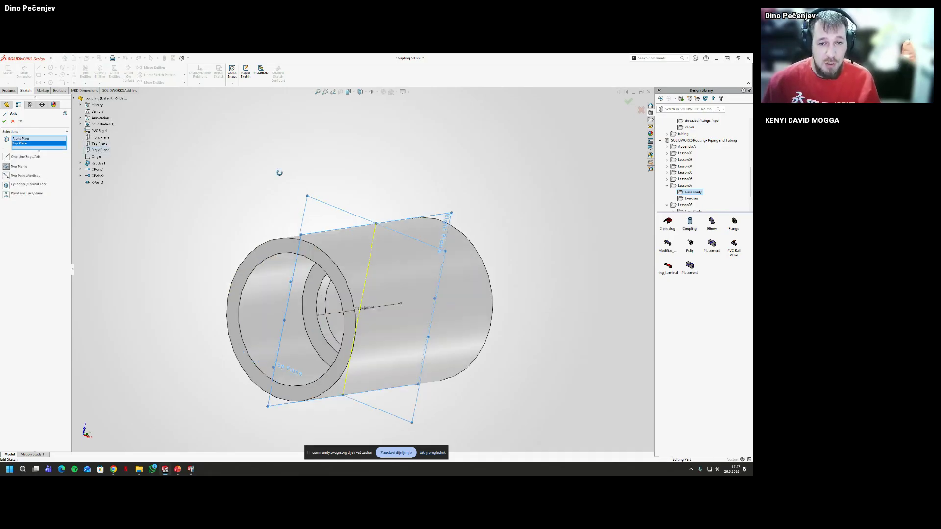
pyautogui.moveTo(264, 168); pyautogui.dragTo(122, 217, button='middle')
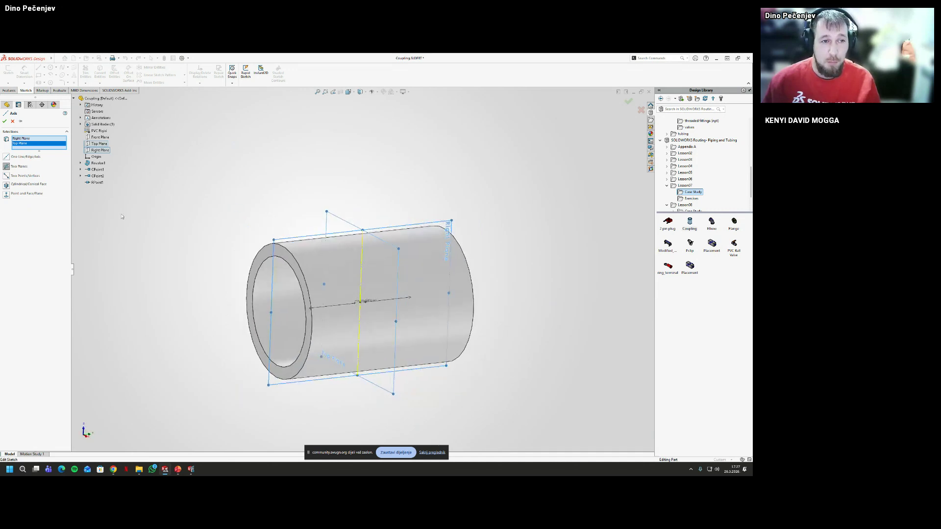
pyautogui.click(4, 121)
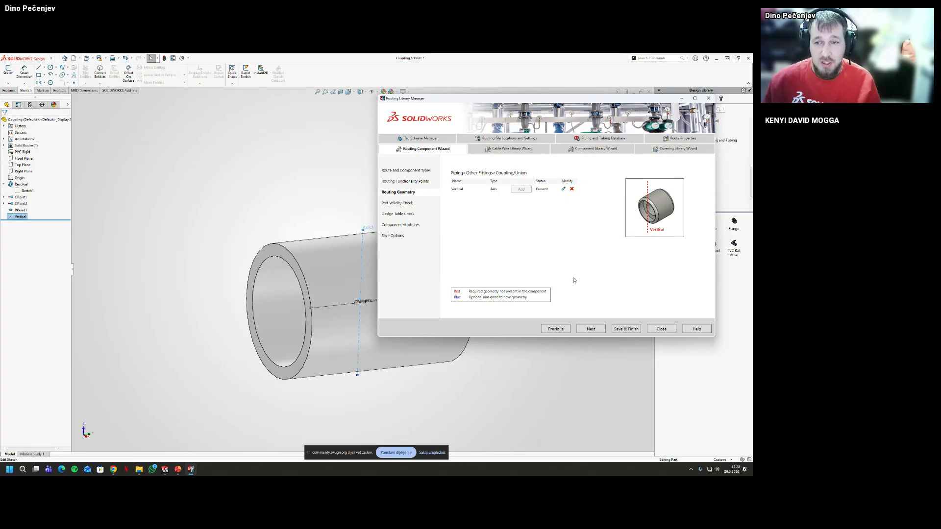
# Start creating a design table from the wizard's Design Table Check page and open the coupling worksheet in Excel with editing enabled
pyautogui.click(195, 473)
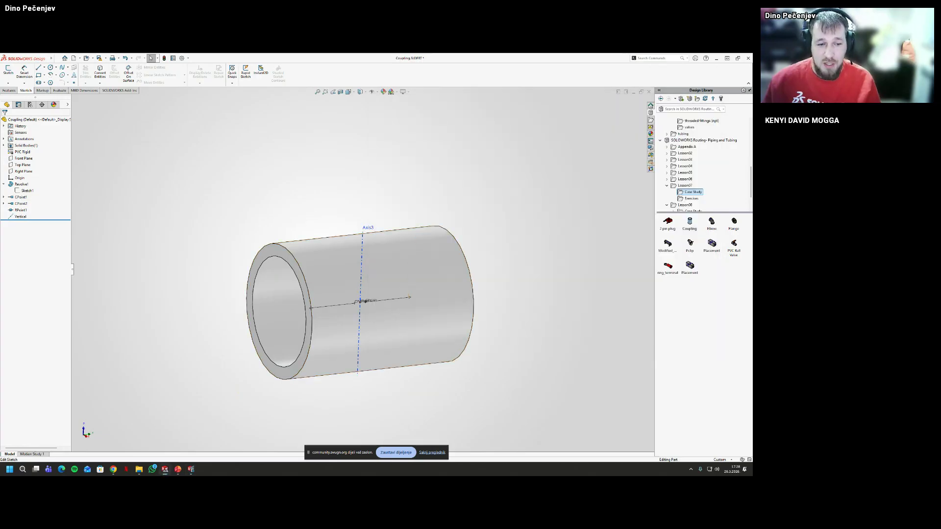
pyautogui.click(195, 473)
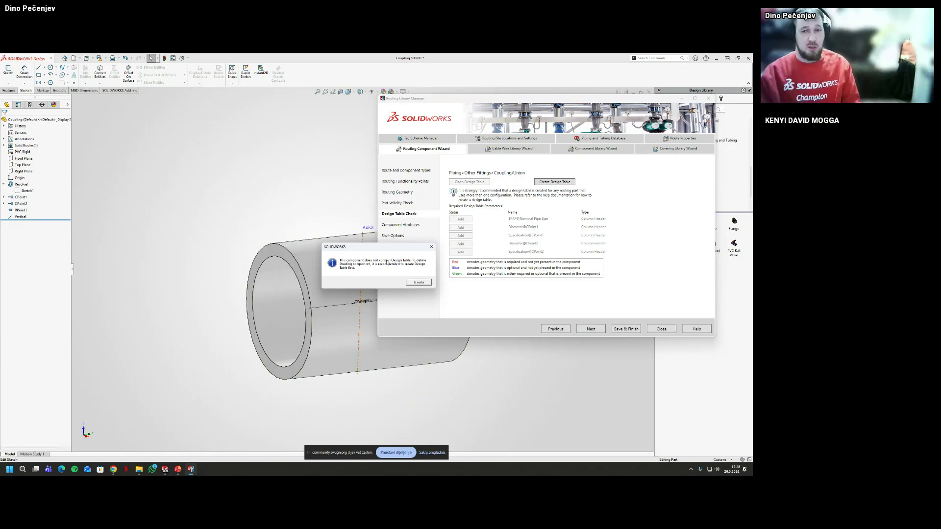
pyautogui.click(425, 283)
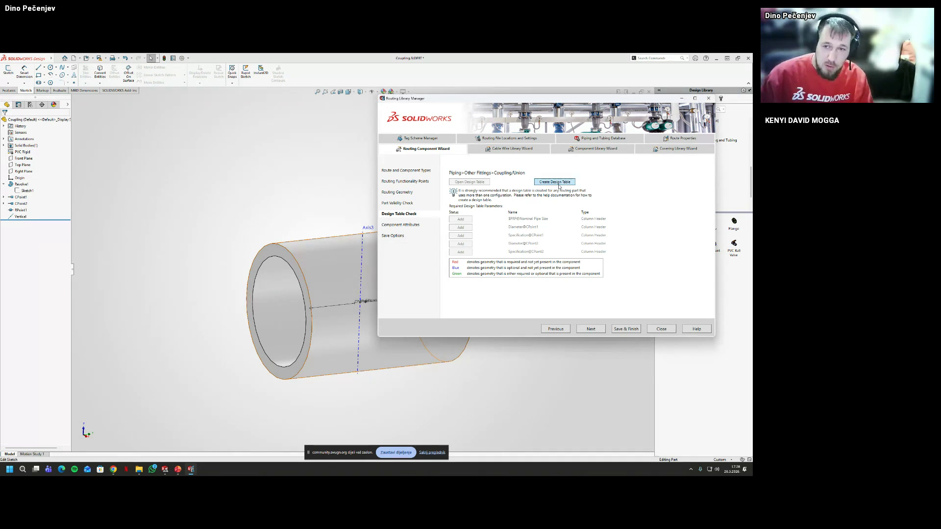
pyautogui.click(559, 186)
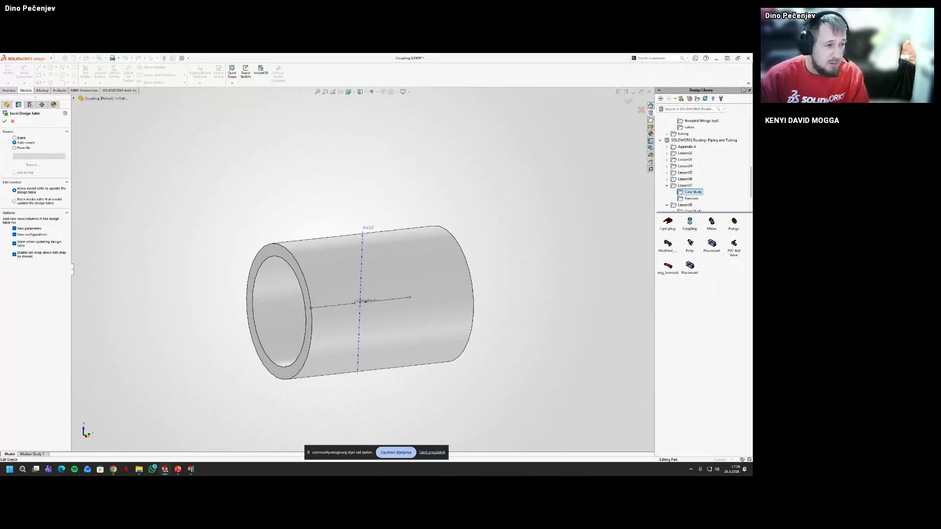
pyautogui.press('Return')
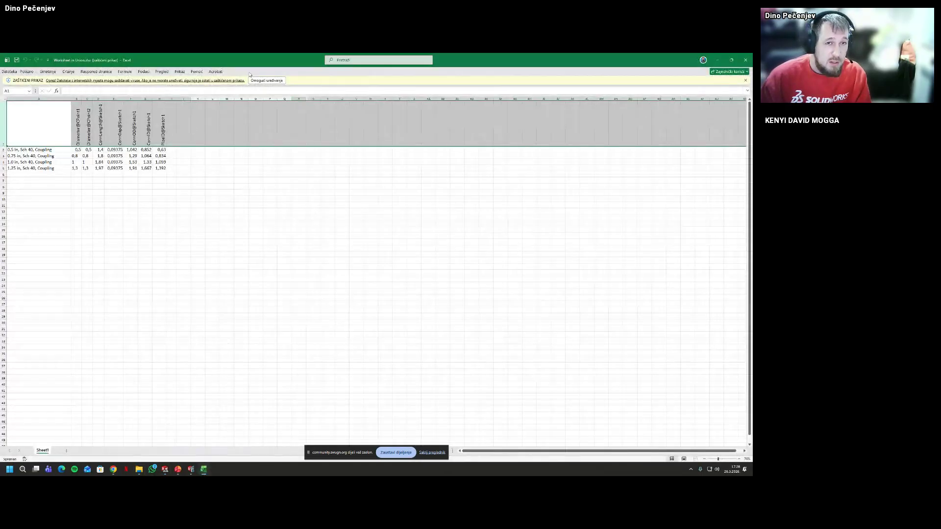
pyautogui.click(252, 80)
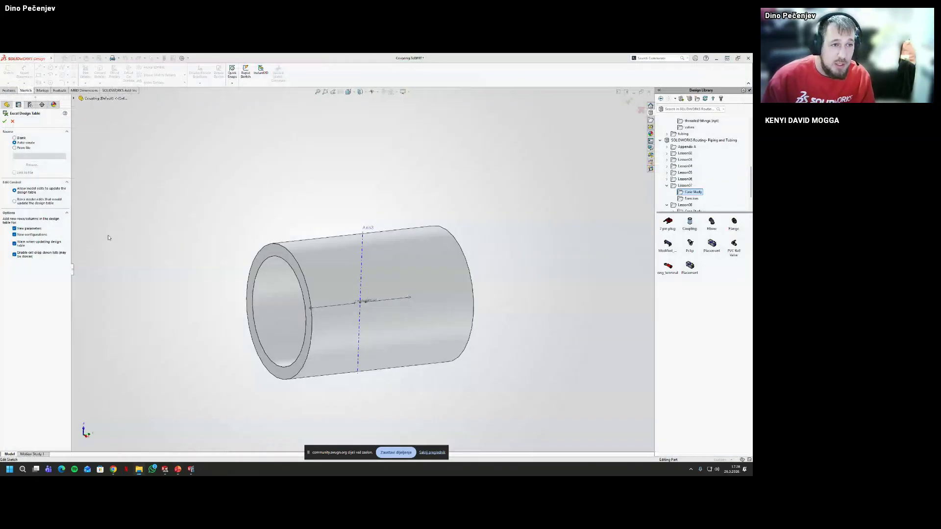
# Create the design table from the file Worksheet in Union.xls in the Lesson07\Case Study folder and generate its coupling configurations
pyautogui.click(20, 148)
pyautogui.click(33, 164)
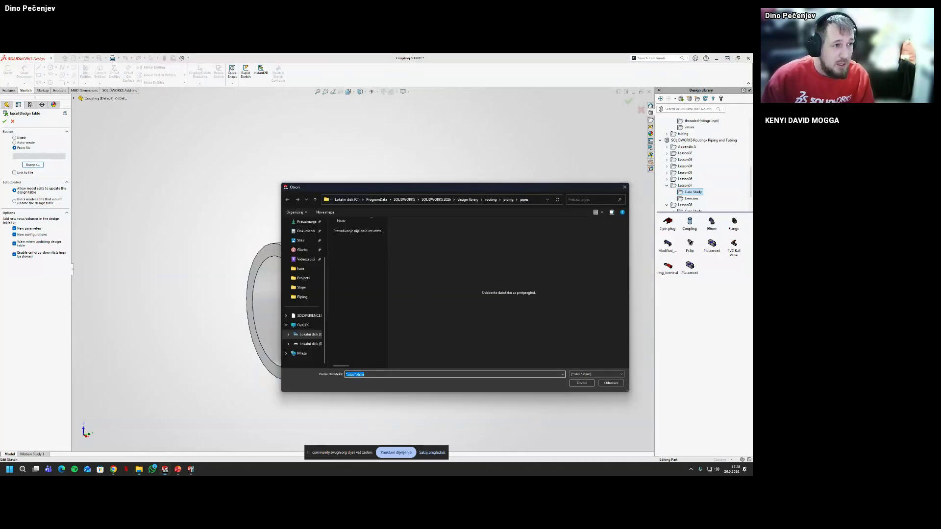
pyautogui.click(538, 200)
pyautogui.write('C:\\SOLIDWORKS Training Files\\SOLIDWORKS Routing- Piping and Tubing\\Lesson07\\Case Study')
pyautogui.press('Return')
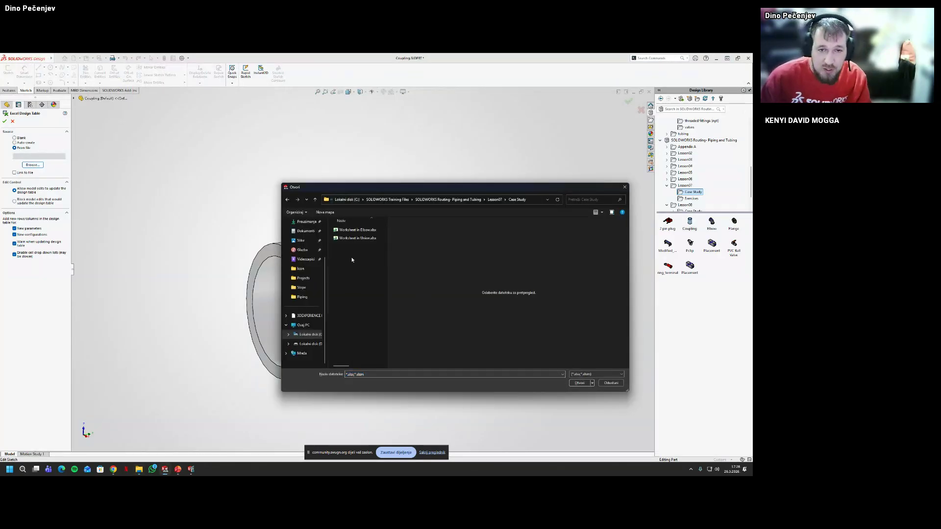
pyautogui.click(359, 238)
pyautogui.click(578, 384)
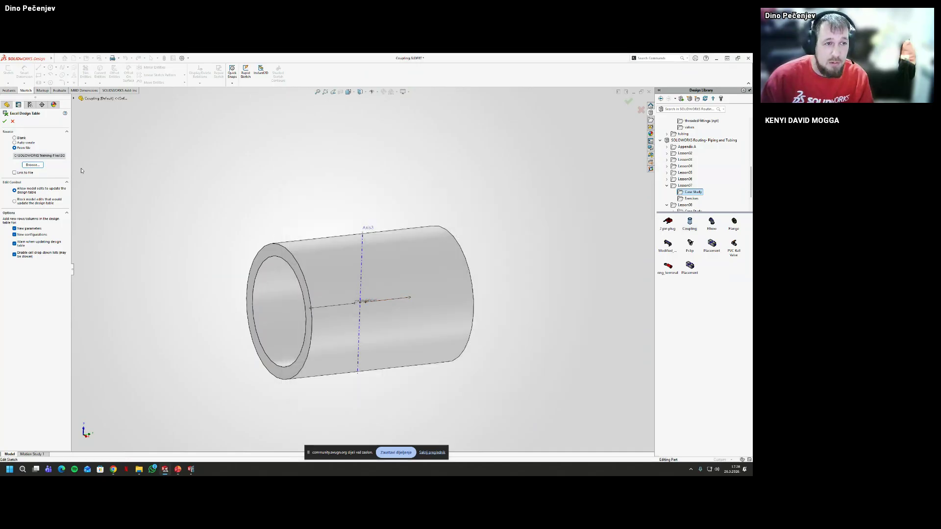
pyautogui.click(5, 122)
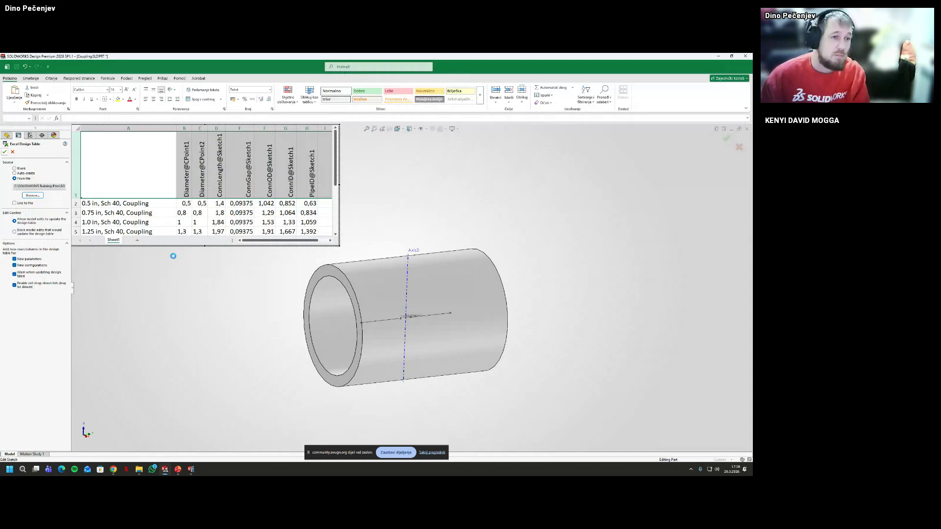
pyautogui.click(211, 305)
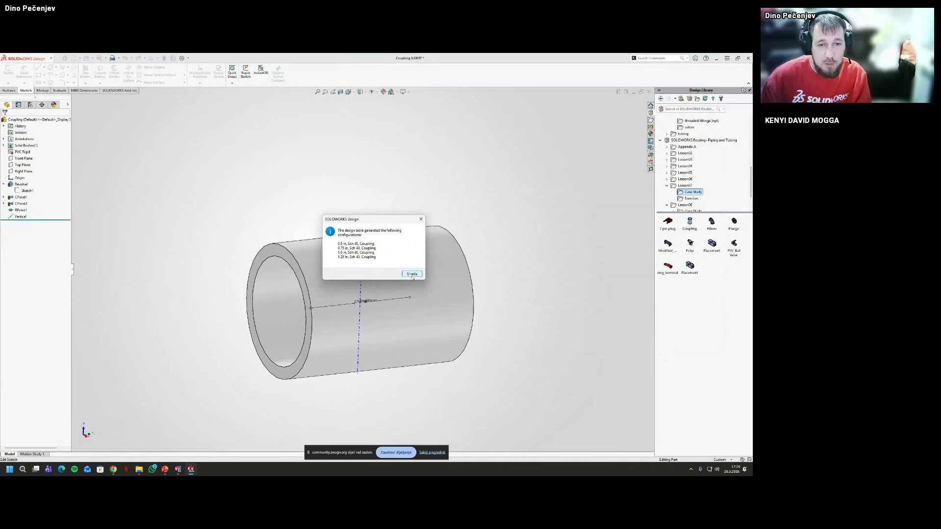
pyautogui.click(411, 275)
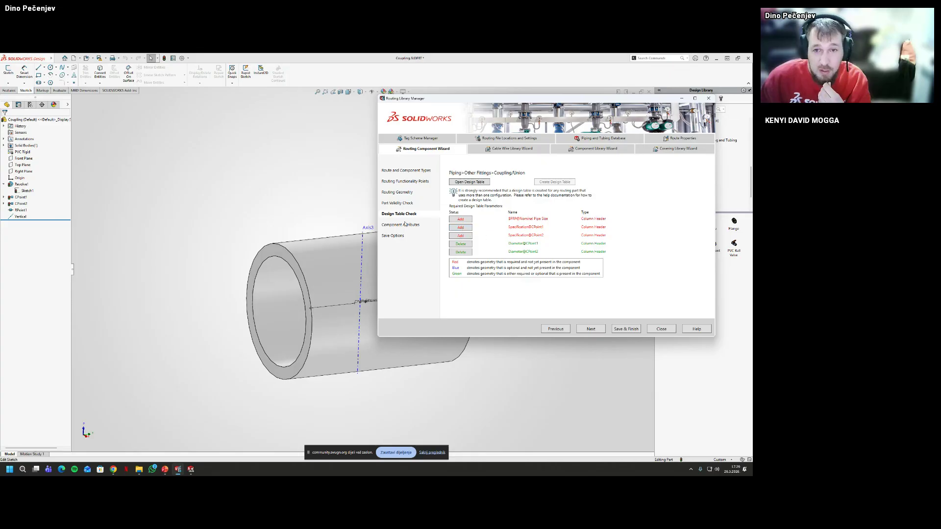
# Review the coupling worksheet in Excel, close it and continue to the wizard's Component Attributes page
pyautogui.hotkey('alt', 'Tab')
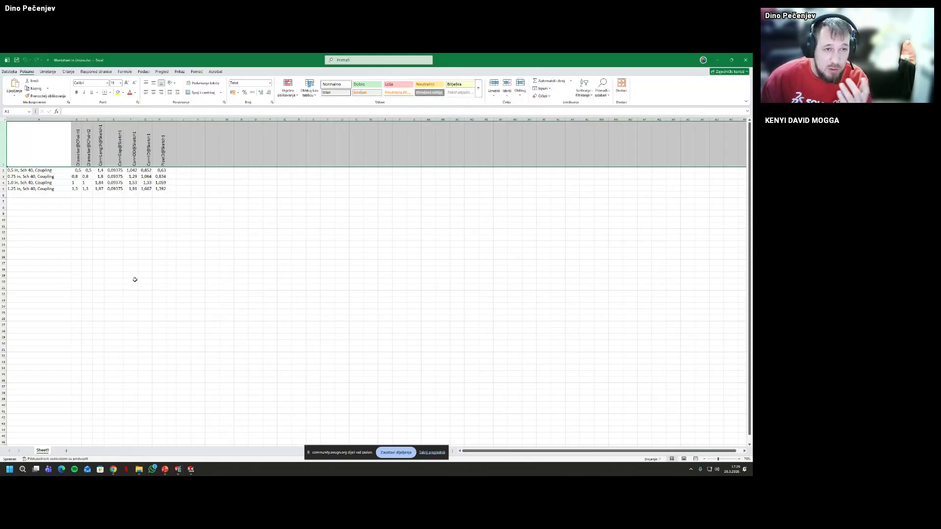
pyautogui.click(141, 252)
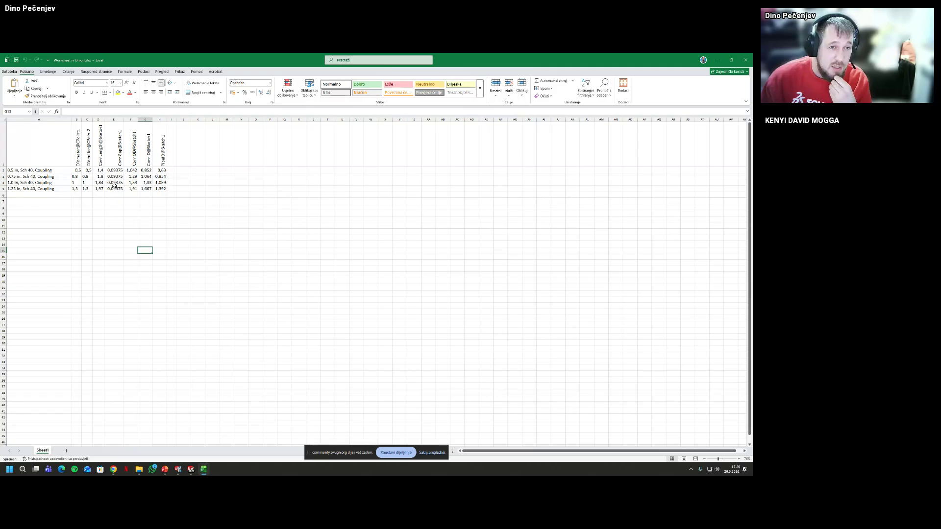
pyautogui.hotkey('alt', 'F4')
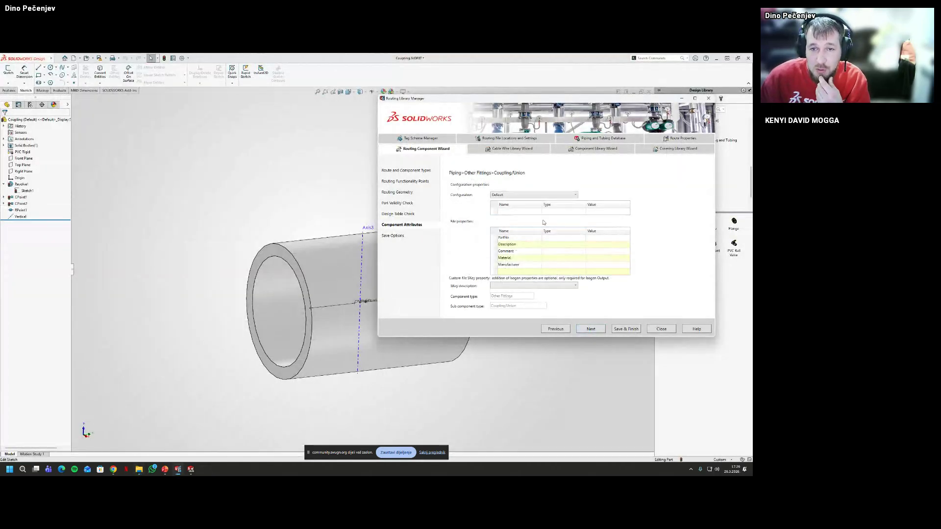
# Examine the configuration properties of the 0.5 in and 1.25 in, Sch 40, Coupling configurations and the file properties such as PartNo and Description
pyautogui.click(493, 196)
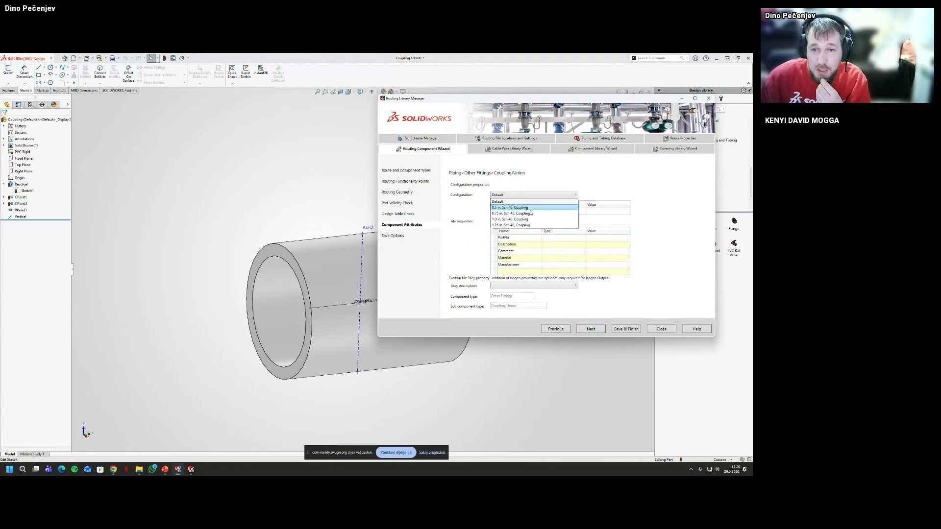
pyautogui.click(530, 208)
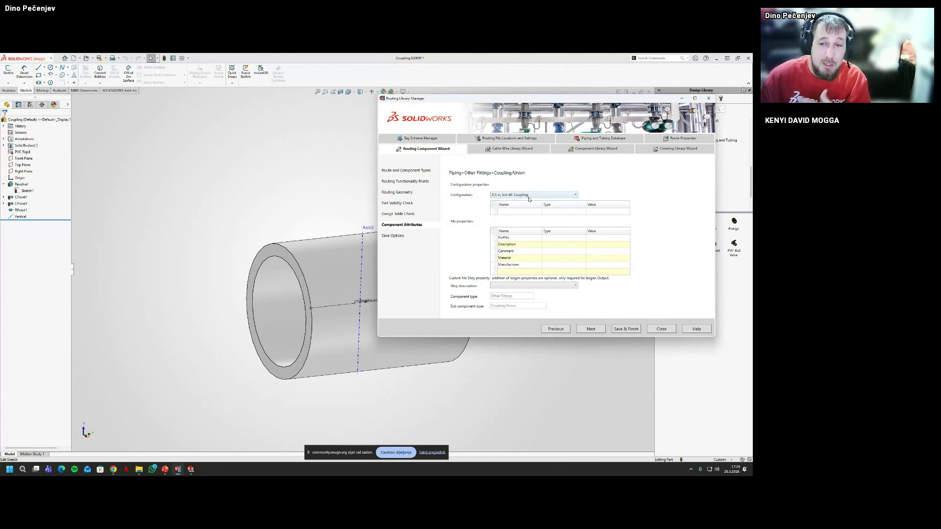
pyautogui.click(529, 196)
pyautogui.click(534, 227)
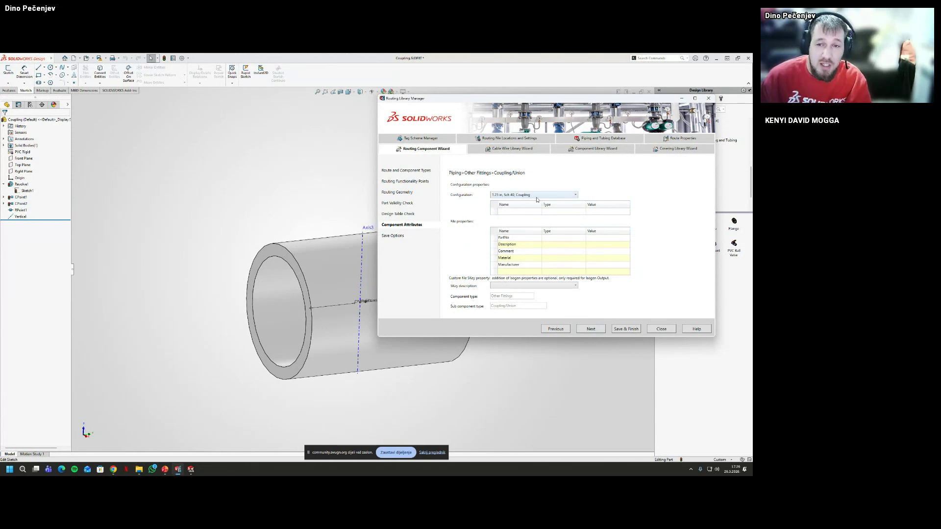
pyautogui.scroll(3, 538, 254)
pyautogui.click(562, 245)
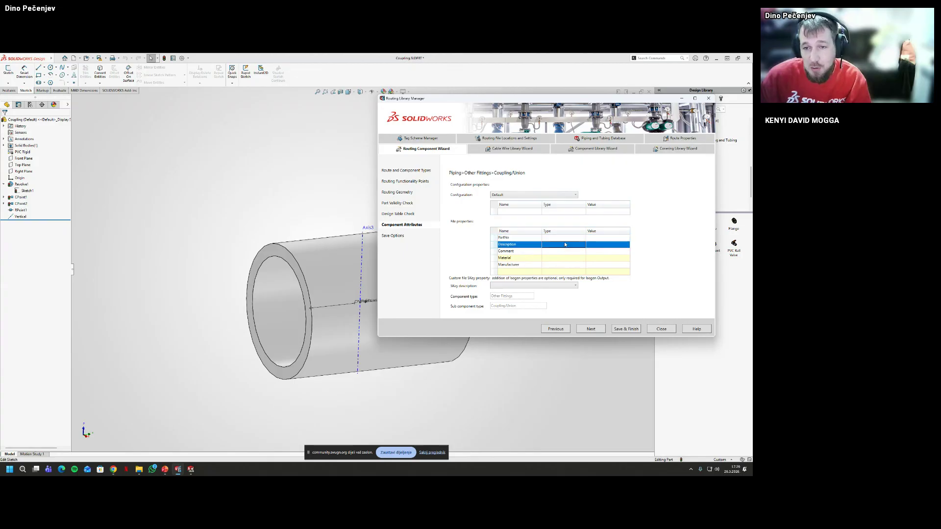
pyautogui.click(562, 237)
pyautogui.click(688, 250)
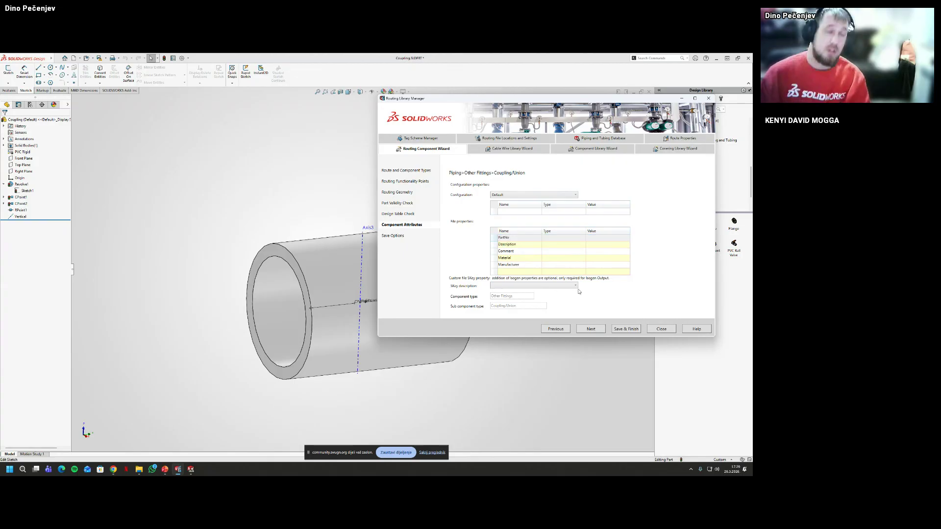
pyautogui.hotkey('alt', 'Tab')
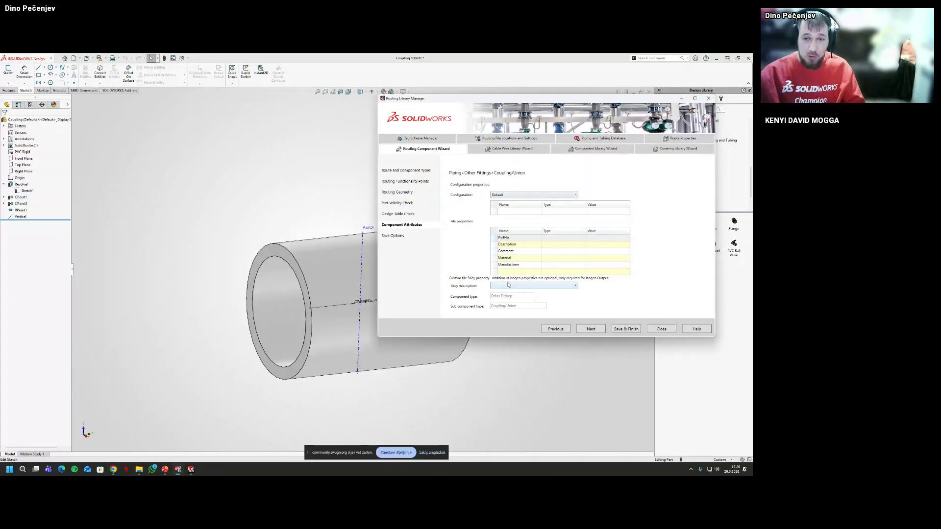
# Browse the available SKey descriptions for the coupling without choosing one
pyautogui.click(534, 285)
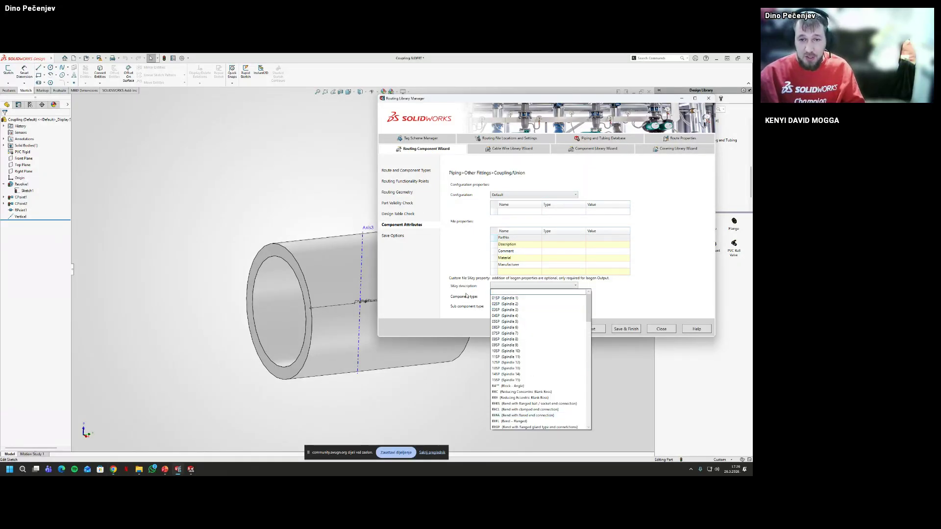
pyautogui.scroll(-20, 539, 372)
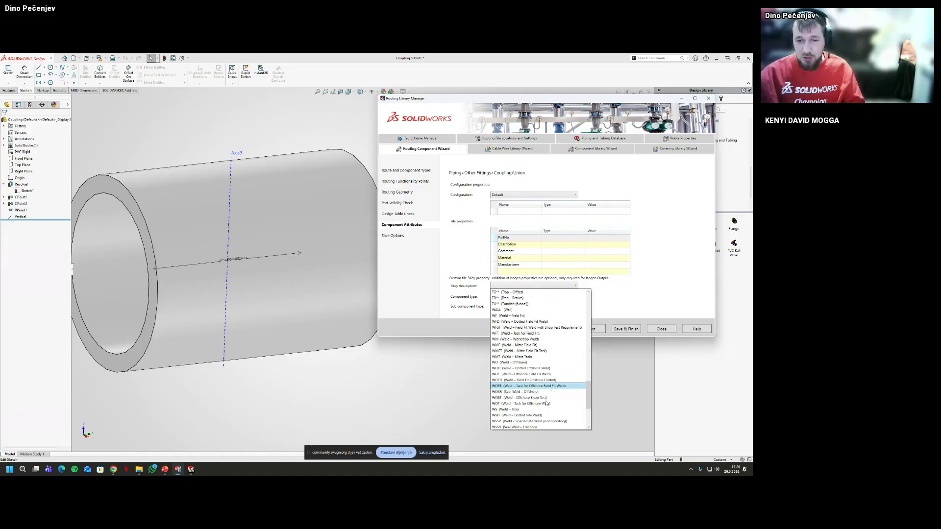
pyautogui.scroll(-5, 546, 403)
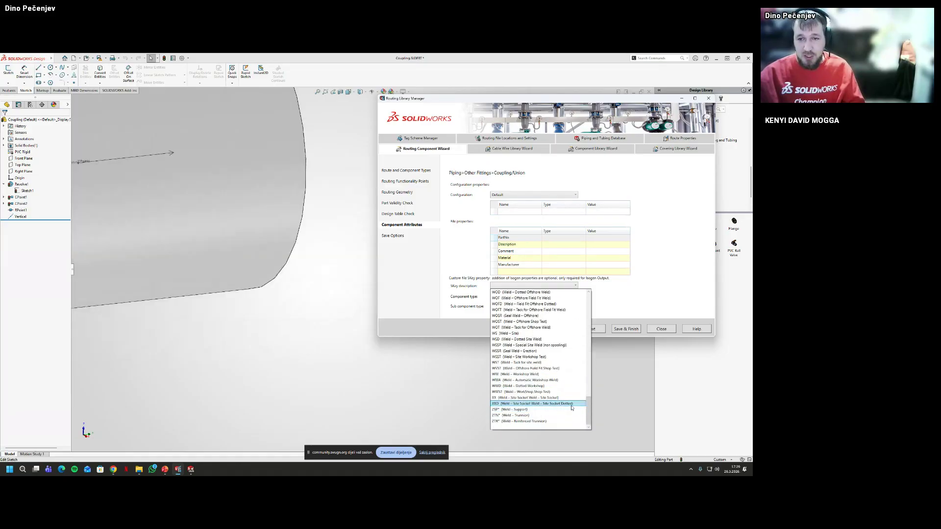
pyautogui.moveTo(587, 411); pyautogui.dragTo(585, 387)
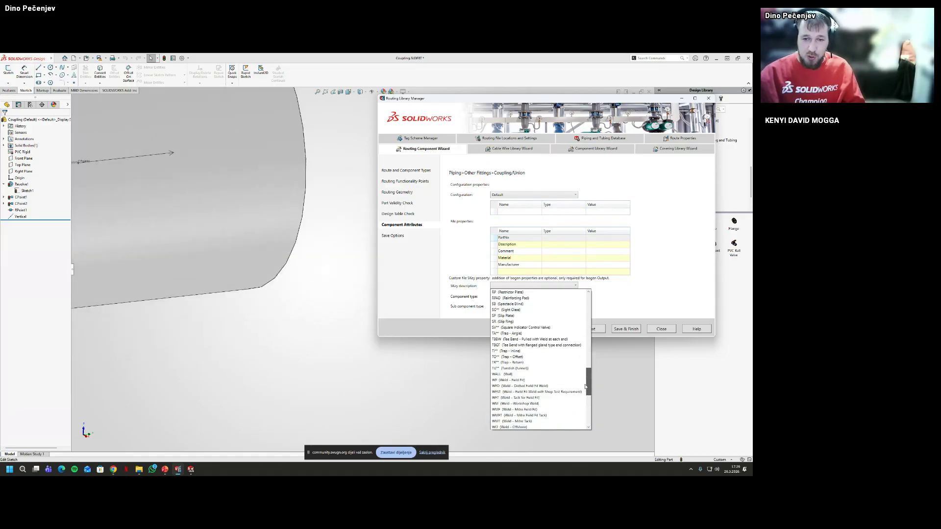
pyautogui.scroll(20, 526, 379)
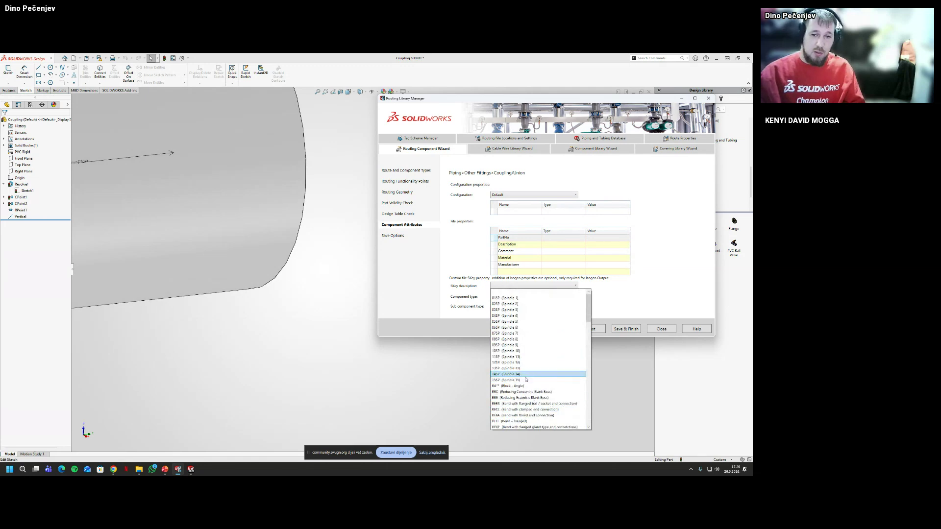
pyautogui.click(638, 292)
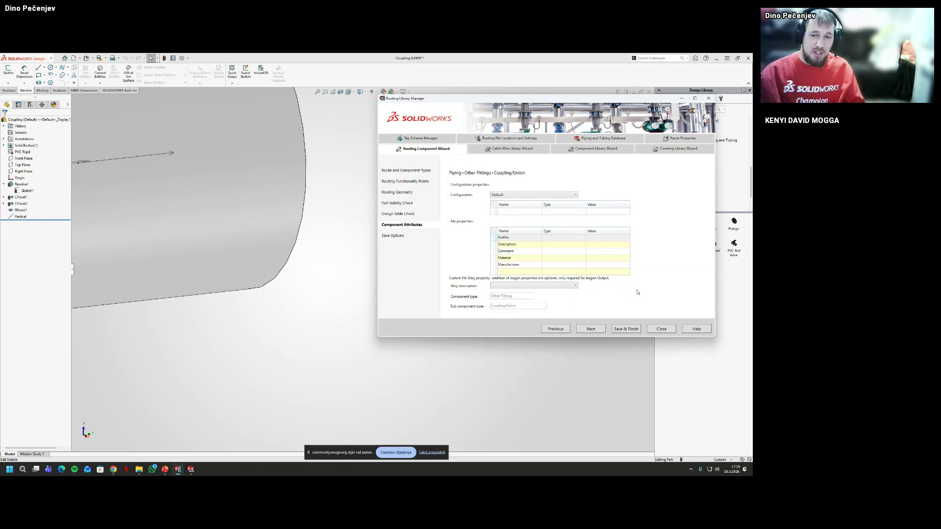
pyautogui.click(547, 285)
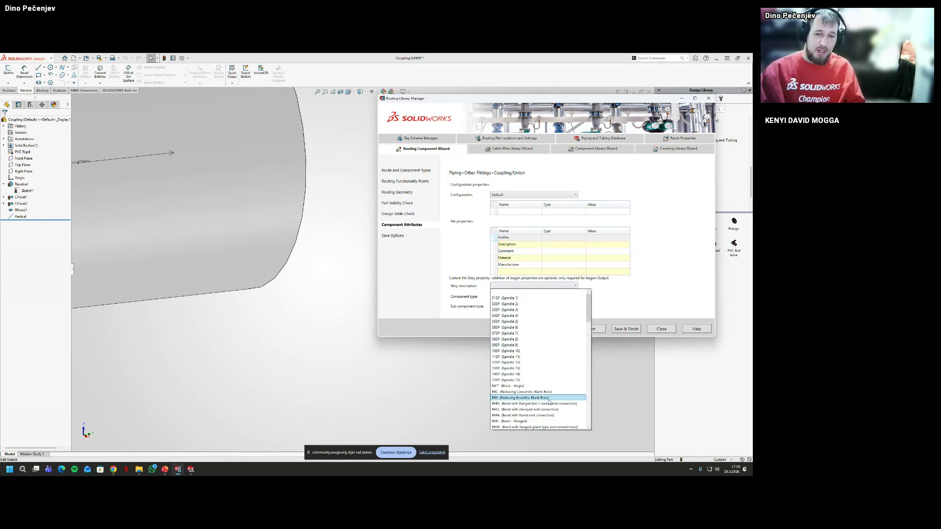
pyautogui.scroll(-10, 560, 371)
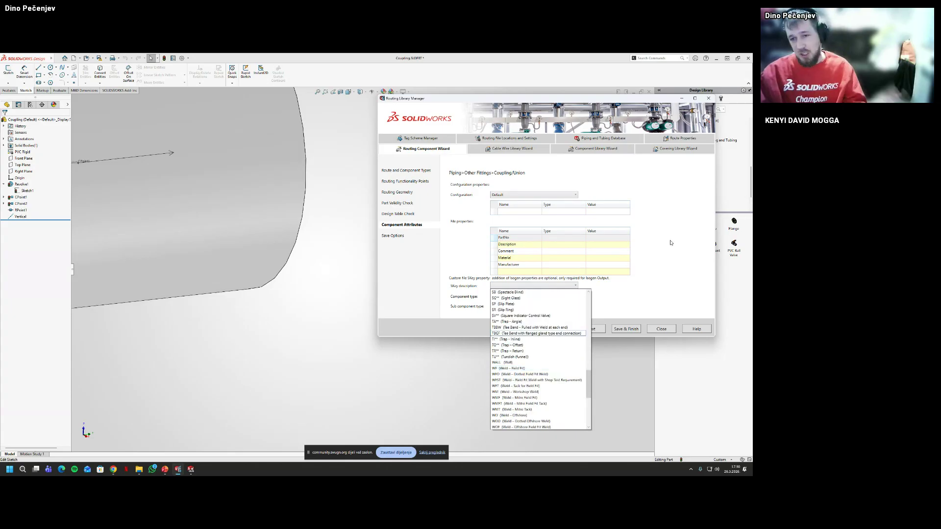
pyautogui.click(594, 193)
pyautogui.scroll(5, 138, 223)
pyautogui.moveTo(220, 245); pyautogui.dragTo(370, 240, button='middle')
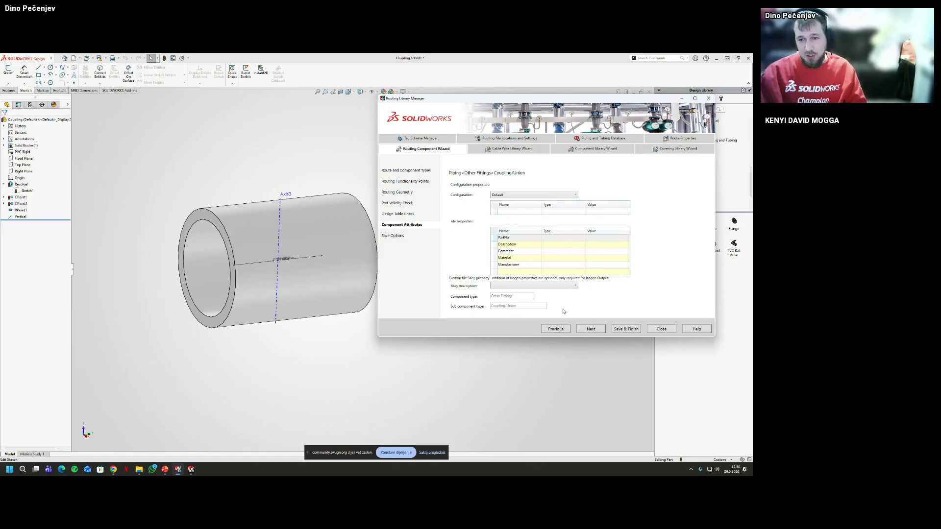
# Name the component PVC Coupling.SLDPRT and save it to the piping library and the routing database
pyautogui.click(590, 326)
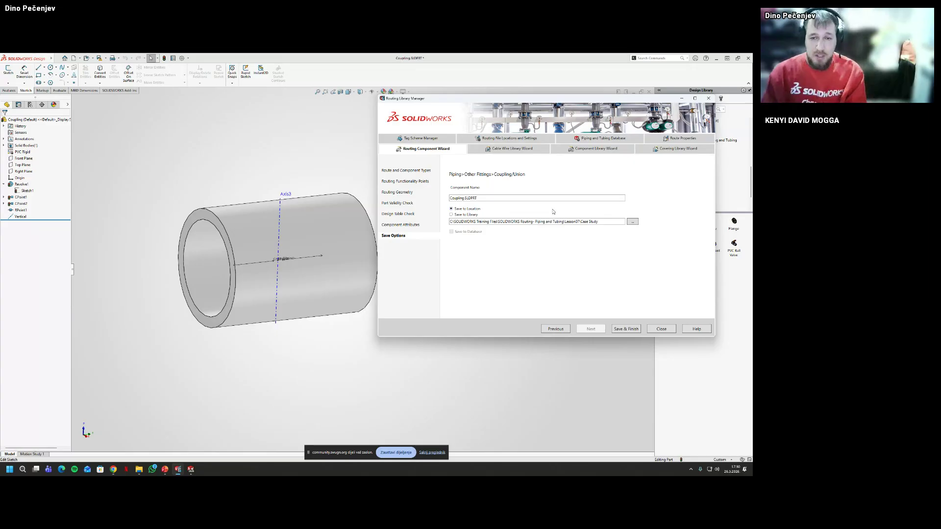
pyautogui.click(451, 198)
pyautogui.write('P')
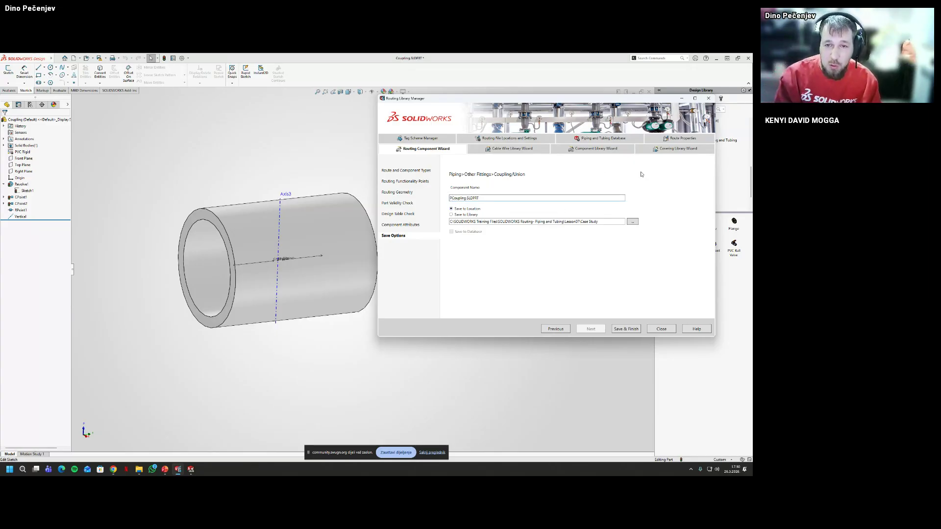
pyautogui.write('VC')
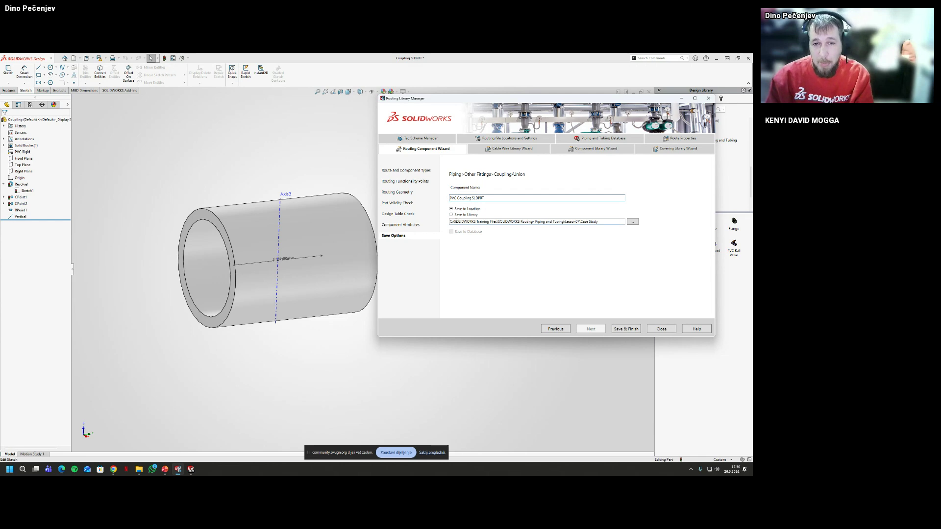
pyautogui.click(451, 215)
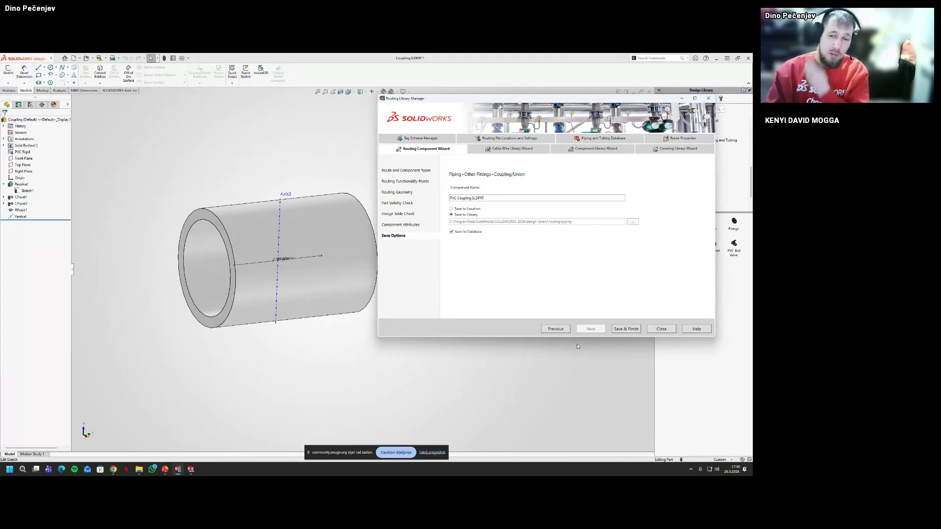
pyautogui.click(626, 329)
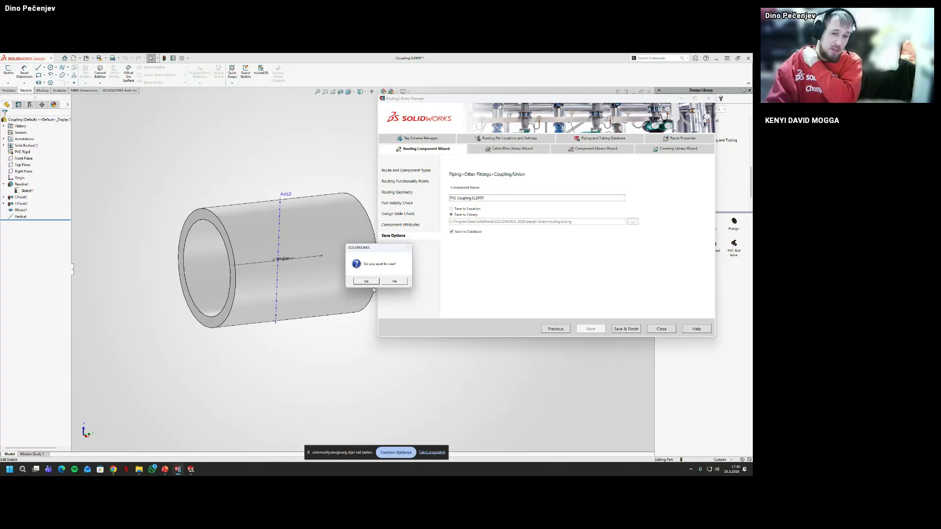
pyautogui.click(371, 283)
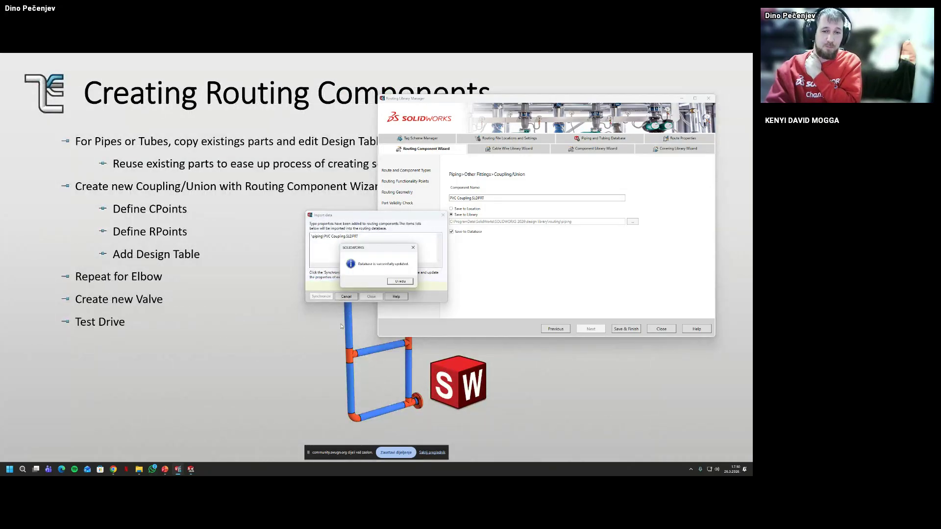
pyautogui.click(411, 281)
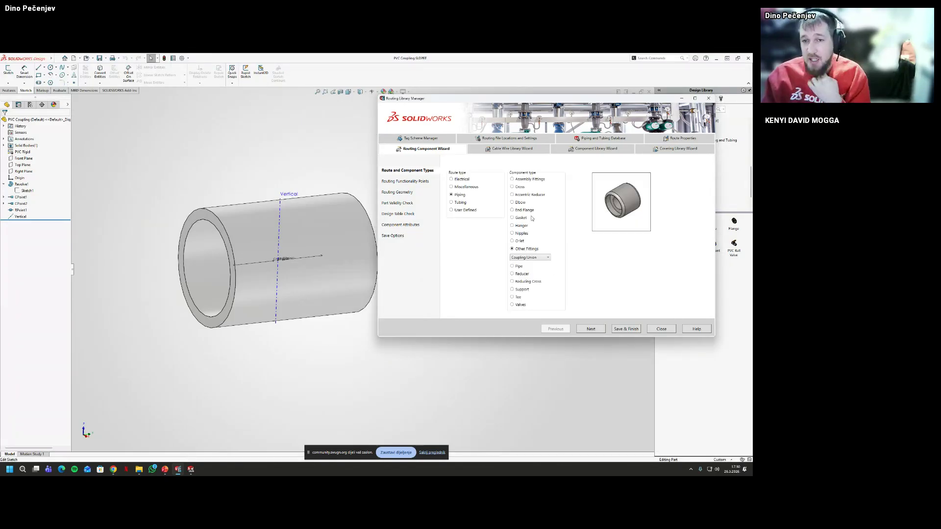
# Close the coupling part and open the Elbow part from the Lesson07 Case Study folder
pyautogui.click(512, 202)
pyautogui.click(708, 98)
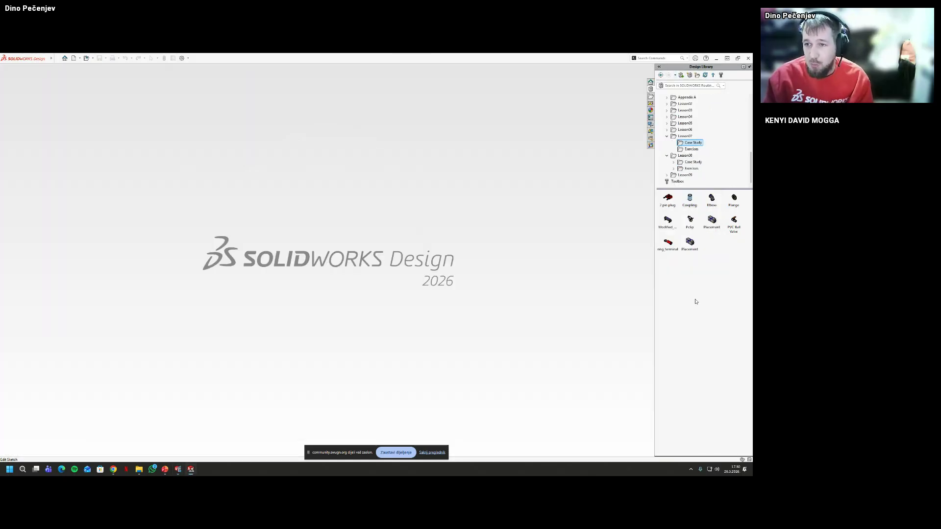
pyautogui.doubleClick(712, 198)
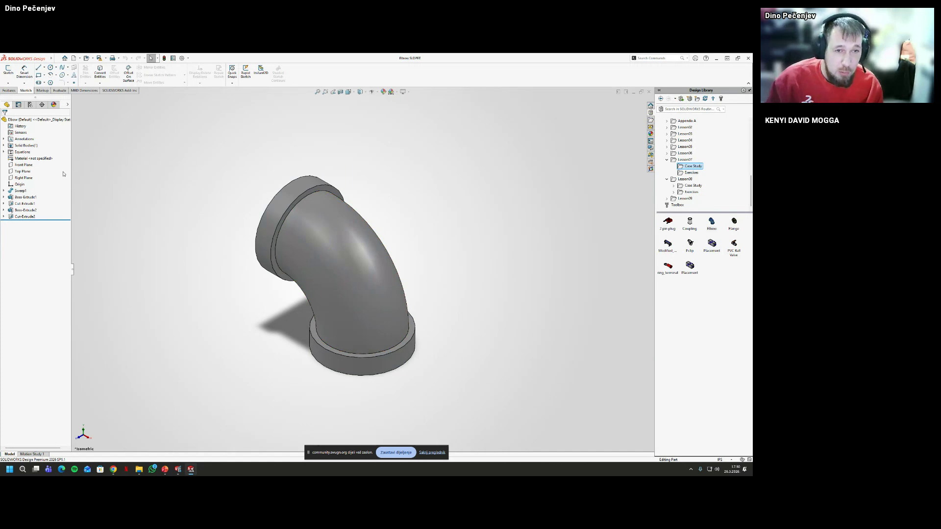
# Set the part's component type to piping Elbow in the Routing Component Wizard and continue to the routing functionality points
pyautogui.click(178, 470)
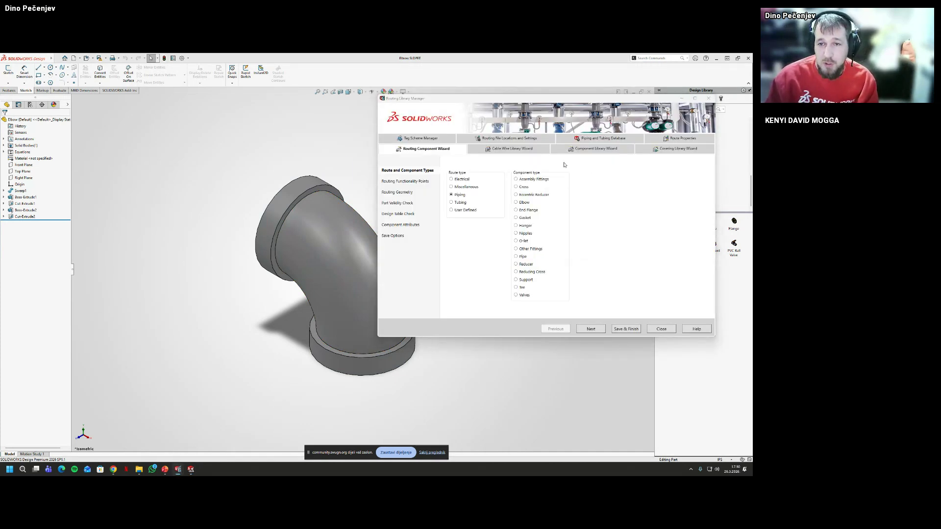
pyautogui.click(519, 203)
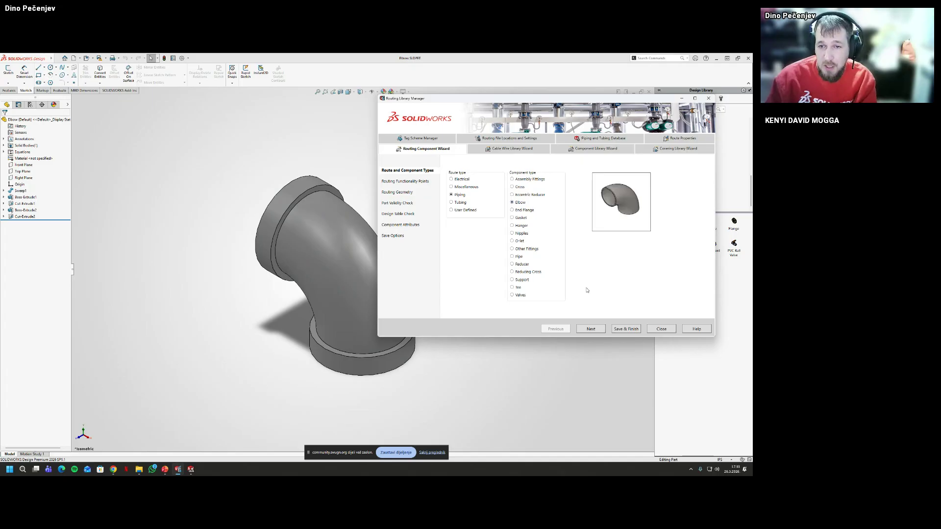
pyautogui.click(591, 329)
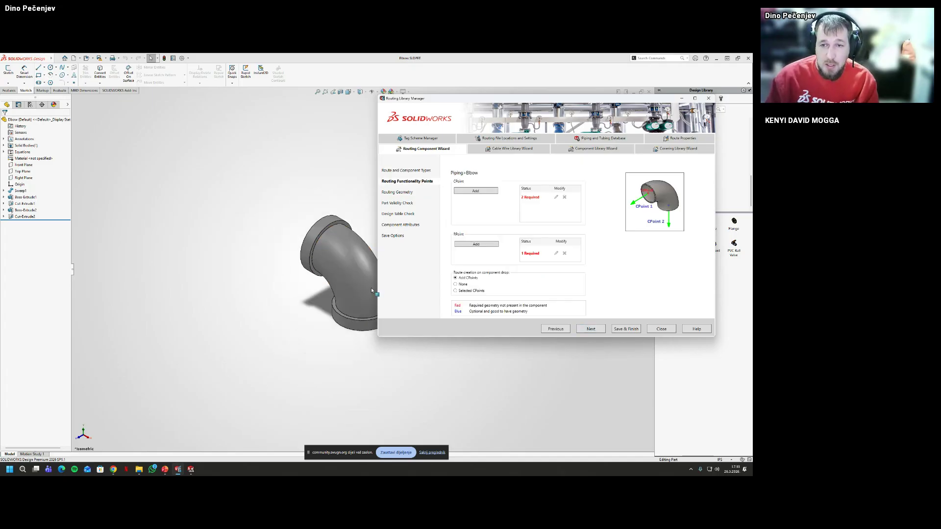
# Examine the profile sketch of the elbow's sweep feature
pyautogui.scroll(-5, 372, 287)
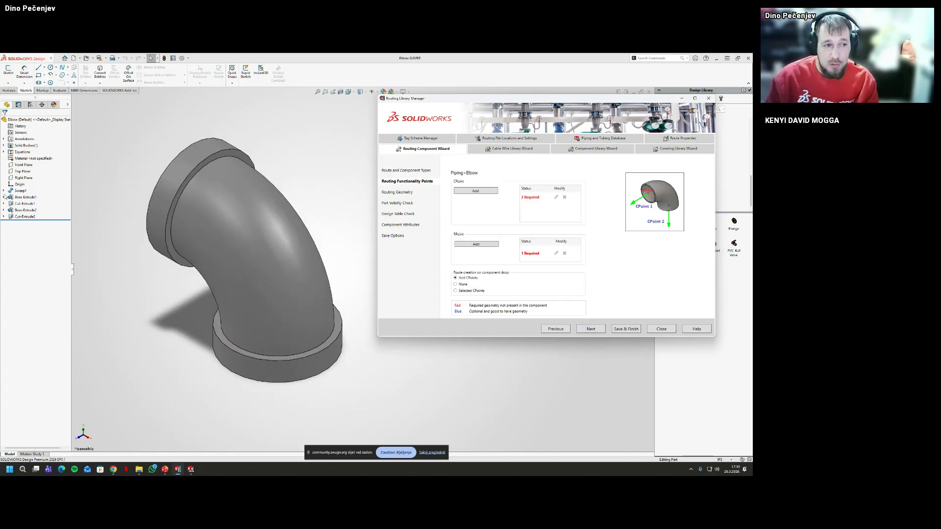
pyautogui.click(4, 191)
pyautogui.click(27, 197)
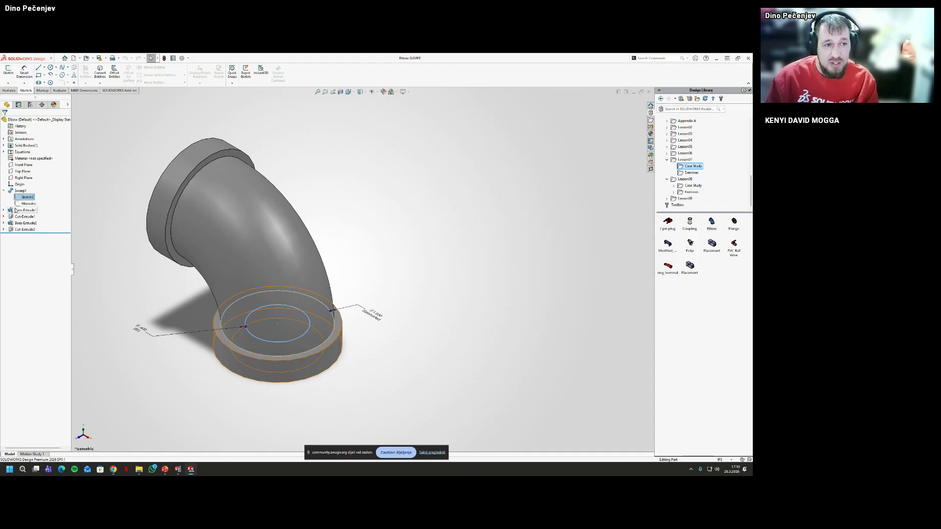
pyautogui.press('Escape')
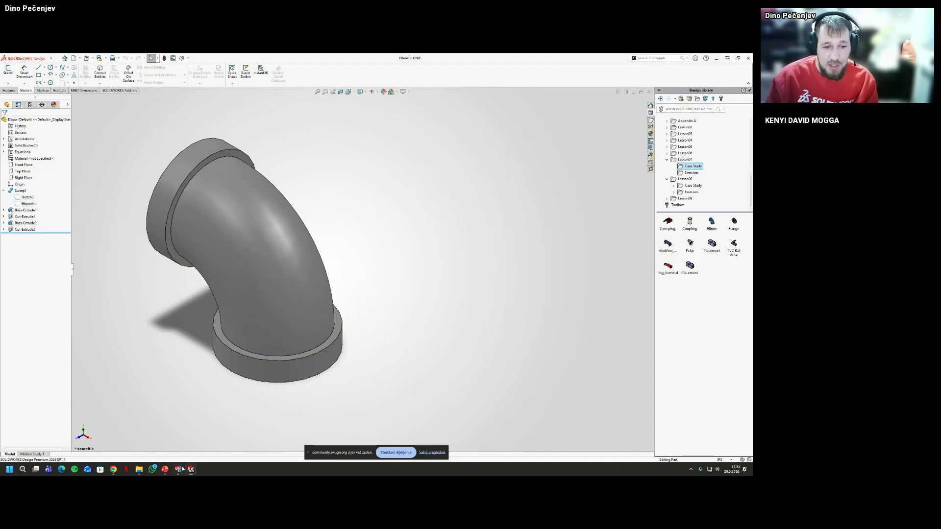
# Add a fabricated pipe connection point on the inner ring face of the elbow's upper socket, using the Pipe 1 in, Sch 40 configuration
pyautogui.click(180, 470)
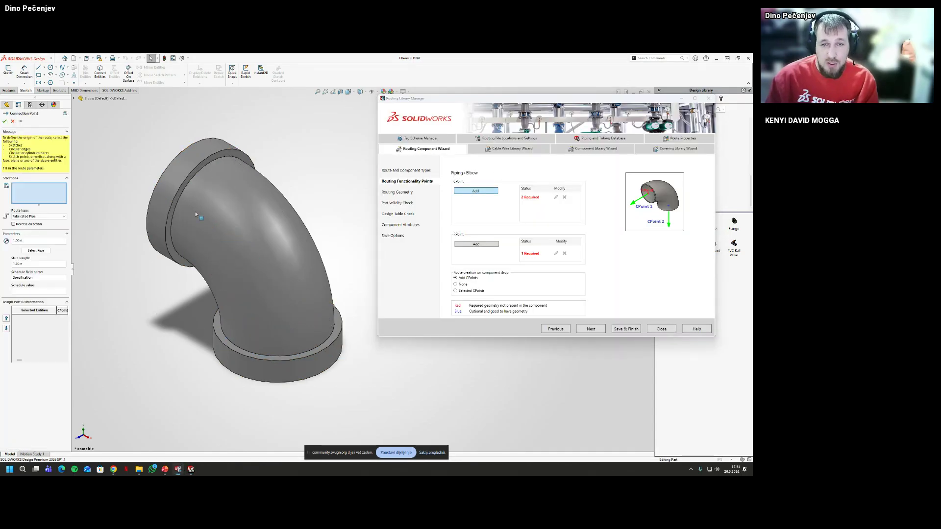
pyautogui.moveTo(245, 215); pyautogui.dragTo(196, 216, button='middle')
pyautogui.click(208, 212)
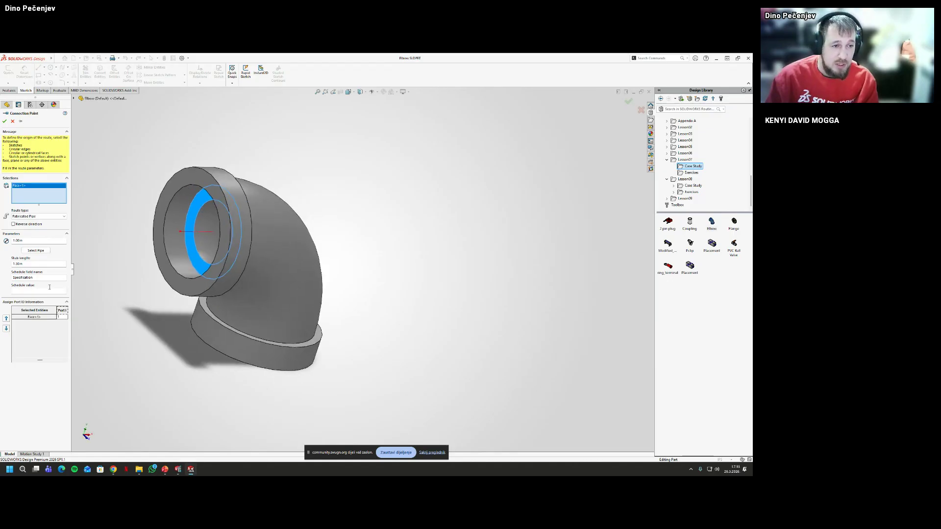
pyautogui.click(36, 250)
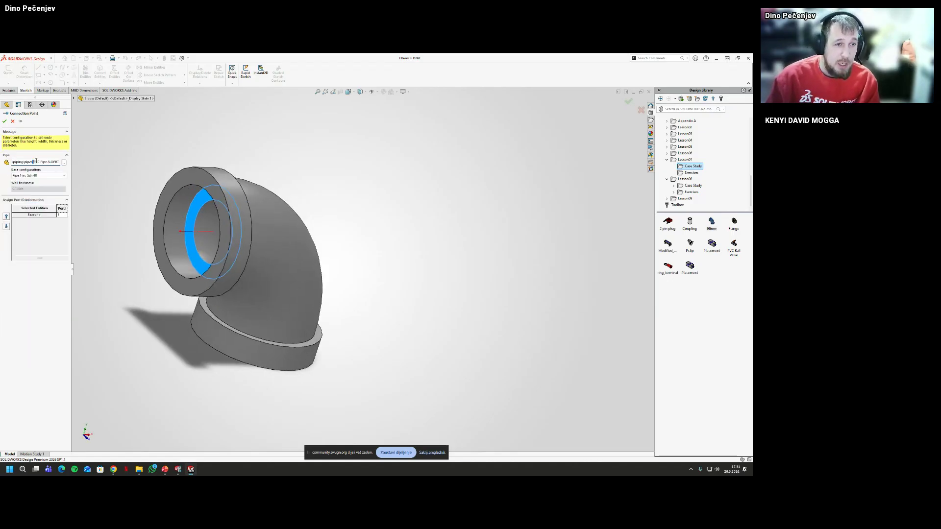
pyautogui.moveTo(35, 162); pyautogui.dragTo(69, 166)
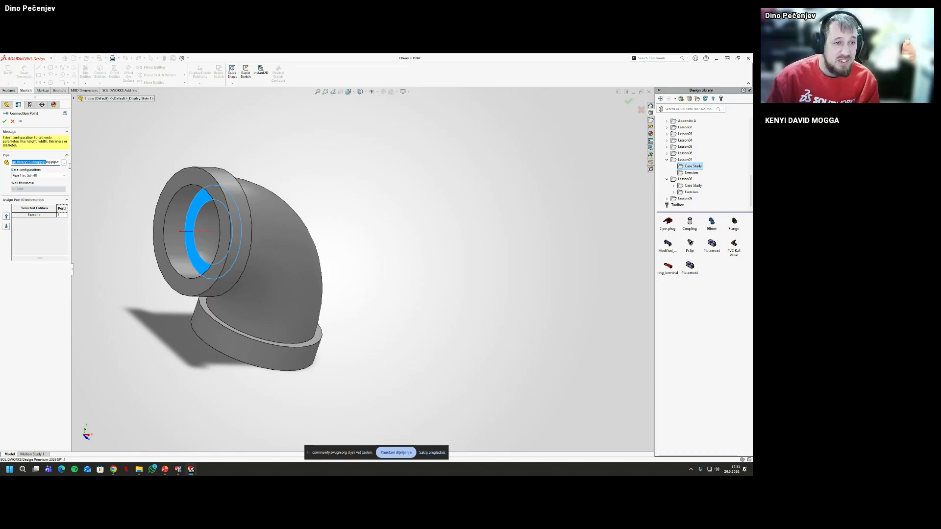
pyautogui.press('Return')
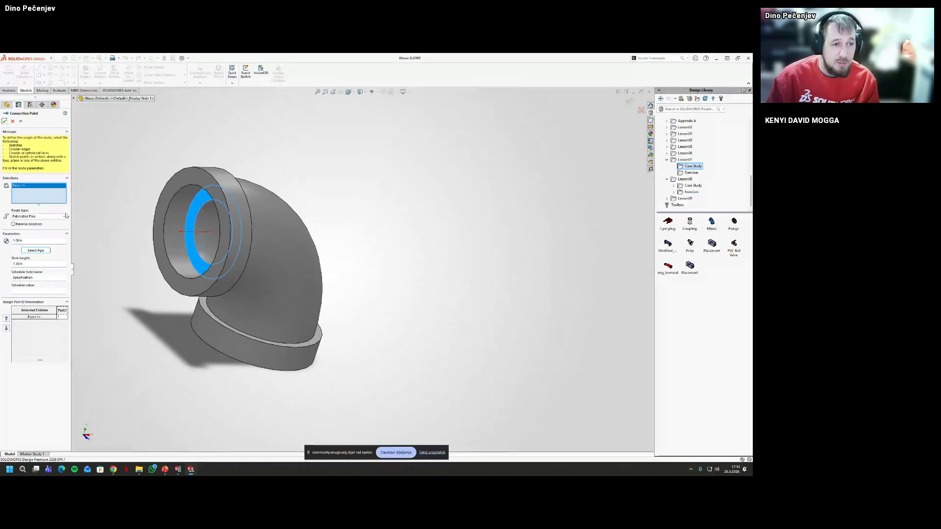
pyautogui.click(5, 122)
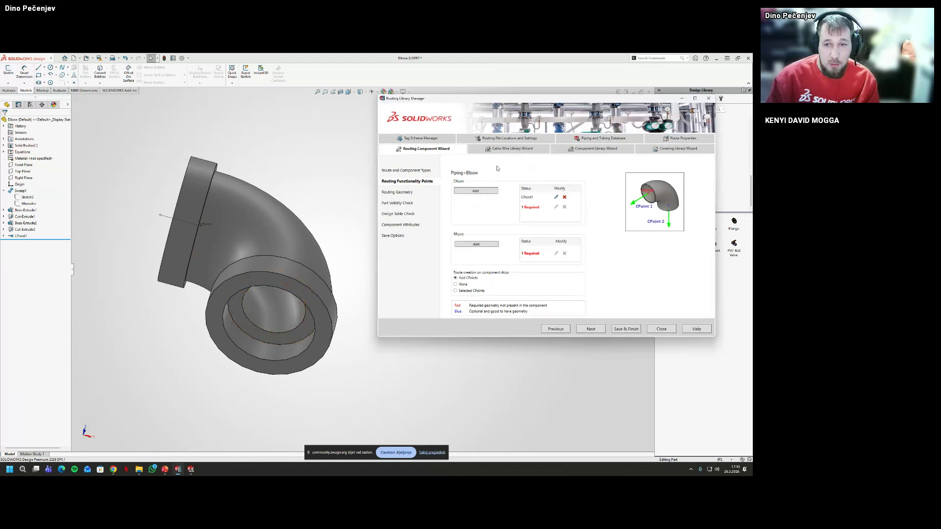
# Add a second fabricated pipe connection point on the inner ring face of the elbow's lower socket
pyautogui.click(476, 190)
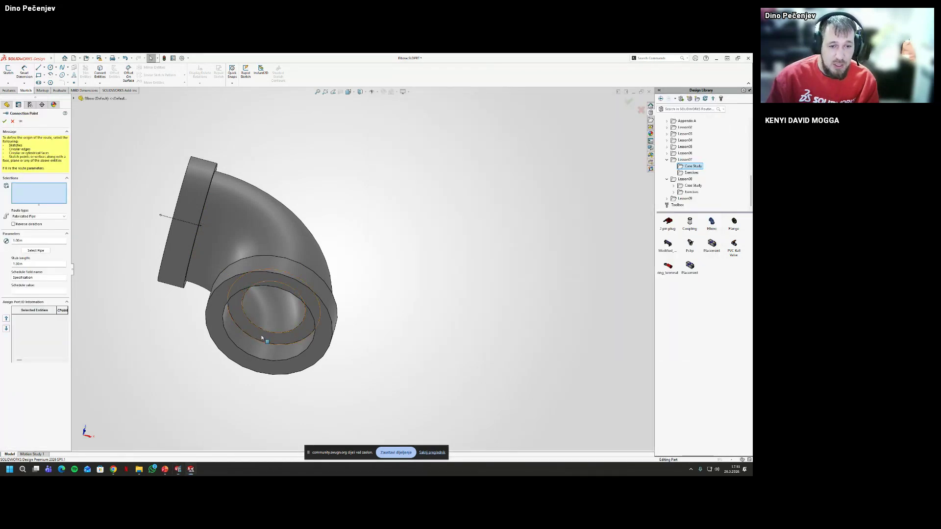
pyautogui.click(243, 333)
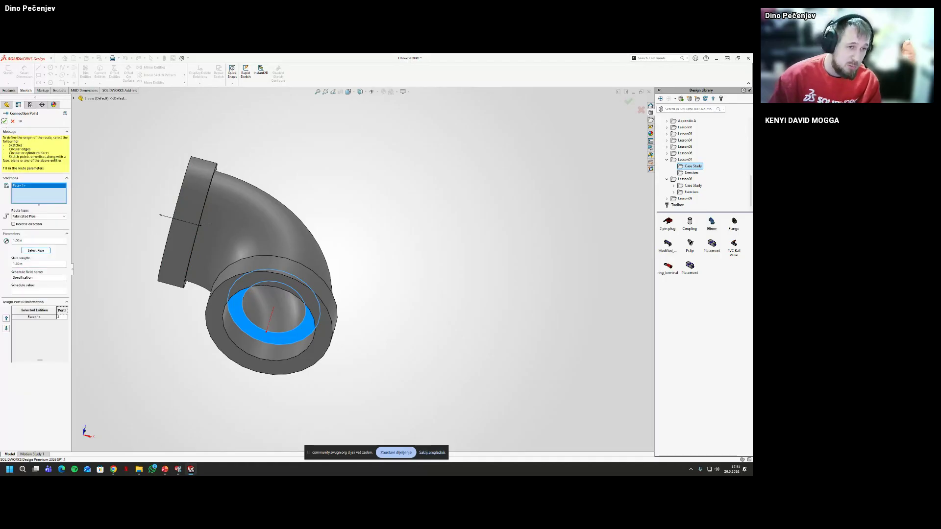
pyautogui.click(4, 121)
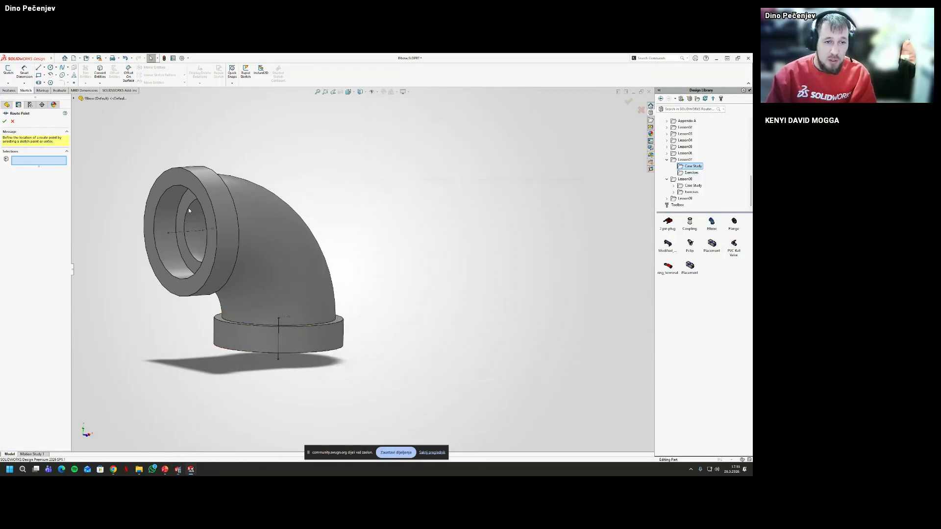
# Add a route point at the ElbowArc sketch's end point in the upper socket, and hide that sketch
pyautogui.click(75, 99)
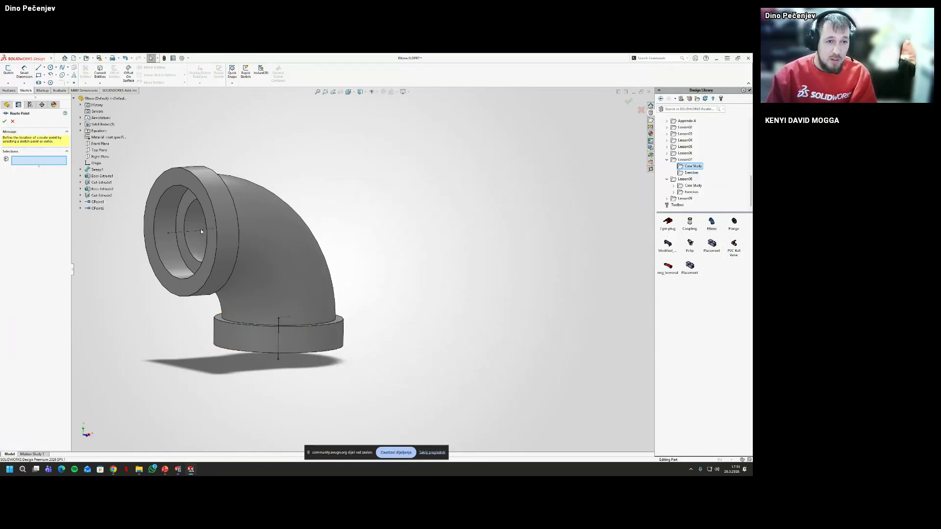
pyautogui.click(81, 196)
pyautogui.click(81, 189)
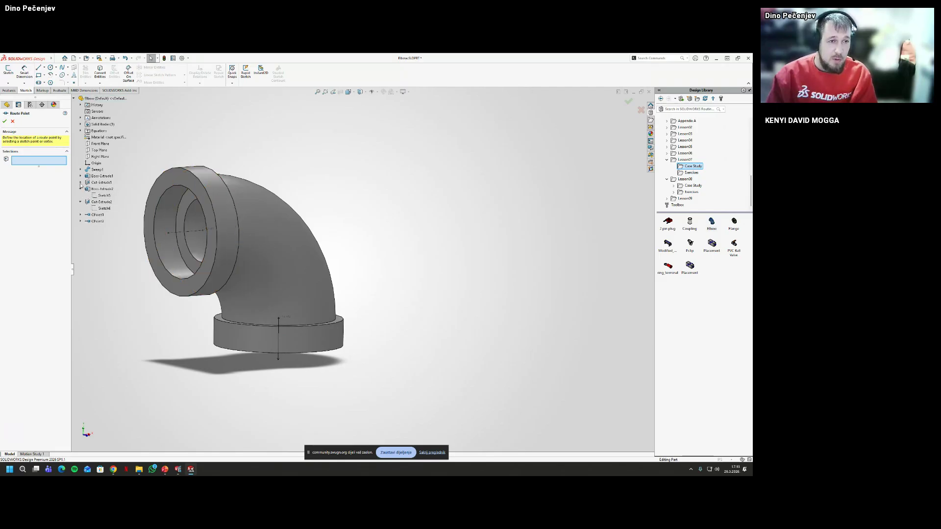
pyautogui.click(81, 182)
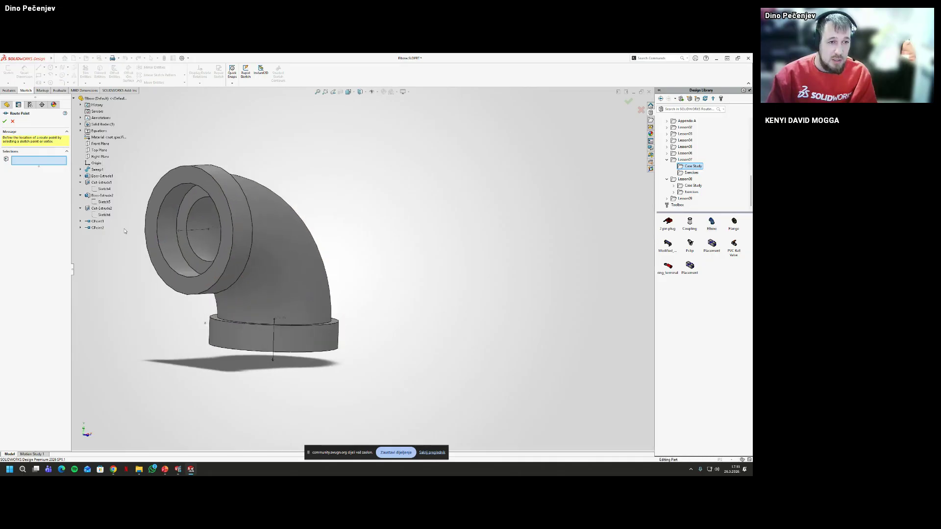
pyautogui.click(80, 221)
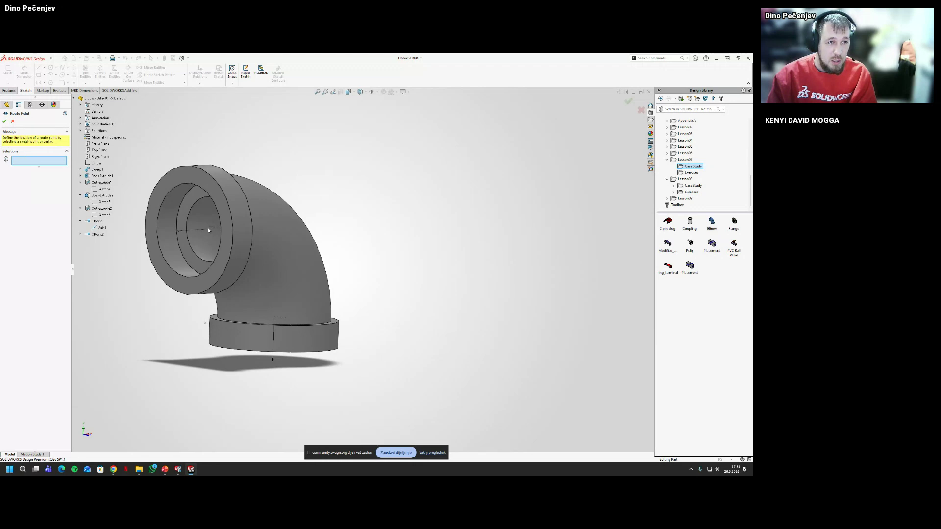
pyautogui.scroll(-4, 208, 231)
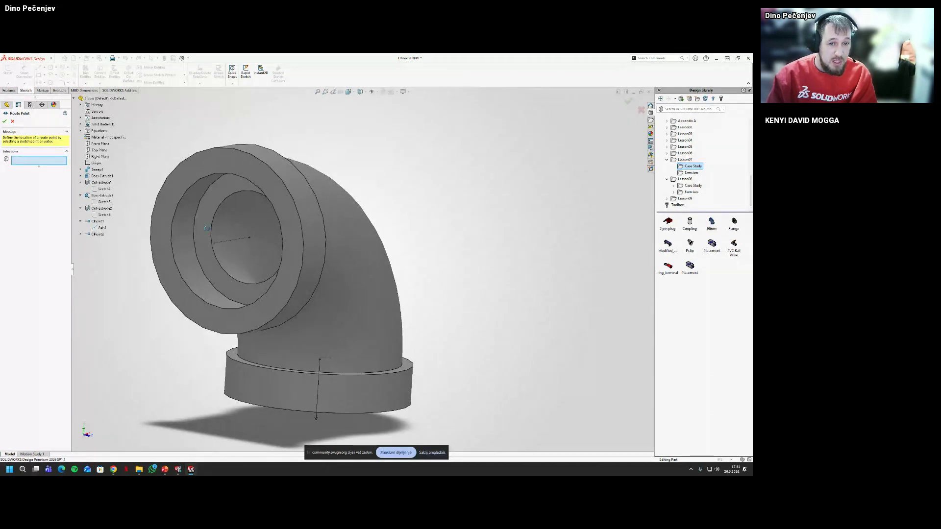
pyautogui.moveTo(207, 231); pyautogui.dragTo(270, 250, button='middle')
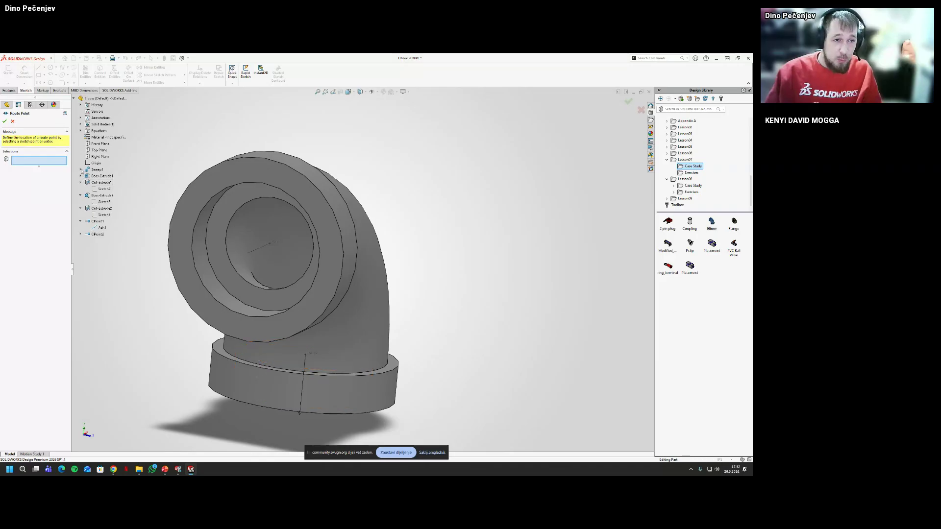
pyautogui.click(81, 170)
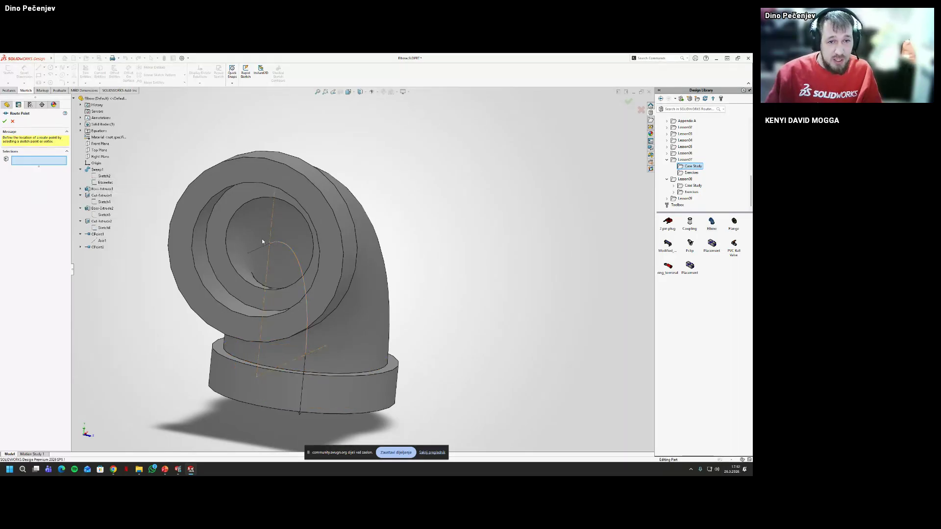
pyautogui.click(274, 244)
pyautogui.moveTo(283, 283); pyautogui.dragTo(254, 260, button='middle')
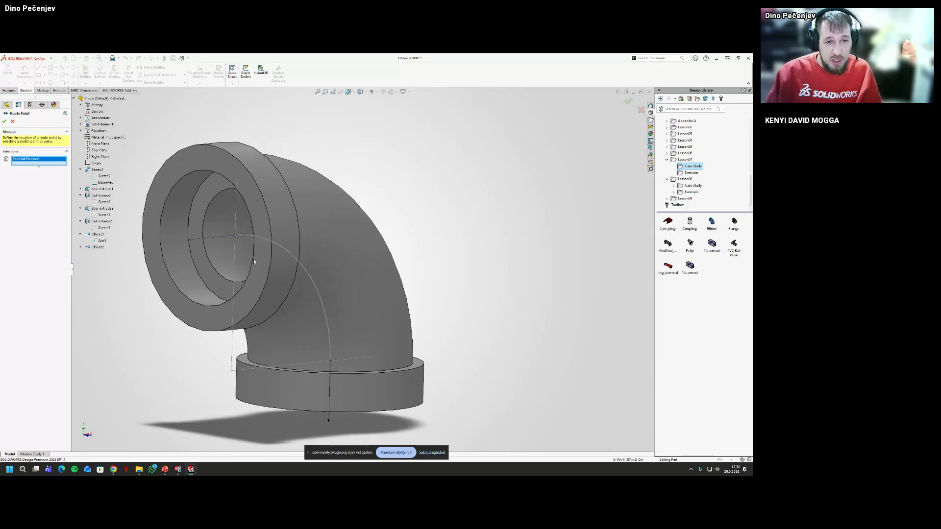
pyautogui.click(4, 122)
pyautogui.rightClick(22, 203)
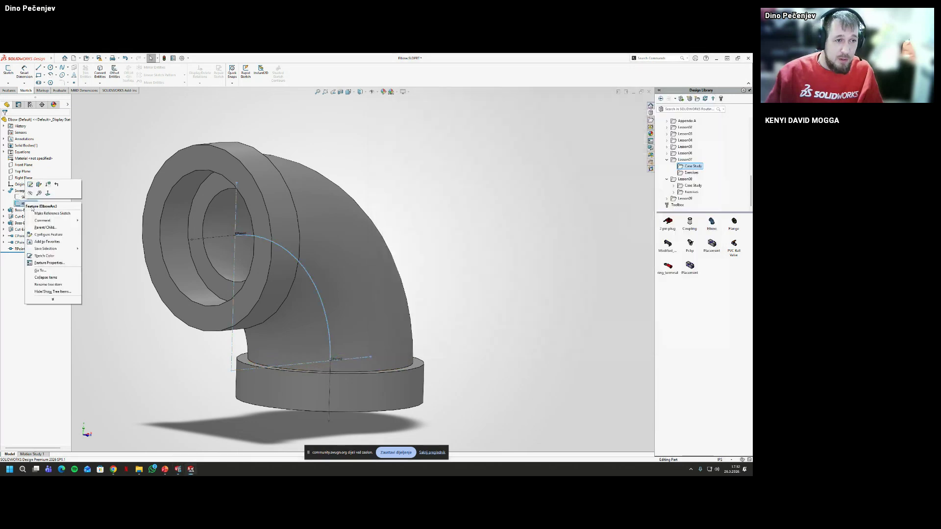
pyautogui.click(31, 193)
# Review the elbow worksheet's configuration data in Excel, and return to the wizard's design table check
pyautogui.click(178, 469)
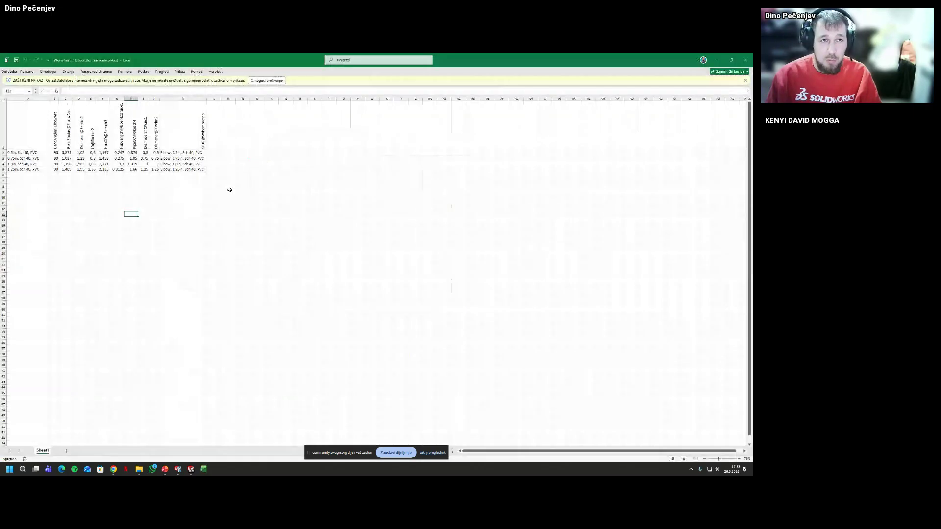
pyautogui.moveTo(191, 170); pyautogui.dragTo(27, 122)
pyautogui.click(731, 60)
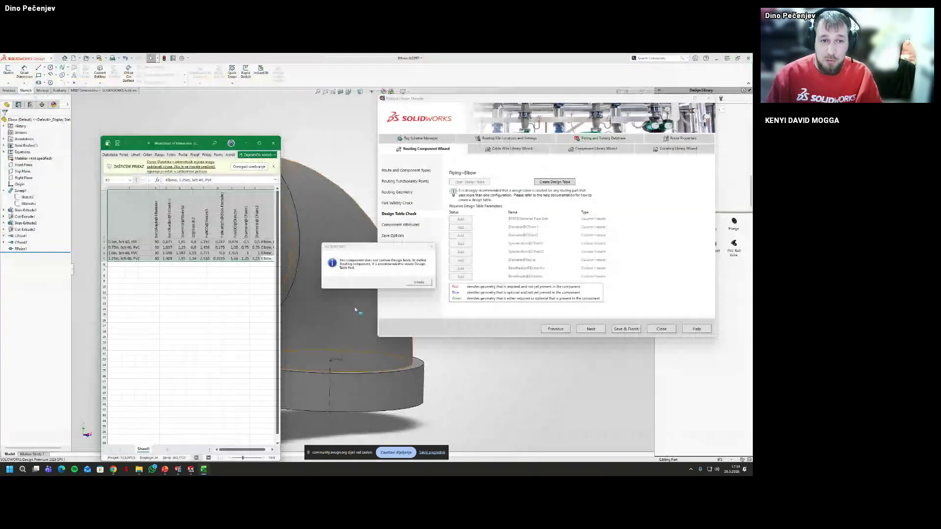
pyautogui.click(420, 282)
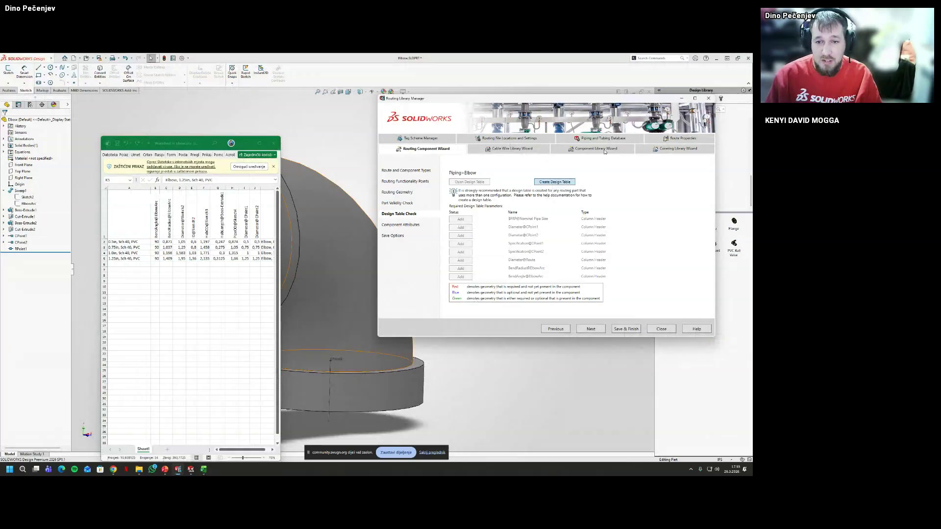
# Try to create the elbow's Excel design table from the existing file Worksheet in Elbow
pyautogui.click(14, 147)
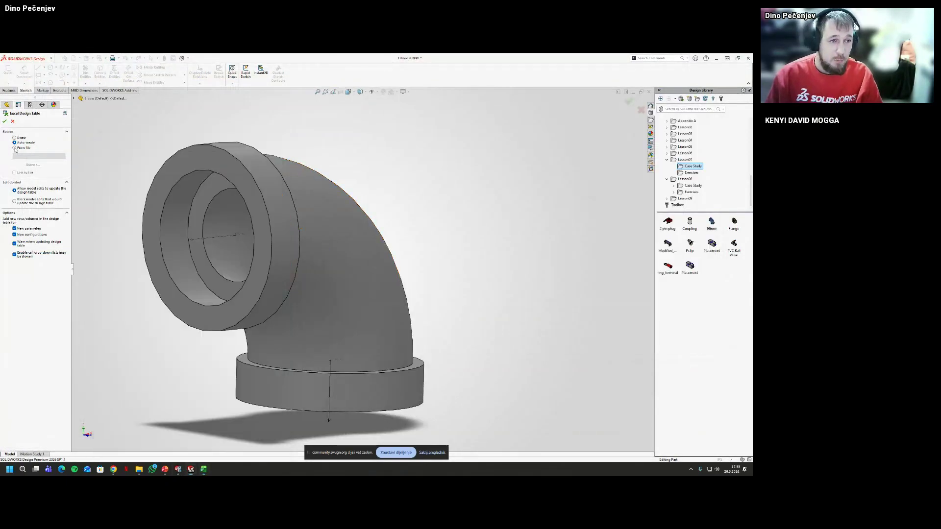
pyautogui.click(32, 165)
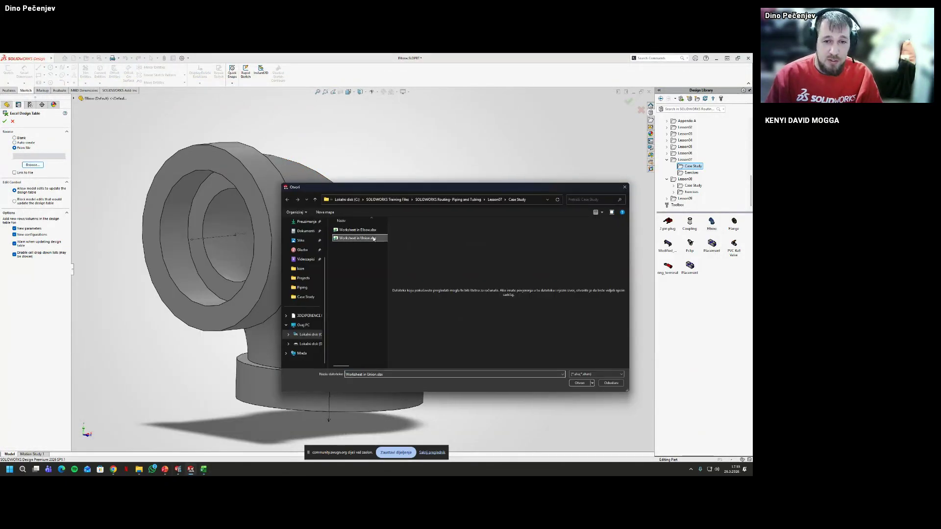
pyautogui.doubleClick(357, 230)
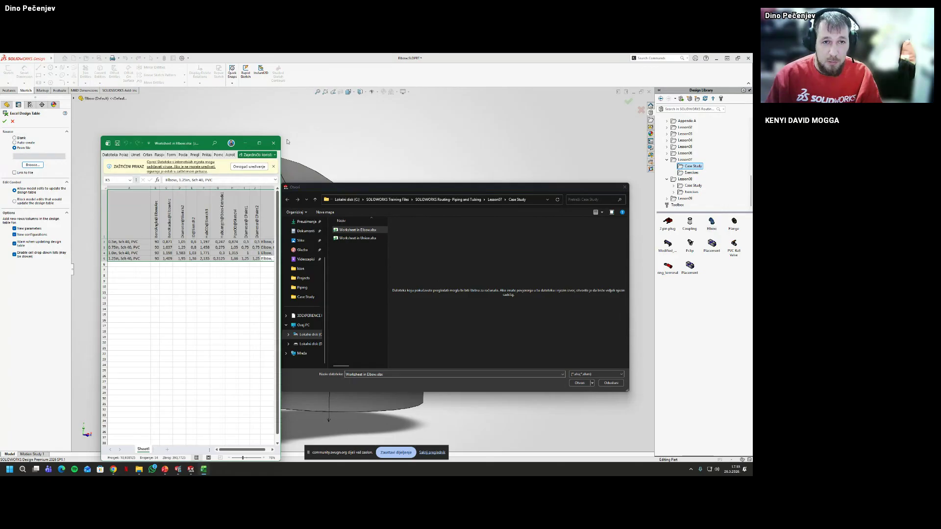
pyautogui.click(273, 142)
pyautogui.doubleClick(357, 230)
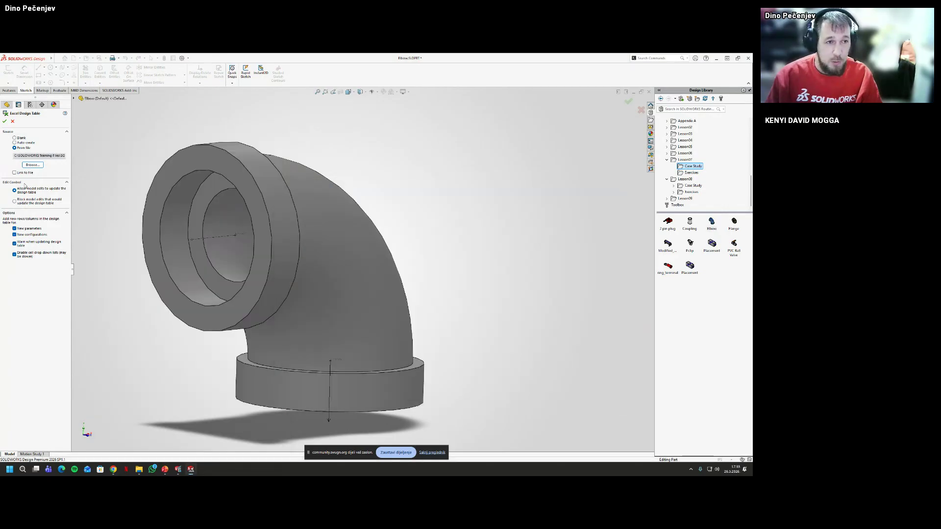
pyautogui.click(4, 122)
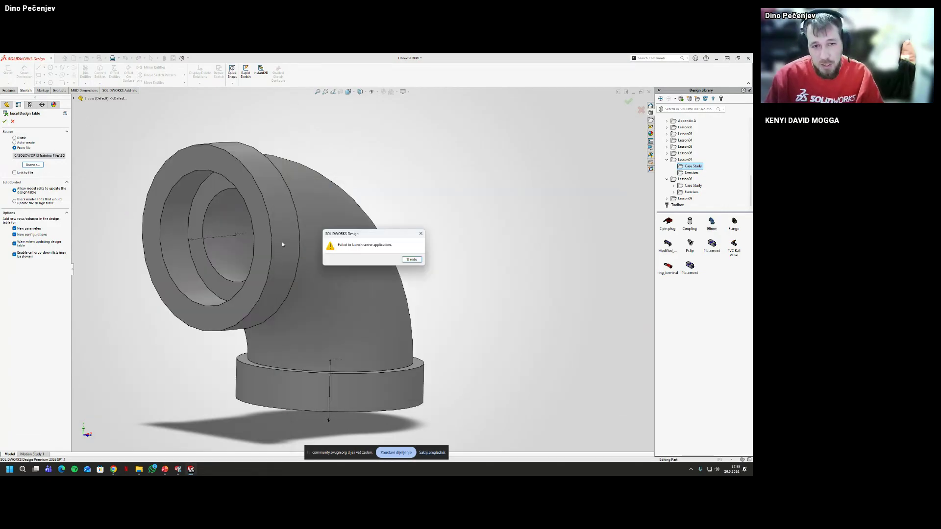
pyautogui.click(411, 260)
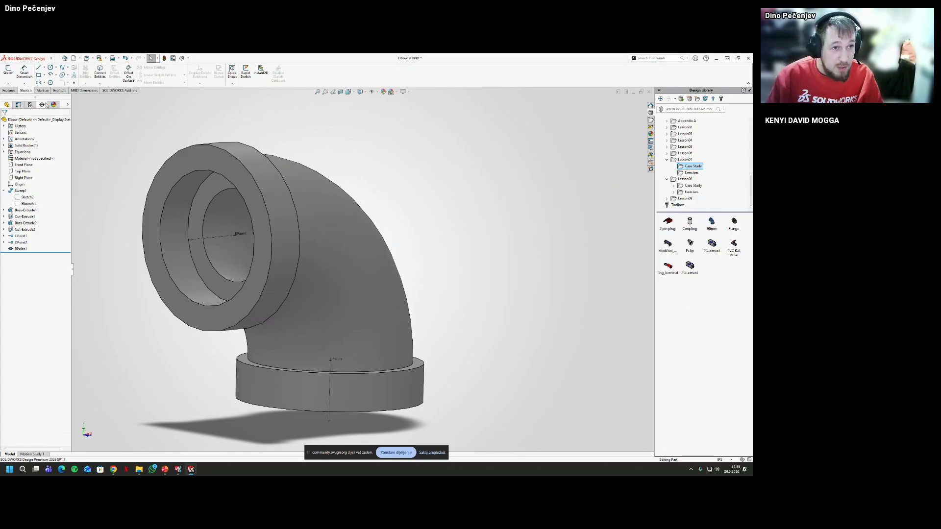
# Check the part's configurations and retry creating the design table from the Worksheet in Elbow file through the routing wizard
pyautogui.click(30, 105)
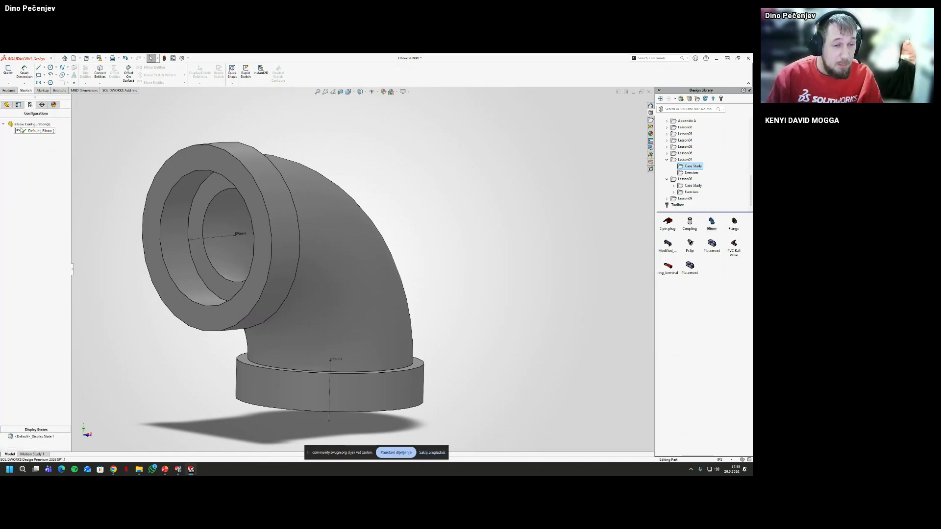
pyautogui.click(179, 471)
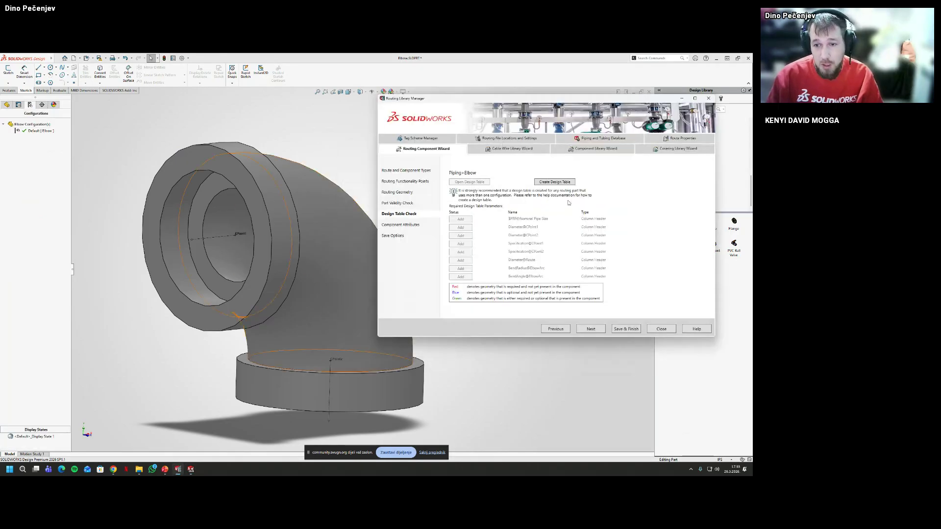
pyautogui.click(554, 182)
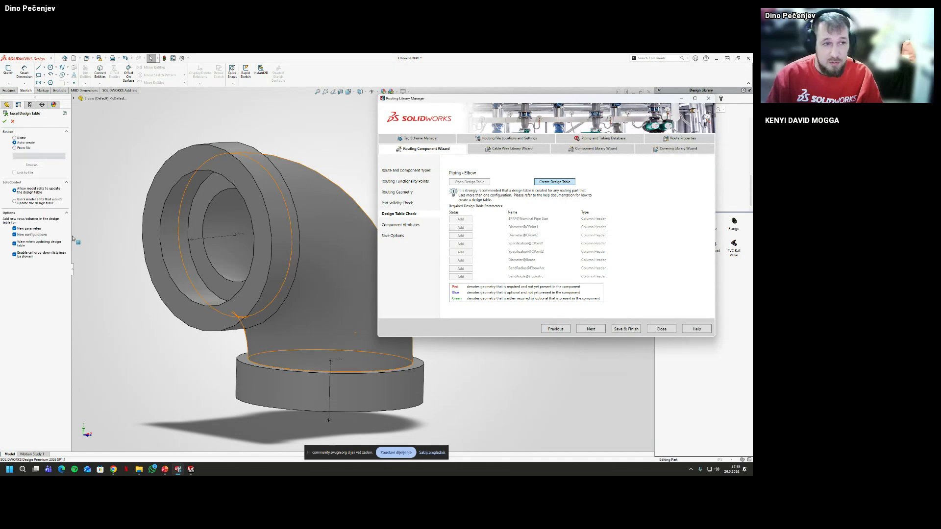
pyautogui.click(14, 147)
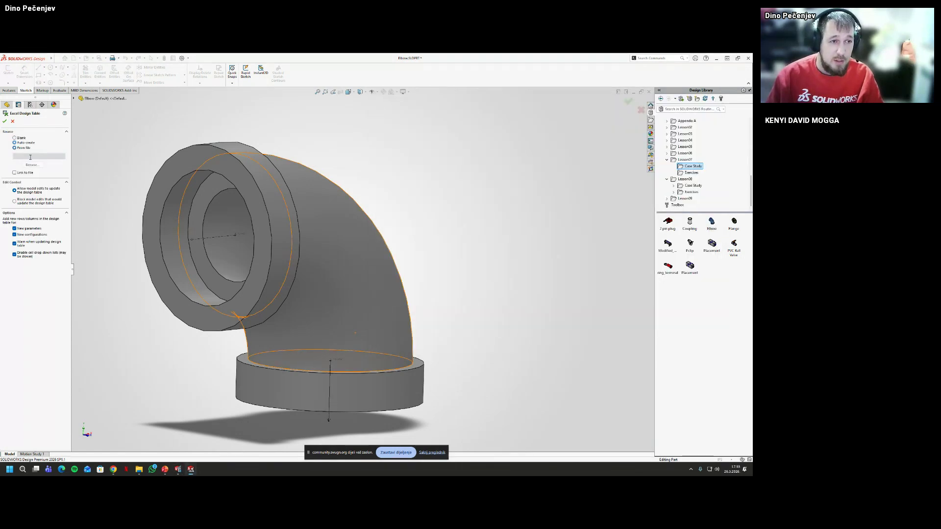
pyautogui.click(32, 165)
pyautogui.click(363, 230)
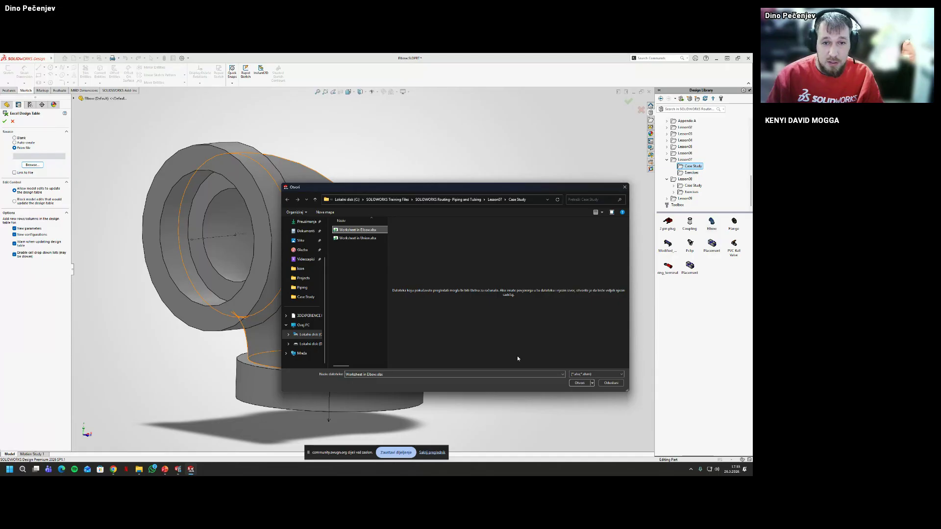
pyautogui.click(579, 383)
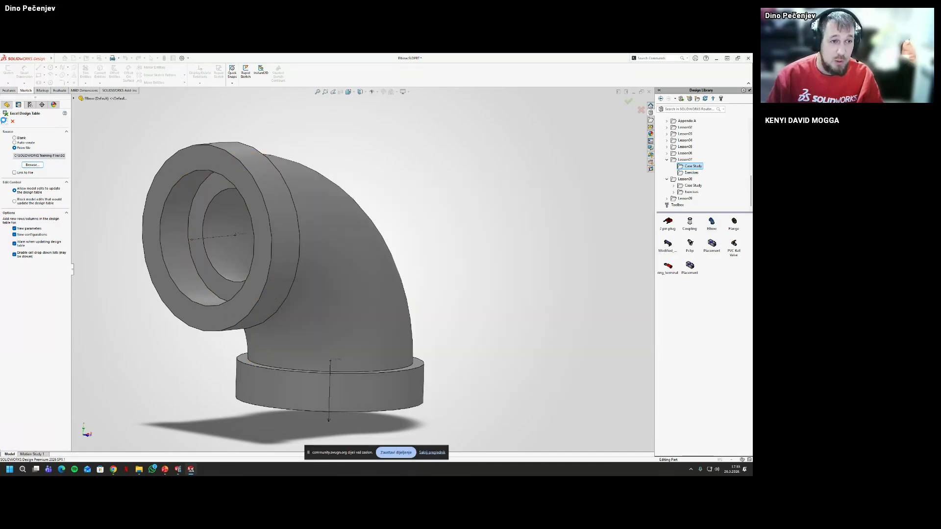
pyautogui.click(4, 121)
pyautogui.click(412, 259)
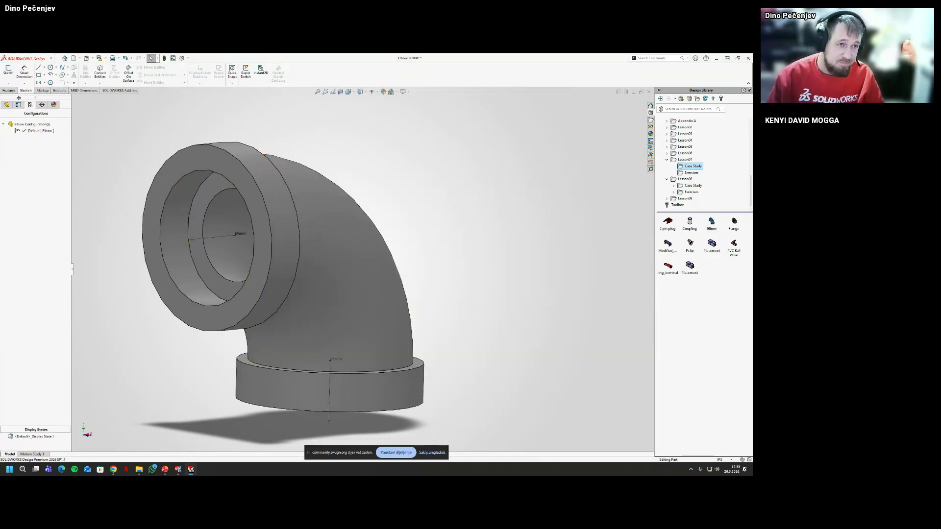
# Save the Elbow part without a design table
pyautogui.moveTo(260, 196); pyautogui.dragTo(145, 192, button='middle')
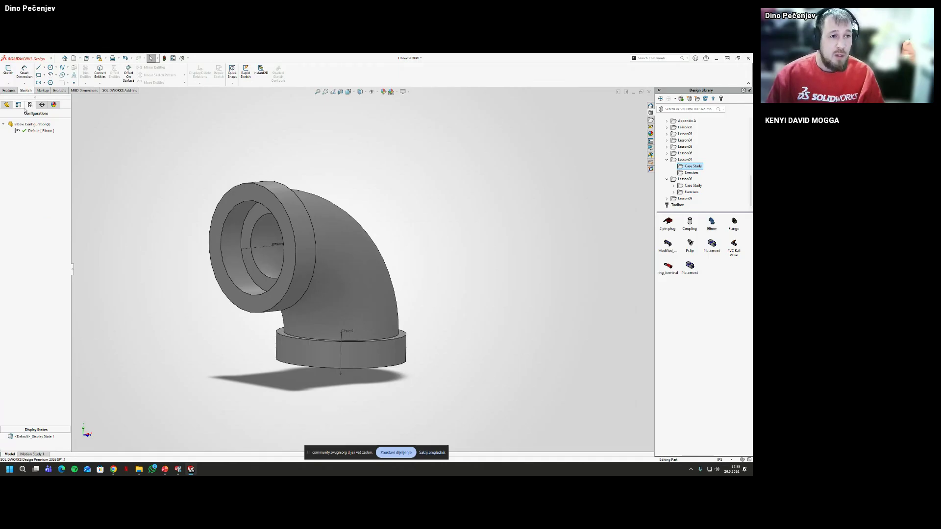
pyautogui.rightClick(32, 131)
pyautogui.rightClick(29, 124)
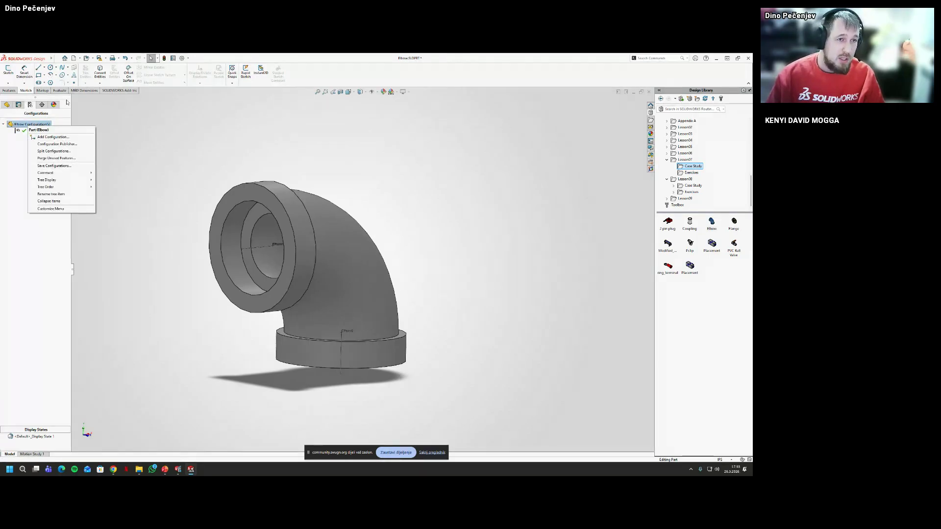
pyautogui.click(206, 142)
pyautogui.hotkey('ctrl', 's')
pyautogui.press('Return')
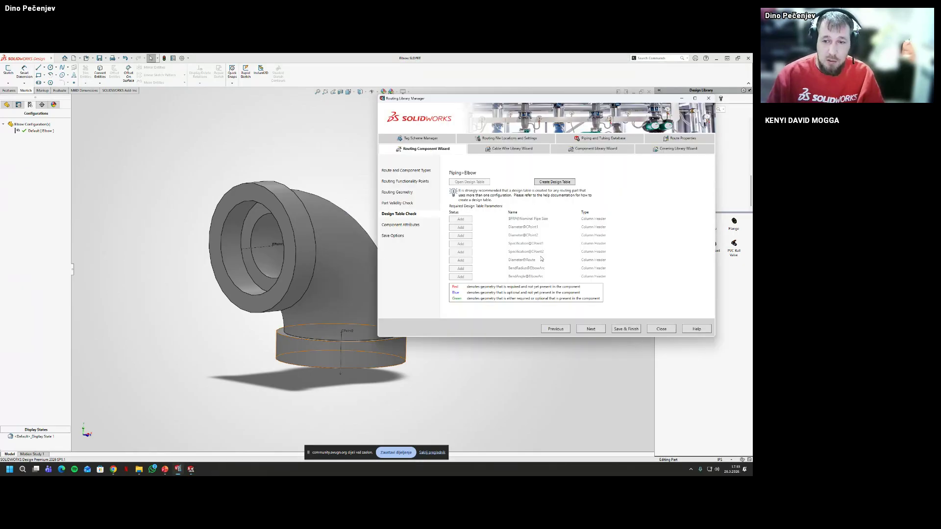
# Continue past the elbow's component attributes to the save options, and name the component PVC Elbow.SLDPRT
pyautogui.click(591, 327)
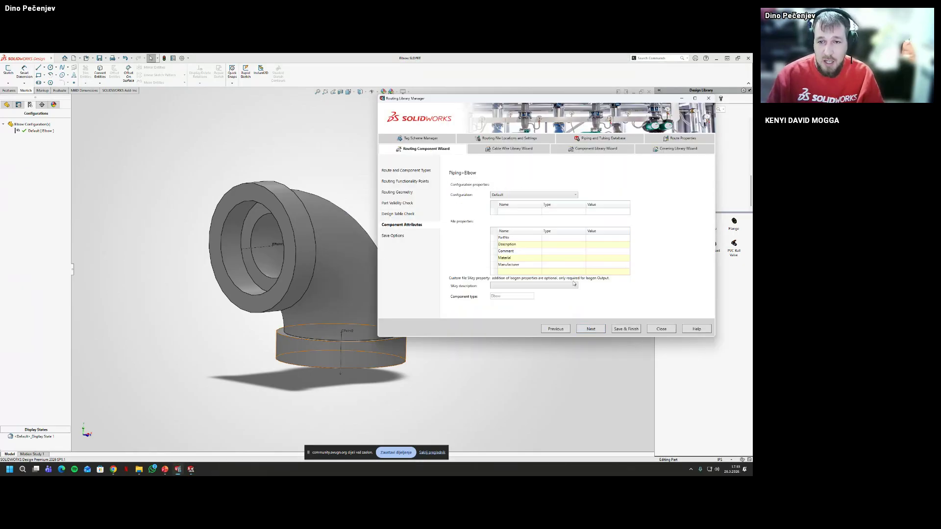
pyautogui.click(528, 196)
pyautogui.click(701, 286)
pyautogui.click(591, 329)
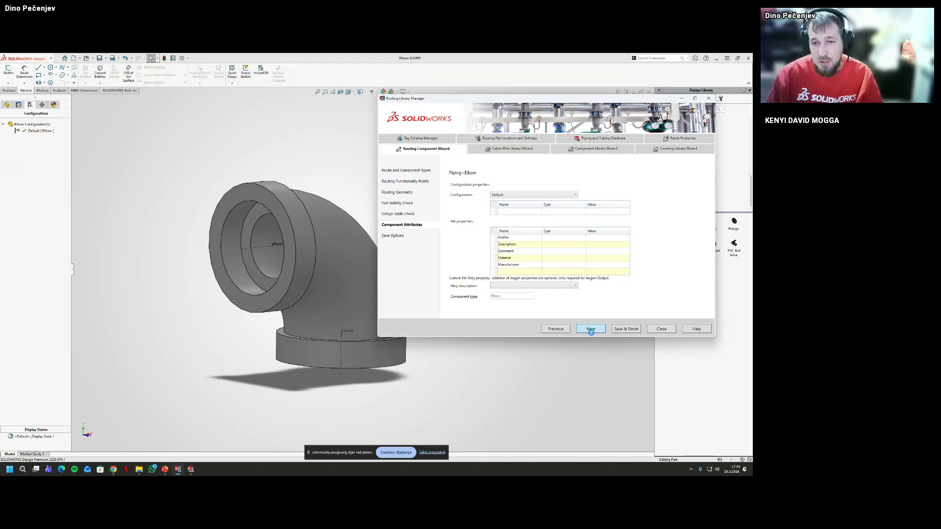
pyautogui.click(461, 199)
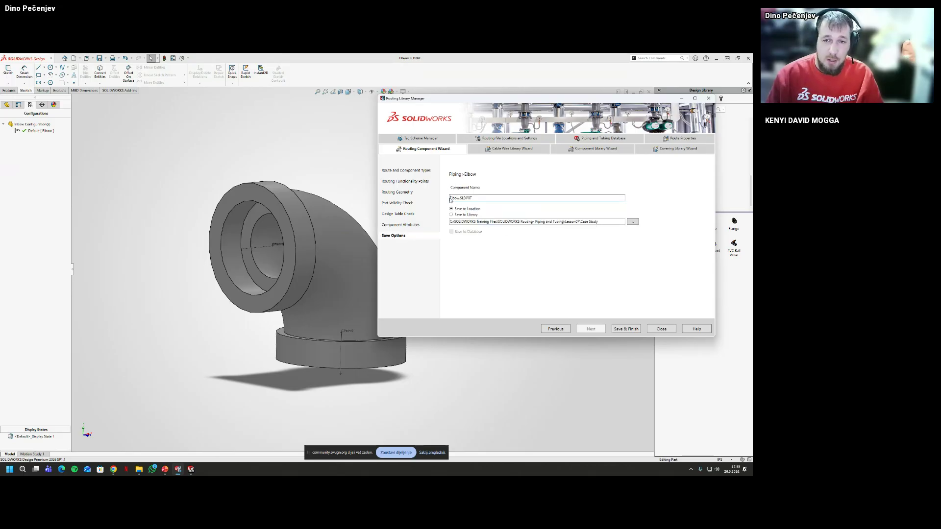
pyautogui.press('Home')
pyautogui.write('PVC')
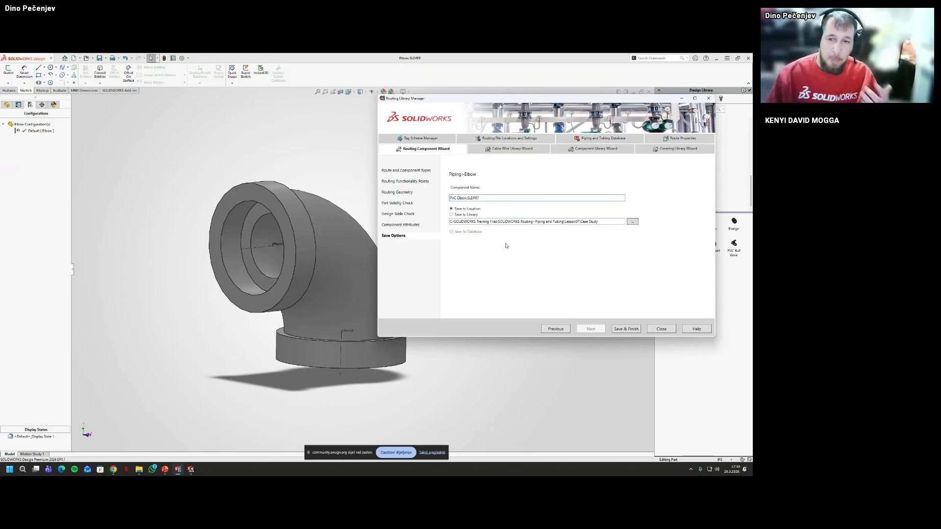
# Save the PVC Elbow to the routing library and its database, and close the part
pyautogui.click(452, 215)
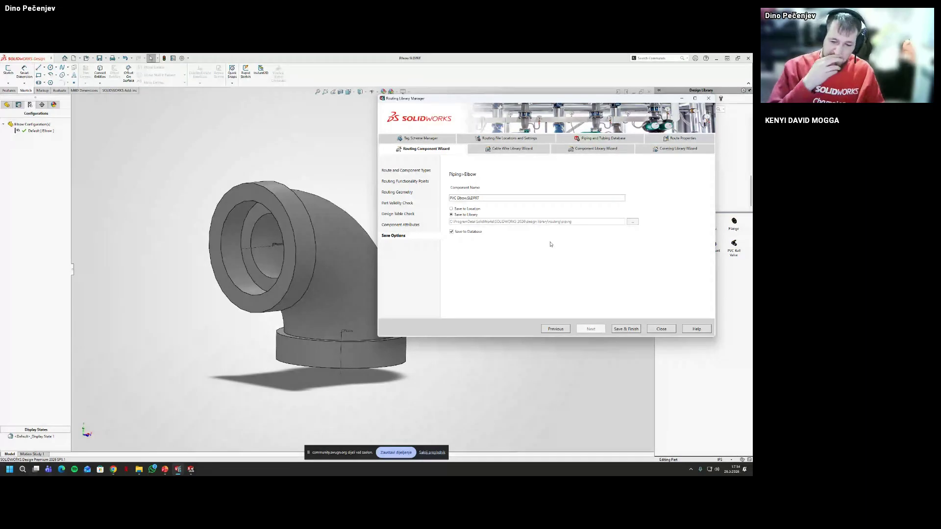
pyautogui.click(620, 330)
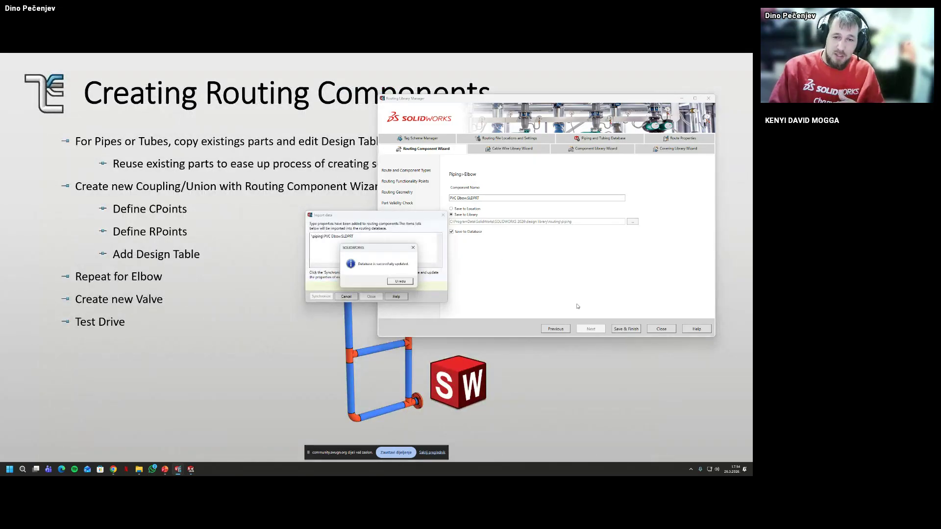
pyautogui.click(400, 282)
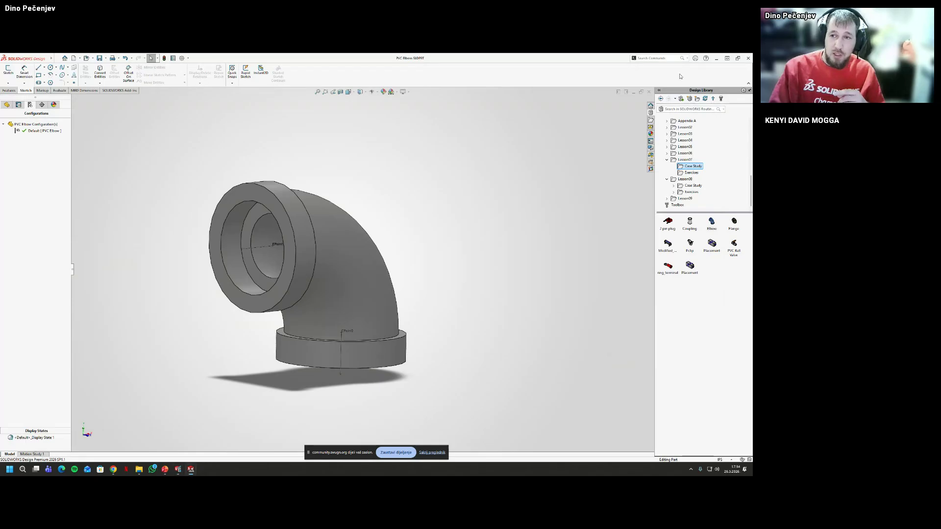
pyautogui.click(649, 93)
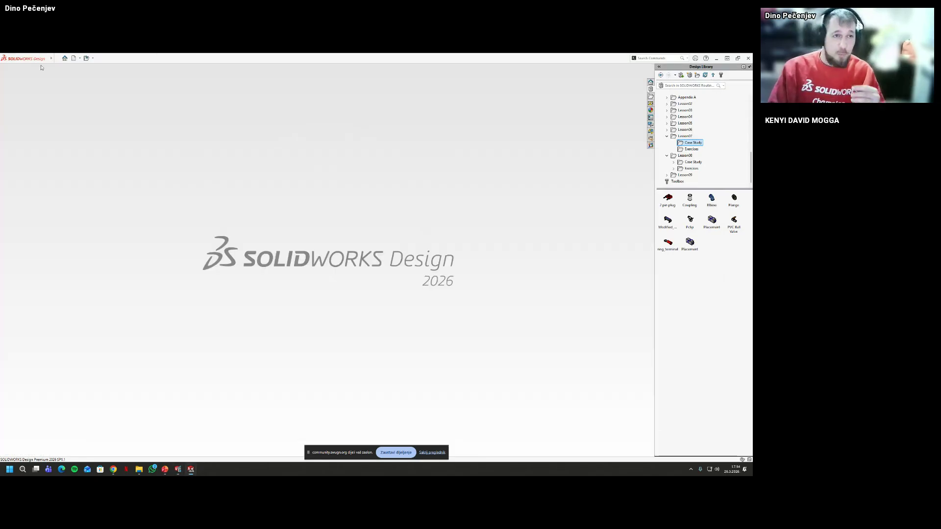
# Create a new empty assembly without inserting a starting component
pyautogui.moveTo(50, 60)
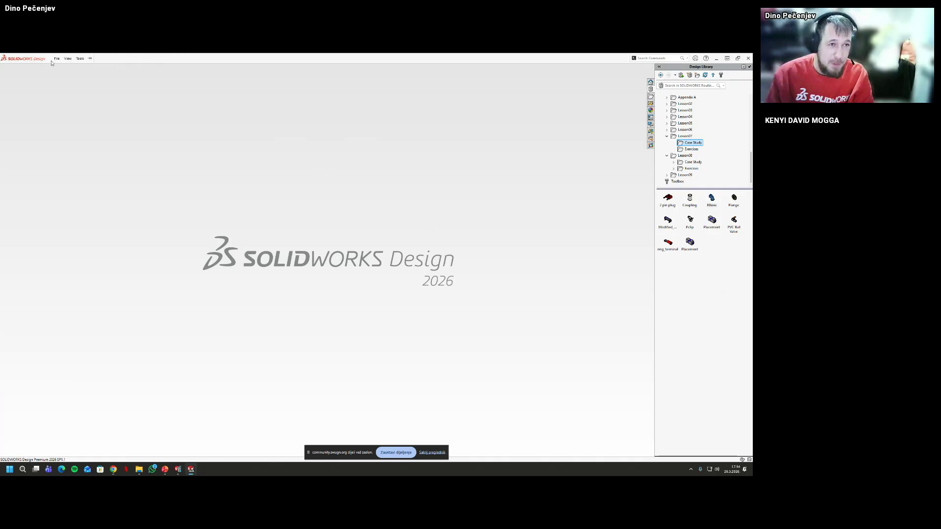
pyautogui.click(57, 59)
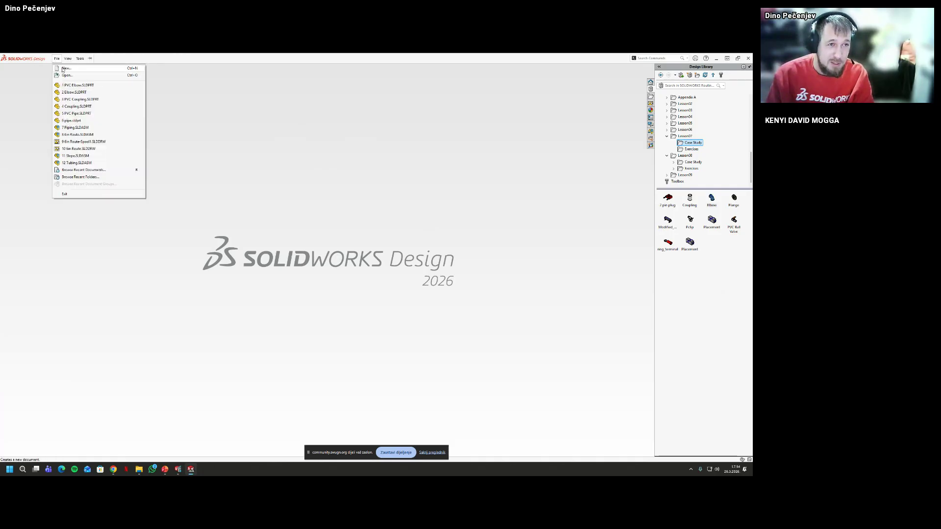
pyautogui.click(65, 68)
pyautogui.doubleClick(139, 167)
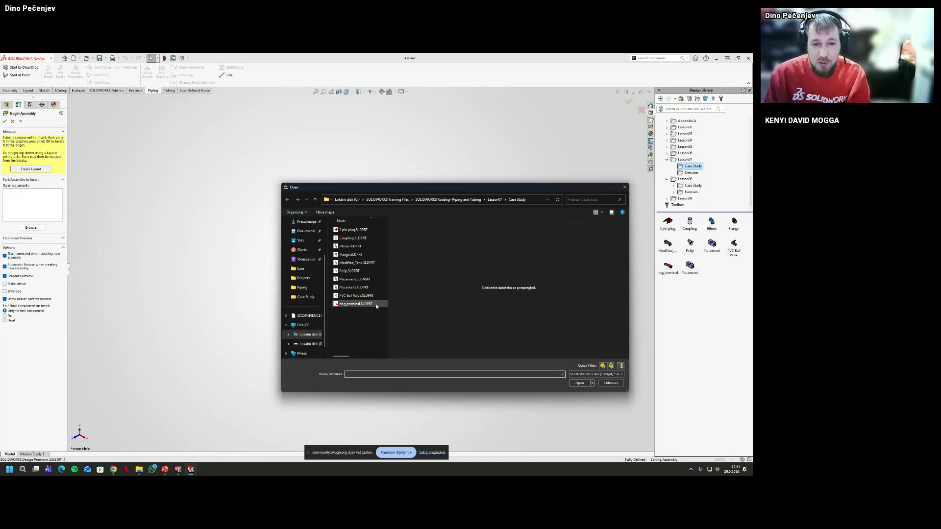
pyautogui.press('Escape')
pyautogui.press('Escape')
# Look through the Lesson05 to Lesson08 case study and exercise folders in the design library for a component to start a piping route
pyautogui.scroll(2, 689, 170)
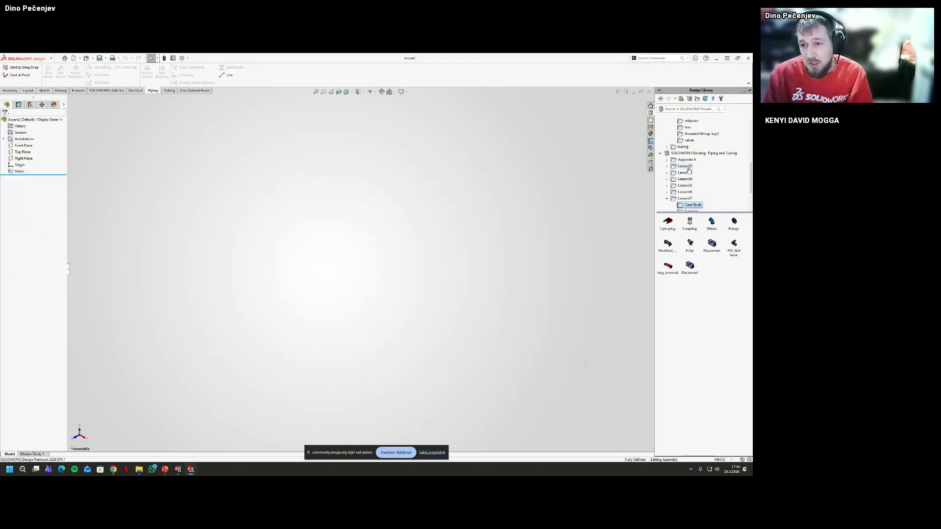
pyautogui.scroll(-2, 689, 170)
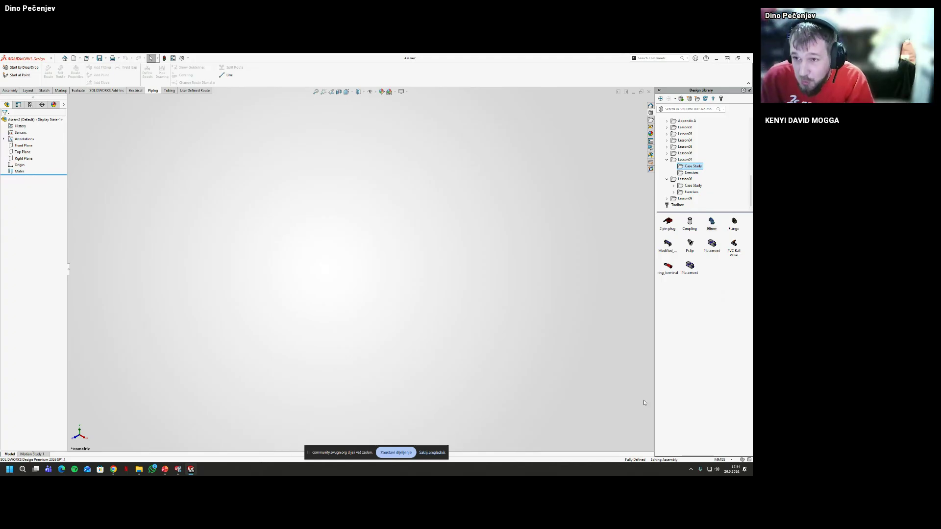
pyautogui.click(691, 172)
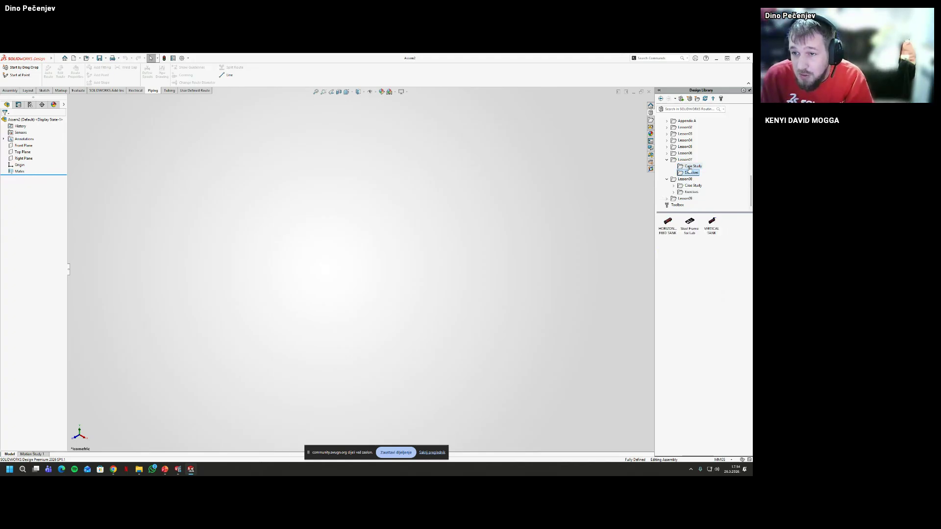
pyautogui.doubleClick(684, 153)
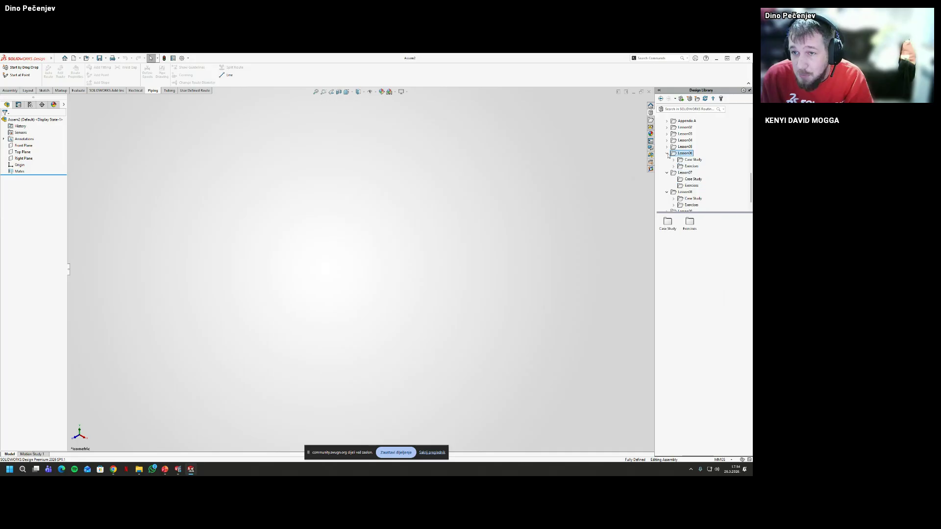
pyautogui.click(686, 160)
pyautogui.click(691, 226)
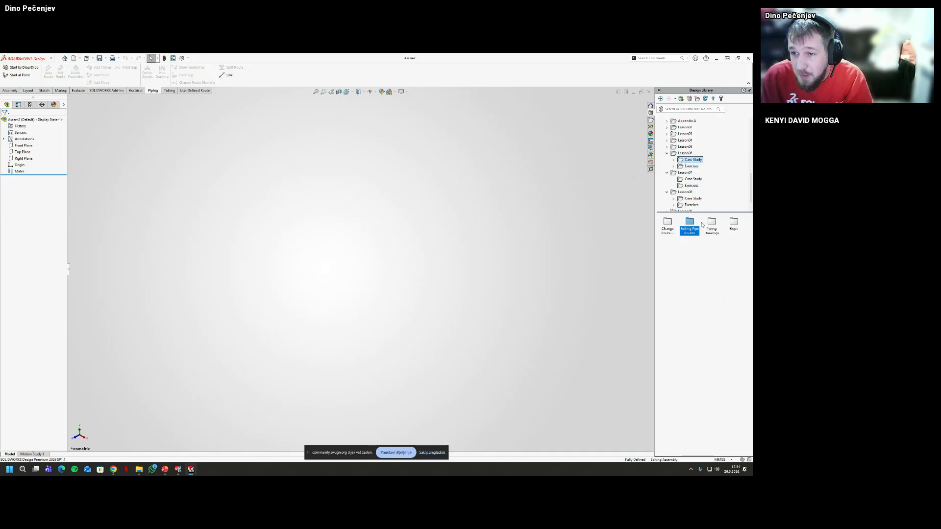
pyautogui.click(684, 172)
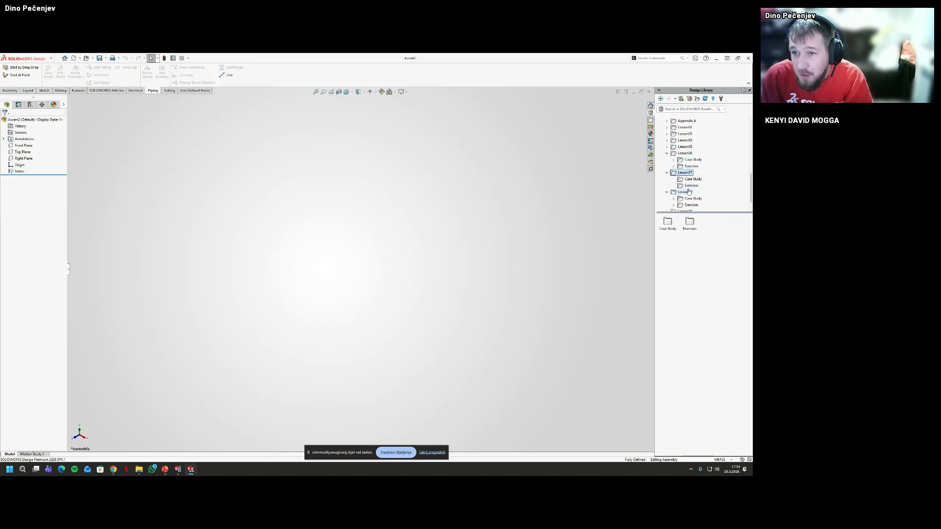
pyautogui.click(684, 192)
pyautogui.click(693, 198)
pyautogui.click(689, 234)
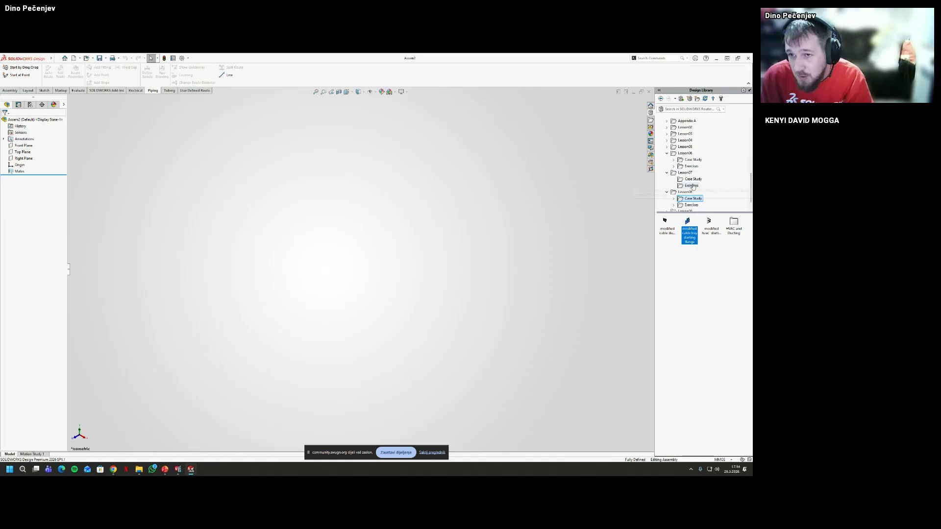
pyautogui.scroll(-1, 686, 190)
pyautogui.click(667, 133)
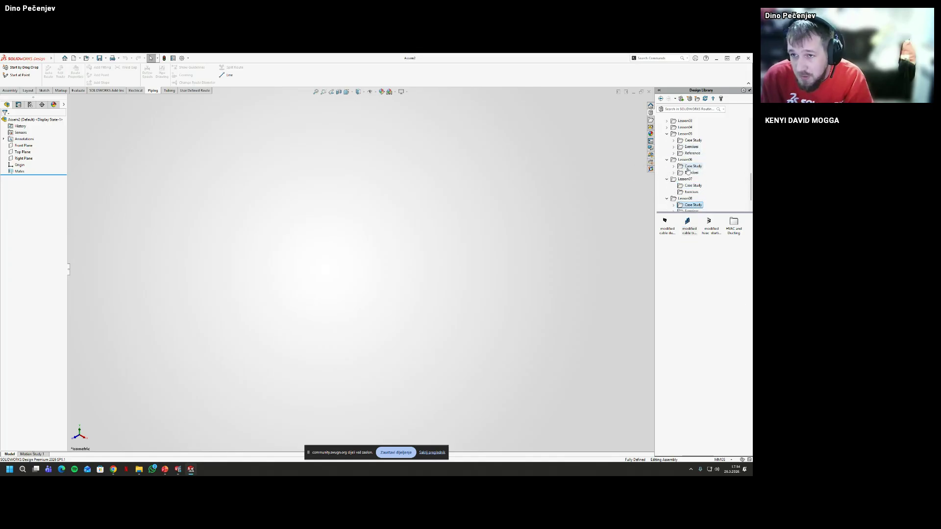
pyautogui.doubleClick(693, 167)
pyautogui.doubleClick(692, 198)
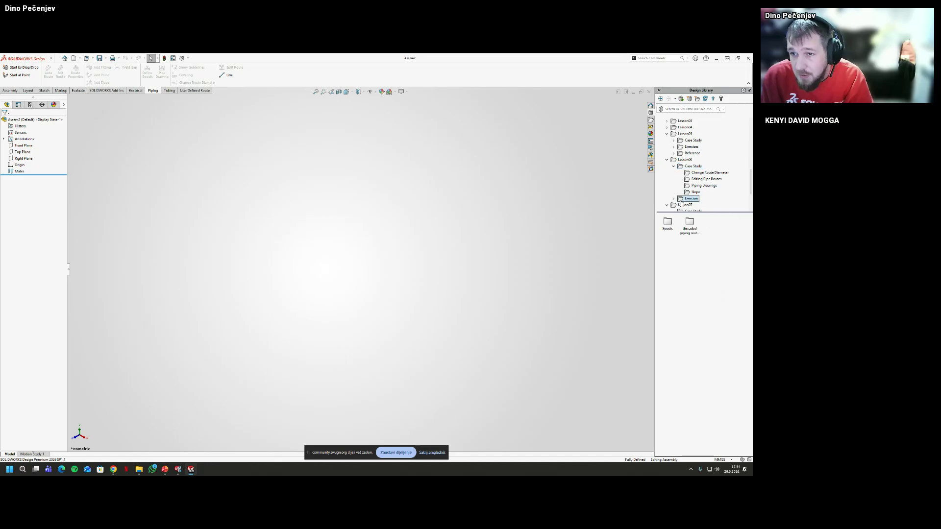
pyautogui.scroll(-2, 701, 192)
pyautogui.click(693, 199)
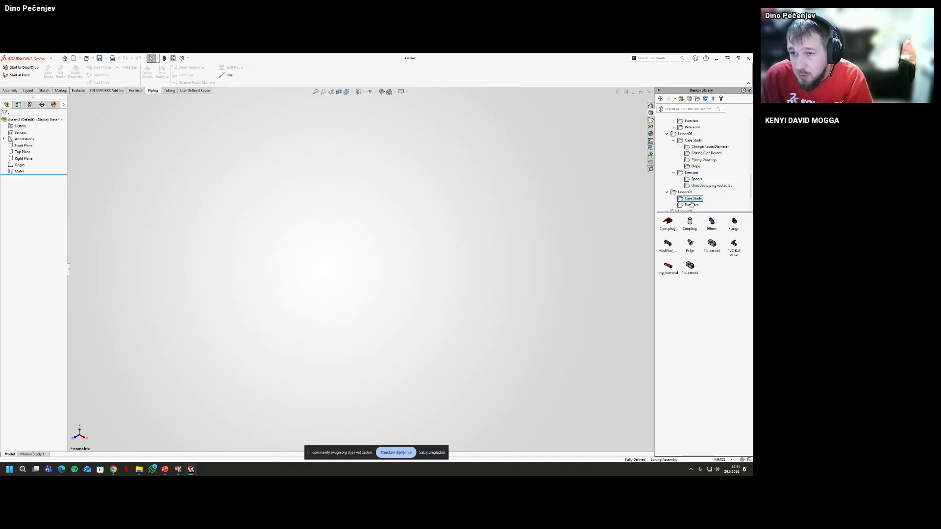
pyautogui.scroll(-2, 722, 202)
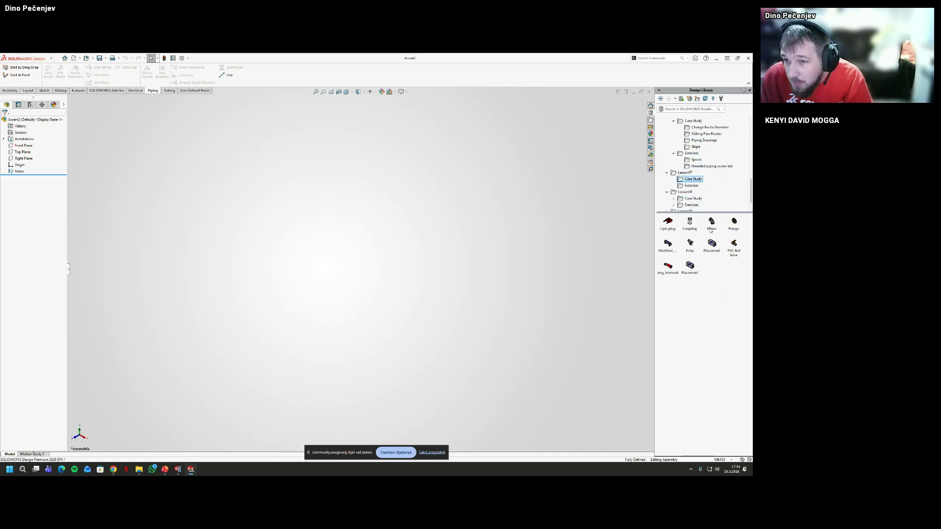
# Insert the Flange part from the Lesson07 Case Study folder into the empty assembly
pyautogui.click(734, 223)
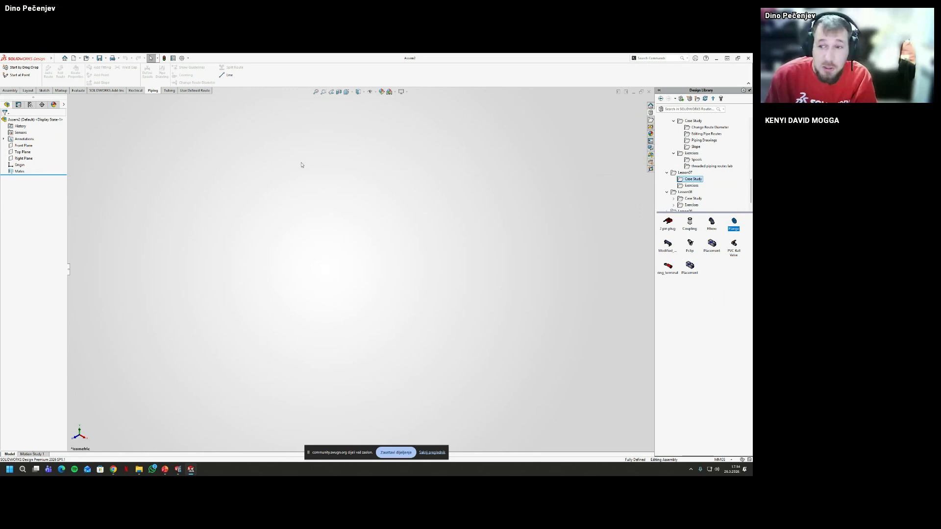
pyautogui.moveTo(302, 166); pyautogui.dragTo(429, 275)
pyautogui.moveTo(261, 282); pyautogui.dragTo(260, 278)
pyautogui.press('Escape')
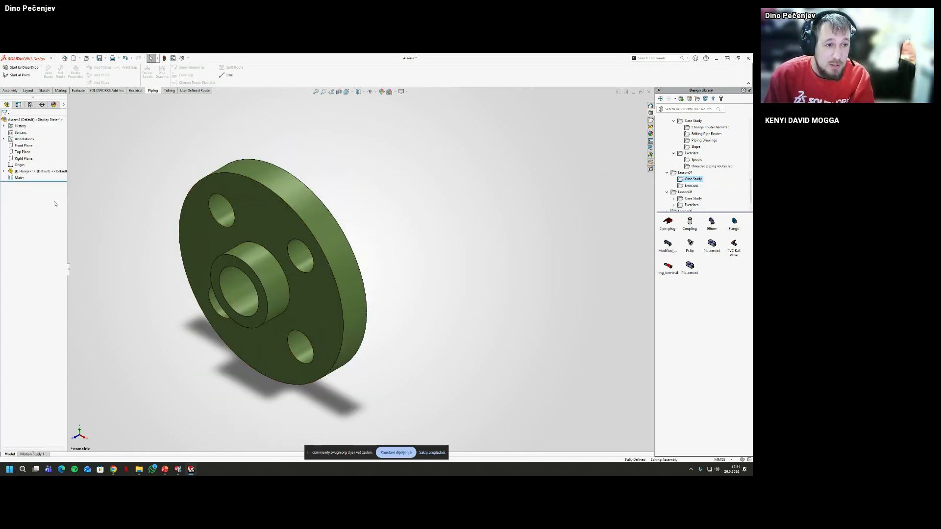
# Check in the add-ins list whether SOLIDWORKS Routing is loaded, and close the list
pyautogui.click(188, 60)
pyautogui.click(196, 81)
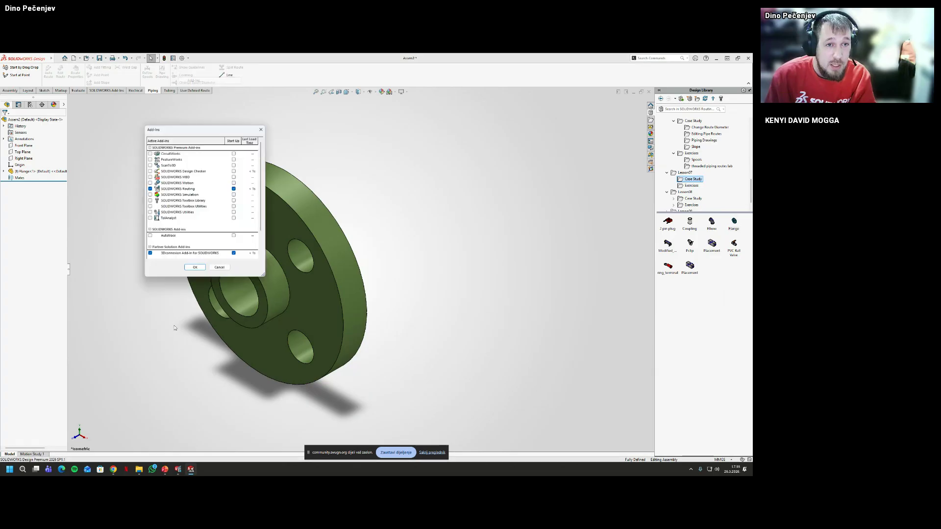
pyautogui.click(190, 253)
pyautogui.click(195, 268)
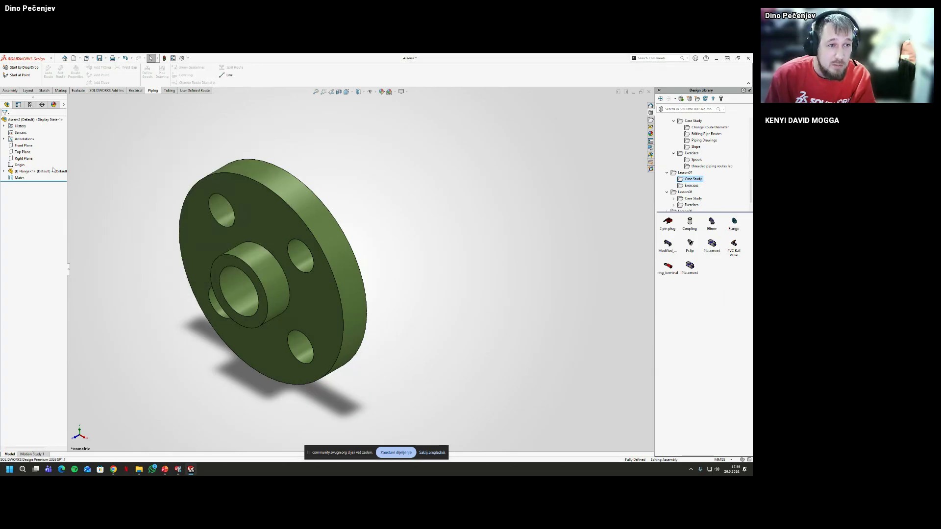
# Delete the case study flange from the assembly
pyautogui.click(253, 279)
pyautogui.press('Delete')
# Insert the slip on weld flange from the library's piping flanges folder, using the Slip On Flange 150-NPS1.5 configuration
pyautogui.scroll(10, 686, 167)
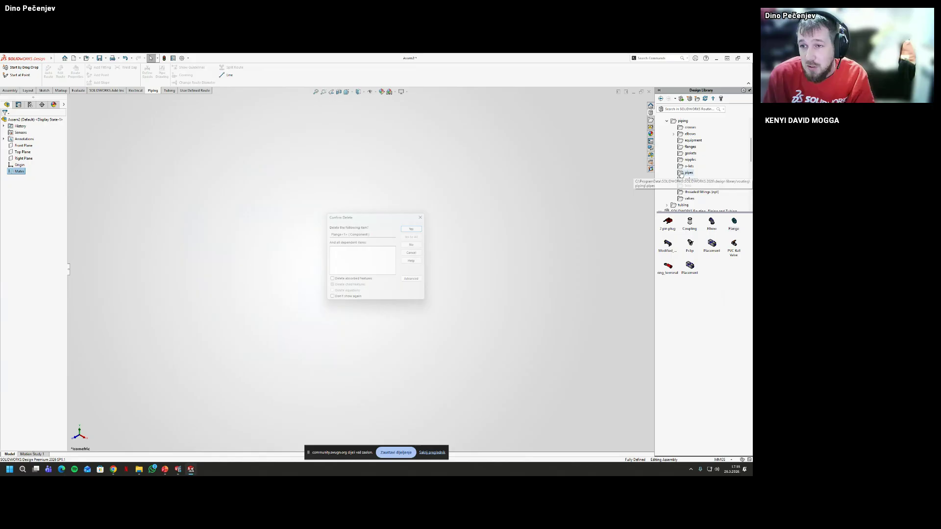
pyautogui.click(690, 146)
pyautogui.click(668, 223)
pyautogui.moveTo(219, 279); pyautogui.dragTo(239, 275)
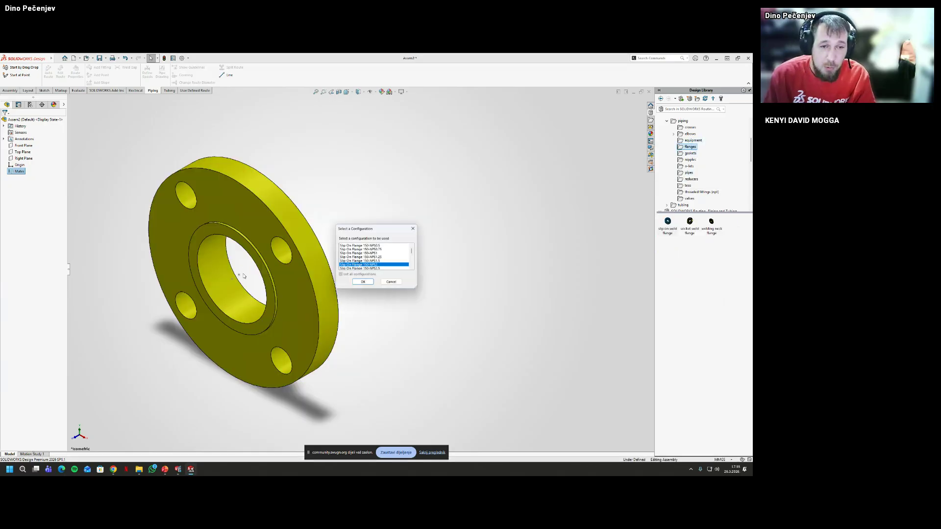
pyautogui.click(381, 261)
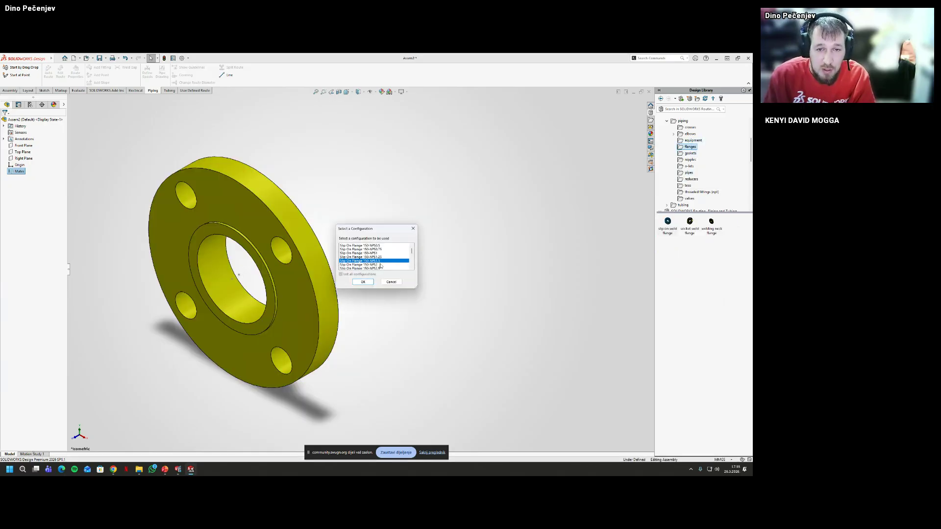
pyautogui.click(363, 282)
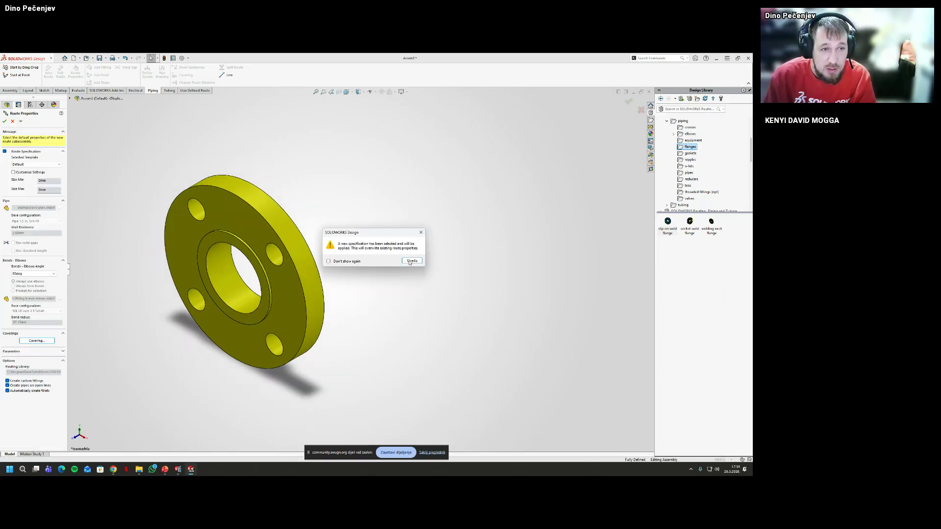
# Turn off the route specification and choose PVC Pipe.SLDPRT as the pipe for the new route
pyautogui.click(411, 261)
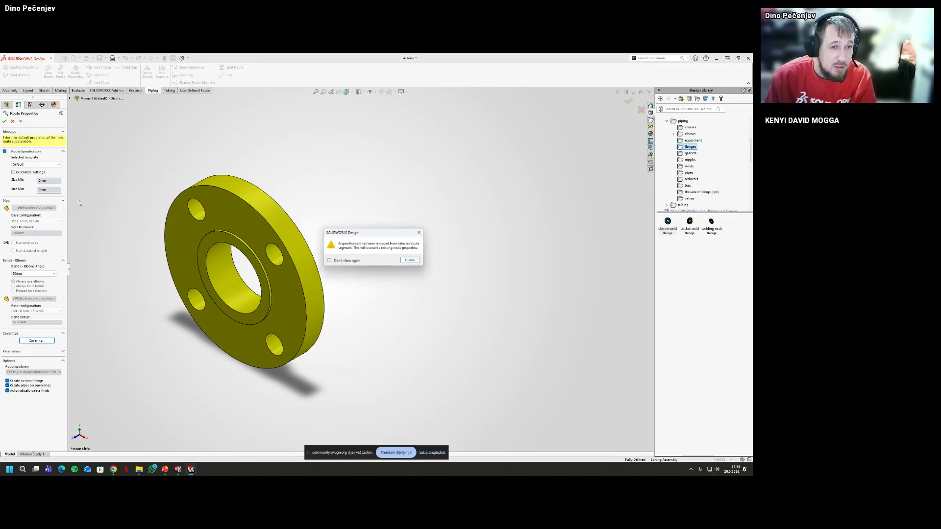
pyautogui.click(409, 261)
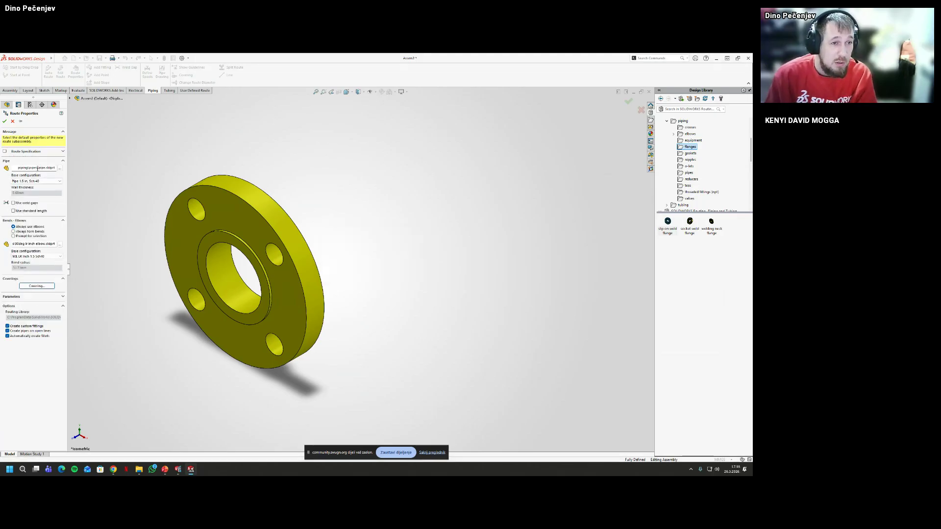
pyautogui.click(60, 168)
pyautogui.click(338, 239)
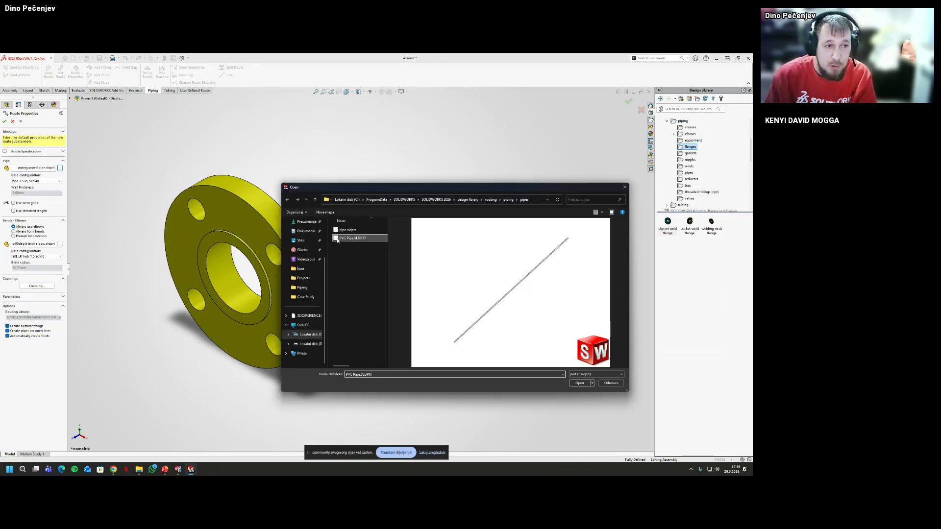
pyautogui.doubleClick(337, 239)
# Choose PVC Elbow.SLDPRT from the piping folder as the route's elbow, try to pick its base configuration, and accept the route properties
pyautogui.click(60, 244)
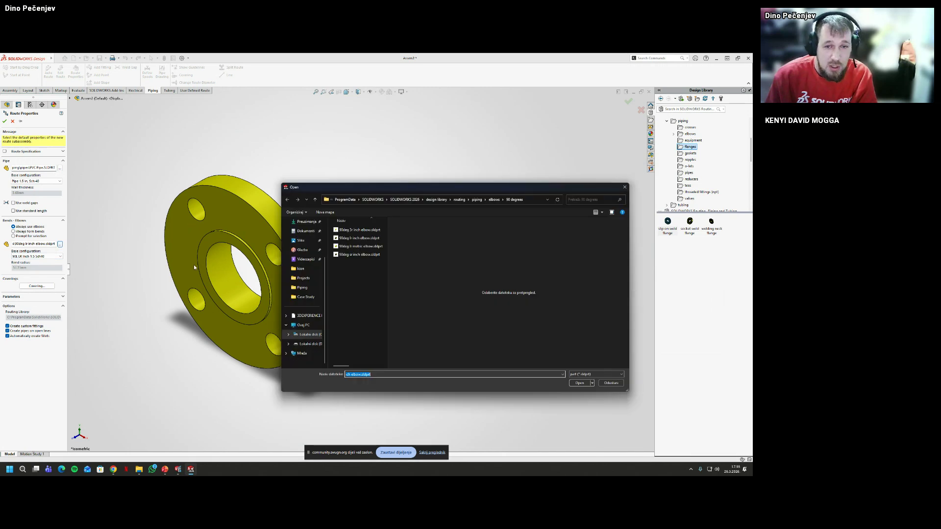
pyautogui.click(477, 200)
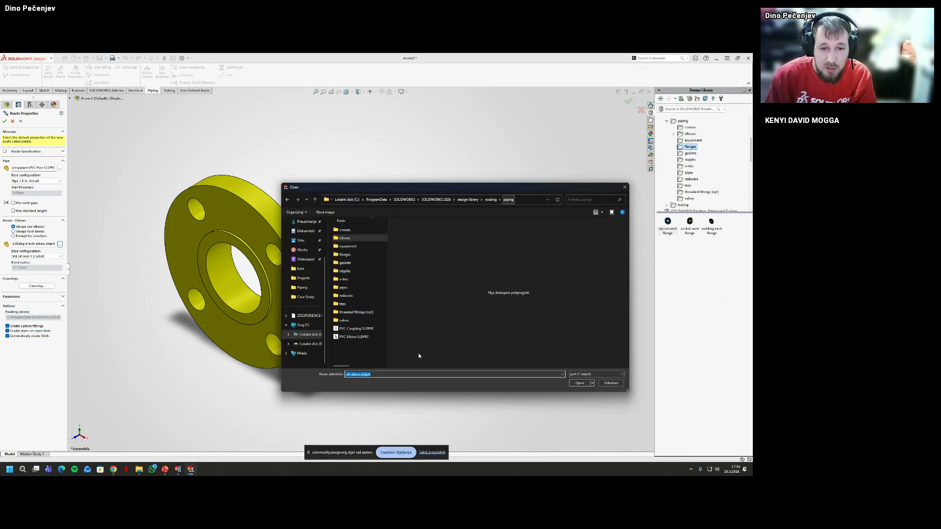
pyautogui.doubleClick(357, 337)
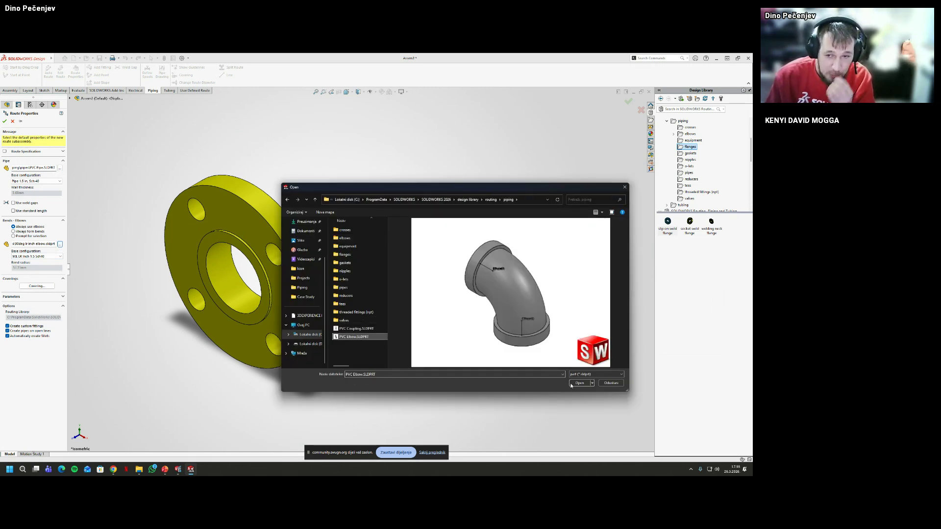
pyautogui.click(411, 258)
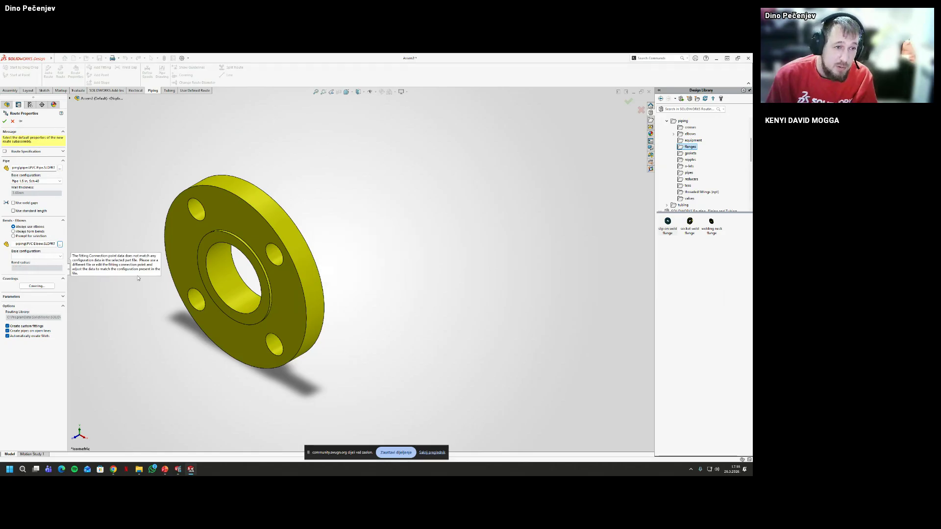
pyautogui.click(54, 257)
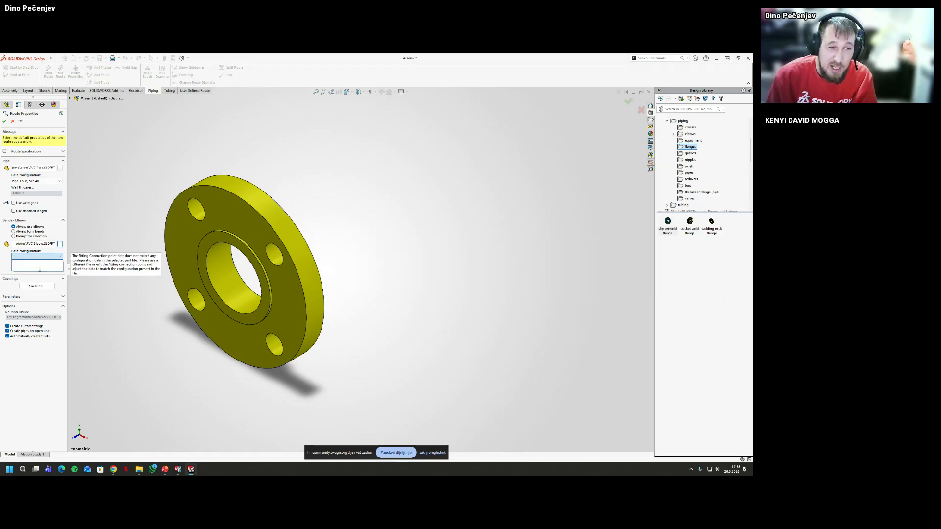
pyautogui.click(38, 268)
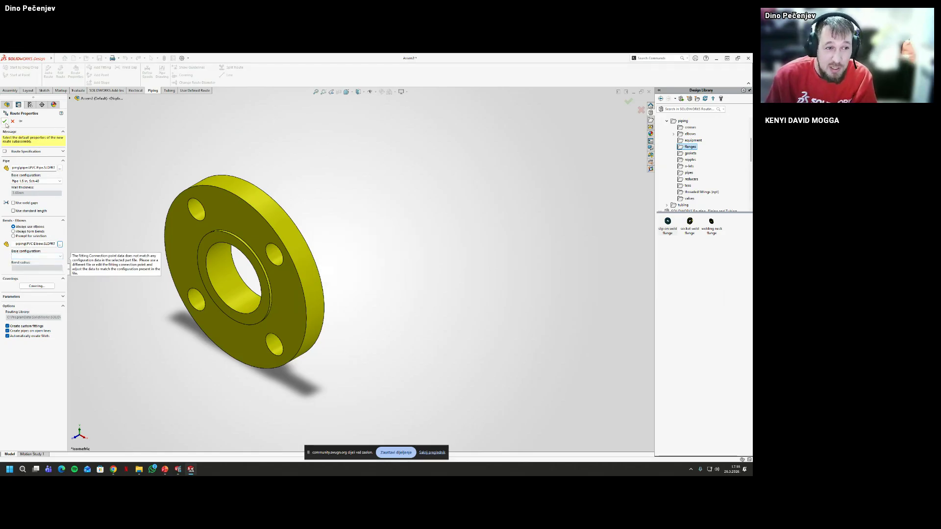
pyautogui.click(4, 121)
pyautogui.doubleClick(122, 165)
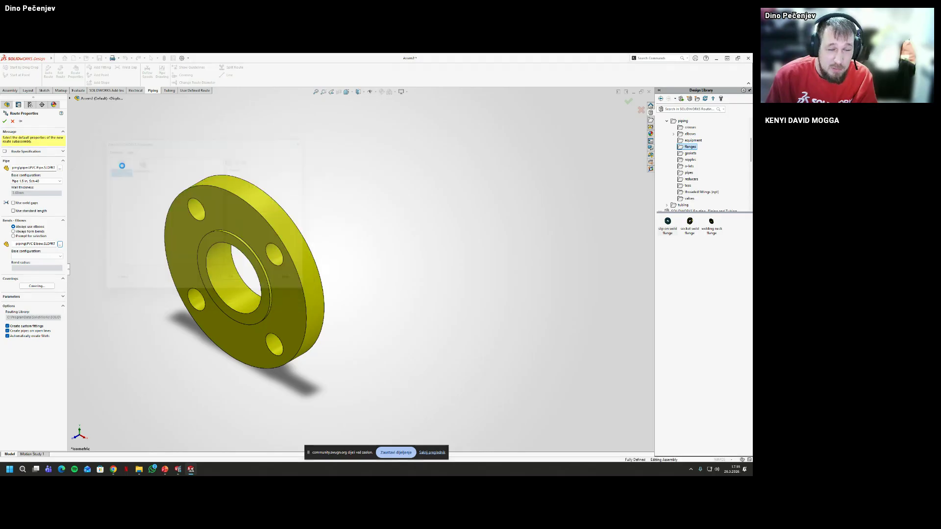
# Extend the straight pipe stub away from the flange and exit the route sketch and the route subassembly
pyautogui.scroll(4, 405, 225)
pyautogui.scroll(-2, 399, 228)
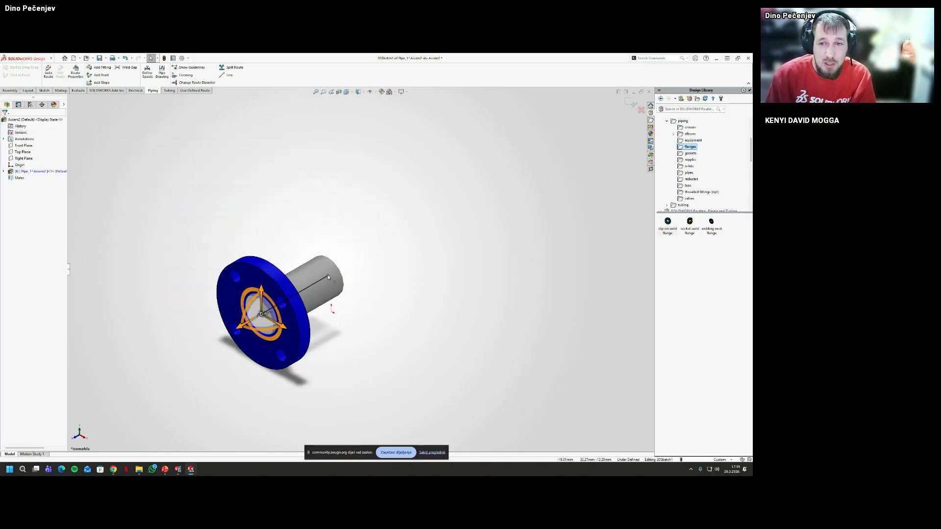
pyautogui.moveTo(327, 276); pyautogui.dragTo(569, 136)
pyautogui.scroll(5, 639, 156)
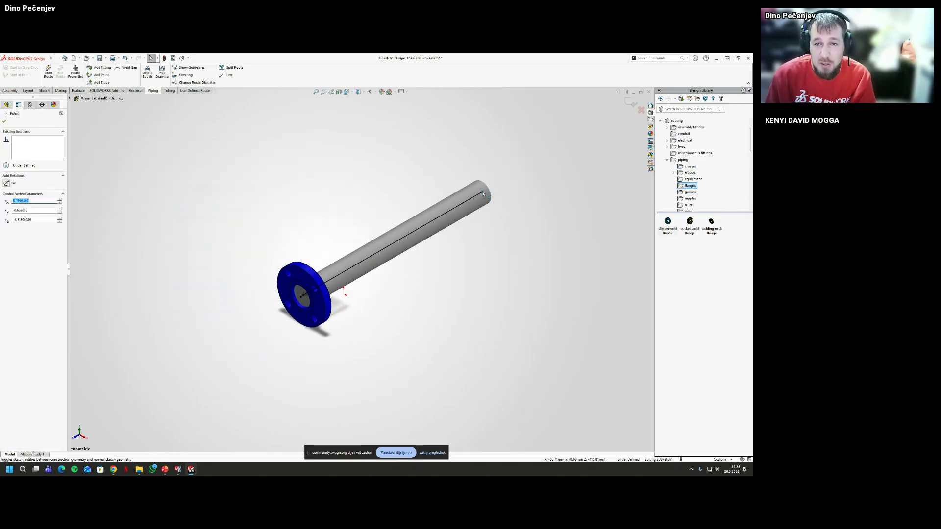
pyautogui.moveTo(483, 194); pyautogui.dragTo(643, 152)
pyautogui.click(634, 104)
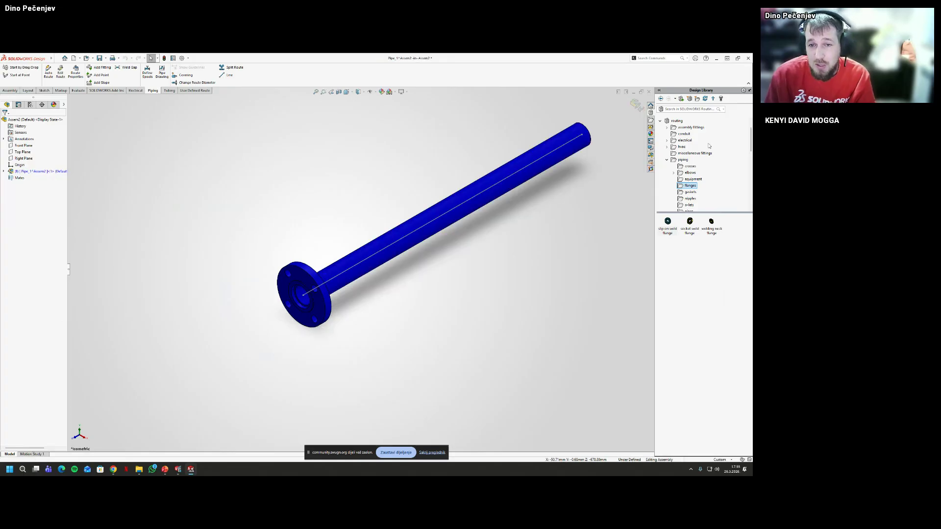
pyautogui.click(636, 106)
# Refresh the design library so the routing library's piping folder can list the newly created PVC components
pyautogui.click(453, 214)
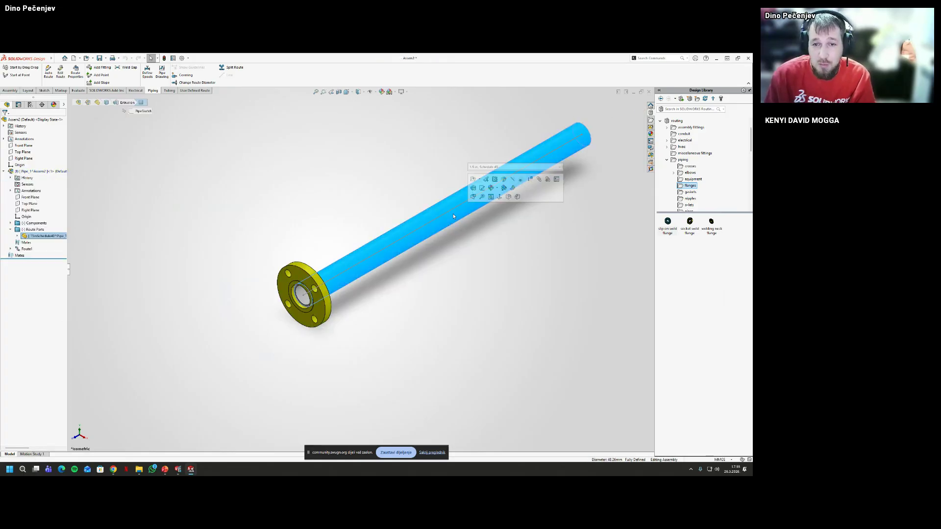
pyautogui.click(581, 349)
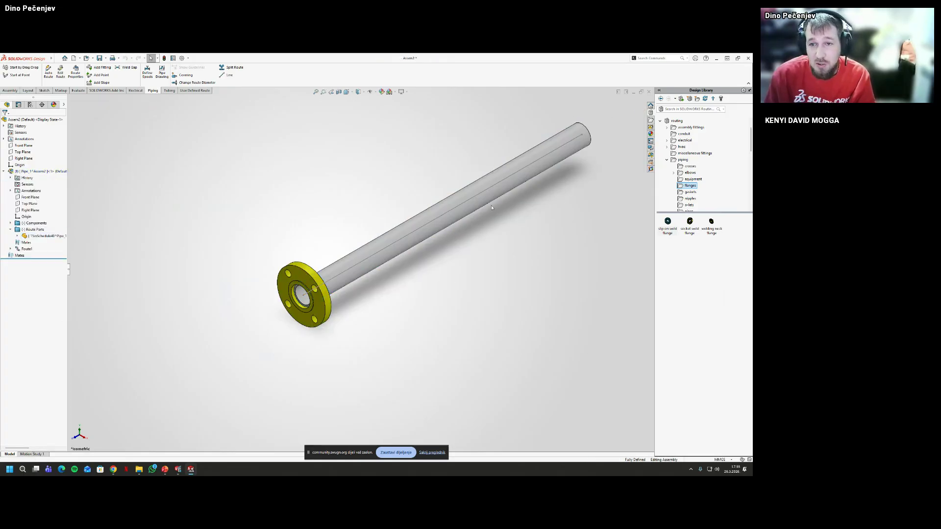
pyautogui.click(453, 231)
pyautogui.scroll(-3, 704, 190)
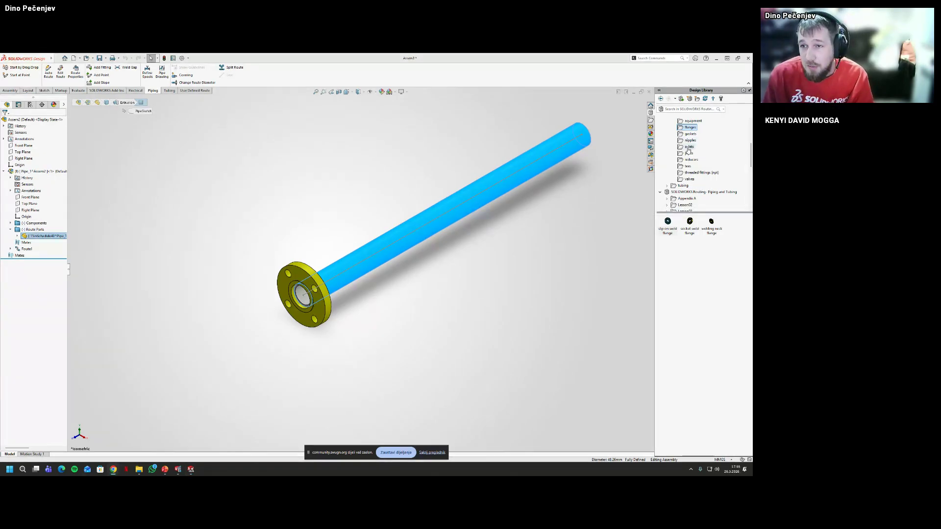
pyautogui.scroll(2, 719, 166)
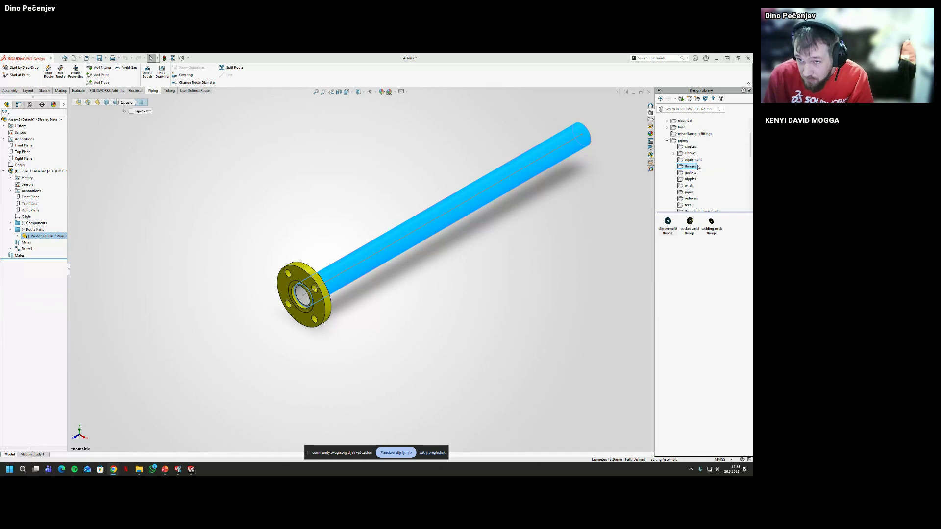
pyautogui.click(682, 140)
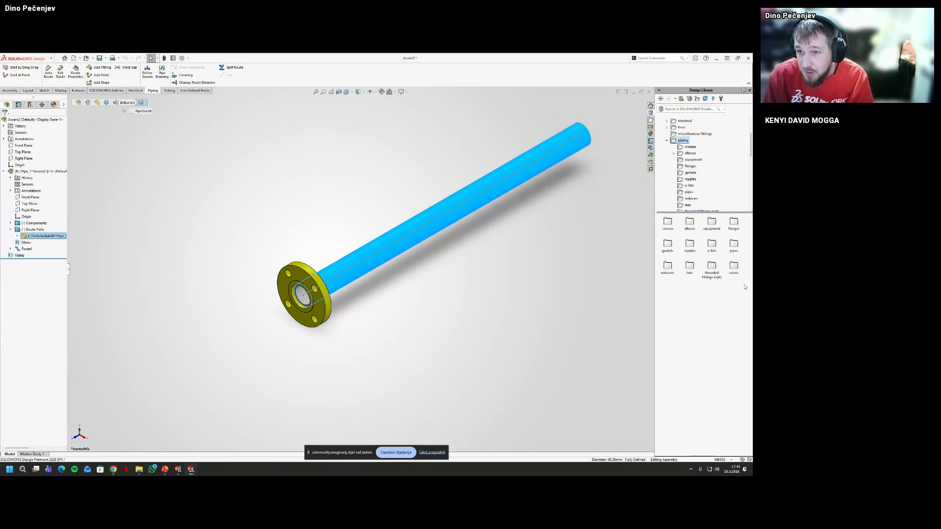
pyautogui.click(705, 98)
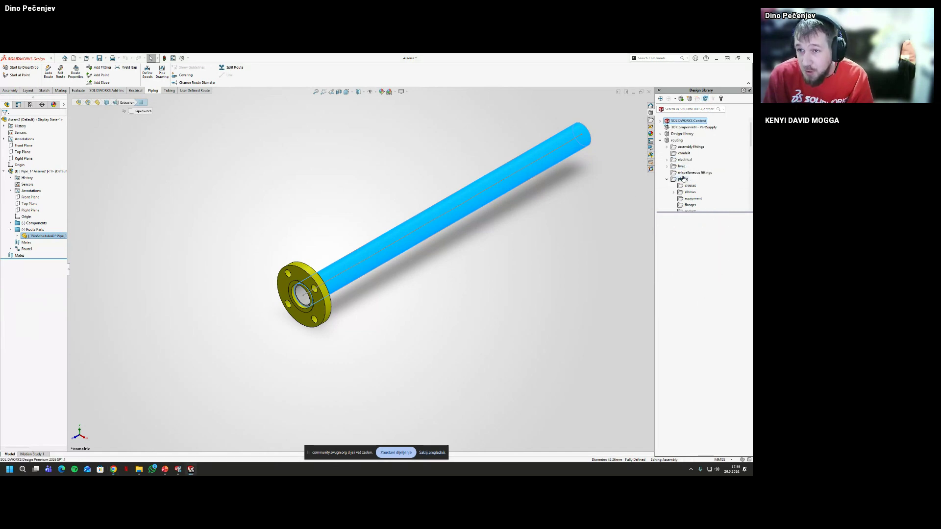
# Edit the route from the straight pipe, try to place the PVC Coupling at its middle, and leave the route sketch without saving
pyautogui.moveTo(667, 224); pyautogui.dragTo(462, 204)
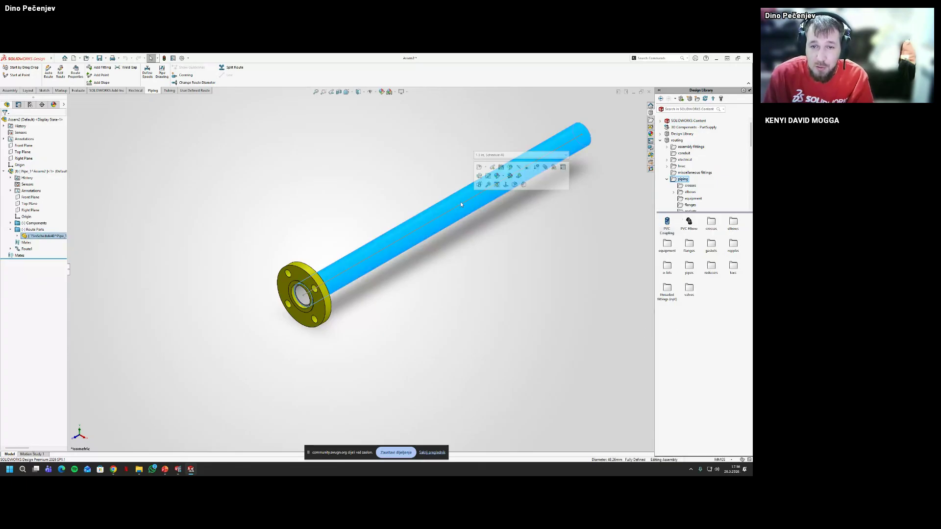
pyautogui.rightClick(461, 202)
pyautogui.click(477, 246)
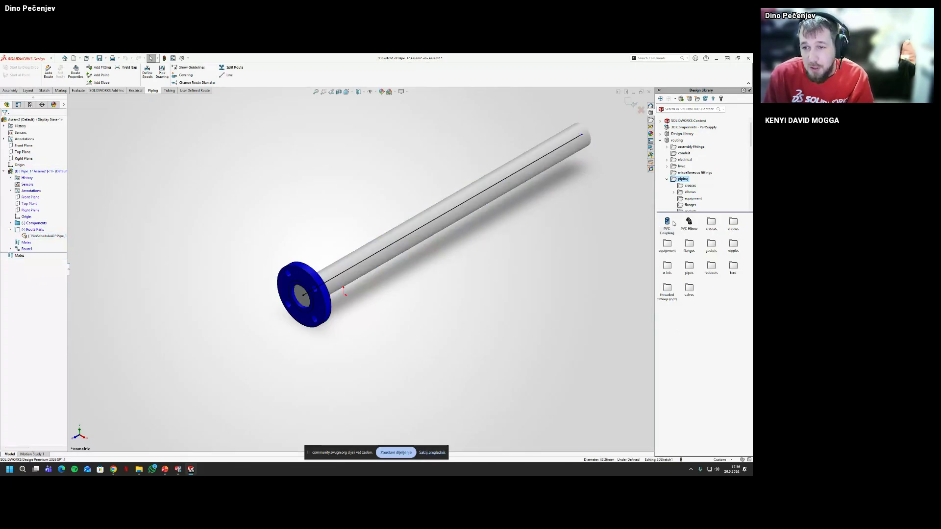
pyautogui.click(460, 208)
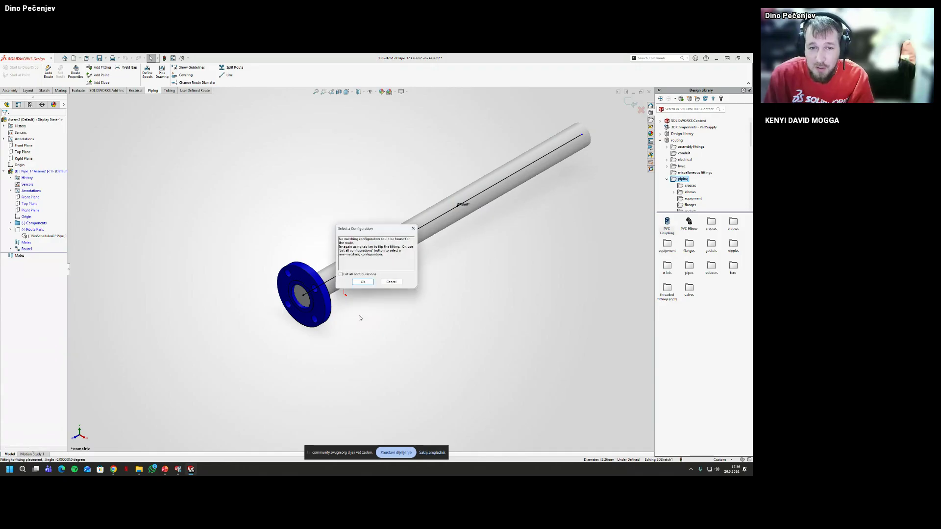
pyautogui.click(364, 283)
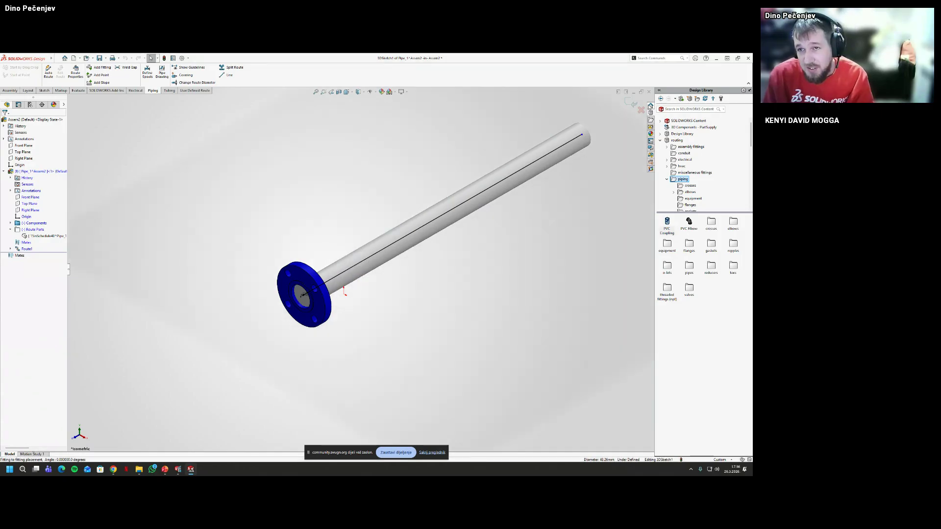
pyautogui.click(641, 110)
pyautogui.click(384, 263)
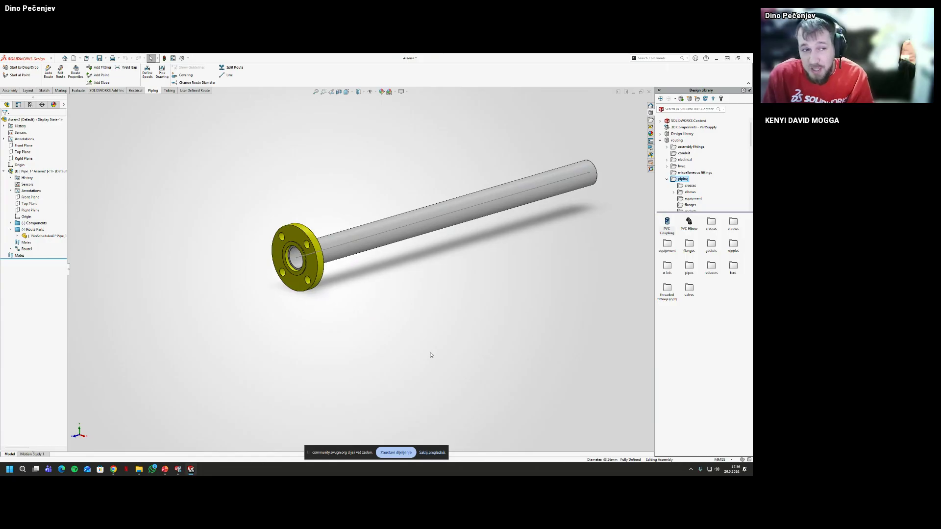
# Switch the route pipe's configuration to Pipe 1.5 in, Sch 40
pyautogui.click(44, 236)
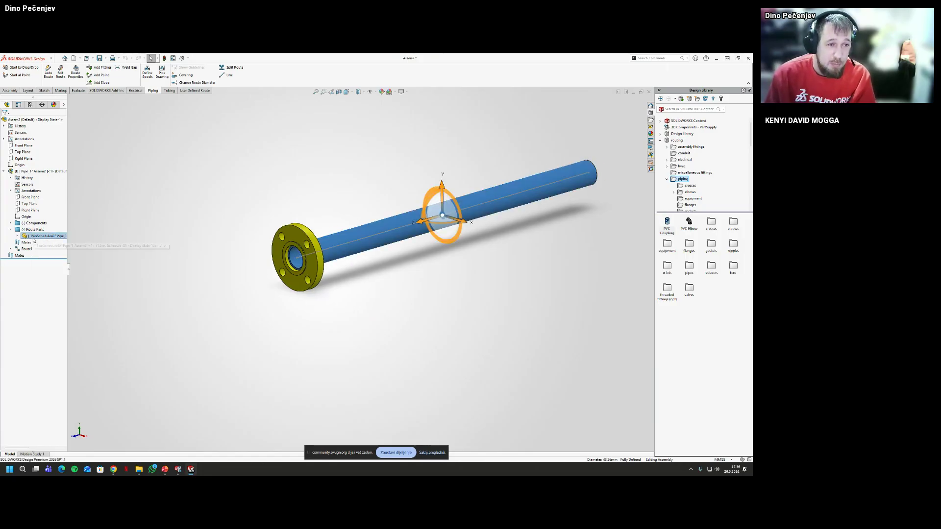
pyautogui.rightClick(45, 236)
pyautogui.click(61, 209)
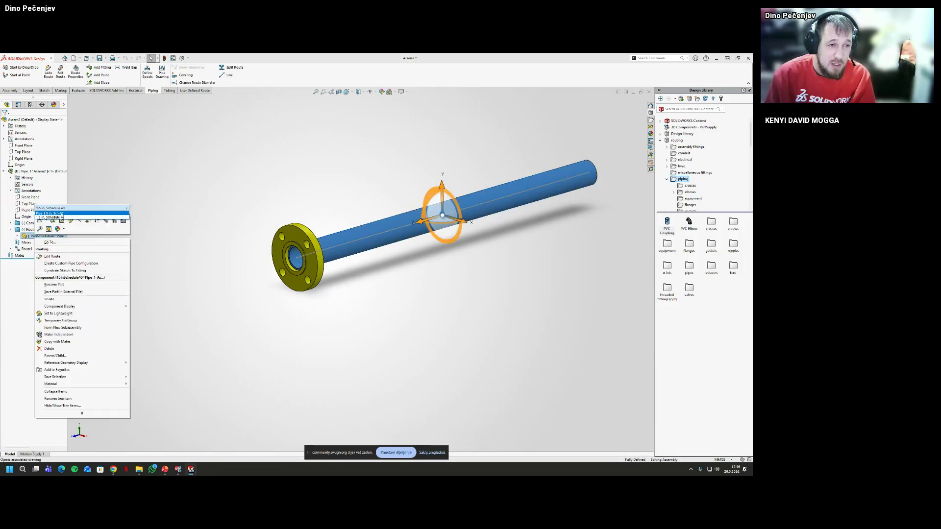
pyautogui.click(69, 214)
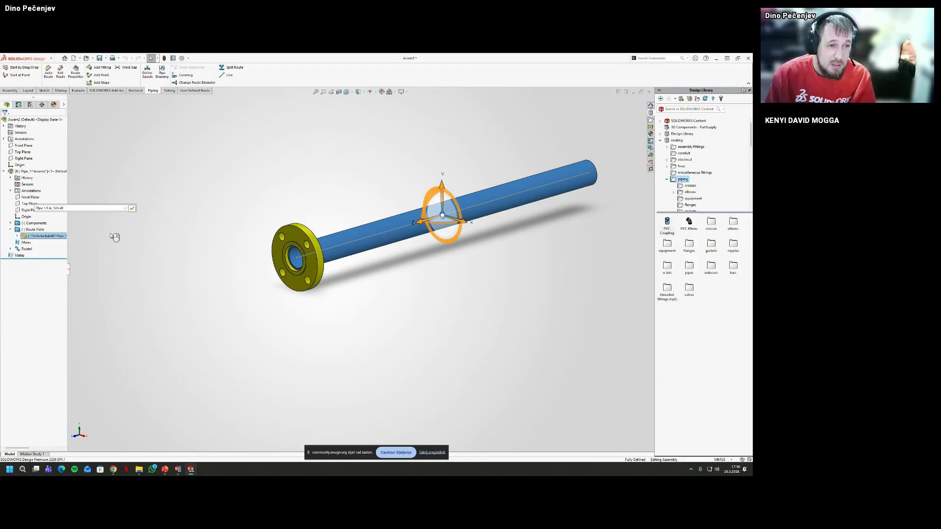
pyautogui.click(132, 208)
pyautogui.click(412, 259)
pyautogui.click(485, 305)
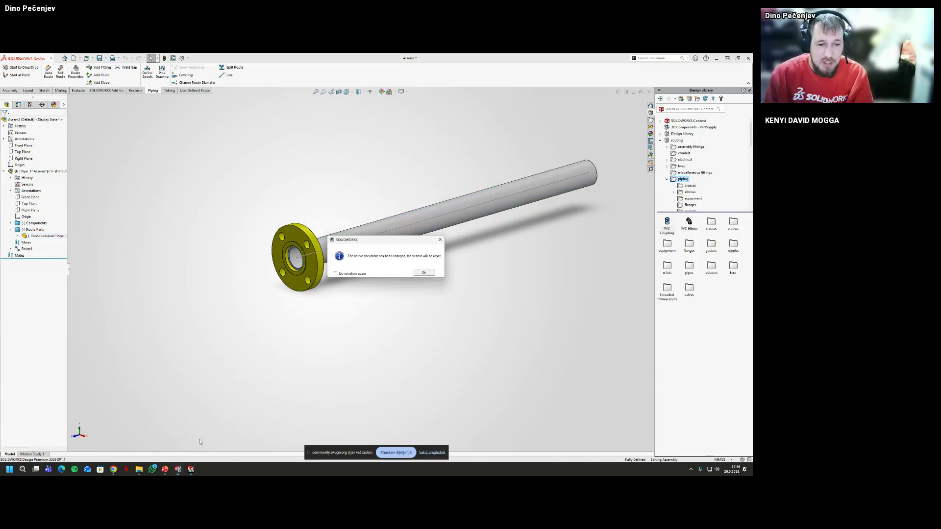
# Switch to the PowerPoint presentation and advance from Creating Routing Components to the Using SOLIDWORKS Content slide
pyautogui.click(424, 273)
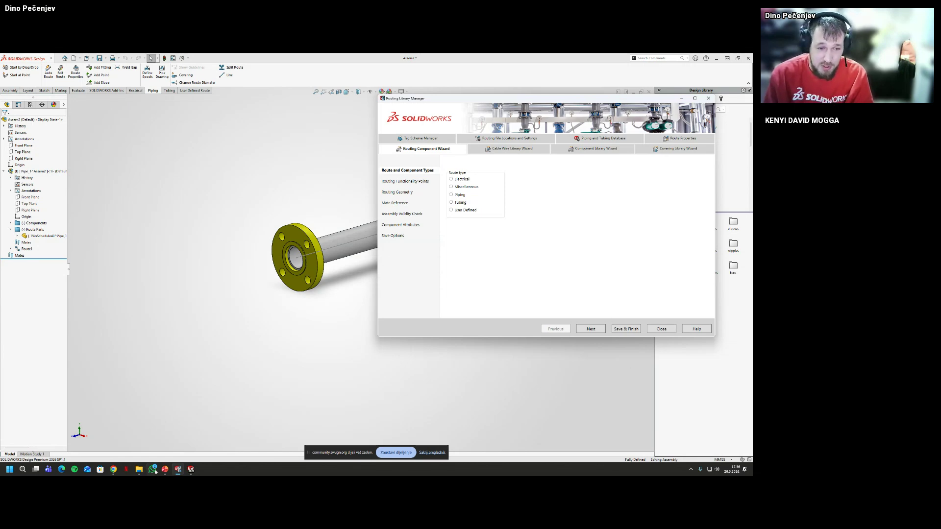
pyautogui.moveTo(164, 470)
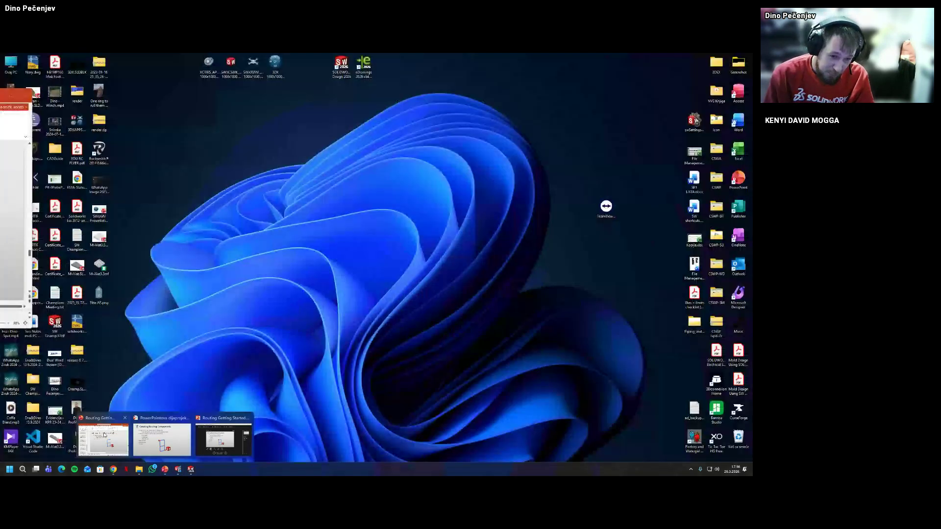
pyautogui.click(104, 435)
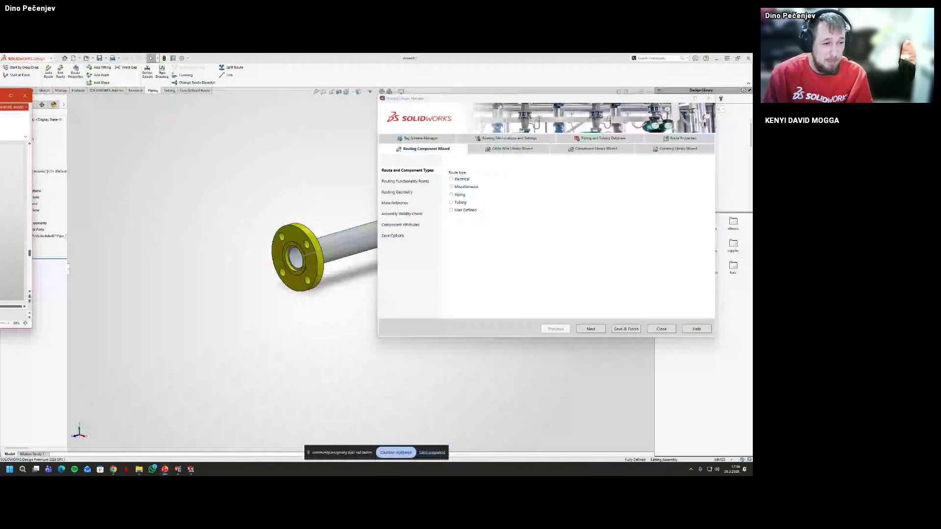
pyautogui.hotkey('alt', 'Tab')
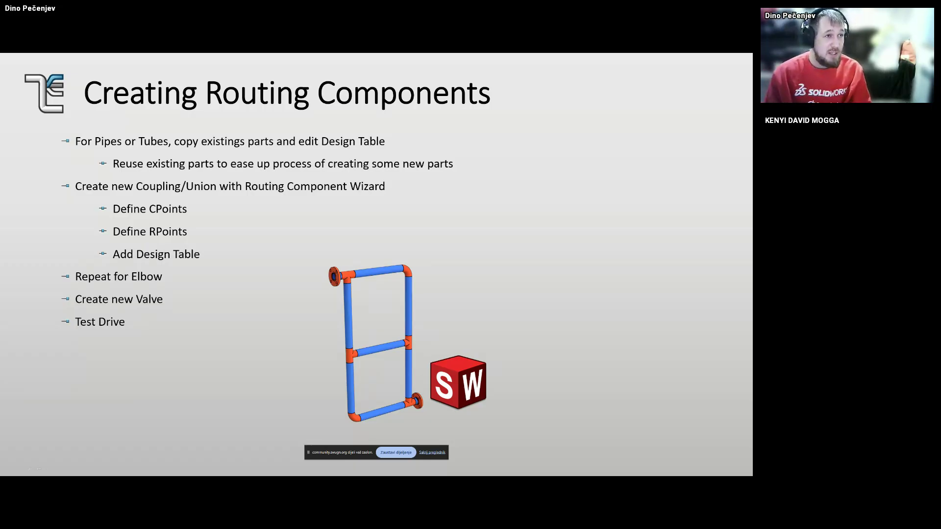
pyautogui.click(210, 333)
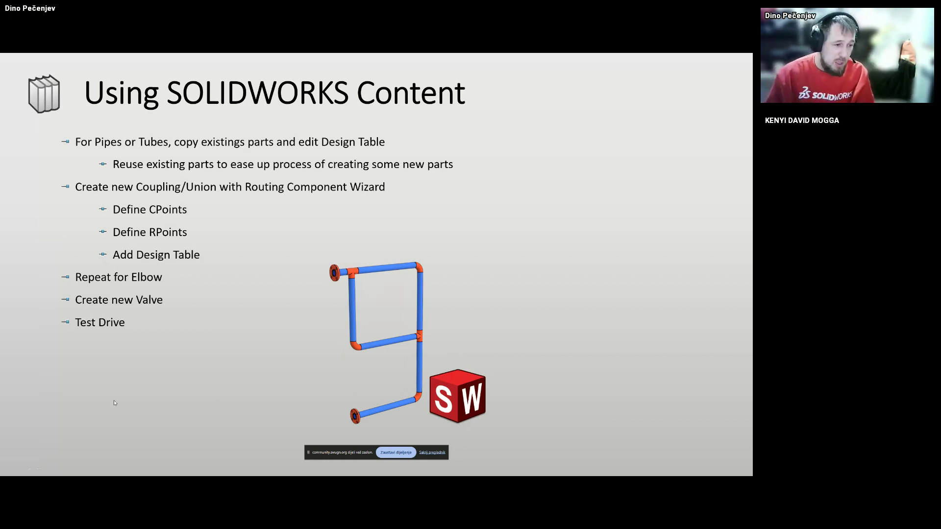
# Switch back to SOLIDWORKS and close the test assembly
pyautogui.hotkey('alt', 'Tab')
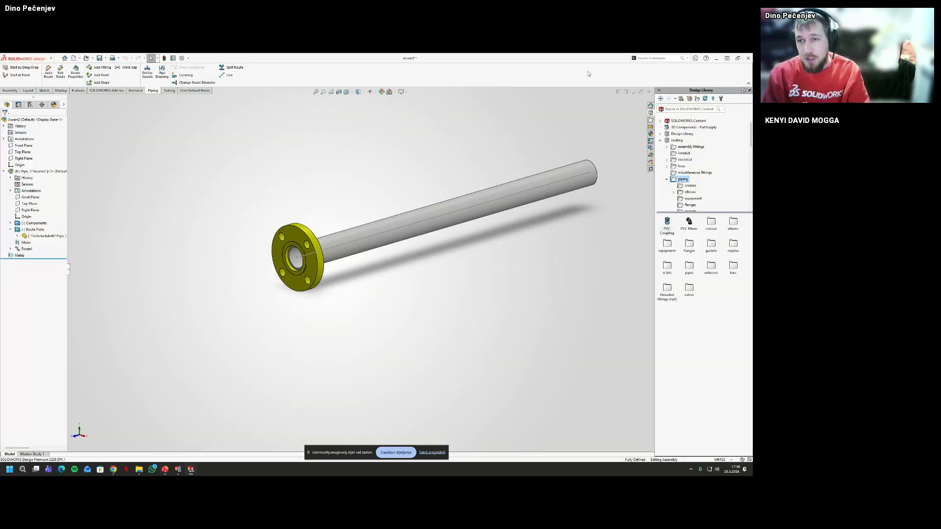
pyautogui.click(646, 90)
pyautogui.click(108, 147)
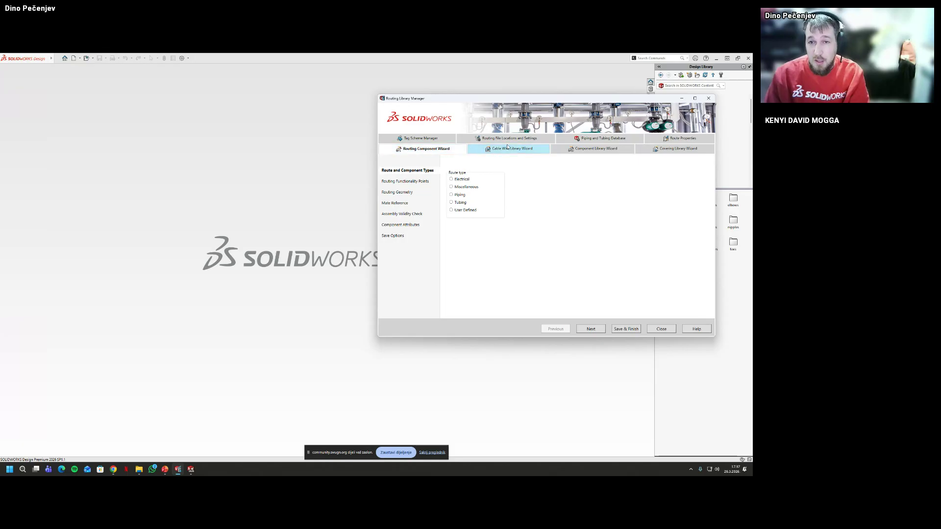
# In the Routing Library Manager, set the routing template to routeAssembly.ASMDOT and the units to mm, accept the settings and close the manager
pyautogui.click(510, 138)
pyautogui.click(683, 175)
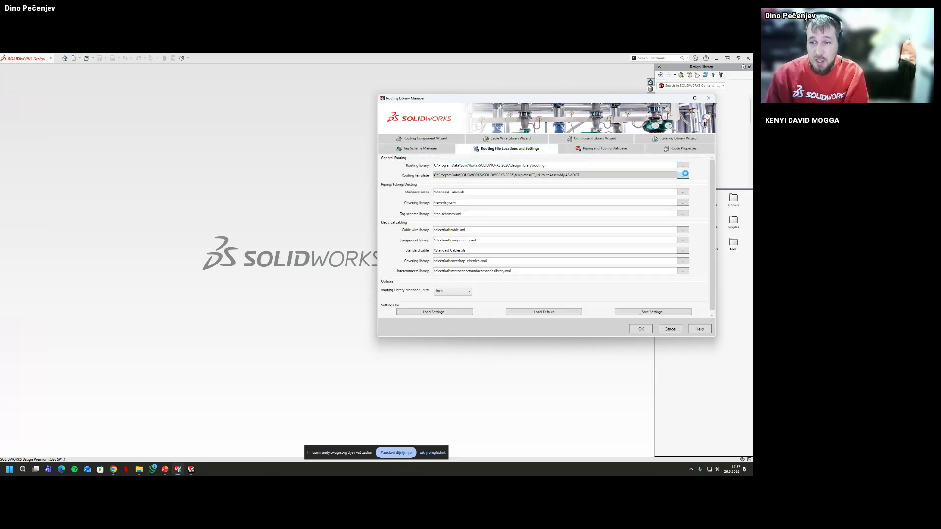
pyautogui.click(461, 175)
pyautogui.doubleClick(462, 175)
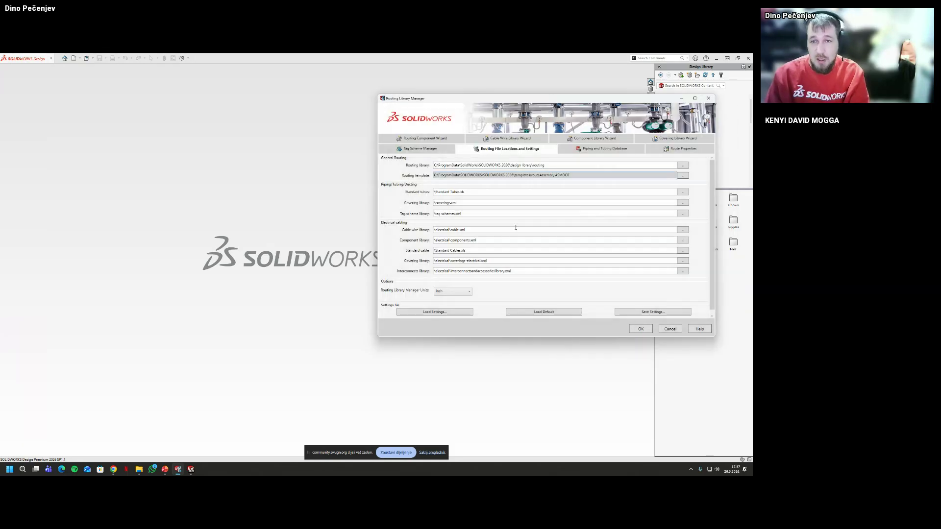
pyautogui.click(453, 291)
pyautogui.click(447, 307)
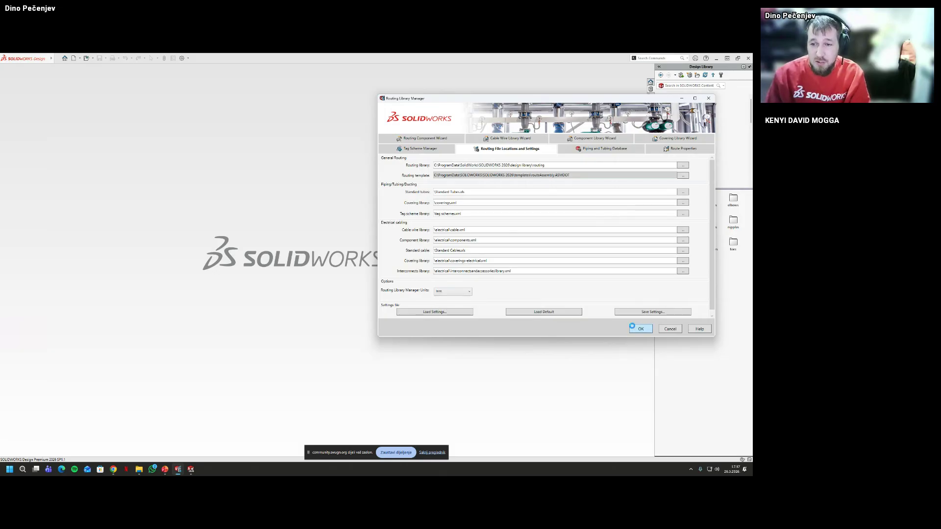
pyautogui.click(389, 284)
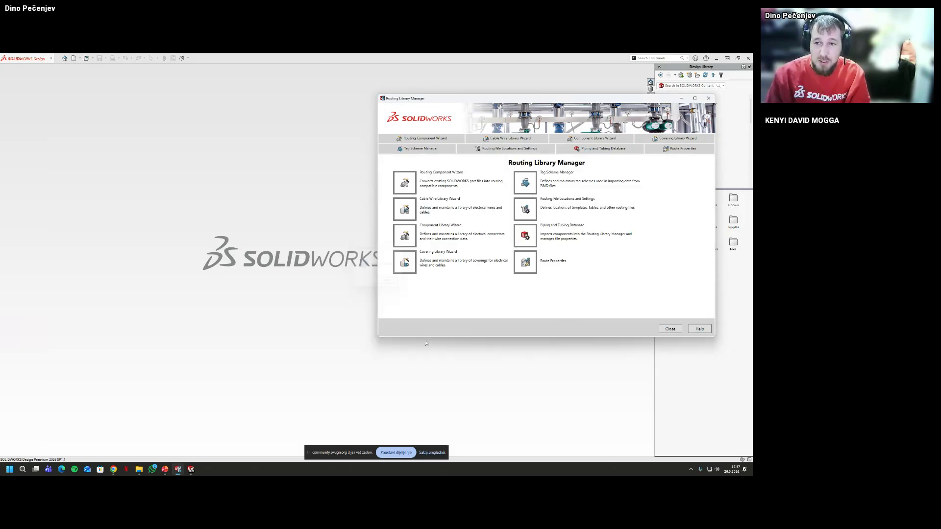
pyautogui.click(670, 329)
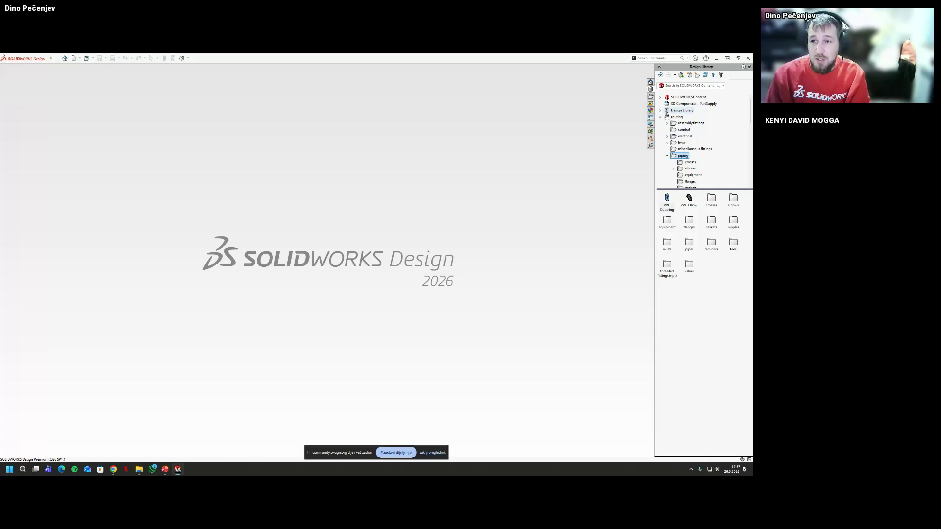
# Browse the routing standards in SOLIDWORKS Content and open the DIN Piping folder
pyautogui.click(691, 98)
pyautogui.click(660, 98)
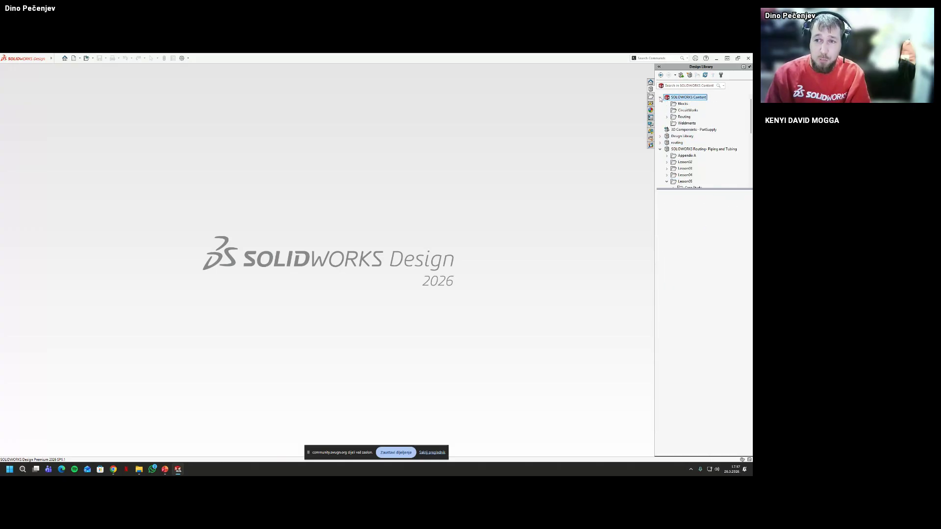
pyautogui.doubleClick(684, 117)
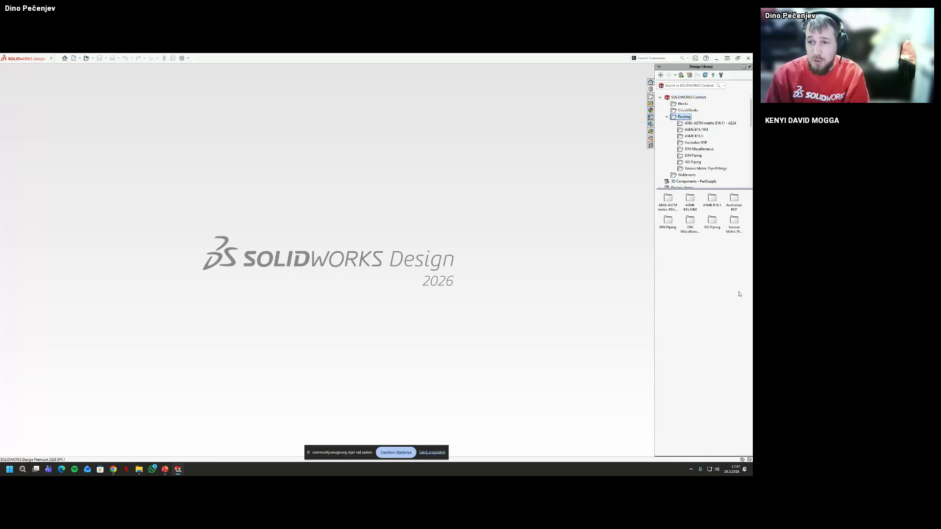
pyautogui.click(709, 123)
pyautogui.press('Down')
pyautogui.press('Down')
pyautogui.press('Down')
pyautogui.press('Down')
pyautogui.press('Down')
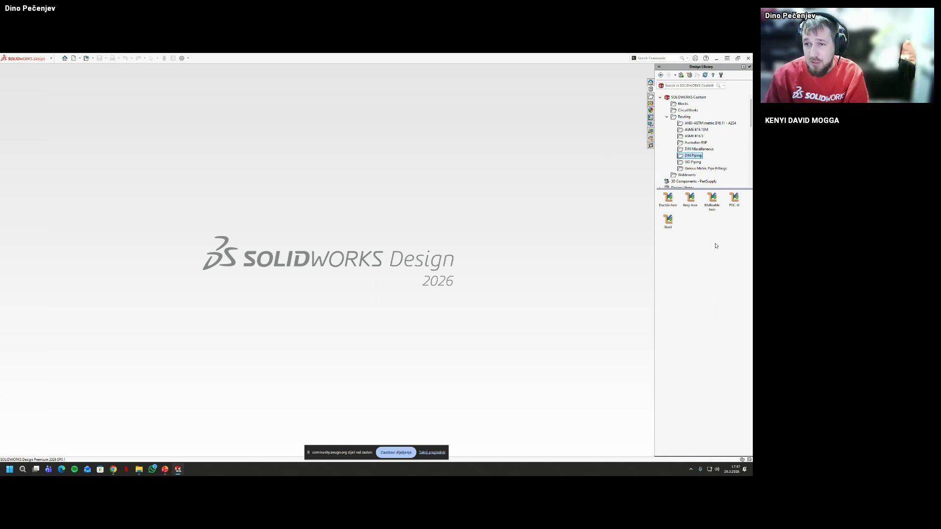
# Download the DIN Piping Steel package as a ZIP file into the Downloads folder
pyautogui.keyDown('ctrl'); pyautogui.click(668, 221); pyautogui.keyUp('ctrl')
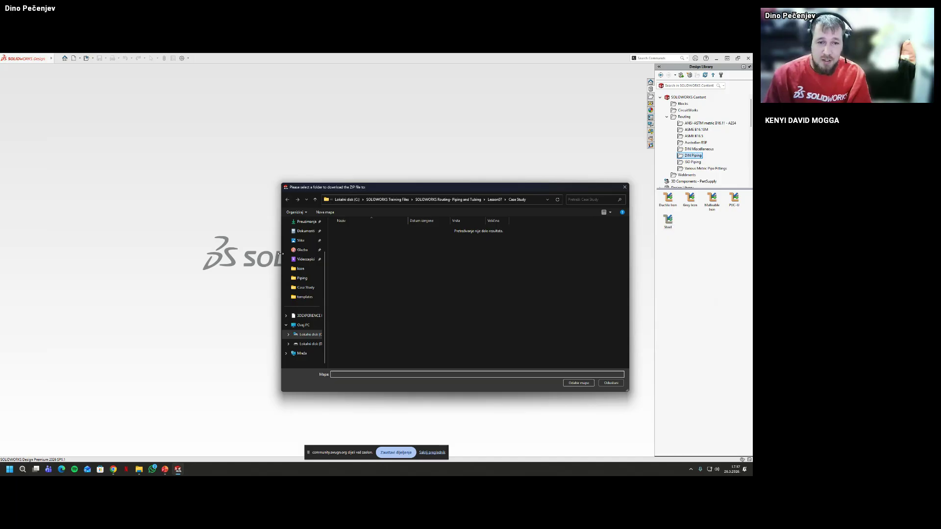
pyautogui.scroll(2, 304, 260)
pyautogui.click(305, 261)
pyautogui.click(579, 383)
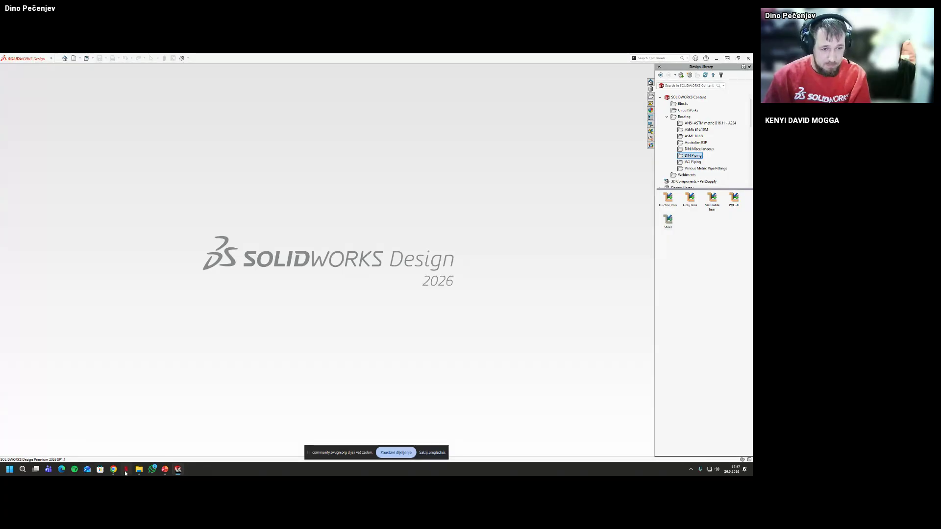
# Open the Downloads folder in File Explorer and start extracting the DIN Steel.zip archive
pyautogui.click(140, 470)
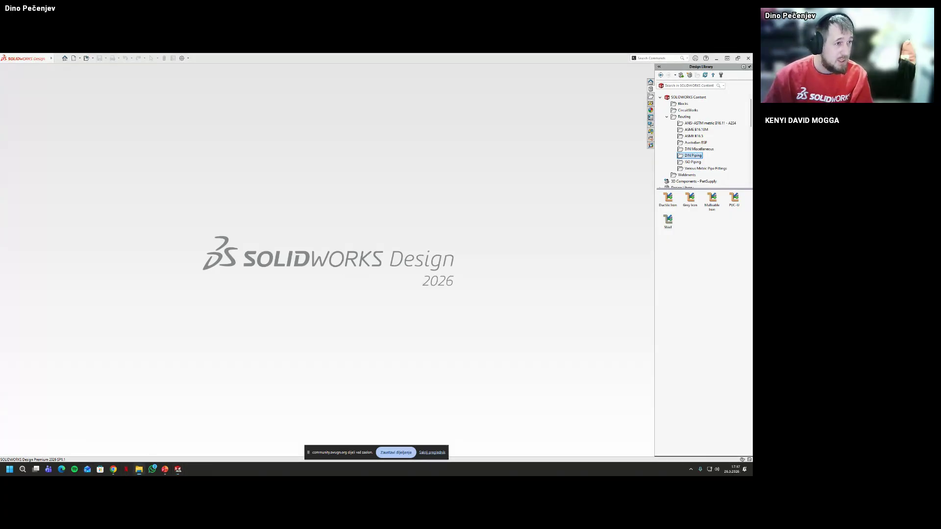
pyautogui.rightClick(263, 275)
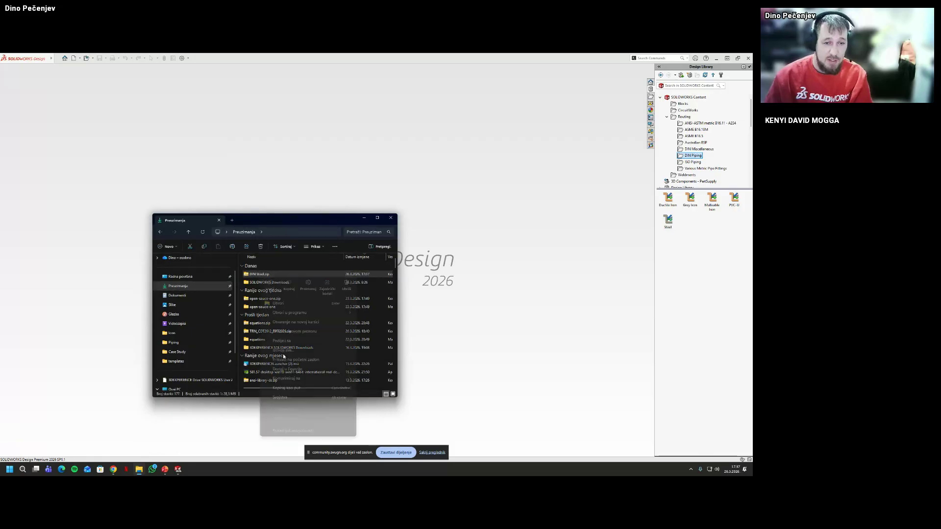
pyautogui.click(277, 397)
pyautogui.click(294, 248)
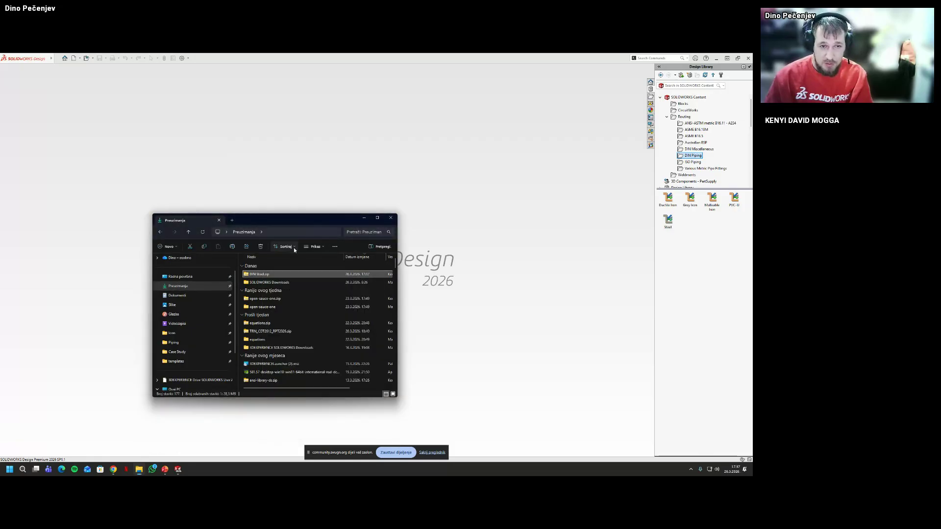
pyautogui.rightClick(273, 275)
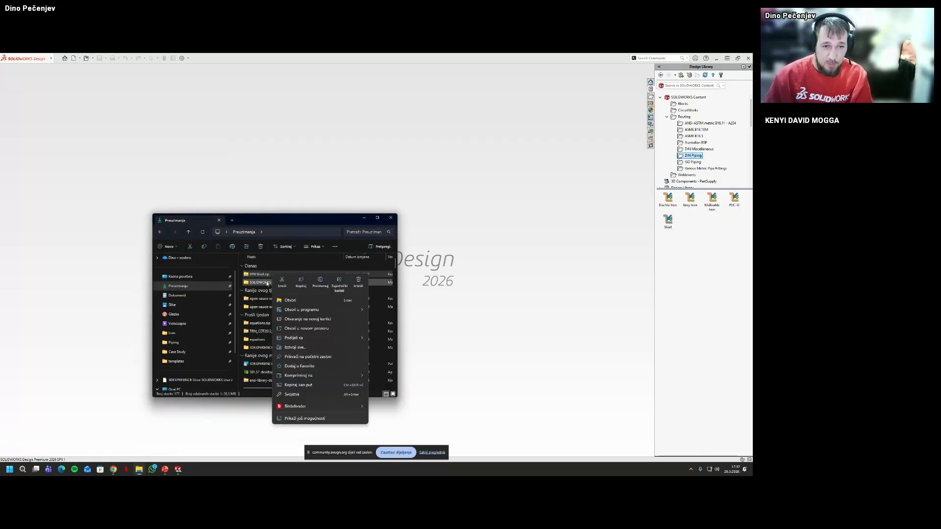
pyautogui.click(266, 279)
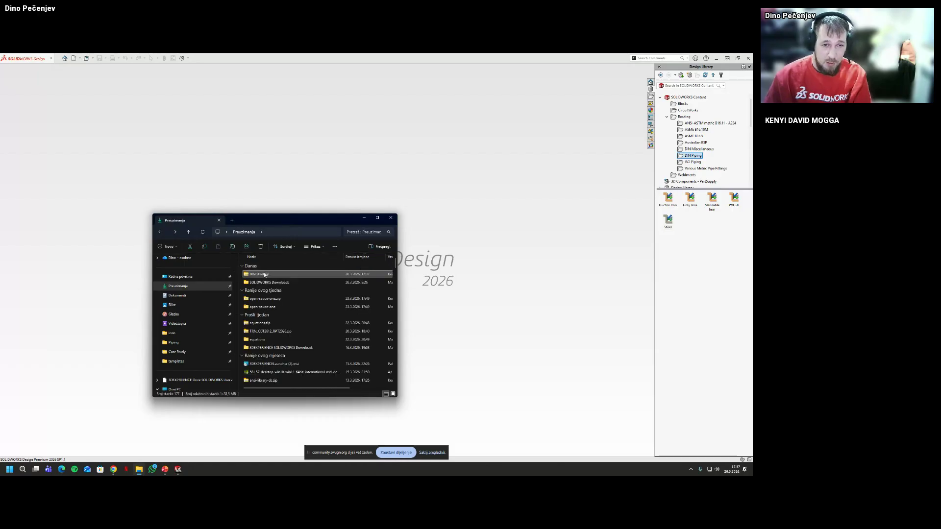
pyautogui.rightClick(263, 275)
pyautogui.click(296, 343)
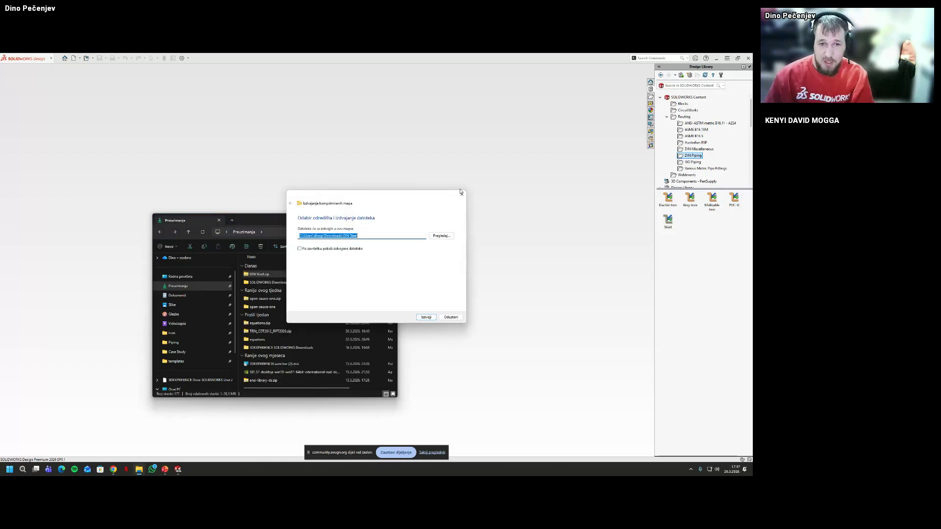
# Browse for the extraction destination, going through %programdata% into the SOLIDWORKS\SOLIDWORKS 2026 folder
pyautogui.click(441, 236)
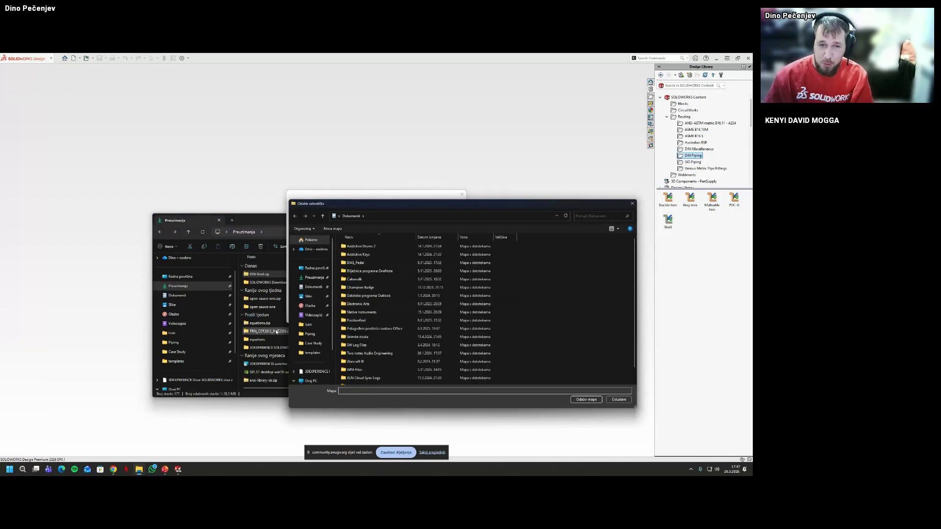
pyautogui.click(418, 217)
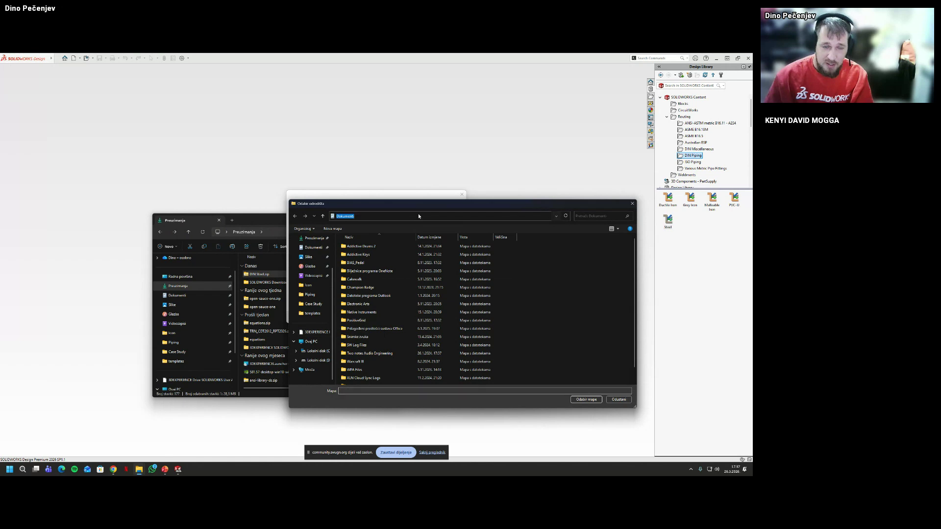
pyautogui.write('%p')
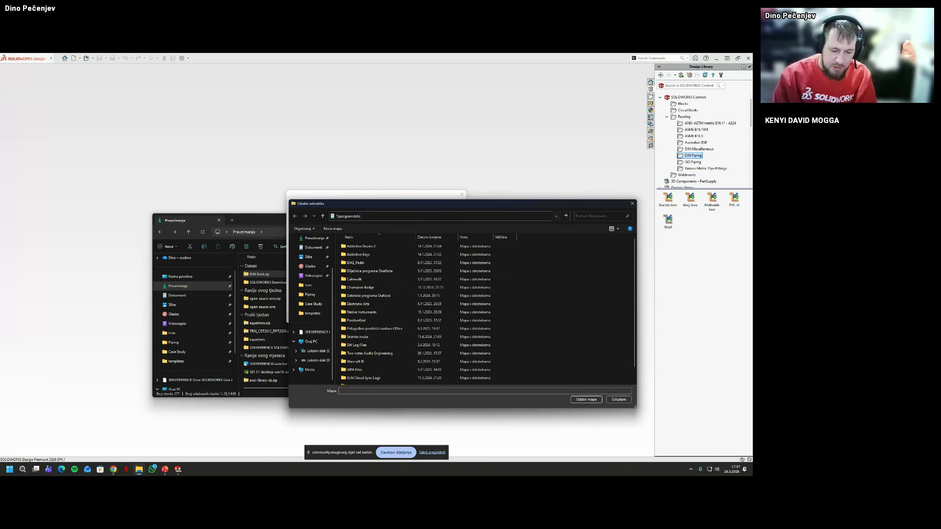
pyautogui.write('rogramdata')
pyautogui.press('Return')
pyautogui.scroll(-5, 410, 304)
pyautogui.click(409, 289)
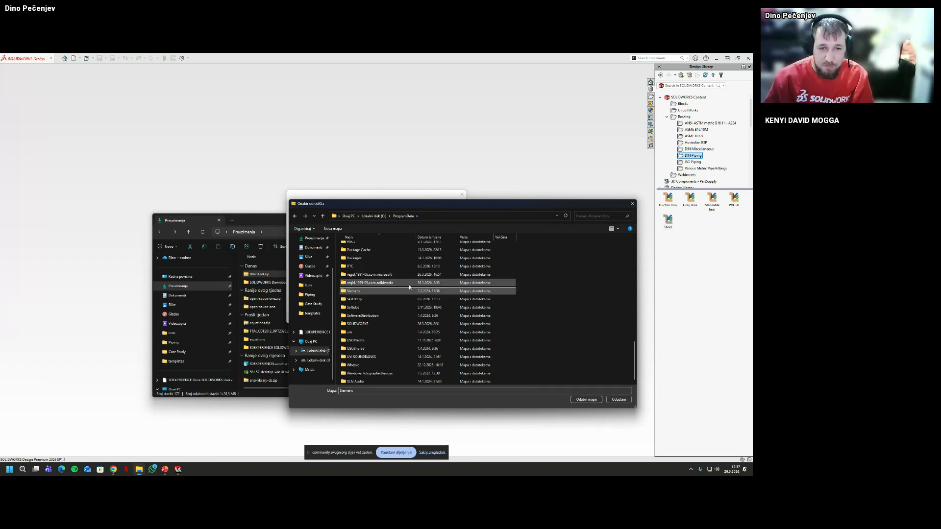
pyautogui.write('sol')
pyautogui.press('Return')
pyautogui.press('Down')
pyautogui.press('Return')
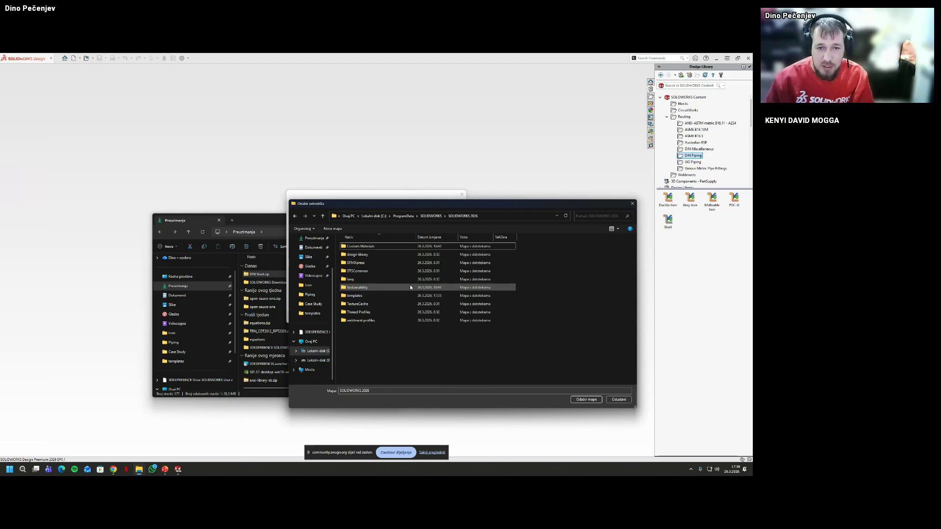
# Choose design library\routing\piping as the destination, extract the archive there and close the File Explorer window
pyautogui.press('Down')
pyautogui.press('Down')
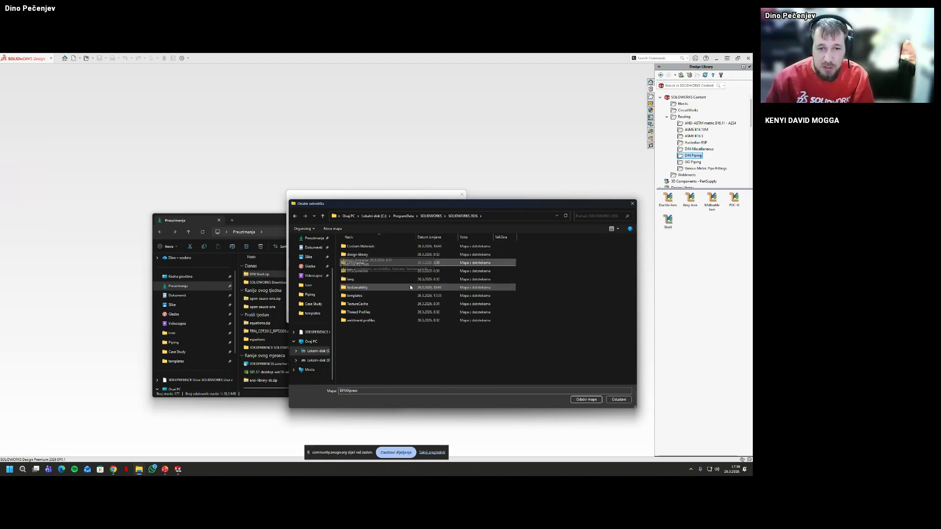
pyautogui.press('Up')
pyautogui.press('Return')
pyautogui.write('r')
pyautogui.press('Return')
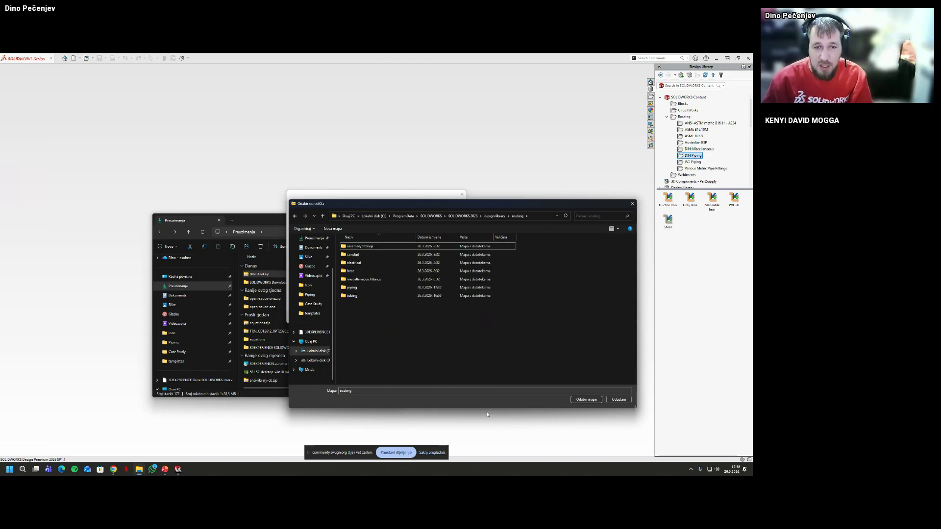
pyautogui.doubleClick(366, 288)
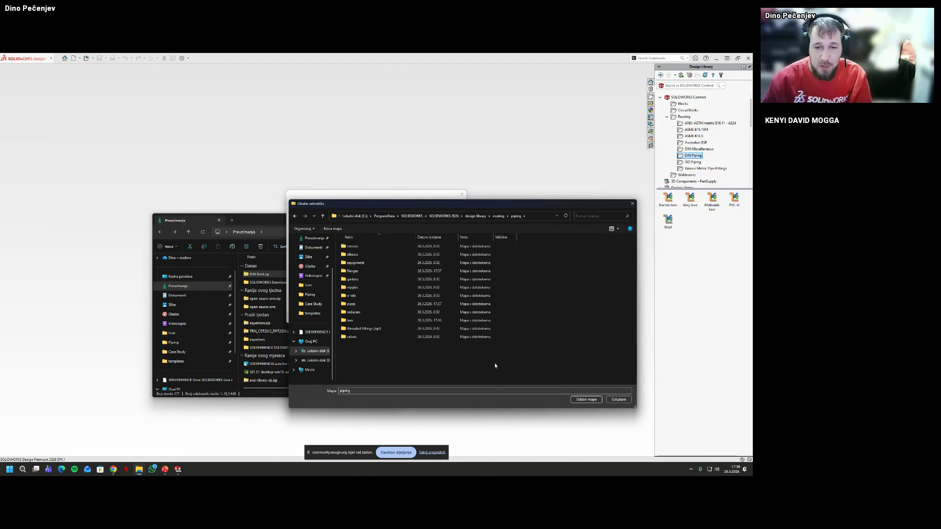
pyautogui.click(577, 400)
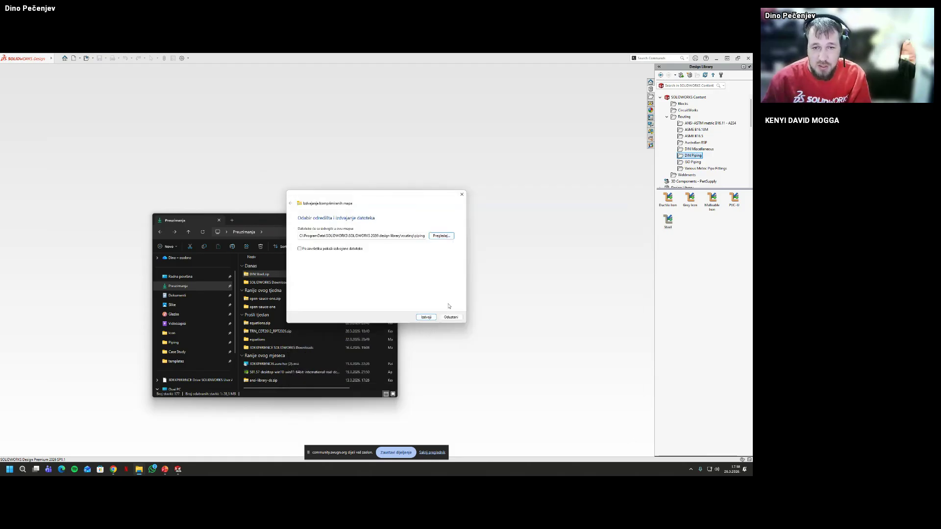
pyautogui.click(426, 317)
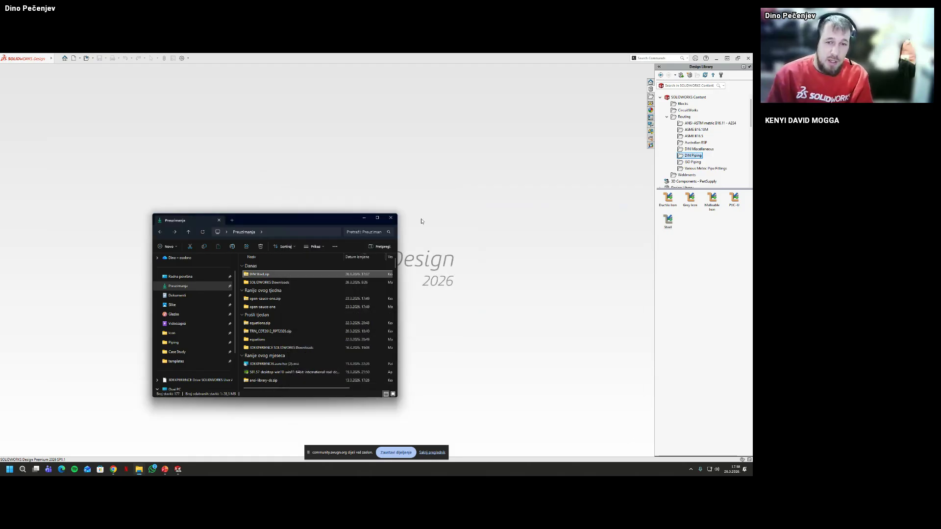
pyautogui.click(391, 218)
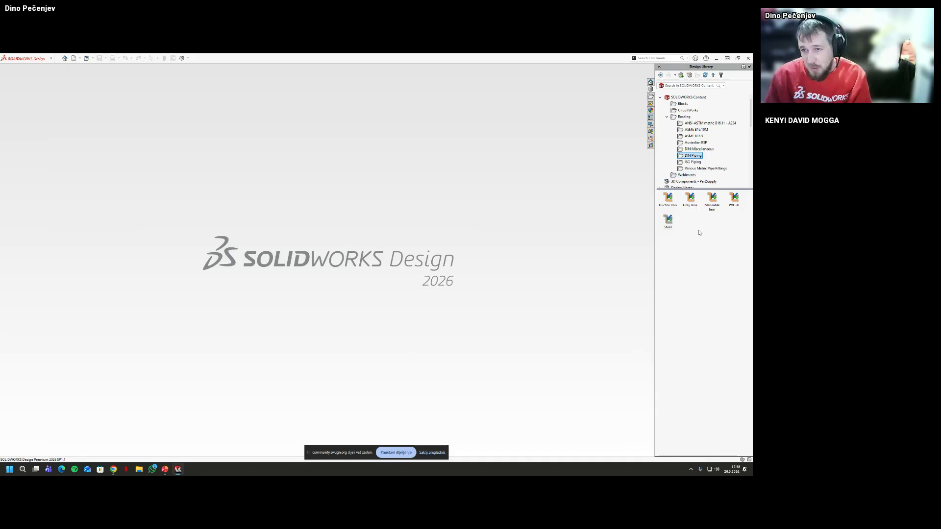
# Collapse the SOLIDWORKS Content and Piping and Tubing training folders in the Design Library, and expand the routing library
pyautogui.click(667, 117)
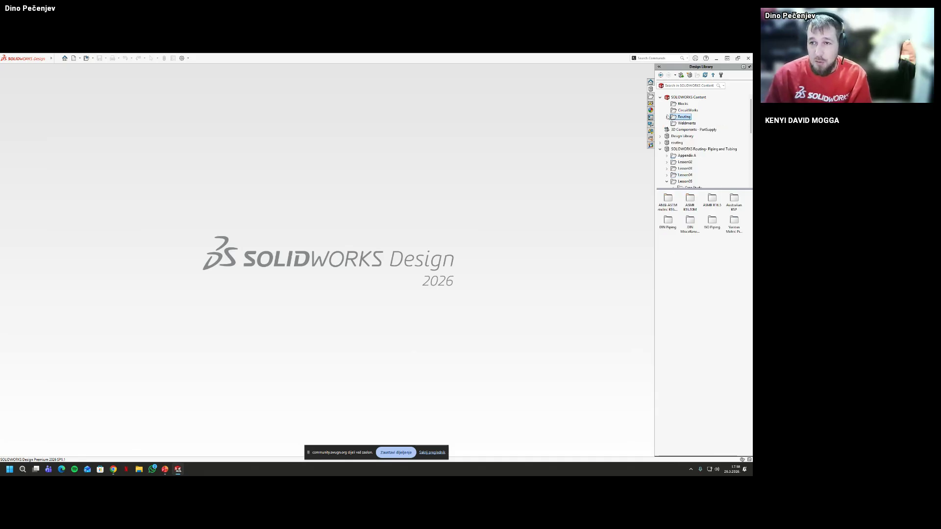
pyautogui.click(661, 97)
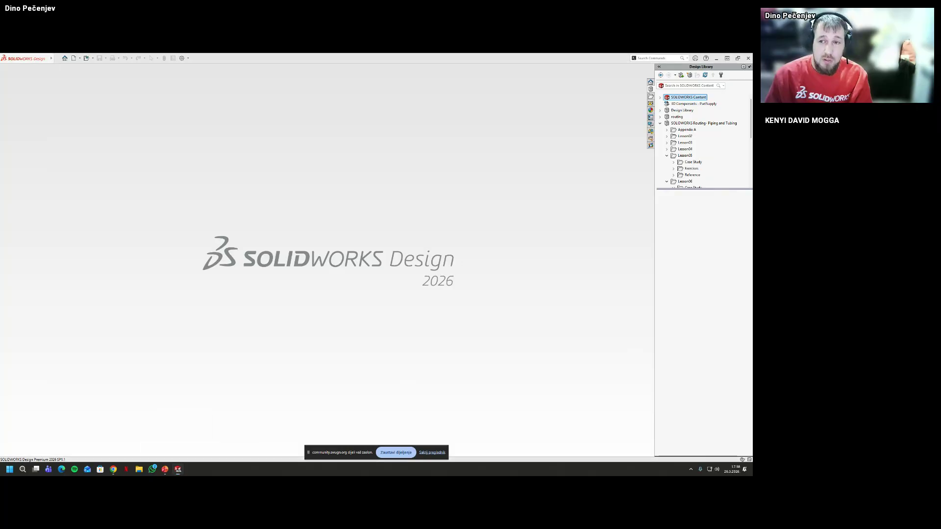
pyautogui.scroll(-2, 725, 98)
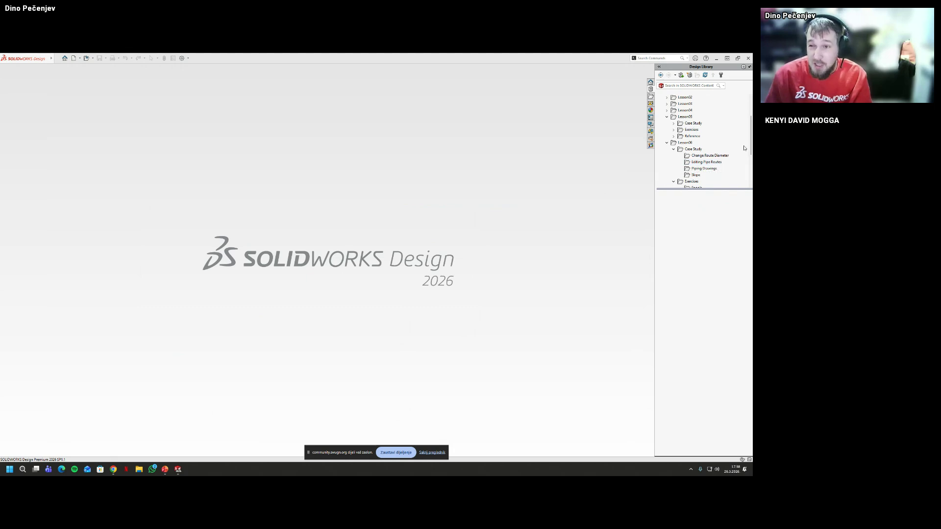
pyautogui.click(667, 117)
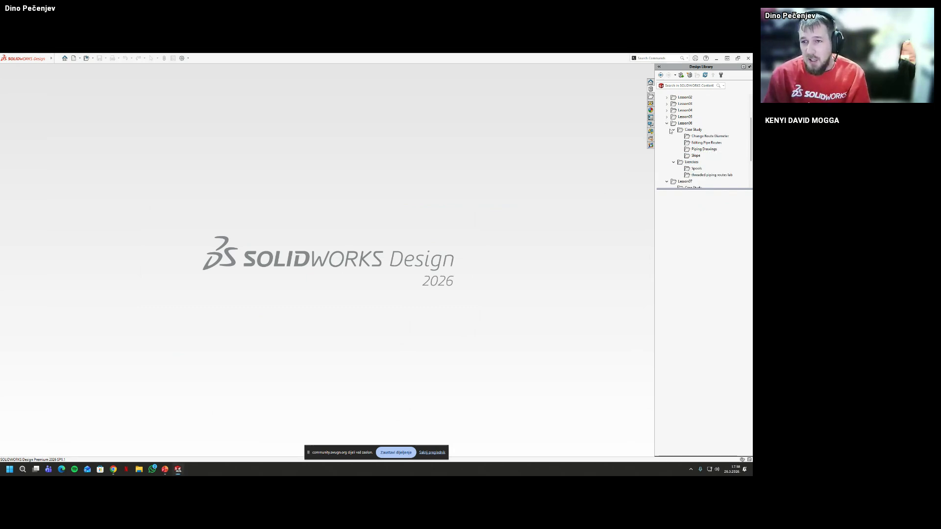
pyautogui.scroll(3, 670, 132)
pyautogui.click(667, 142)
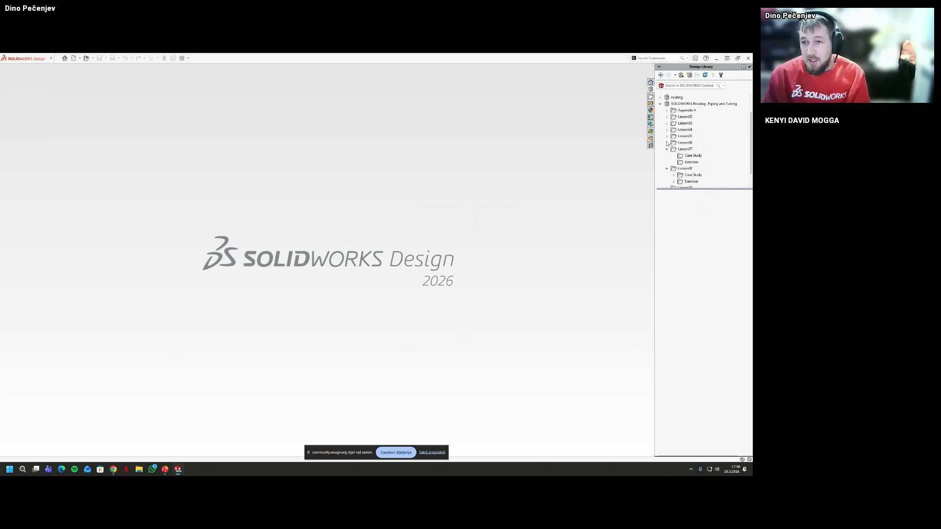
pyautogui.click(660, 104)
pyautogui.click(670, 117)
pyautogui.click(660, 117)
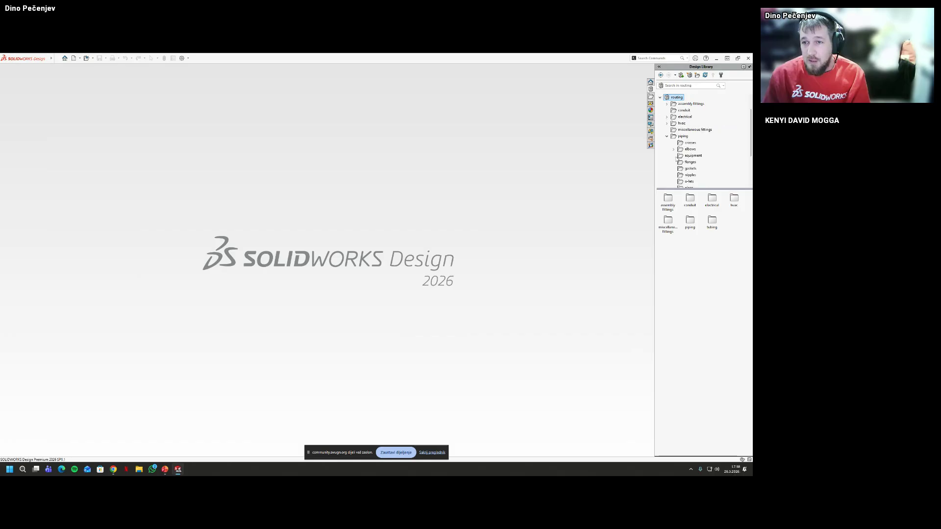
# Refresh the Design Library and open the Flanges folder inside the Steel folder of the routing piping library
pyautogui.scroll(-2, 696, 156)
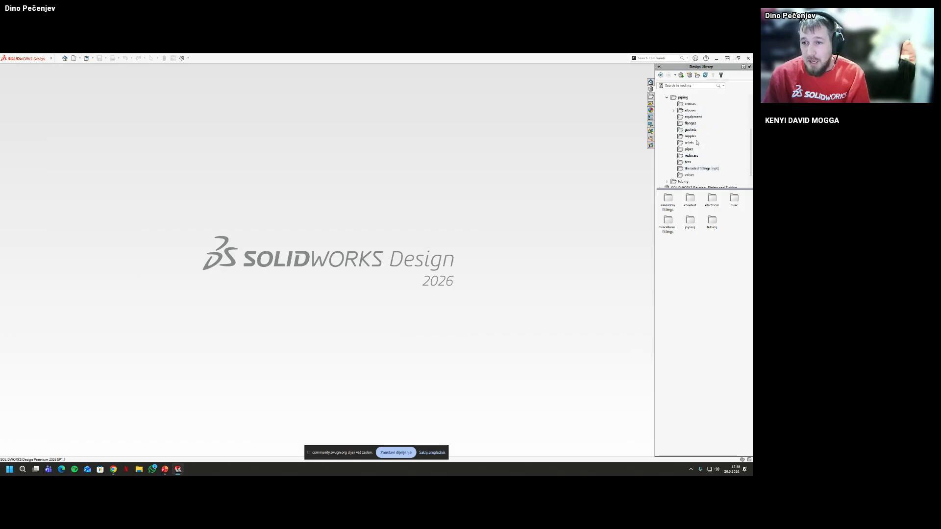
pyautogui.click(691, 136)
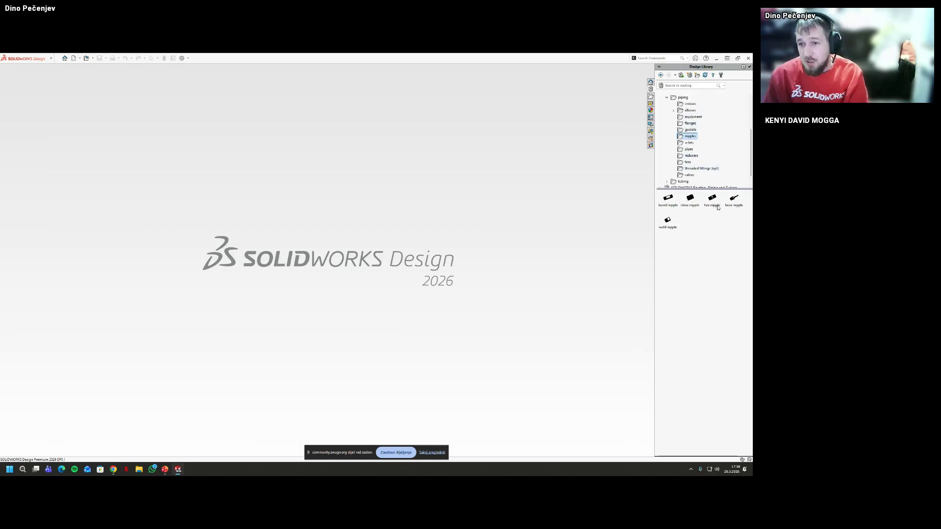
pyautogui.press('Down')
pyautogui.press('Down')
pyautogui.click(706, 75)
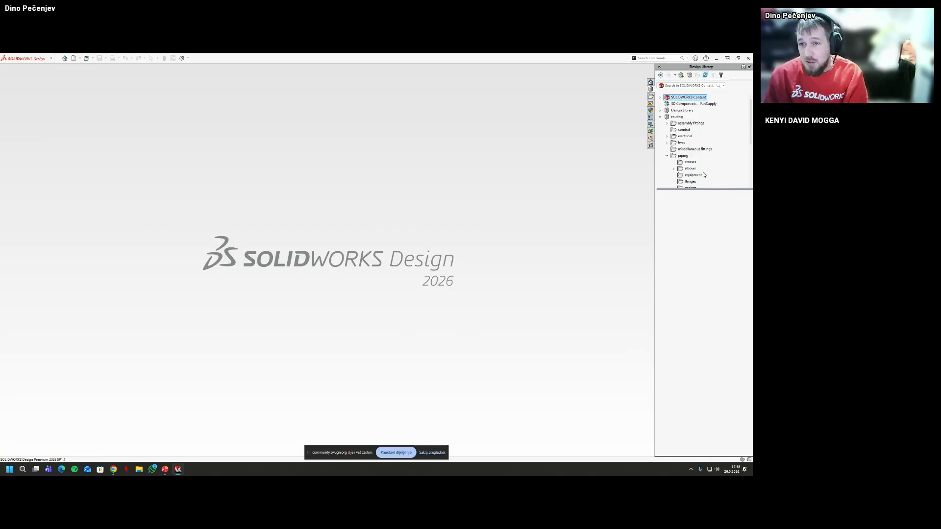
pyautogui.click(683, 156)
pyautogui.scroll(-3, 706, 168)
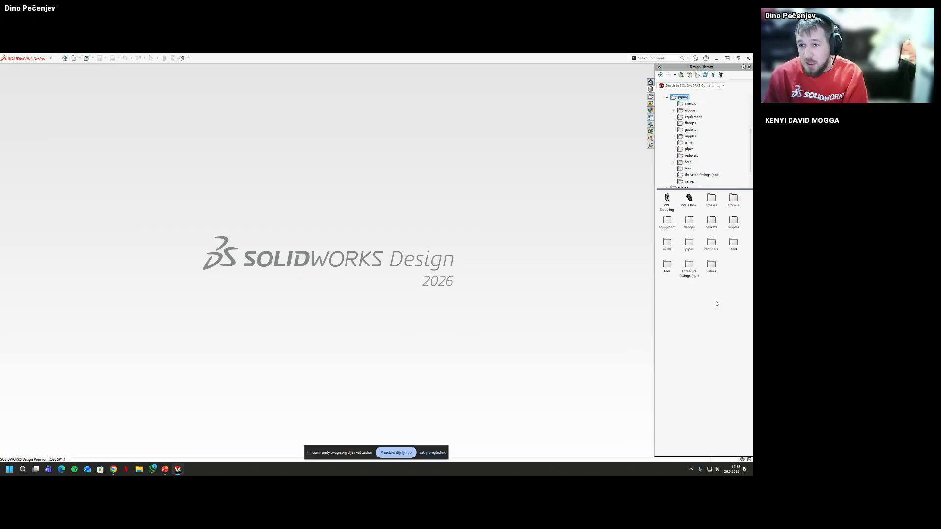
pyautogui.doubleClick(729, 243)
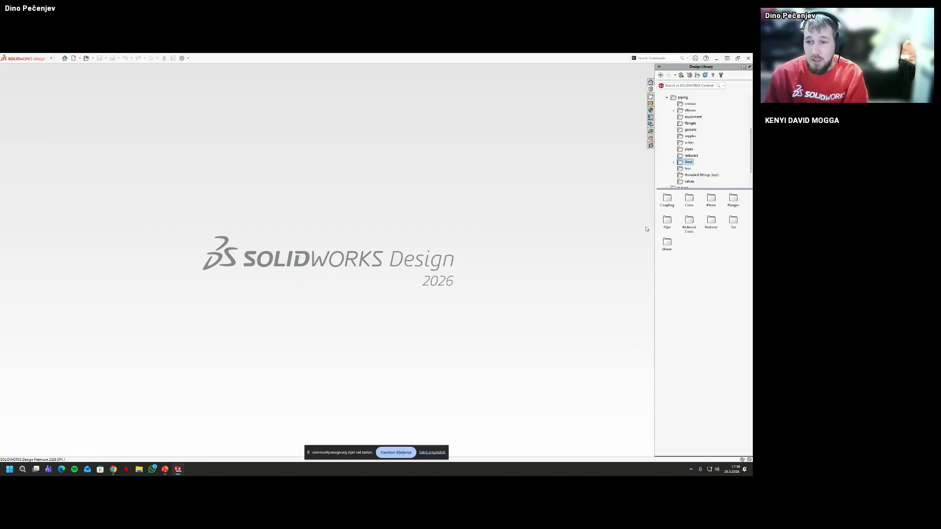
pyautogui.doubleClick(732, 199)
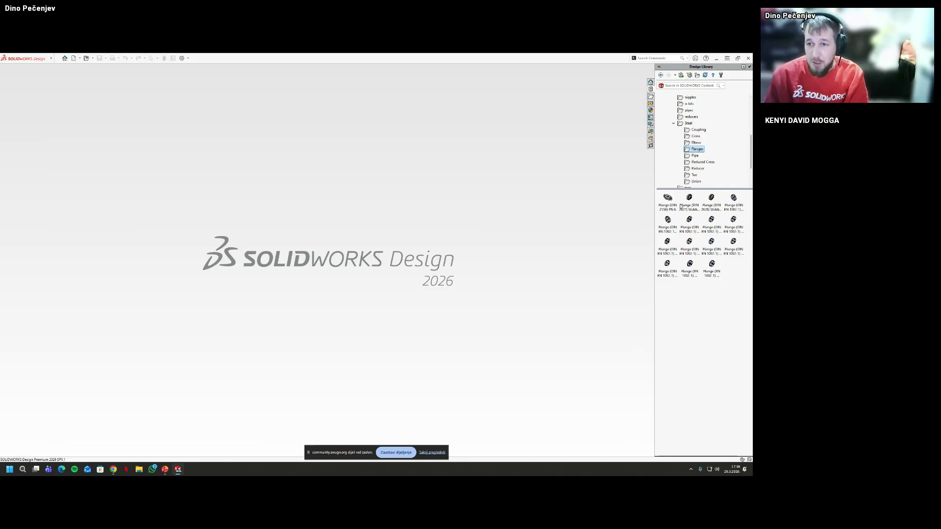
# Try to bring the DIN 2627 welding neck flange from the library into the empty workspace
pyautogui.moveTo(689, 198); pyautogui.dragTo(181, 175)
pyautogui.click(57, 59)
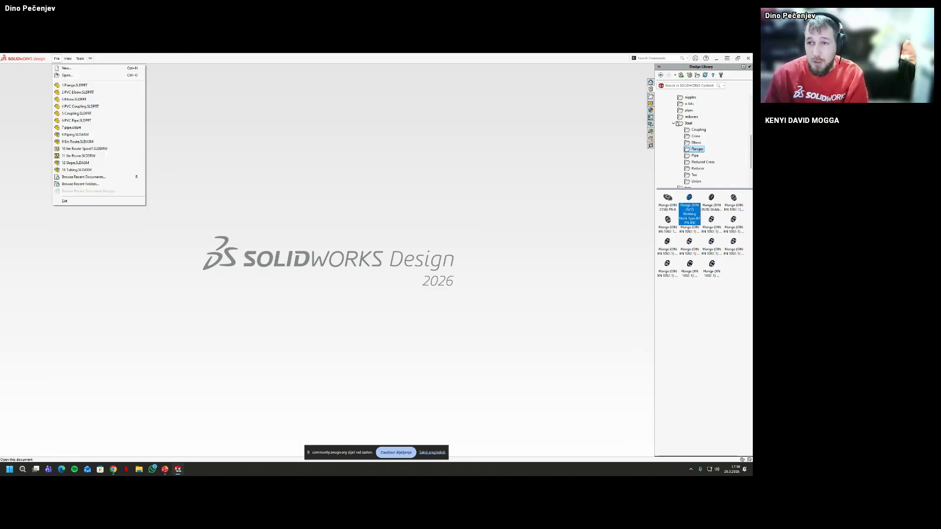
pyautogui.click(686, 134)
# Open DIN_Assembly from the Lesson09 Case Study folder of the SOLIDWORKS Routing - Piping and Tubing library
pyautogui.scroll(-2, 683, 152)
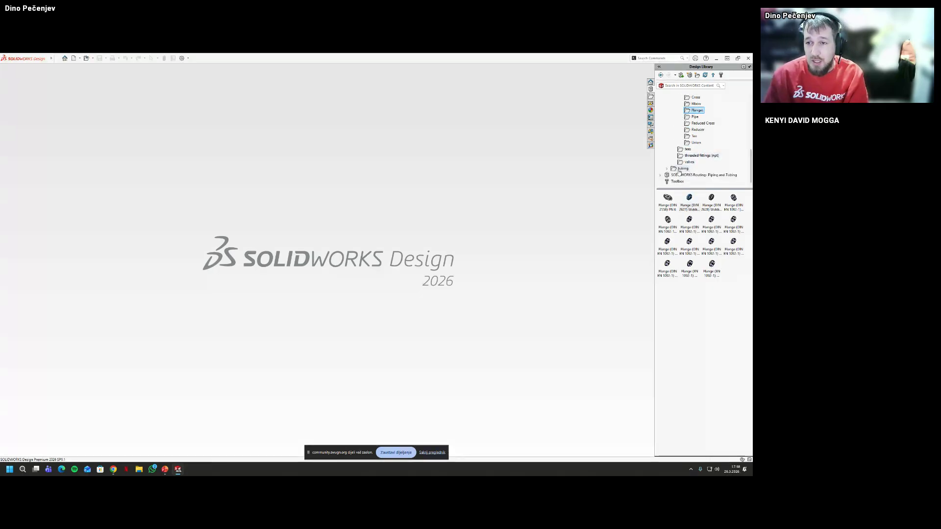
pyautogui.doubleClick(679, 176)
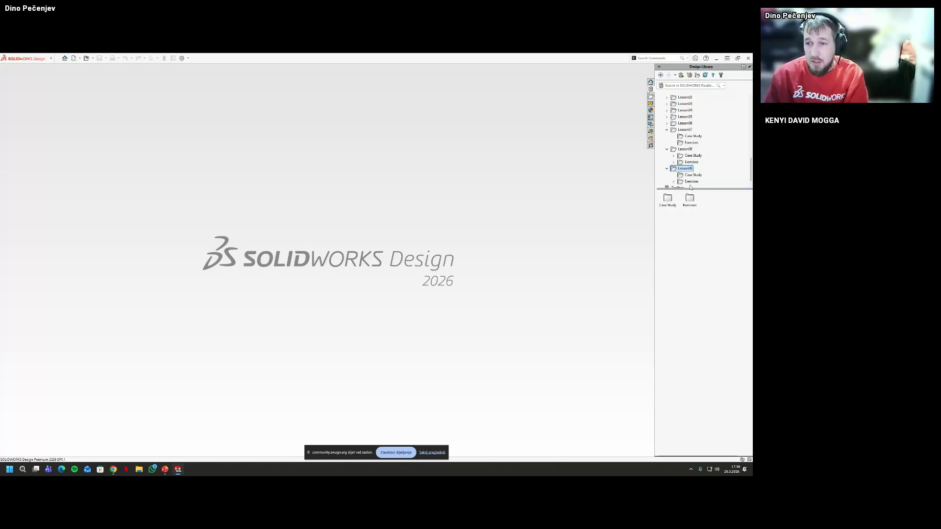
pyautogui.click(693, 175)
pyautogui.doubleClick(734, 198)
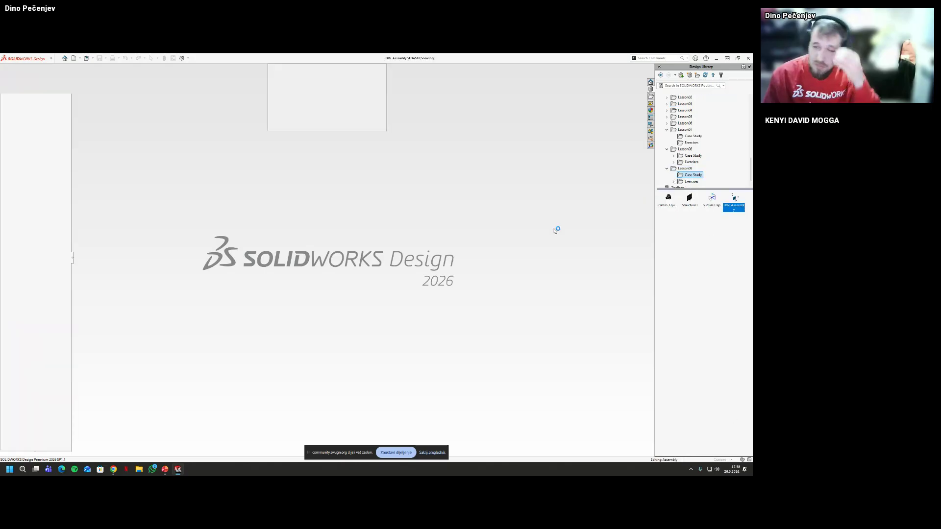
pyautogui.scroll(-5, 531, 252)
pyautogui.scroll(3, 620, 216)
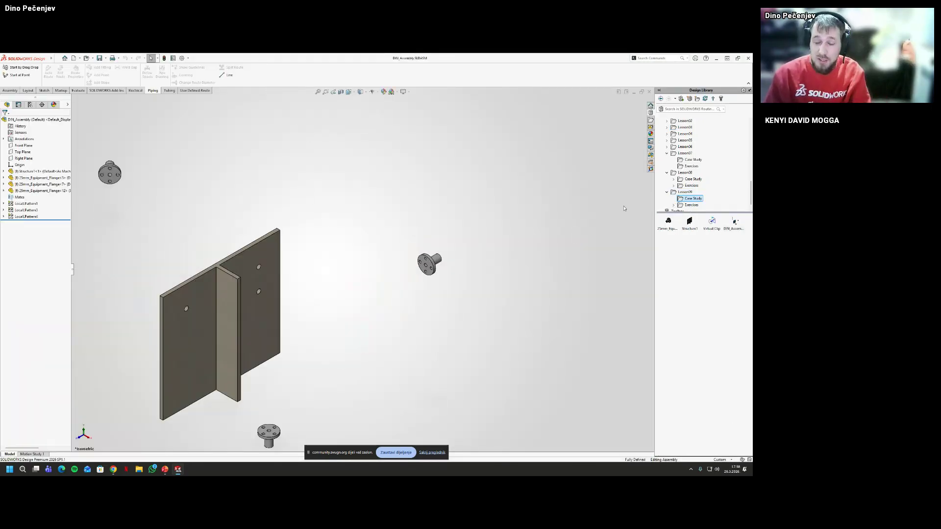
pyautogui.scroll(4, 745, 157)
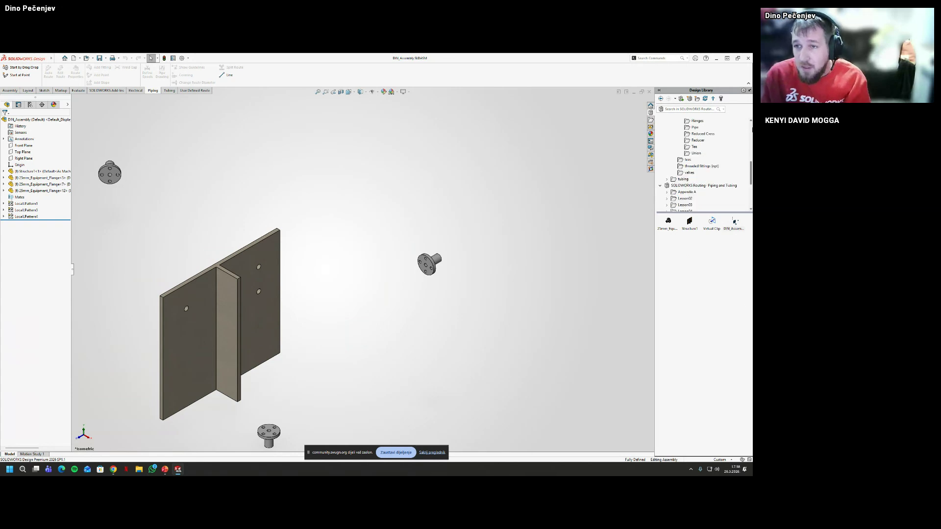
# Open the Steel piping Flanges folder in the Design Library and select the DIN 2628 welding neck flange among the listed flanges
pyautogui.scroll(3, 731, 166)
pyautogui.click(698, 179)
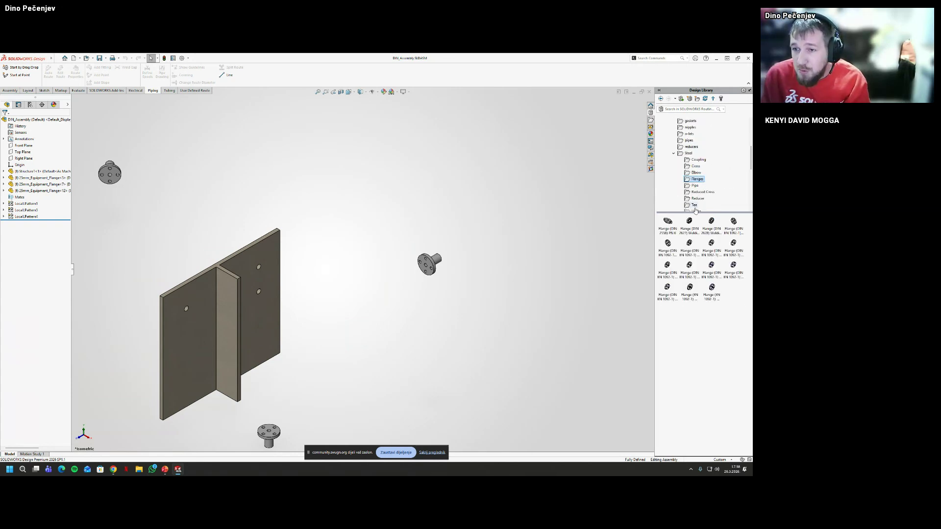
pyautogui.click(688, 247)
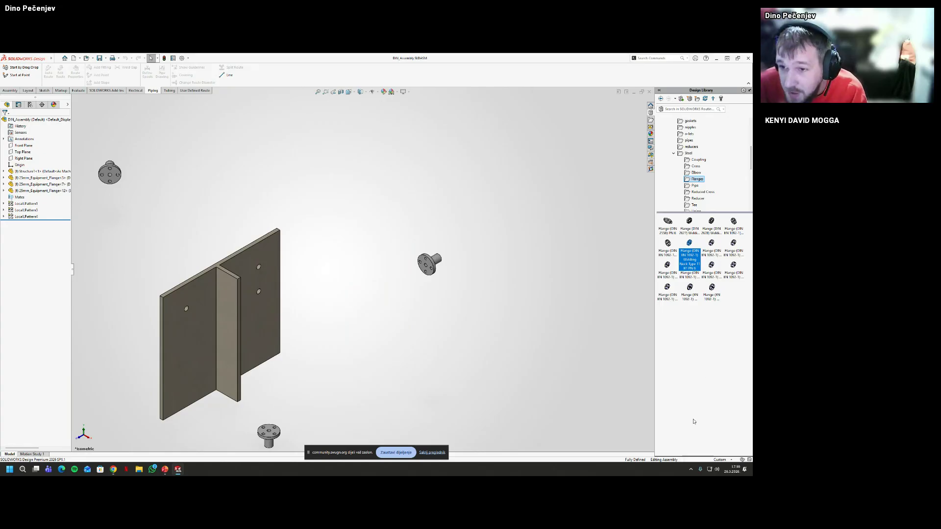
pyautogui.click(741, 276)
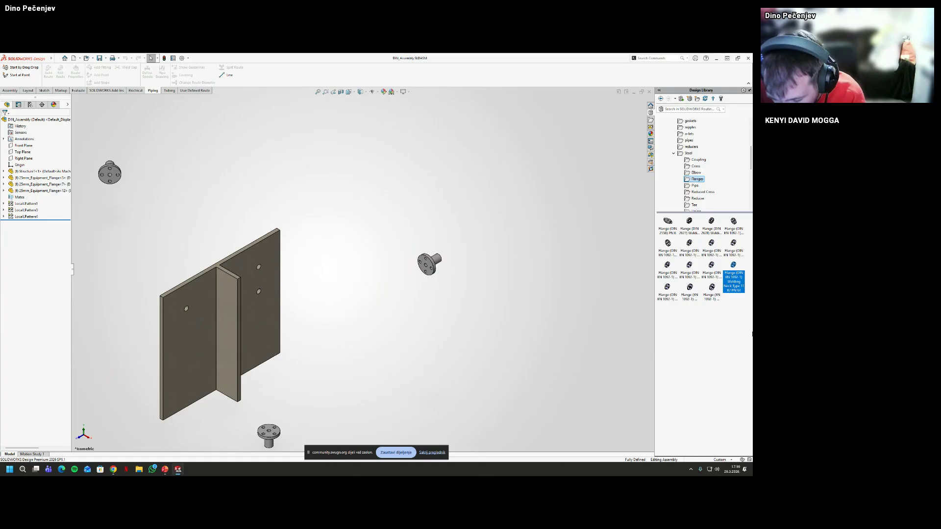
pyautogui.click(691, 293)
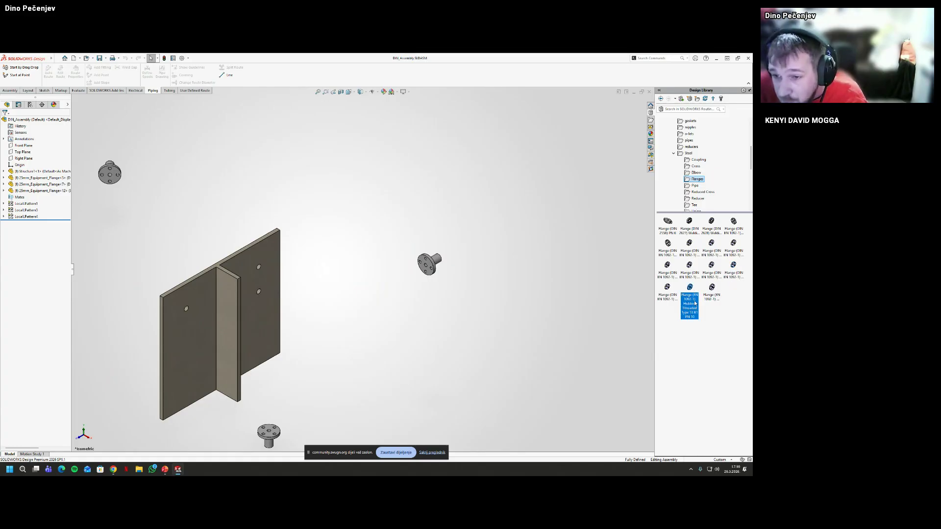
pyautogui.click(690, 227)
pyautogui.click(710, 224)
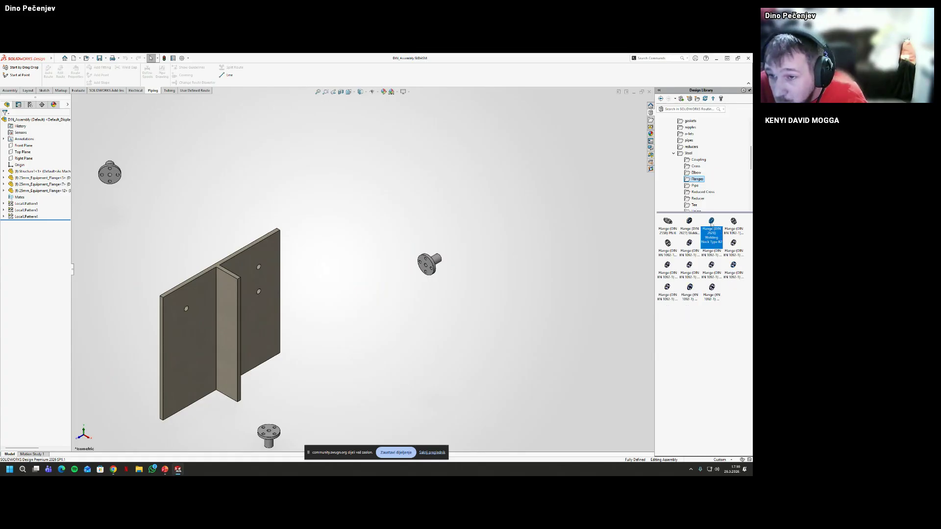
# Try the DIN 2628 welding neck flange on the equipment flange in its DN 250 configuration, and delete it
pyautogui.moveTo(716, 224); pyautogui.dragTo(427, 267)
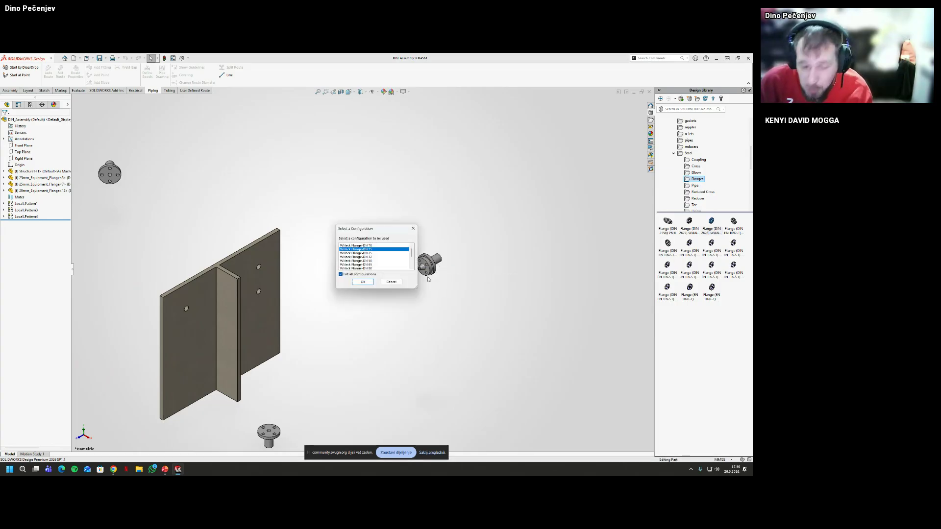
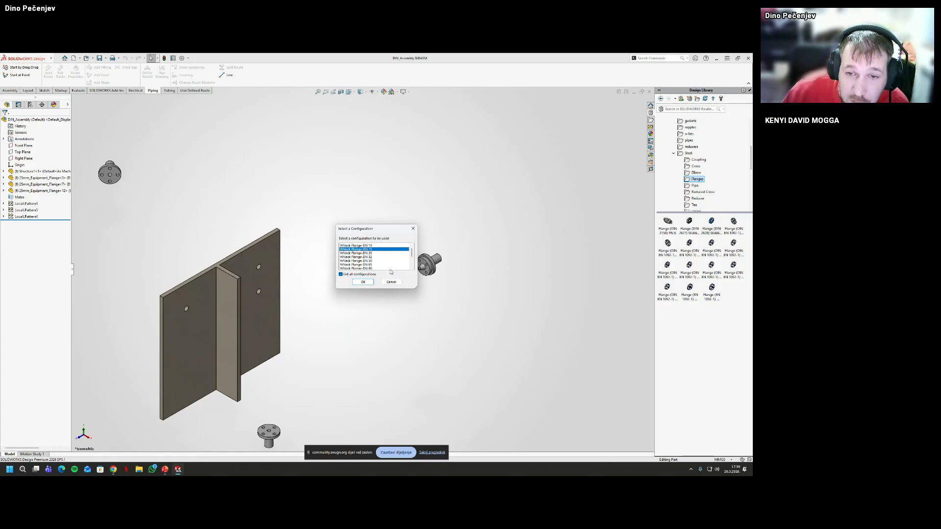
pyautogui.moveTo(413, 253); pyautogui.dragTo(412, 265)
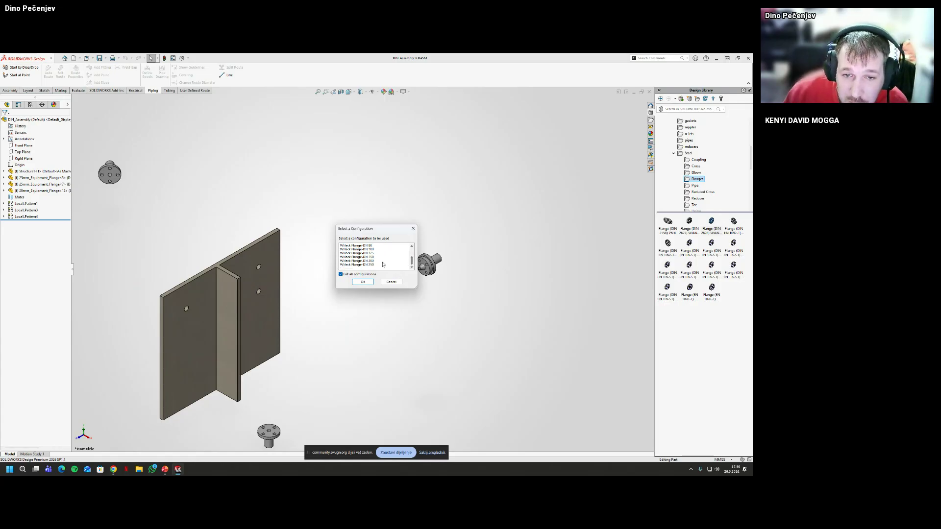
pyautogui.doubleClick(383, 265)
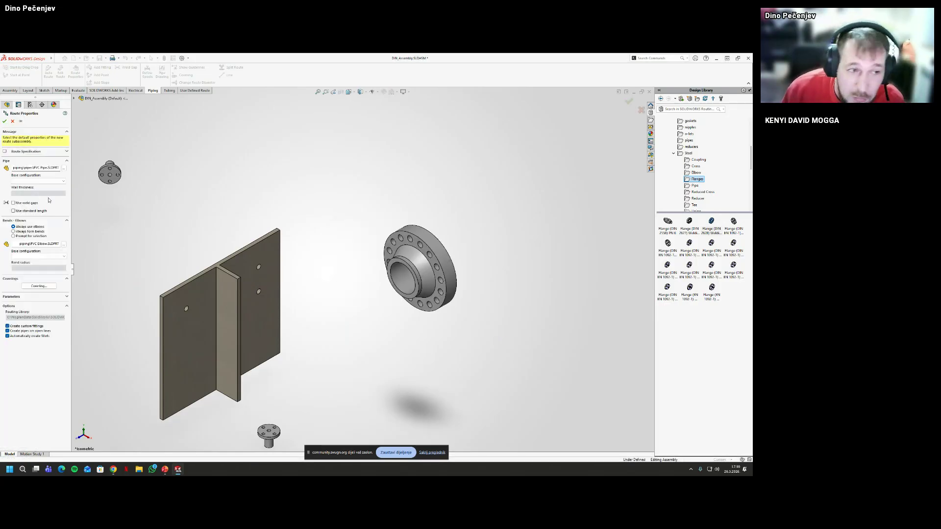
pyautogui.press('Escape')
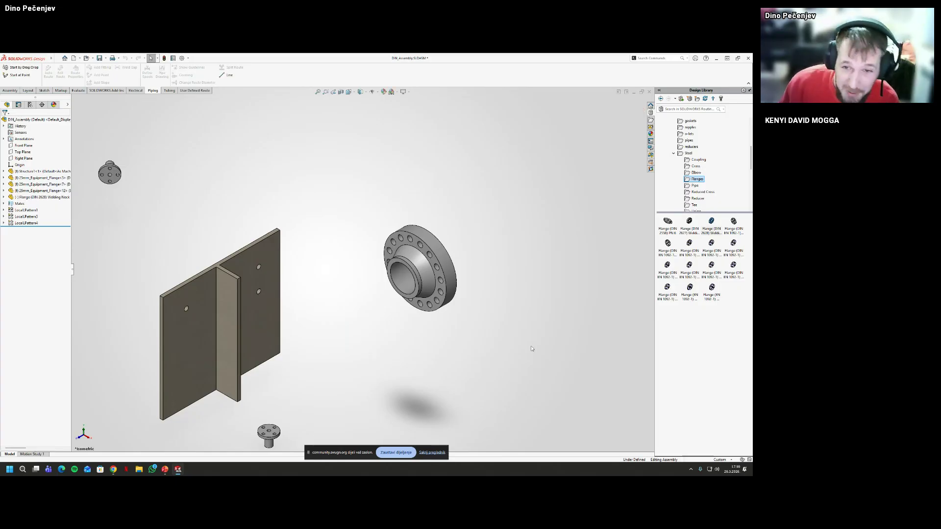
pyautogui.press('Delete')
pyautogui.press('Return')
# Place the DIN 2628 welding neck flange on the equipment flange using the DN 50 configuration
pyautogui.moveTo(711, 231); pyautogui.dragTo(428, 268)
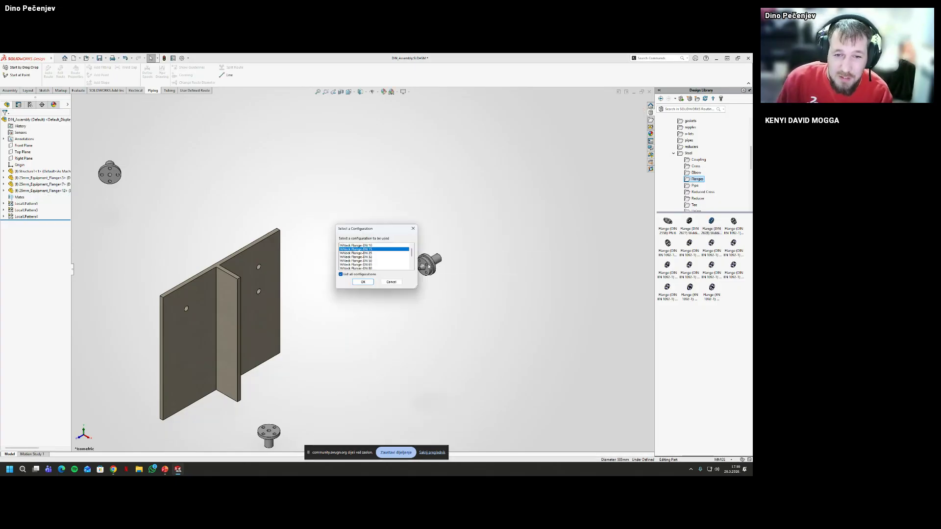
pyautogui.click(375, 261)
pyautogui.click(363, 282)
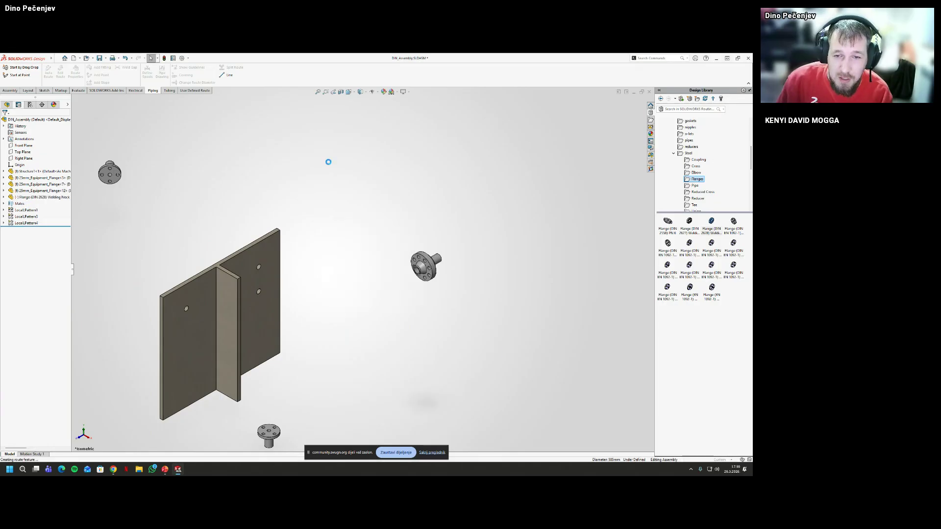
# Set the route's pipe part to Pipe (DIN EN 10220) from the Steel Pipe folder and copy that folder's path
pyautogui.moveTo(441, 261); pyautogui.dragTo(90, 197, button='middle')
pyautogui.click(64, 168)
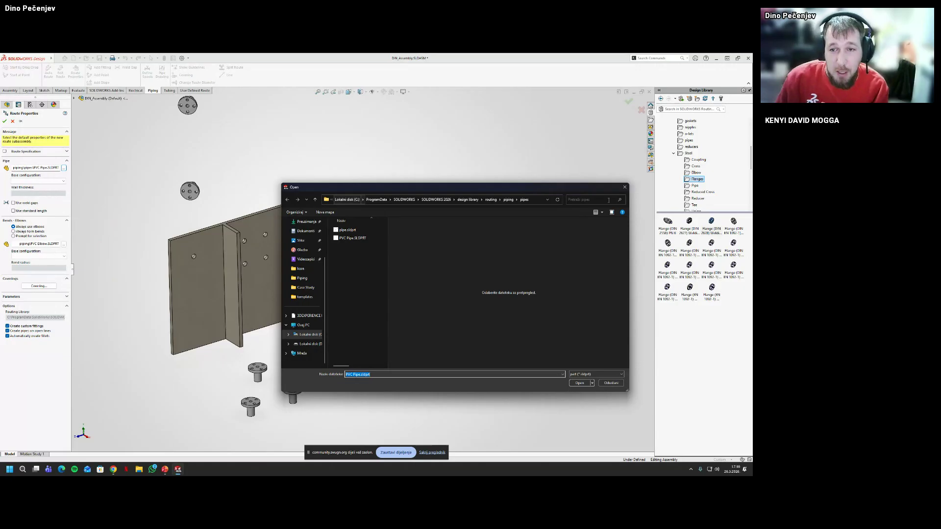
pyautogui.click(509, 199)
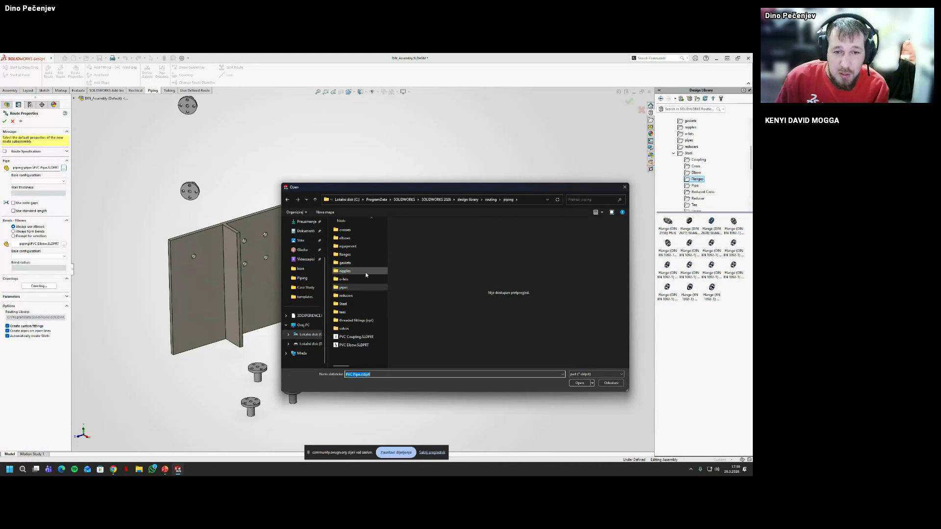
pyautogui.doubleClick(343, 304)
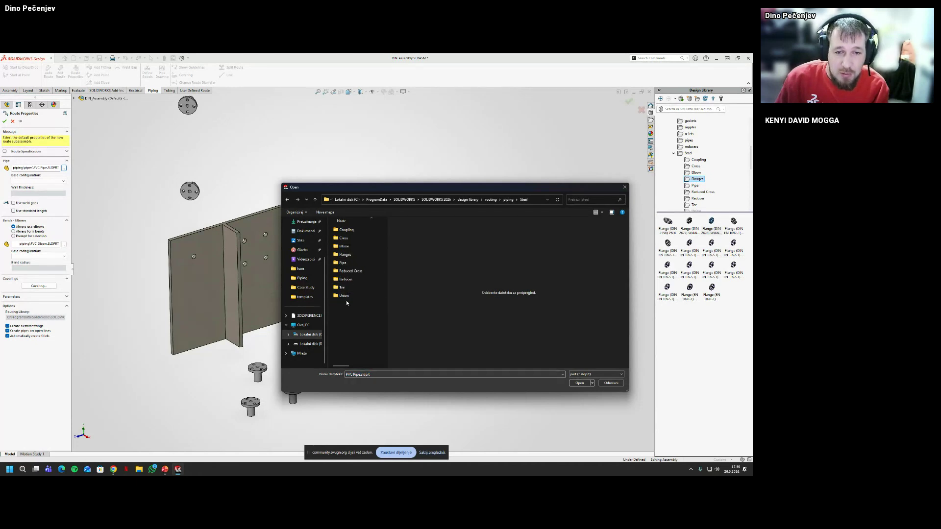
pyautogui.doubleClick(359, 264)
pyautogui.click(358, 231)
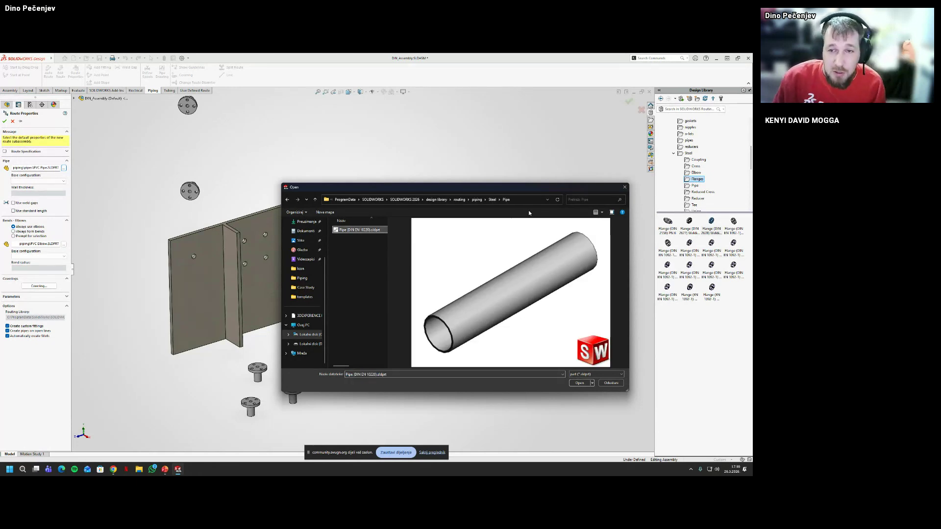
pyautogui.click(523, 199)
pyautogui.hotkey('ctrl', 'c')
pyautogui.click(578, 383)
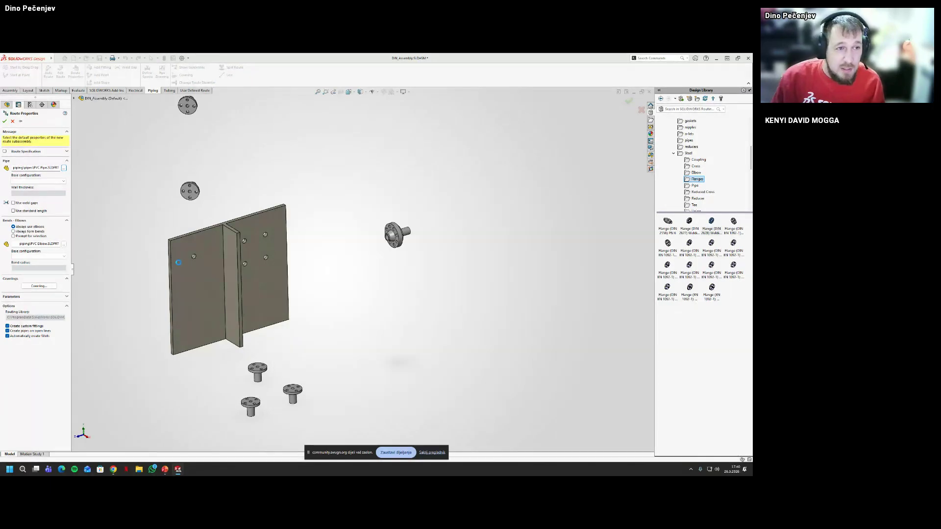
# Enable the standard pipe length for the route and set it to 1000 mm
pyautogui.click(37, 181)
pyautogui.click(35, 187)
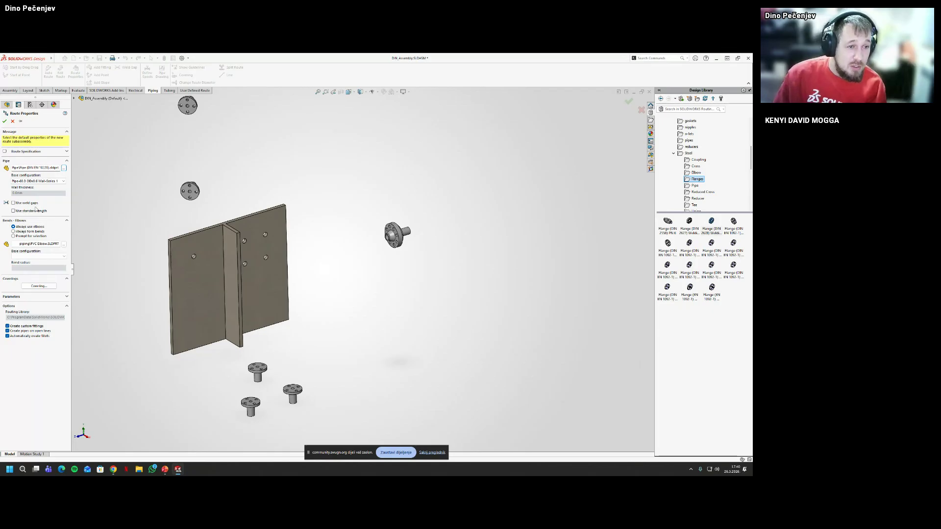
pyautogui.click(13, 210)
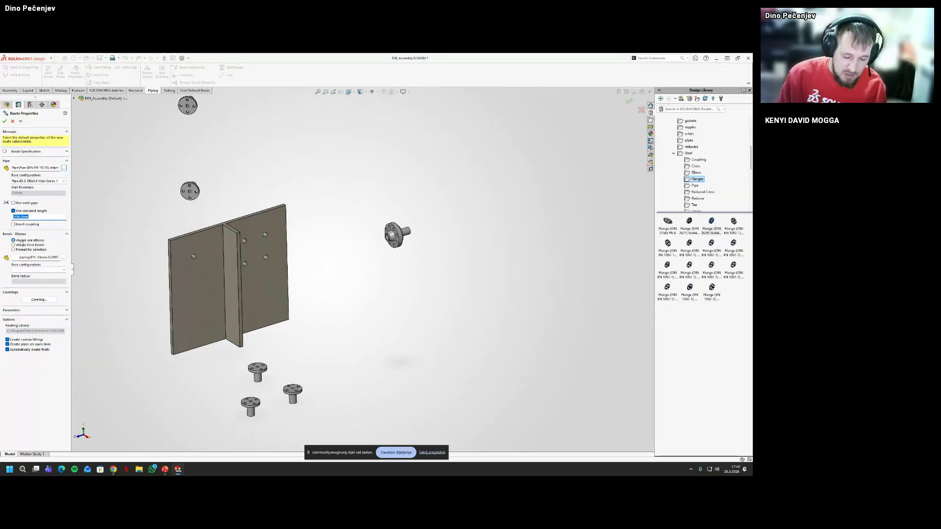
pyautogui.write('1000mm')
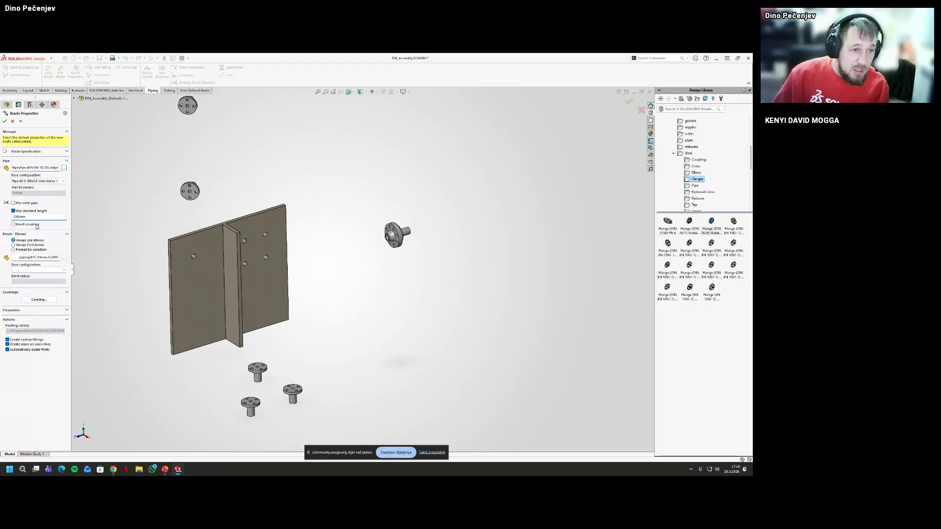
# Enable coupling insertion for the route and use Union (DIN EN 10242) Flat Seat U1 from the Steel Union folder
pyautogui.click(35, 225)
pyautogui.click(412, 260)
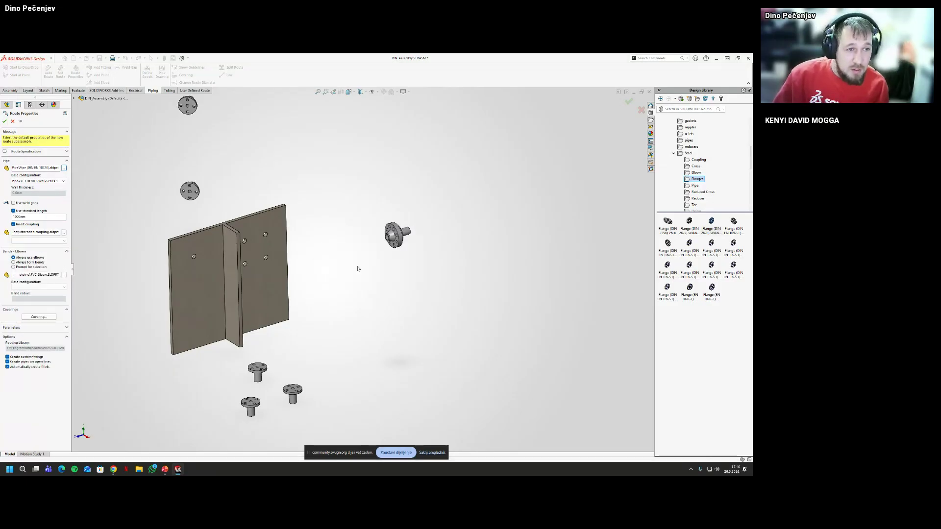
pyautogui.click(63, 232)
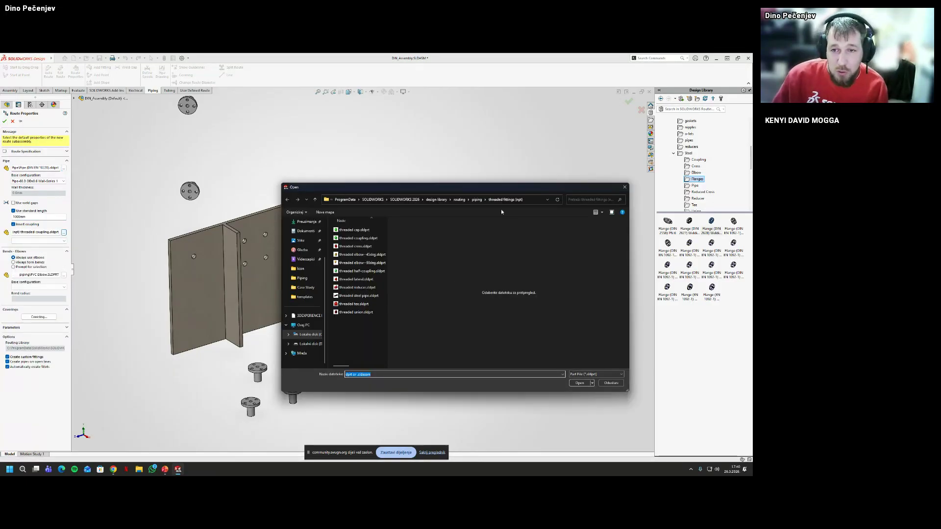
pyautogui.click(536, 202)
pyautogui.hotkey('ctrl', 'v')
pyautogui.press('Return')
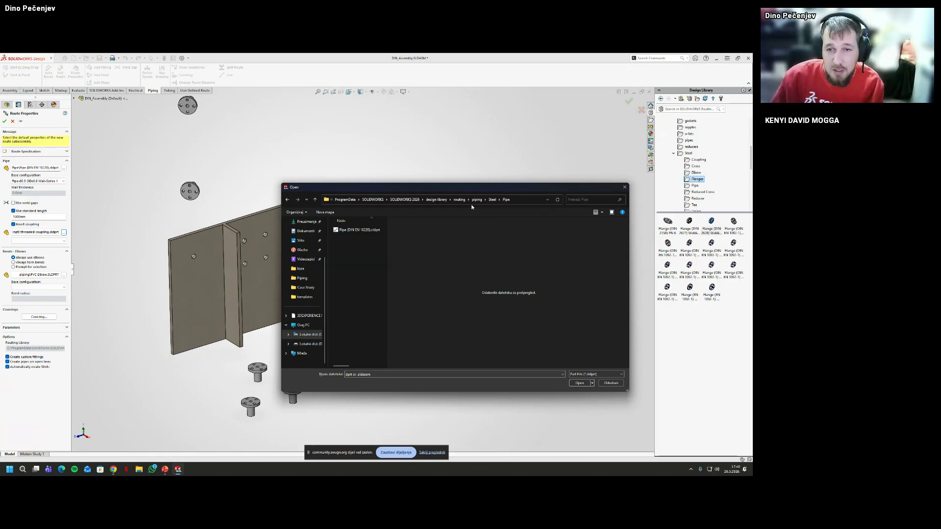
pyautogui.click(492, 200)
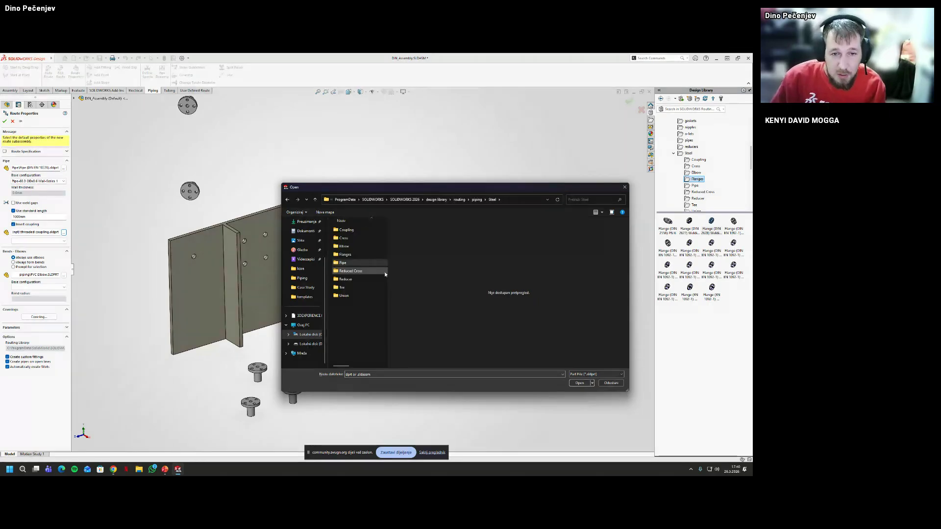
pyautogui.doubleClick(349, 297)
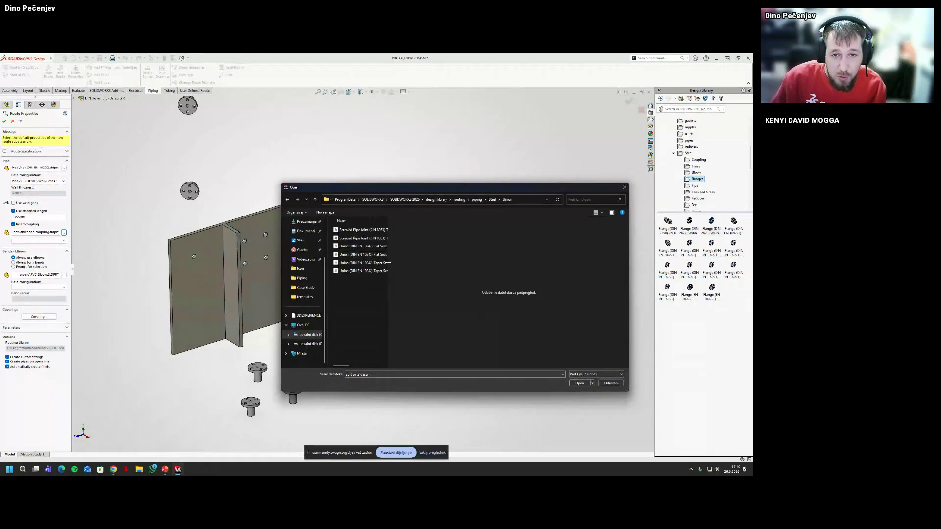
pyautogui.moveTo(388, 263); pyautogui.dragTo(460, 261)
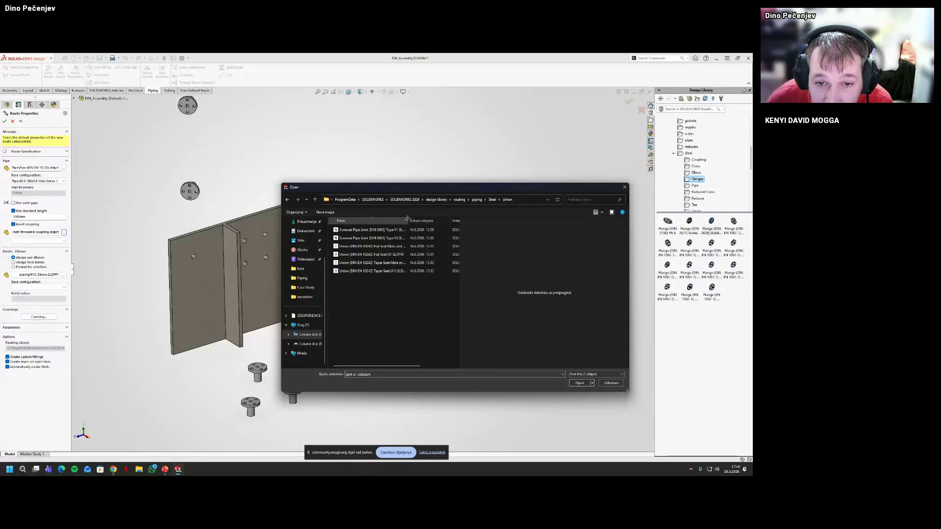
pyautogui.click(382, 271)
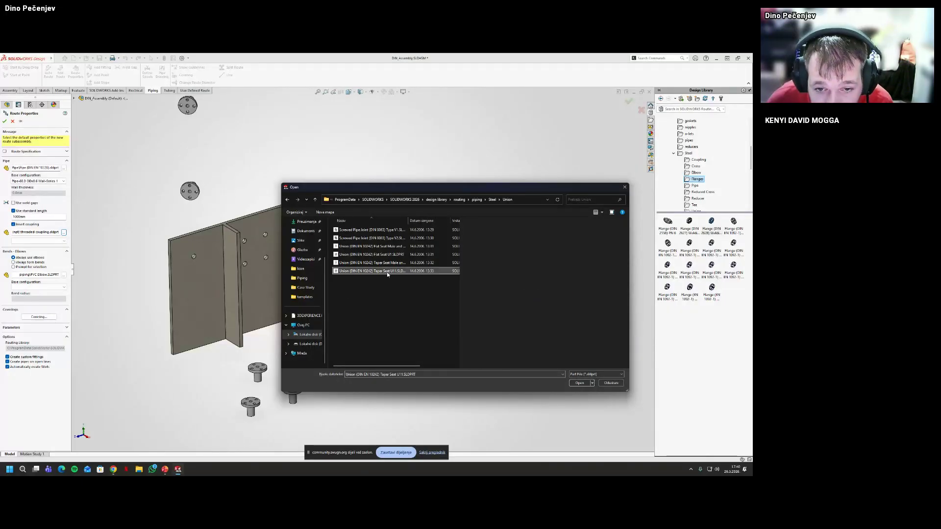
pyautogui.moveTo(408, 221); pyautogui.dragTo(432, 221)
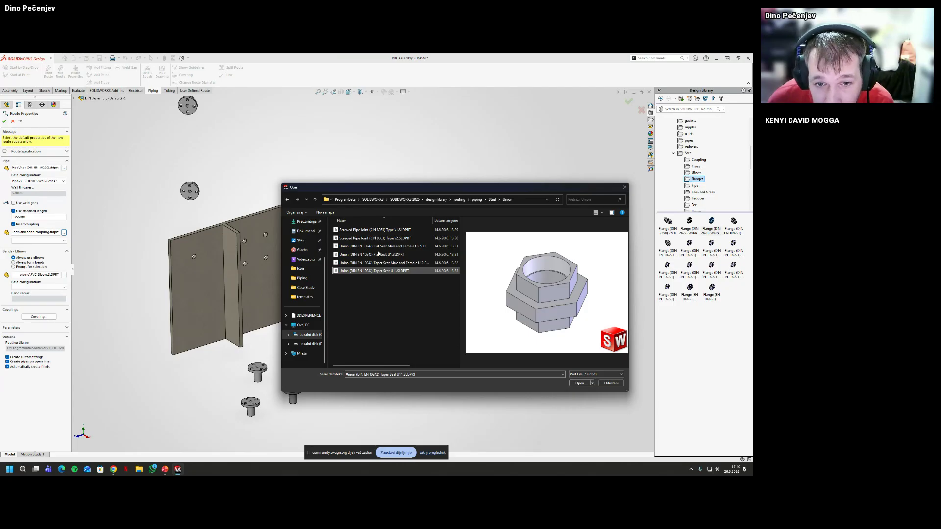
pyautogui.click(379, 254)
pyautogui.click(591, 383)
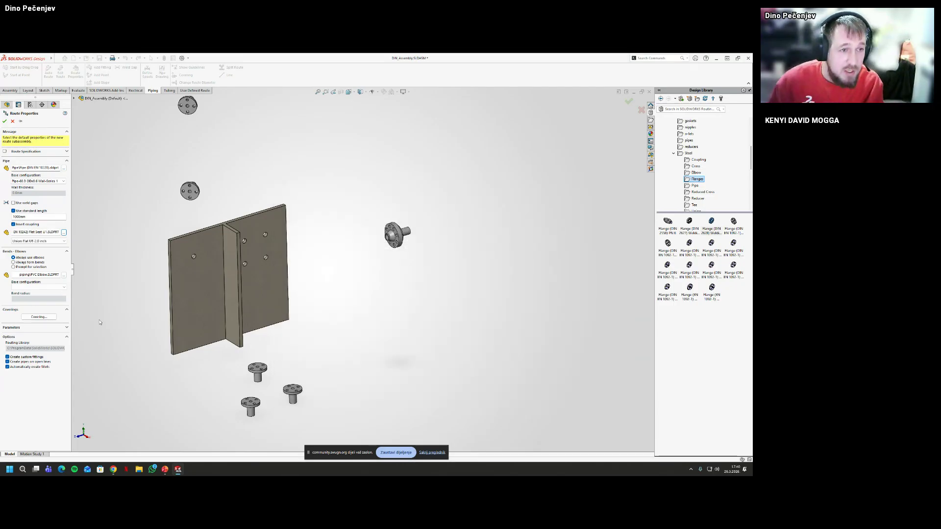
# Set the route's elbow to Elbow (DIN 2605) 90 Deg Type 5 from the Steel Elbow folder and create the route subassembly
pyautogui.click(64, 275)
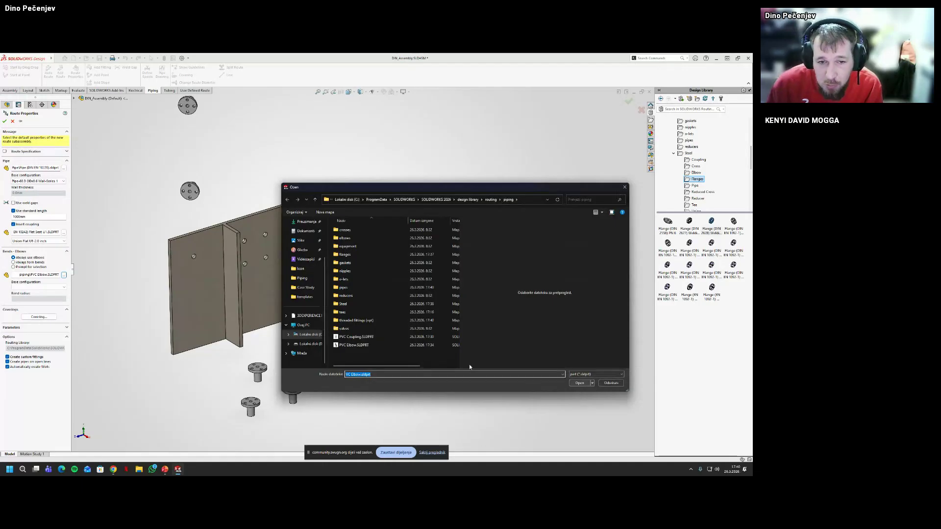
pyautogui.click(536, 199)
pyautogui.hotkey('ctrl', 'v')
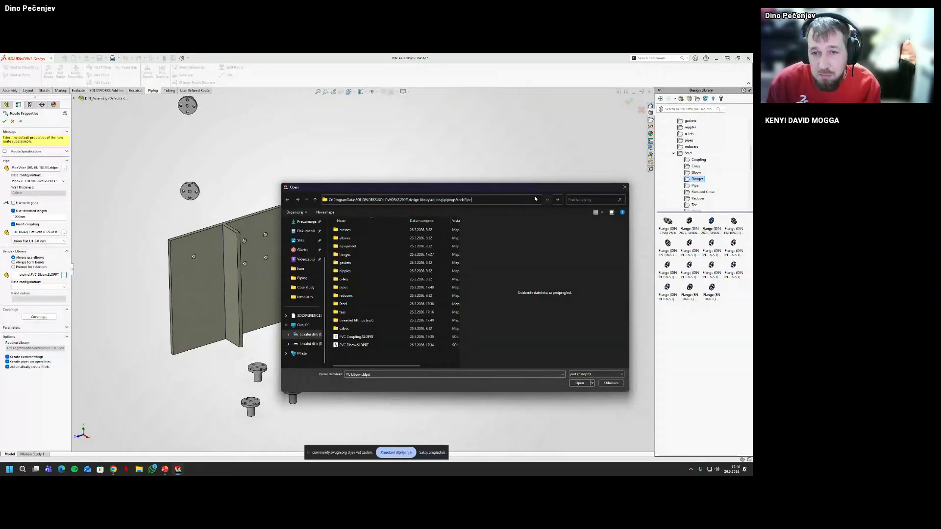
pyautogui.press('Return')
pyautogui.click(375, 230)
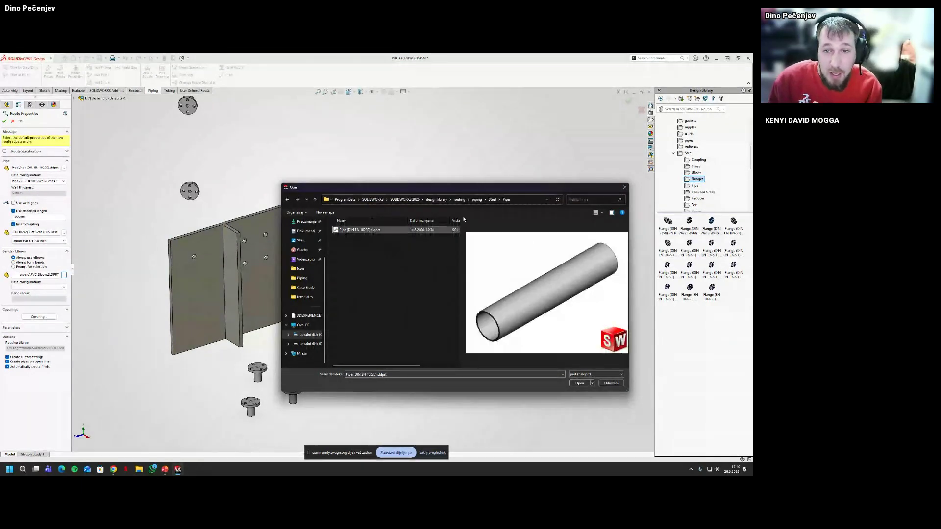
pyautogui.click(491, 199)
pyautogui.doubleClick(363, 246)
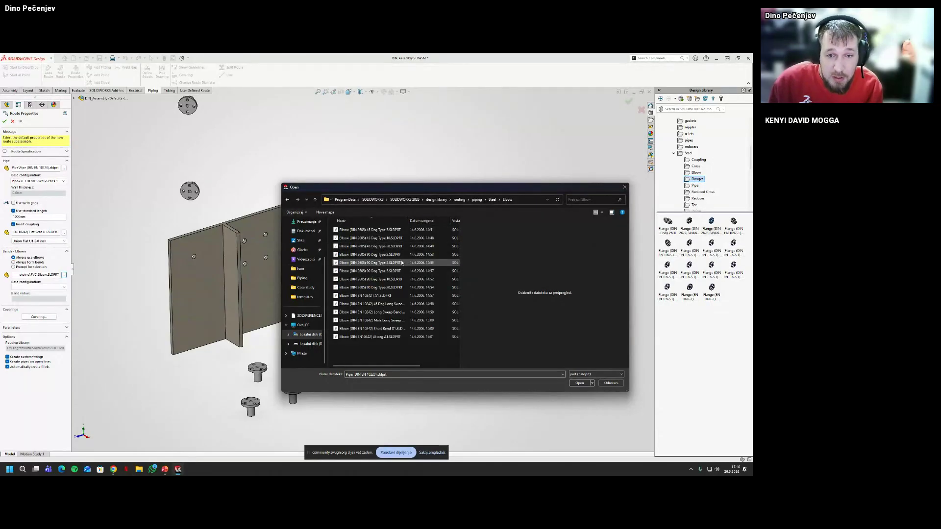
pyautogui.click(393, 263)
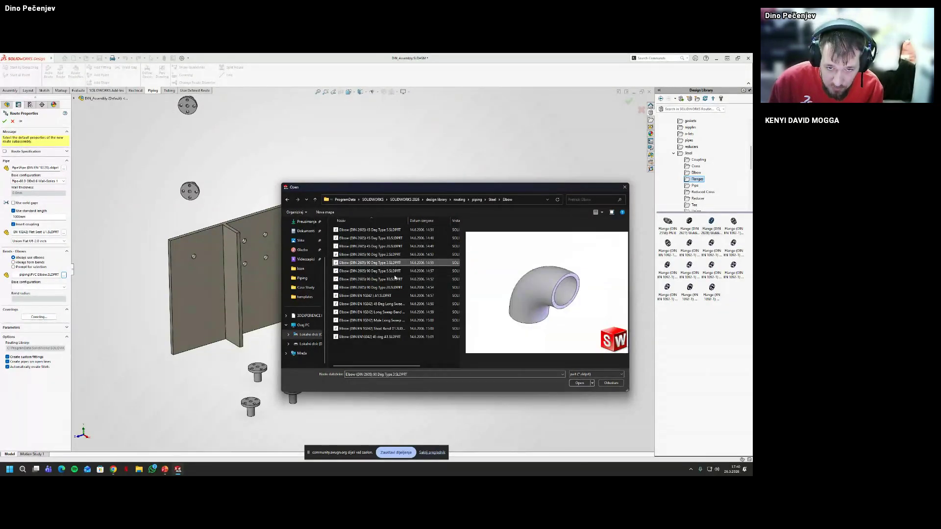
pyautogui.click(396, 271)
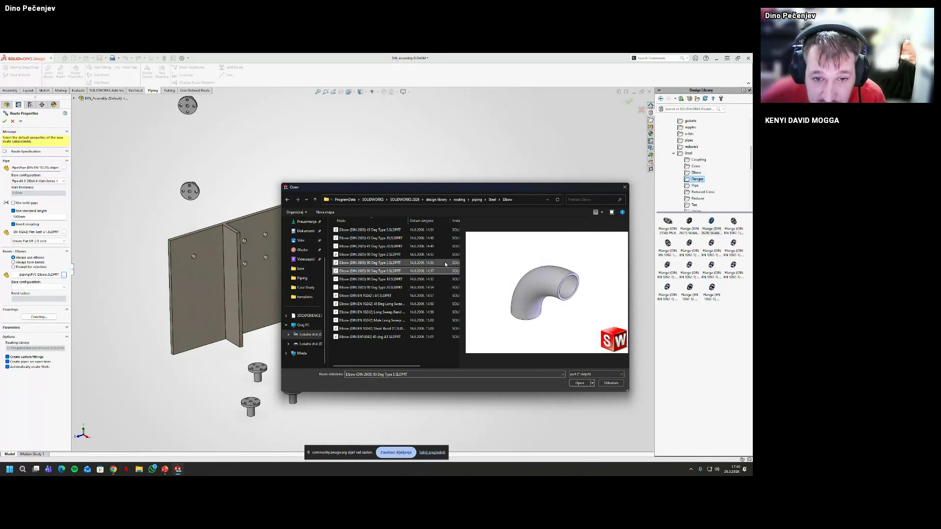
pyautogui.click(579, 383)
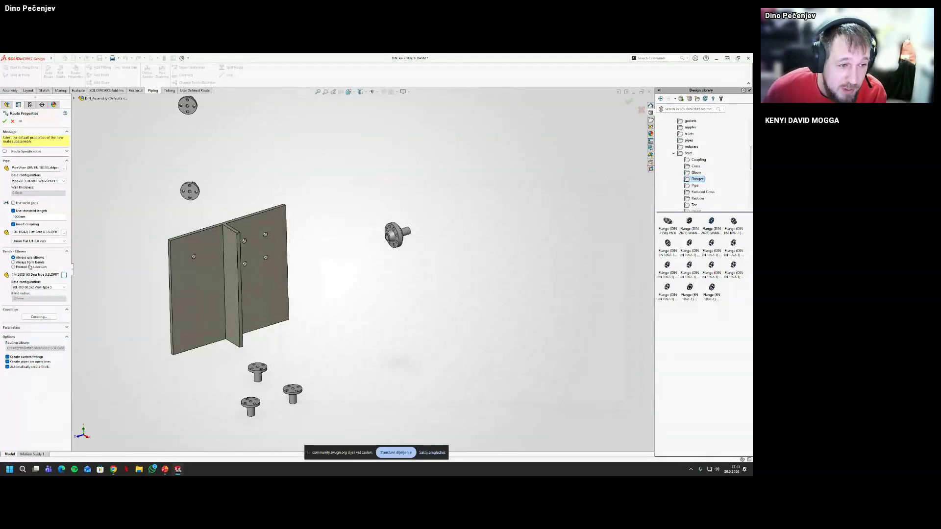
pyautogui.click(4, 121)
pyautogui.doubleClick(140, 163)
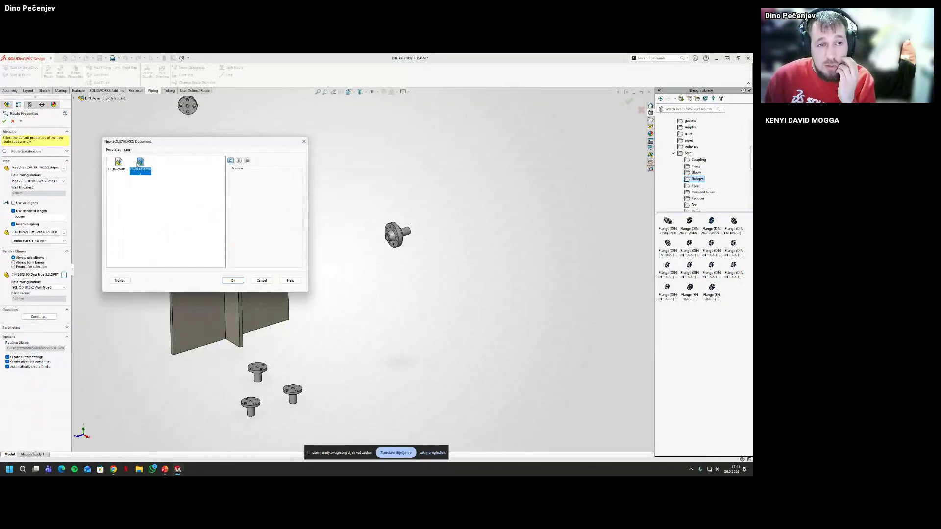
# Extend the pipe stub from the equipment flange past the structure and dimension its length at 5000 mm
pyautogui.scroll(5, 361, 256)
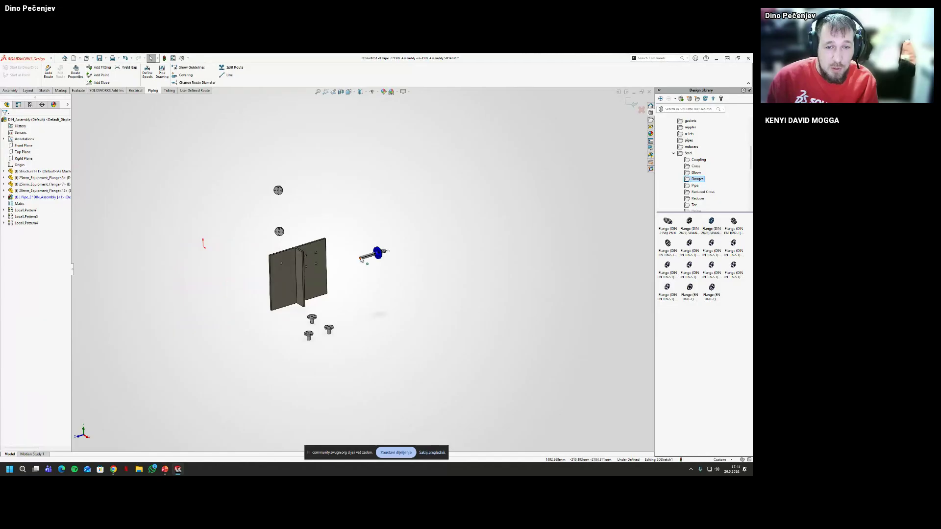
pyautogui.click(361, 257)
pyautogui.doubleClick(176, 320)
pyautogui.scroll(3, 229, 368)
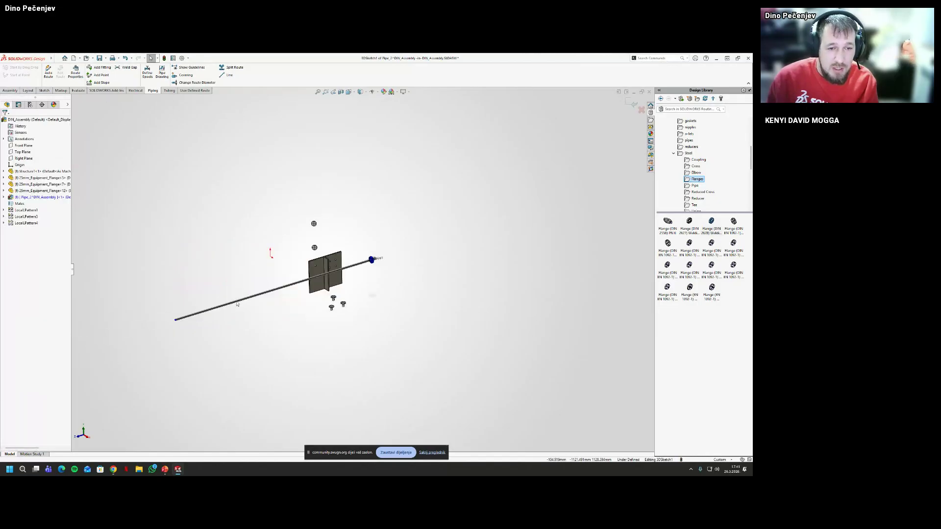
pyautogui.click(269, 291)
pyautogui.doubleClick(278, 312)
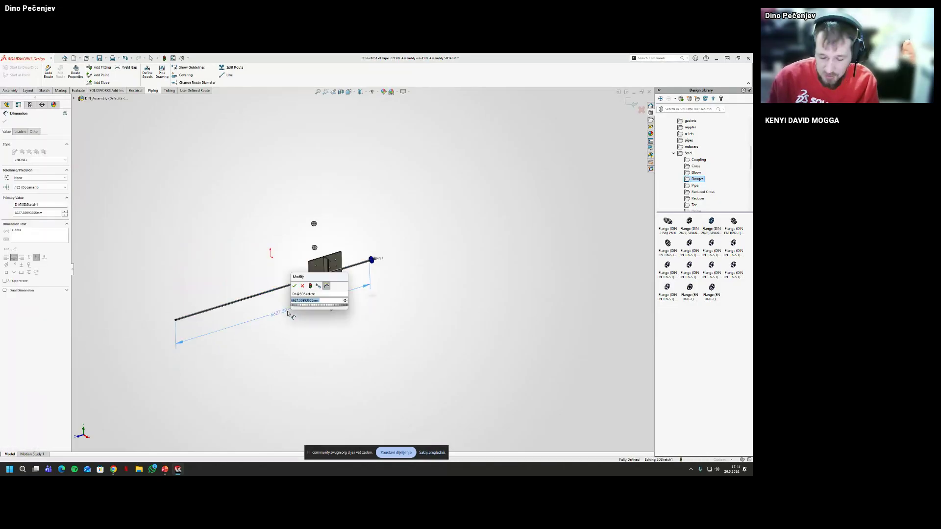
pyautogui.write('5000')
pyautogui.press('Return')
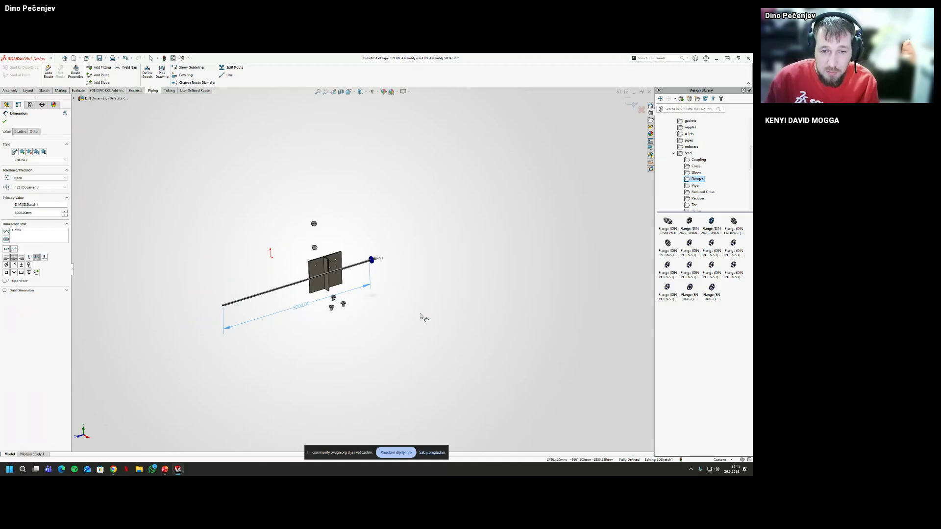
pyautogui.press('Escape')
# Place the DIN 2628 welding neck flange on the pipe's open end with the offered configuration and finish the route
pyautogui.moveTo(711, 223); pyautogui.dragTo(224, 310)
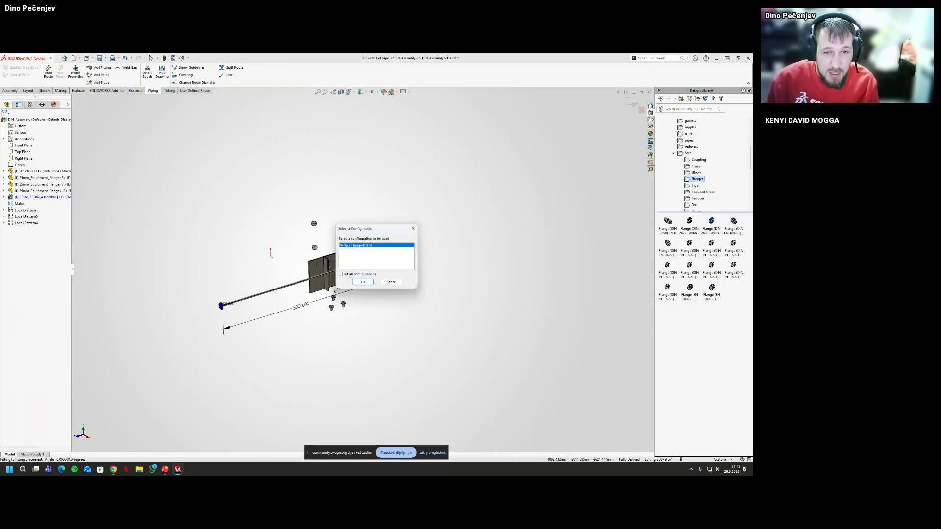
pyautogui.click(370, 282)
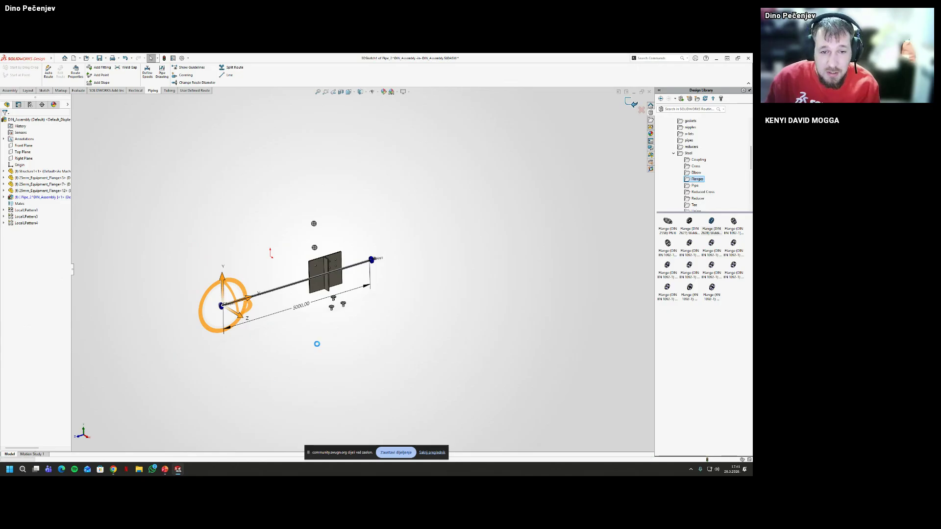
pyautogui.press('f')
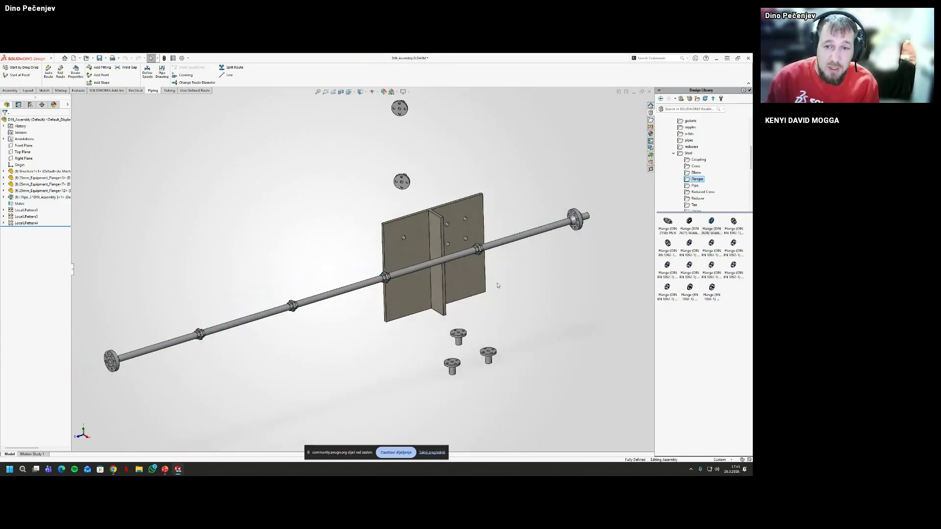
# Inspect the couplings along the routed pipe and browse the SOLIDWORKS Content section of the Design Library
pyautogui.scroll(-3, 274, 313)
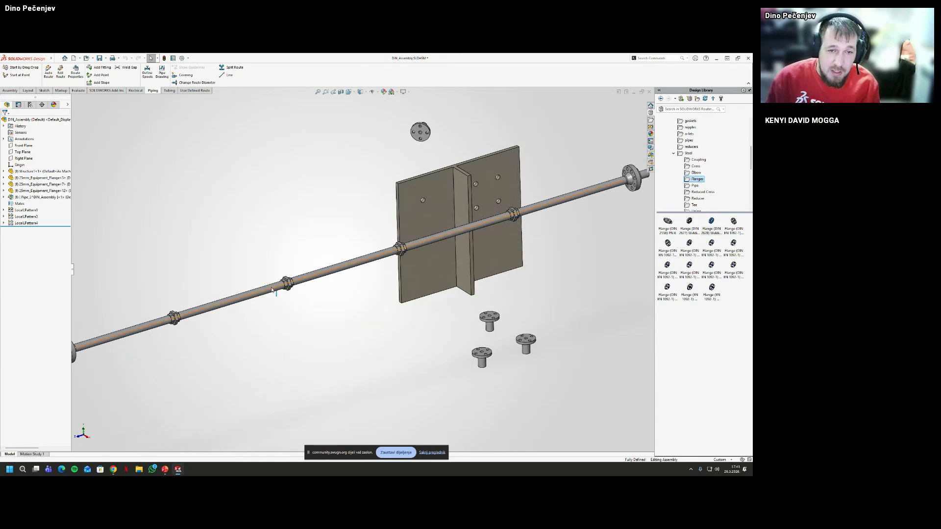
pyautogui.click(312, 274)
pyautogui.click(254, 377)
pyautogui.scroll(5, 687, 157)
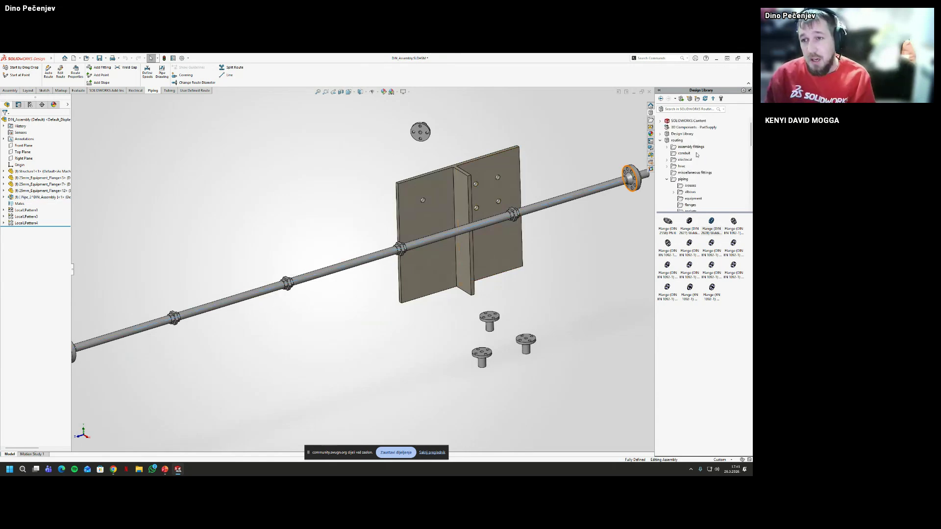
pyautogui.doubleClick(669, 121)
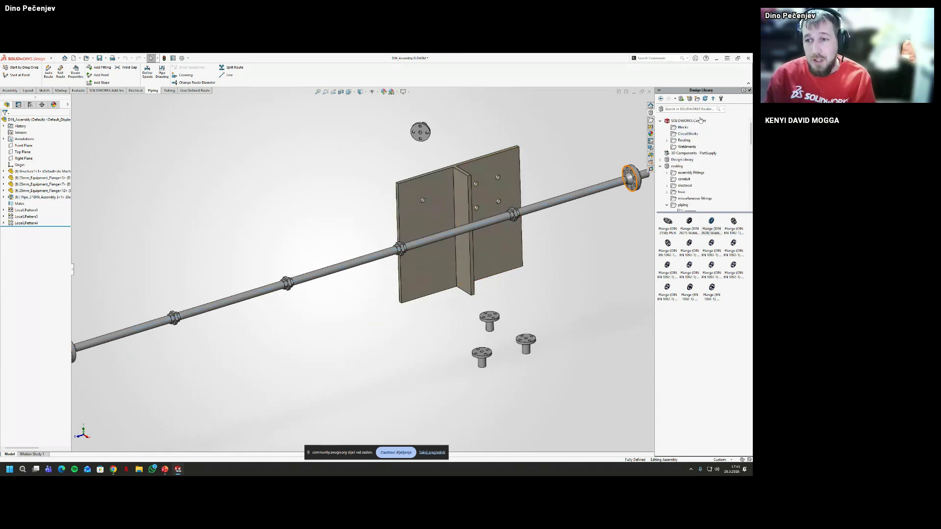
pyautogui.click(689, 121)
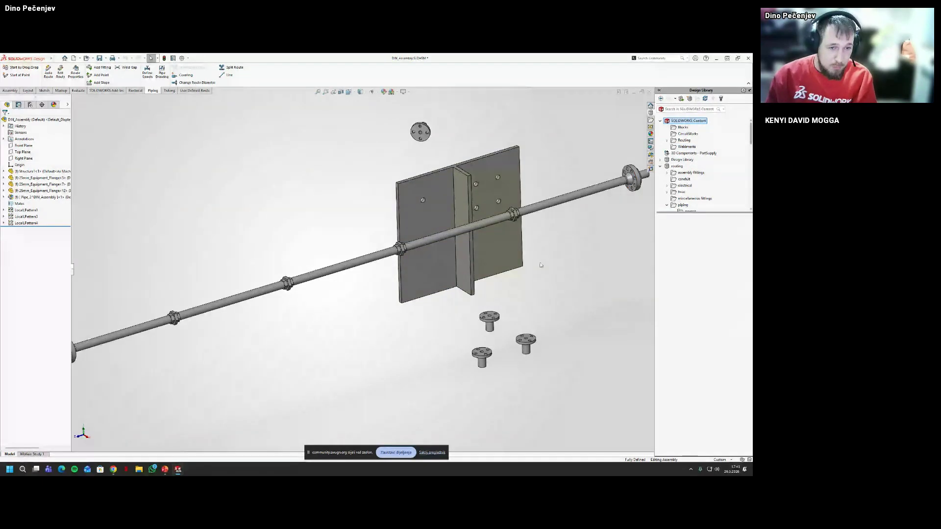
pyautogui.moveTo(165, 469)
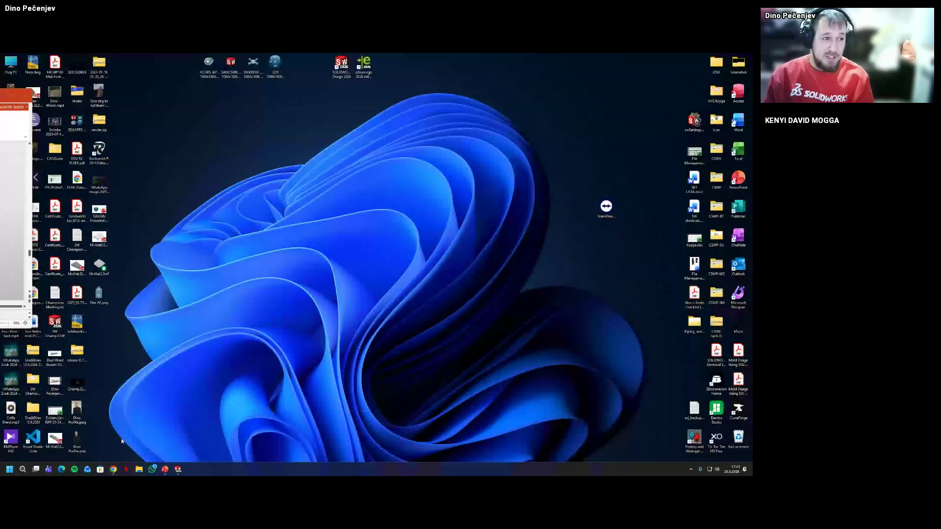
pyautogui.click(122, 442)
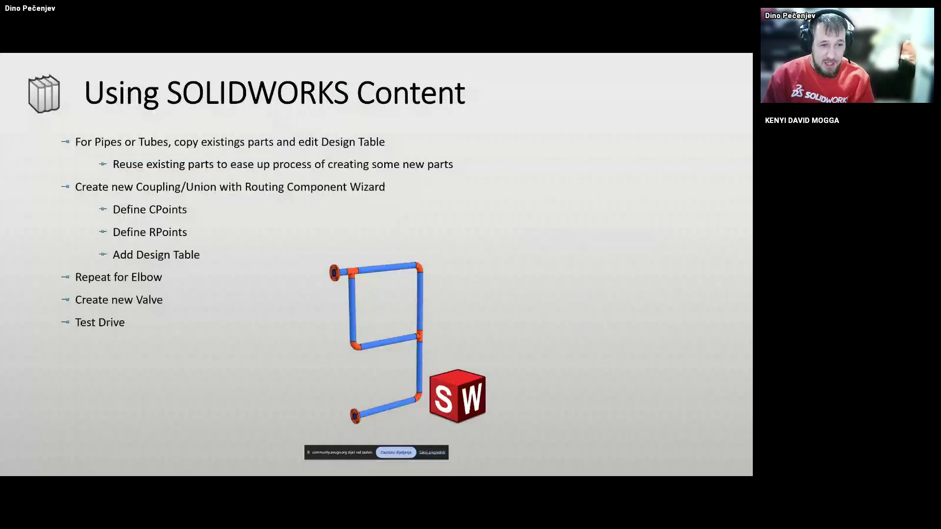
pyautogui.press('Right')
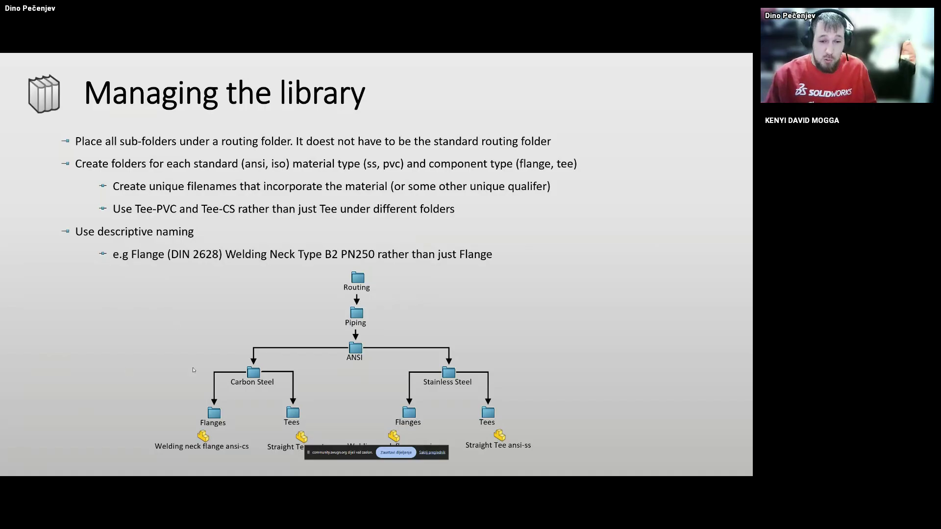
pyautogui.moveTo(358, 457); pyautogui.dragTo(0, 452)
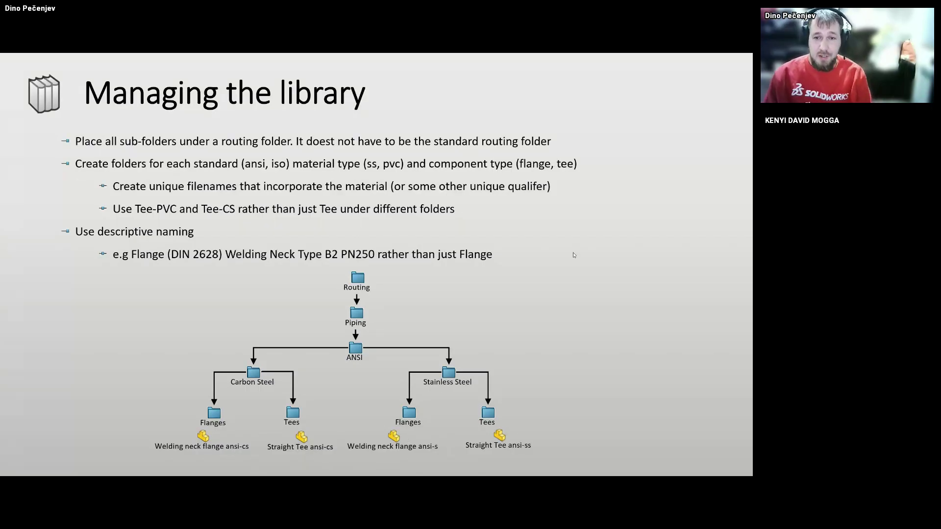
pyautogui.click(574, 256)
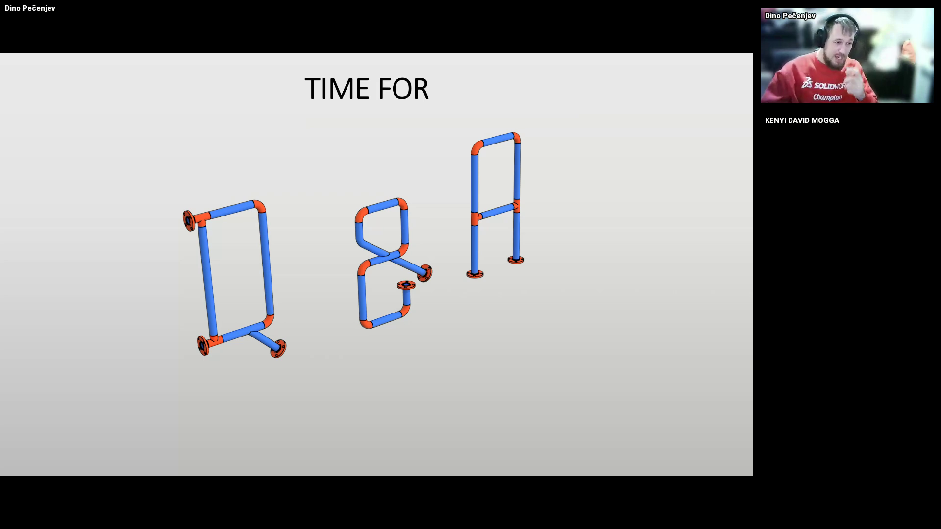
# Switch to SOLIDWORKS, launch Routing Library Manager from the Routing File Locations options, and view its Piping and Tubing Database
pyautogui.hotkey('alt', 'Tab')
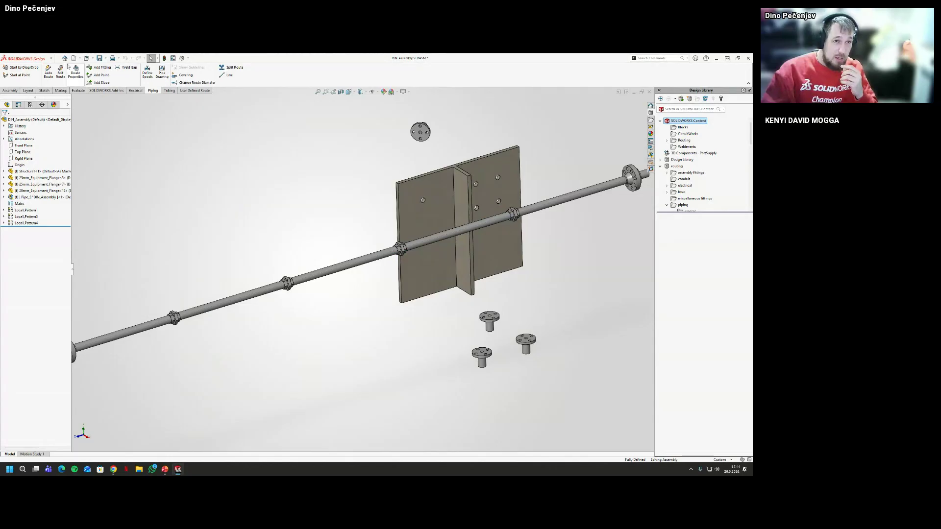
pyautogui.click(182, 58)
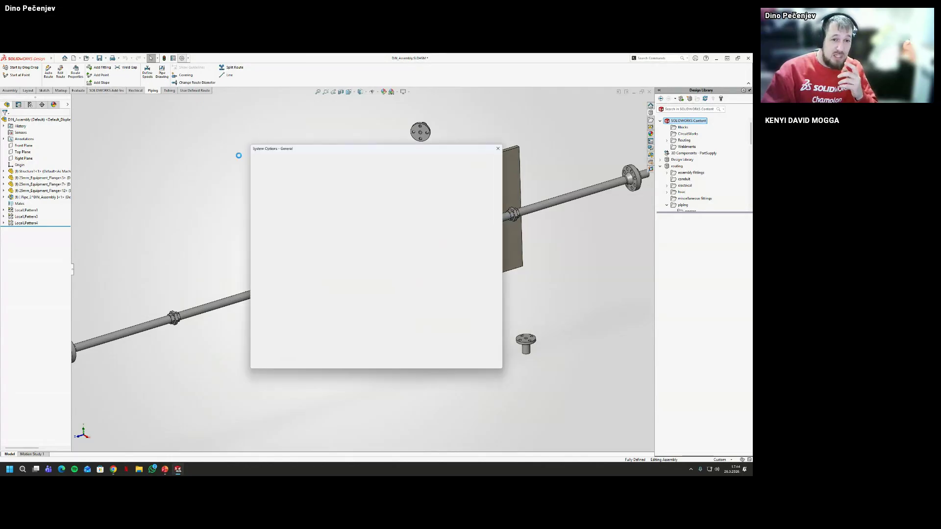
pyautogui.click(278, 284)
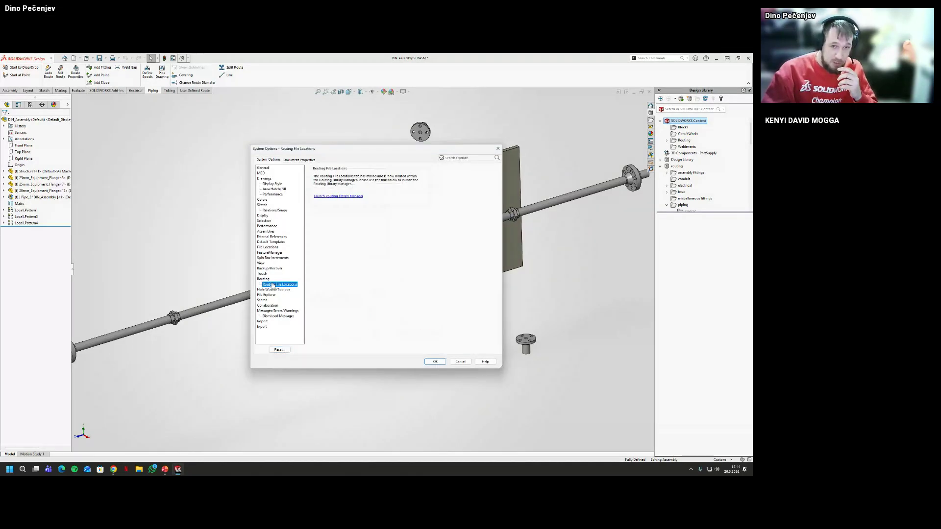
pyautogui.click(351, 195)
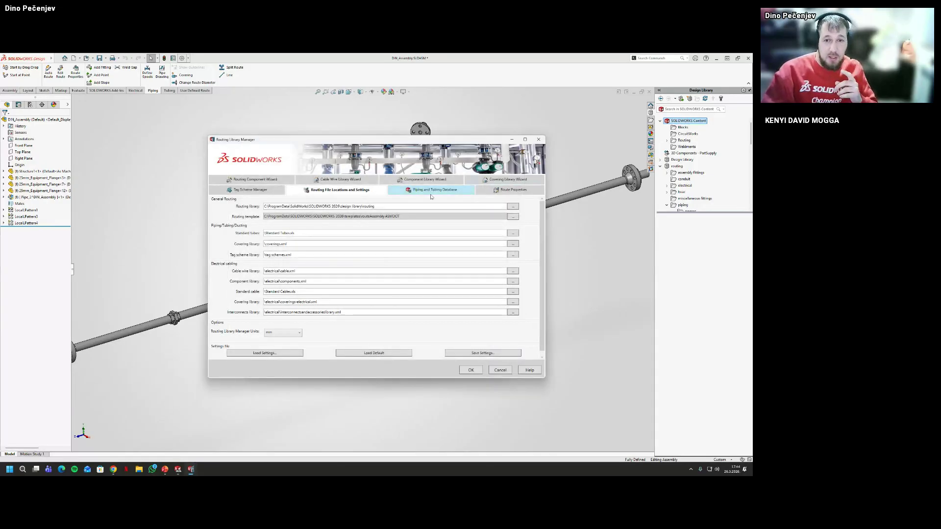
pyautogui.click(435, 191)
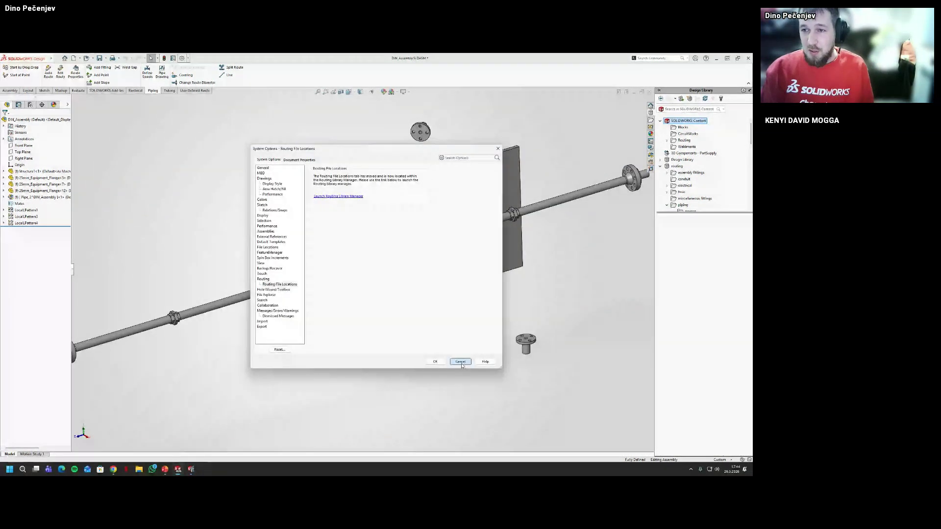
pyautogui.click(461, 362)
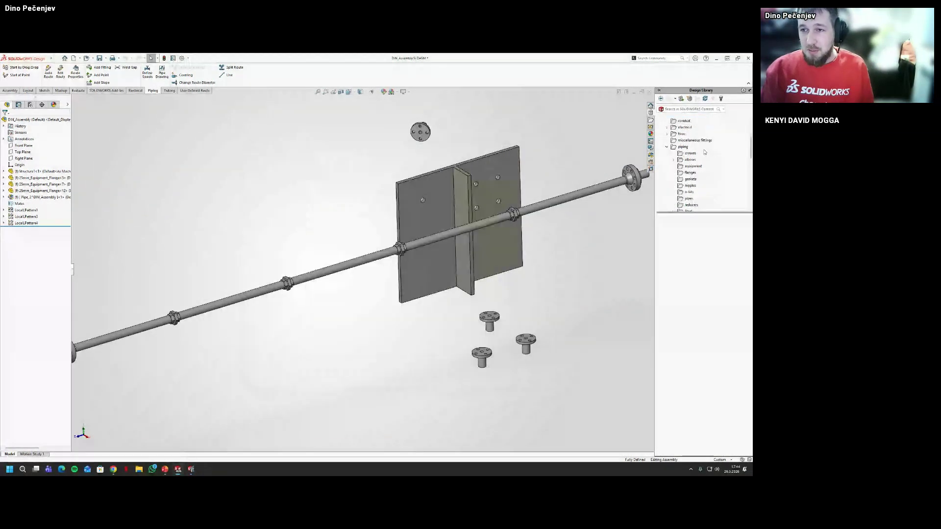
# View the library's piping folder and review the new components offered for import into the Piping and Tubing Database
pyautogui.click(683, 147)
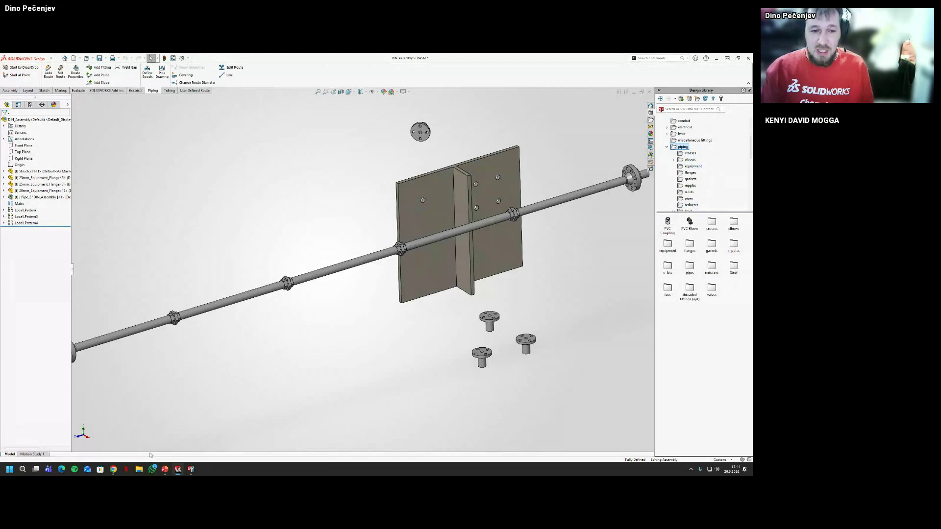
pyautogui.click(192, 470)
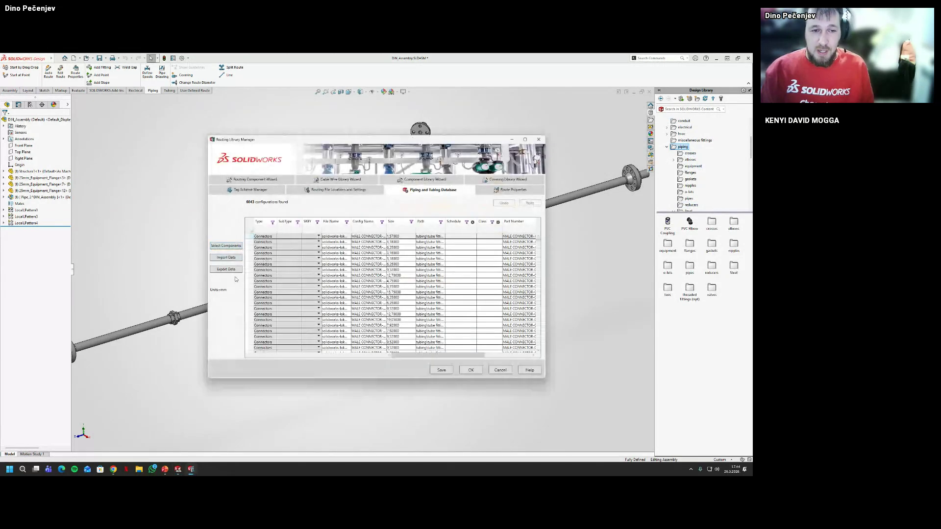
pyautogui.click(233, 258)
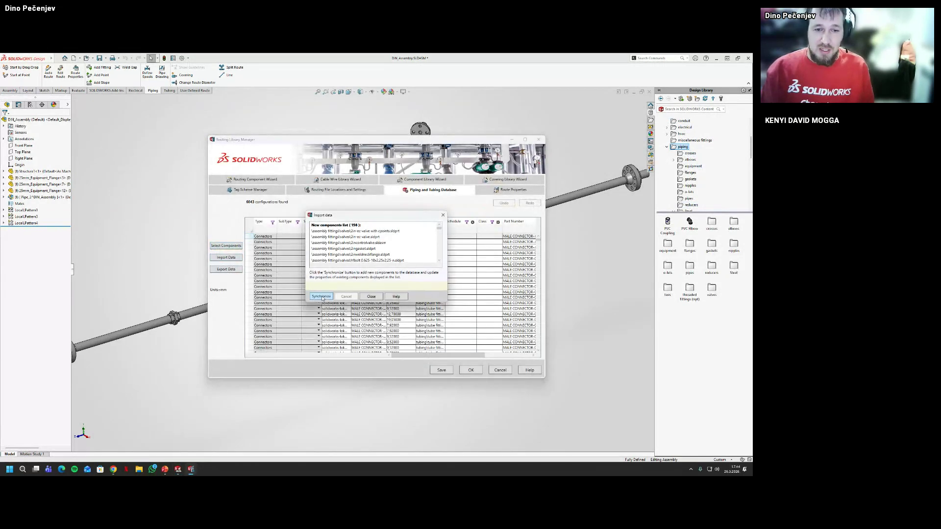
pyautogui.click(328, 296)
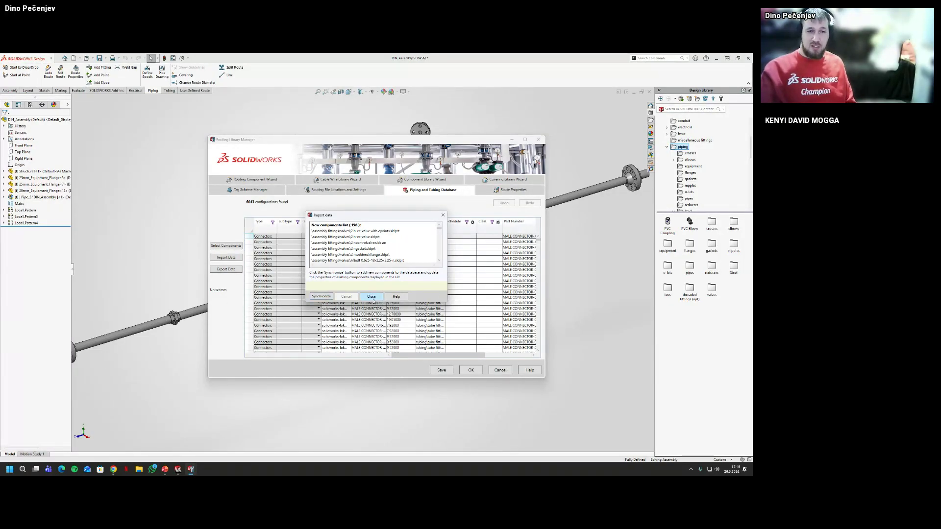
pyautogui.click(371, 297)
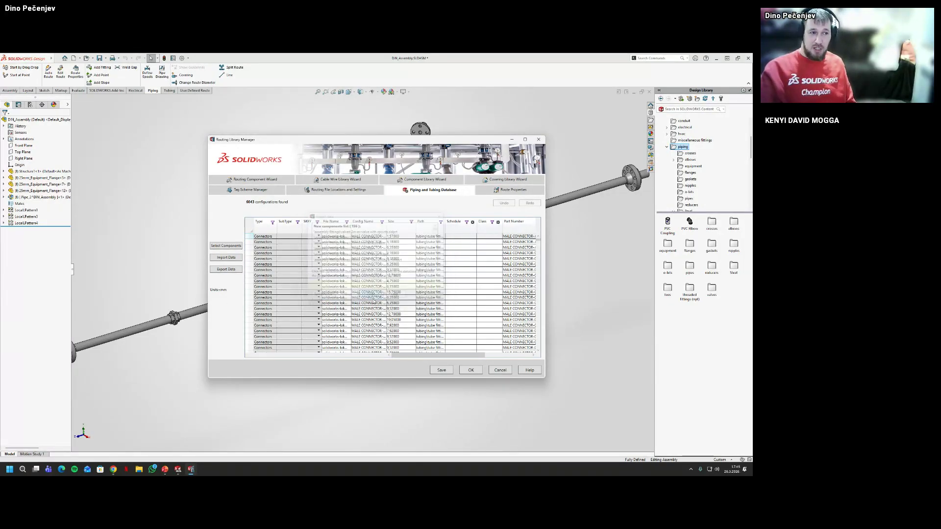
# Review the Export Data dialog, file location settings, Route Properties and Routing Component Wizard pages in Routing Library Manager
pyautogui.click(234, 271)
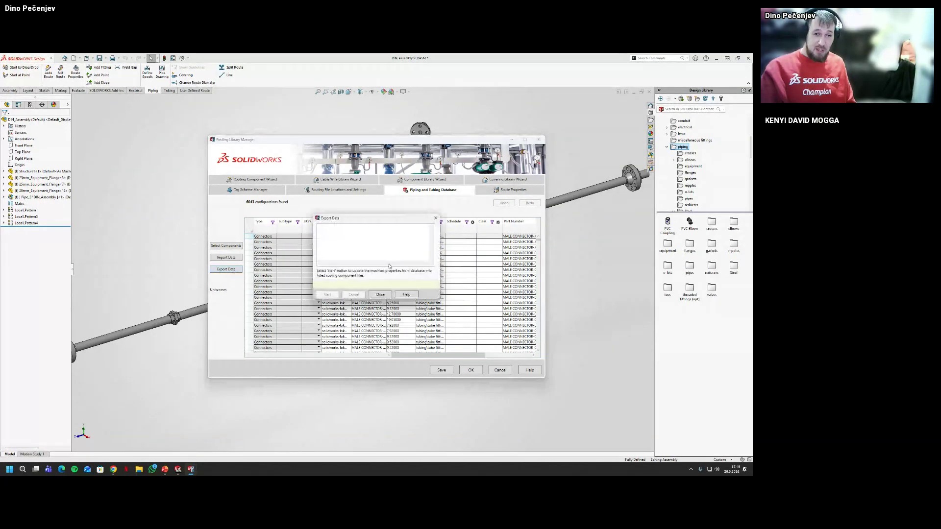
pyautogui.click(378, 295)
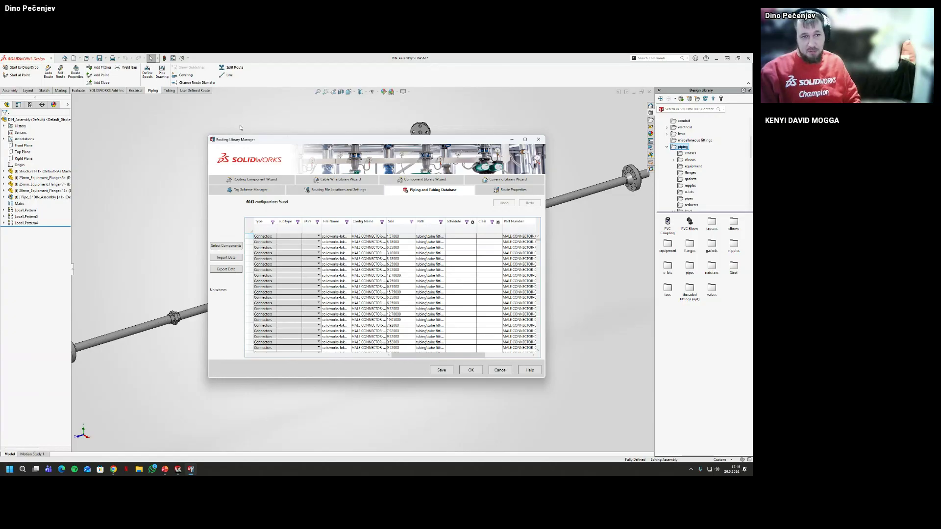
pyautogui.click(330, 190)
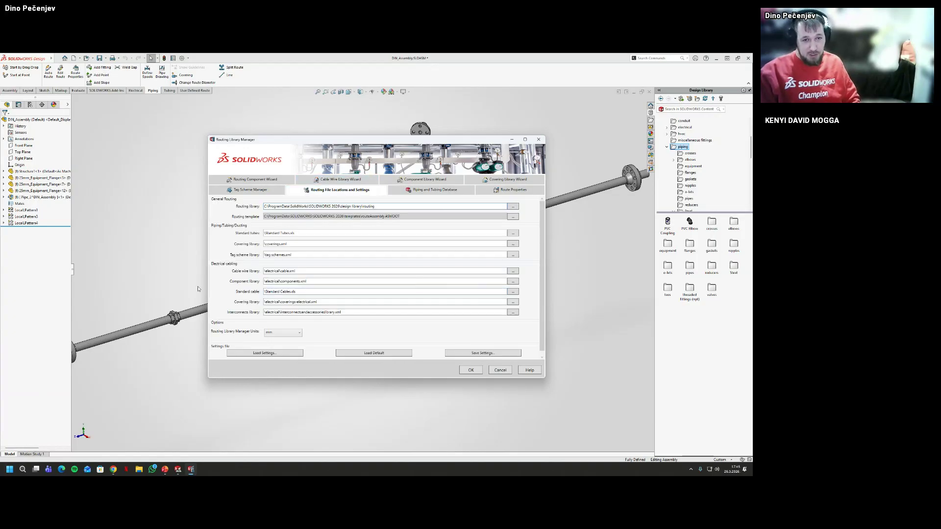
pyautogui.click(512, 190)
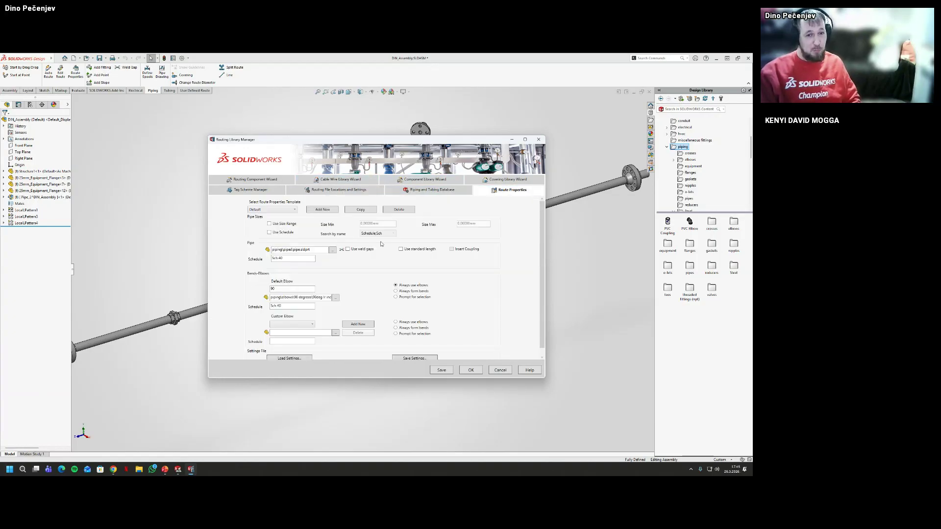
pyautogui.click(338, 190)
pyautogui.click(268, 179)
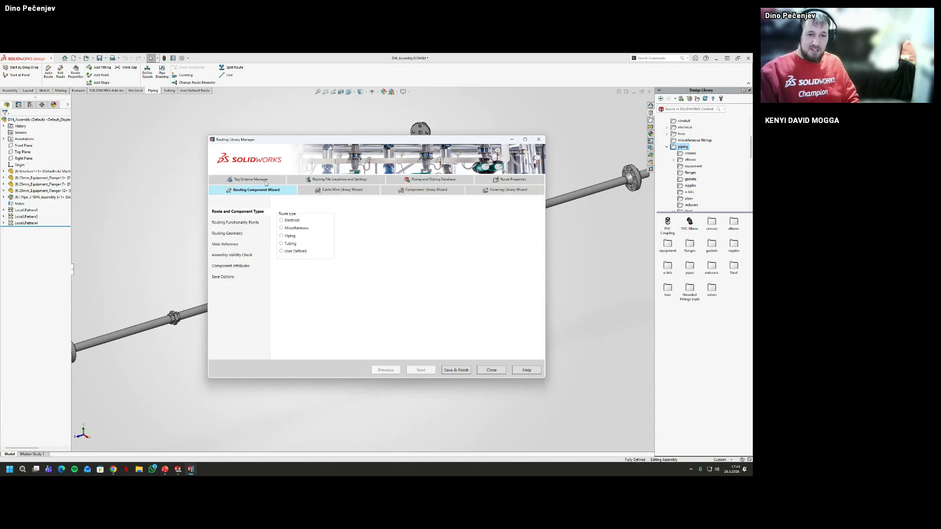
# Examine the TagScheme1 and TagScheme2 structures in Tag Scheme Manager, including the Equipment fields of TagScheme1
pyautogui.click(249, 179)
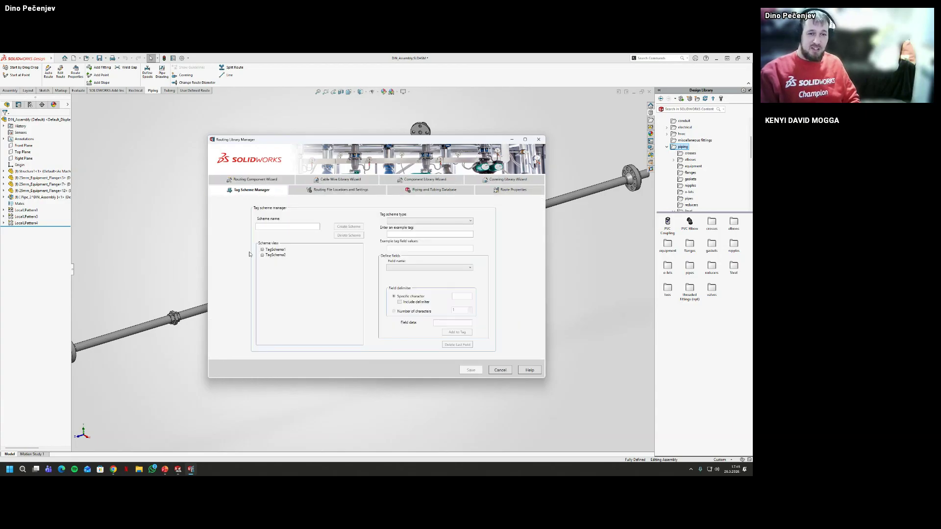
pyautogui.click(262, 255)
pyautogui.click(262, 250)
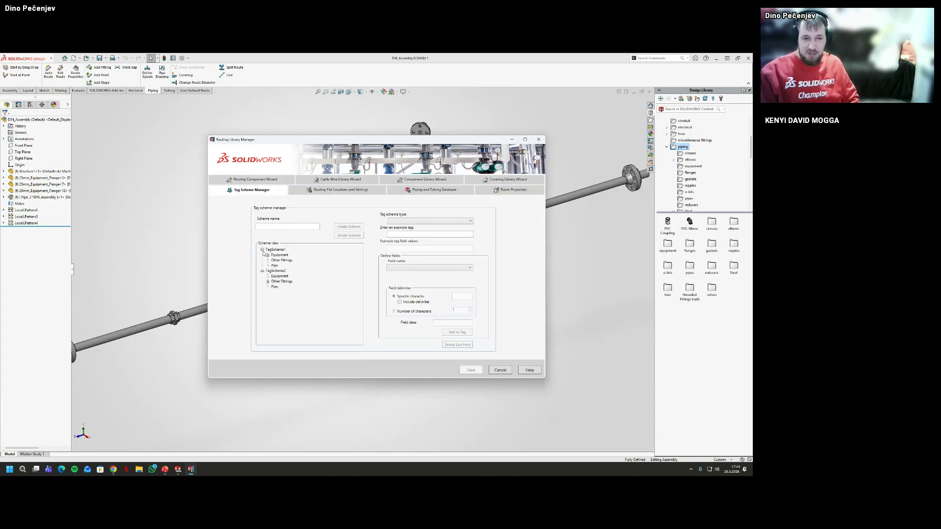
pyautogui.click(273, 260)
pyautogui.click(268, 255)
pyautogui.click(285, 260)
pyautogui.click(286, 266)
pyautogui.click(406, 268)
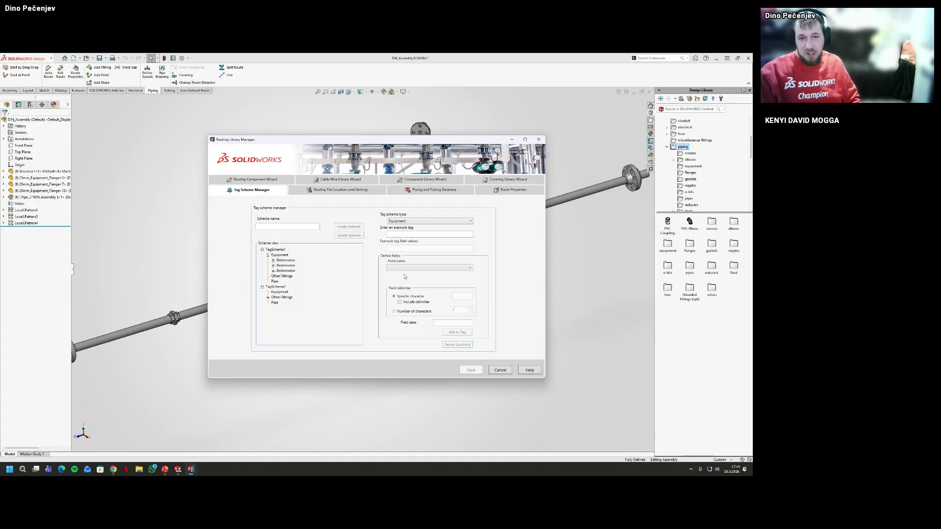
pyautogui.click(456, 280)
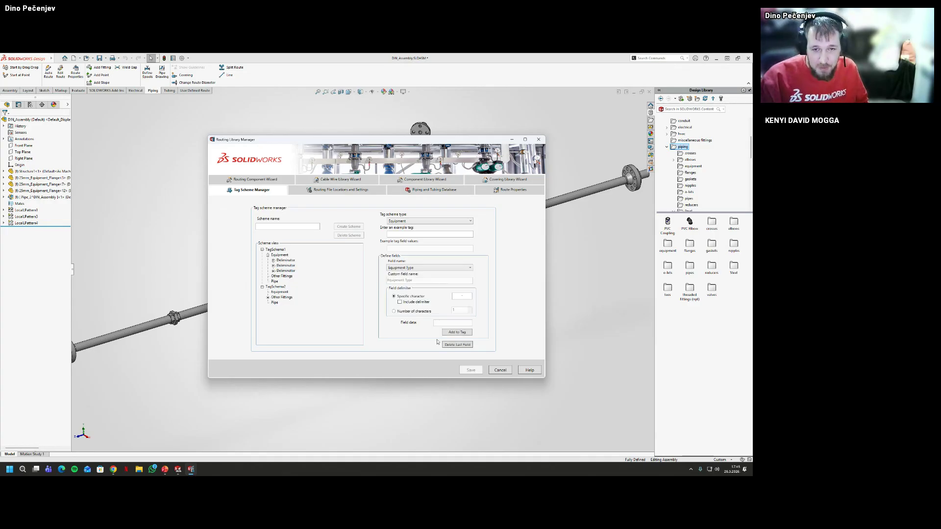
# Review the available tag scheme types, choosing Other Fittings and returning to Equipment
pyautogui.click(418, 302)
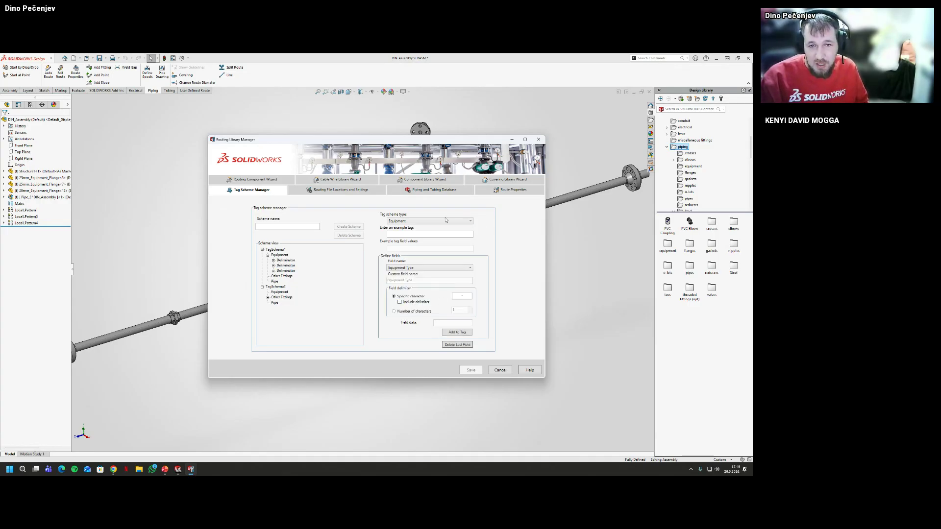
pyautogui.click(445, 221)
pyautogui.click(438, 234)
pyautogui.click(445, 223)
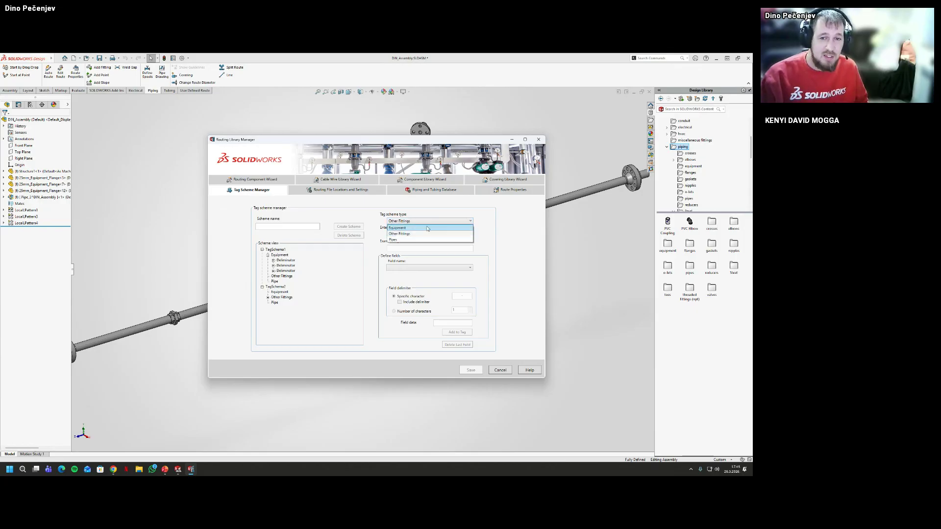
pyautogui.click(441, 227)
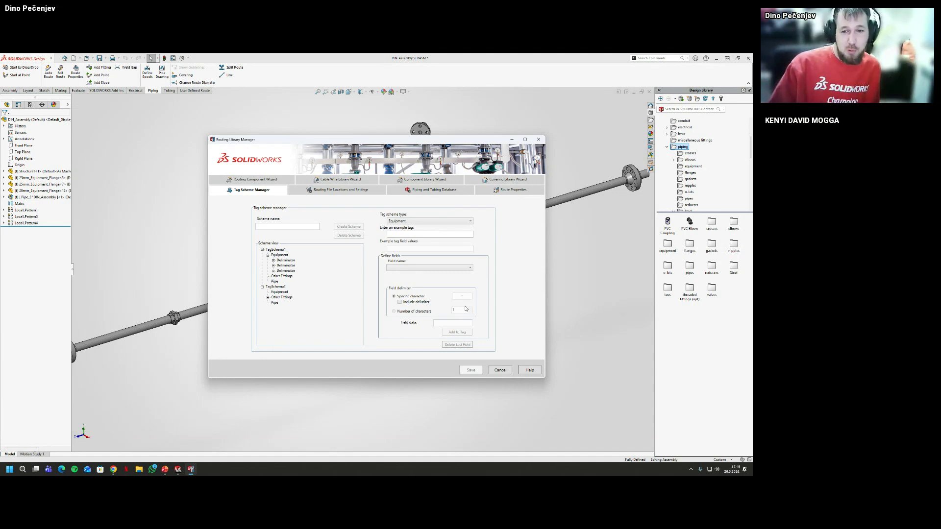
# Leave Tag Scheme Manager without saving, close Routing Library Manager and switch to the presentation's Q&A slide
pyautogui.click(501, 370)
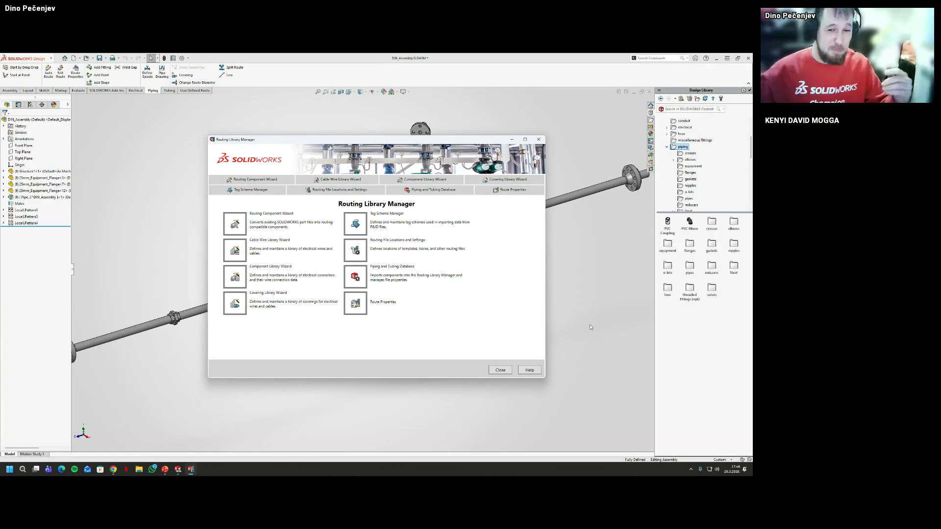
pyautogui.click(499, 370)
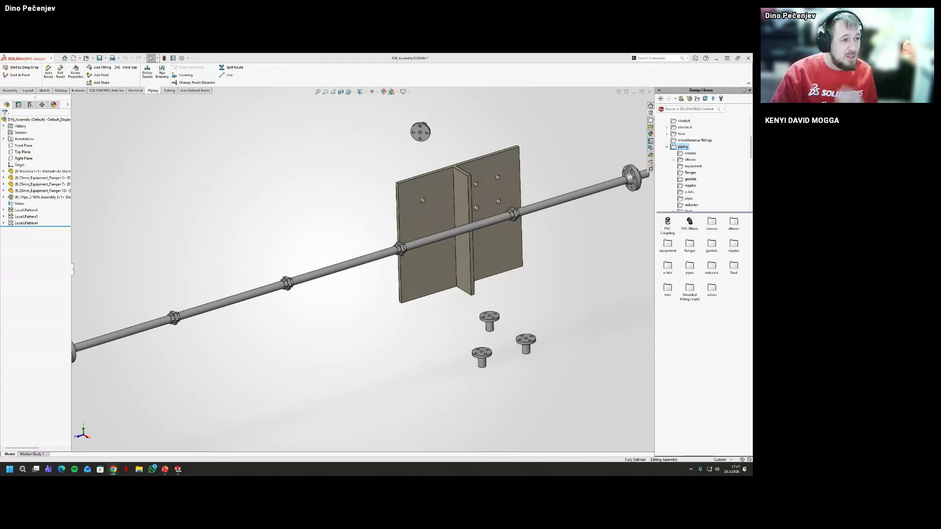
pyautogui.hotkey('alt', 'Tab')
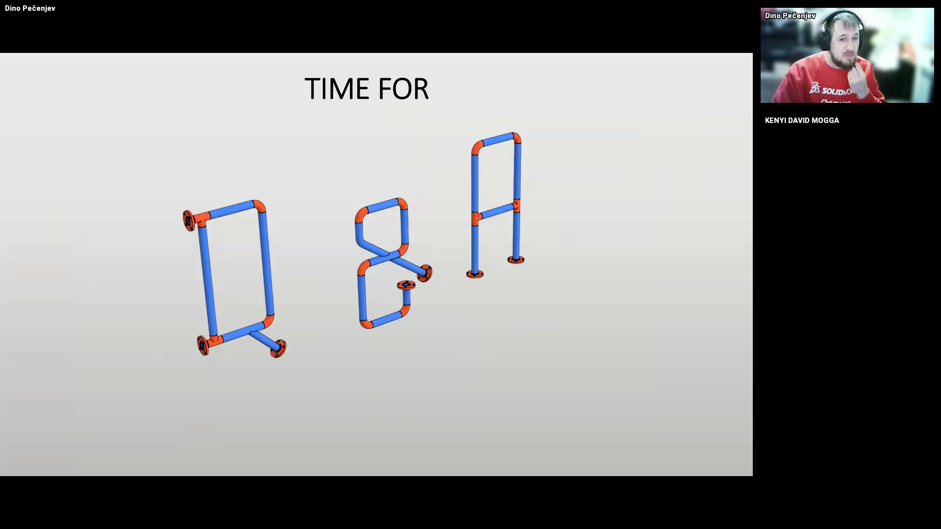